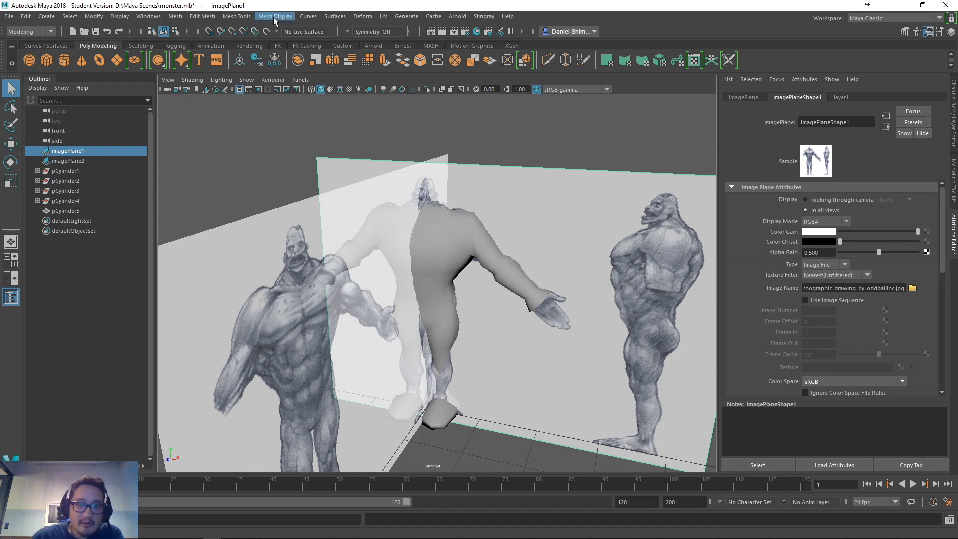
- Clear the image plane selection and display the Channel Box instead of the Attribute Editor
{"action": "left_click", "coordinate": [348, 155]}
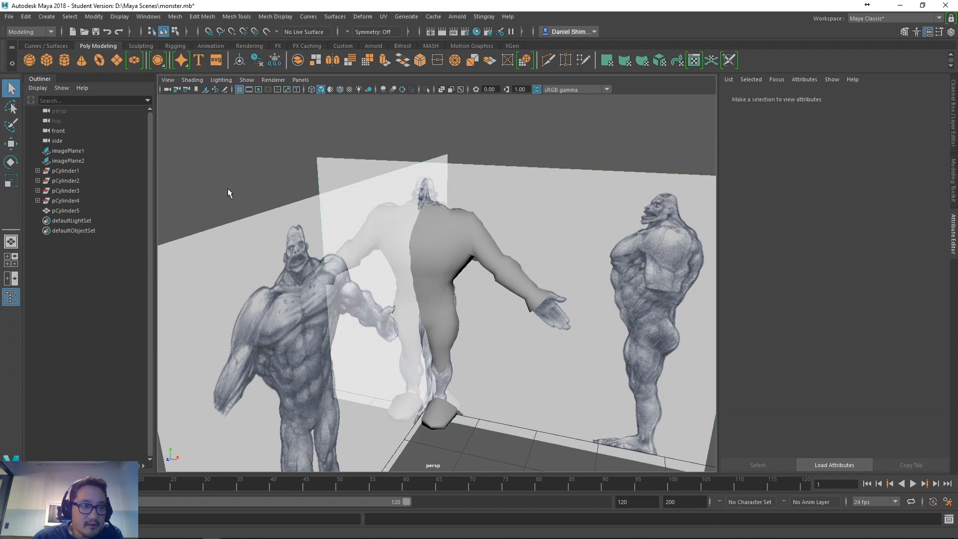
{"action": "left_click", "coordinate": [79, 151]}
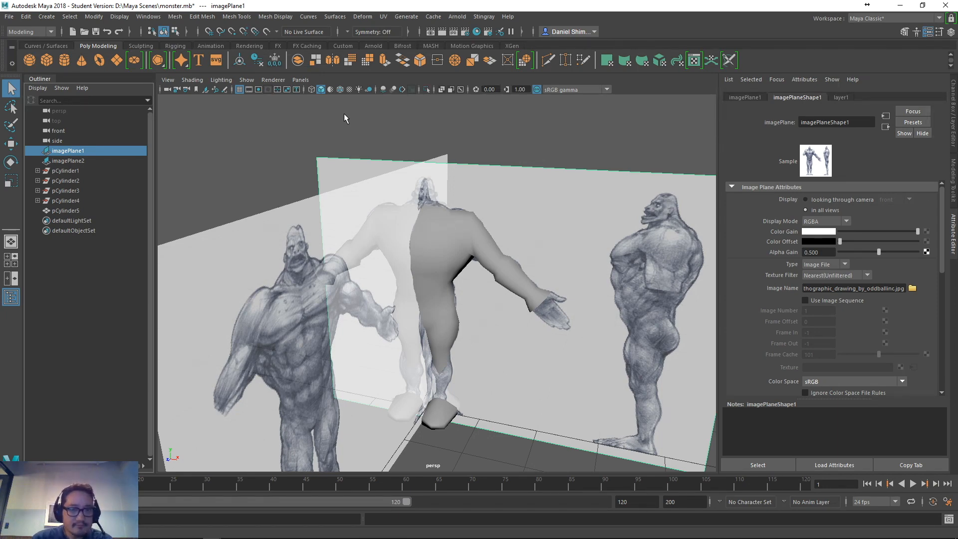
{"action": "left_click_drag", "start_coordinate": [539, 150], "coordinate": [532, 173], "text": "alt"}
{"action": "left_click", "coordinate": [538, 154]}
{"action": "right_click_drag", "start_coordinate": [523, 223], "coordinate": [478, 221], "text": "alt"}
{"action": "middle_click_drag", "start_coordinate": [478, 221], "coordinate": [481, 202], "text": "alt"}
{"action": "left_click", "coordinate": [951, 35]}
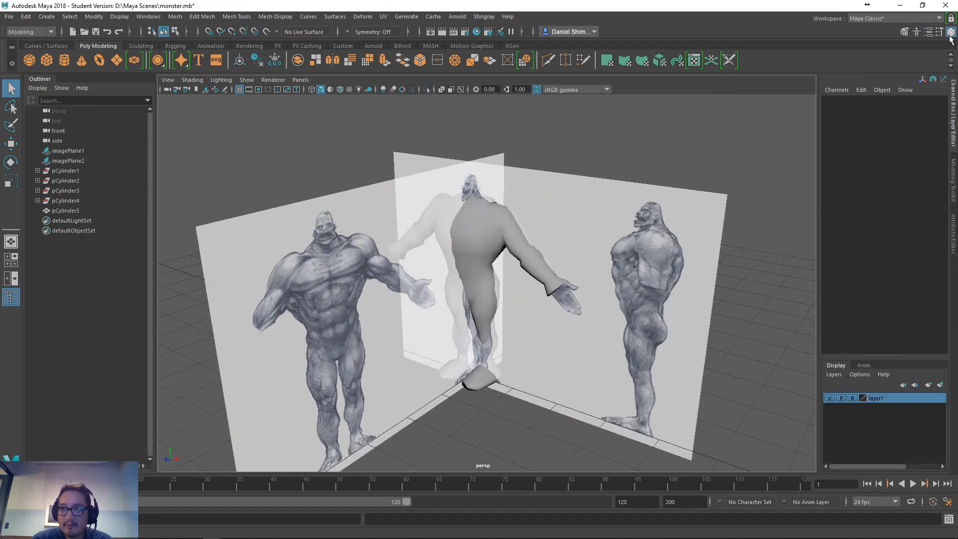
- Move imagePlane1 back along Z behind the body model, to about -1.336
{"action": "left_click_drag", "start_coordinate": [619, 349], "coordinate": [574, 338], "text": "alt"}
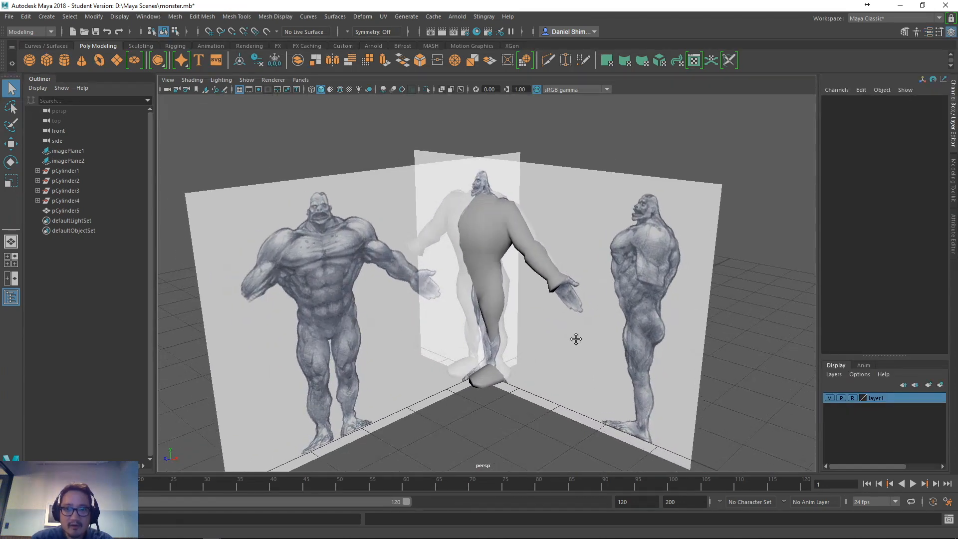
{"action": "left_click", "coordinate": [63, 151]}
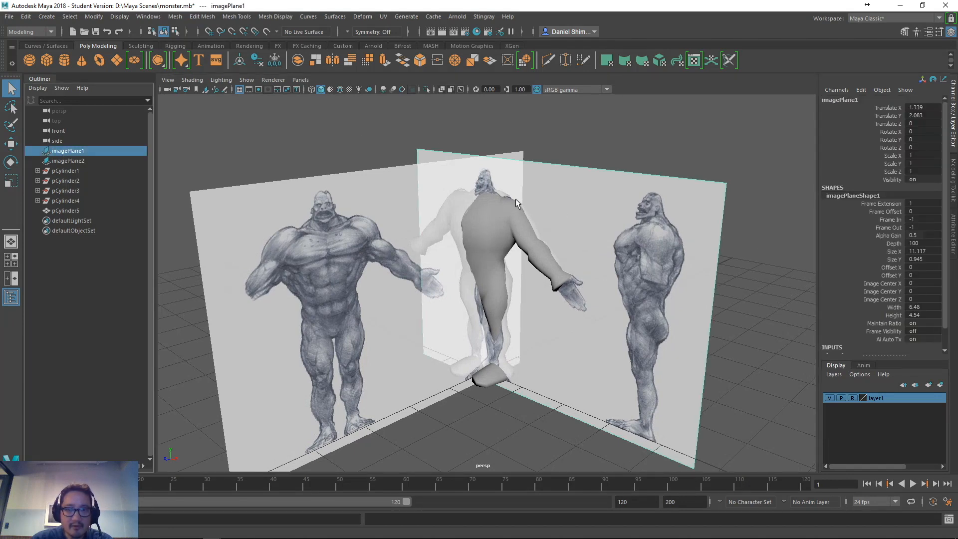
{"action": "left_click_drag", "start_coordinate": [554, 345], "coordinate": [612, 306], "text": "alt"}
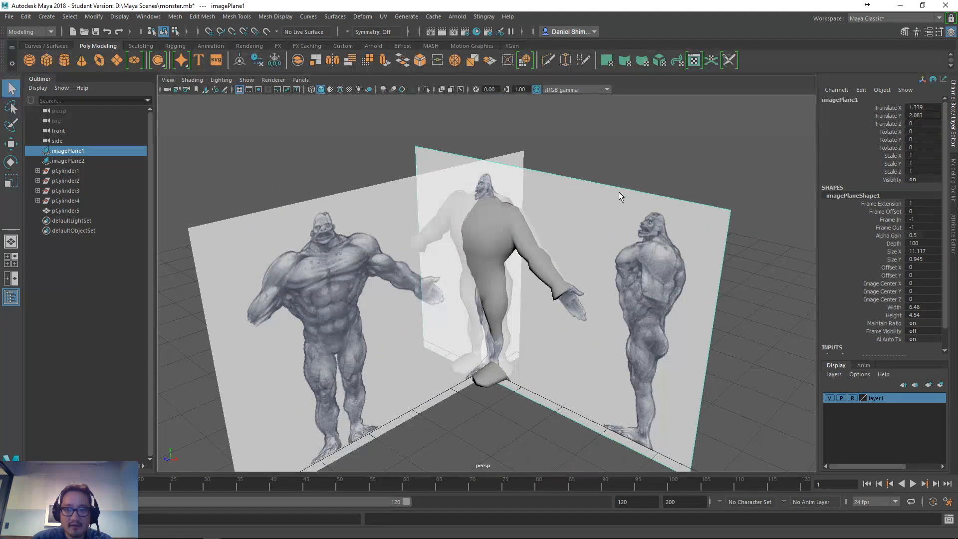
{"action": "key", "text": "w"}
{"action": "left_click_drag", "start_coordinate": [517, 309], "coordinate": [524, 213]}
- Select the monster's body mesh and turn on Object X symmetry
{"action": "left_click", "coordinate": [525, 228]}
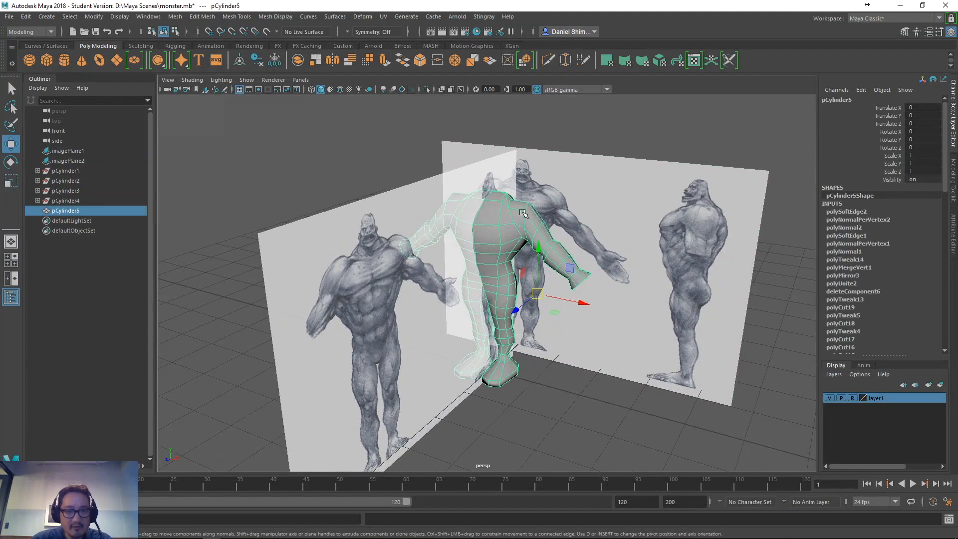
{"action": "right_click", "coordinate": [523, 213], "text": "ctrl+shift"}
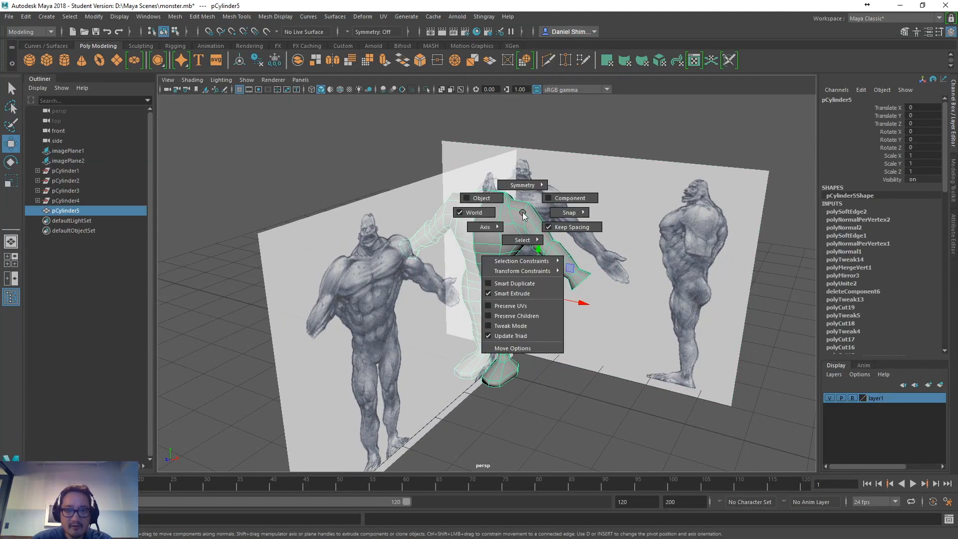
{"action": "right_click_drag", "start_coordinate": [523, 215], "coordinate": [523, 150], "text": "ctrl+shift"}
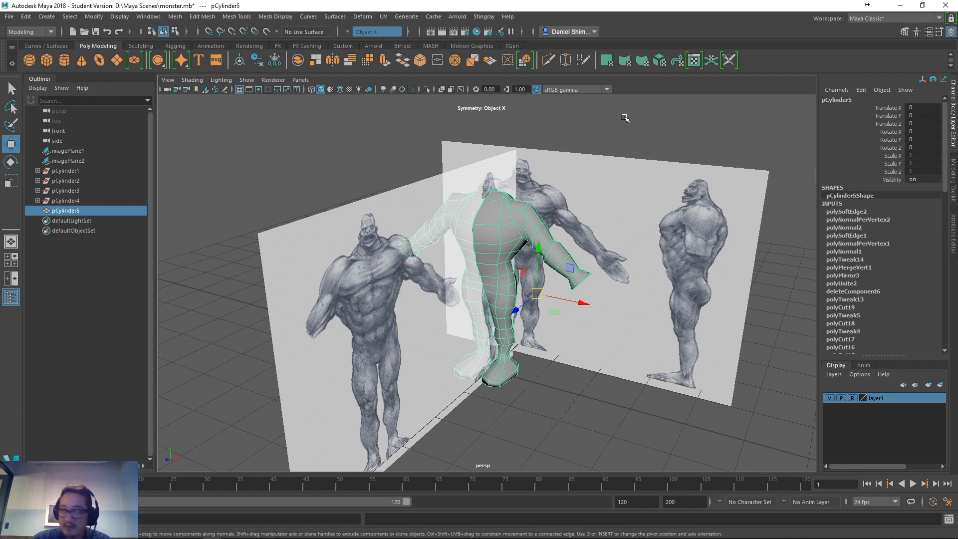
{"action": "left_click_drag", "start_coordinate": [617, 145], "coordinate": [574, 196], "text": "alt"}
{"action": "right_click_drag", "start_coordinate": [574, 197], "coordinate": [630, 228], "text": "alt"}
{"action": "left_click_drag", "start_coordinate": [631, 228], "coordinate": [469, 229], "text": "alt"}
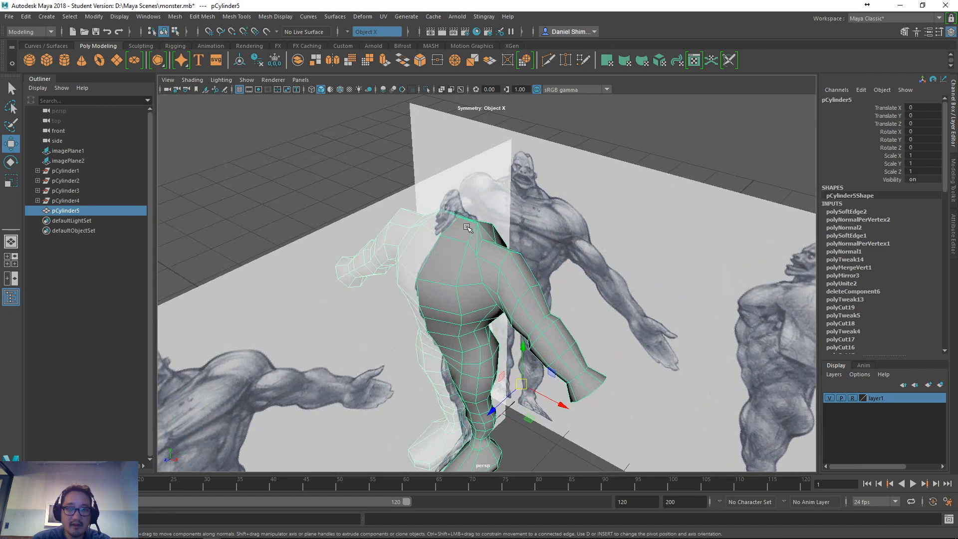
{"action": "right_click", "coordinate": [467, 230]}
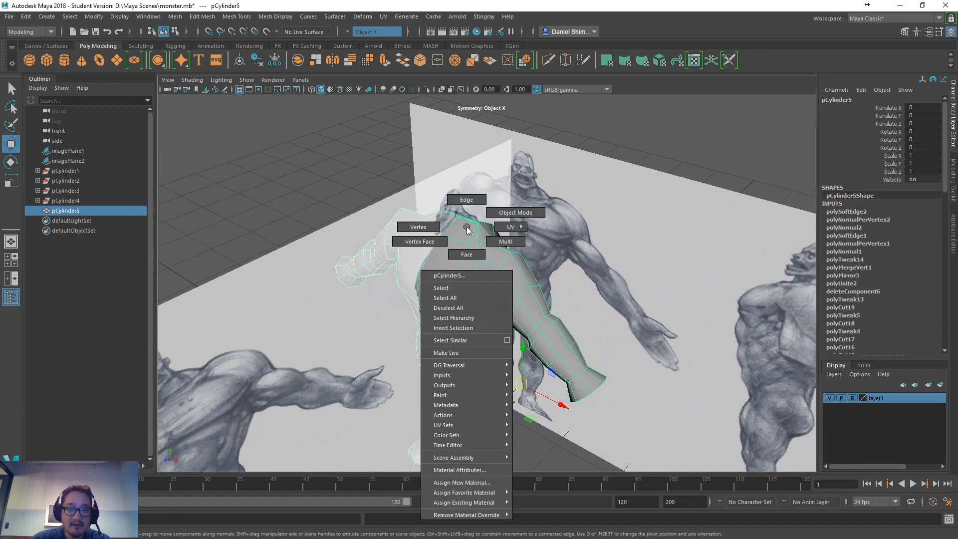
{"action": "left_click", "coordinate": [467, 256]}
{"action": "left_click", "coordinate": [452, 222]}
{"action": "left_click_drag", "start_coordinate": [452, 222], "coordinate": [453, 253], "text": "alt"}
{"action": "right_click_drag", "start_coordinate": [453, 252], "coordinate": [536, 254], "text": "alt"}
{"action": "left_click_drag", "start_coordinate": [535, 254], "coordinate": [519, 244], "text": "alt"}
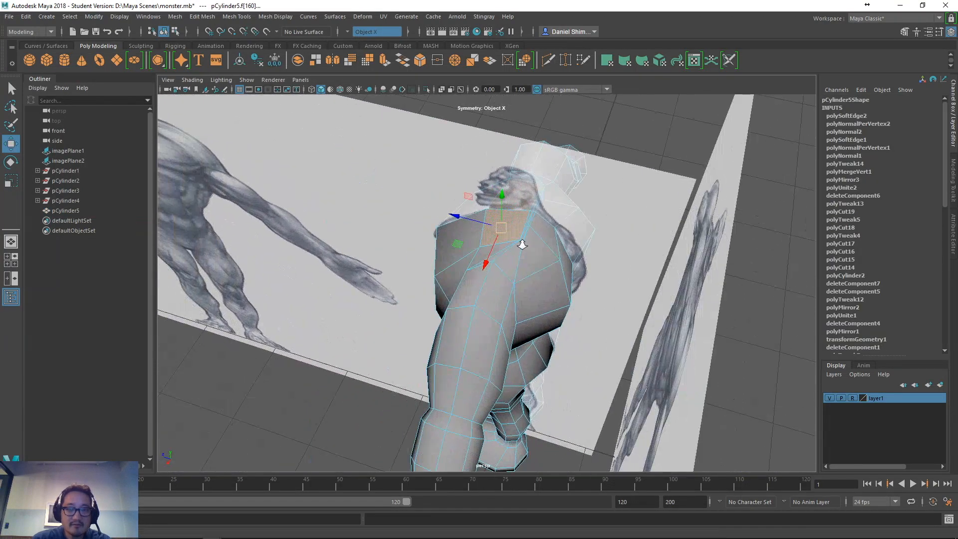
{"action": "right_click_drag", "start_coordinate": [519, 244], "coordinate": [633, 261], "text": "alt"}
- Switch the body mesh to vertex editing and space out the side vertices of the neck opening along Z
{"action": "right_click_drag", "start_coordinate": [544, 187], "coordinate": [608, 188]}
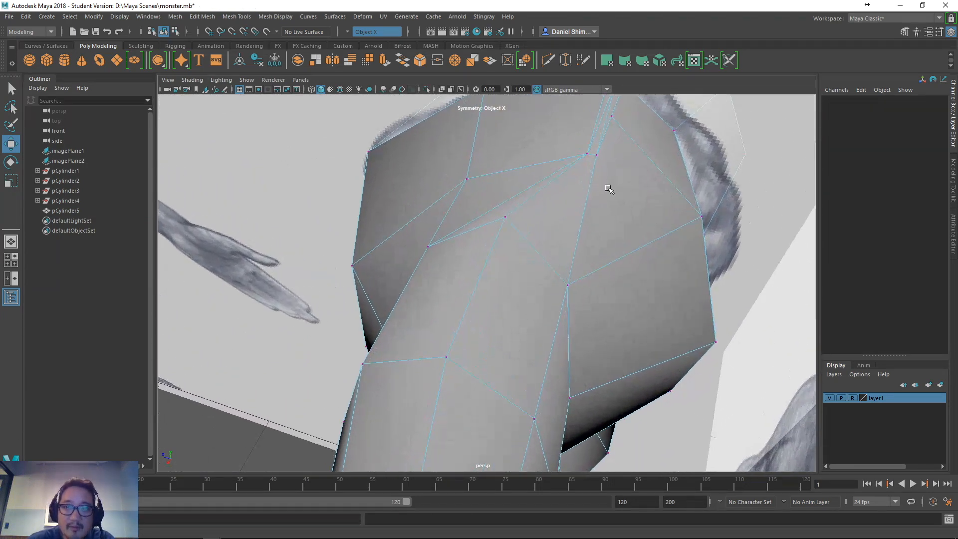
{"action": "left_click", "coordinate": [587, 155]}
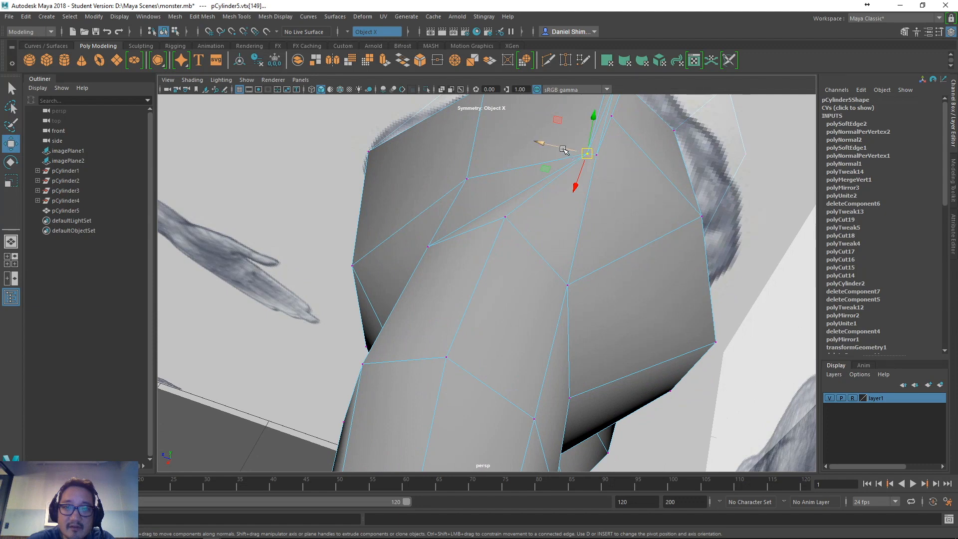
{"action": "left_click_drag", "start_coordinate": [594, 156], "coordinate": [556, 309], "text": "alt"}
{"action": "left_click", "coordinate": [570, 285]}
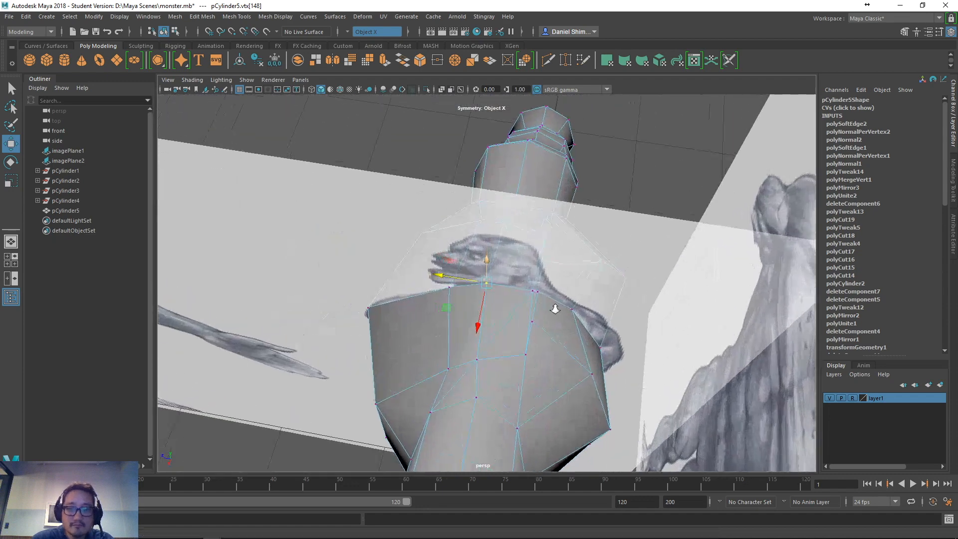
{"action": "right_click_drag", "start_coordinate": [555, 309], "coordinate": [572, 288], "text": "alt"}
{"action": "left_click", "coordinate": [553, 293]}
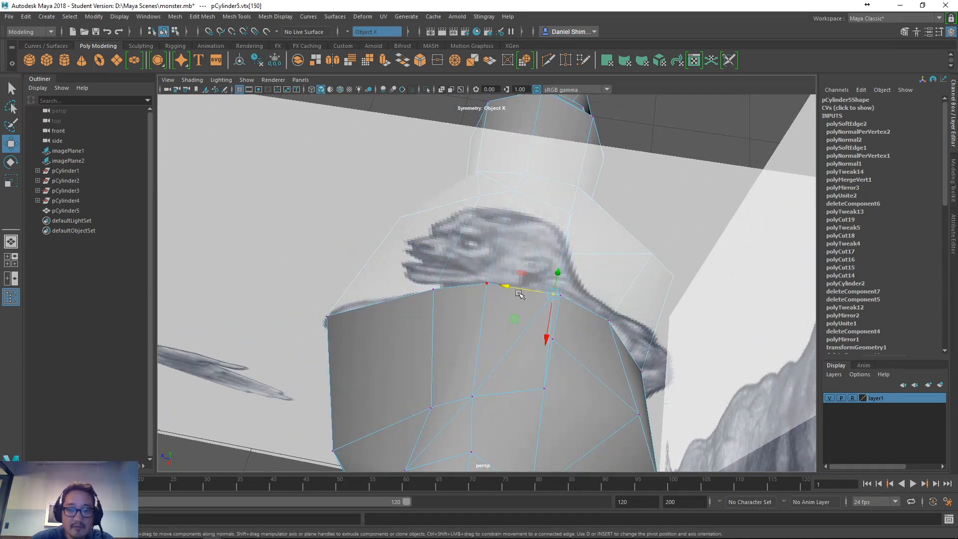
{"action": "mouse_move", "coordinate": [519, 299]}
{"action": "left_mouse_down", "text": "alt"}
{"action": "mouse_move", "coordinate": [526, 309]}
{"action": "mouse_move", "coordinate": [642, 299]}
{"action": "mouse_move", "coordinate": [567, 331]}
{"action": "mouse_move", "coordinate": [570, 364]}
{"action": "mouse_move", "coordinate": [574, 336]}
{"action": "mouse_move", "coordinate": [687, 287]}
{"action": "mouse_move", "coordinate": [519, 324]}
{"action": "mouse_move", "coordinate": [489, 344]}
{"action": "mouse_move", "coordinate": [484, 385]}
{"action": "mouse_move", "coordinate": [515, 289]}
{"action": "left_mouse_up", "text": "alt"}
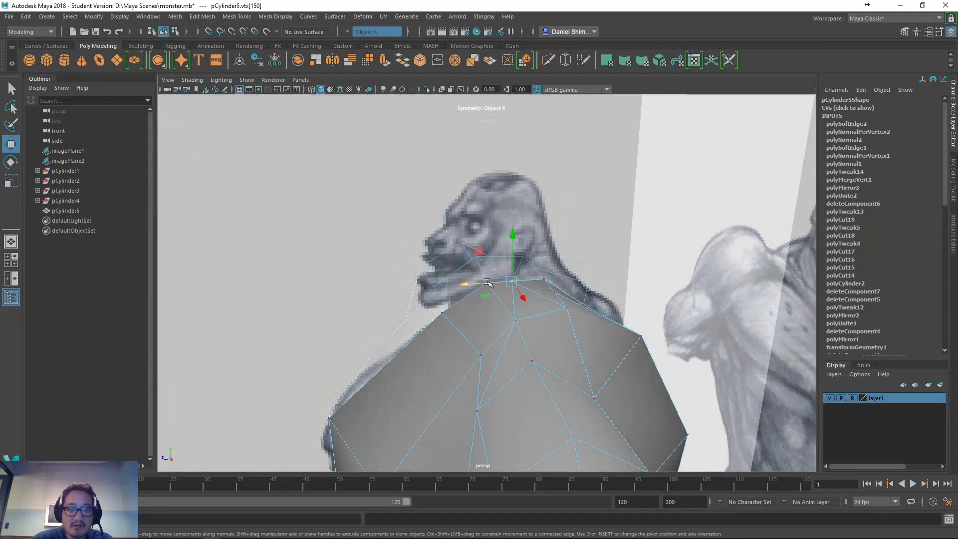
- Adjust the front vertex of the neck opening along Z and X to follow the neckline in the reference drawing
{"action": "key", "text": "q"}
{"action": "key", "text": "w"}
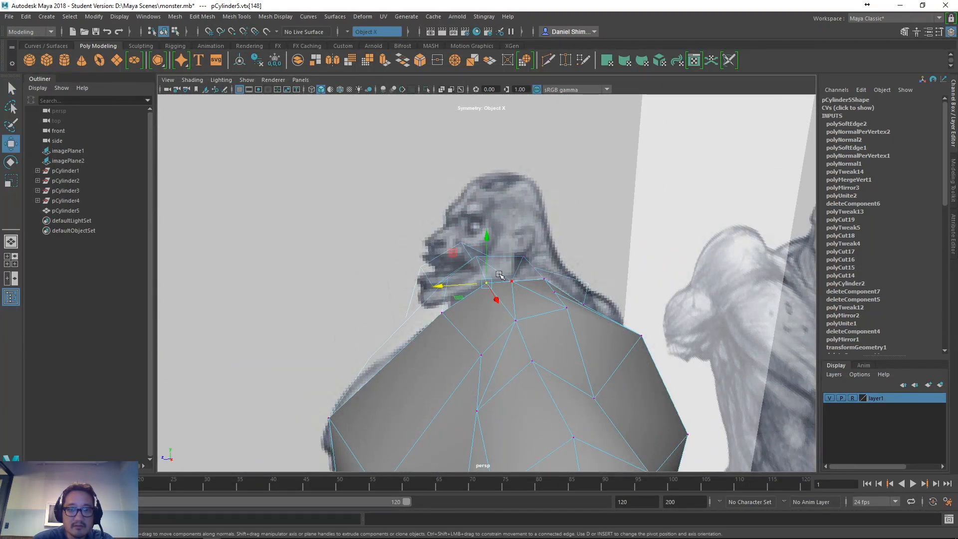
{"action": "key", "text": "q"}
{"action": "left_click_drag", "start_coordinate": [504, 331], "coordinate": [482, 297], "text": "alt"}
{"action": "left_click_drag", "start_coordinate": [496, 328], "coordinate": [506, 312], "text": "alt"}
{"action": "key", "text": "w"}
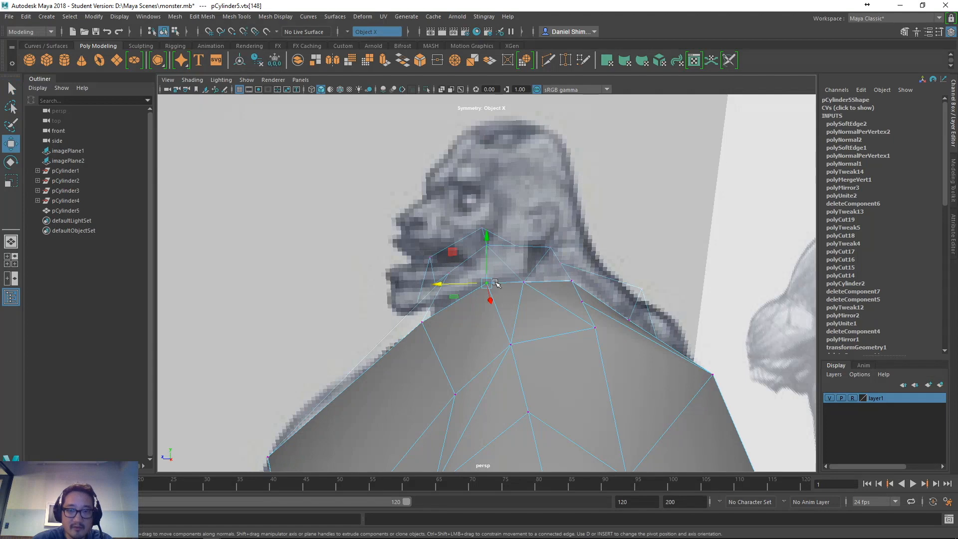
{"action": "key", "text": "q"}
{"action": "key", "text": "w"}
{"action": "left_click_drag", "start_coordinate": [505, 312], "coordinate": [460, 295], "text": "alt"}
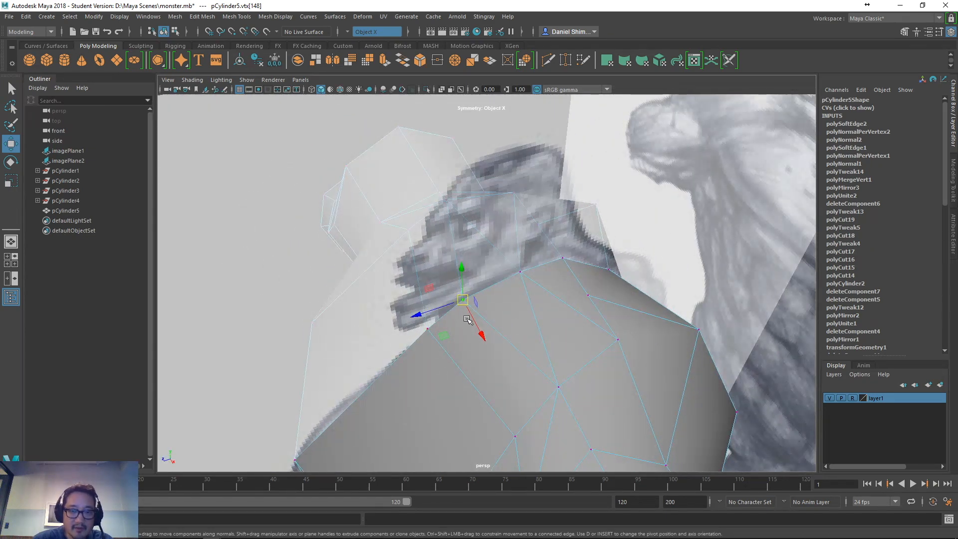
{"action": "left_click_drag", "start_coordinate": [469, 322], "coordinate": [490, 315], "text": "alt"}
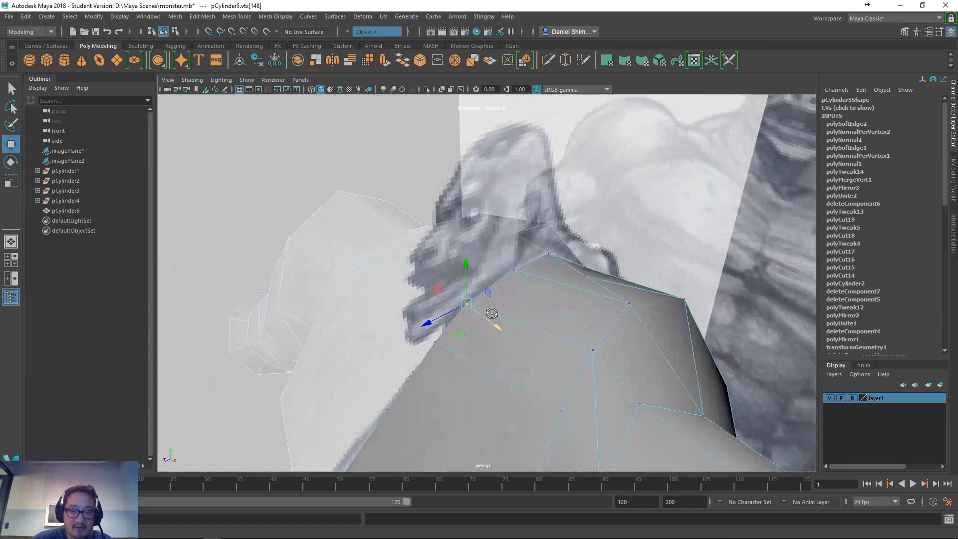
- Move the rear vertex of the neck opening backward along Z to widen the opening toward the upper back
{"action": "left_click_drag", "start_coordinate": [491, 354], "coordinate": [442, 309], "text": "alt"}
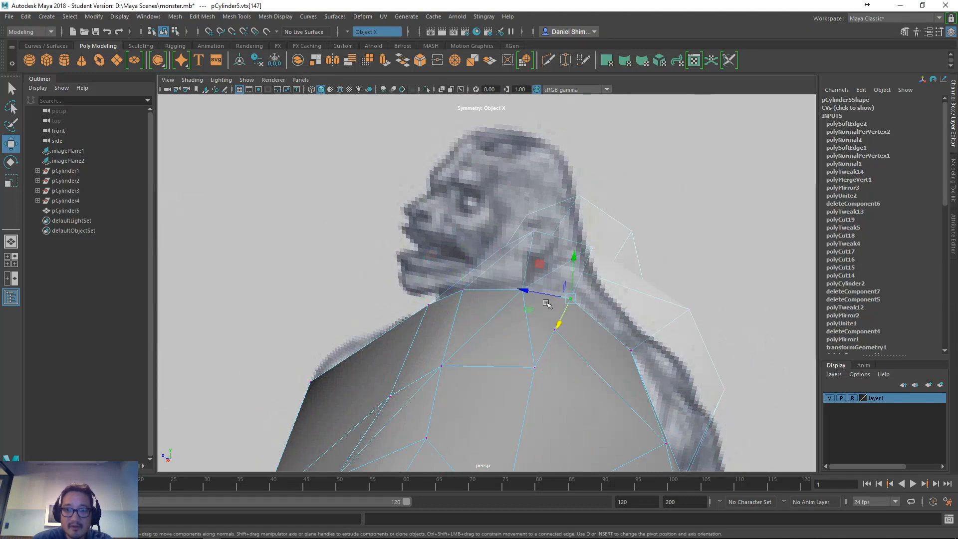
{"action": "left_click_drag", "start_coordinate": [541, 293], "coordinate": [579, 304]}
{"action": "left_click_drag", "start_coordinate": [658, 314], "coordinate": [592, 321], "text": "alt"}
{"action": "right_click_drag", "start_coordinate": [592, 321], "coordinate": [492, 314], "text": "alt"}
{"action": "left_click_drag", "start_coordinate": [493, 314], "coordinate": [471, 357], "text": "alt"}
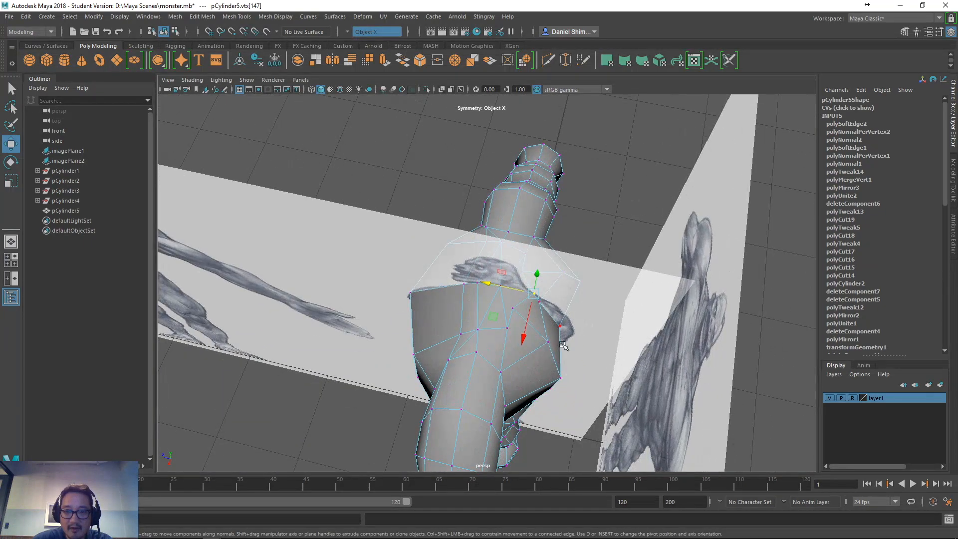
{"action": "left_click_drag", "start_coordinate": [563, 346], "coordinate": [719, 236], "text": "alt"}
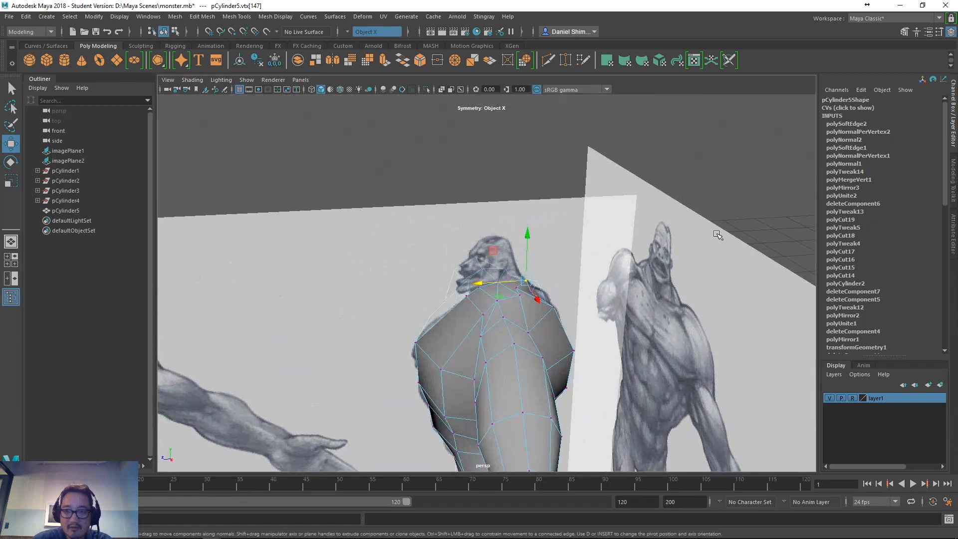
- Move imagePlane1 further back along Z, well clear of the body mesh, and clear the selection
{"action": "left_click", "coordinate": [715, 263]}
{"action": "left_click", "coordinate": [80, 160]}
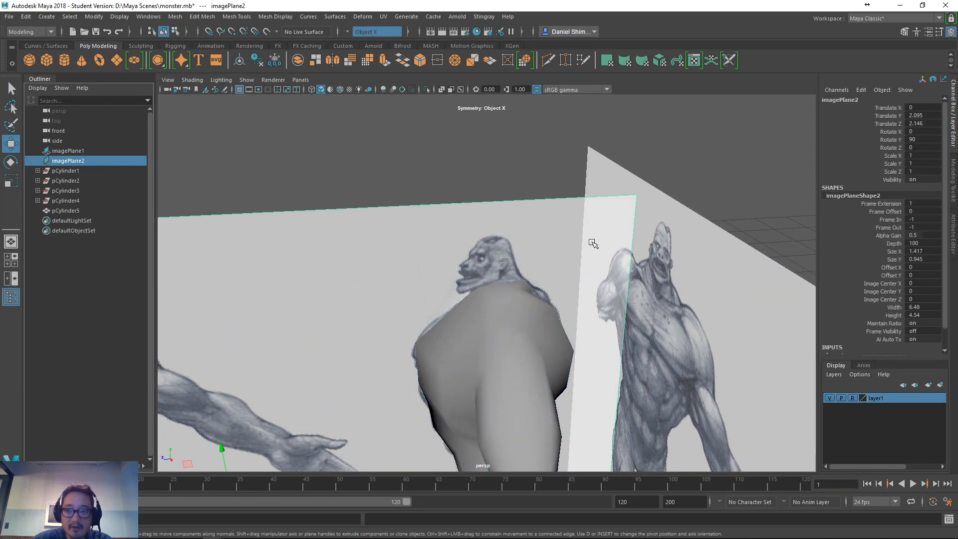
{"action": "left_click", "coordinate": [62, 151]}
{"action": "scroll", "coordinate": [491, 341], "scroll_direction": "down", "scroll_amount": 6}
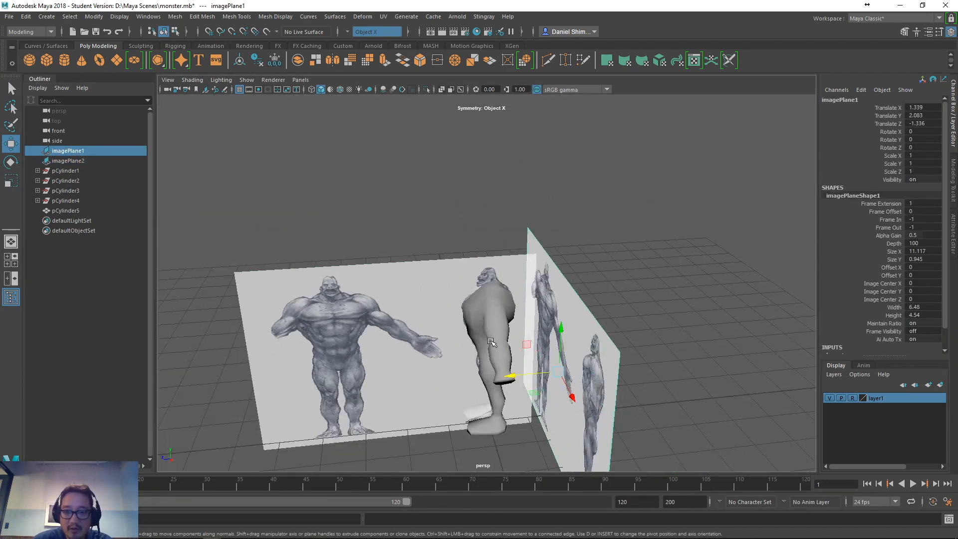
{"action": "mouse_move", "coordinate": [510, 374]}
{"action": "left_mouse_down"}
{"action": "mouse_move", "coordinate": [558, 372]}
{"action": "mouse_move", "coordinate": [510, 384]}
{"action": "left_mouse_up"}
{"action": "left_click", "coordinate": [569, 340]}
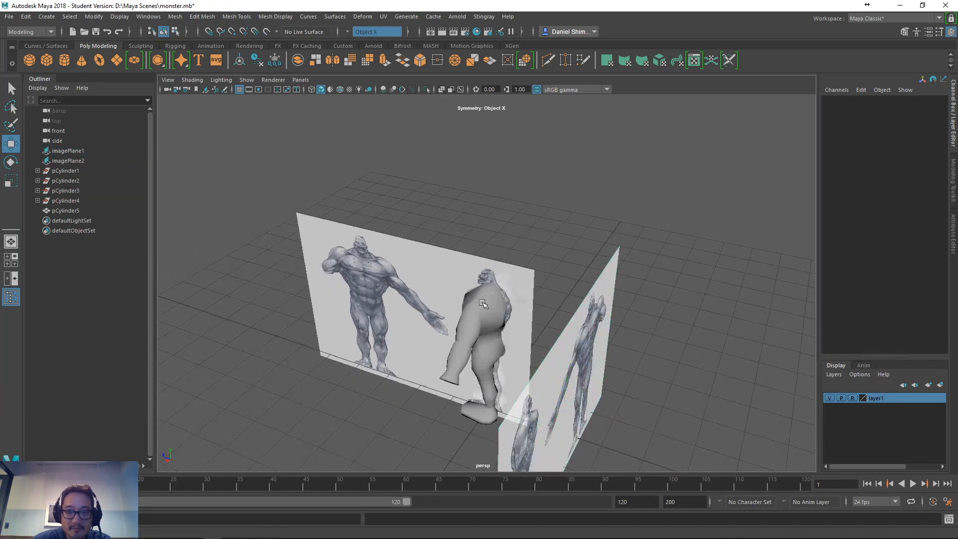
- Return the body mesh to vertex editing and reposition the front vertex of the neck opening below the chin
{"action": "right_click_drag", "start_coordinate": [565, 352], "coordinate": [600, 355], "text": "alt"}
{"action": "left_click_drag", "start_coordinate": [600, 354], "coordinate": [545, 299], "text": "alt"}
{"action": "left_click", "coordinate": [459, 279]}
{"action": "right_click_drag", "start_coordinate": [545, 300], "coordinate": [698, 327], "text": "alt"}
{"action": "left_click_drag", "start_coordinate": [697, 328], "coordinate": [428, 249], "text": "alt"}
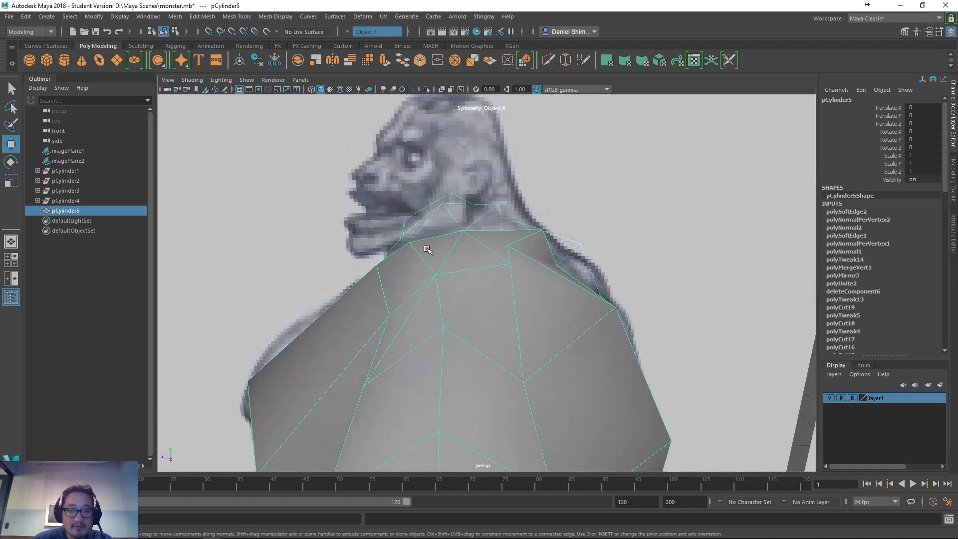
{"action": "right_click_drag", "start_coordinate": [411, 244], "coordinate": [367, 233]}
{"action": "left_click_drag", "start_coordinate": [368, 233], "coordinate": [442, 296], "text": "alt"}
{"action": "left_click", "coordinate": [400, 248]}
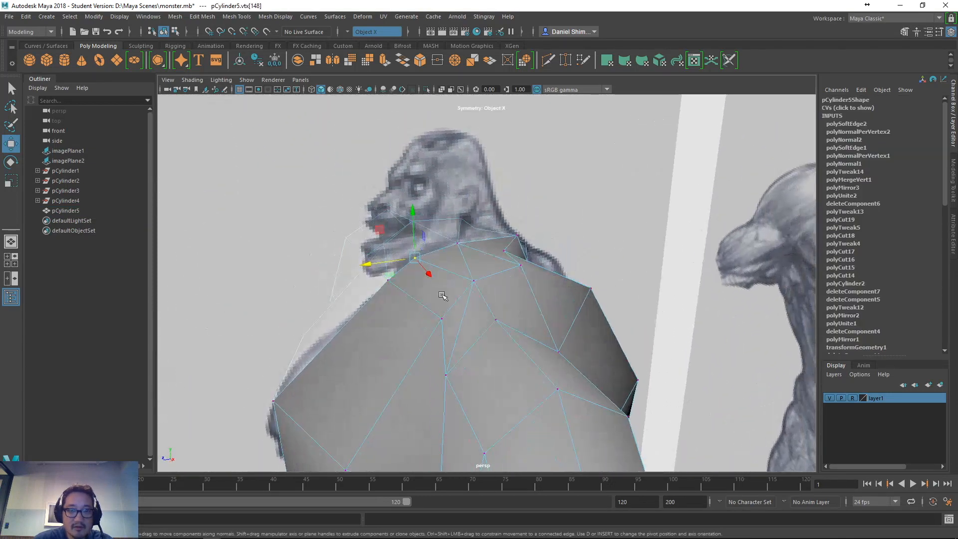
{"action": "left_click_drag", "start_coordinate": [415, 261], "coordinate": [508, 243]}
- In the side view with wireframe display, move the vertex at the top of the chest down onto the reference outline
{"action": "key", "text": "space"}
{"action": "key", "text": "space"}
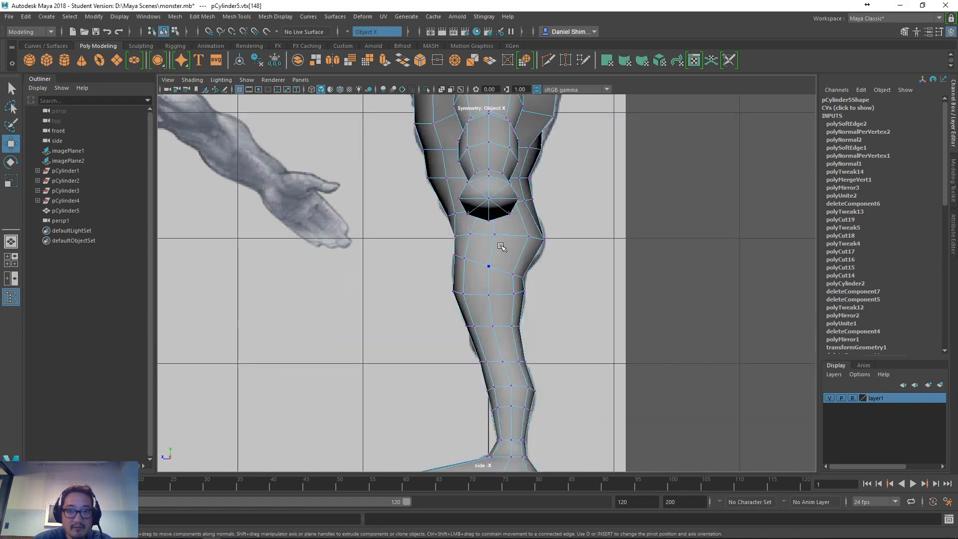
{"action": "key", "text": "f"}
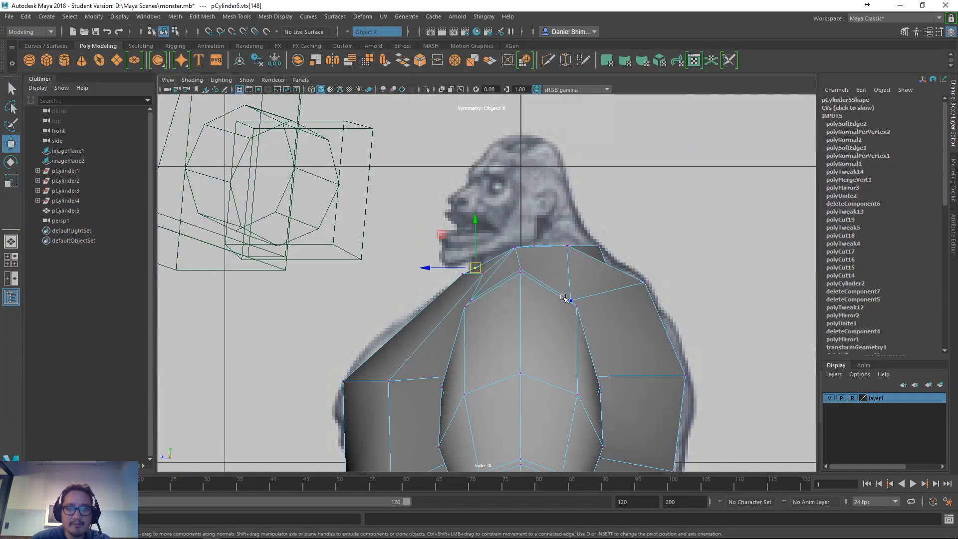
{"action": "scroll", "coordinate": [531, 281], "scroll_direction": "up", "scroll_amount": 3}
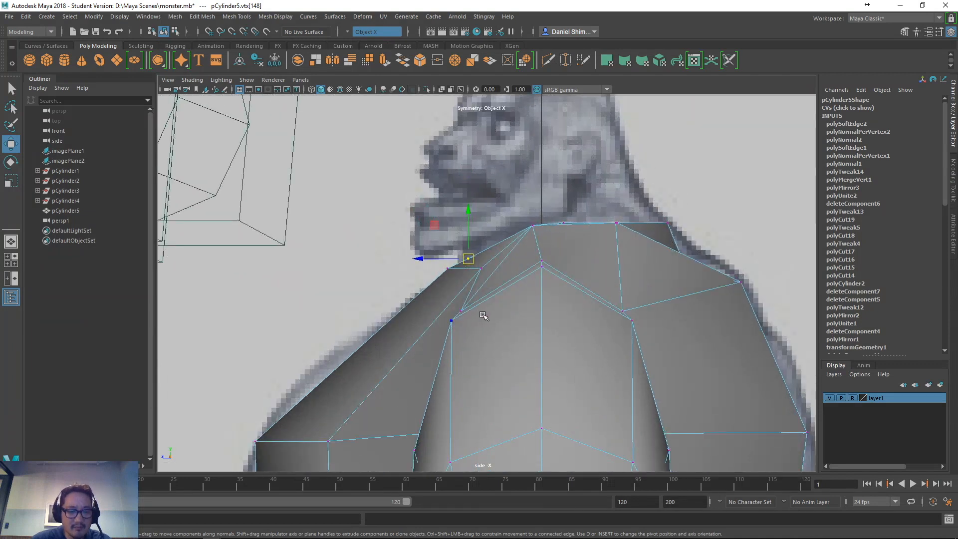
{"action": "key", "text": "4"}
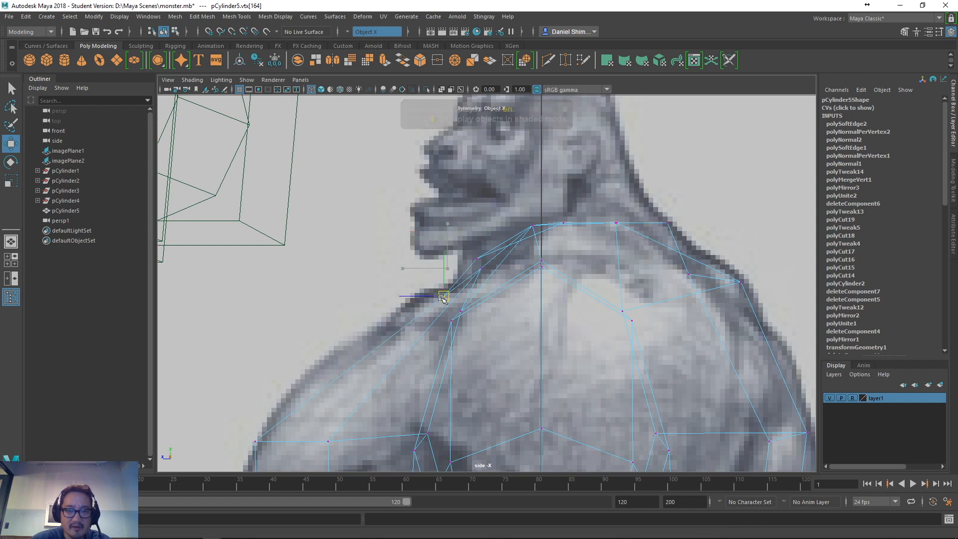
{"action": "left_click_drag", "start_coordinate": [444, 270], "coordinate": [443, 296]}
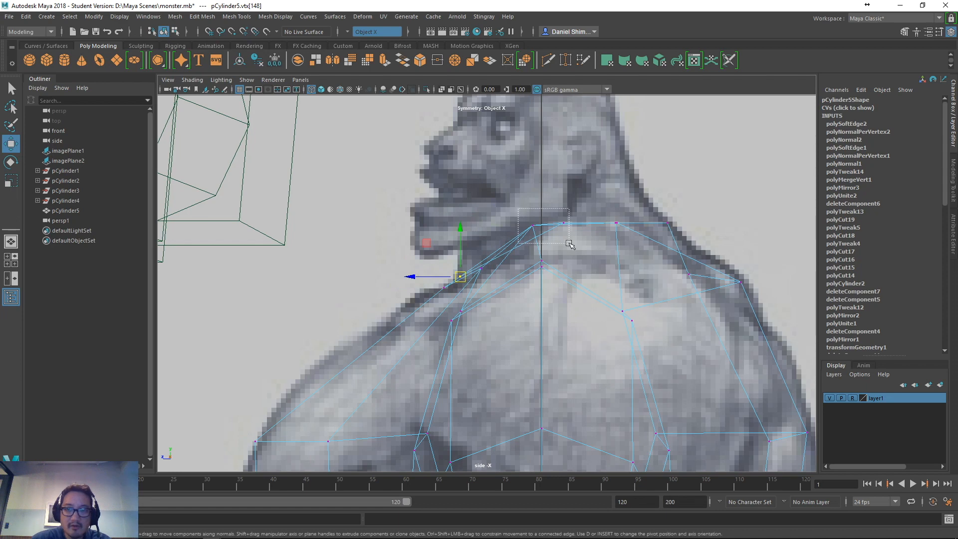
- Move the two side vertices of the neck opening forward and down, and return to the shaded perspective view
{"action": "mouse_move", "coordinate": [548, 224]}
{"action": "left_mouse_down"}
{"action": "mouse_move", "coordinate": [521, 243]}
{"action": "mouse_move", "coordinate": [545, 263]}
{"action": "mouse_move", "coordinate": [546, 233]}
{"action": "mouse_move", "coordinate": [573, 267]}
{"action": "mouse_move", "coordinate": [544, 244]}
{"action": "mouse_move", "coordinate": [484, 285]}
{"action": "left_mouse_up"}
{"action": "key", "text": "space"}
{"action": "key", "text": "5"}
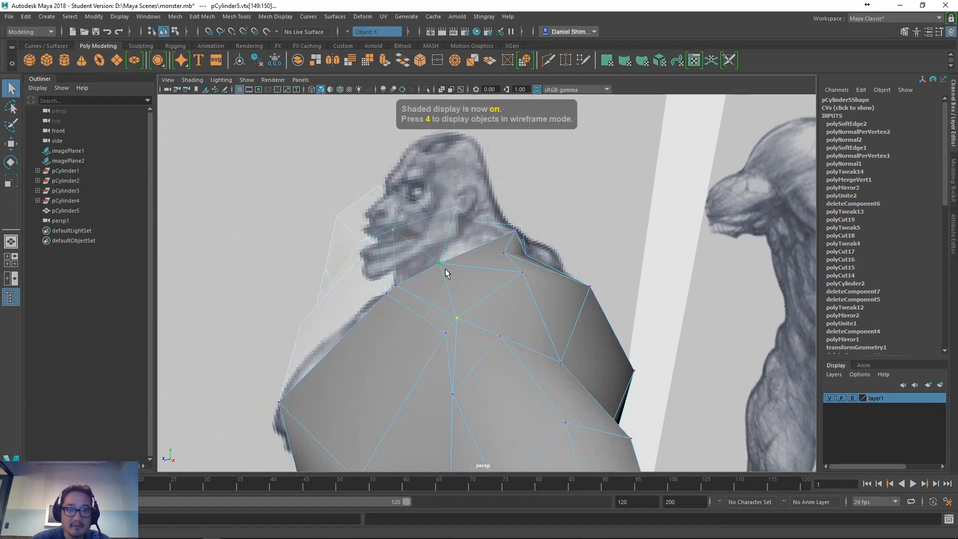
- Reposition the paired vertices along the sides of the neck opening to round out its outline
{"action": "left_click_drag", "start_coordinate": [430, 267], "coordinate": [486, 273]}
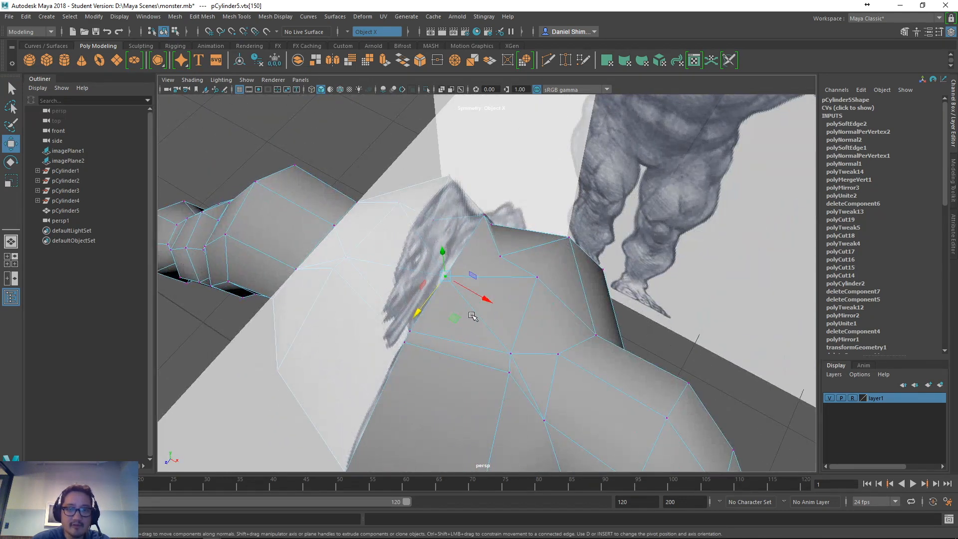
{"action": "left_click_drag", "start_coordinate": [501, 306], "coordinate": [535, 271], "text": "alt"}
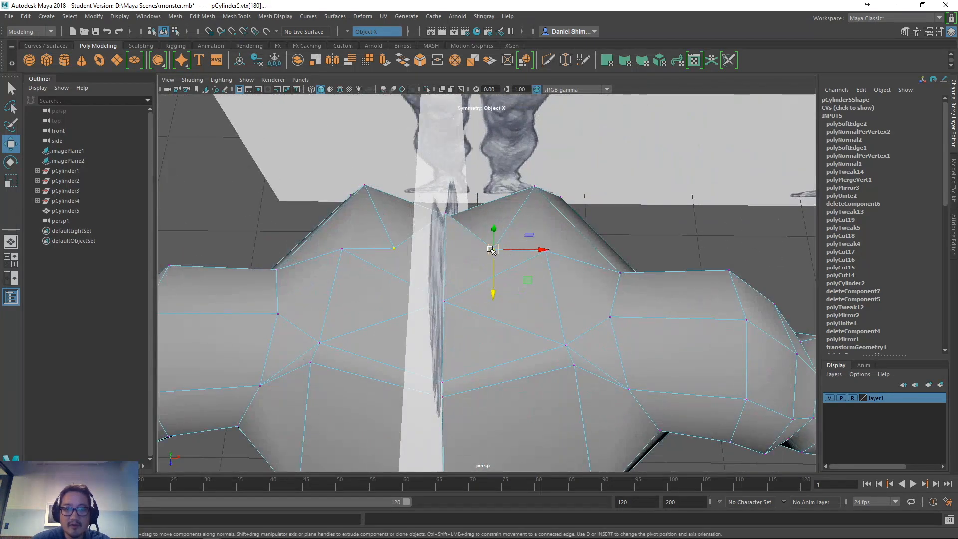
{"action": "left_click_drag", "start_coordinate": [506, 230], "coordinate": [400, 336], "text": "alt"}
{"action": "key", "text": "w"}
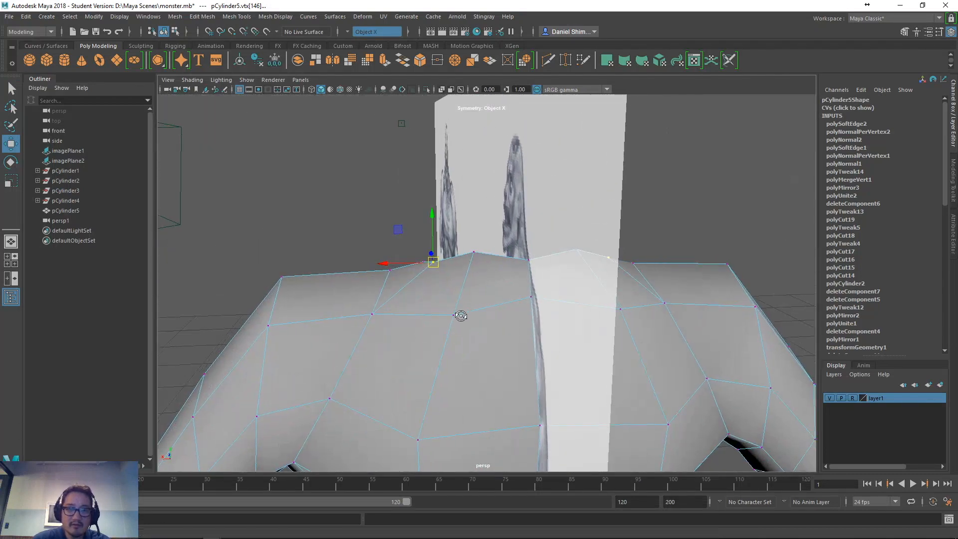
- Check the neck vertices against the front reference image in wireframe display, and return to the shaded perspective view
{"action": "left_click_drag", "start_coordinate": [458, 316], "coordinate": [613, 336], "text": "alt"}
{"action": "key", "text": "space"}
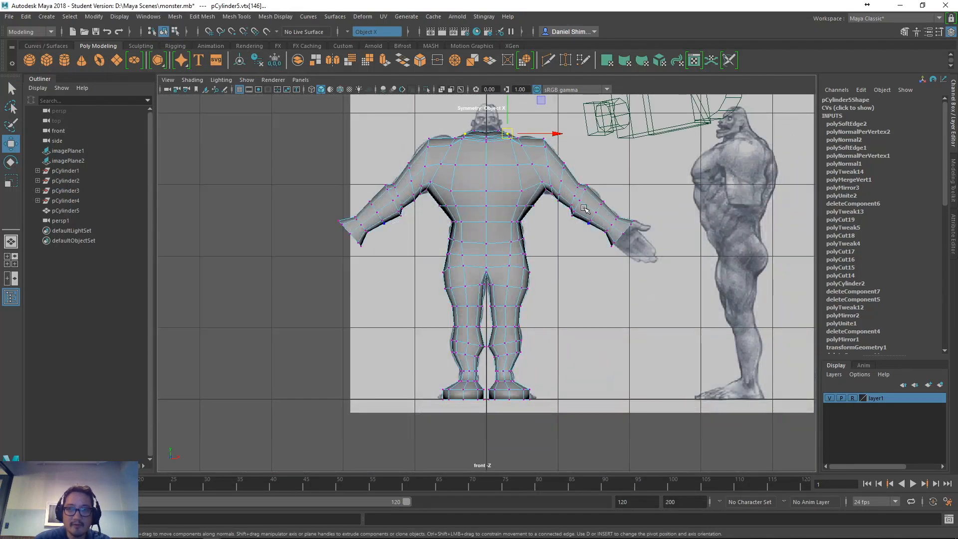
{"action": "key", "text": "4"}
{"action": "scroll", "coordinate": [564, 240], "scroll_direction": "up", "scroll_amount": 5}
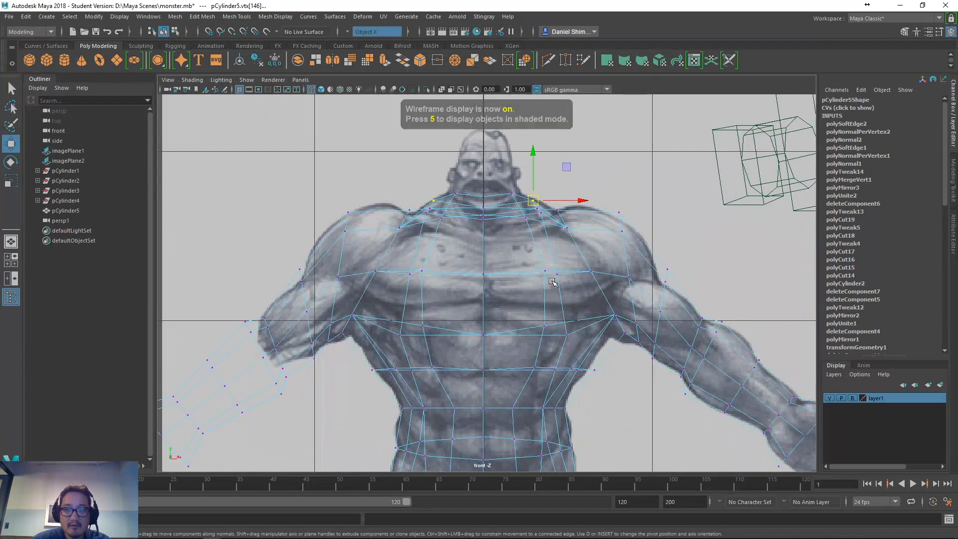
{"action": "key", "text": "space"}
{"action": "left_click_drag", "start_coordinate": [550, 244], "coordinate": [550, 221]}
{"action": "mouse_move", "coordinate": [550, 221]}
{"action": "left_mouse_down", "text": "alt"}
{"action": "mouse_move", "coordinate": [502, 244]}
{"action": "mouse_move", "coordinate": [535, 210]}
{"action": "mouse_move", "coordinate": [388, 232]}
{"action": "mouse_move", "coordinate": [414, 239]}
{"action": "mouse_move", "coordinate": [506, 224]}
{"action": "left_mouse_up", "text": "alt"}
{"action": "key", "text": "5"}
- In the side view, place the rear center vertex of the neck opening on the reference outline at the back of the neck
{"action": "left_click", "coordinate": [533, 245]}
{"action": "key", "text": "space"}
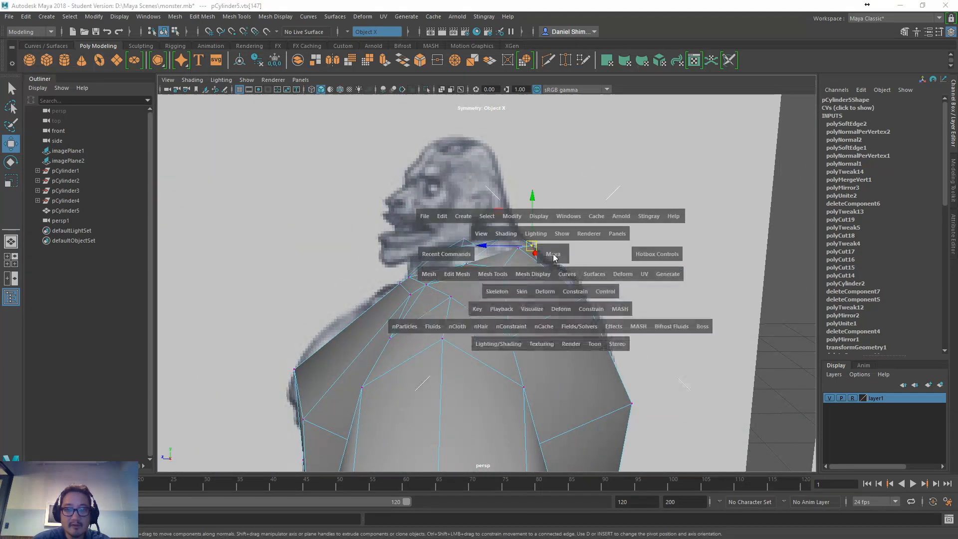
{"action": "left_click", "coordinate": [587, 254]}
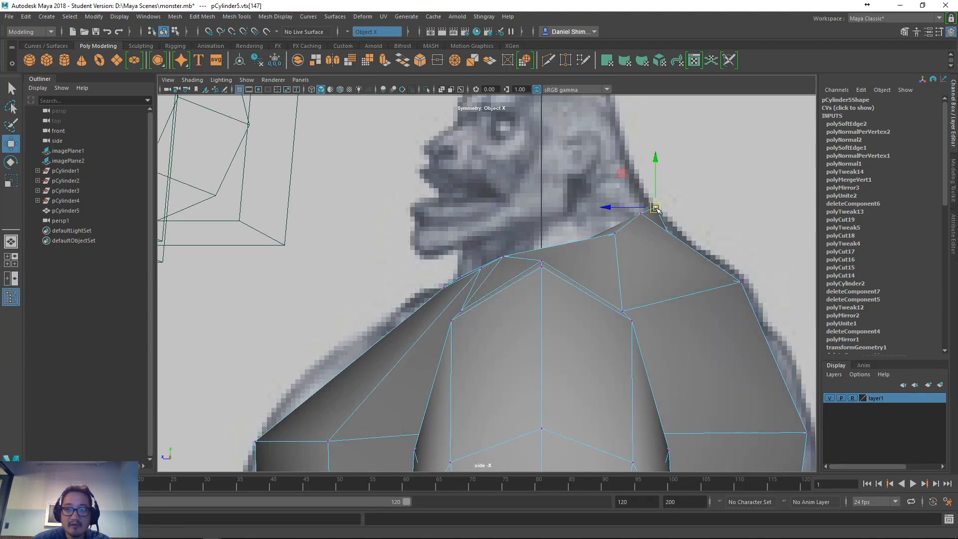
{"action": "key", "text": "space"}
{"action": "left_click_drag", "start_coordinate": [656, 208], "coordinate": [655, 183]}
{"action": "left_click_drag", "start_coordinate": [604, 233], "coordinate": [599, 293], "text": "alt"}
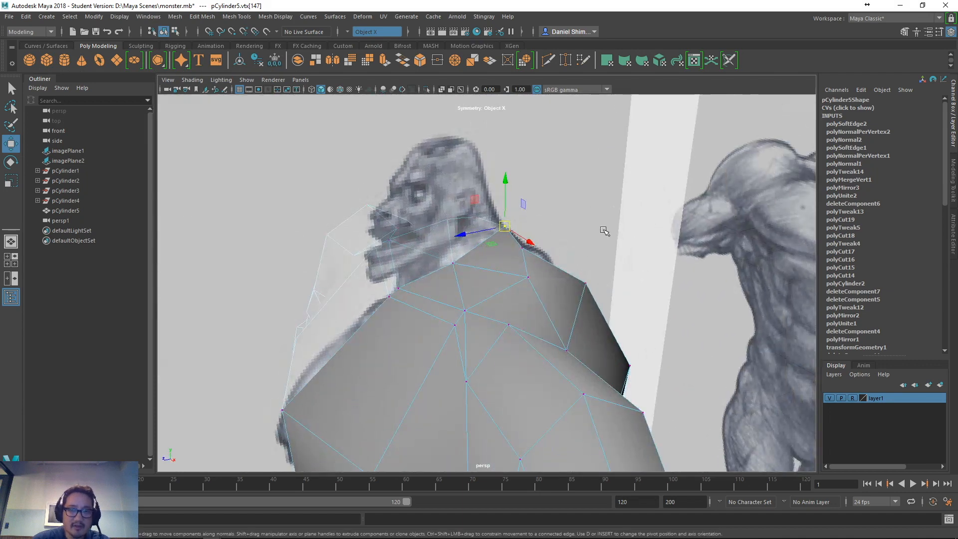
- Adjust the paired vertices beside the neck base and the upper chest vertices just below the neck
{"action": "left_click_drag", "start_coordinate": [604, 231], "coordinate": [546, 278], "text": "alt"}
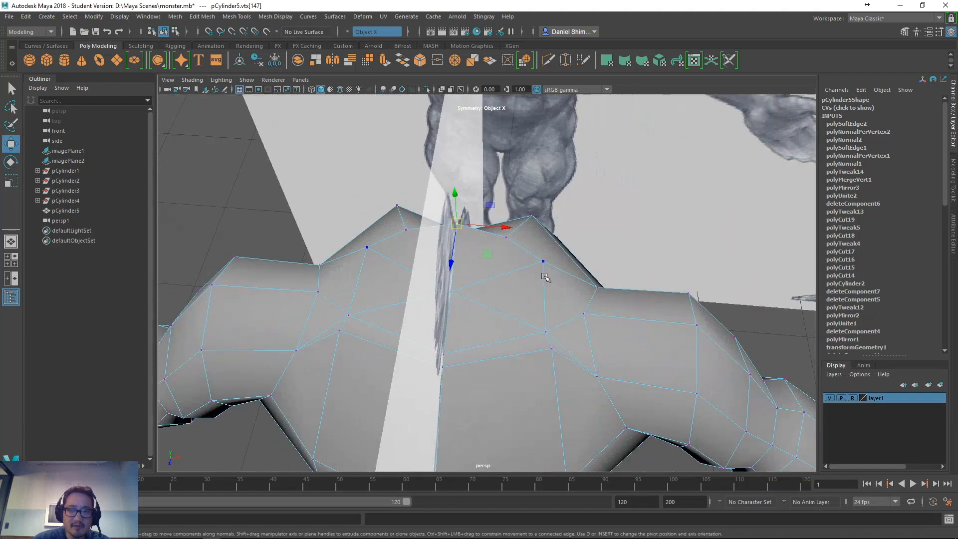
{"action": "left_click_drag", "start_coordinate": [550, 312], "coordinate": [496, 251], "text": "alt"}
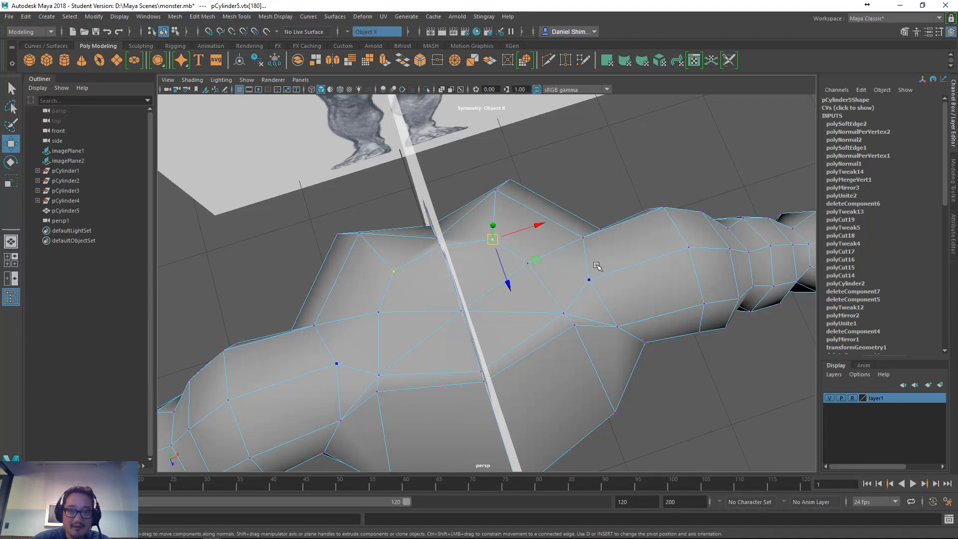
{"action": "left_click_drag", "start_coordinate": [637, 266], "coordinate": [539, 298], "text": "alt"}
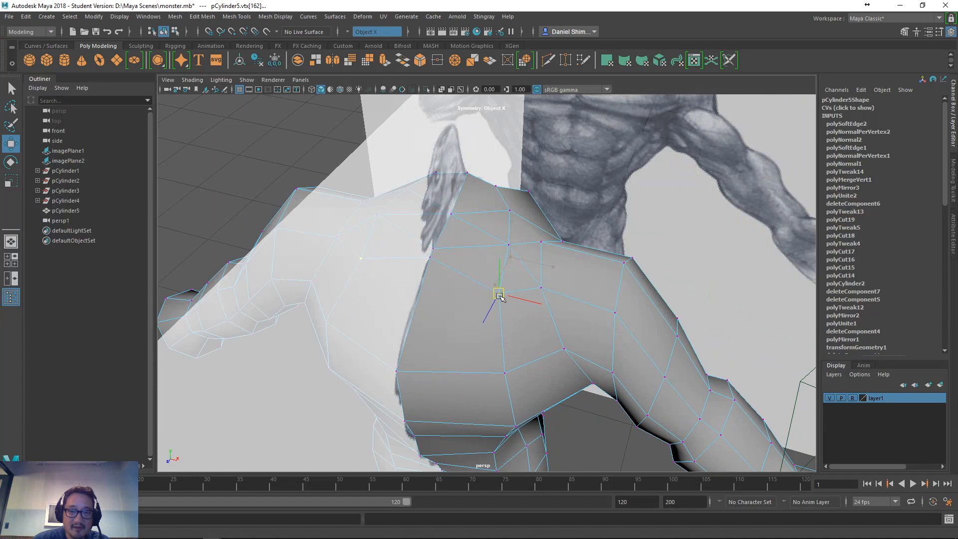
{"action": "left_click_drag", "start_coordinate": [502, 286], "coordinate": [447, 243], "text": "alt"}
{"action": "left_click", "coordinate": [431, 233]}
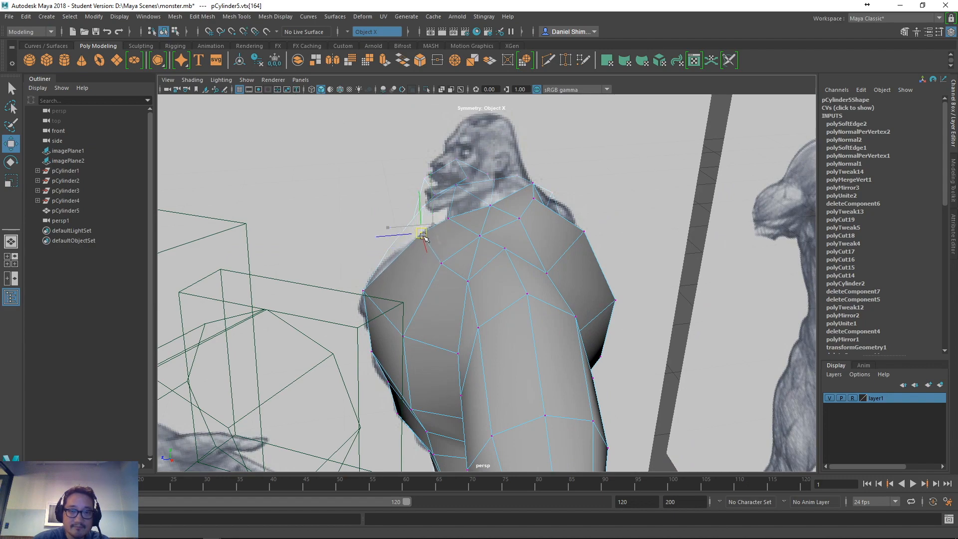
- Widen the torso by moving the paired chest and abdomen vertices outward along X
{"action": "left_click_drag", "start_coordinate": [422, 235], "coordinate": [540, 312], "text": "alt"}
{"action": "right_click_drag", "start_coordinate": [540, 312], "coordinate": [468, 318], "text": "alt"}
{"action": "left_click_drag", "start_coordinate": [468, 318], "coordinate": [462, 257], "text": "alt"}
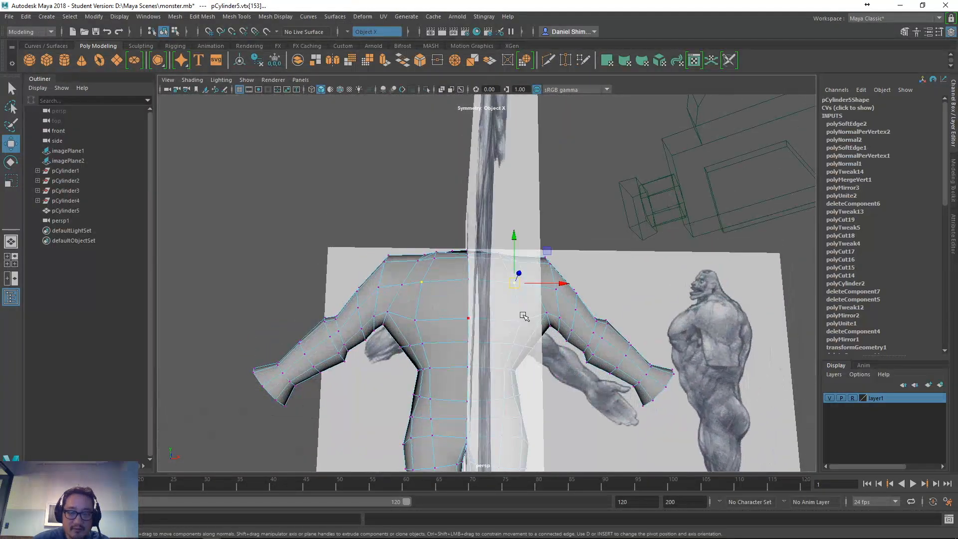
{"action": "left_click_drag", "start_coordinate": [525, 317], "coordinate": [490, 349], "text": "alt"}
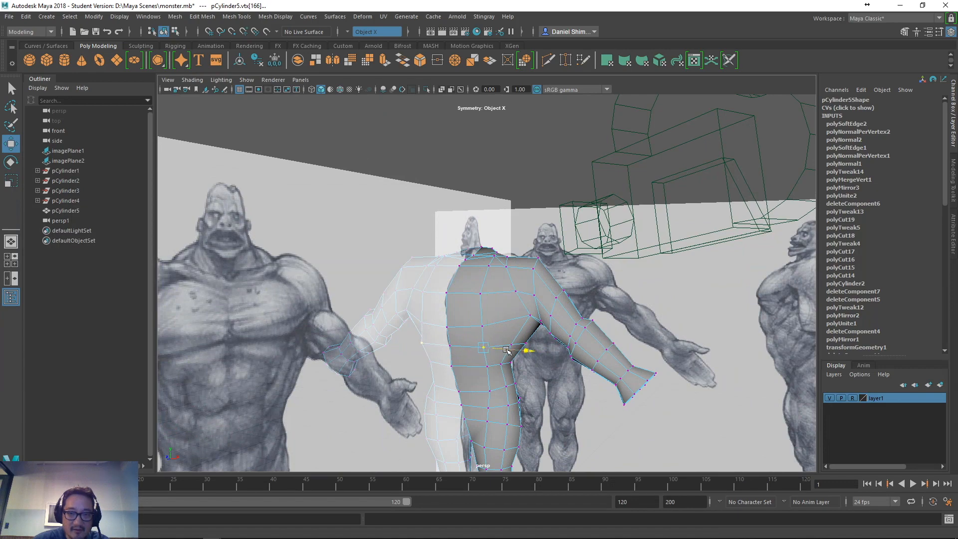
{"action": "left_click_drag", "start_coordinate": [507, 350], "coordinate": [442, 340], "text": "alt"}
- Select the paired front chest vertices and move them forward along Z to give the chest more volume
{"action": "key", "text": "q"}
{"action": "left_click", "coordinate": [450, 304]}
{"action": "key", "text": "w"}
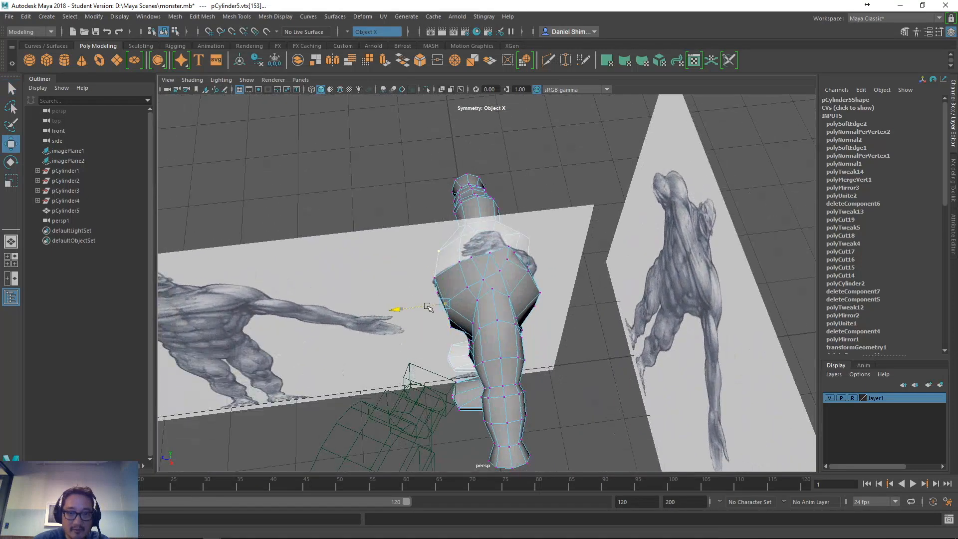
{"action": "left_click_drag", "start_coordinate": [425, 308], "coordinate": [503, 373], "text": "alt"}
{"action": "left_click_drag", "start_coordinate": [380, 349], "coordinate": [523, 372], "text": "alt"}
- Move the paired upper chest vertices and the pair below the chest outward along X
{"action": "key", "text": "q"}
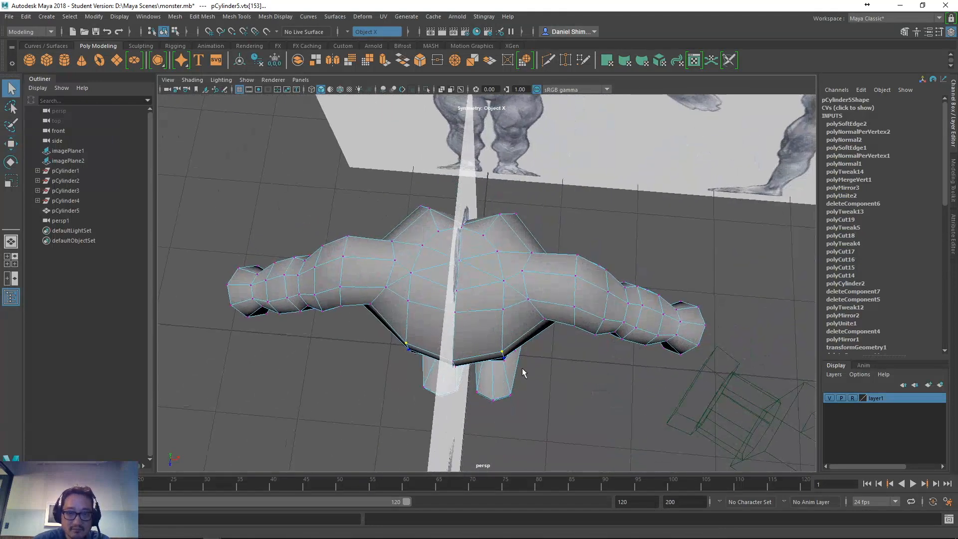
{"action": "key", "text": "w"}
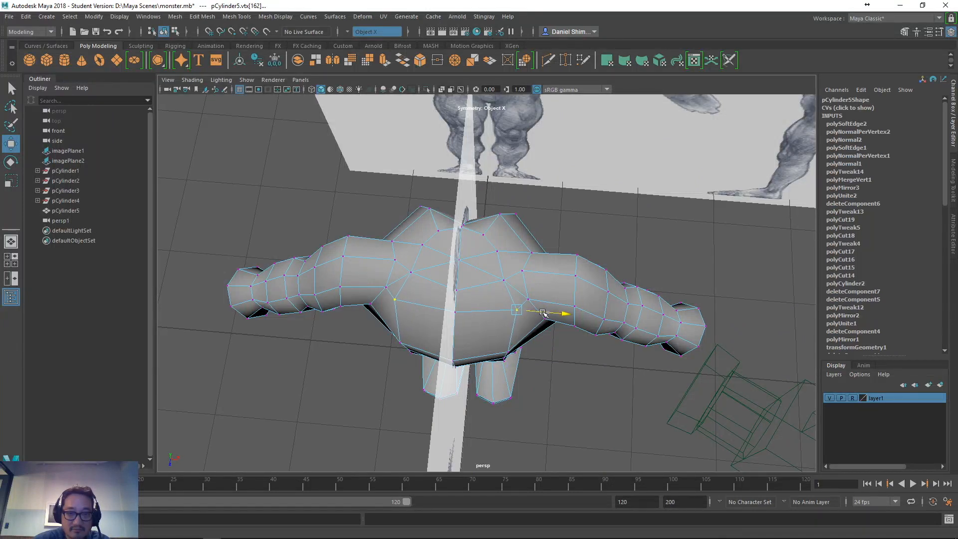
{"action": "left_click_drag", "start_coordinate": [543, 312], "coordinate": [521, 308], "text": "alt"}
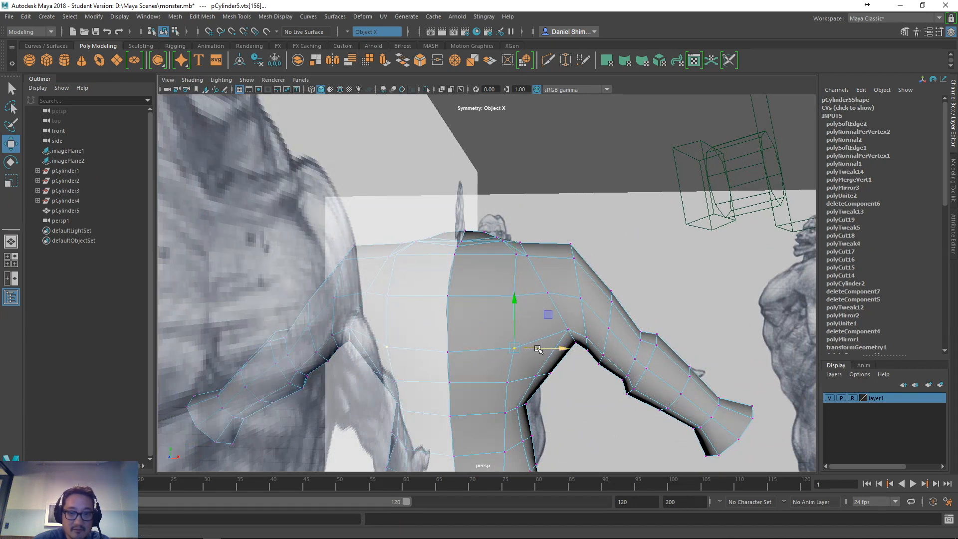
{"action": "left_click_drag", "start_coordinate": [538, 349], "coordinate": [463, 298], "text": "alt"}
- In the side view, move the front chest vertices to fit the reference profile, and return to the perspective view
{"action": "key", "text": "space"}
{"action": "scroll", "coordinate": [468, 401], "scroll_direction": "down", "scroll_amount": 5}
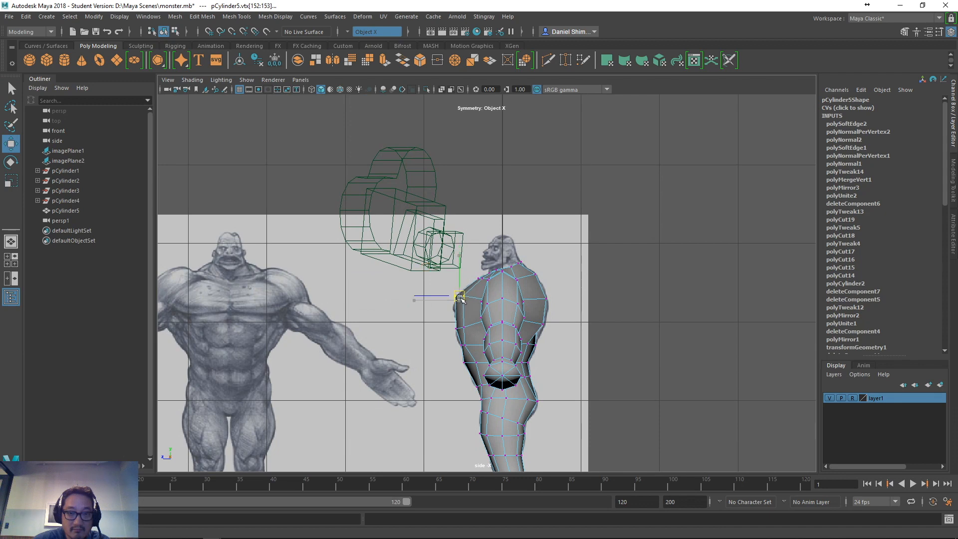
{"action": "key", "text": "space"}
{"action": "left_click_drag", "start_coordinate": [465, 308], "coordinate": [595, 314]}
{"action": "key", "text": "space"}
{"action": "scroll", "coordinate": [468, 314], "scroll_direction": "up", "scroll_amount": 3}
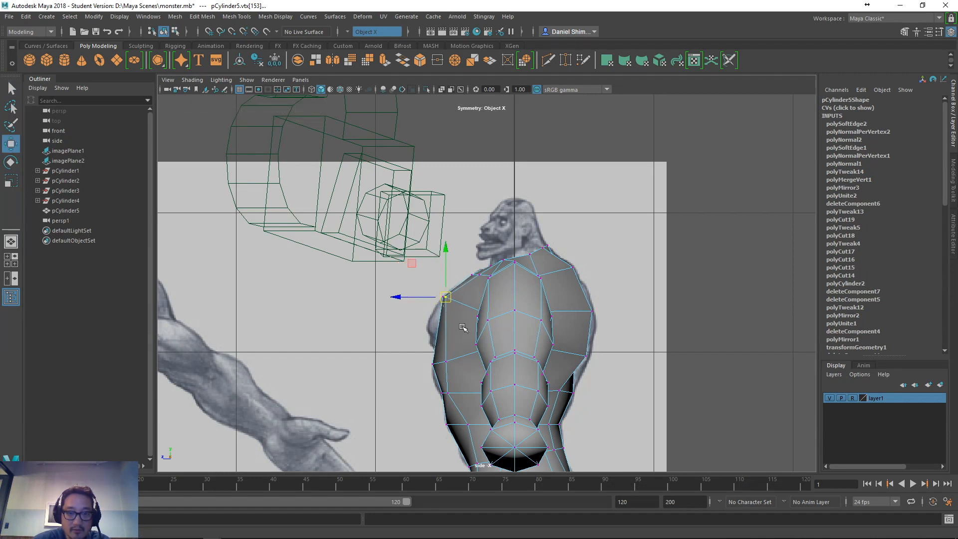
{"action": "key", "text": "space"}
{"action": "left_click_drag", "start_coordinate": [463, 326], "coordinate": [463, 297]}
{"action": "left_click_drag", "start_coordinate": [495, 309], "coordinate": [465, 241], "text": "alt"}
- Return the body mesh to object mode and clear the selection
{"action": "right_click_drag", "start_coordinate": [464, 241], "coordinate": [458, 302]}
{"action": "left_click", "coordinate": [363, 195]}
{"action": "left_click_drag", "start_coordinate": [519, 260], "coordinate": [458, 114], "text": "alt"}
{"action": "left_click_drag", "start_coordinate": [470, 228], "coordinate": [513, 279], "text": "alt"}
- Conform the normals of the body mesh, and clear the selection
{"action": "left_click", "coordinate": [530, 260]}
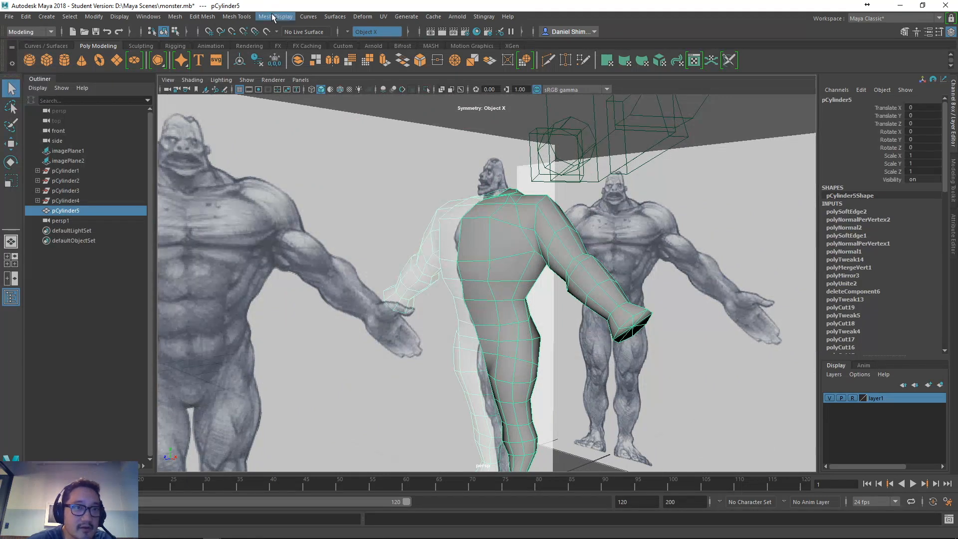
{"action": "left_click", "coordinate": [246, 18]}
{"action": "mouse_move", "coordinate": [202, 16]}
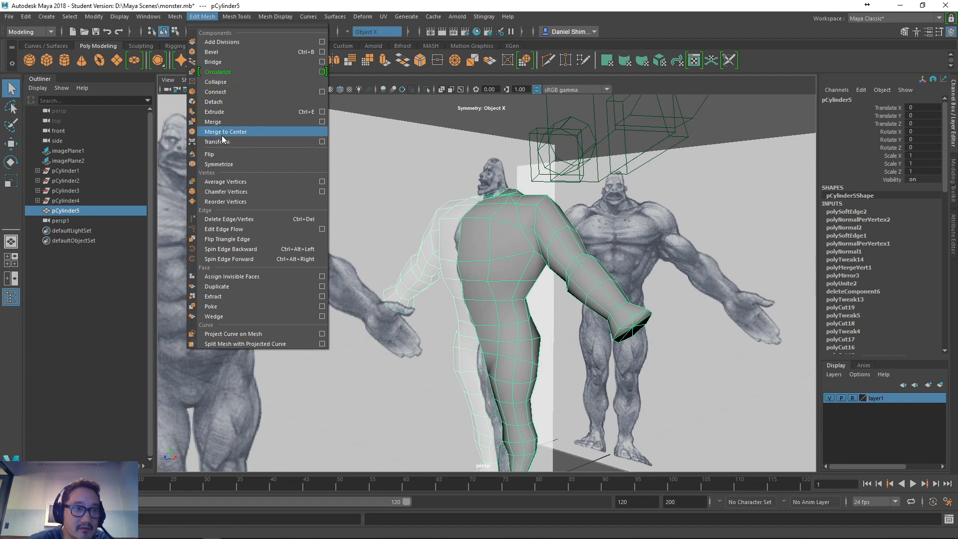
{"action": "mouse_move", "coordinate": [235, 24]}
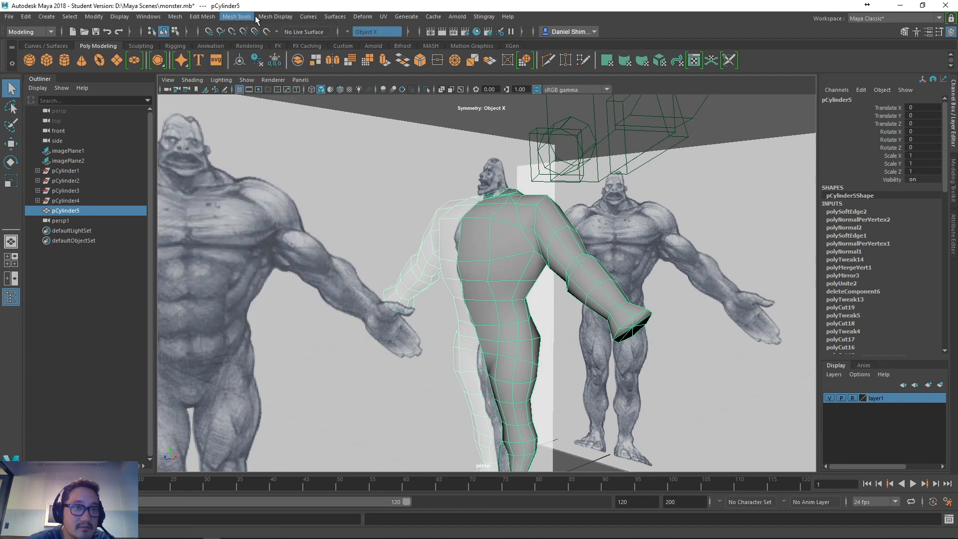
{"action": "mouse_move", "coordinate": [275, 16]}
{"action": "left_click", "coordinate": [285, 52]}
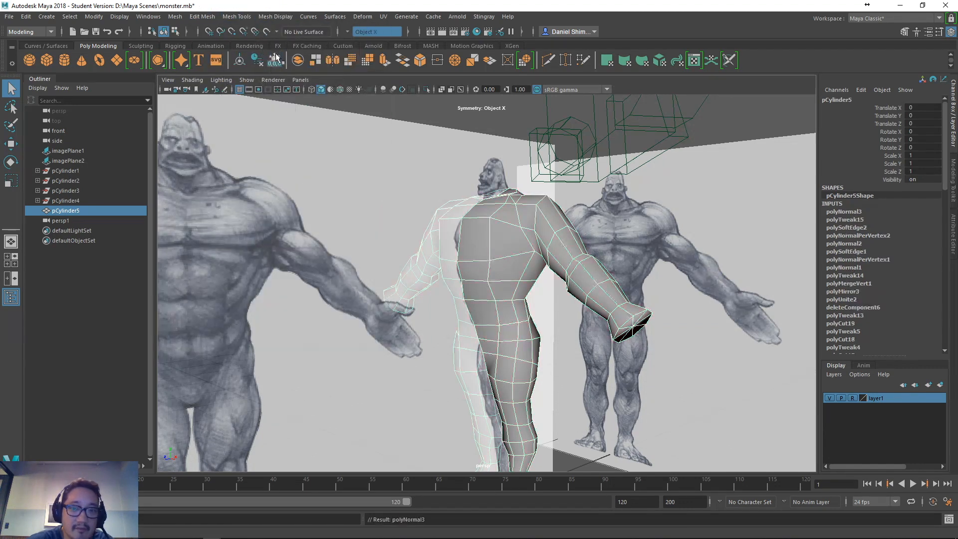
{"action": "left_click", "coordinate": [462, 100]}
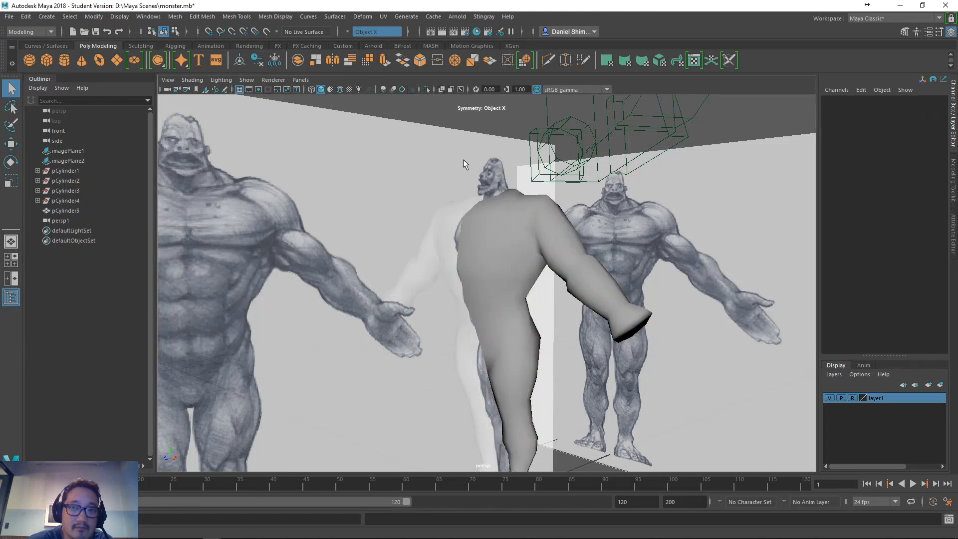
- Harden all edges of the body mesh to show it faceted, and clear the selection
{"action": "left_click", "coordinate": [469, 209]}
{"action": "left_click", "coordinate": [267, 18]}
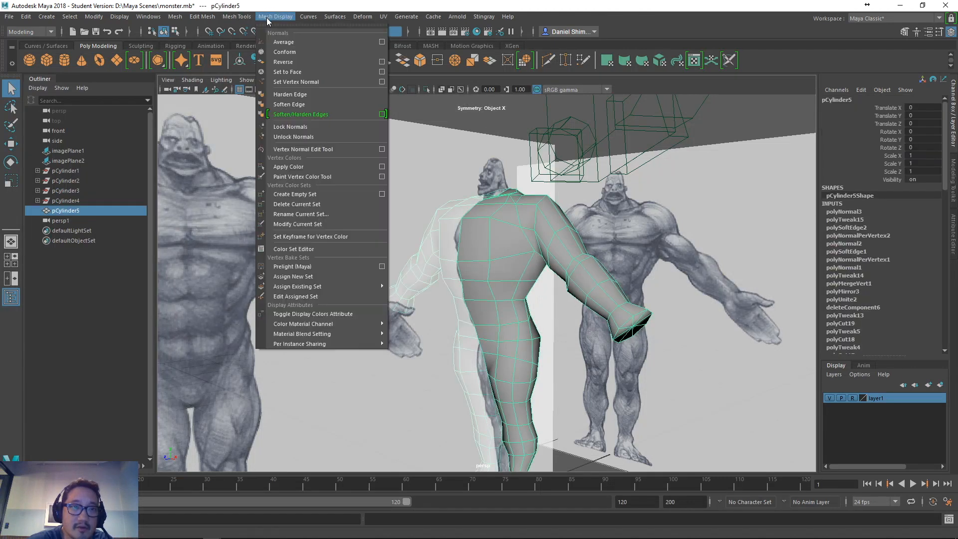
{"action": "left_click", "coordinate": [312, 95]}
{"action": "left_click", "coordinate": [390, 109]}
{"action": "left_click_drag", "start_coordinate": [391, 110], "coordinate": [506, 250], "text": "alt"}
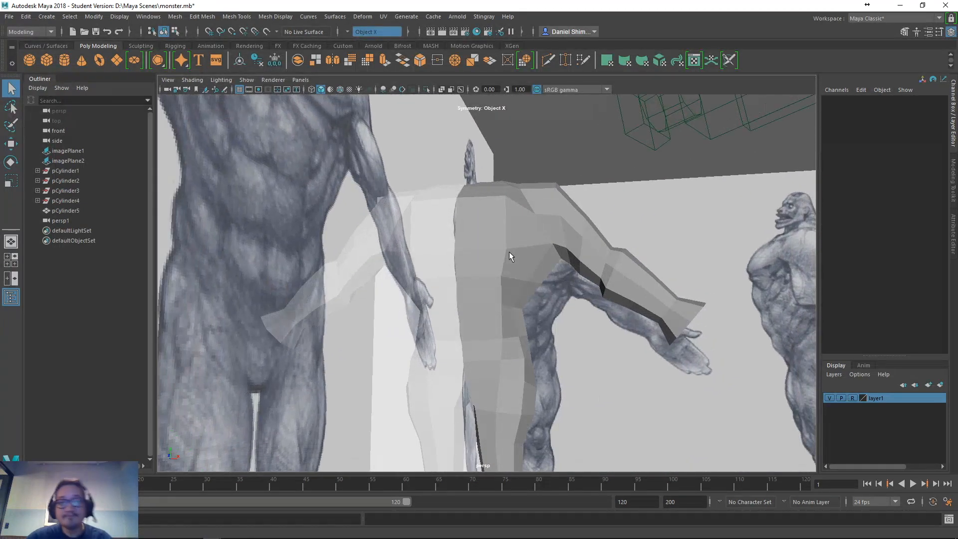
- Switch the body mesh to face editing and select the faces covering the neck opening on both sides
{"action": "mouse_move", "coordinate": [511, 253]}
{"action": "left_mouse_down", "text": "alt"}
{"action": "mouse_move", "coordinate": [472, 268]}
{"action": "mouse_move", "coordinate": [475, 213]}
{"action": "mouse_move", "coordinate": [521, 258]}
{"action": "left_mouse_up", "text": "alt"}
{"action": "middle_click_drag", "start_coordinate": [520, 258], "coordinate": [487, 329], "text": "alt"}
{"action": "right_click_drag", "start_coordinate": [487, 330], "coordinate": [659, 328], "text": "alt"}
{"action": "left_click_drag", "start_coordinate": [356, 289], "coordinate": [446, 331], "text": "alt"}
{"action": "left_click", "coordinate": [477, 337]}
{"action": "right_click_drag", "start_coordinate": [477, 241], "coordinate": [471, 270]}
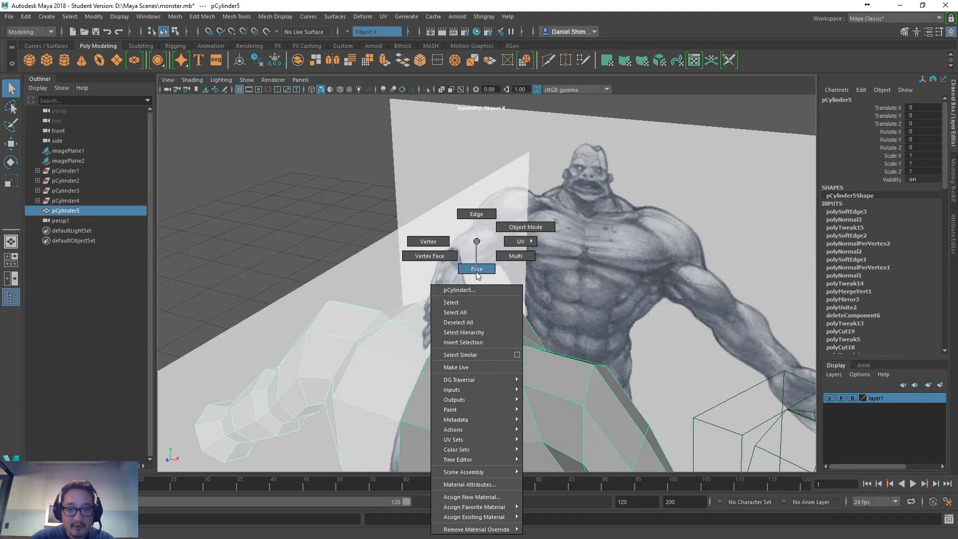
{"action": "mouse_move", "coordinate": [477, 261]}
{"action": "right_mouse_down"}
{"action": "mouse_move", "coordinate": [476, 237]}
{"action": "mouse_move", "coordinate": [490, 271]}
{"action": "right_mouse_up"}
{"action": "key", "text": "space"}
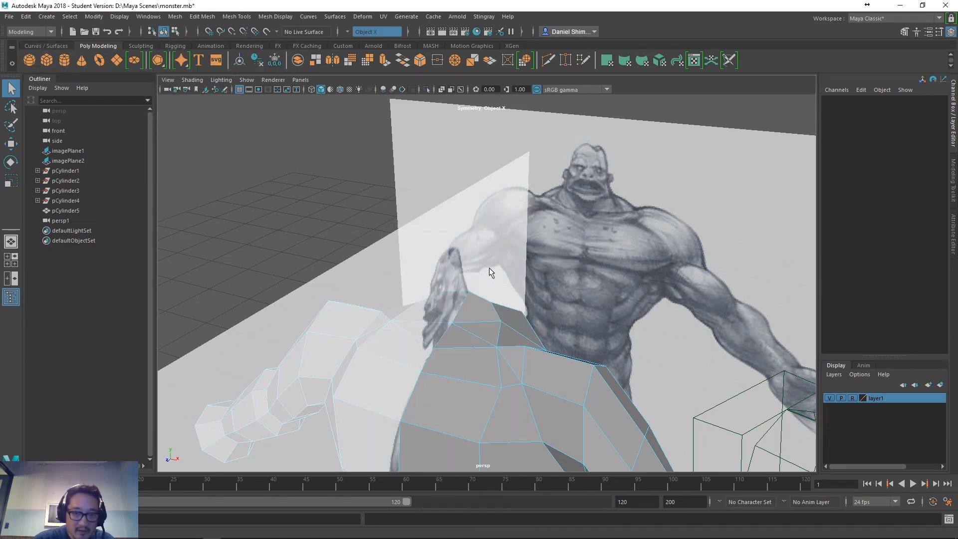
{"action": "left_click", "coordinate": [478, 317]}
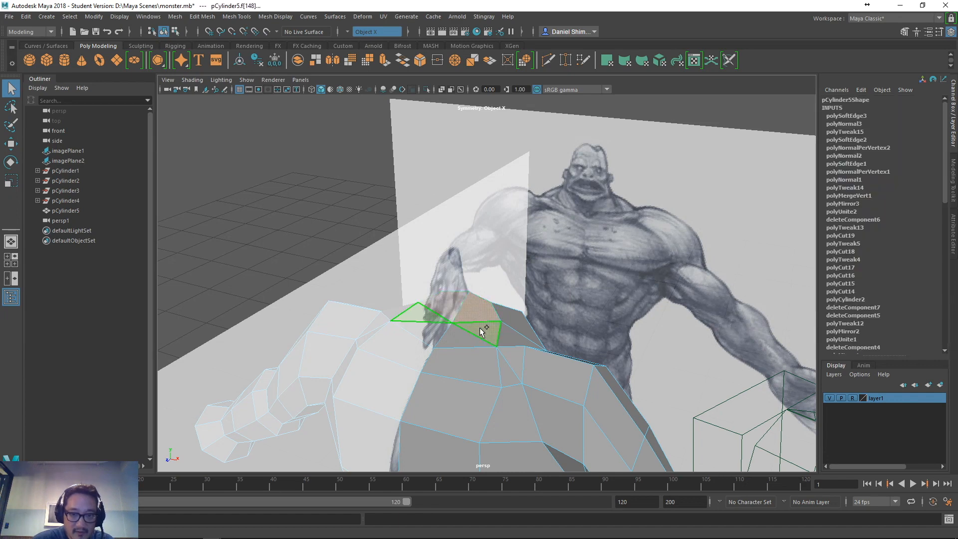
{"action": "left_click", "coordinate": [456, 338], "text": "shift"}
- Extrude the selected neck faces upward with a Local Translate Z of 0.131, and show the side view in wireframe
{"action": "left_click_drag", "start_coordinate": [457, 338], "coordinate": [487, 300], "text": "alt"}
{"action": "key", "text": "ctrl+e"}
{"action": "key", "text": "space"}
{"action": "middle_click_drag", "start_coordinate": [511, 275], "coordinate": [463, 333], "text": "alt"}
{"action": "right_click_drag", "start_coordinate": [463, 333], "coordinate": [514, 333], "text": "alt"}
{"action": "key", "text": "4"}
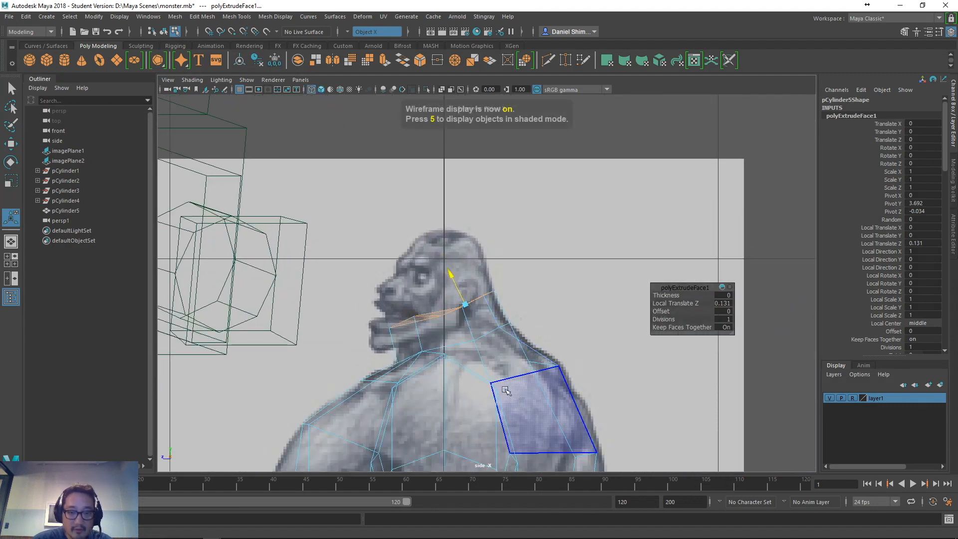
- Move the extruded neck faces down and slightly back, and scale them to fit the neck in the side reference
{"action": "key", "text": "w"}
{"action": "left_click_drag", "start_coordinate": [442, 309], "coordinate": [450, 328]}
{"action": "key", "text": "r"}
{"action": "key", "text": "w"}
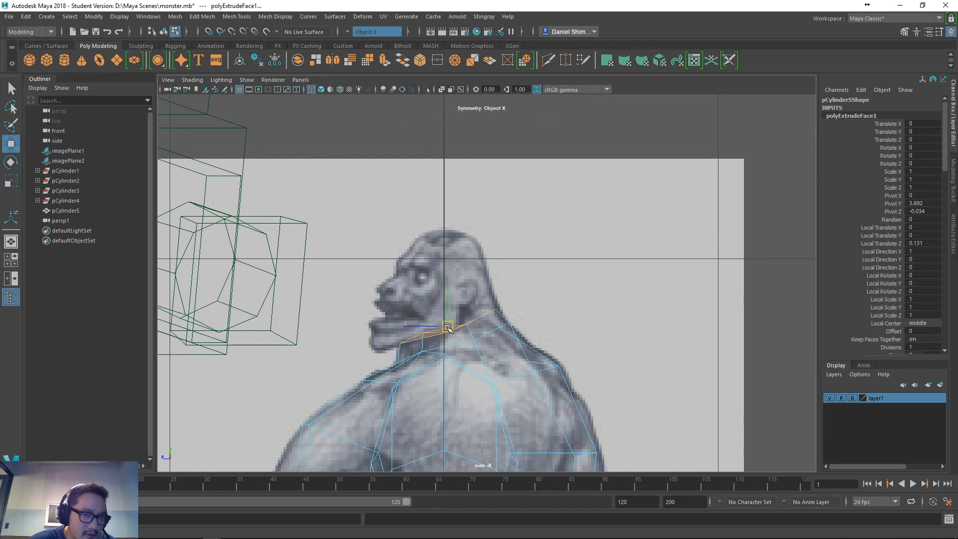
{"action": "key", "text": "r"}
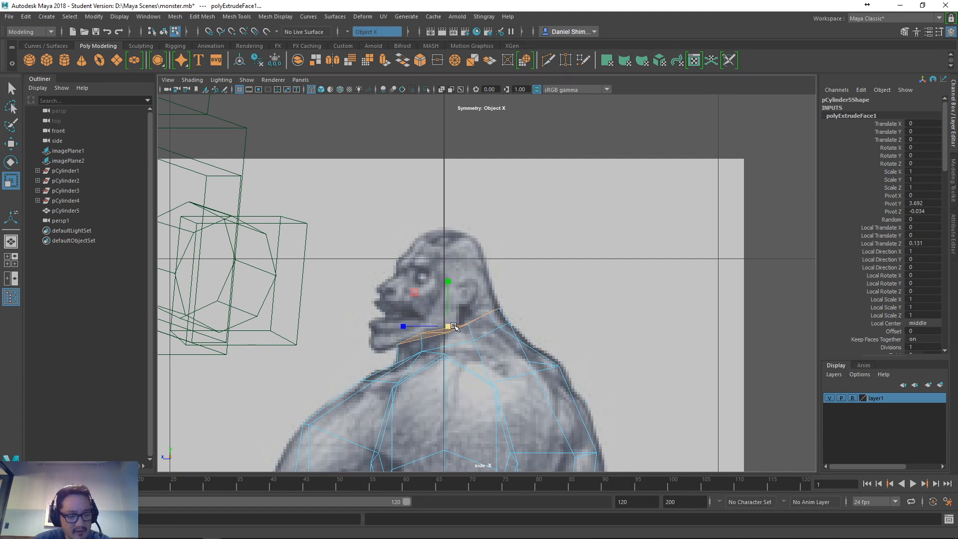
- Extrude the neck faces again toward the head with a Local Translate Z of 0.066
{"action": "key", "text": "ctrl+e"}
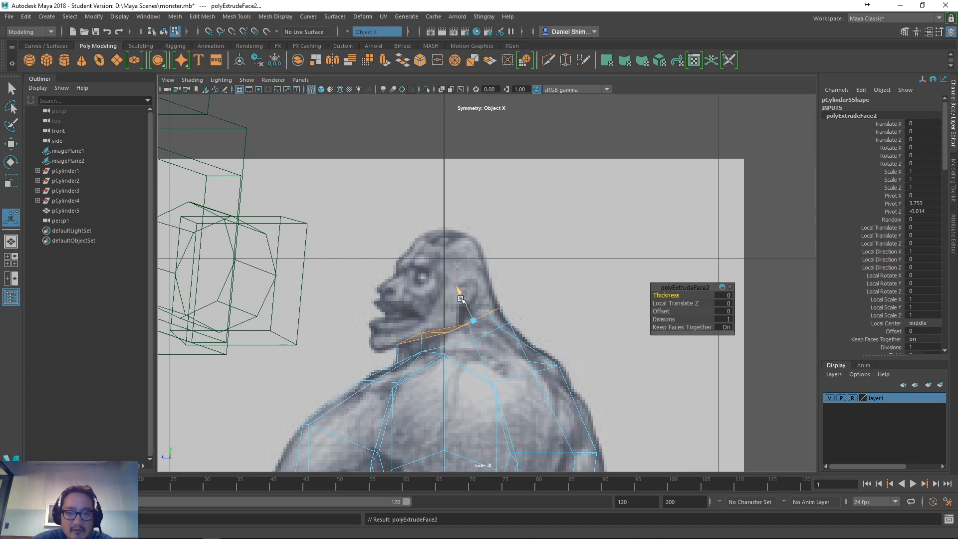
{"action": "left_click_drag", "start_coordinate": [461, 299], "coordinate": [452, 282]}
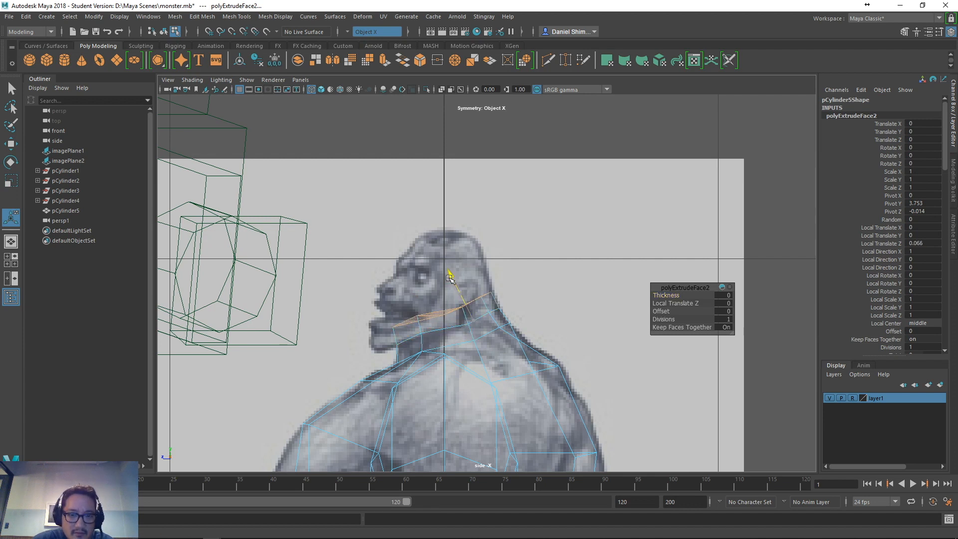
- Switch the body mesh to vertex editing and move the front neck vertices to the chin and jaw line of the side reference
{"action": "key", "text": "r"}
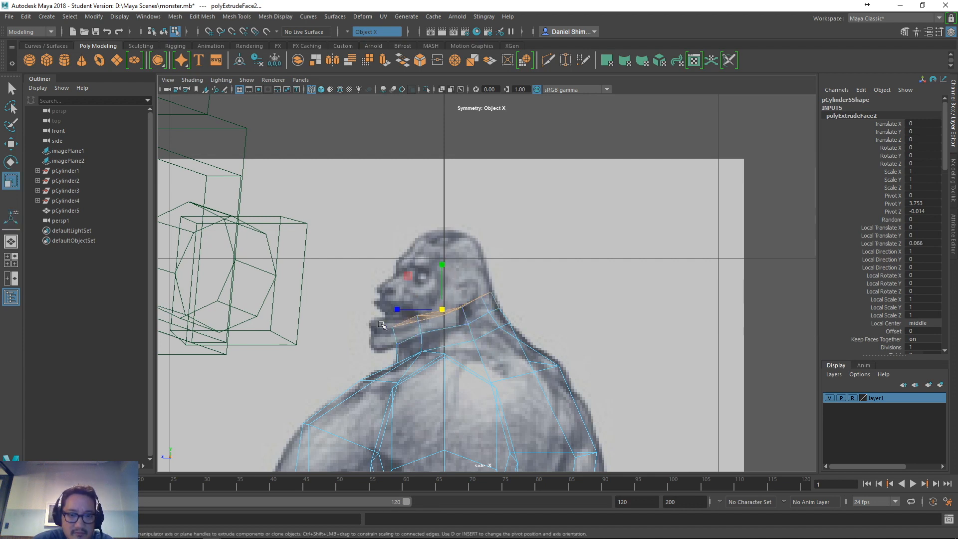
{"action": "right_click_drag", "start_coordinate": [388, 331], "coordinate": [333, 242]}
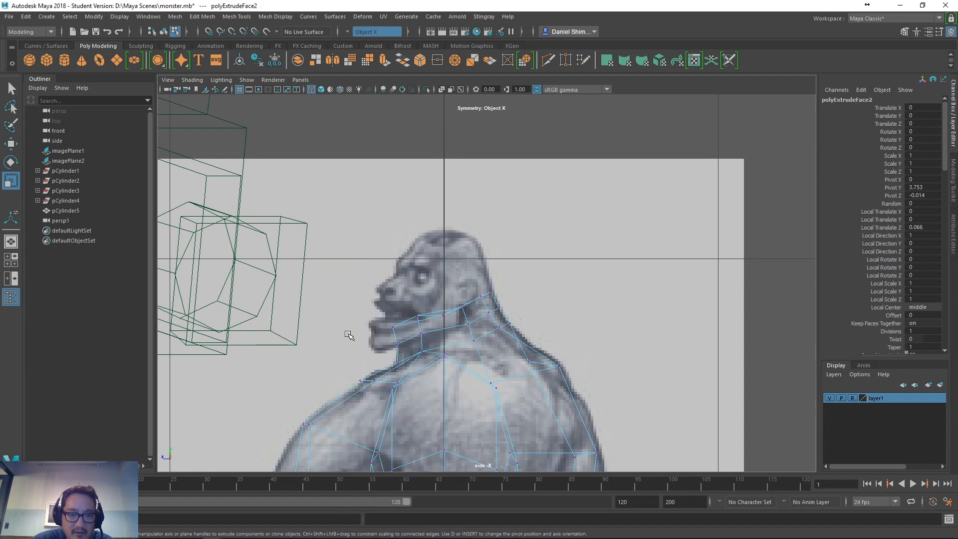
{"action": "left_click_drag", "start_coordinate": [402, 332], "coordinate": [399, 333]}
{"action": "key", "text": "w"}
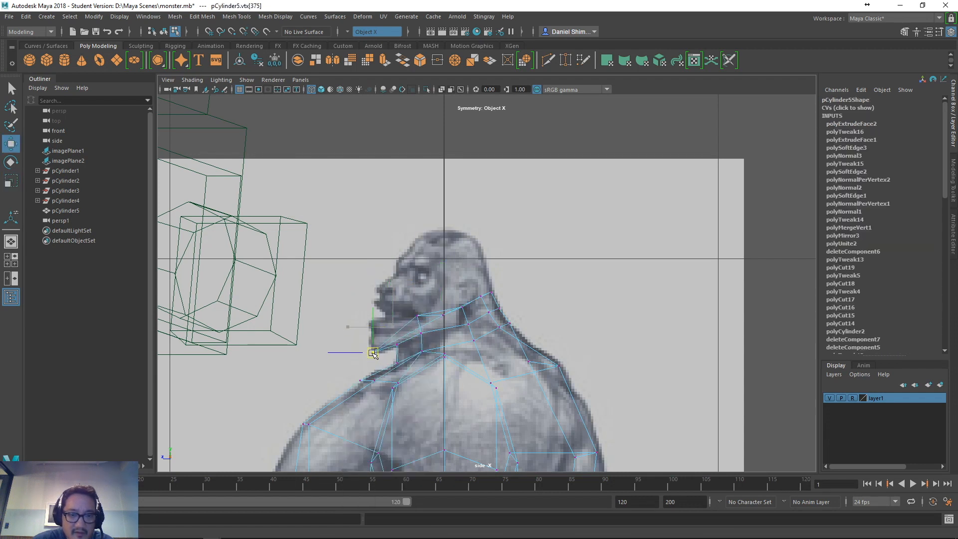
{"action": "left_click", "coordinate": [417, 316]}
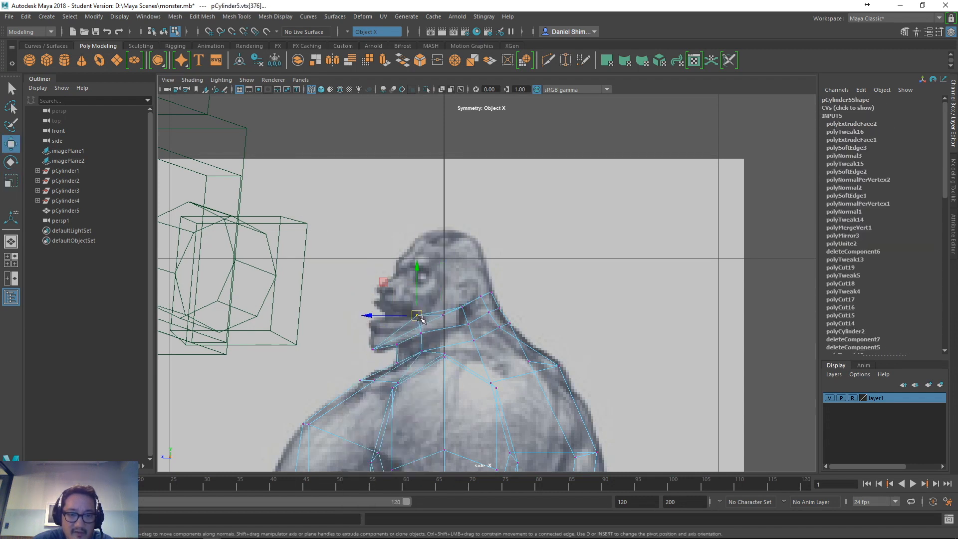
- Examine the jaw corner vertex against the reference in the perspective and front views, in both shaded and wireframe display
{"action": "key", "text": "space"}
{"action": "mouse_move", "coordinate": [398, 316]}
{"action": "left_mouse_down"}
{"action": "mouse_move", "coordinate": [440, 329]}
{"action": "mouse_move", "coordinate": [505, 324]}
{"action": "left_mouse_up"}
{"action": "key", "text": "5"}
{"action": "mouse_move", "coordinate": [506, 288]}
{"action": "left_mouse_down", "text": "alt"}
{"action": "mouse_move", "coordinate": [545, 297]}
{"action": "mouse_move", "coordinate": [571, 278]}
{"action": "mouse_move", "coordinate": [413, 353]}
{"action": "mouse_move", "coordinate": [459, 344]}
{"action": "mouse_move", "coordinate": [466, 374]}
{"action": "left_mouse_up", "text": "alt"}
{"action": "key", "text": "space"}
{"action": "key", "text": "4"}
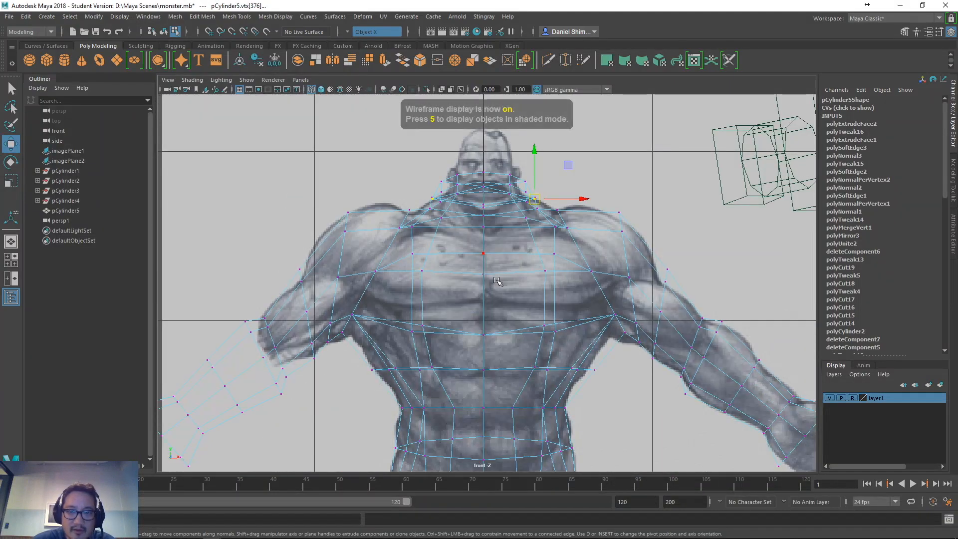
{"action": "key", "text": "5"}
{"action": "left_click_drag", "start_coordinate": [542, 209], "coordinate": [529, 165], "text": "alt"}
{"action": "key", "text": "space"}
- Select the vertices at the jaw corner and side of the neck in perspective and adjust their positions symmetrically
{"action": "left_click_drag", "start_coordinate": [474, 225], "coordinate": [545, 364], "text": "alt"}
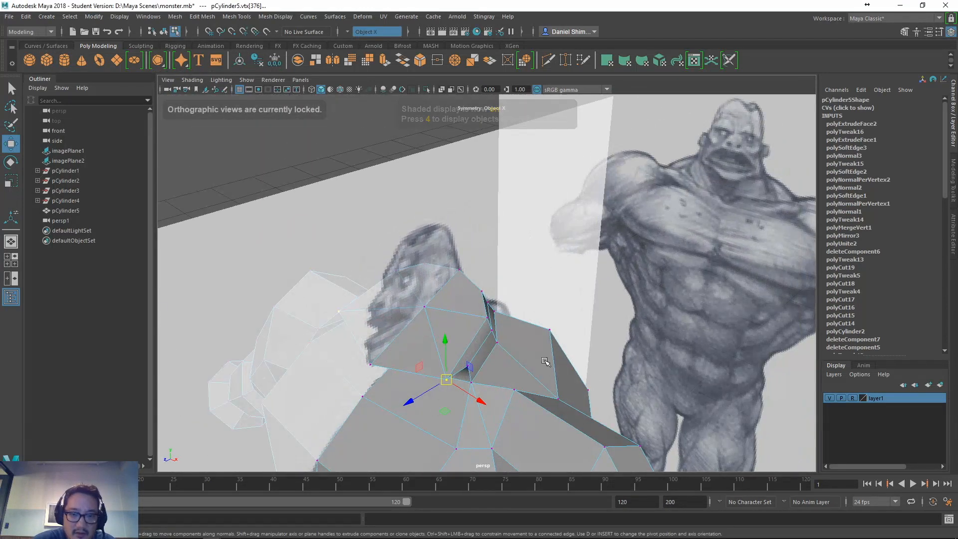
{"action": "key", "text": "q"}
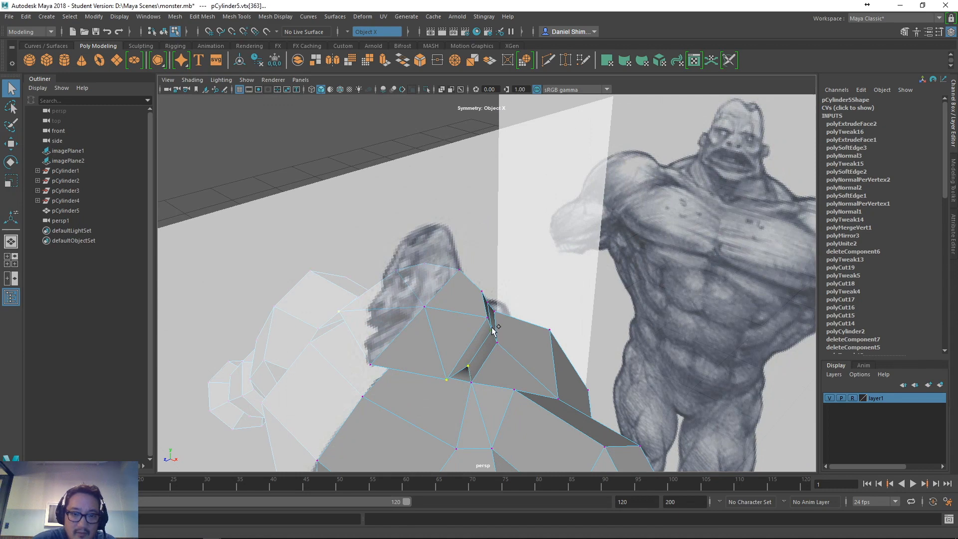
{"action": "key", "text": "w"}
{"action": "mouse_move", "coordinate": [507, 369]}
{"action": "left_mouse_down"}
{"action": "mouse_move", "coordinate": [490, 358]}
{"action": "mouse_move", "coordinate": [537, 332]}
{"action": "mouse_move", "coordinate": [536, 351]}
{"action": "mouse_move", "coordinate": [539, 324]}
{"action": "left_mouse_up"}
{"action": "key", "text": "space"}
{"action": "key", "text": "4"}
{"action": "key", "text": "5"}
{"action": "key", "text": "space"}
- Select the two adjoining vertices at the back of the neck and move them to smooth the neck's shape
{"action": "mouse_move", "coordinate": [538, 325]}
{"action": "left_mouse_down", "text": "alt"}
{"action": "mouse_move", "coordinate": [509, 325]}
{"action": "mouse_move", "coordinate": [442, 355]}
{"action": "mouse_move", "coordinate": [356, 346]}
{"action": "left_mouse_up", "text": "alt"}
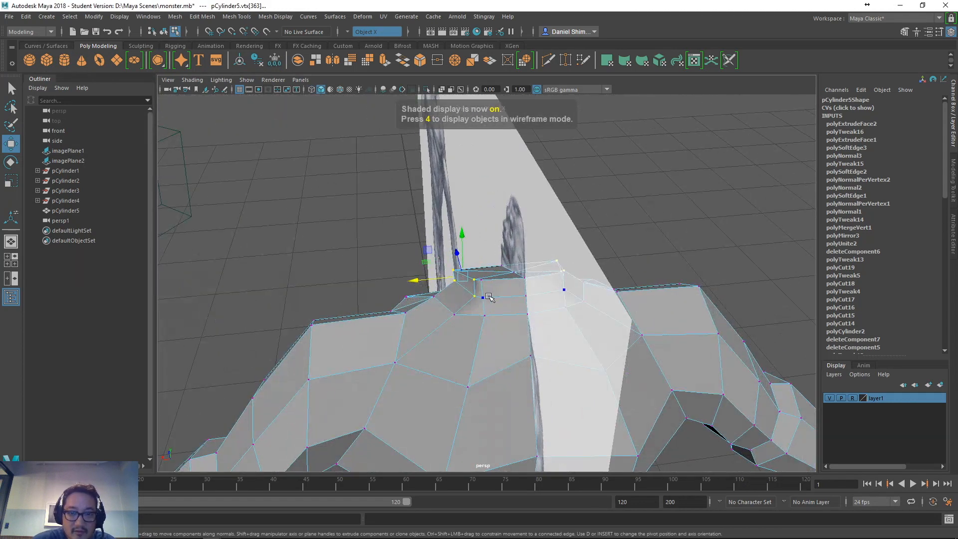
{"action": "left_click", "coordinate": [483, 298]}
{"action": "key", "text": "q"}
{"action": "left_click", "coordinate": [482, 280], "text": "shift"}
{"action": "key", "text": "w"}
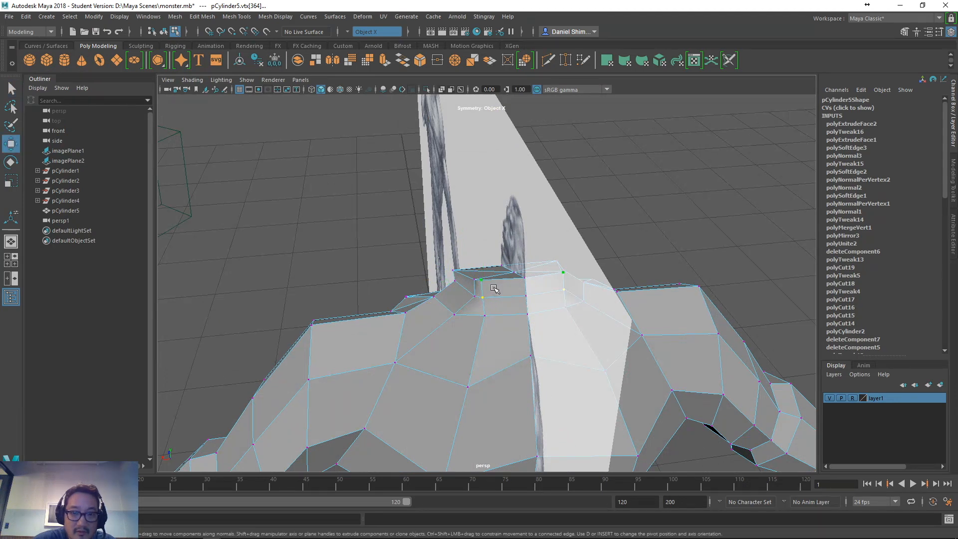
{"action": "left_click_drag", "start_coordinate": [481, 290], "coordinate": [456, 319]}
- Select the faces capping the neck on both sides and extrude them upward with a Local Translate Z of 0.159
{"action": "key", "text": "q"}
{"action": "right_click_drag", "start_coordinate": [457, 319], "coordinate": [457, 272]}
{"action": "left_click", "coordinate": [445, 321]}
{"action": "key", "text": "w"}
{"action": "left_click_drag", "start_coordinate": [453, 302], "coordinate": [440, 370], "text": "alt"}
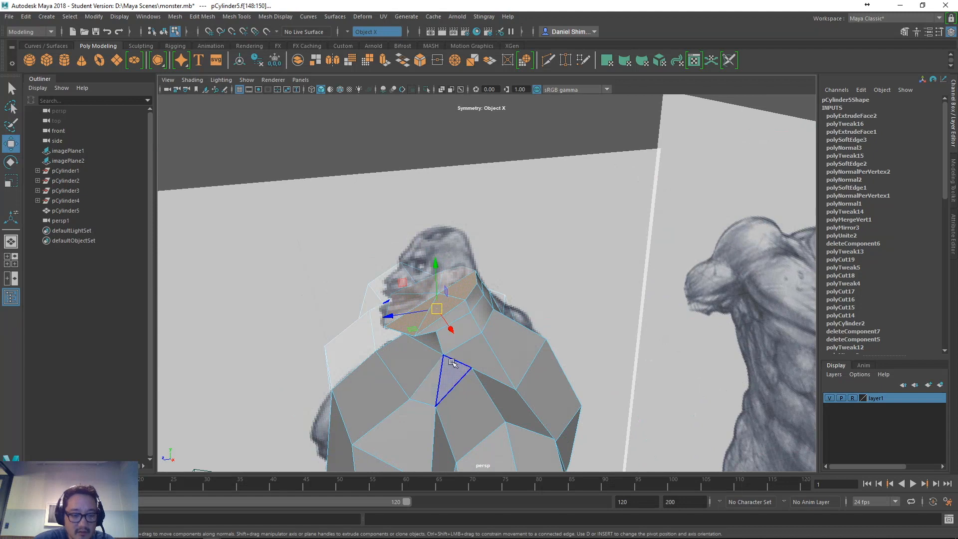
{"action": "key", "text": "ctrl+e"}
{"action": "key", "text": "space"}
{"action": "left_click_drag", "start_coordinate": [459, 267], "coordinate": [440, 236]}
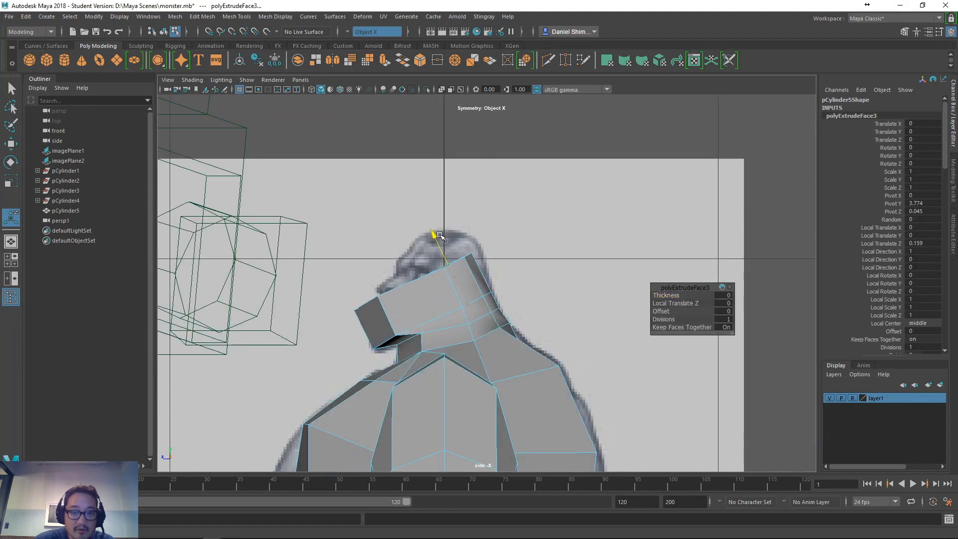
- Move the extruded head faces back and slightly down to follow the back of the head in the side reference
{"action": "key", "text": "w"}
{"action": "left_click_drag", "start_coordinate": [411, 282], "coordinate": [423, 282]}
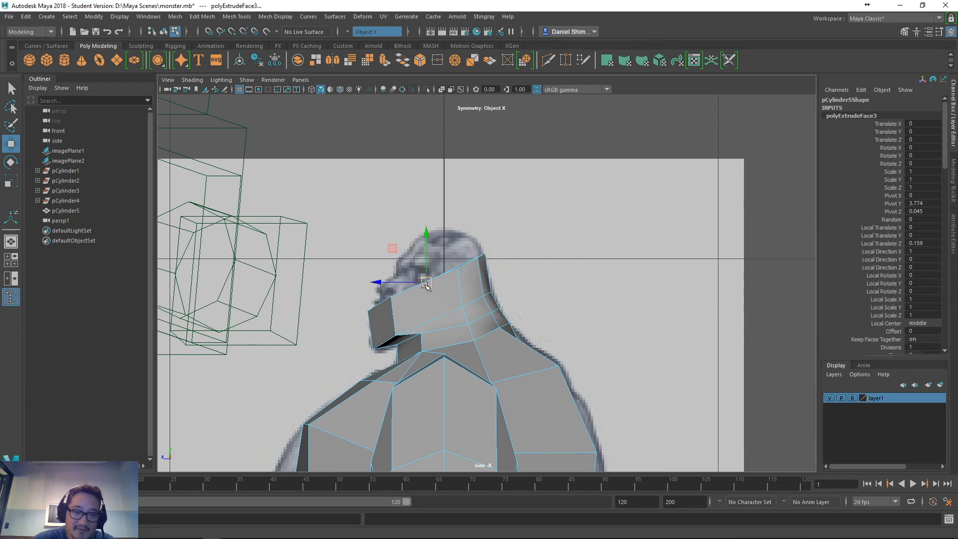
{"action": "left_click_drag", "start_coordinate": [427, 282], "coordinate": [424, 295]}
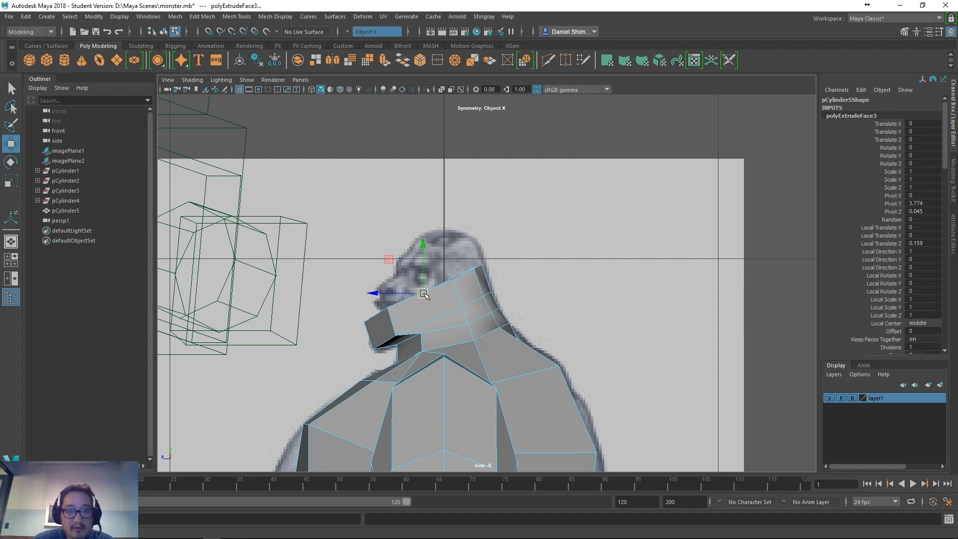
- Extrude the head faces twice more toward the crown, with Local Translate Z values of 0.128 and 0.087
{"action": "key", "text": "ctrl+e"}
{"action": "left_click_drag", "start_coordinate": [452, 253], "coordinate": [434, 216]}
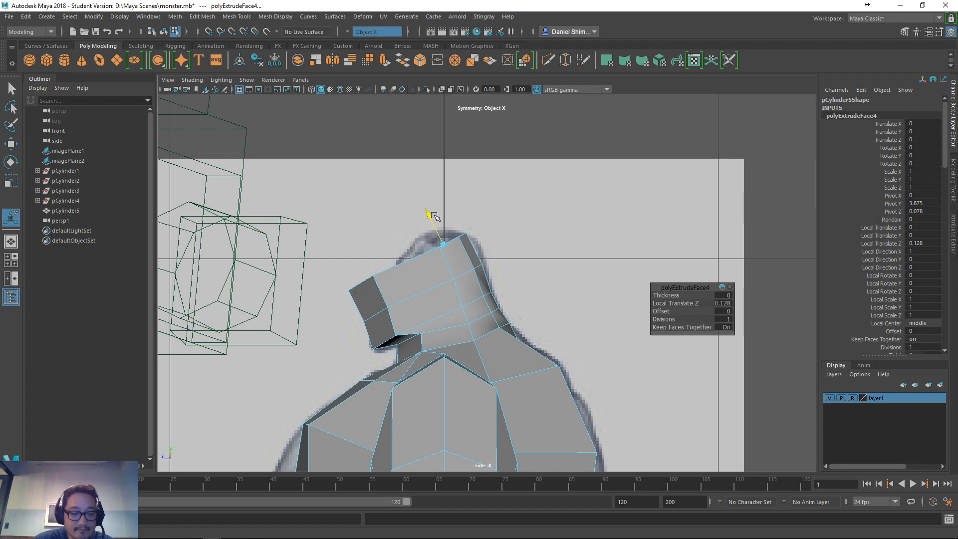
{"action": "key", "text": "ctrl+e"}
{"action": "mouse_move", "coordinate": [434, 216]}
{"action": "left_mouse_down"}
{"action": "mouse_move", "coordinate": [421, 196]}
{"action": "mouse_move", "coordinate": [432, 201]}
{"action": "left_mouse_up"}
- Scale down the extruded faces at the top of the head to taper the crown
{"action": "key", "text": "space"}
{"action": "left_click_drag", "start_coordinate": [453, 261], "coordinate": [492, 295], "text": "alt"}
{"action": "scroll", "coordinate": [518, 336], "scroll_direction": "down", "scroll_amount": 5}
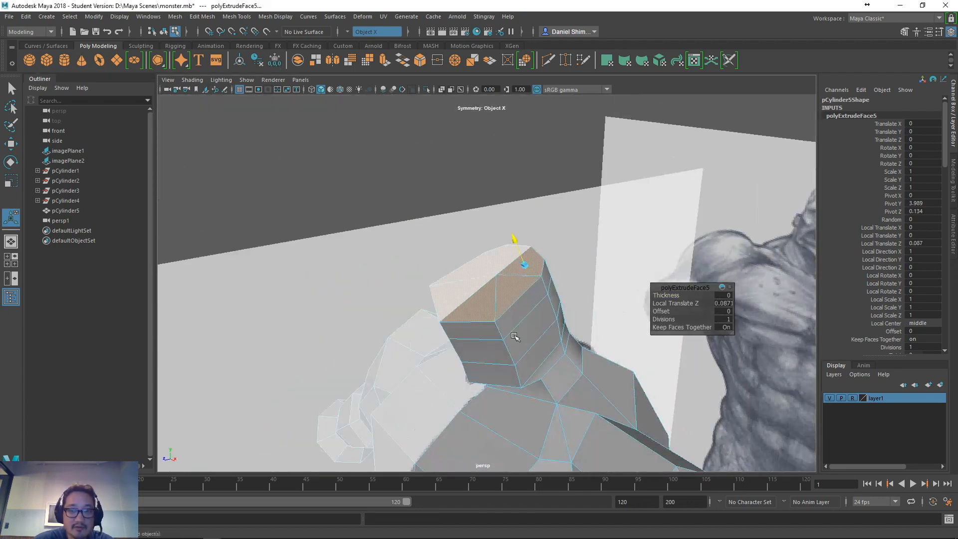
{"action": "key", "text": "r"}
{"action": "left_click_drag", "start_coordinate": [517, 336], "coordinate": [463, 289], "text": "alt"}
{"action": "left_click_drag", "start_coordinate": [479, 315], "coordinate": [539, 355], "text": "alt"}
{"action": "key", "text": "space"}
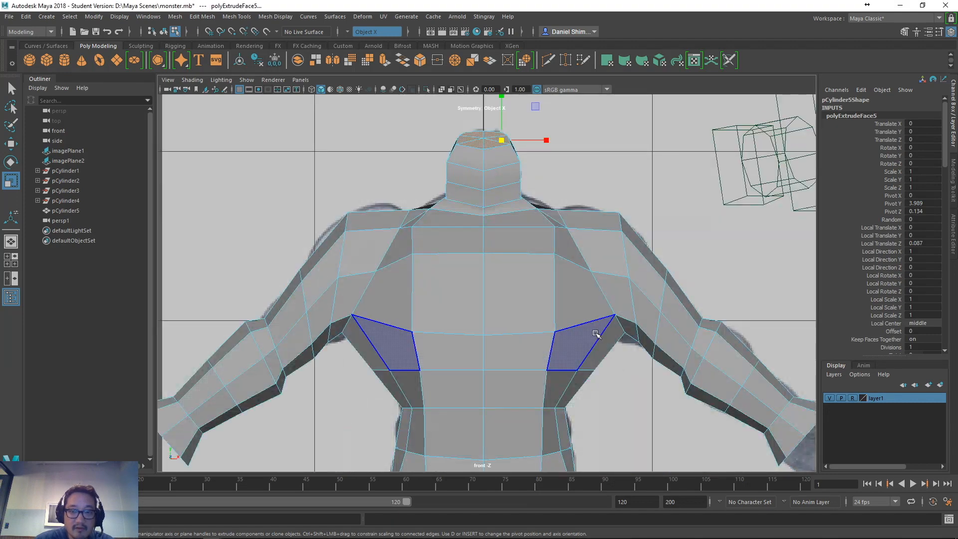
- Switch to vertex editing and move the vertices along the head's sides and crown inward to match the front reference
{"action": "key", "text": "4"}
{"action": "middle_click_drag", "start_coordinate": [483, 202], "coordinate": [471, 313], "text": "alt"}
{"action": "right_click_drag", "start_coordinate": [471, 312], "coordinate": [899, 321], "text": "alt"}
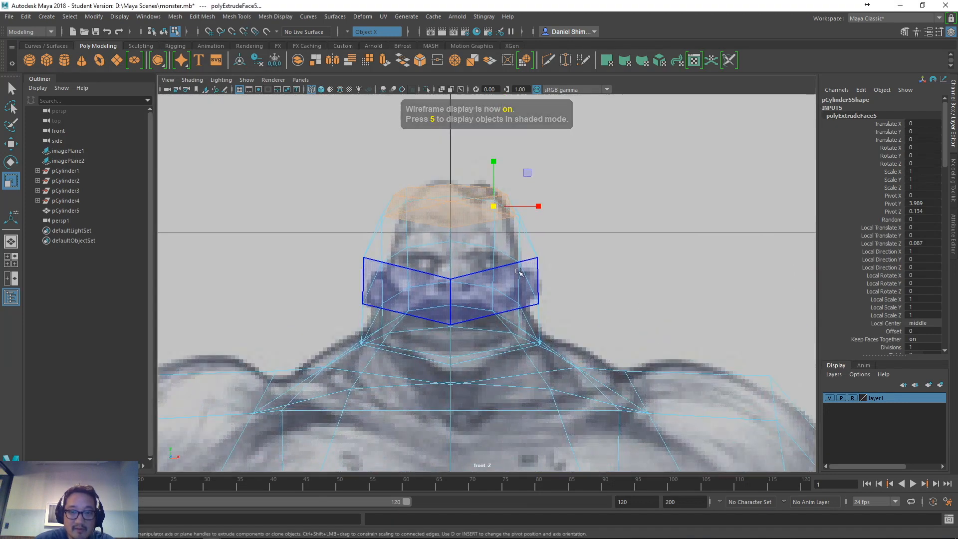
{"action": "key", "text": "5"}
{"action": "right_click_drag", "start_coordinate": [533, 258], "coordinate": [519, 256]}
{"action": "key", "text": "4"}
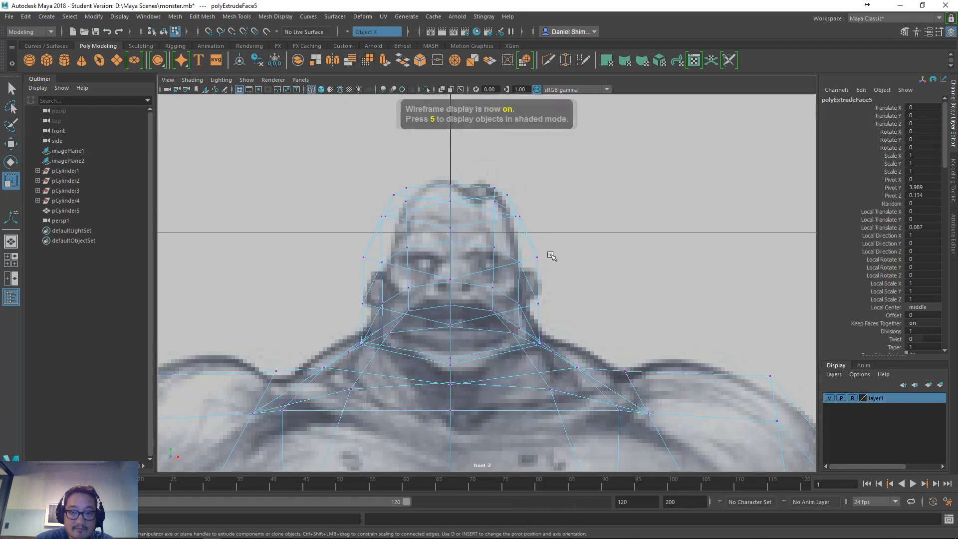
{"action": "key", "text": "w"}
{"action": "left_click_drag", "start_coordinate": [538, 259], "coordinate": [519, 256]}
{"action": "left_click_drag", "start_coordinate": [531, 206], "coordinate": [509, 214]}
{"action": "mouse_move", "coordinate": [525, 183]}
{"action": "left_mouse_down"}
{"action": "mouse_move", "coordinate": [488, 209]}
{"action": "mouse_move", "coordinate": [546, 194]}
{"action": "mouse_move", "coordinate": [537, 195]}
{"action": "left_mouse_up"}
- Select the top head vertices in the side view and shift them toward the crown, undoing a trial scale
{"action": "key", "text": "5"}
{"action": "key", "text": "space"}
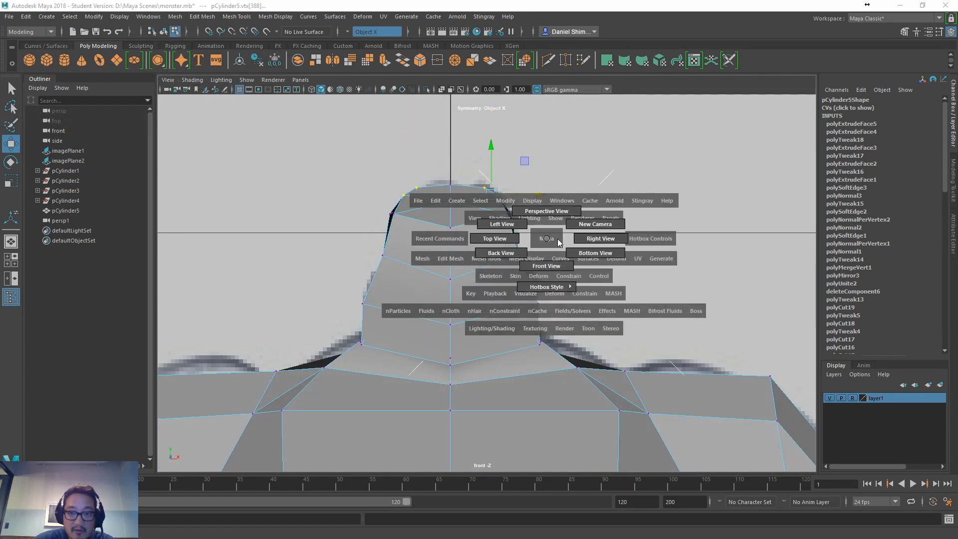
{"action": "left_click_drag", "start_coordinate": [545, 240], "coordinate": [577, 236]}
{"action": "key", "text": "4"}
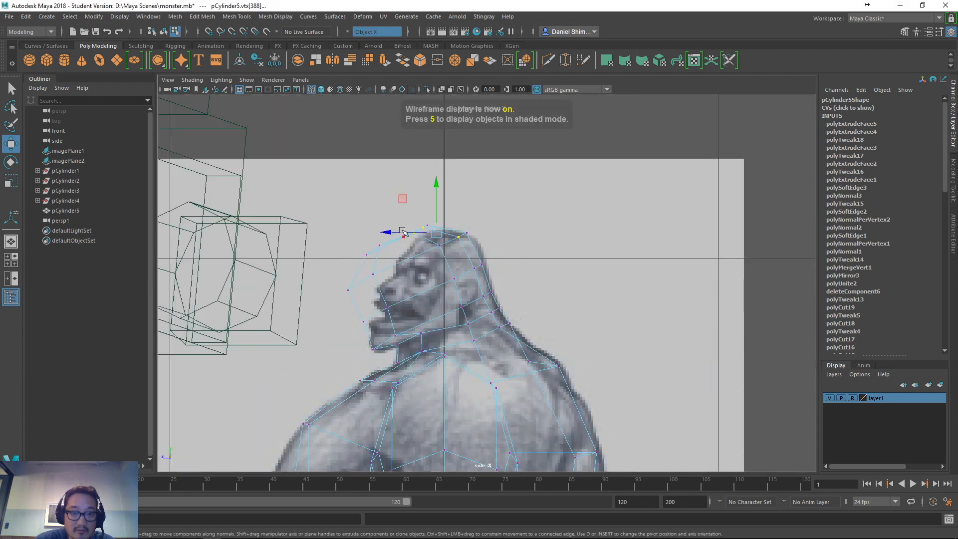
{"action": "left_click_drag", "start_coordinate": [421, 251], "coordinate": [395, 262]}
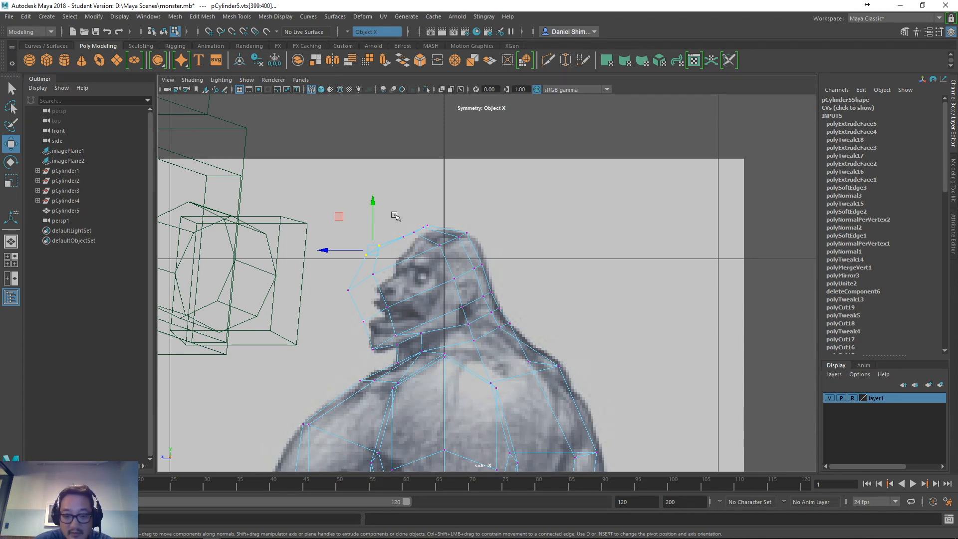
{"action": "left_click_drag", "start_coordinate": [437, 239], "coordinate": [418, 233]}
{"action": "key", "text": "r"}
{"action": "key", "text": "ctrl+z"}
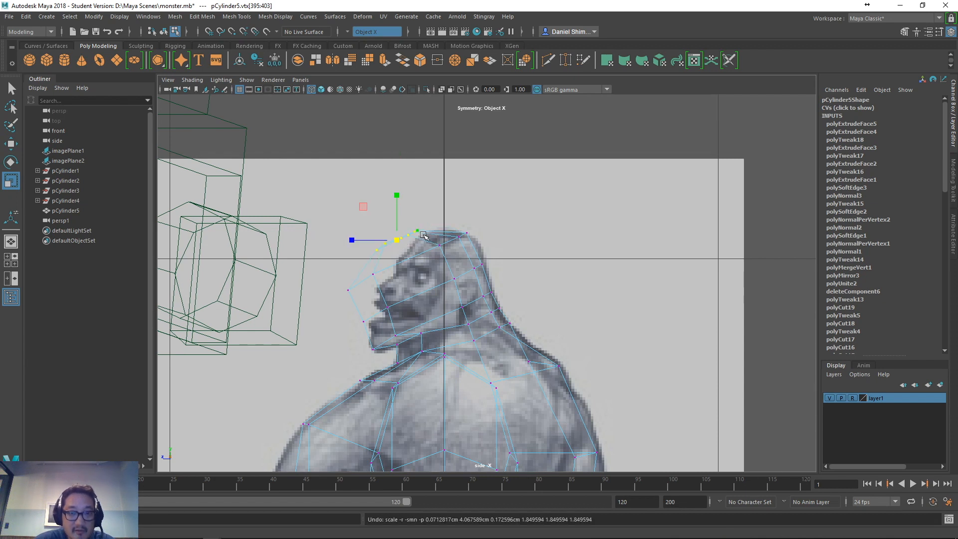
- Move the top head vertices back and level them along the crown in the side reference
{"action": "key", "text": "w"}
{"action": "left_click_drag", "start_coordinate": [399, 241], "coordinate": [441, 232]}
{"action": "key", "text": "e"}
{"action": "key", "text": "ctrl+z"}
{"action": "key", "text": "r"}
{"action": "key", "text": "w"}
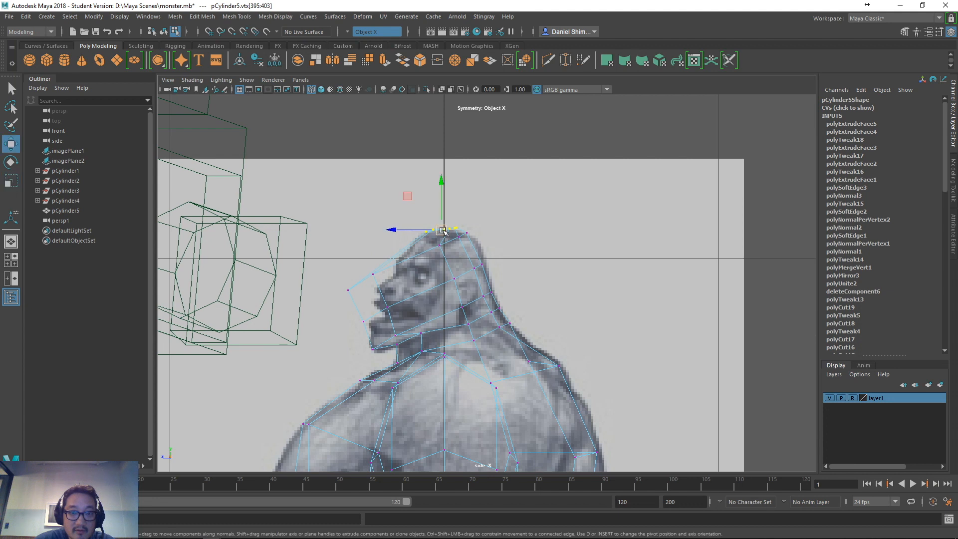
- Move, rotate and scale the next row of front vertices to fit the forehead in the side reference
{"action": "left_click_drag", "start_coordinate": [341, 270], "coordinate": [415, 257]}
{"action": "key", "text": "e"}
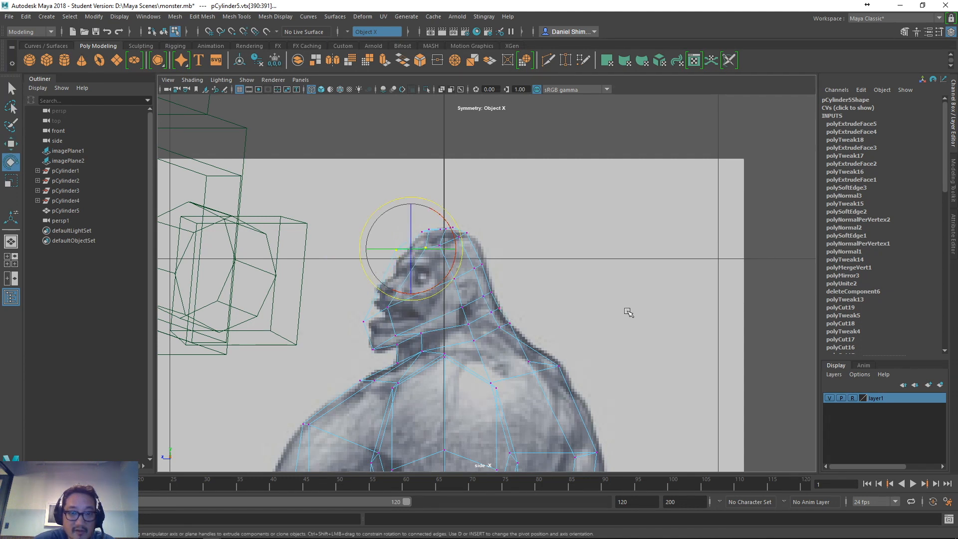
{"action": "key", "text": "r"}
{"action": "key", "text": "w"}
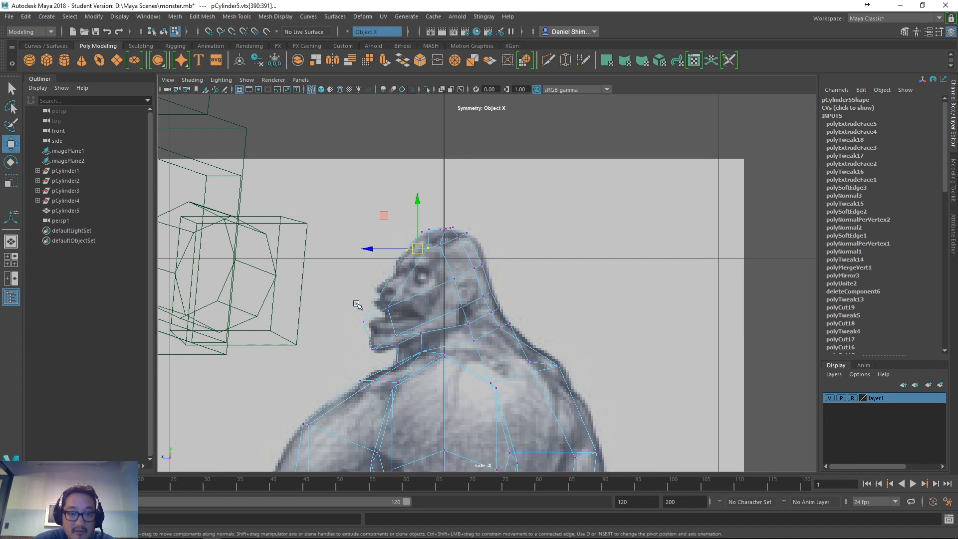
- Move the nose and cheek vertices onto the face profile in the side view, and select the jaw corner vertex
{"action": "left_click", "coordinate": [385, 285]}
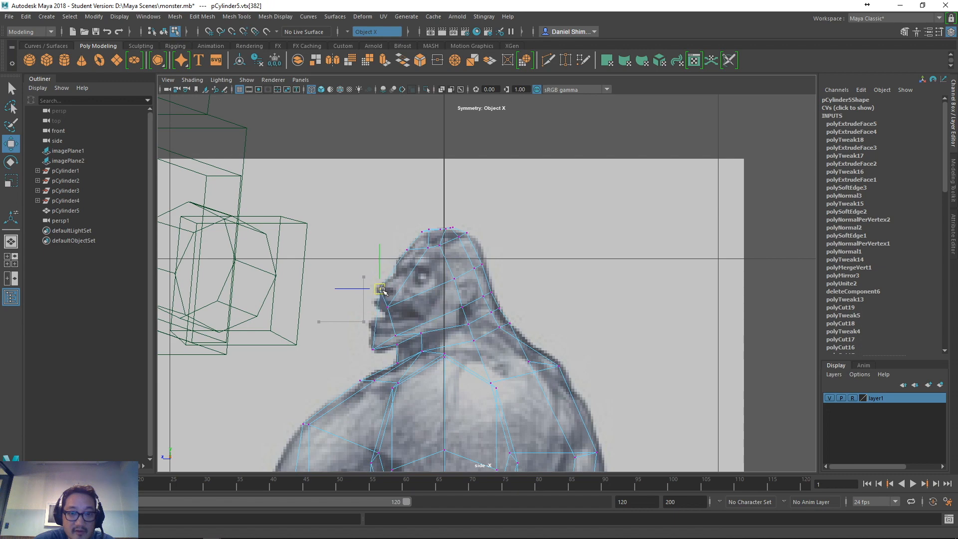
{"action": "left_click", "coordinate": [412, 288]}
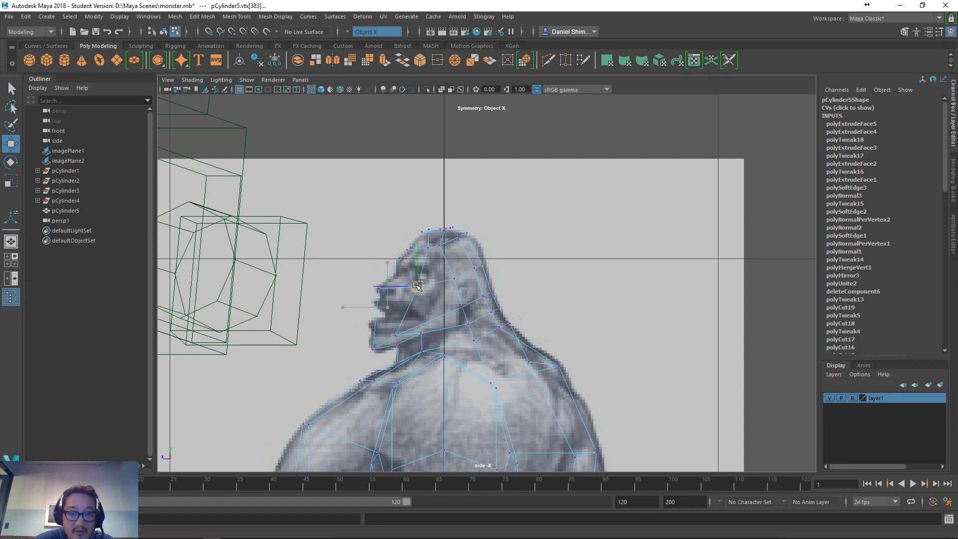
{"action": "left_click", "coordinate": [396, 334]}
- Reposition the cheek vertex in the shaded perspective view to shape the side of the face
{"action": "key", "text": "space"}
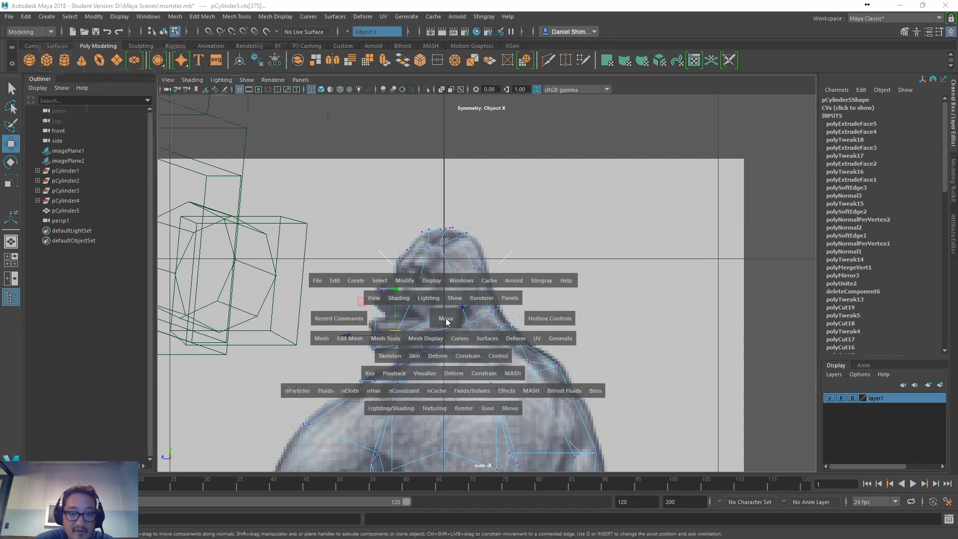
{"action": "mouse_move", "coordinate": [446, 323]}
{"action": "left_mouse_down"}
{"action": "mouse_move", "coordinate": [445, 294]}
{"action": "mouse_move", "coordinate": [444, 310]}
{"action": "mouse_move", "coordinate": [418, 310]}
{"action": "mouse_move", "coordinate": [449, 313]}
{"action": "mouse_move", "coordinate": [482, 343]}
{"action": "left_mouse_up"}
{"action": "key", "text": "5"}
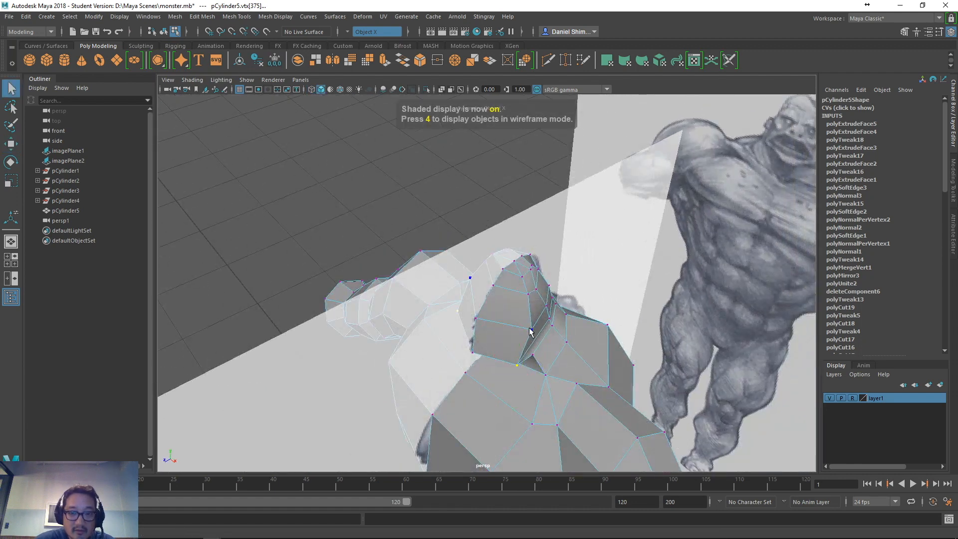
{"action": "left_click_drag", "start_coordinate": [529, 333], "coordinate": [504, 324], "text": "alt"}
{"action": "left_click", "coordinate": [504, 323]}
{"action": "key", "text": "w"}
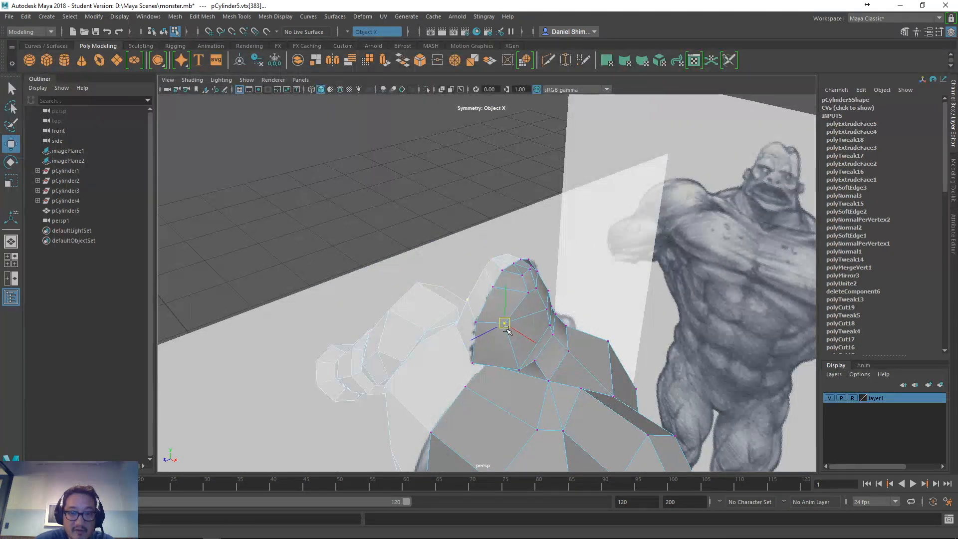
- Adjust the temple and cheek vertices on the side of the head, and undo the last jaw corner vertex changes
{"action": "key", "text": "q"}
{"action": "left_click", "coordinate": [521, 294]}
{"action": "key", "text": "w"}
{"action": "left_click_drag", "start_coordinate": [511, 326], "coordinate": [555, 346], "text": "alt"}
{"action": "key", "text": "ctrl+z"}
{"action": "key", "text": "ctrl+z"}
{"action": "key", "text": "ctrl+z"}
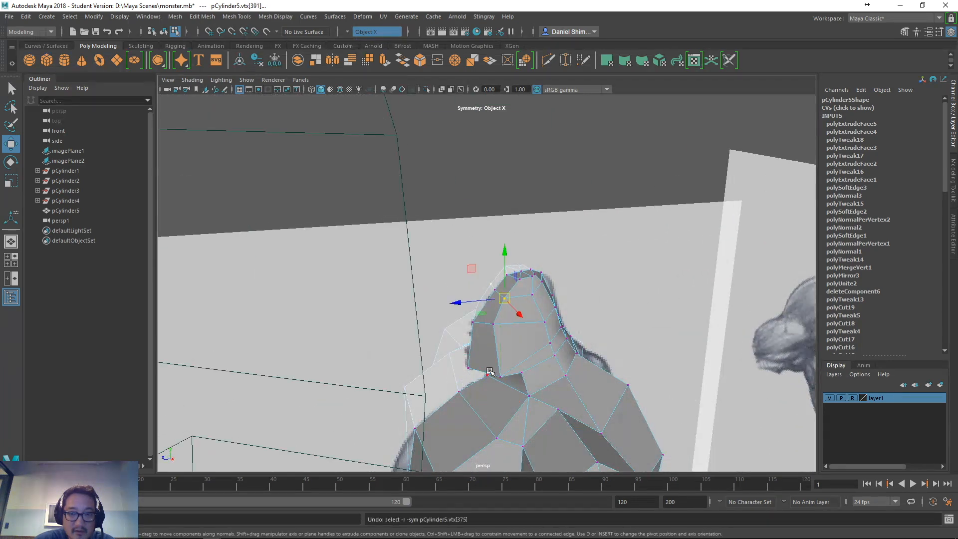
{"action": "left_click_drag", "start_coordinate": [490, 372], "coordinate": [507, 355], "text": "alt"}
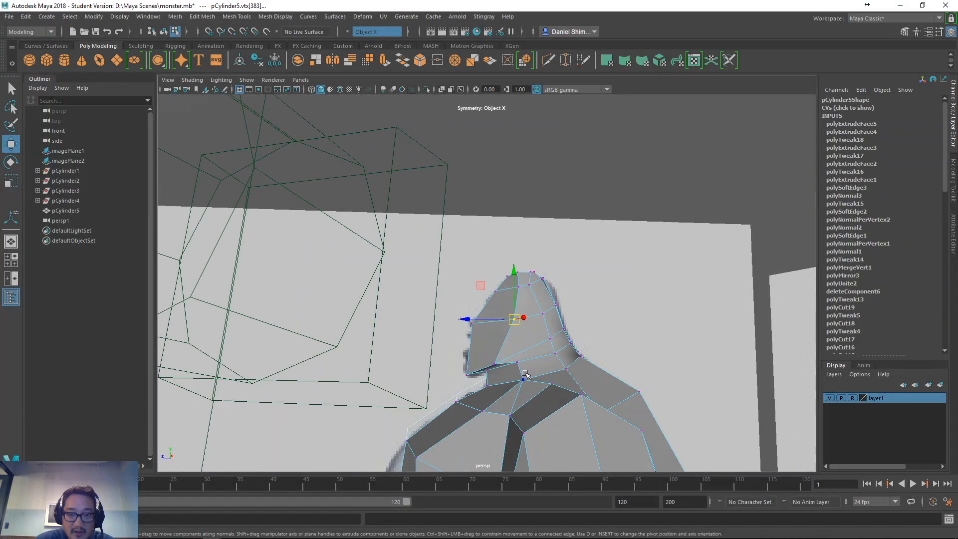
- Switch to edge selection and delete the extra edge on the upper chest beside the shoulder, undoing the accidental deletion of the other edges
{"action": "left_click_drag", "start_coordinate": [541, 409], "coordinate": [553, 361], "text": "alt"}
{"action": "right_click_drag", "start_coordinate": [554, 354], "coordinate": [554, 213]}
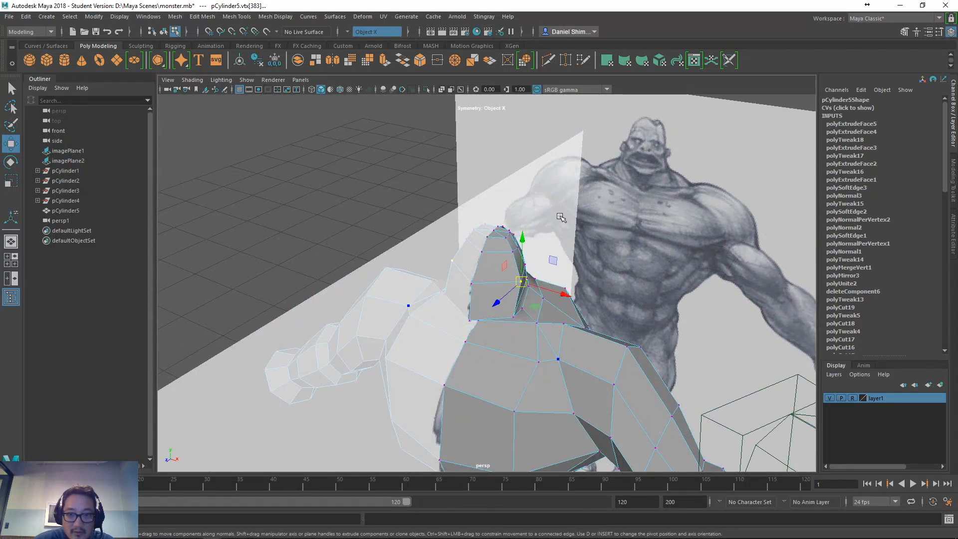
{"action": "left_click", "coordinate": [549, 344]}
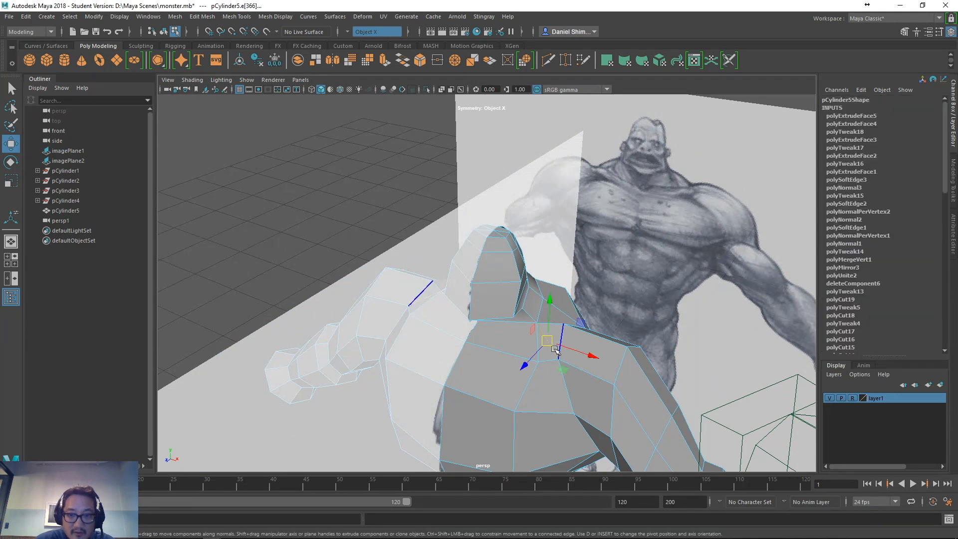
{"action": "right_click_drag", "start_coordinate": [553, 346], "coordinate": [548, 344]}
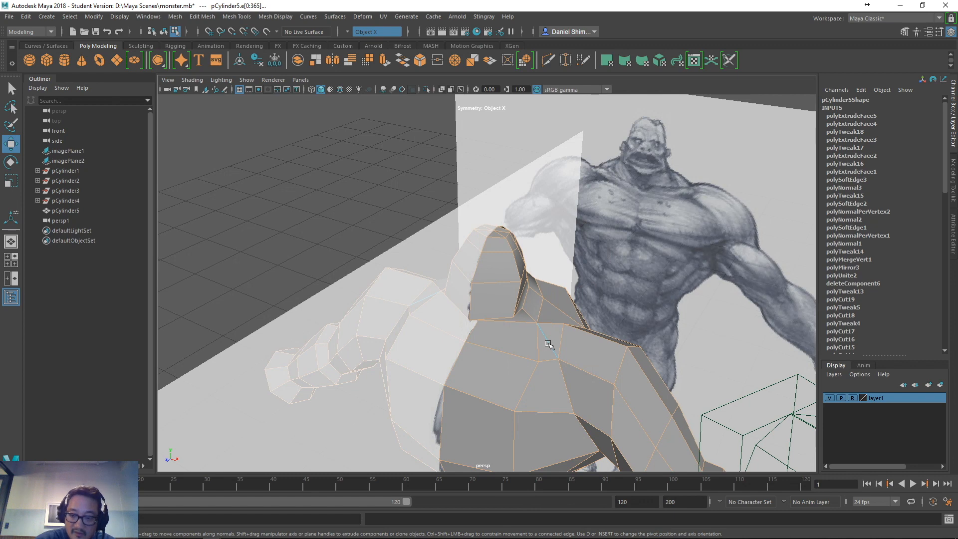
{"action": "key", "text": "Delete"}
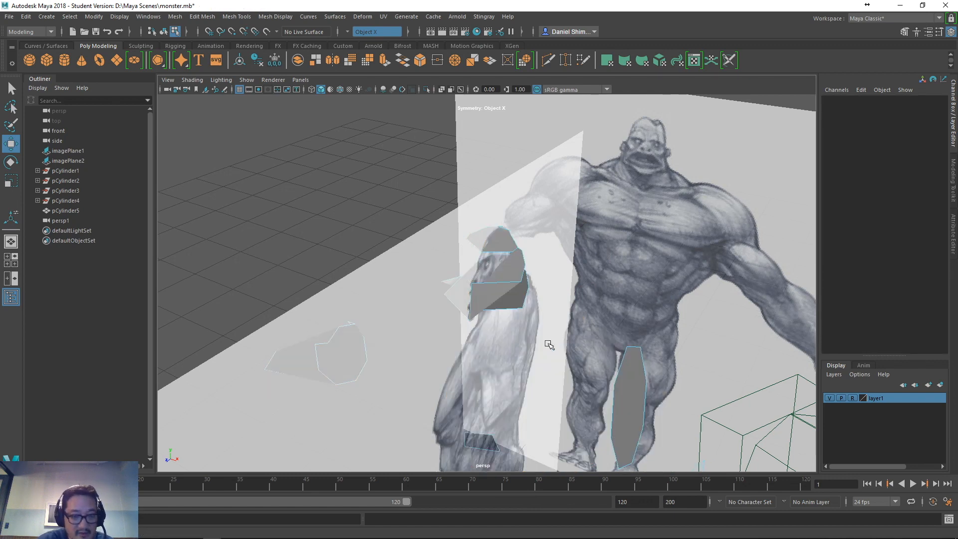
{"action": "key", "text": "ctrl+z"}
{"action": "mouse_move", "coordinate": [549, 345]}
{"action": "right_mouse_down"}
{"action": "mouse_move", "coordinate": [542, 343]}
{"action": "mouse_move", "coordinate": [557, 351]}
{"action": "right_mouse_up"}
{"action": "key", "text": "q"}
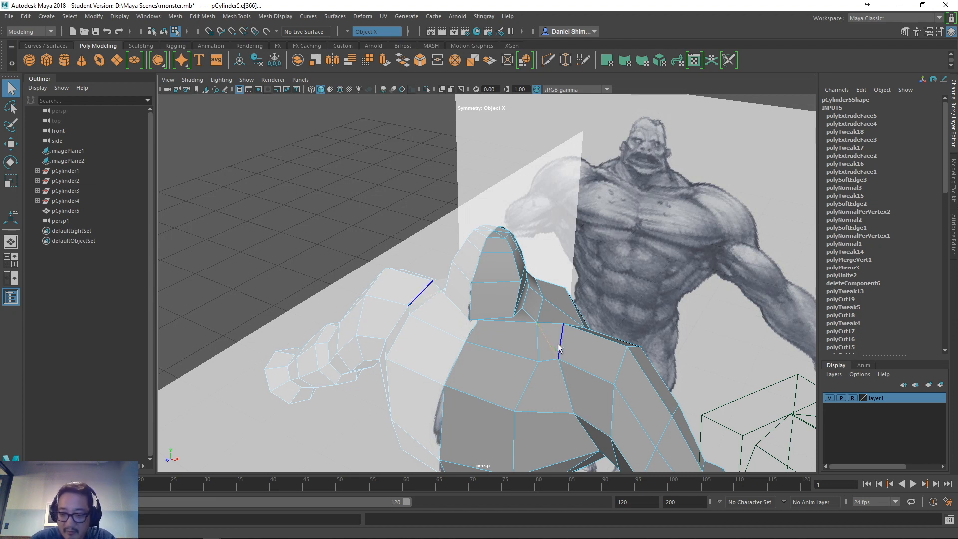
{"action": "key", "text": "Delete"}
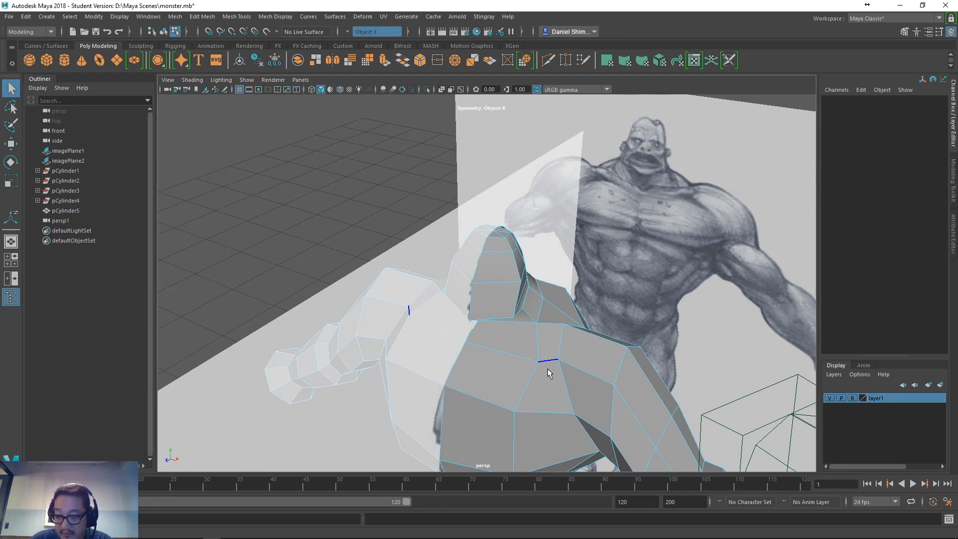
- Reposition the upper-chest vertex below the neck in vertex mode, then try moving a neighbouring chest vertex and undo that move
{"action": "left_click_drag", "start_coordinate": [551, 363], "coordinate": [533, 342], "text": "alt"}
{"action": "right_click_drag", "start_coordinate": [533, 343], "coordinate": [483, 242]}
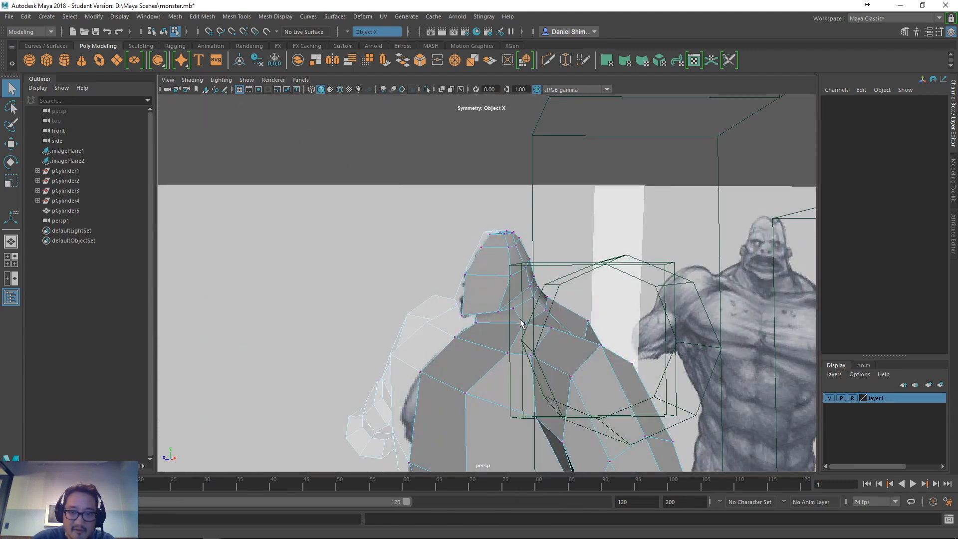
{"action": "left_click", "coordinate": [531, 328]}
{"action": "key", "text": "w"}
{"action": "middle_click_drag", "start_coordinate": [549, 370], "coordinate": [533, 369]}
{"action": "left_click_drag", "start_coordinate": [535, 369], "coordinate": [569, 345], "text": "alt"}
{"action": "left_click", "coordinate": [570, 344]}
{"action": "middle_click_drag", "start_coordinate": [582, 387], "coordinate": [581, 377]}
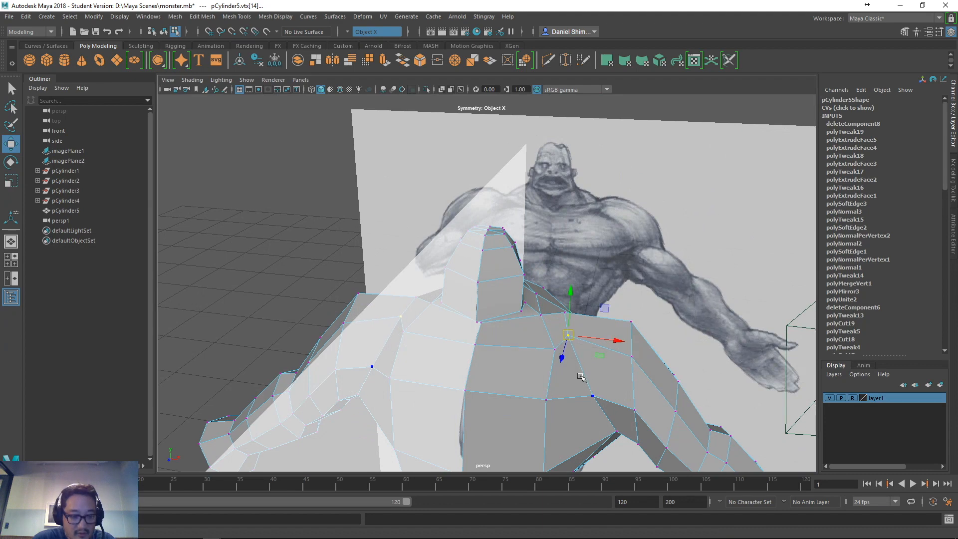
{"action": "key", "text": "ctrl+z"}
- Move the vertices at the upper back of the head outward to follow the head outline in the side reference
{"action": "left_click_drag", "start_coordinate": [581, 377], "coordinate": [519, 380], "text": "alt"}
{"action": "left_click", "coordinate": [533, 243]}
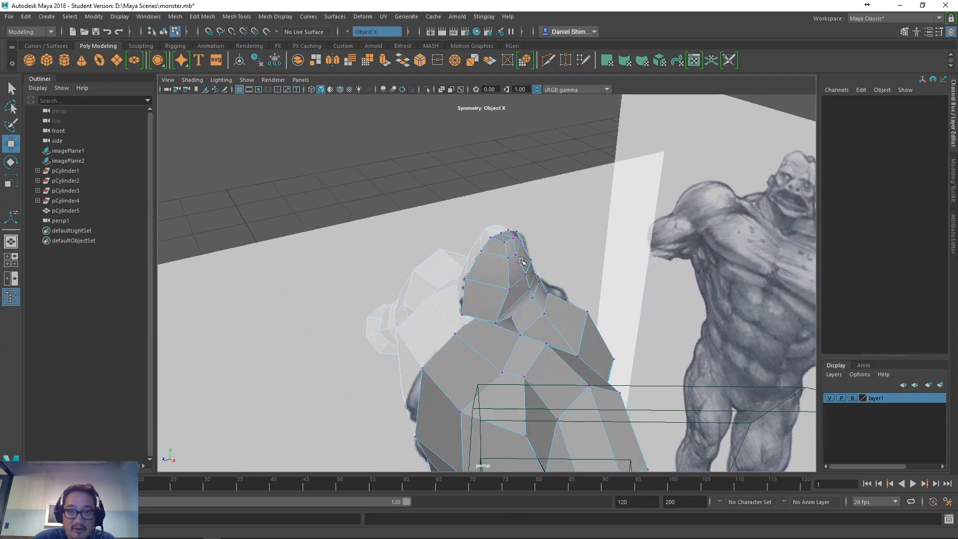
{"action": "left_click_drag", "start_coordinate": [533, 243], "coordinate": [448, 265], "text": "alt"}
{"action": "right_click_drag", "start_coordinate": [448, 265], "coordinate": [616, 276], "text": "alt"}
{"action": "left_click", "coordinate": [561, 198]}
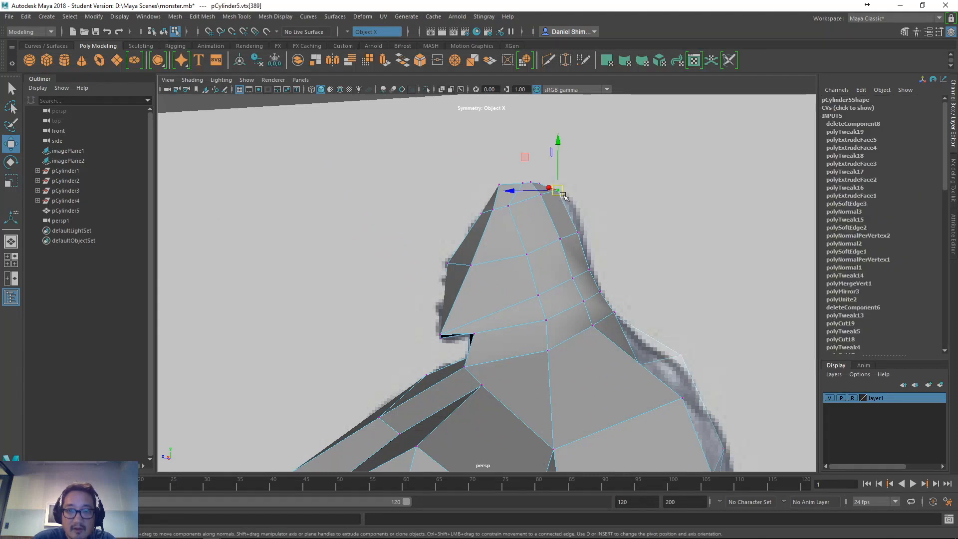
{"action": "left_click_drag", "start_coordinate": [563, 196], "coordinate": [605, 237]}
{"action": "key", "text": "q"}
{"action": "key", "text": "w"}
{"action": "middle_click_drag", "start_coordinate": [605, 237], "coordinate": [602, 243]}
- Move the upper temple vertex on the side of the head slightly toward the back to even out the edge flow
{"action": "left_click_drag", "start_coordinate": [594, 245], "coordinate": [531, 246], "text": "alt"}
{"action": "key", "text": "q"}
{"action": "left_click", "coordinate": [508, 255]}
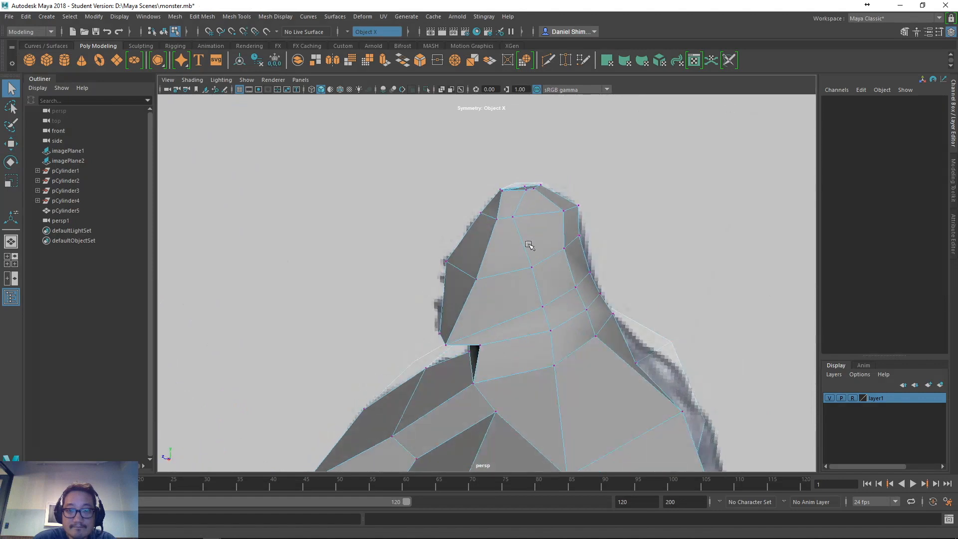
{"action": "key", "text": "w"}
{"action": "left_click", "coordinate": [515, 218]}
{"action": "middle_click_drag", "start_coordinate": [518, 243], "coordinate": [532, 246]}
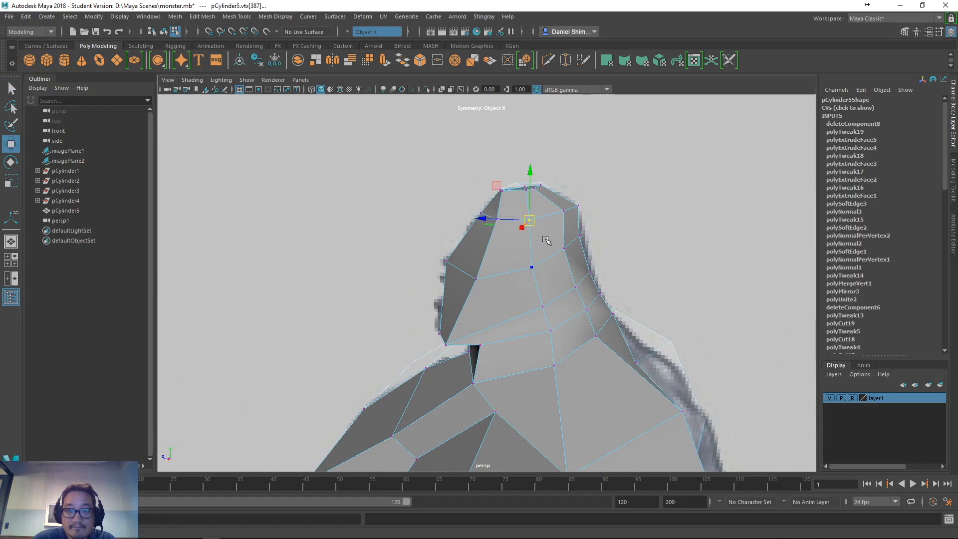
- Start a symmetrical Multi-Cut line at the forehead and carry it down the face across the brow and cheek edges
{"action": "left_click_drag", "start_coordinate": [546, 240], "coordinate": [521, 200], "text": "alt"}
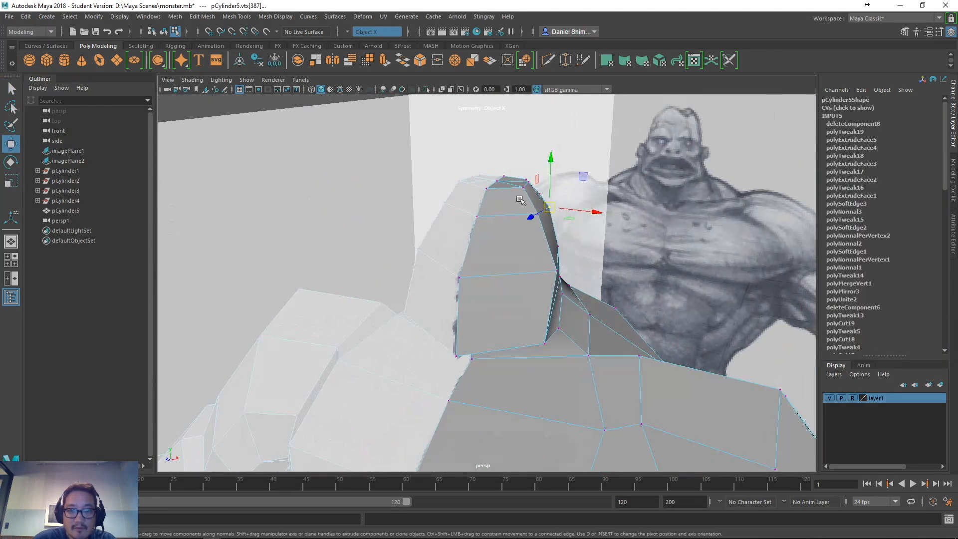
{"action": "left_click_drag", "start_coordinate": [503, 327], "coordinate": [451, 366], "text": "alt"}
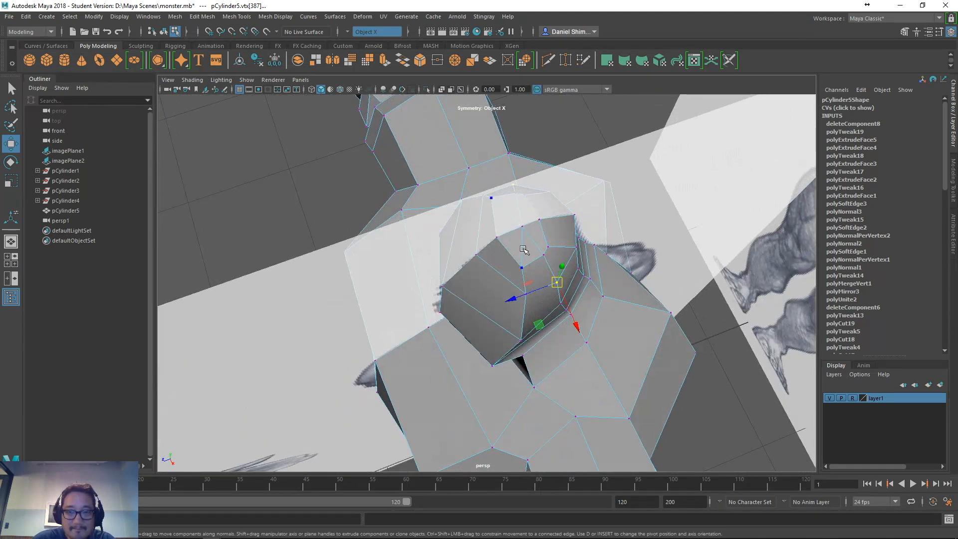
{"action": "left_click_drag", "start_coordinate": [524, 250], "coordinate": [513, 210], "text": "alt"}
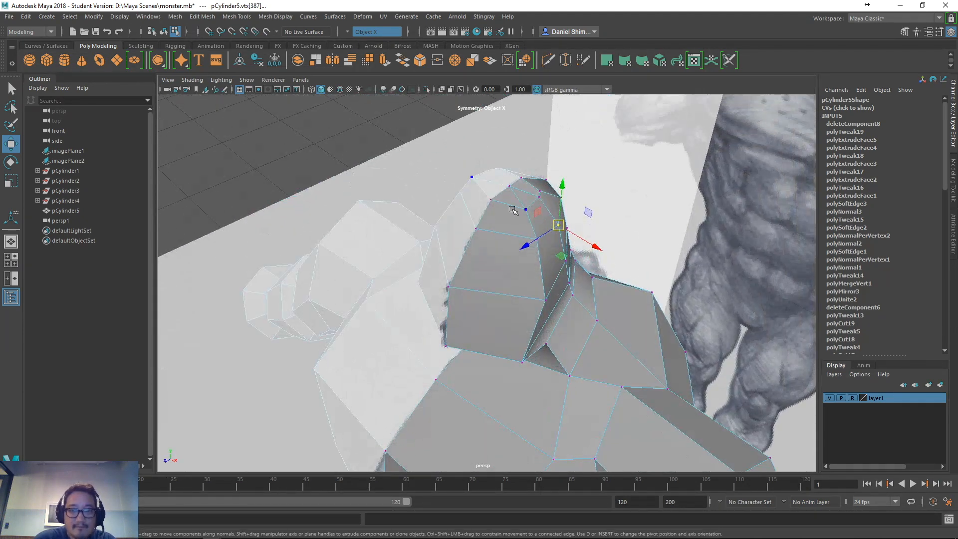
{"action": "key", "text": "space"}
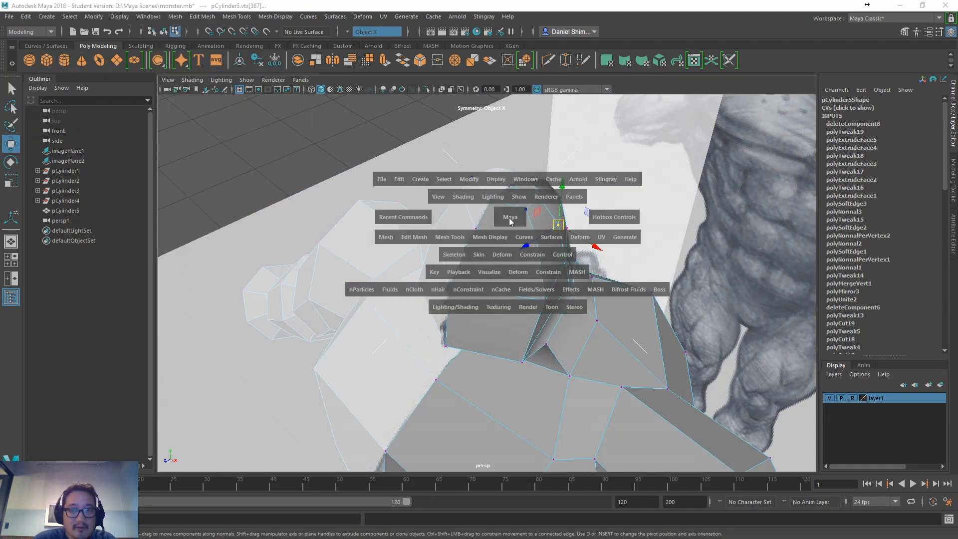
{"action": "left_click", "coordinate": [237, 17]}
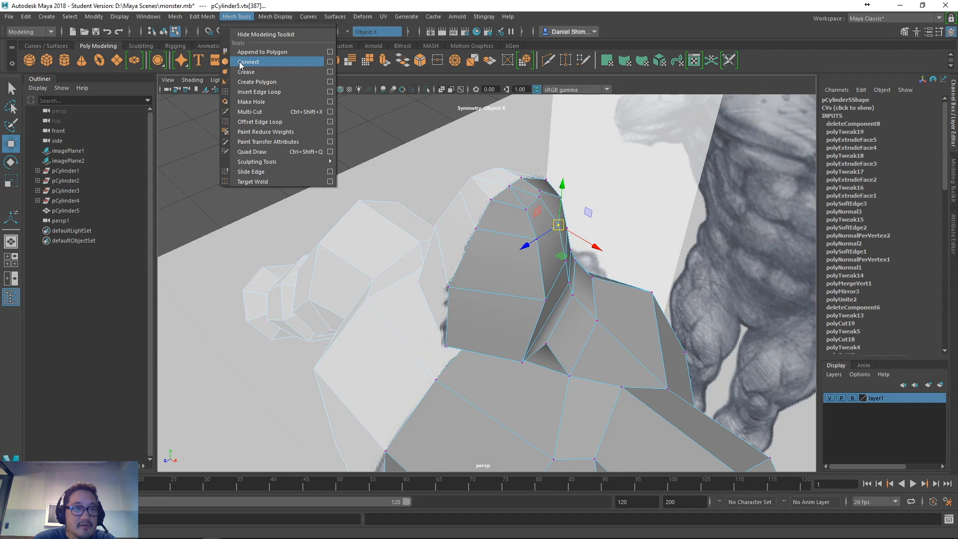
{"action": "mouse_move", "coordinate": [210, 14]}
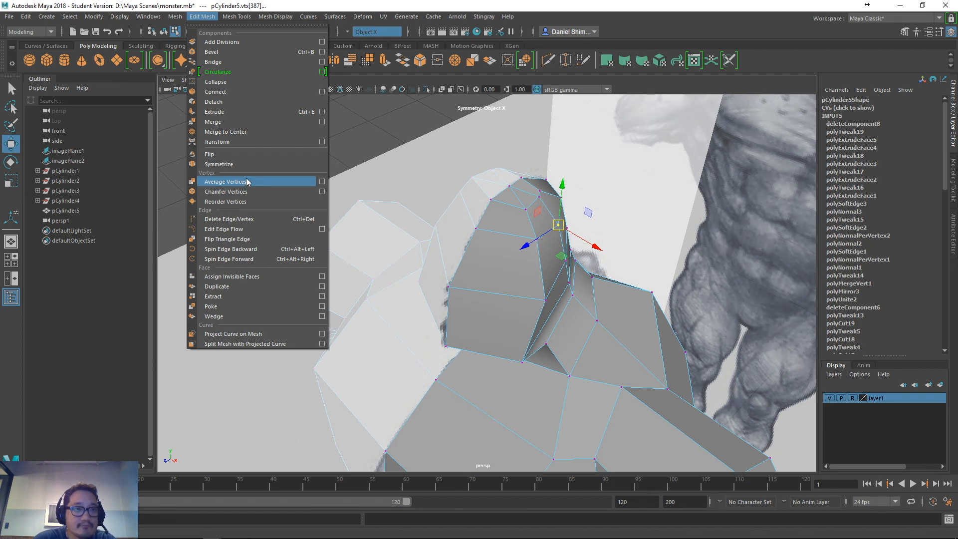
{"action": "mouse_move", "coordinate": [246, 18]}
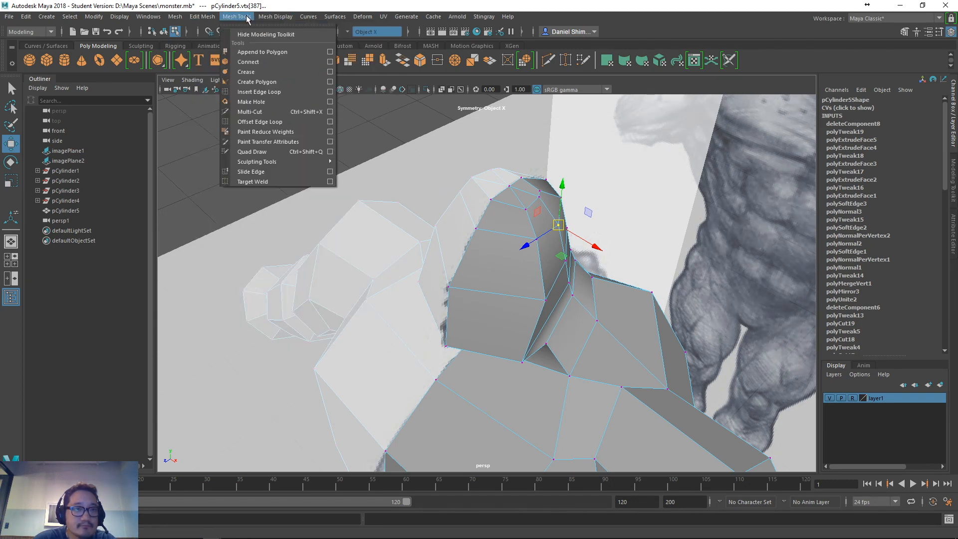
{"action": "left_click", "coordinate": [259, 112]}
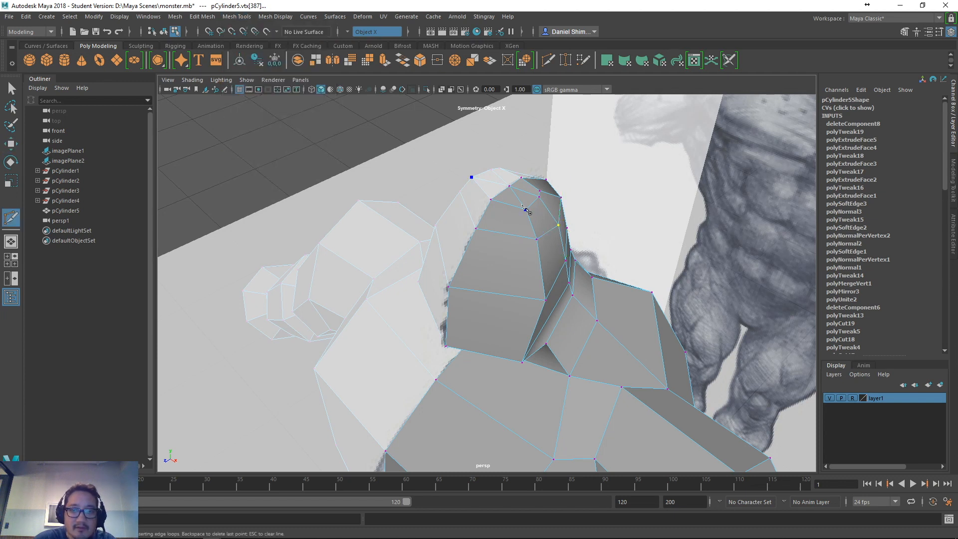
{"action": "left_click", "coordinate": [519, 208], "text": "ctrl"}
{"action": "left_click", "coordinate": [505, 234]}
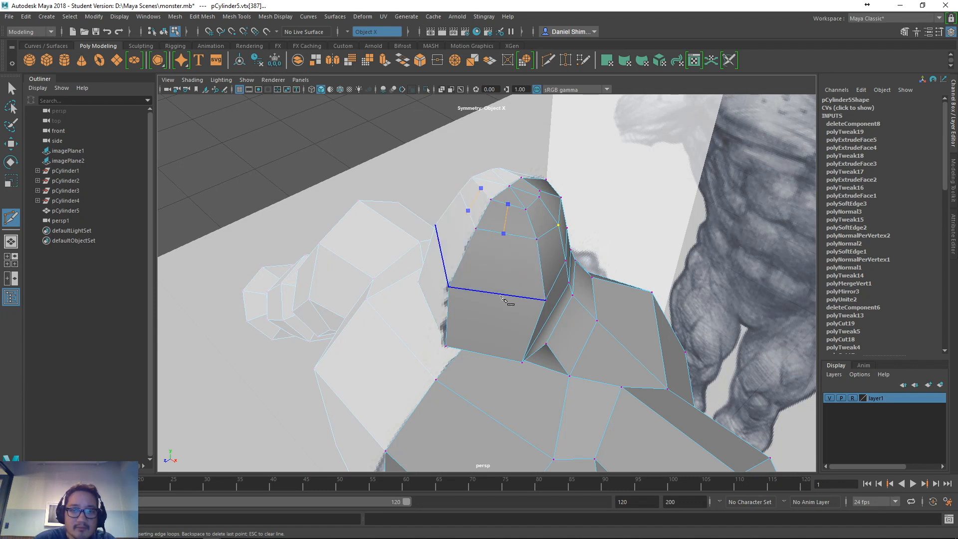
{"action": "left_click", "coordinate": [497, 295]}
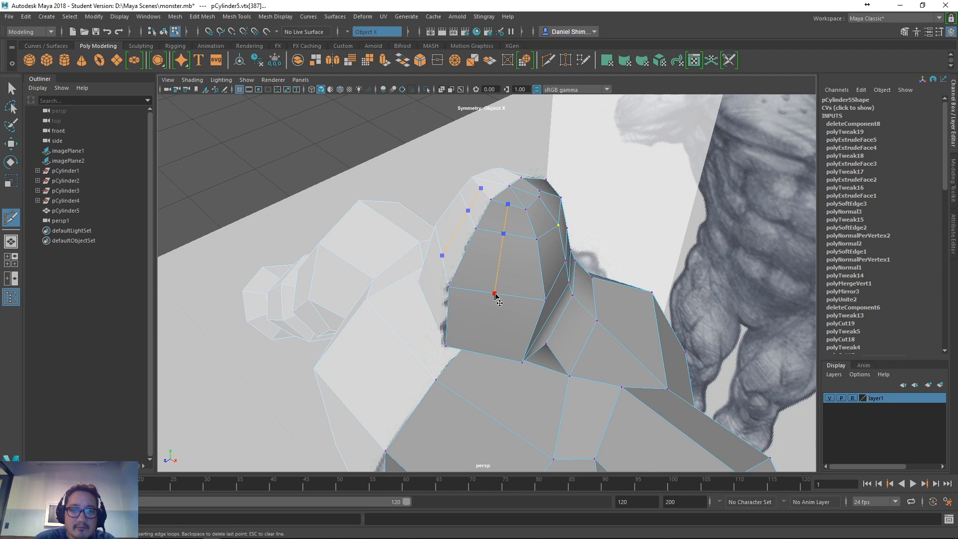
- Continue the Multi-Cut line from the face under the jaw, along the front of the neck and onto the chest
{"action": "mouse_move", "coordinate": [529, 319]}
{"action": "left_mouse_down", "text": "alt"}
{"action": "mouse_move", "coordinate": [528, 306]}
{"action": "mouse_move", "coordinate": [519, 315]}
{"action": "mouse_move", "coordinate": [499, 300]}
{"action": "mouse_move", "coordinate": [516, 253]}
{"action": "mouse_move", "coordinate": [529, 282]}
{"action": "mouse_move", "coordinate": [522, 295]}
{"action": "mouse_move", "coordinate": [574, 302]}
{"action": "mouse_move", "coordinate": [515, 311]}
{"action": "left_mouse_up", "text": "alt"}
{"action": "left_click", "coordinate": [517, 314]}
{"action": "middle_click_drag", "start_coordinate": [541, 344], "coordinate": [561, 247], "text": "alt"}
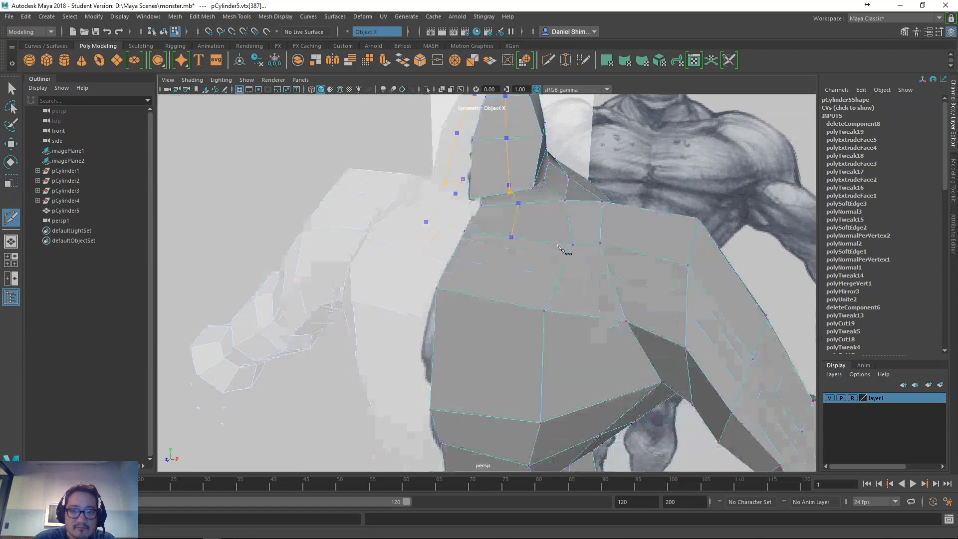
{"action": "left_click_drag", "start_coordinate": [532, 265], "coordinate": [503, 252], "text": "alt"}
{"action": "left_click", "coordinate": [496, 253]}
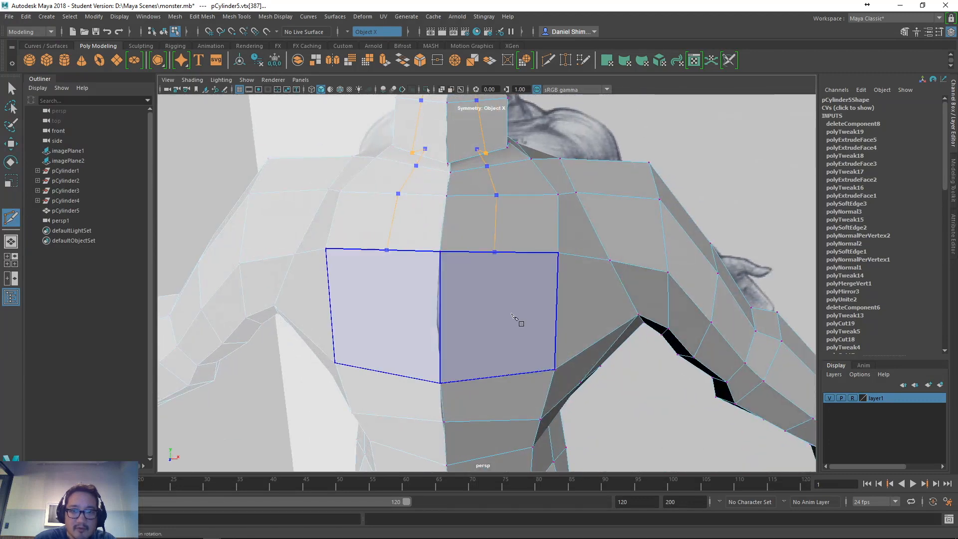
- Extend the Multi-Cut line down the front of the torso, adding points on each horizontal edge from chest to pelvis
{"action": "middle_click_drag", "start_coordinate": [516, 324], "coordinate": [526, 202], "text": "alt"}
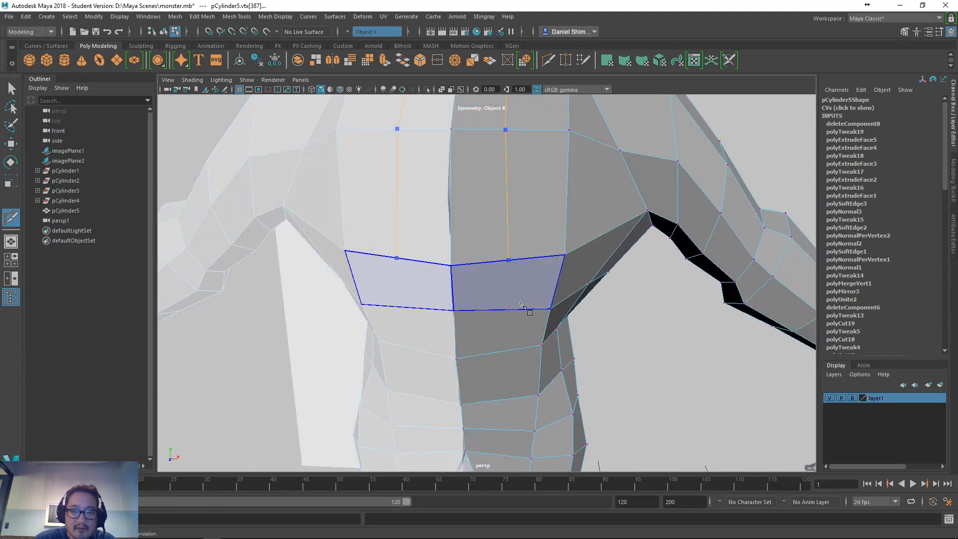
{"action": "left_click_drag", "start_coordinate": [526, 310], "coordinate": [537, 265], "text": "alt"}
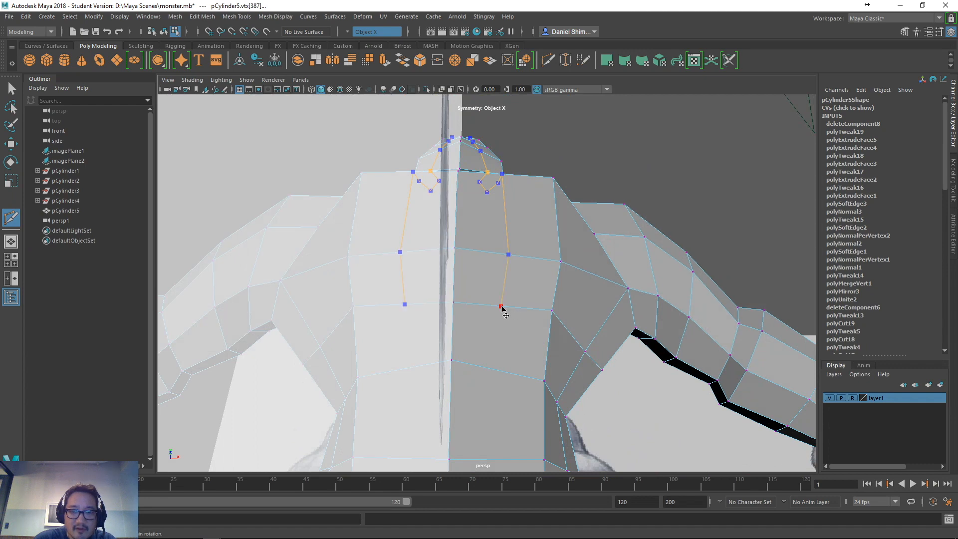
{"action": "left_click_drag", "start_coordinate": [500, 310], "coordinate": [520, 271], "text": "alt"}
{"action": "middle_click_drag", "start_coordinate": [520, 271], "coordinate": [510, 275], "text": "alt"}
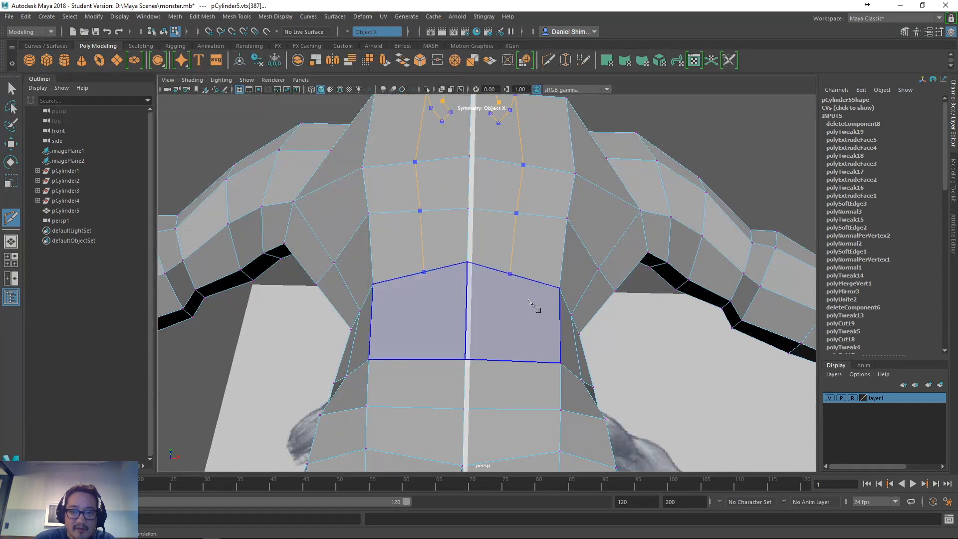
{"action": "mouse_move", "coordinate": [532, 304]}
{"action": "left_mouse_down", "text": "alt"}
{"action": "mouse_move", "coordinate": [514, 263]}
{"action": "mouse_move", "coordinate": [518, 299]}
{"action": "left_mouse_up", "text": "alt"}
{"action": "left_click", "coordinate": [518, 284]}
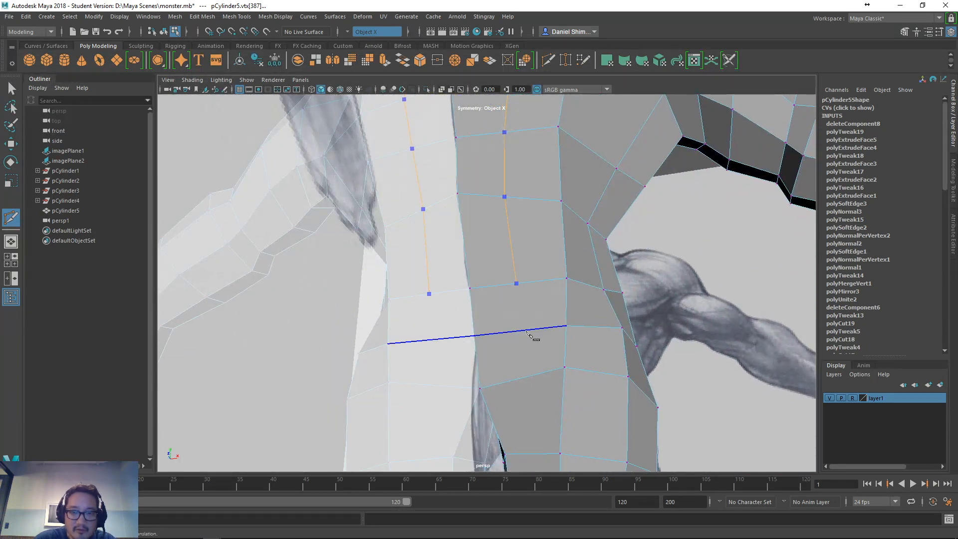
{"action": "left_click_drag", "start_coordinate": [520, 336], "coordinate": [519, 272], "text": "alt"}
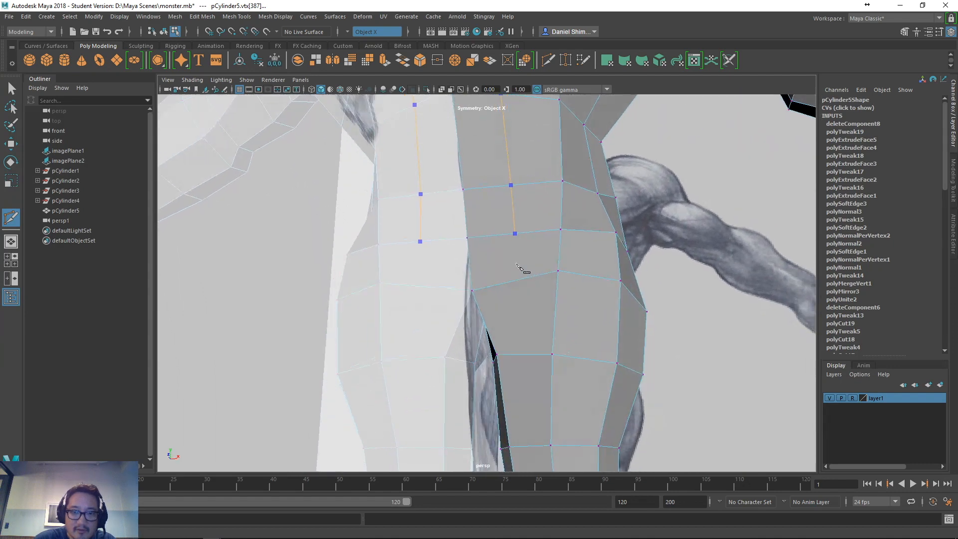
{"action": "left_click", "coordinate": [519, 279]}
- Continue the Multi-Cut line from the pelvis over the hip and down the front of the thigh
{"action": "middle_click_drag", "start_coordinate": [540, 320], "coordinate": [528, 195], "text": "alt"}
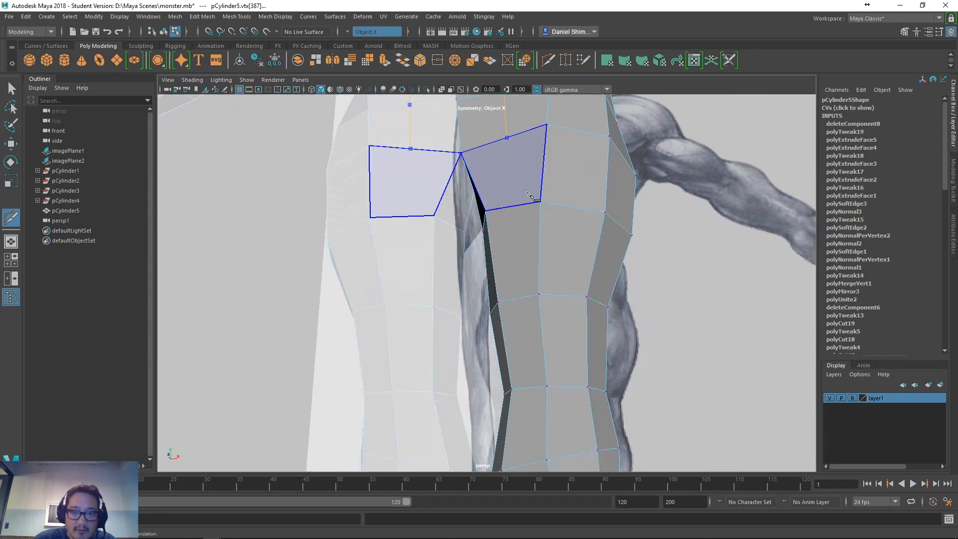
{"action": "left_click_drag", "start_coordinate": [529, 195], "coordinate": [533, 223], "text": "alt"}
{"action": "left_click", "coordinate": [533, 226]}
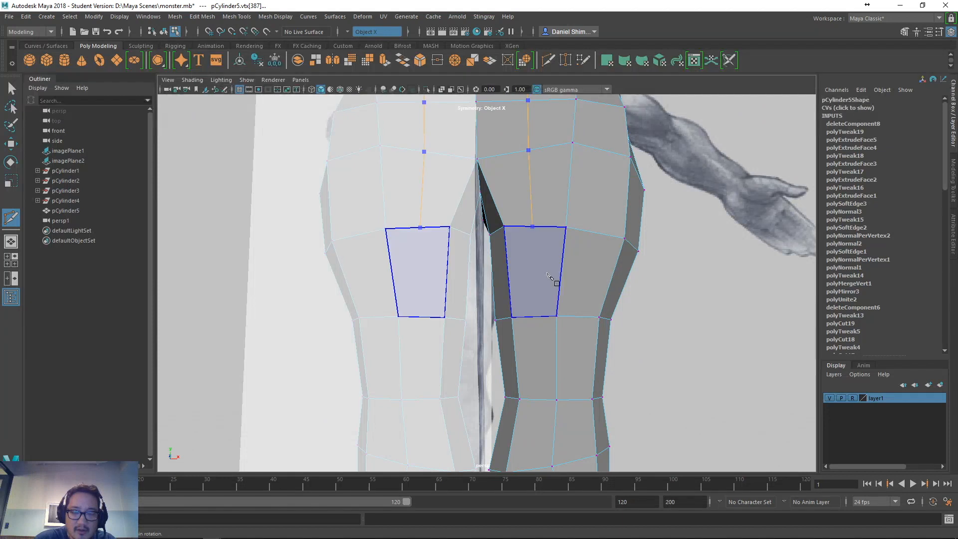
{"action": "left_click", "coordinate": [536, 317]}
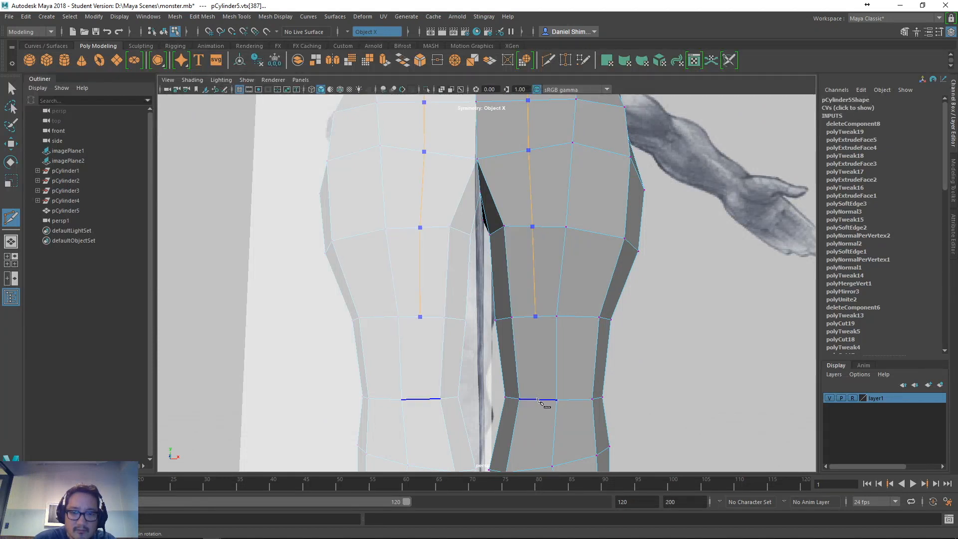
- Extend the Multi-Cut line over the knee and down the front of the shin to the ankle
{"action": "middle_click_drag", "start_coordinate": [537, 400], "coordinate": [554, 292], "text": "alt"}
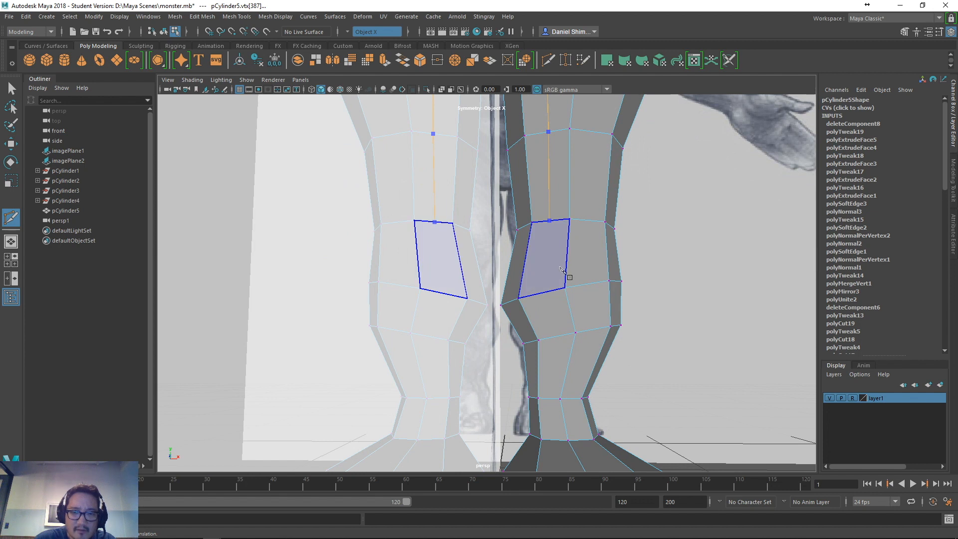
{"action": "middle_click_drag", "start_coordinate": [574, 334], "coordinate": [585, 277], "text": "alt"}
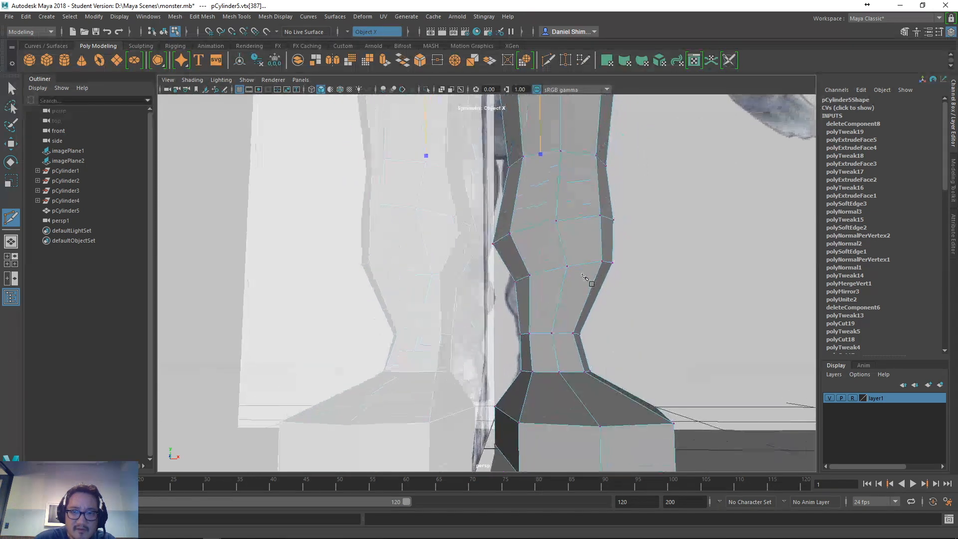
{"action": "left_click", "coordinate": [535, 227]}
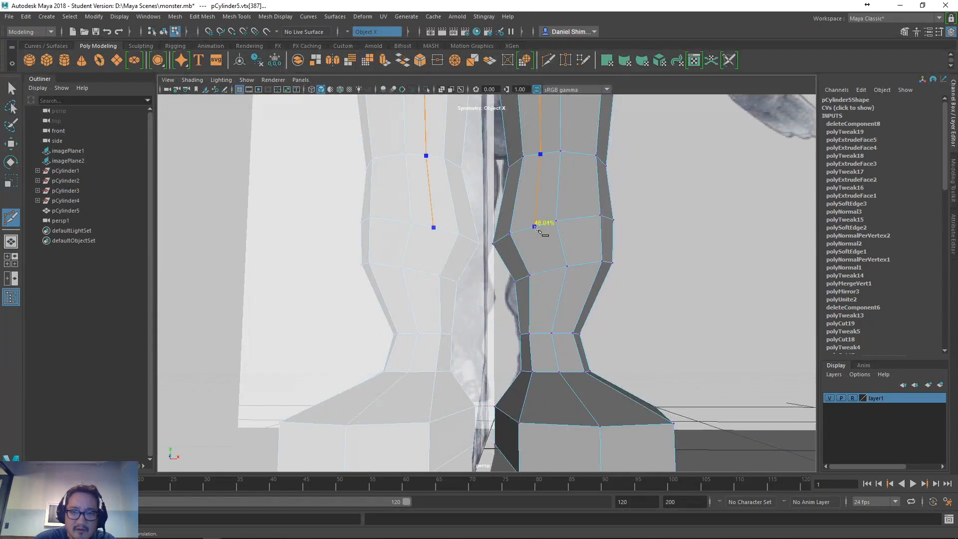
{"action": "left_click", "coordinate": [545, 272]}
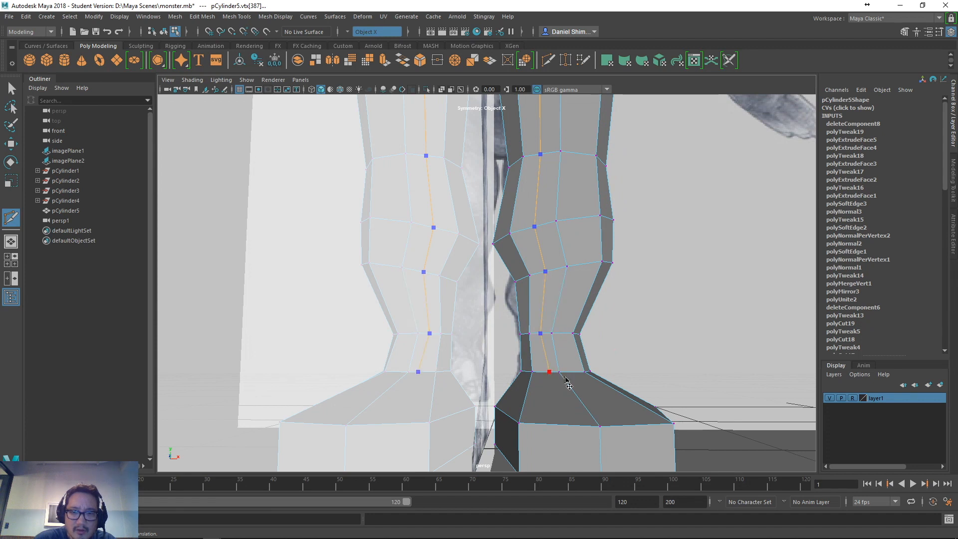
{"action": "left_click", "coordinate": [565, 378]}
- Carry the Multi-Cut line over the top of the foot to its lower front edge and finish the cut
{"action": "middle_click_drag", "start_coordinate": [565, 377], "coordinate": [574, 279], "text": "alt"}
{"action": "left_click", "coordinate": [563, 281]}
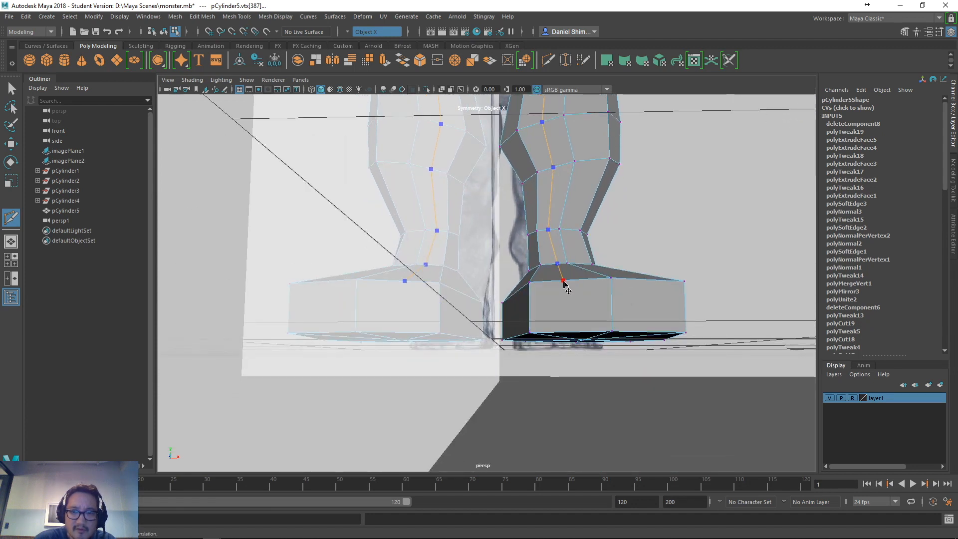
{"action": "left_click", "coordinate": [549, 332]}
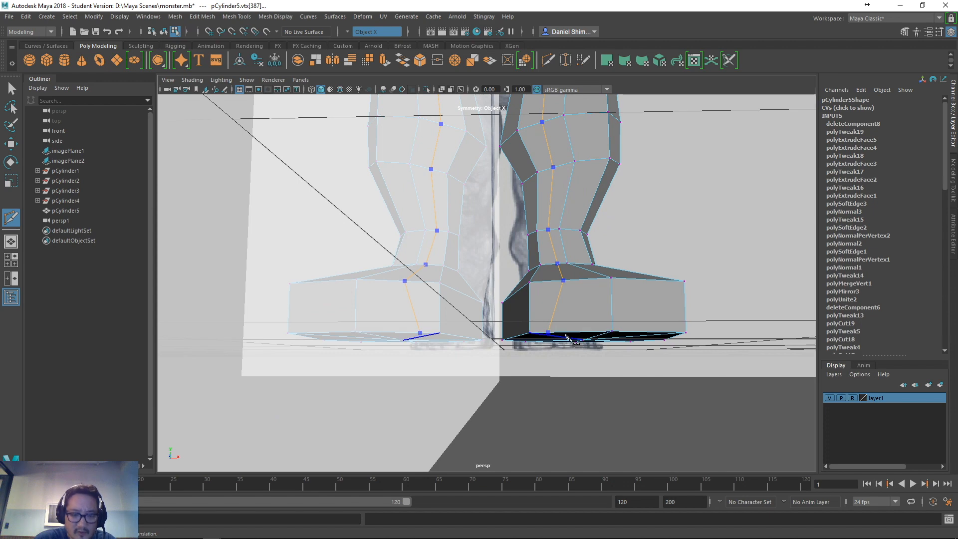
{"action": "mouse_move", "coordinate": [567, 338]}
{"action": "left_mouse_down", "text": "alt"}
{"action": "mouse_move", "coordinate": [572, 330]}
{"action": "mouse_move", "coordinate": [575, 356]}
{"action": "left_mouse_up", "text": "alt"}
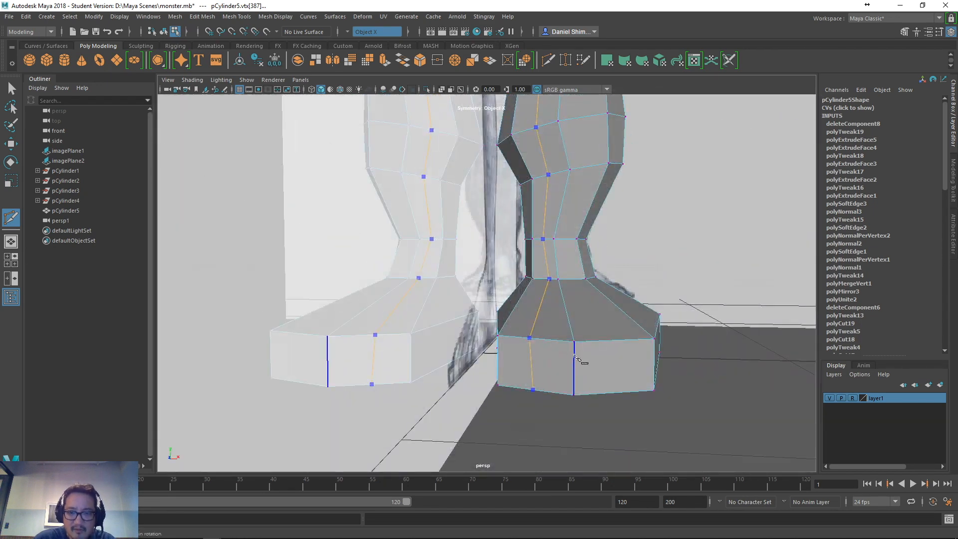
{"action": "right_click", "coordinate": [574, 355]}
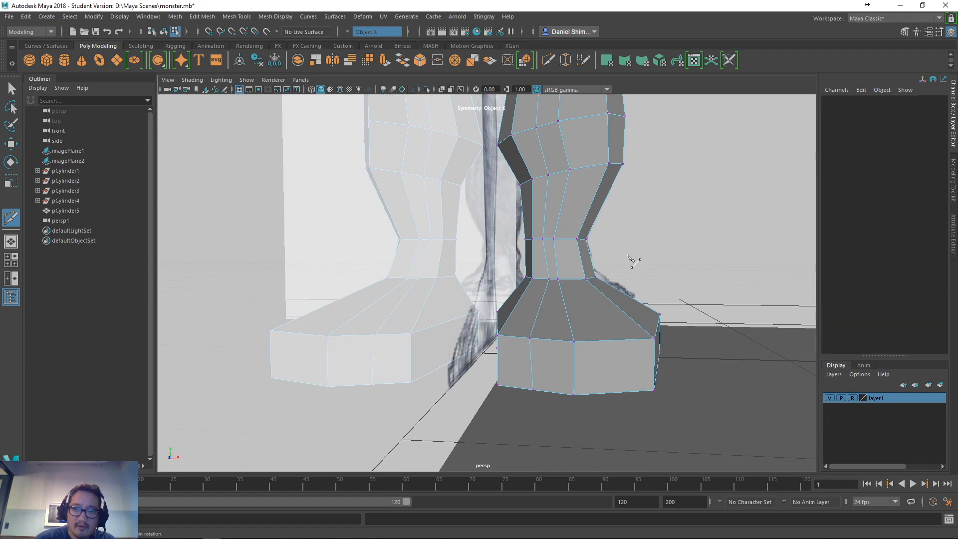
{"action": "key", "text": "q"}
- Pull the upper vertex of the new edge line on the face forward to round out the brow
{"action": "right_click_drag", "start_coordinate": [630, 245], "coordinate": [544, 225], "text": "alt"}
{"action": "middle_click_drag", "start_coordinate": [543, 225], "coordinate": [565, 266], "text": "alt"}
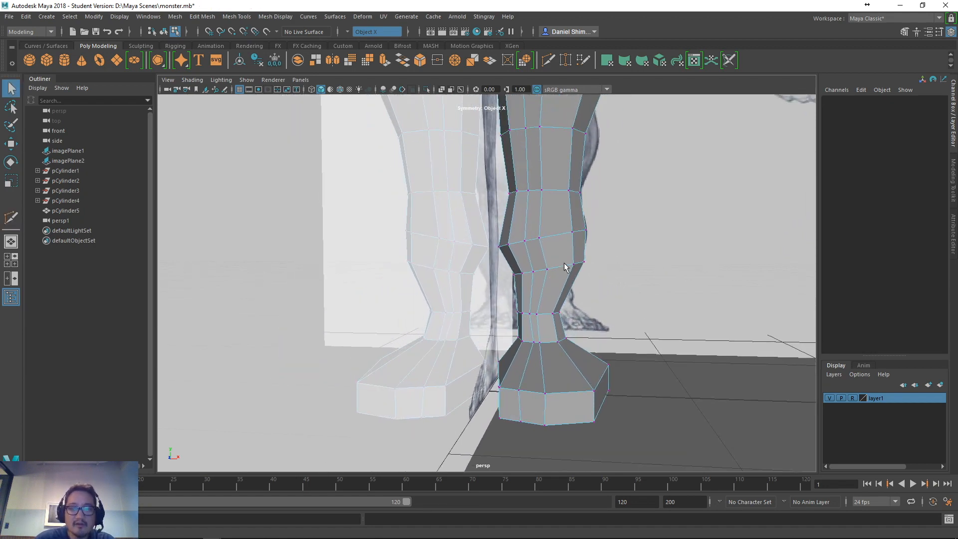
{"action": "left_click_drag", "start_coordinate": [564, 265], "coordinate": [566, 295], "text": "alt"}
{"action": "middle_click_drag", "start_coordinate": [552, 218], "coordinate": [558, 302], "text": "alt"}
{"action": "left_click_drag", "start_coordinate": [558, 305], "coordinate": [483, 229], "text": "alt"}
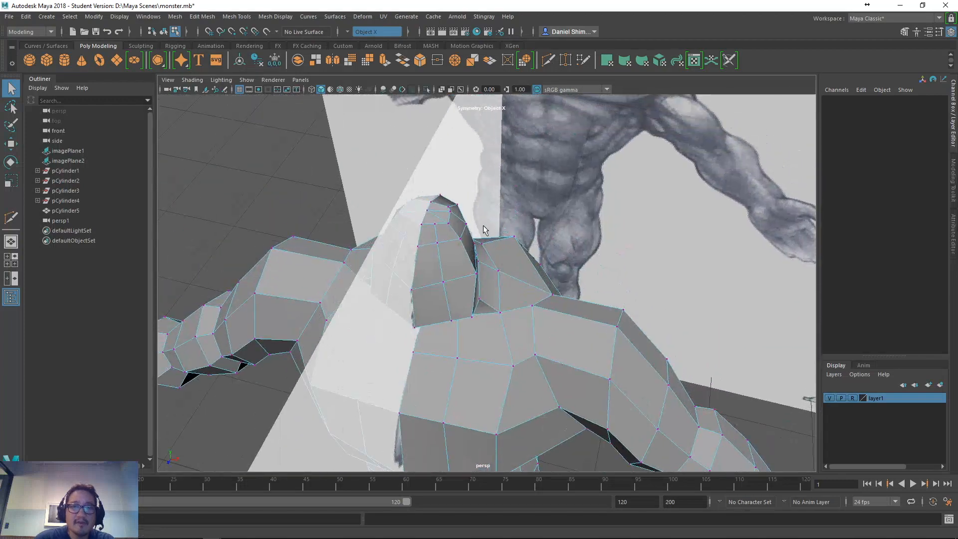
{"action": "left_click", "coordinate": [442, 244]}
{"action": "key", "text": "w"}
{"action": "key", "text": "f"}
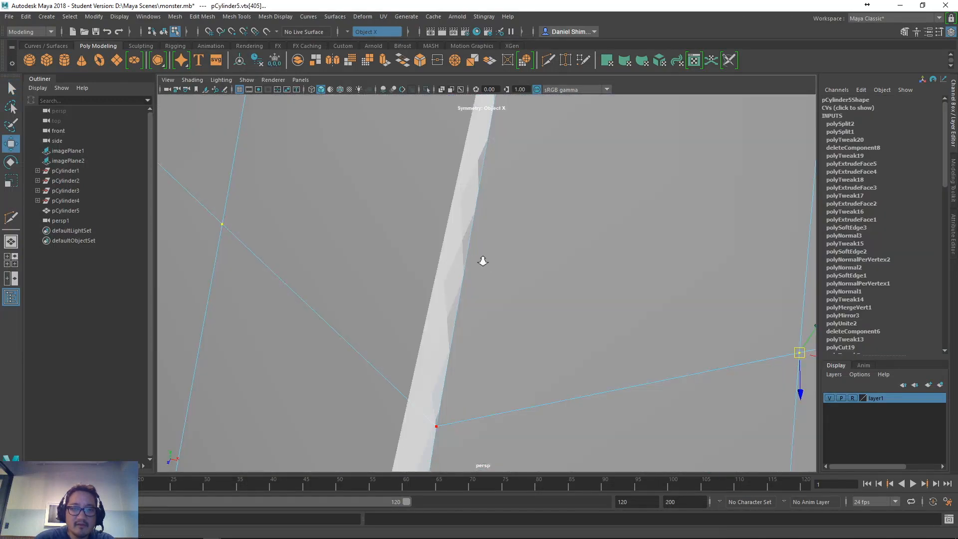
{"action": "right_click_drag", "start_coordinate": [483, 261], "coordinate": [440, 265], "text": "alt"}
{"action": "left_click_drag", "start_coordinate": [440, 264], "coordinate": [389, 257], "text": "alt"}
{"action": "left_click_drag", "start_coordinate": [479, 299], "coordinate": [437, 307], "text": "alt"}
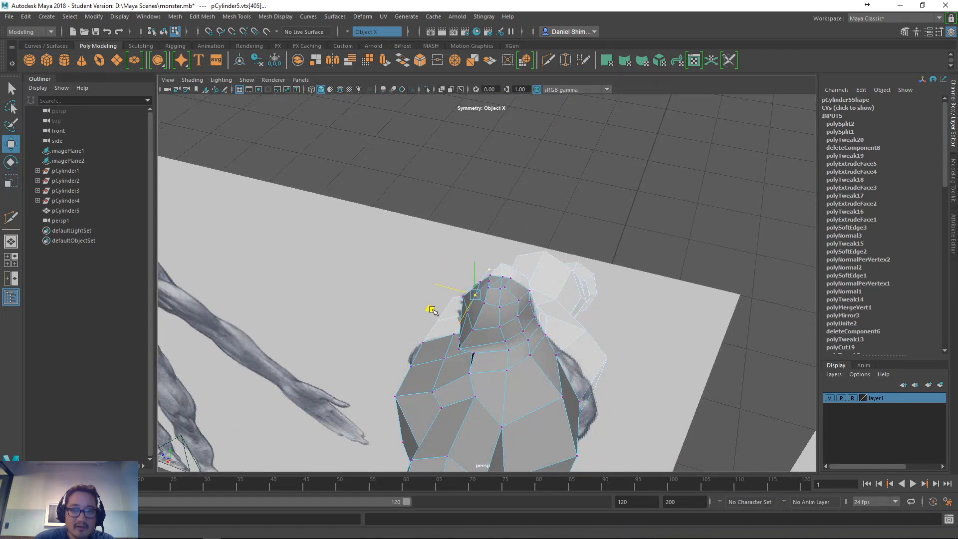
- Move the new edge line's vertices at the cheek and jaw forward to round the lower face
{"action": "left_click_drag", "start_coordinate": [446, 316], "coordinate": [532, 289], "text": "alt"}
{"action": "left_click", "coordinate": [544, 249]}
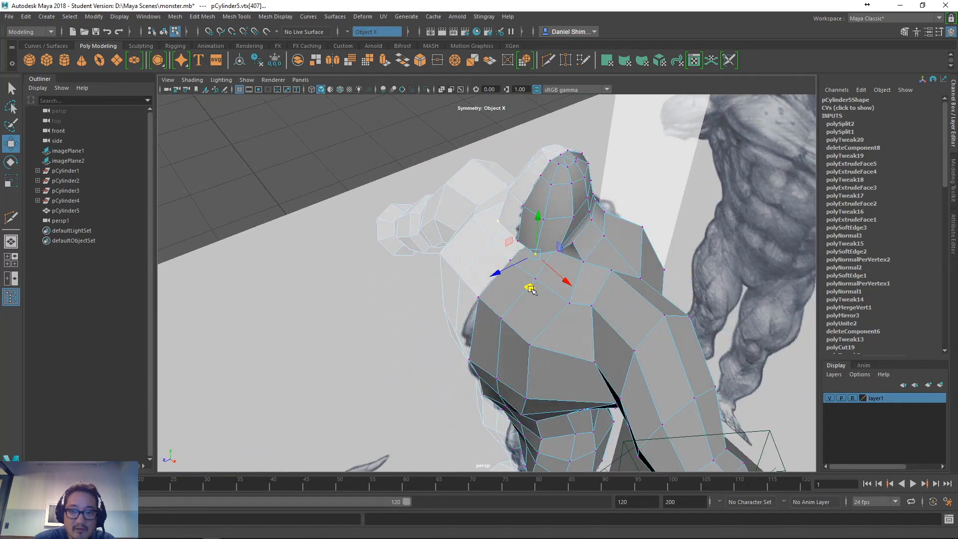
{"action": "mouse_move", "coordinate": [551, 271]}
{"action": "left_mouse_down", "text": "alt"}
{"action": "mouse_move", "coordinate": [627, 231]}
{"action": "mouse_move", "coordinate": [493, 253]}
{"action": "mouse_move", "coordinate": [472, 283]}
{"action": "mouse_move", "coordinate": [535, 278]}
{"action": "left_mouse_up", "text": "alt"}
{"action": "key", "text": "w"}
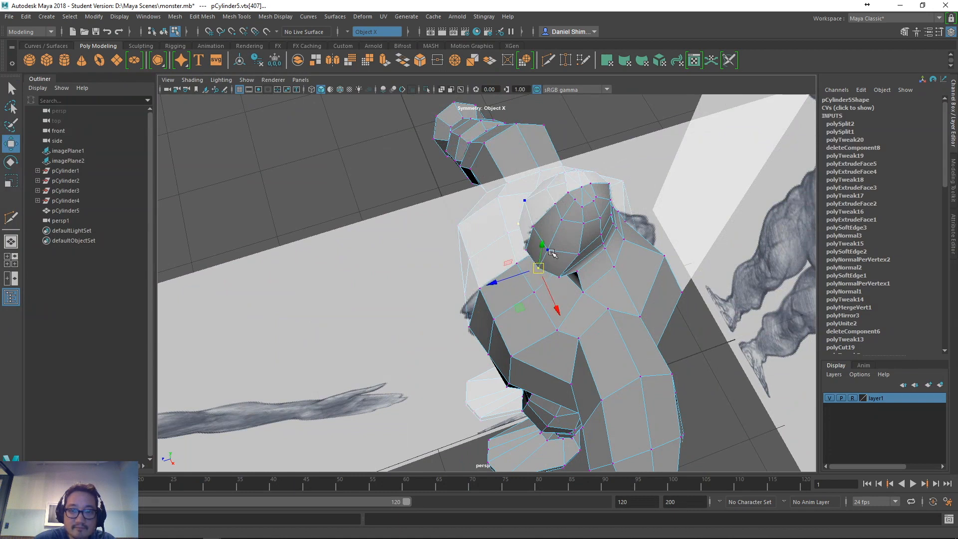
{"action": "key", "text": "w"}
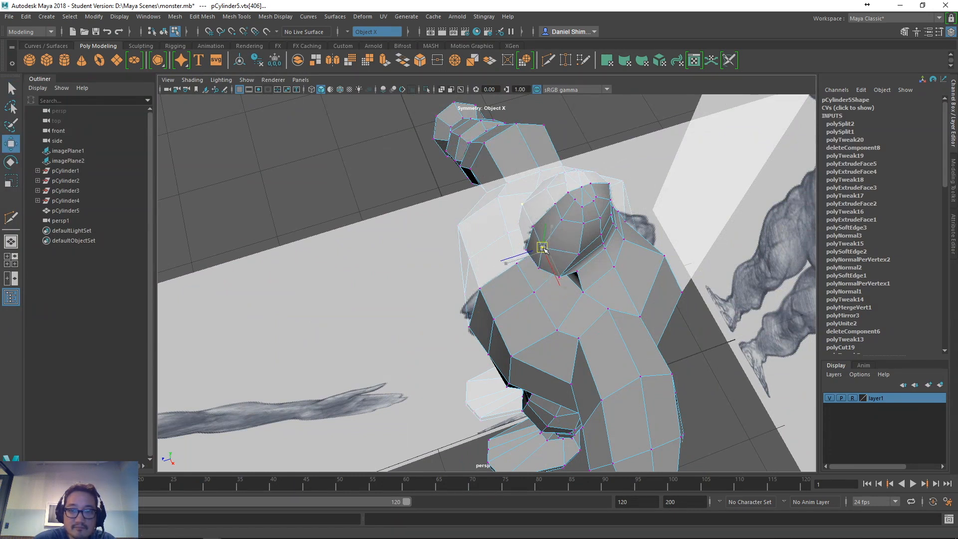
{"action": "left_click_drag", "start_coordinate": [543, 247], "coordinate": [539, 219], "text": "alt"}
{"action": "key", "text": "q"}
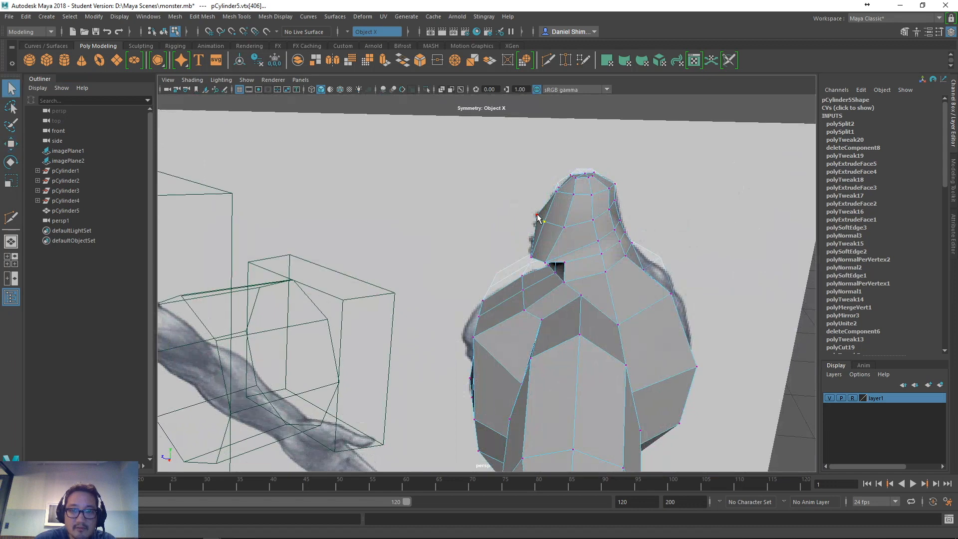
- Adjust the centre vertex of the face along the depth axis and reposition the new vertex beside the chin
{"action": "key", "text": "w"}
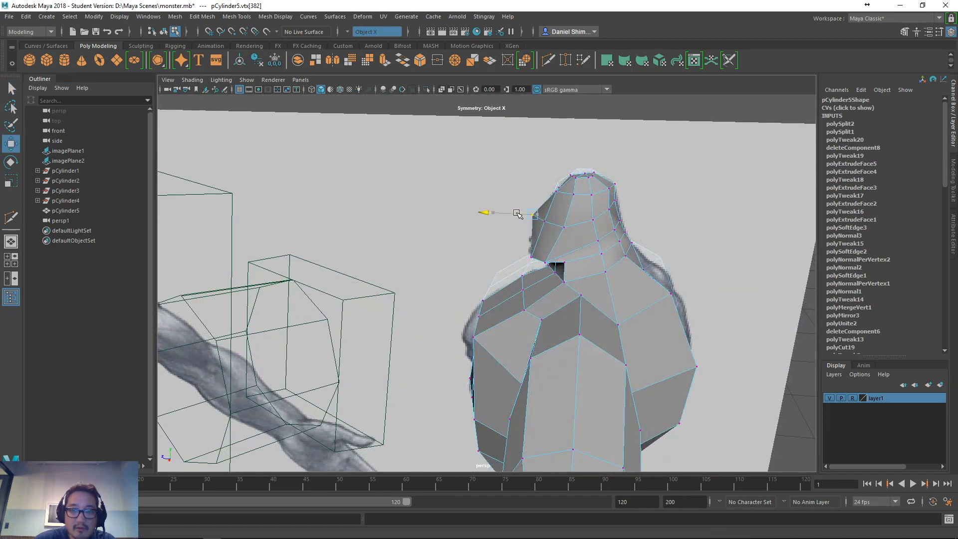
{"action": "left_click_drag", "start_coordinate": [518, 213], "coordinate": [533, 256], "text": "alt"}
{"action": "left_click", "coordinate": [521, 256]}
{"action": "key", "text": "q"}
{"action": "key", "text": "w"}
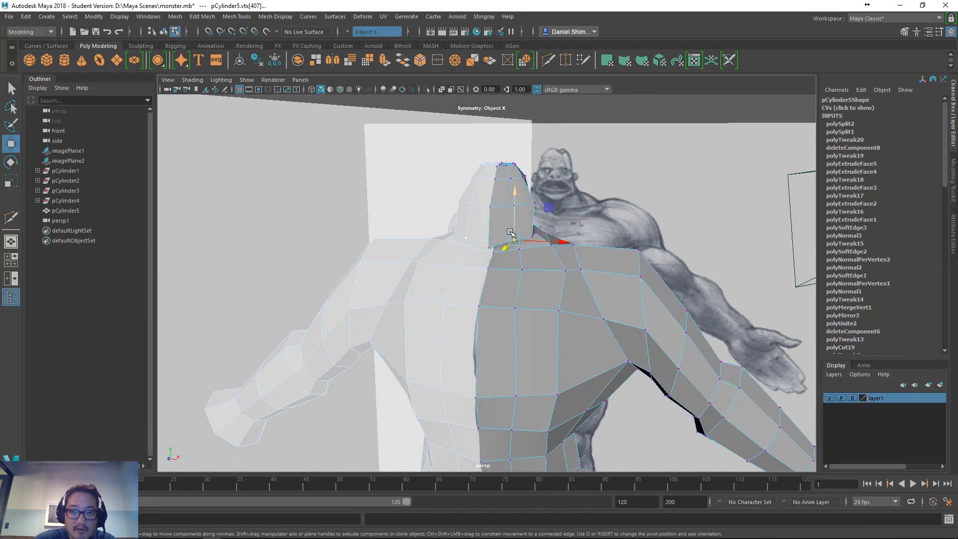
{"action": "left_click_drag", "start_coordinate": [517, 221], "coordinate": [402, 246]}
- Reposition the forehead vertex against the side reference, using the side view in unsmoothed wireframe
{"action": "key", "text": "q"}
{"action": "left_click", "coordinate": [511, 259]}
{"action": "left_click_drag", "start_coordinate": [511, 259], "coordinate": [489, 208], "text": "alt"}
{"action": "left_click", "coordinate": [533, 214]}
{"action": "key", "text": "space"}
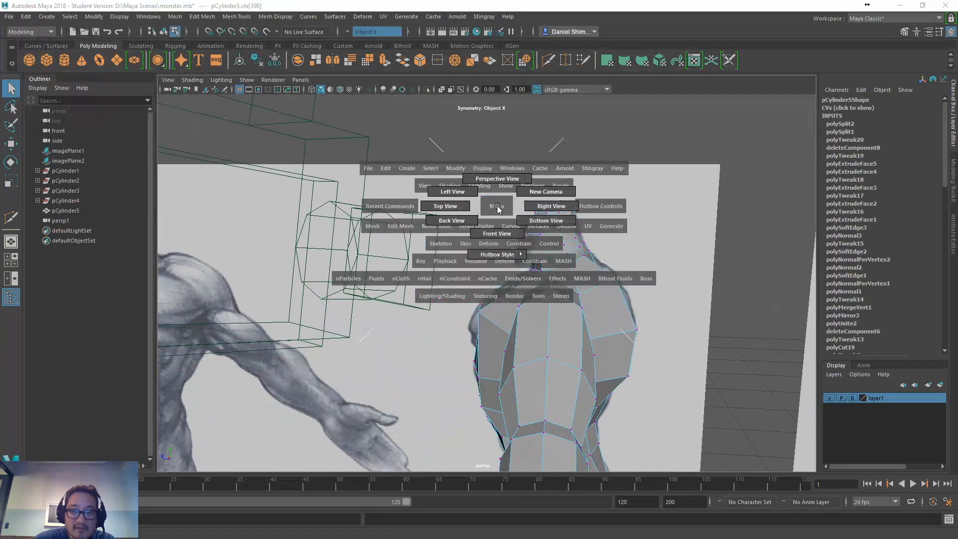
{"action": "left_click", "coordinate": [526, 207]}
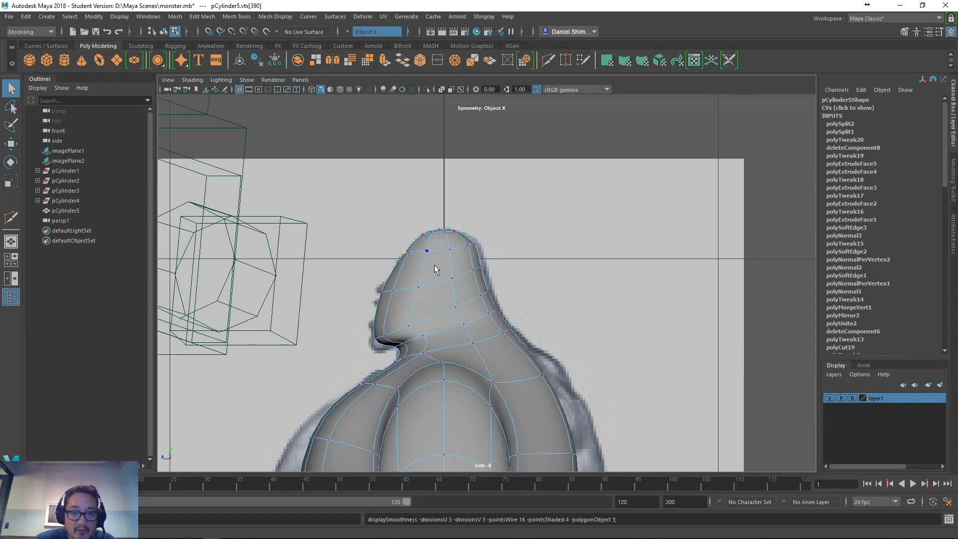
{"action": "key", "text": "4"}
{"action": "key", "text": "1"}
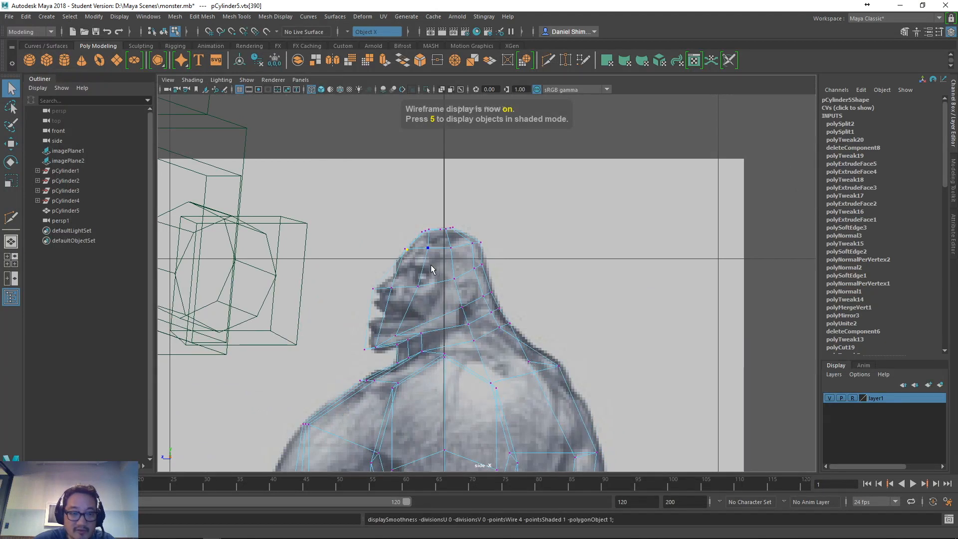
{"action": "key", "text": "w"}
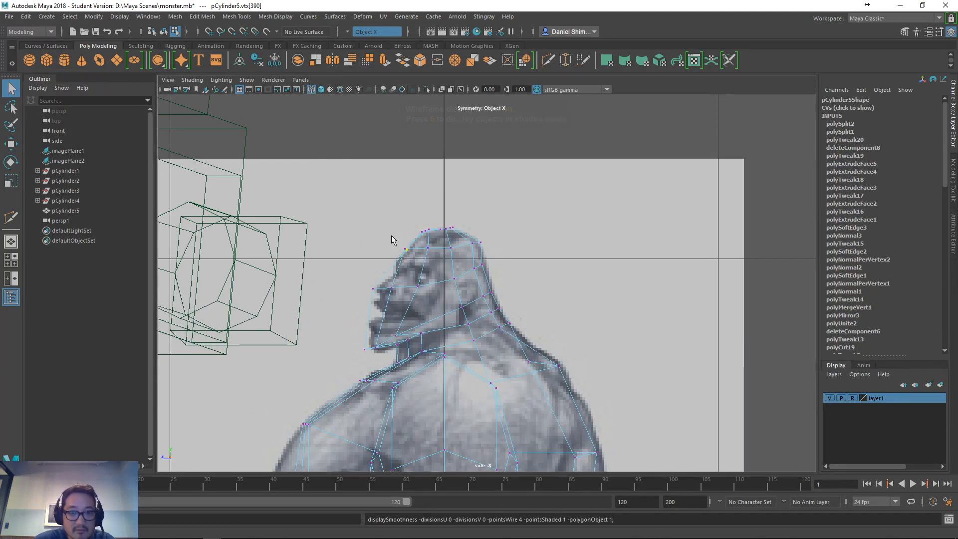
{"action": "mouse_move", "coordinate": [409, 251]}
{"action": "left_mouse_down"}
{"action": "mouse_move", "coordinate": [402, 260]}
{"action": "mouse_move", "coordinate": [426, 262]}
{"action": "mouse_move", "coordinate": [471, 250]}
{"action": "mouse_move", "coordinate": [518, 232]}
{"action": "mouse_move", "coordinate": [527, 215]}
{"action": "mouse_move", "coordinate": [554, 270]}
{"action": "mouse_move", "coordinate": [603, 156]}
{"action": "mouse_move", "coordinate": [622, 156]}
{"action": "left_mouse_up"}
- Return to the shaded perspective view and shift the new upper chest vertex slightly outward
{"action": "left_click", "coordinate": [472, 243]}
{"action": "key", "text": "space"}
{"action": "key", "text": "5"}
{"action": "left_click", "coordinate": [623, 156]}
{"action": "left_click_drag", "start_coordinate": [594, 220], "coordinate": [506, 288], "text": "alt"}
{"action": "left_click", "coordinate": [467, 283]}
{"action": "key", "text": "w"}
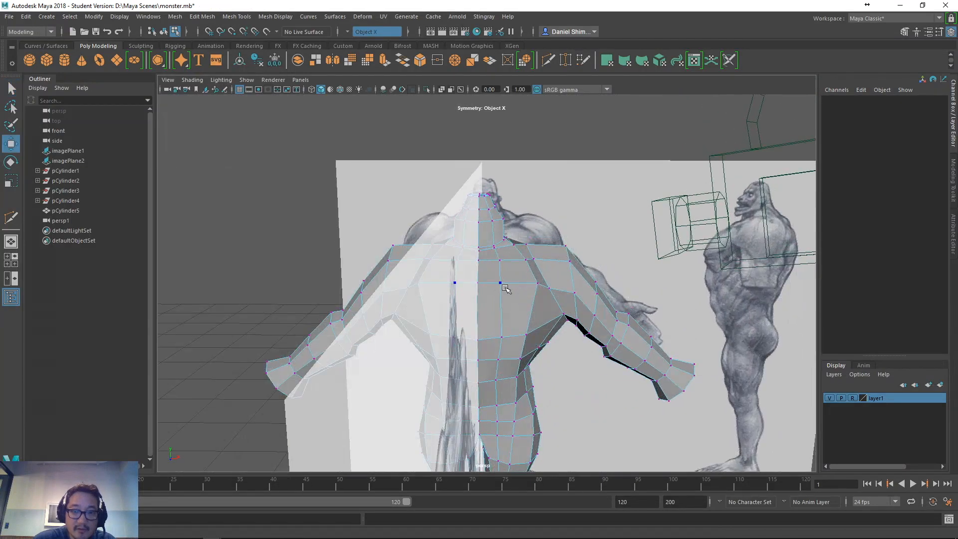
{"action": "left_click", "coordinate": [502, 284]}
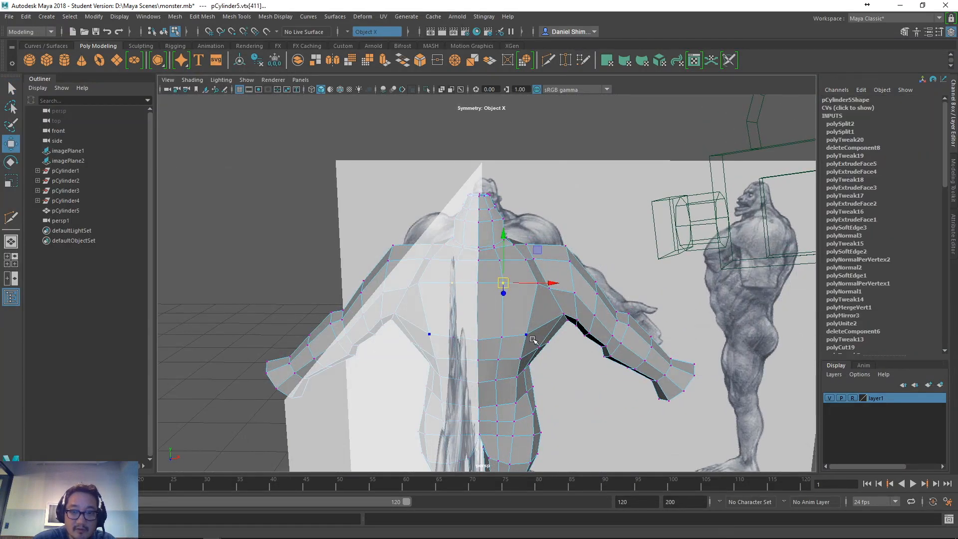
- Adjust the vertices across the lower chest and abdomen to even out the spacing around the new edge line
{"action": "left_click_drag", "start_coordinate": [533, 339], "coordinate": [529, 337], "text": "alt"}
{"action": "left_click", "coordinate": [502, 337]}
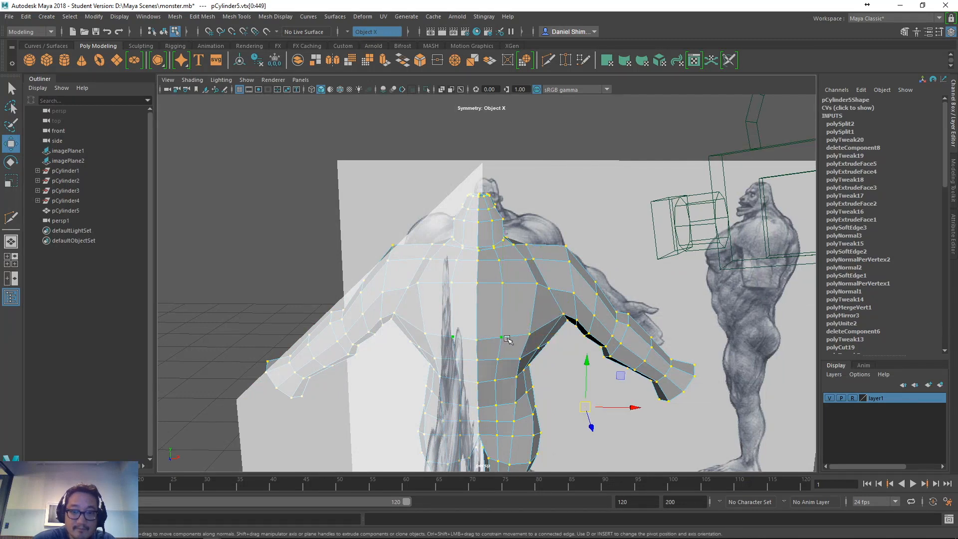
{"action": "left_click_drag", "start_coordinate": [502, 340], "coordinate": [551, 213], "text": "alt"}
{"action": "key", "text": "f"}
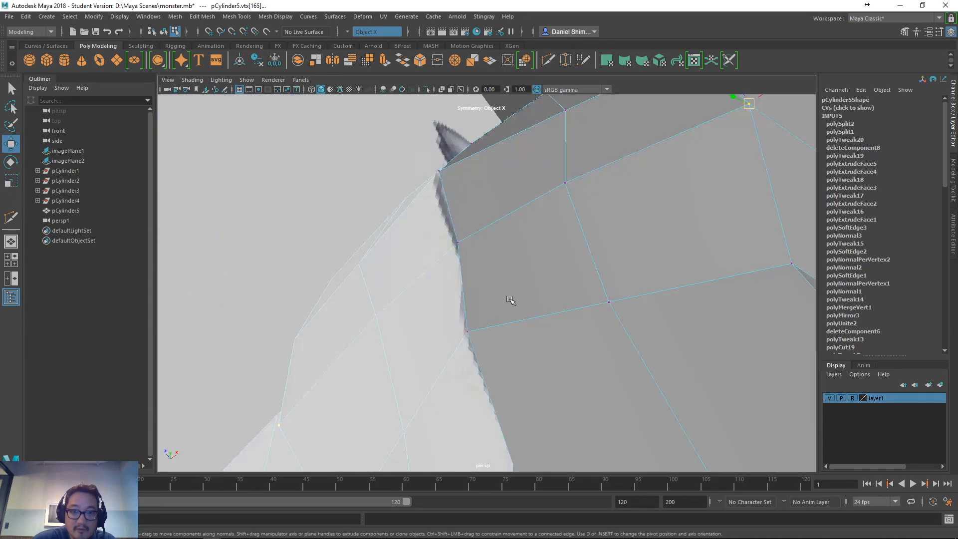
{"action": "scroll", "coordinate": [544, 306], "scroll_direction": "down", "scroll_amount": 6}
{"action": "mouse_move", "coordinate": [592, 338]}
{"action": "left_mouse_down", "text": "alt"}
{"action": "mouse_move", "coordinate": [589, 325]}
{"action": "mouse_move", "coordinate": [603, 310]}
{"action": "mouse_move", "coordinate": [584, 328]}
{"action": "left_mouse_up", "text": "alt"}
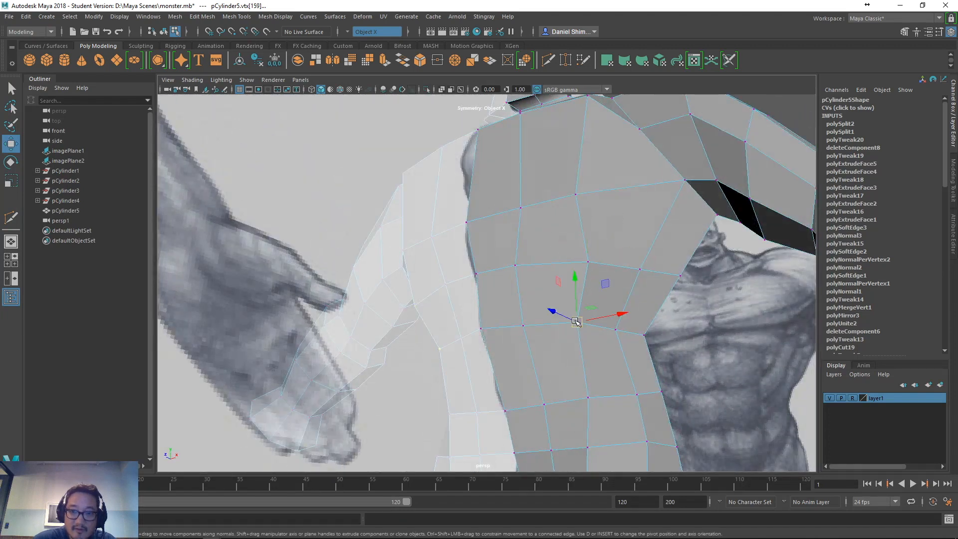
- Adjust the vertices on the front of the pelvis and check their depth from the side
{"action": "key", "text": "f"}
{"action": "right_click_drag", "start_coordinate": [627, 384], "coordinate": [519, 345], "text": "alt"}
{"action": "left_click_drag", "start_coordinate": [574, 284], "coordinate": [542, 389], "text": "alt"}
{"action": "left_click", "coordinate": [567, 341]}
{"action": "left_click", "coordinate": [554, 318]}
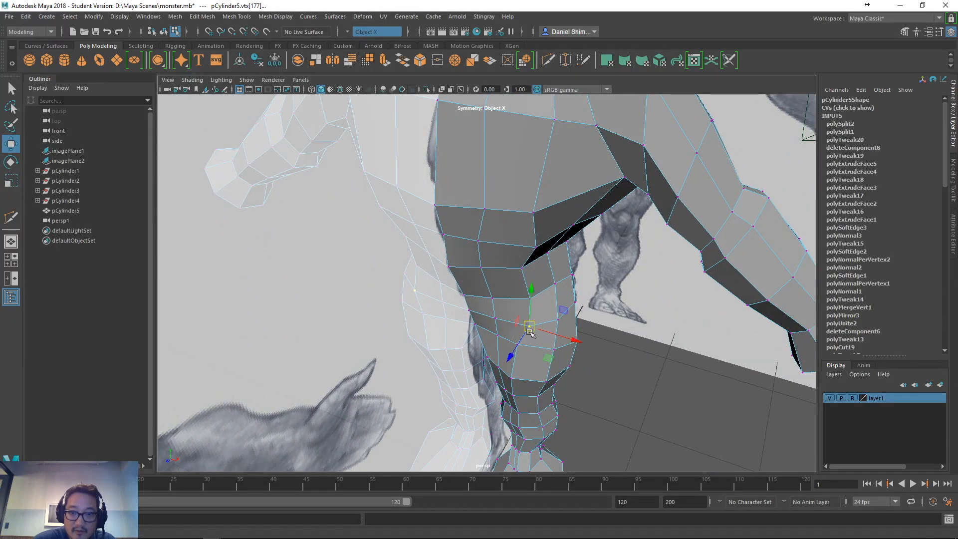
{"action": "left_click_drag", "start_coordinate": [530, 334], "coordinate": [492, 329], "text": "alt"}
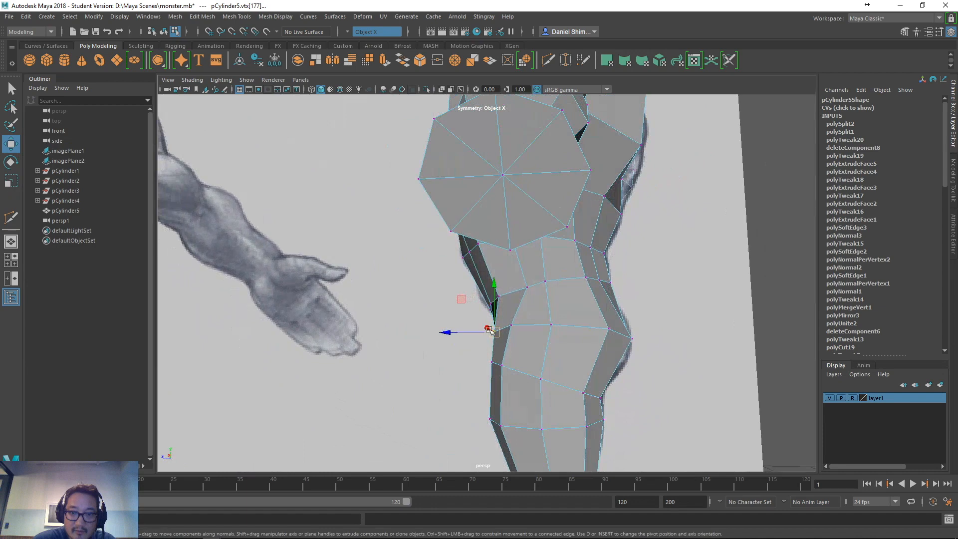
- Reposition the lower abdomen vertex and the pelvis vertex below it to smooth the torso's front contour
{"action": "left_click", "coordinate": [500, 297]}
{"action": "key", "text": "w"}
{"action": "mouse_move", "coordinate": [489, 296]}
{"action": "left_mouse_down", "text": "alt"}
{"action": "mouse_move", "coordinate": [597, 349]}
{"action": "mouse_move", "coordinate": [500, 298]}
{"action": "mouse_move", "coordinate": [498, 305]}
{"action": "mouse_move", "coordinate": [506, 281]}
{"action": "mouse_move", "coordinate": [501, 305]}
{"action": "left_mouse_up", "text": "alt"}
{"action": "left_click", "coordinate": [498, 337]}
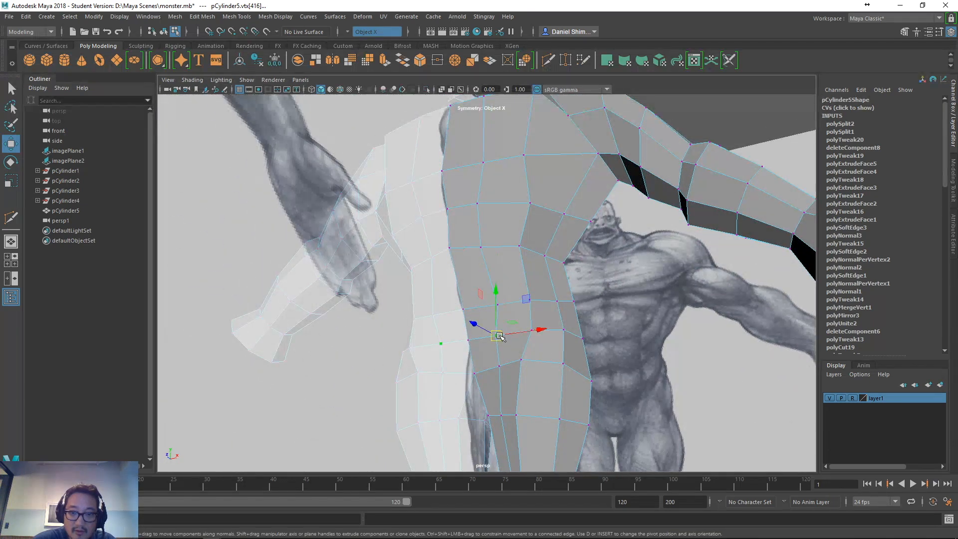
- Move the vertex at the front of the upper thigh outward to even the spacing beside the new edge line
{"action": "left_click_drag", "start_coordinate": [500, 337], "coordinate": [546, 356], "text": "alt"}
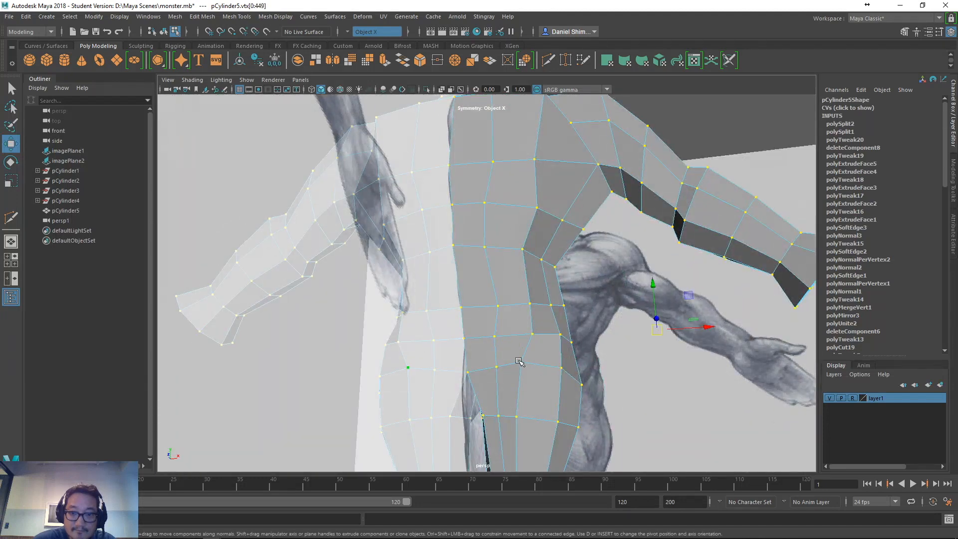
{"action": "left_click_drag", "start_coordinate": [522, 365], "coordinate": [532, 366]}
{"action": "middle_click_drag", "start_coordinate": [553, 388], "coordinate": [564, 284], "text": "alt"}
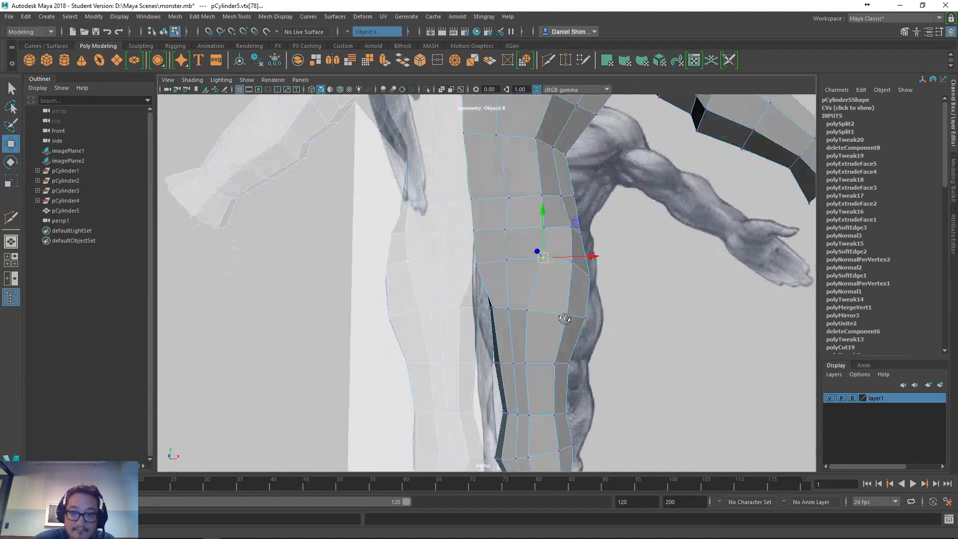
- Reposition the vertices on the front and outer side of the thigh to even the spacing beside the new edge line
{"action": "left_click_drag", "start_coordinate": [565, 285], "coordinate": [559, 295], "text": "alt"}
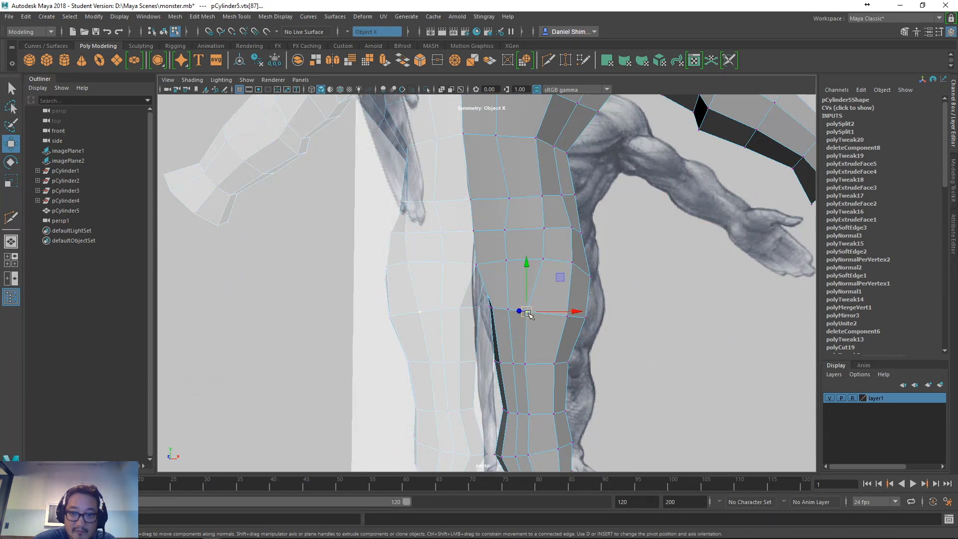
{"action": "left_click_drag", "start_coordinate": [528, 314], "coordinate": [511, 262]}
{"action": "left_click", "coordinate": [508, 260]}
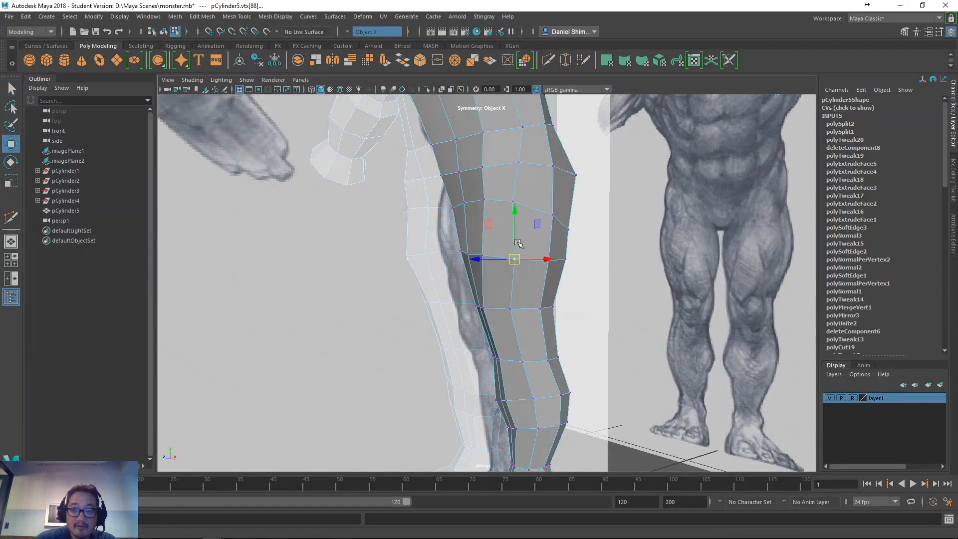
{"action": "key", "text": "q"}
{"action": "left_click", "coordinate": [514, 201]}
{"action": "key", "text": "w"}
{"action": "left_click_drag", "start_coordinate": [515, 202], "coordinate": [513, 274]}
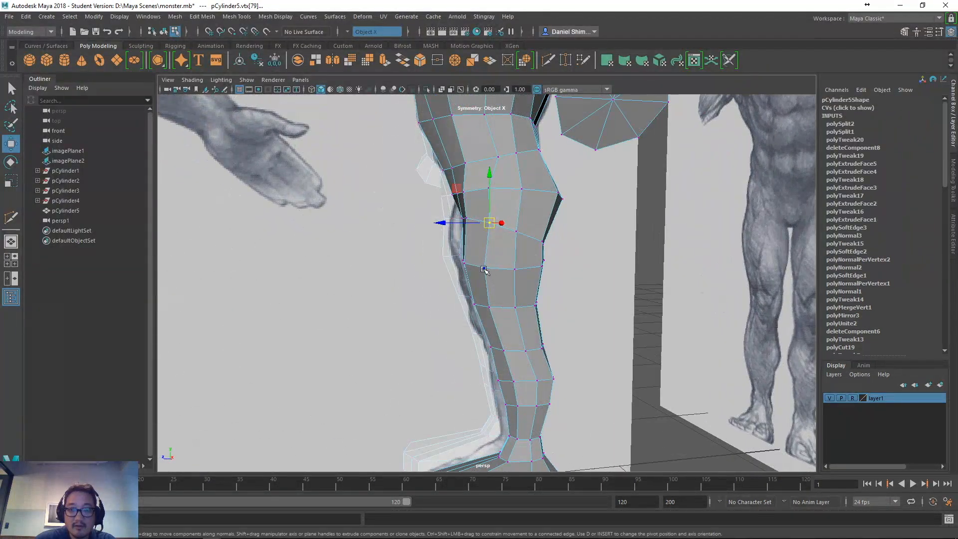
- Adjust the vertices down the lower thigh toward the knee to round the leg's front contour
{"action": "key", "text": "b"}
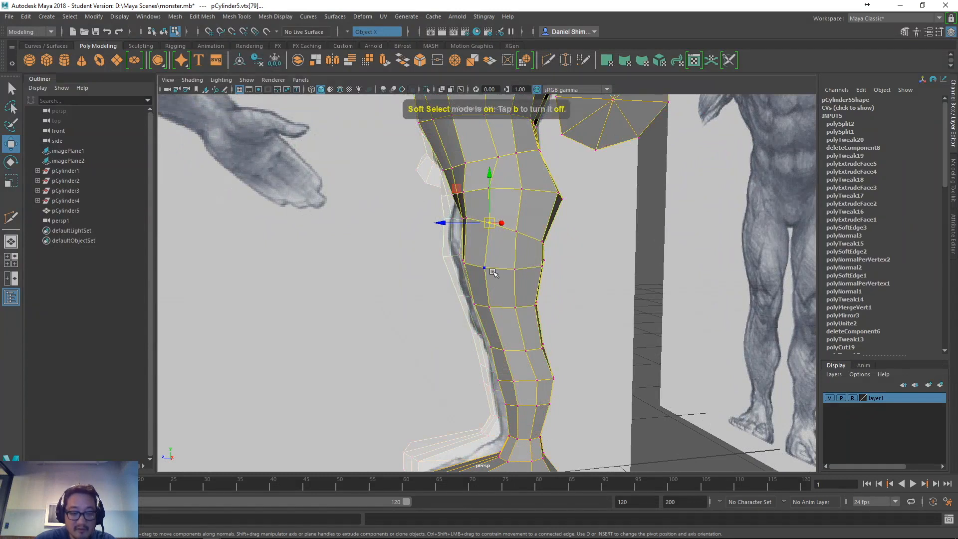
{"action": "left_click_drag", "start_coordinate": [493, 273], "coordinate": [478, 329]}
{"action": "left_click", "coordinate": [525, 296]}
{"action": "key", "text": "q"}
{"action": "left_click", "coordinate": [509, 301]}
{"action": "key", "text": "w"}
{"action": "key", "text": "q"}
{"action": "left_click", "coordinate": [494, 301]}
{"action": "key", "text": "w"}
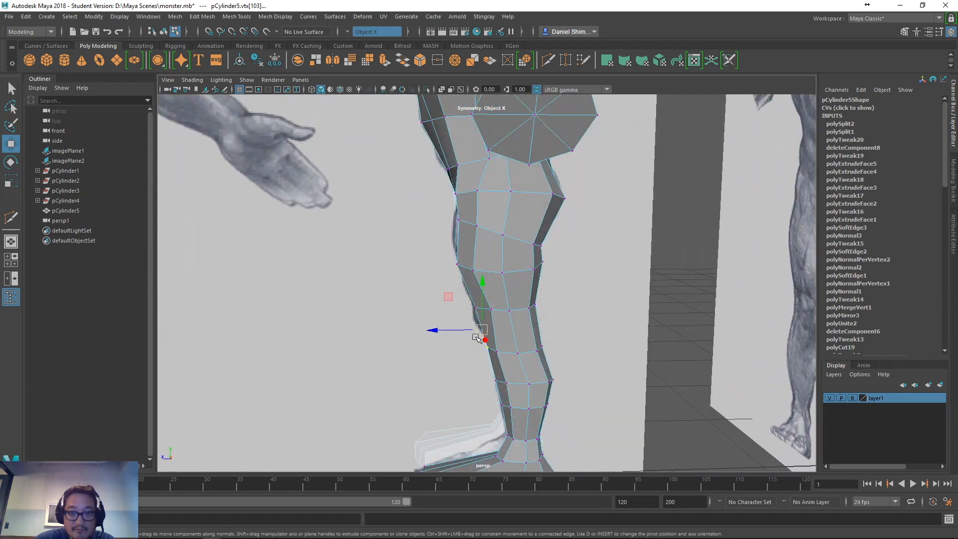
- Try to reposition the vertex at the front of the knee, and undo the change
{"action": "middle_click_drag", "start_coordinate": [477, 338], "coordinate": [474, 359]}
{"action": "key", "text": "ctrl+z"}
{"action": "key", "text": "ctrl+z"}
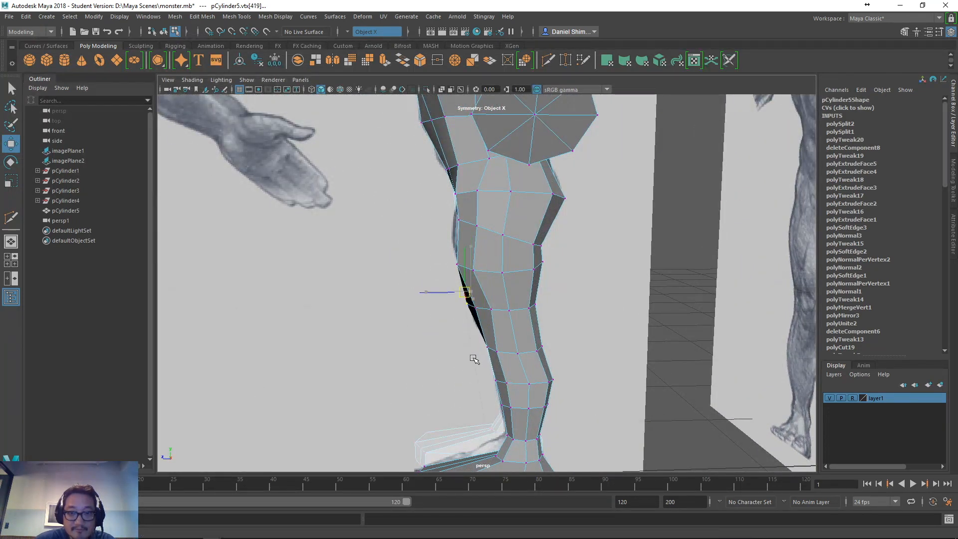
- In the side view, lower the ring of vertices above the knee slightly to follow the reference leg
{"action": "left_click_drag", "start_coordinate": [479, 361], "coordinate": [555, 361], "text": "alt"}
{"action": "key", "text": "space"}
{"action": "key", "text": "3"}
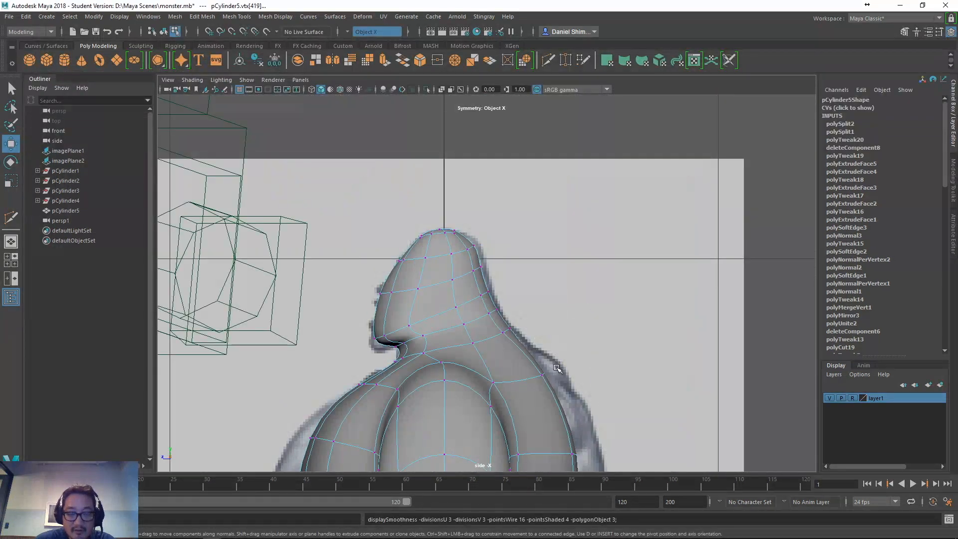
{"action": "key", "text": "f"}
{"action": "key", "text": "1"}
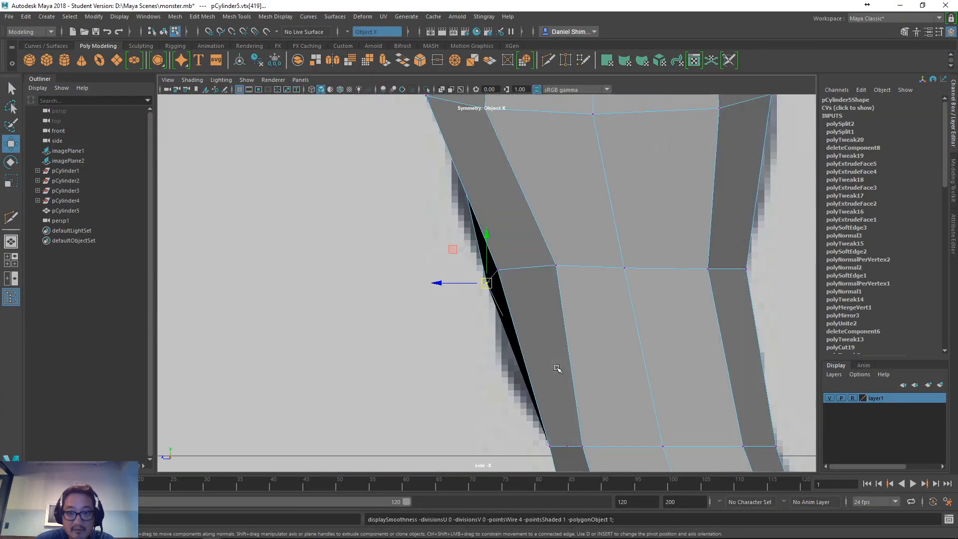
{"action": "key", "text": "a"}
{"action": "key", "text": "4"}
{"action": "key", "text": "f"}
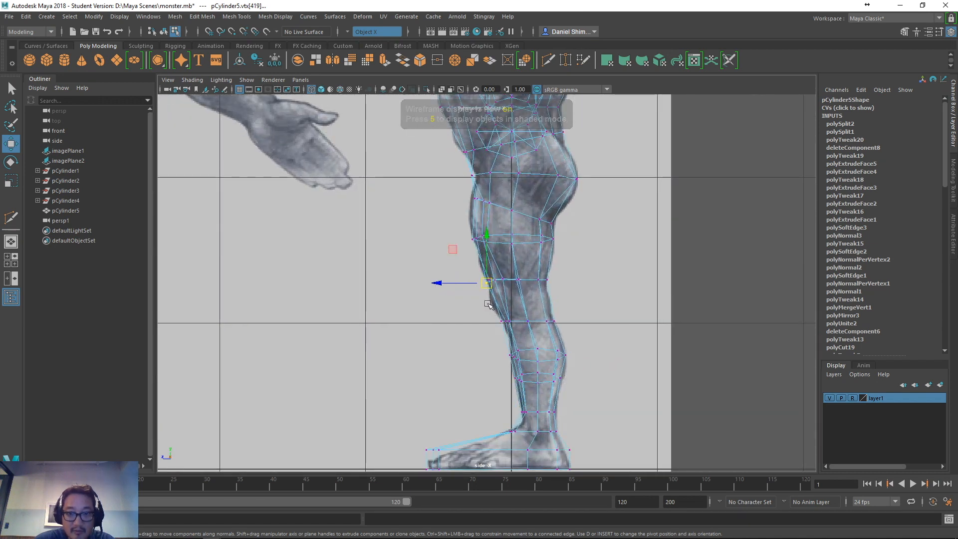
{"action": "double_click", "coordinate": [518, 288]}
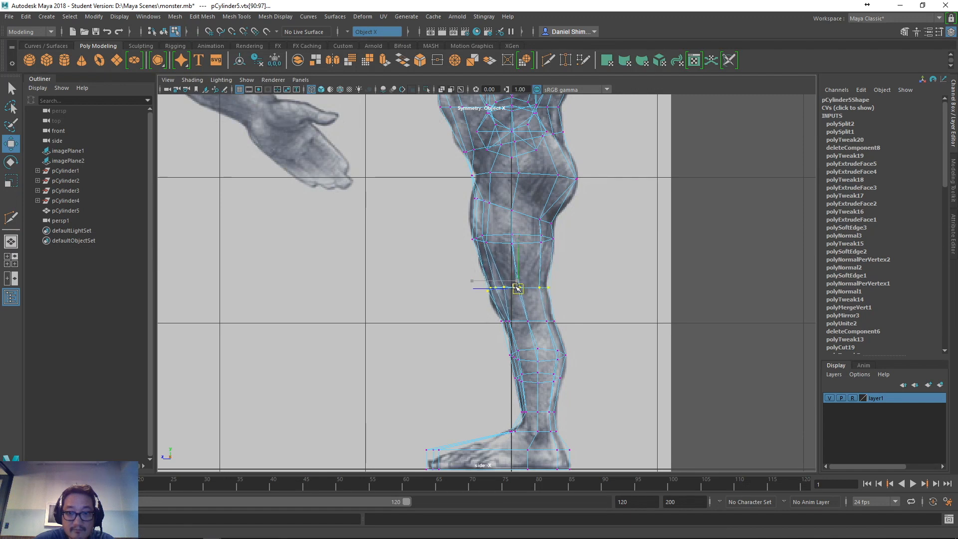
- Raise the ring of vertices at the knee and tilt it so that its front sits lower than its back
{"action": "left_click_drag", "start_coordinate": [485, 310], "coordinate": [567, 330]}
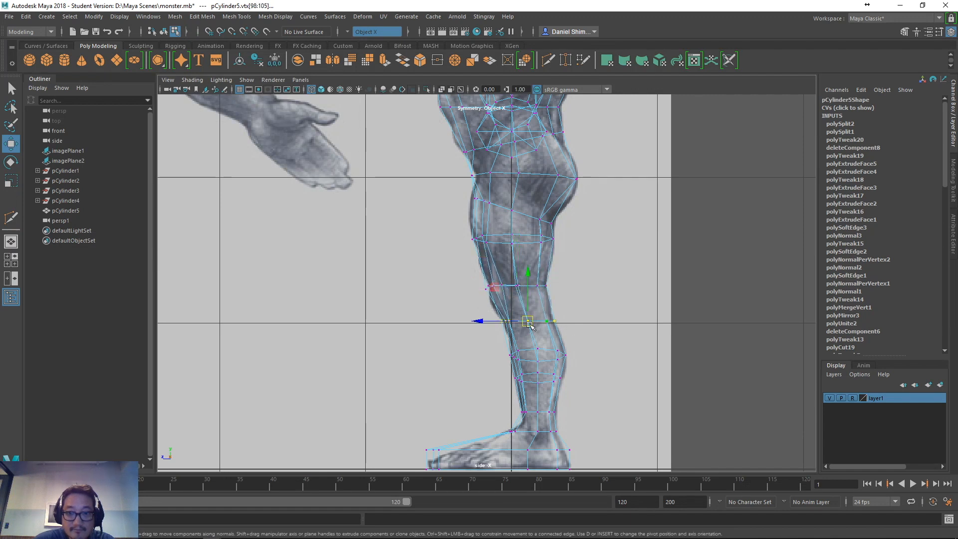
{"action": "key", "text": "e"}
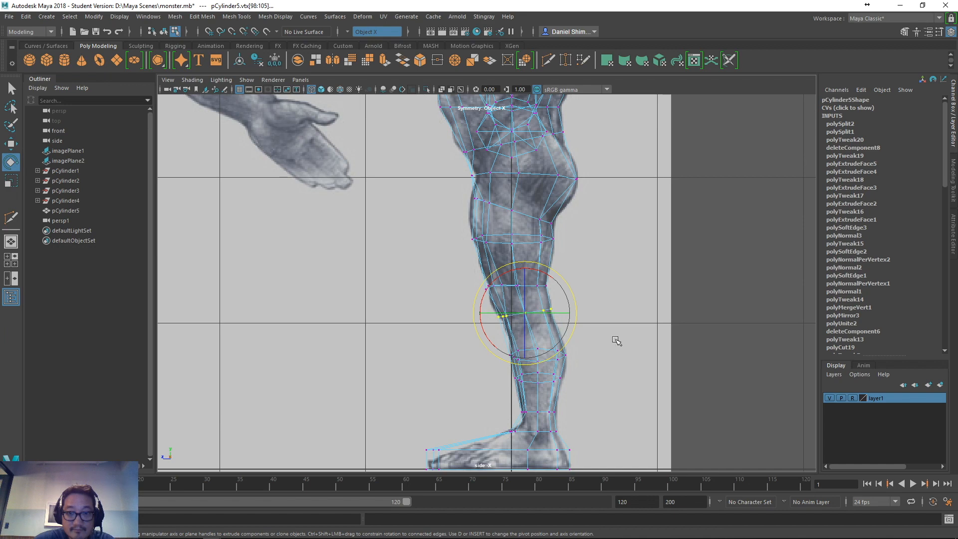
{"action": "key", "text": "q"}
{"action": "key", "text": "space"}
- In the perspective view, adjust the front vertices of the knee and upper shin to round the lower leg
{"action": "left_click_drag", "start_coordinate": [609, 340], "coordinate": [553, 318]}
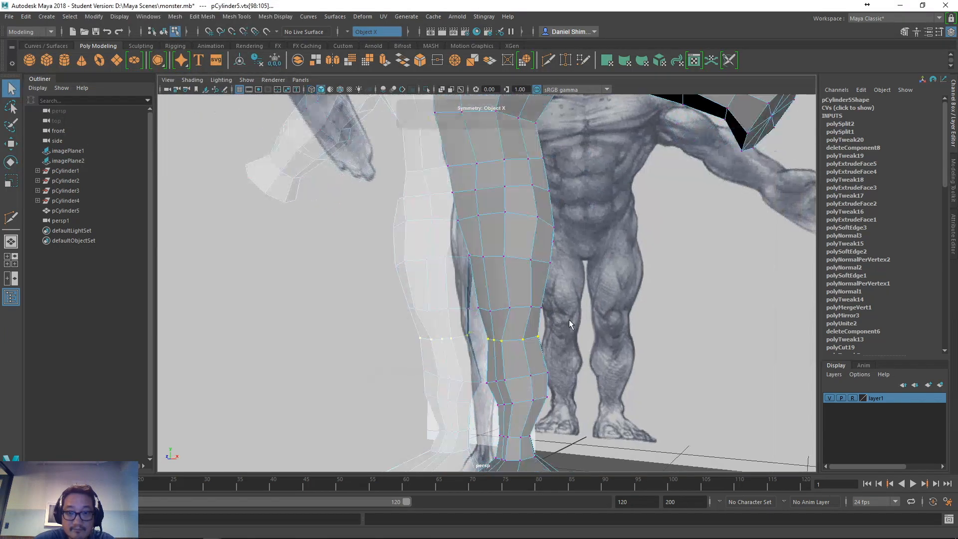
{"action": "mouse_move", "coordinate": [500, 345]}
{"action": "left_mouse_down", "text": "alt"}
{"action": "mouse_move", "coordinate": [543, 352]}
{"action": "mouse_move", "coordinate": [523, 365]}
{"action": "mouse_move", "coordinate": [504, 349]}
{"action": "left_mouse_up", "text": "alt"}
{"action": "left_click", "coordinate": [506, 341]}
{"action": "key", "text": "w"}
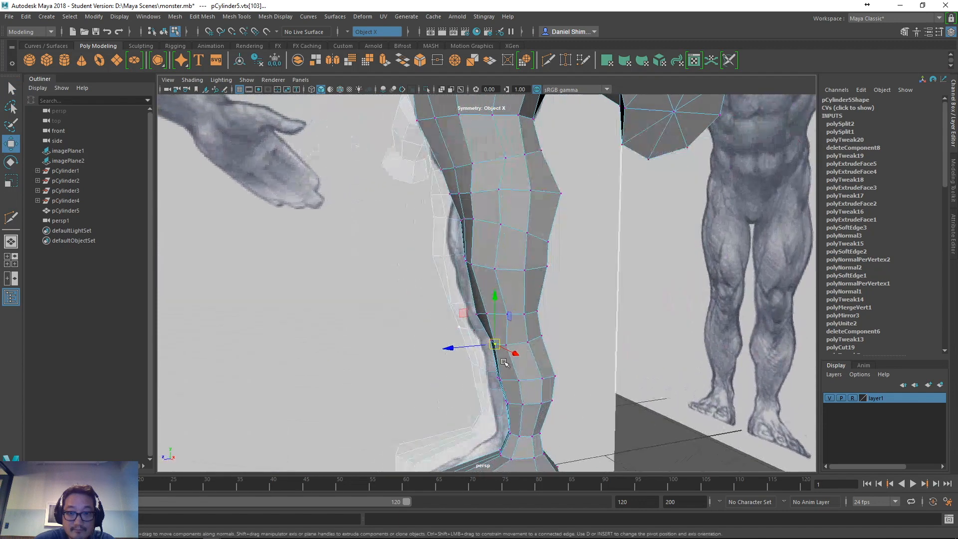
{"action": "left_click", "coordinate": [506, 348]}
{"action": "left_click_drag", "start_coordinate": [512, 347], "coordinate": [504, 382], "text": "alt"}
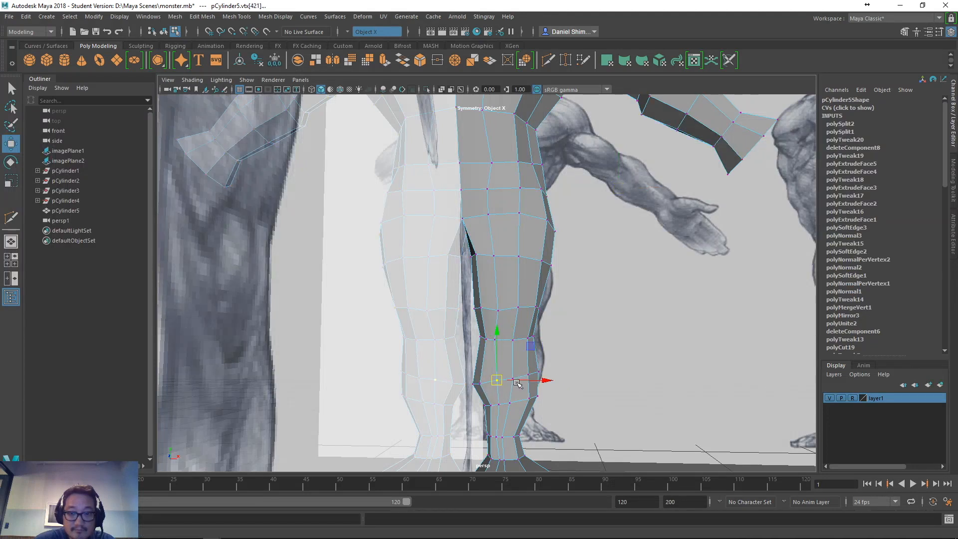
- Adjust the vertices on the front and outer side of the calf to round its contour
{"action": "mouse_move", "coordinate": [504, 385]}
{"action": "left_mouse_down", "text": "alt"}
{"action": "mouse_move", "coordinate": [531, 384]}
{"action": "mouse_move", "coordinate": [519, 384]}
{"action": "left_mouse_up", "text": "alt"}
{"action": "key", "text": "q"}
{"action": "left_click", "coordinate": [533, 379]}
{"action": "key", "text": "w"}
{"action": "left_click_drag", "start_coordinate": [521, 386], "coordinate": [519, 258], "text": "alt"}
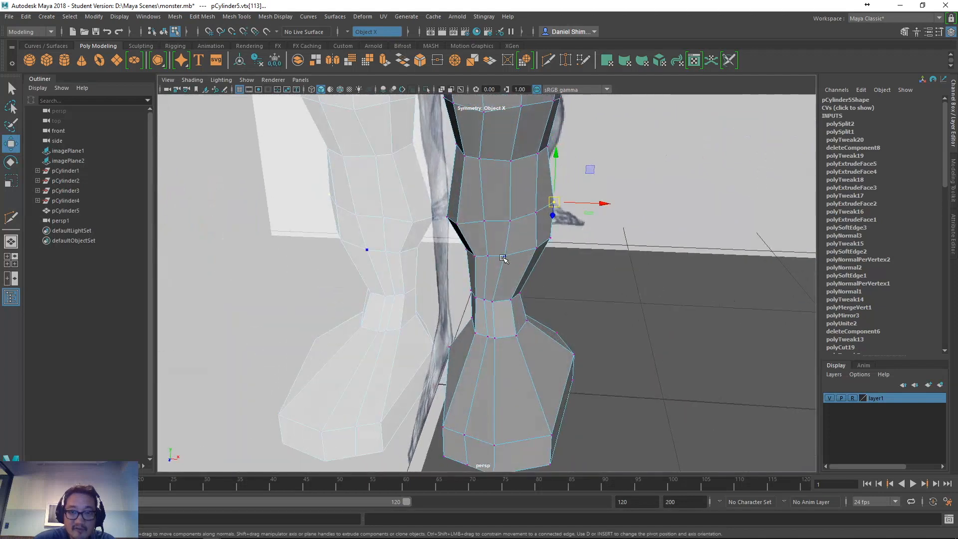
- Reposition the front vertices of the lower calf to even the spacing beside the new edge line
{"action": "left_click", "coordinate": [514, 257]}
{"action": "left_click", "coordinate": [492, 259]}
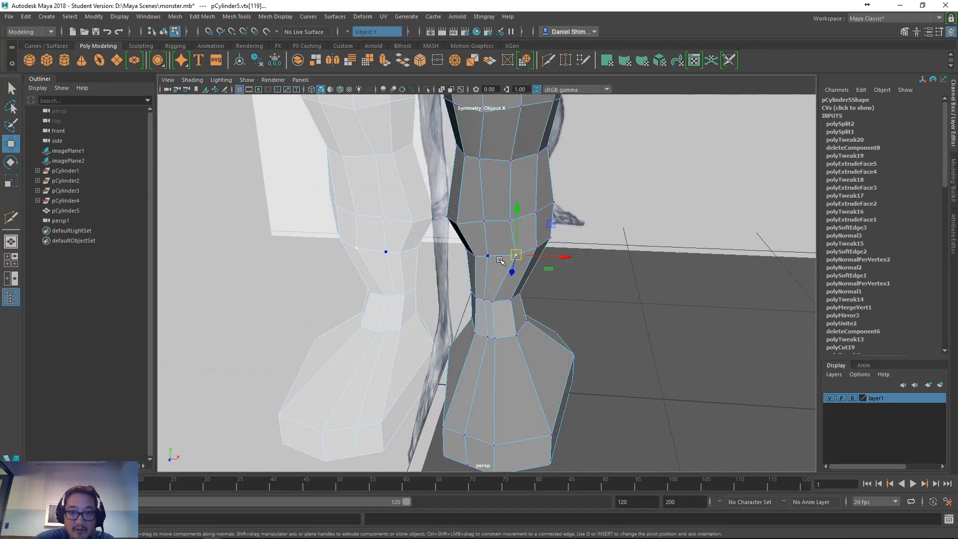
{"action": "left_click_drag", "start_coordinate": [492, 260], "coordinate": [532, 293], "text": "alt"}
{"action": "key", "text": "q"}
{"action": "key", "text": "w"}
- In the front view, shift the ankle vertices to match the reference and space the edge lines evenly across the ankle
{"action": "key", "text": "space"}
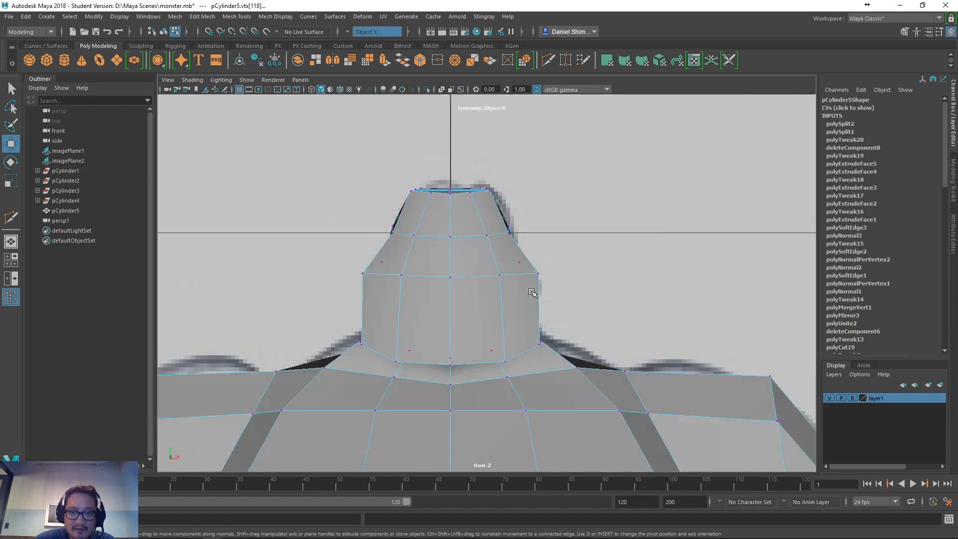
{"action": "key", "text": "3"}
{"action": "key", "text": "1"}
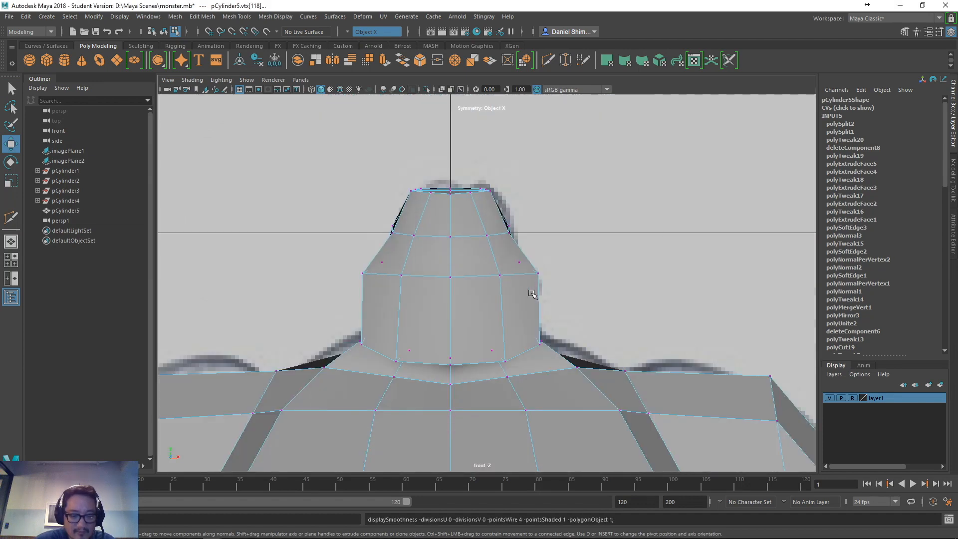
{"action": "key", "text": "f"}
{"action": "key", "text": "4"}
{"action": "scroll", "coordinate": [569, 308], "scroll_direction": "down", "scroll_amount": 9}
{"action": "scroll", "coordinate": [570, 308], "scroll_direction": "up", "scroll_amount": 1}
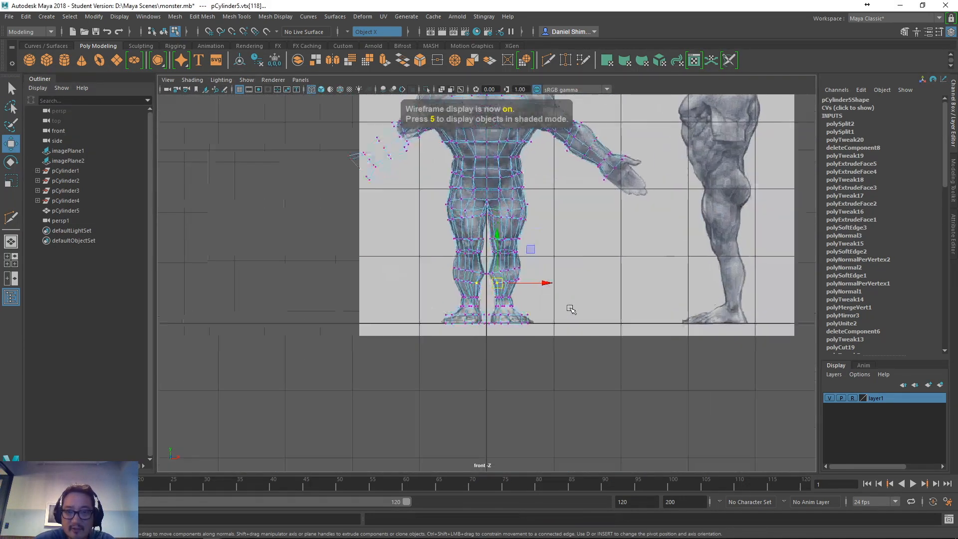
{"action": "scroll", "coordinate": [571, 310], "scroll_direction": "up", "scroll_amount": 5}
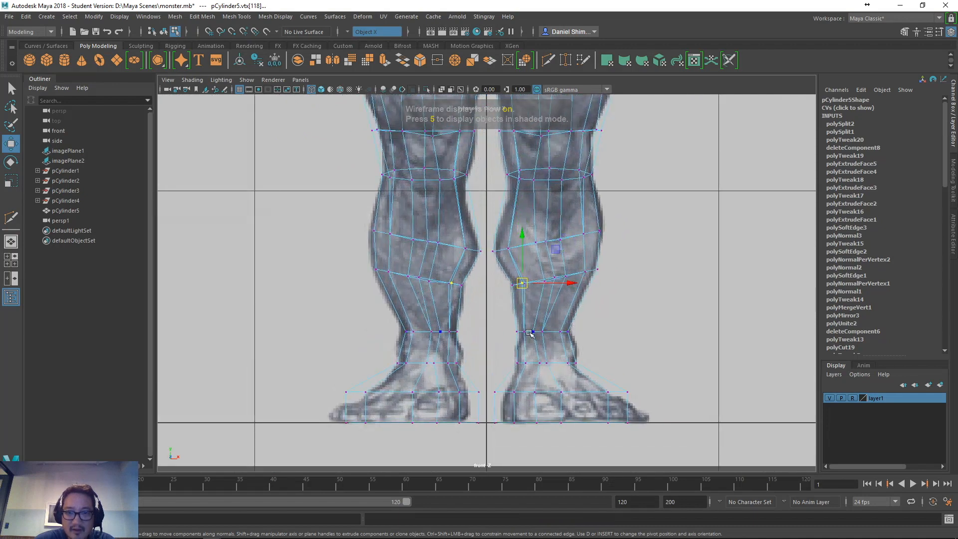
{"action": "left_click", "coordinate": [511, 289]}
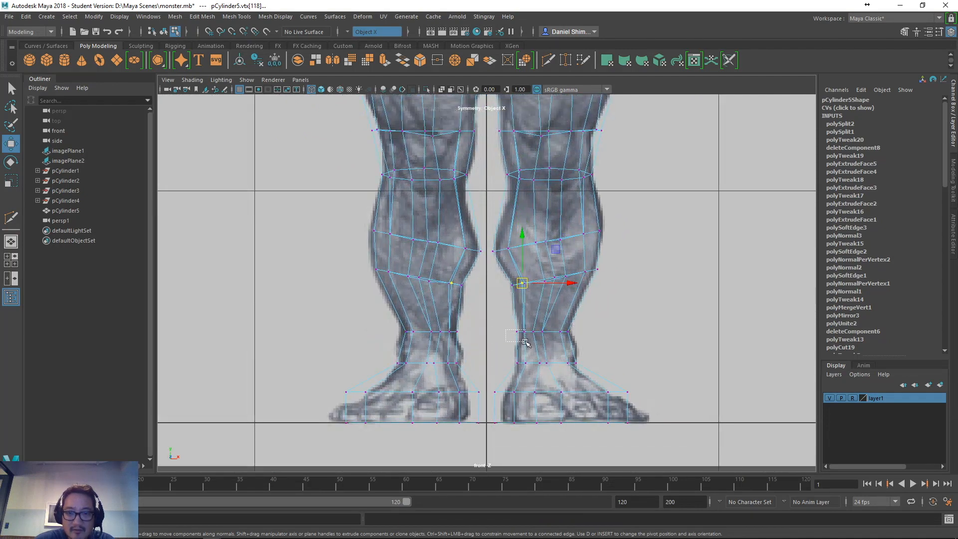
{"action": "left_click_drag", "start_coordinate": [525, 342], "coordinate": [530, 343]}
{"action": "key", "text": "5"}
{"action": "key", "text": "q"}
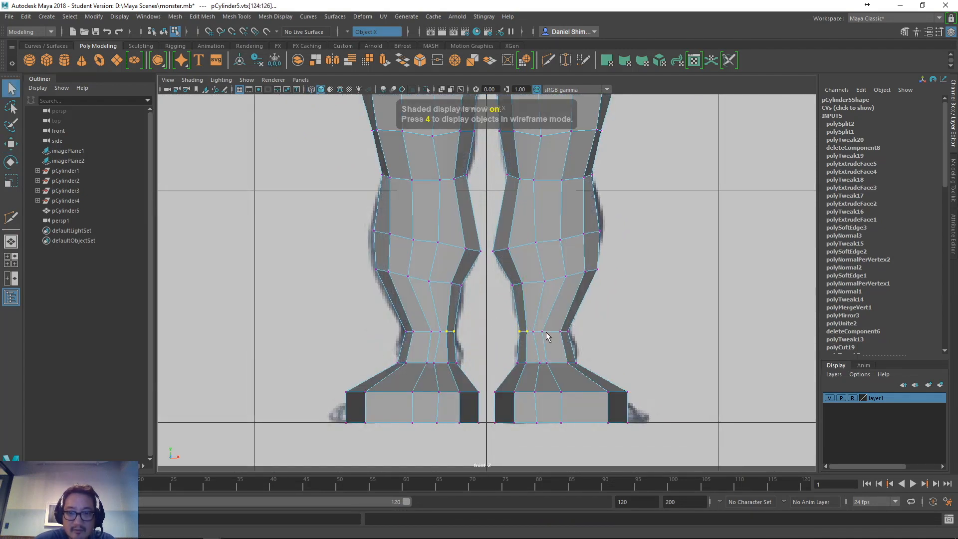
{"action": "key", "text": "w"}
{"action": "left_click_drag", "start_coordinate": [534, 336], "coordinate": [494, 434]}
- In the perspective view, adjust the vertices around the ankle base where the leg meets the foot
{"action": "key", "text": "space"}
{"action": "key", "text": "w"}
{"action": "key", "text": "q"}
{"action": "key", "text": "w"}
{"action": "key", "text": "q"}
{"action": "left_click", "coordinate": [483, 346]}
{"action": "key", "text": "w"}
{"action": "left_click", "coordinate": [527, 322]}
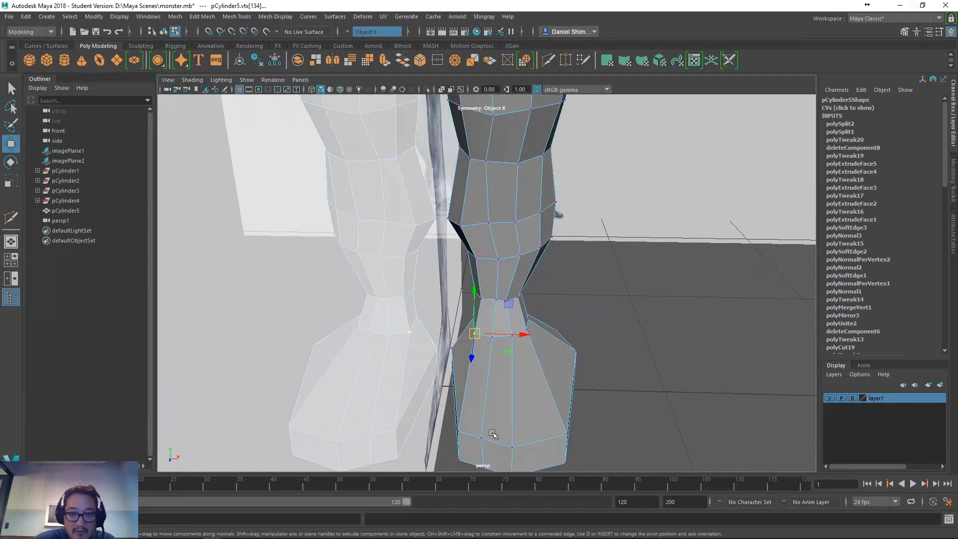
- Reposition the upper and lower vertices at the middle of the toe edge to align and flatten the foot's front
{"action": "left_click", "coordinate": [511, 448]}
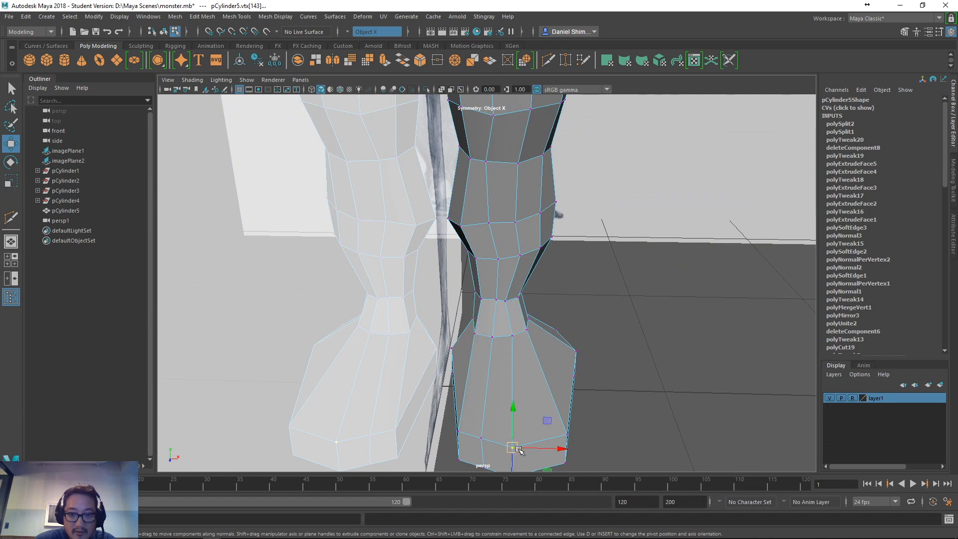
{"action": "left_click_drag", "start_coordinate": [592, 416], "coordinate": [478, 396], "text": "alt"}
{"action": "left_click_drag", "start_coordinate": [472, 442], "coordinate": [474, 438]}
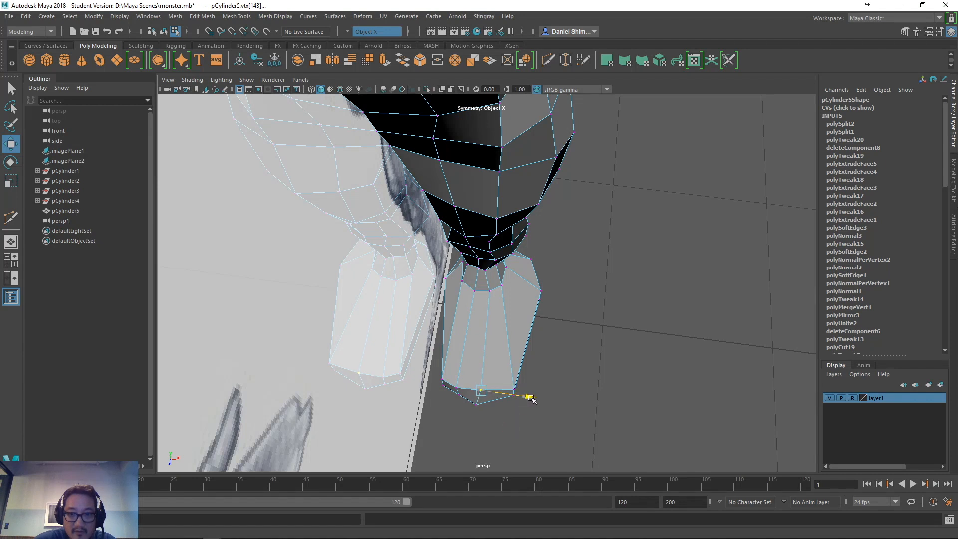
{"action": "key", "text": "q"}
{"action": "key", "text": "w"}
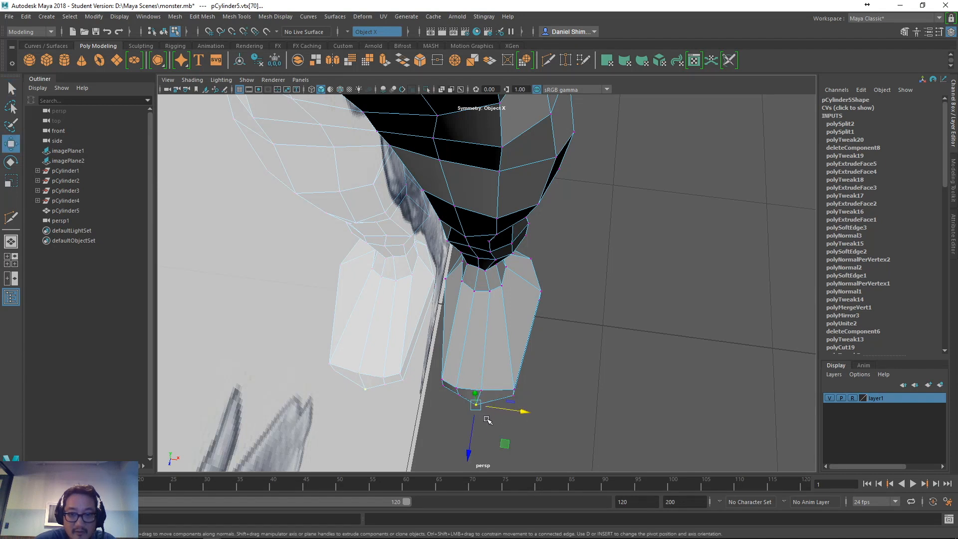
{"action": "mouse_move", "coordinate": [474, 428]}
{"action": "left_mouse_down"}
{"action": "mouse_move", "coordinate": [528, 407]}
{"action": "mouse_move", "coordinate": [474, 421]}
{"action": "left_mouse_up"}
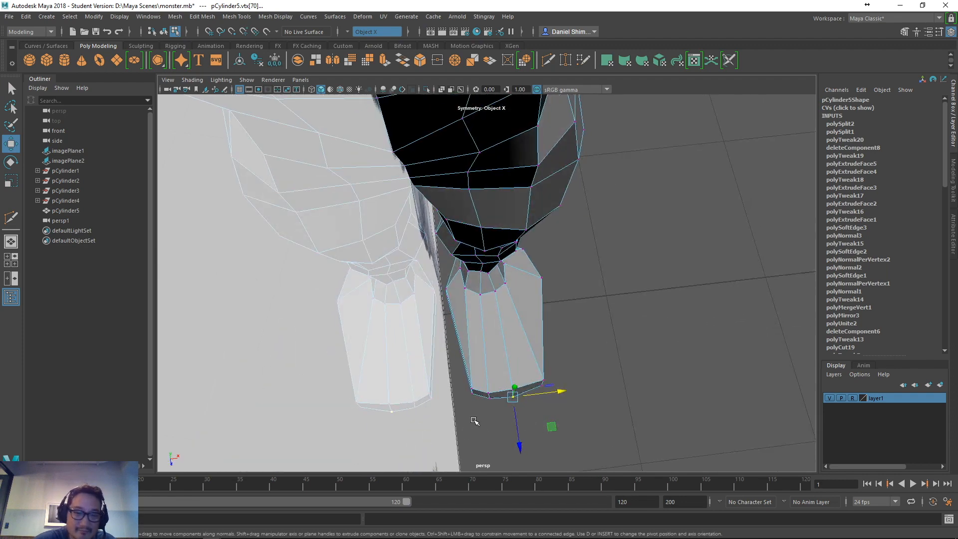
- Adjust the inner toe-edge vertices and pull the outer front corner back and outward to widen and curve the foot's front
{"action": "left_click_drag", "start_coordinate": [486, 380], "coordinate": [508, 389]}
{"action": "key", "text": "q"}
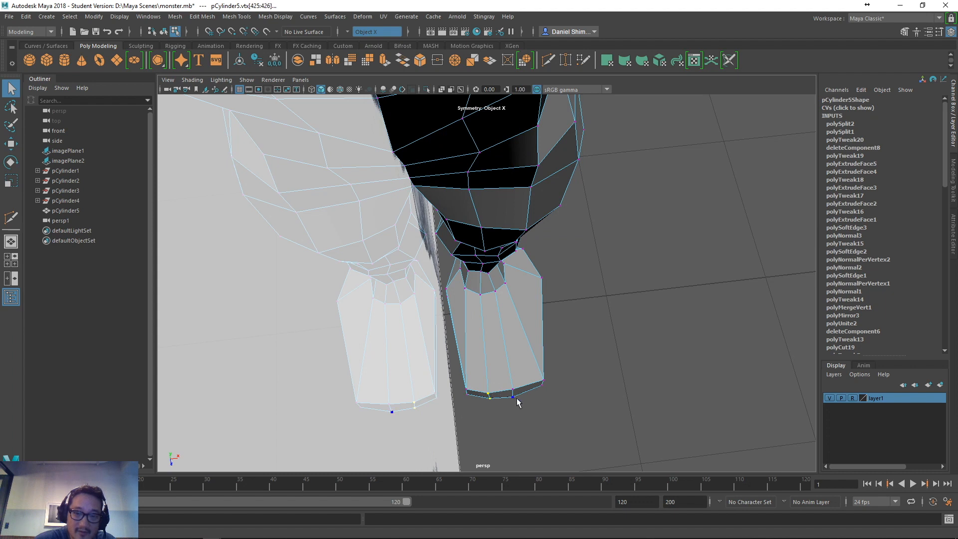
{"action": "key", "text": "w"}
{"action": "key", "text": "q"}
{"action": "mouse_move", "coordinate": [562, 405]}
{"action": "left_mouse_down"}
{"action": "mouse_move", "coordinate": [539, 394]}
{"action": "mouse_move", "coordinate": [548, 415]}
{"action": "mouse_move", "coordinate": [547, 407]}
{"action": "left_mouse_up"}
{"action": "key", "text": "w"}
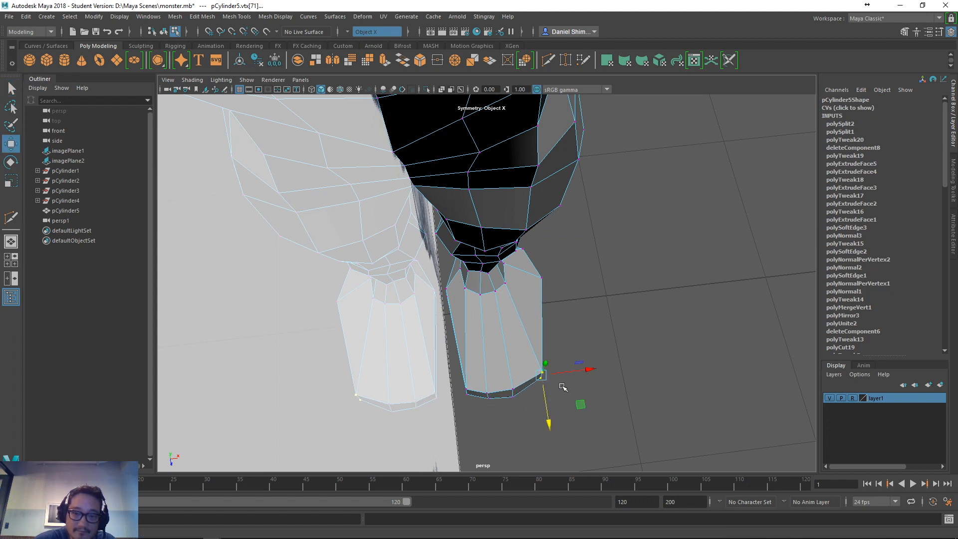
{"action": "left_click_drag", "start_coordinate": [571, 372], "coordinate": [579, 371]}
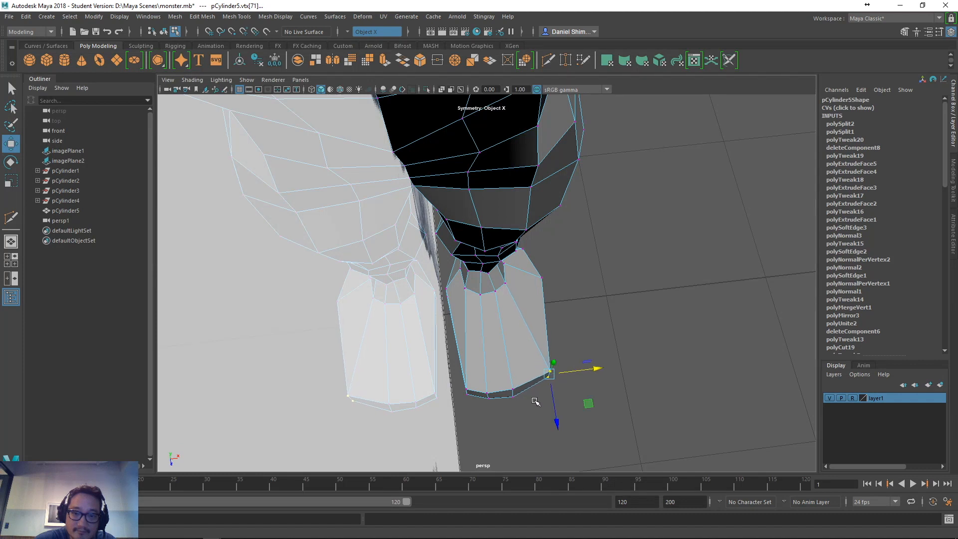
- Adjust the vertices along the outer side of the foot to smooth its outline
{"action": "left_click", "coordinate": [513, 390]}
{"action": "left_click_drag", "start_coordinate": [551, 423], "coordinate": [547, 372], "text": "alt"}
{"action": "left_click_drag", "start_coordinate": [521, 311], "coordinate": [521, 312]}
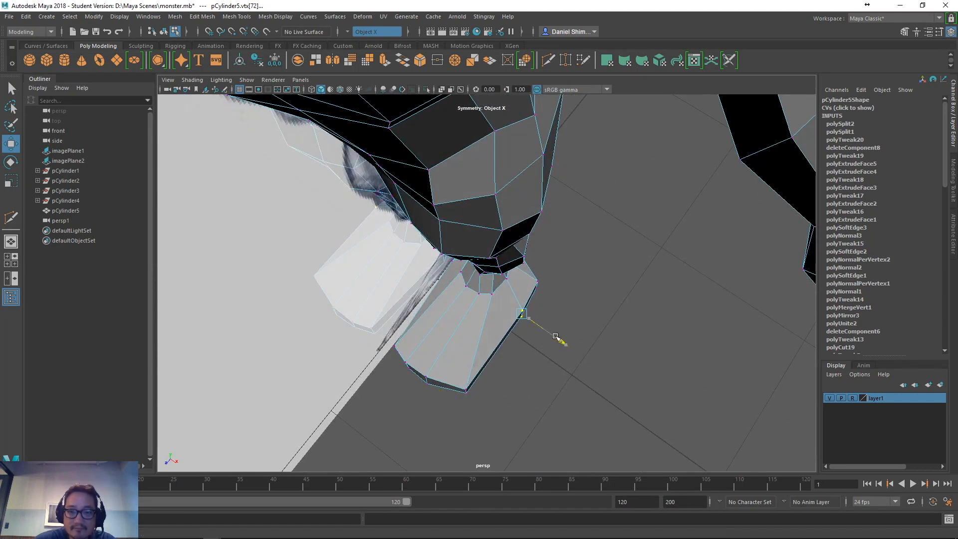
{"action": "left_click_drag", "start_coordinate": [549, 367], "coordinate": [480, 361], "text": "alt"}
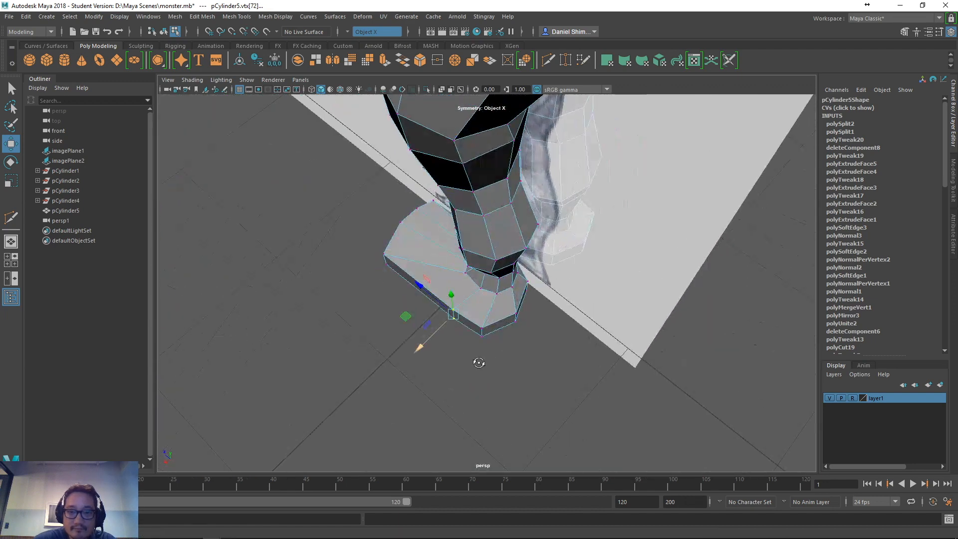
{"action": "left_click_drag", "start_coordinate": [471, 326], "coordinate": [543, 316]}
{"action": "key", "text": "q"}
{"action": "key", "text": "w"}
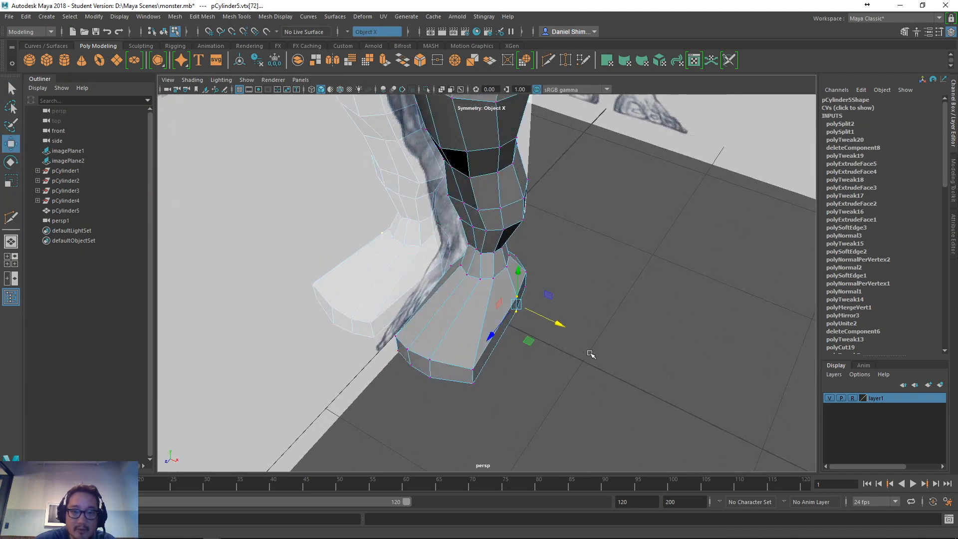
- Adjust the vertices along the foot's front toe edge to refine its curve, then clear the selection
{"action": "left_click", "coordinate": [553, 354]}
{"action": "left_click_drag", "start_coordinate": [553, 354], "coordinate": [507, 387], "text": "alt"}
{"action": "left_click_drag", "start_coordinate": [490, 355], "coordinate": [467, 381]}
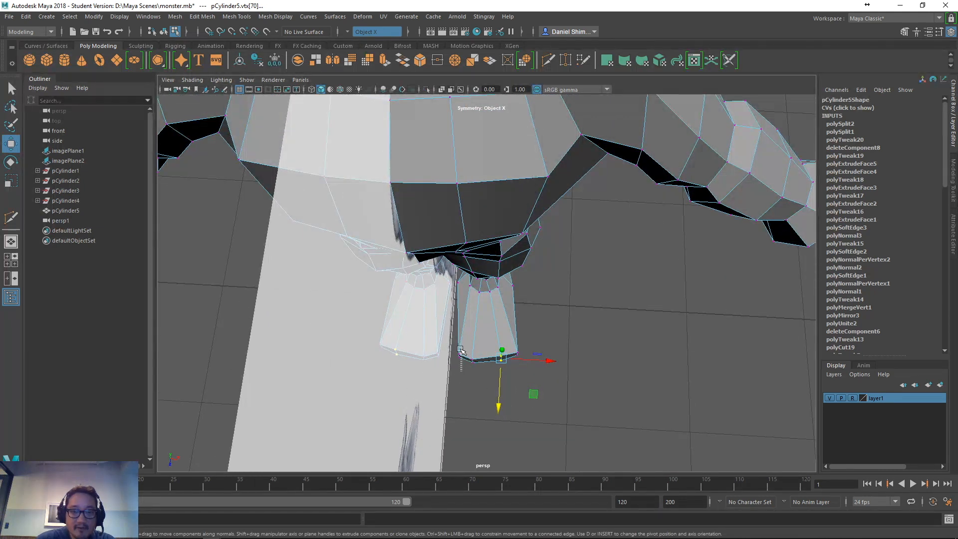
{"action": "mouse_move", "coordinate": [460, 377]}
{"action": "left_mouse_down"}
{"action": "mouse_move", "coordinate": [537, 384]}
{"action": "mouse_move", "coordinate": [481, 391]}
{"action": "mouse_move", "coordinate": [454, 380]}
{"action": "mouse_move", "coordinate": [499, 405]}
{"action": "mouse_move", "coordinate": [489, 359]}
{"action": "mouse_move", "coordinate": [463, 334]}
{"action": "mouse_move", "coordinate": [452, 362]}
{"action": "left_mouse_up"}
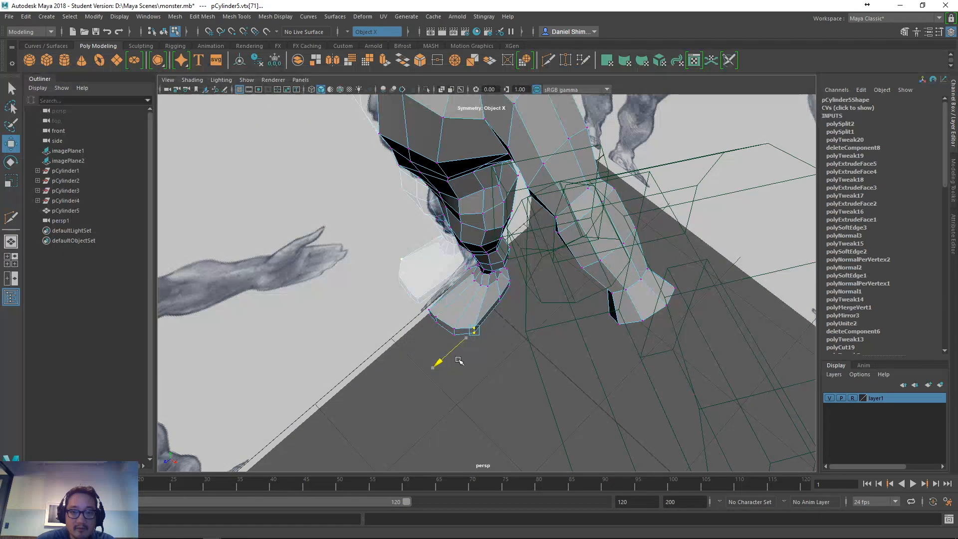
{"action": "left_click_drag", "start_coordinate": [517, 369], "coordinate": [623, 372], "text": "alt"}
{"action": "left_click", "coordinate": [565, 379]}
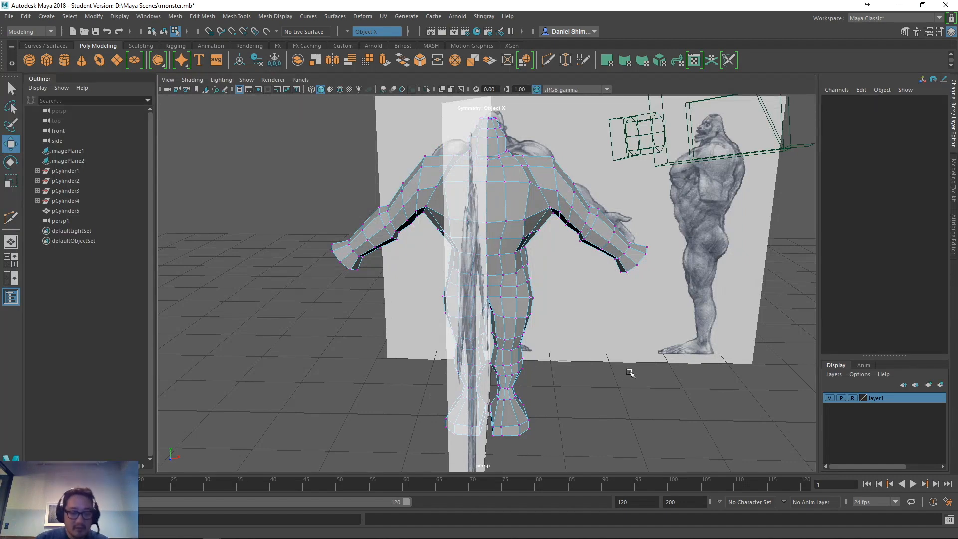
- Switch the body mesh to face selection and select all the triangular cap faces at the wrist end of the arm
{"action": "left_click_drag", "start_coordinate": [699, 350], "coordinate": [634, 303], "text": "alt"}
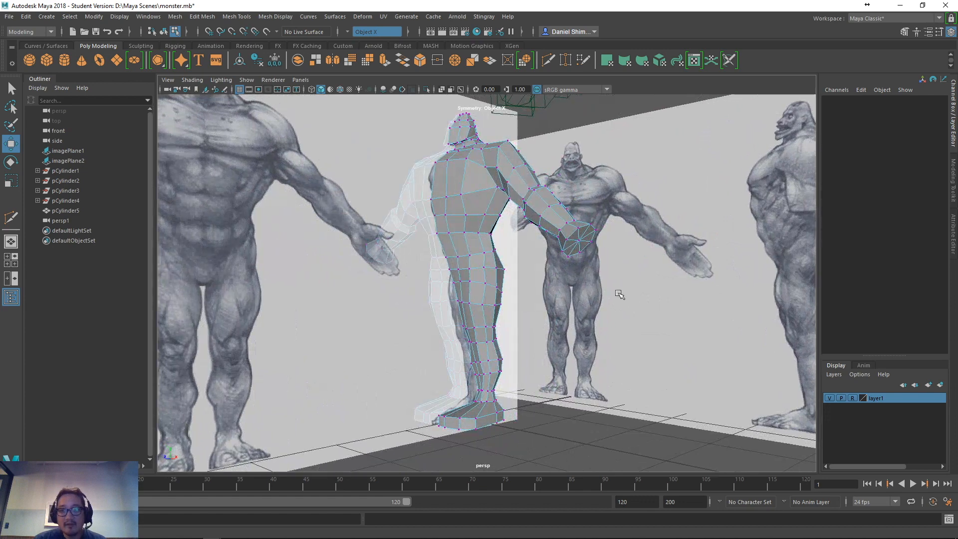
{"action": "left_click", "coordinate": [581, 240]}
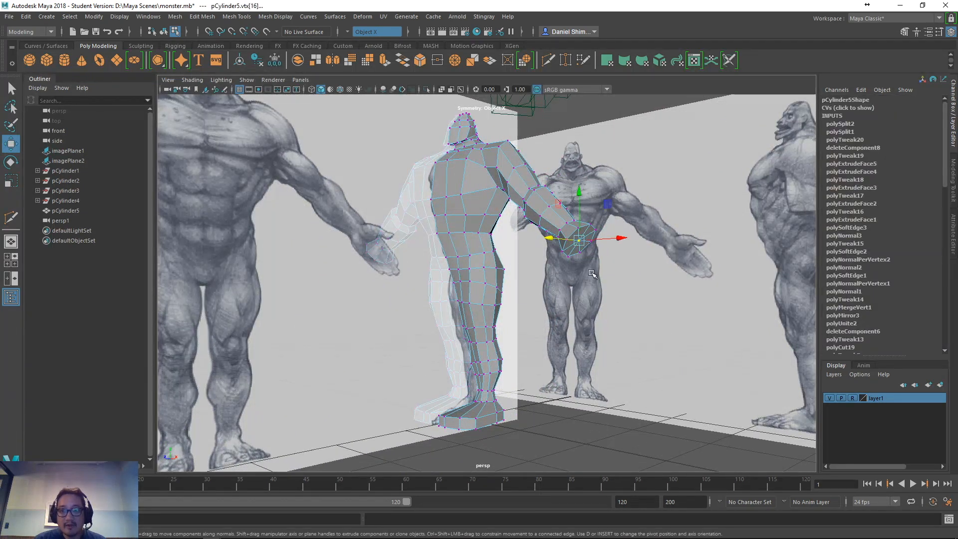
{"action": "left_click_drag", "start_coordinate": [589, 272], "coordinate": [530, 261], "text": "alt"}
{"action": "key", "text": "space"}
{"action": "right_click_drag", "start_coordinate": [530, 261], "coordinate": [534, 252]}
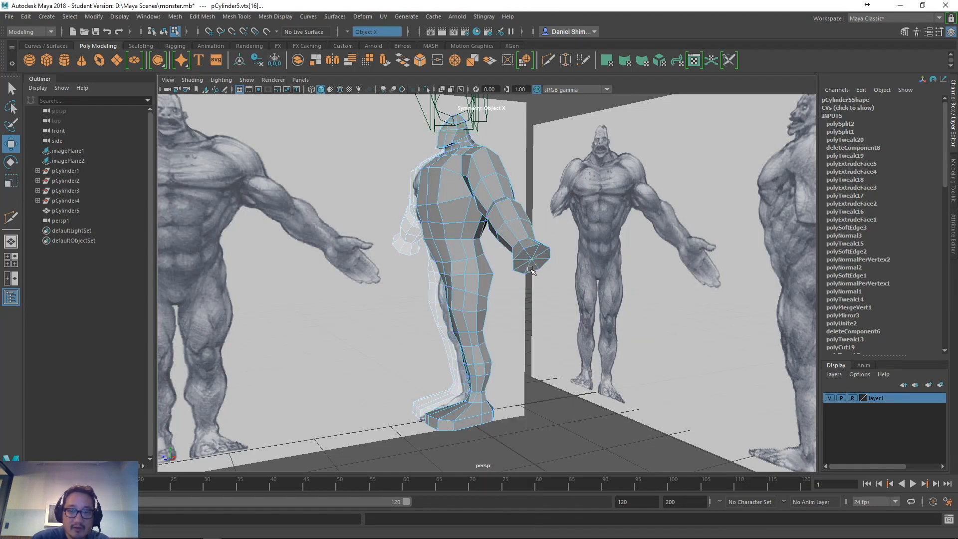
{"action": "left_click", "coordinate": [533, 267]}
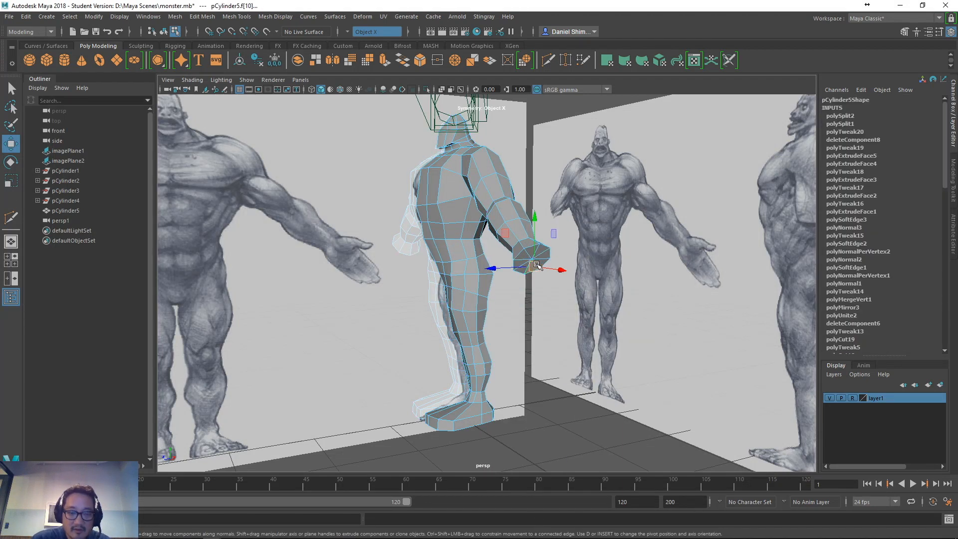
{"action": "scroll", "coordinate": [541, 267], "scroll_direction": "up", "scroll_amount": 5}
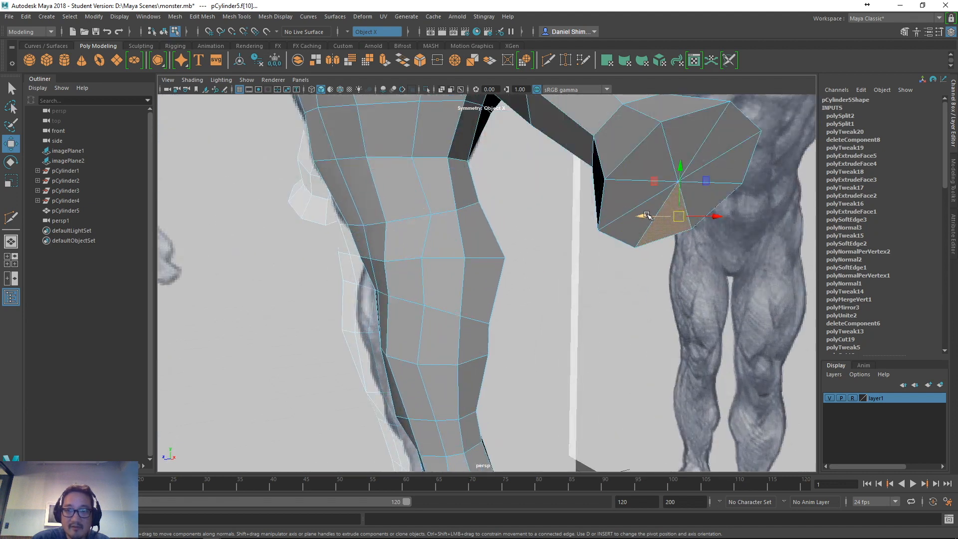
{"action": "key", "text": "q"}
{"action": "left_click", "coordinate": [644, 219], "text": "shift"}
{"action": "left_click", "coordinate": [642, 177], "text": "shift"}
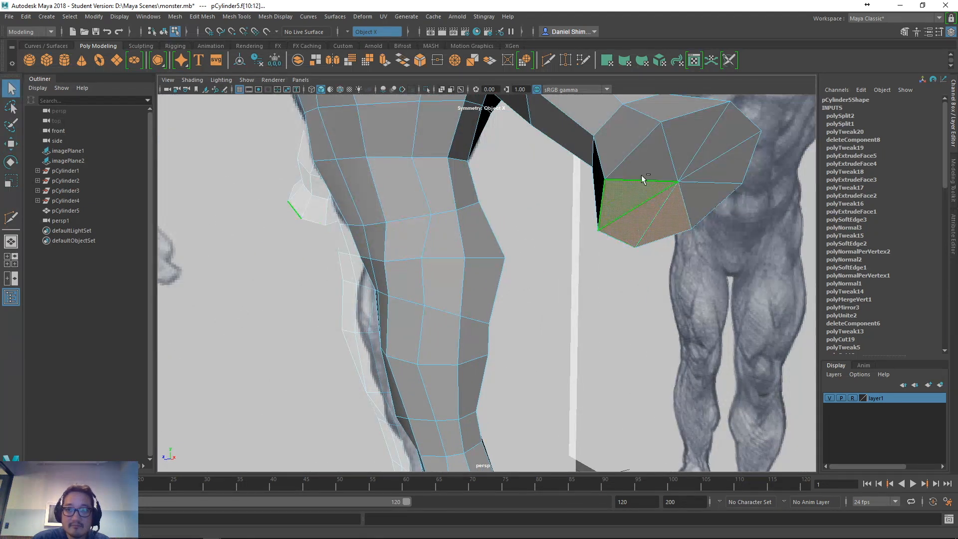
{"action": "left_click", "coordinate": [685, 142], "text": "shift"}
{"action": "left_click", "coordinate": [715, 152], "text": "shift"}
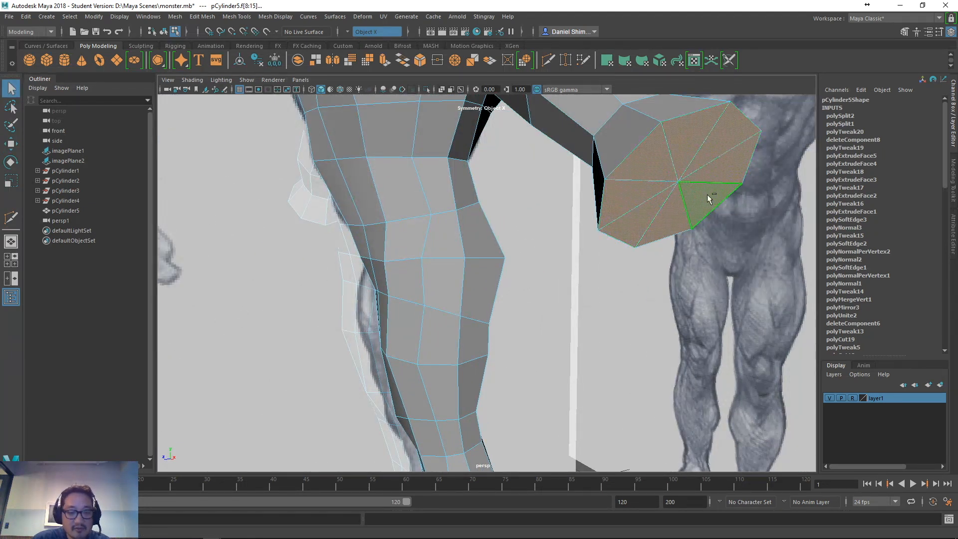
- Try to extrude the wrist cap faces outward with a Local Translate Z of 0.218 and compare with the hand reference in the front view
{"action": "key", "text": "ctrl+e"}
{"action": "scroll", "coordinate": [671, 233], "scroll_direction": "down", "scroll_amount": 3}
{"action": "left_click_drag", "start_coordinate": [630, 248], "coordinate": [647, 277]}
{"action": "left_click_drag", "start_coordinate": [582, 289], "coordinate": [634, 300], "text": "alt"}
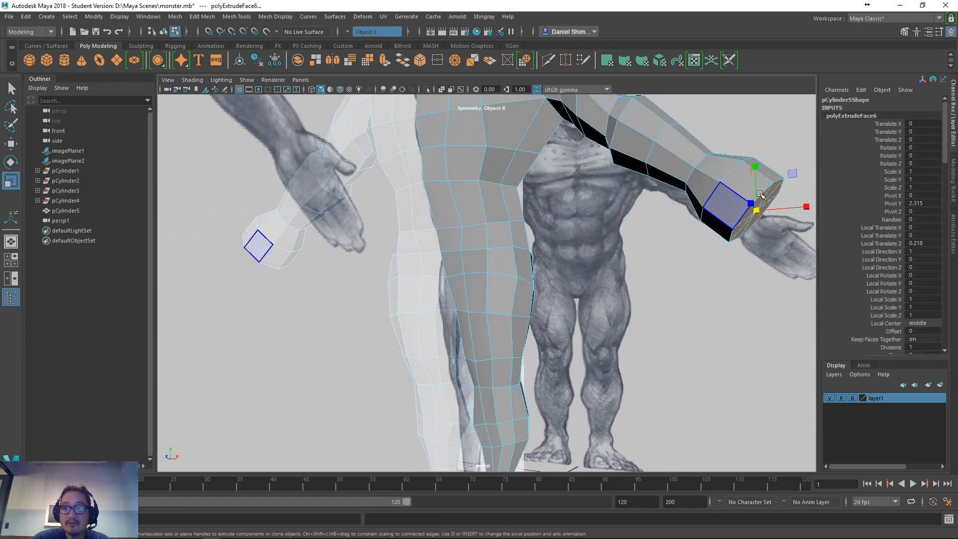
{"action": "key", "text": "space"}
{"action": "left_click_drag", "start_coordinate": [775, 208], "coordinate": [807, 212]}
{"action": "key", "text": "space"}
{"action": "left_click_drag", "start_coordinate": [552, 230], "coordinate": [553, 259]}
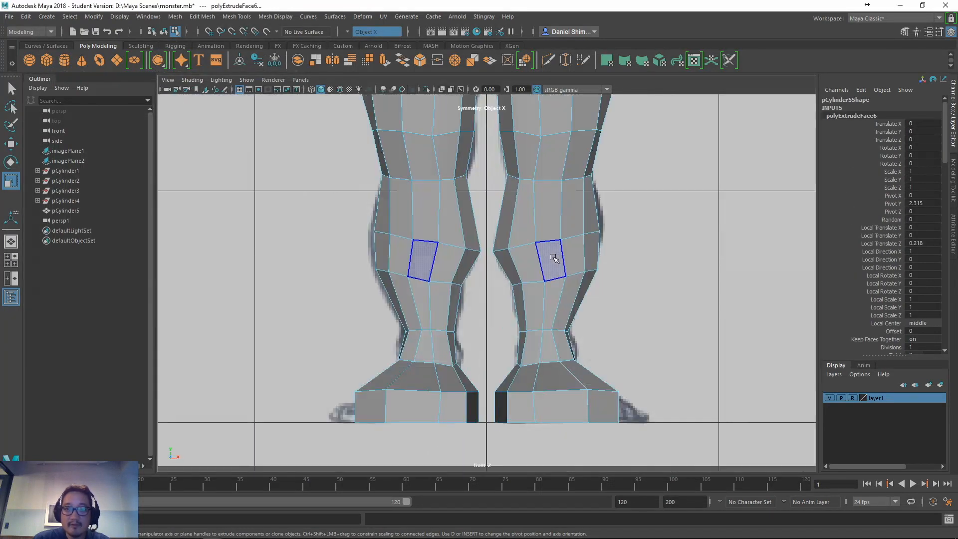
{"action": "scroll", "coordinate": [554, 258], "scroll_direction": "down", "scroll_amount": 10}
{"action": "scroll", "coordinate": [604, 244], "scroll_direction": "up", "scroll_amount": 2}
{"action": "scroll", "coordinate": [606, 247], "scroll_direction": "up", "scroll_amount": 3}
{"action": "scroll", "coordinate": [513, 306], "scroll_direction": "down", "scroll_amount": 2}
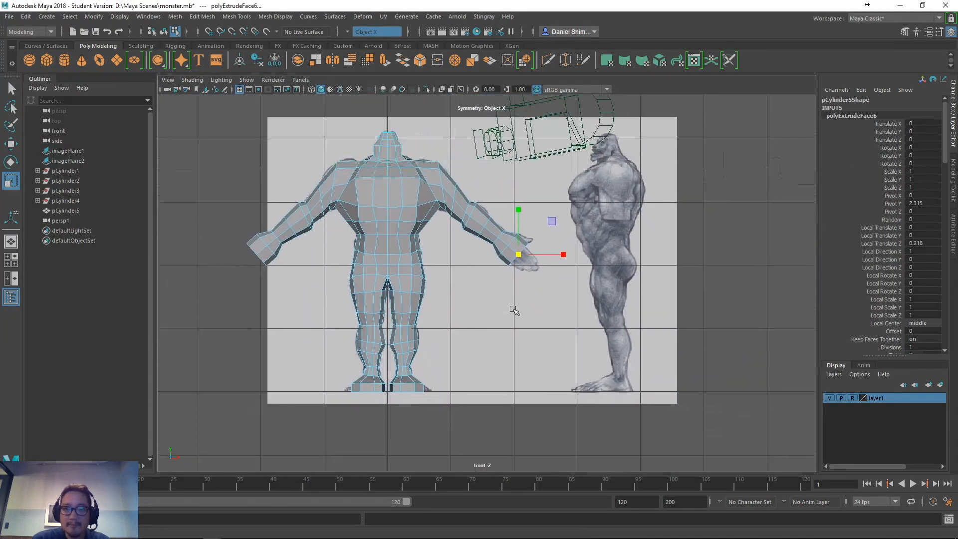
{"action": "scroll", "coordinate": [520, 304], "scroll_direction": "up", "scroll_amount": 6}
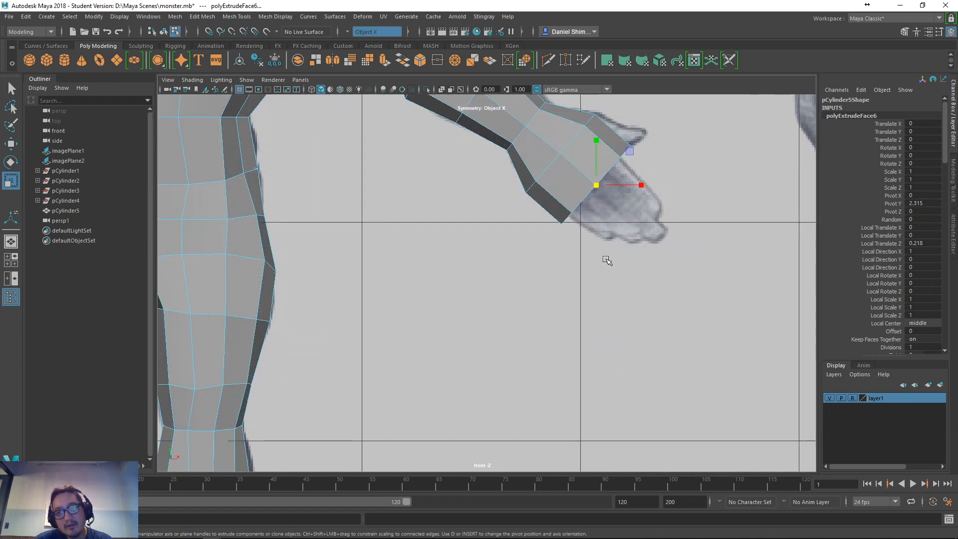
- Undo the outward offset of the wrist extrusion and return to the perspective view
{"action": "key", "text": "ctrl+z"}
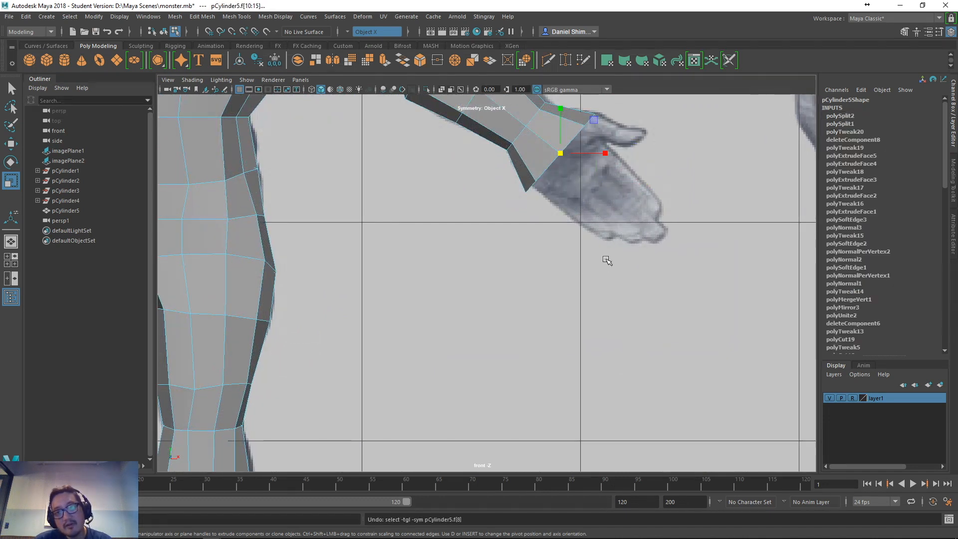
{"action": "key", "text": "ctrl+y"}
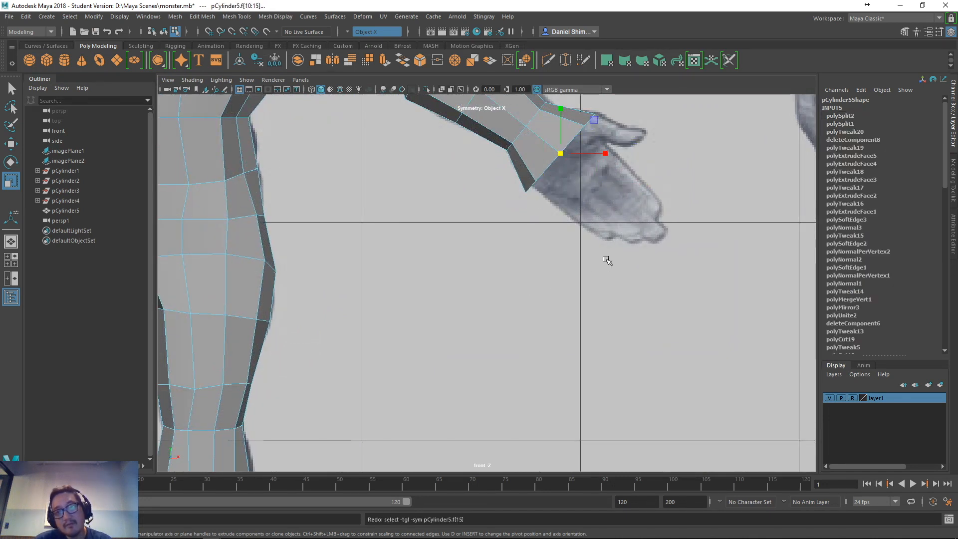
{"action": "key", "text": "shift+z"}
{"action": "key", "text": "ctrl+z"}
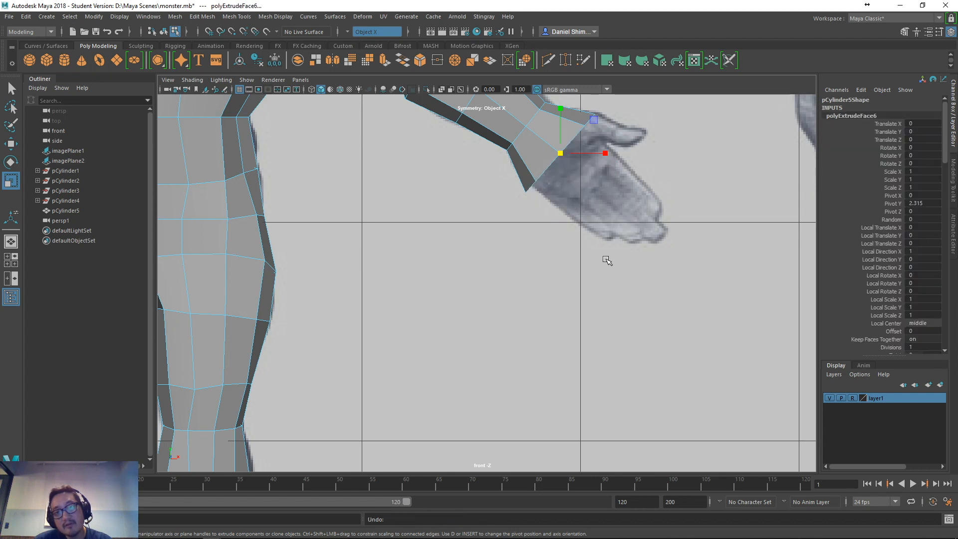
{"action": "key", "text": "space"}
{"action": "left_click_drag", "start_coordinate": [604, 227], "coordinate": [605, 193]}
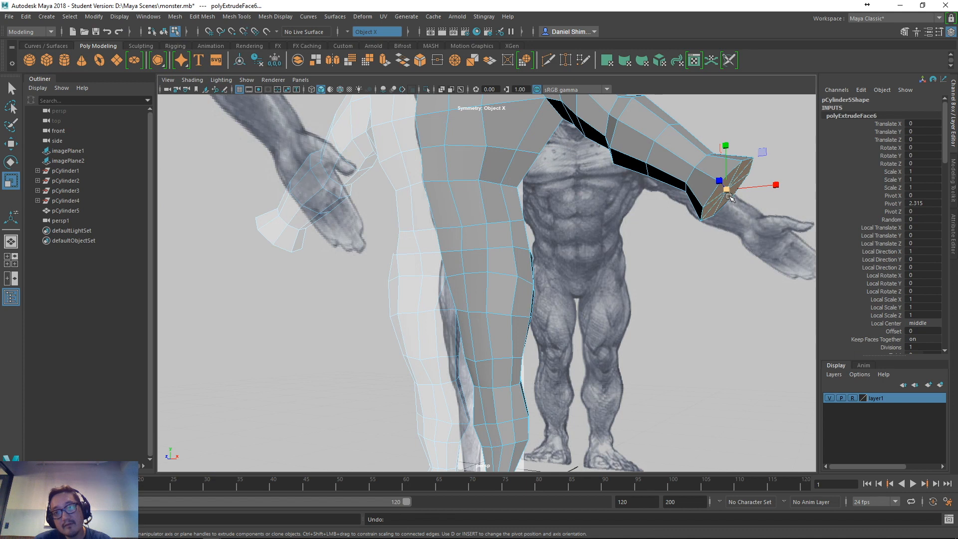
- Try moving the extruded wrist faces outward along X, then undo the move and the extrusion, keeping the cap faces selected
{"action": "key", "text": "w"}
{"action": "left_click_drag", "start_coordinate": [765, 188], "coordinate": [790, 196]}
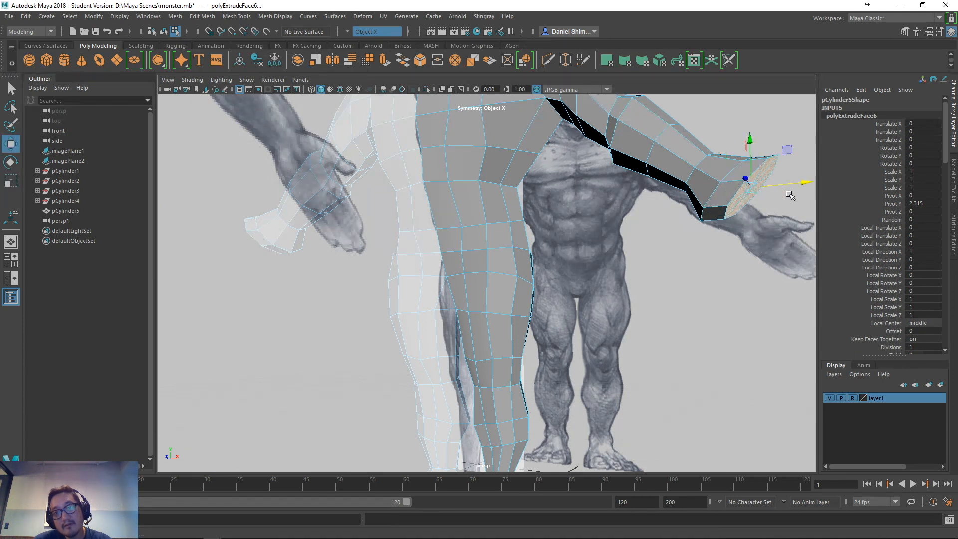
{"action": "key", "text": "ctrl+z"}
{"action": "key", "text": "ctrl+z"}
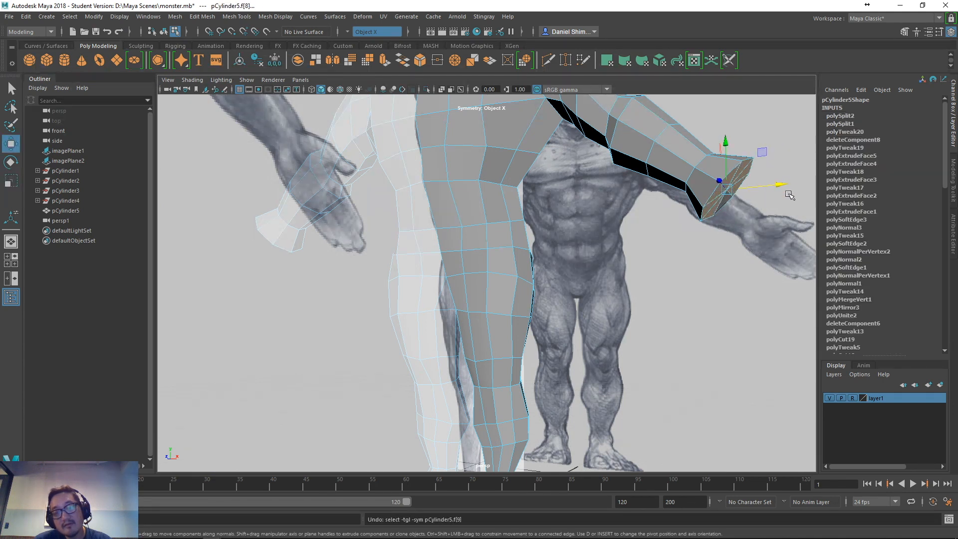
{"action": "key", "text": "shift+z"}
- Extrude the wrist cap faces outward with a Local Translate Z of 0.156 and scale them down toward their center
{"action": "key", "text": "ctrl+e"}
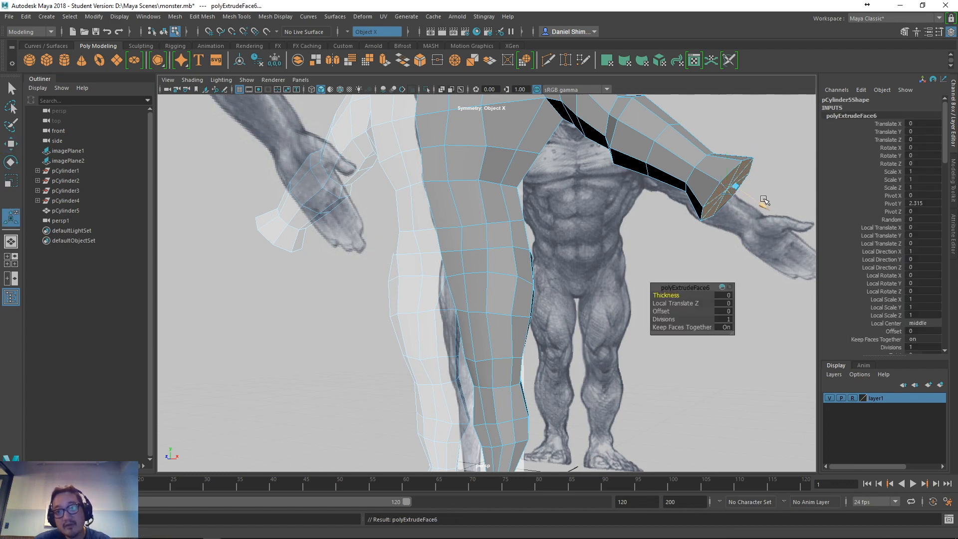
{"action": "left_click_drag", "start_coordinate": [758, 206], "coordinate": [689, 230]}
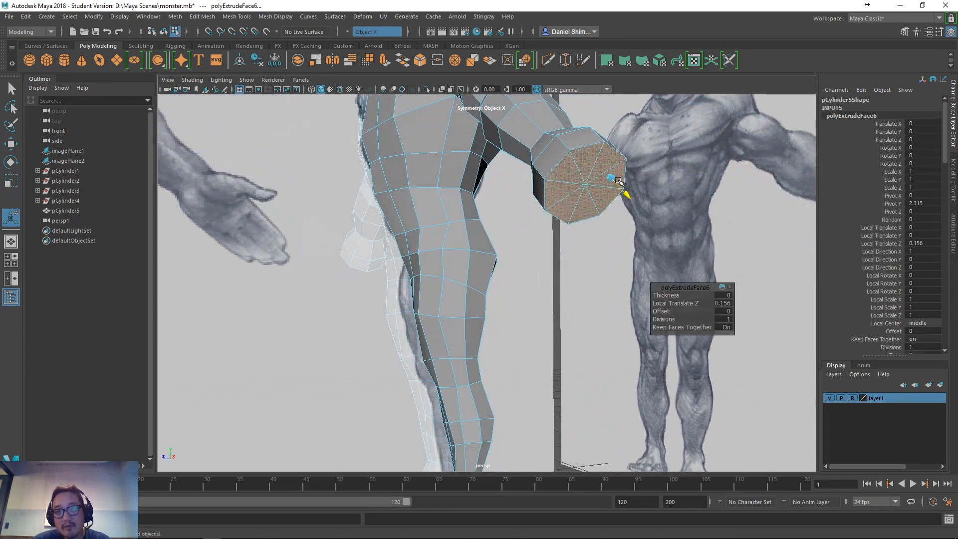
{"action": "left_click_drag", "start_coordinate": [619, 181], "coordinate": [582, 186]}
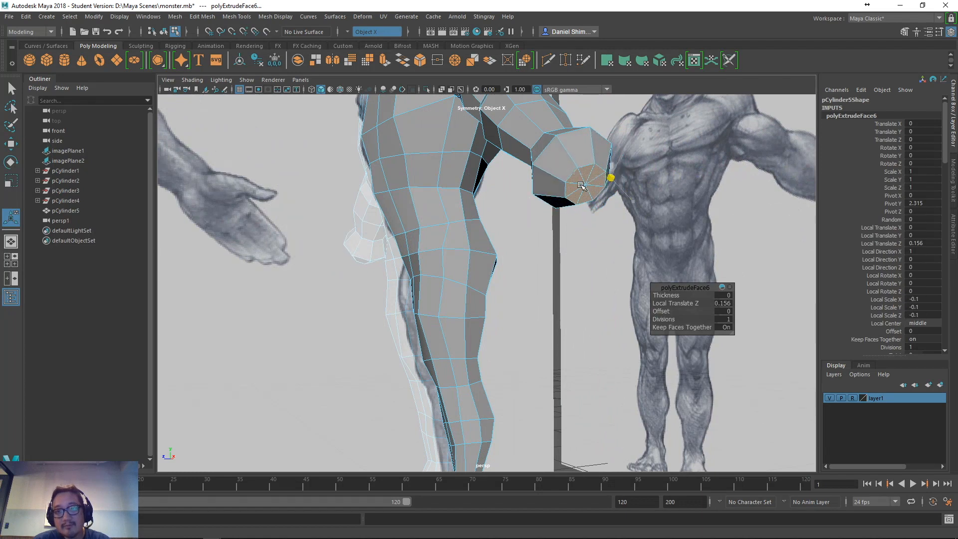
{"action": "left_click_drag", "start_coordinate": [648, 231], "coordinate": [600, 228], "text": "alt"}
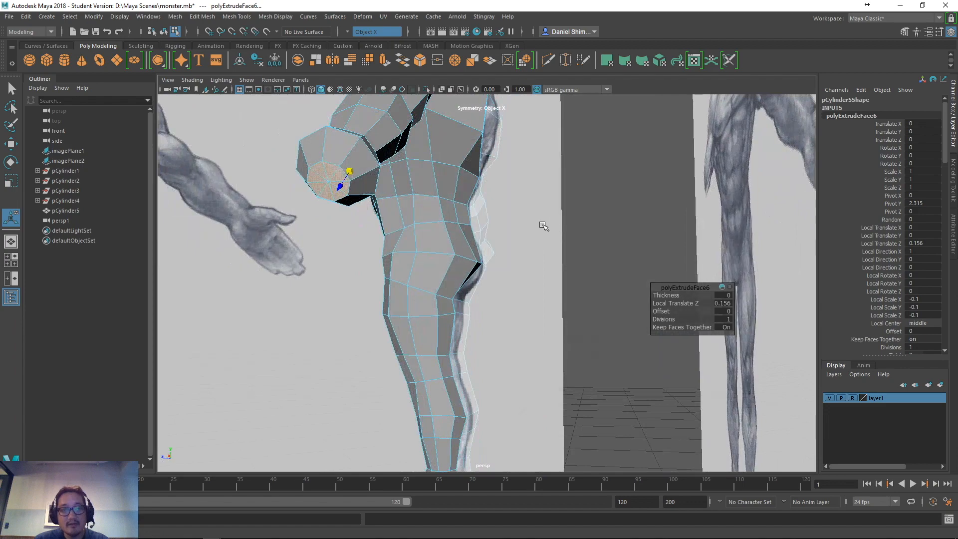
{"action": "key", "text": "f"}
{"action": "mouse_move", "coordinate": [495, 235]}
{"action": "left_mouse_down", "text": "alt"}
{"action": "mouse_move", "coordinate": [500, 266]}
{"action": "mouse_move", "coordinate": [489, 245]}
{"action": "left_mouse_up", "text": "alt"}
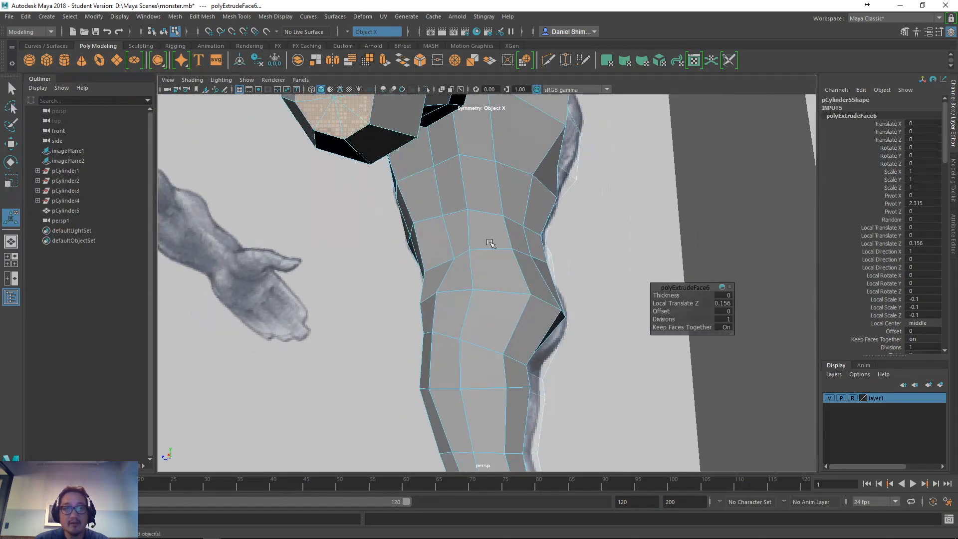
{"action": "middle_click_drag", "start_coordinate": [490, 244], "coordinate": [494, 336], "text": "alt"}
{"action": "left_click_drag", "start_coordinate": [495, 336], "coordinate": [652, 362], "text": "alt"}
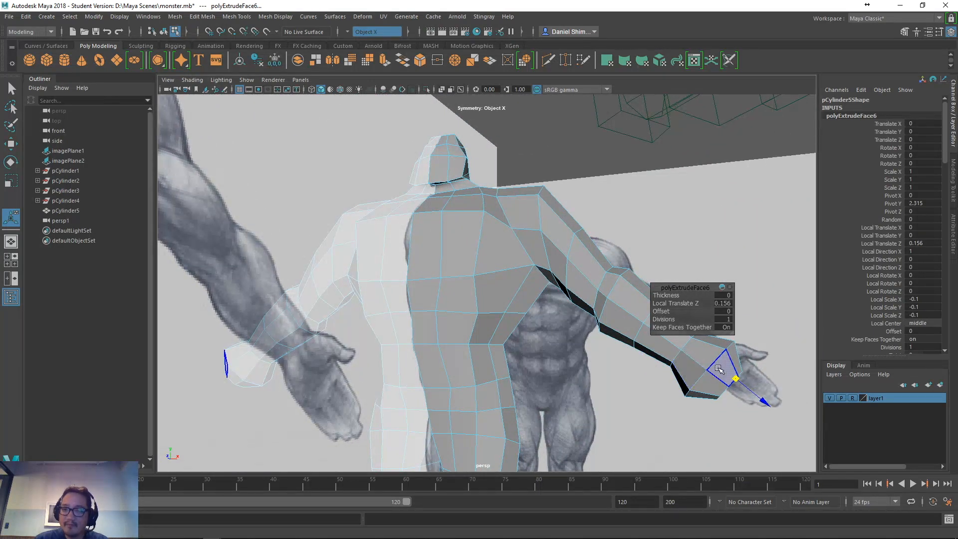
- In the front view, move the extruded end faces out to the fingertips of the reference hand
{"action": "key", "text": "space"}
{"action": "left_click_drag", "start_coordinate": [713, 383], "coordinate": [713, 406]}
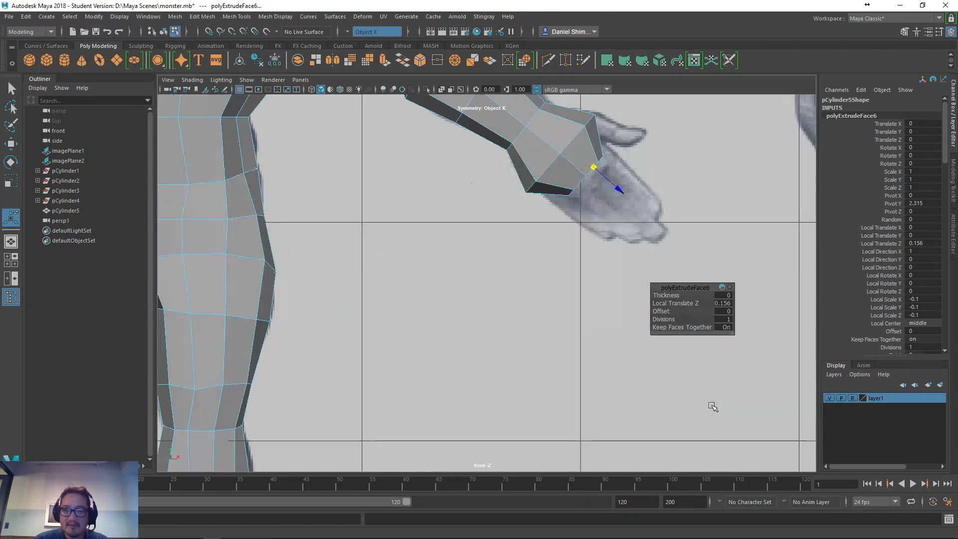
{"action": "key", "text": "a"}
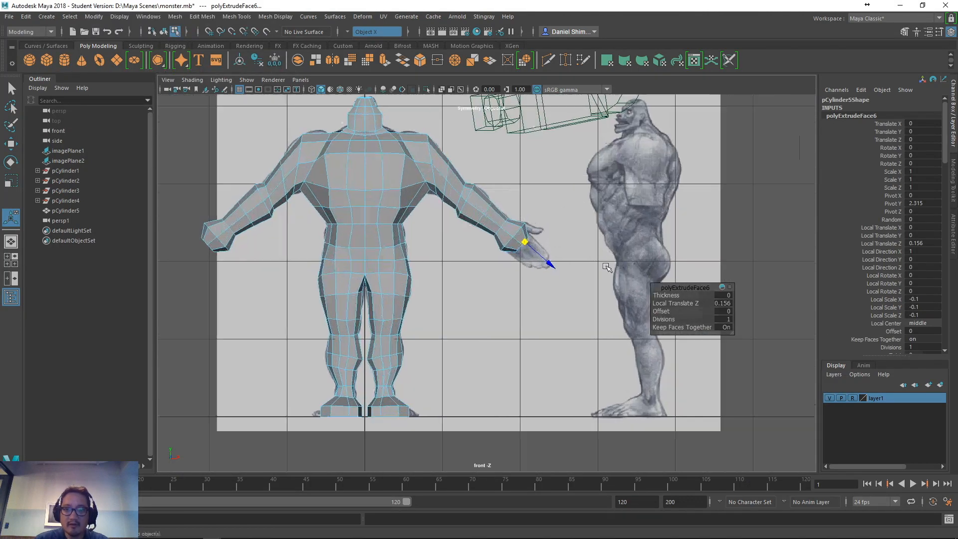
{"action": "scroll", "coordinate": [607, 267], "scroll_direction": "up", "scroll_amount": 3}
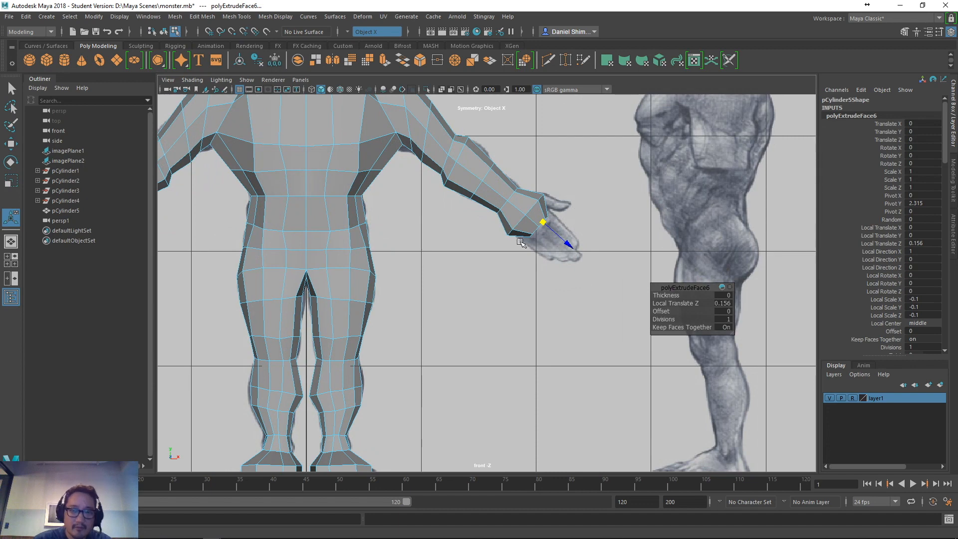
{"action": "scroll", "coordinate": [514, 245], "scroll_direction": "down", "scroll_amount": 5}
{"action": "scroll", "coordinate": [517, 253], "scroll_direction": "up", "scroll_amount": 3}
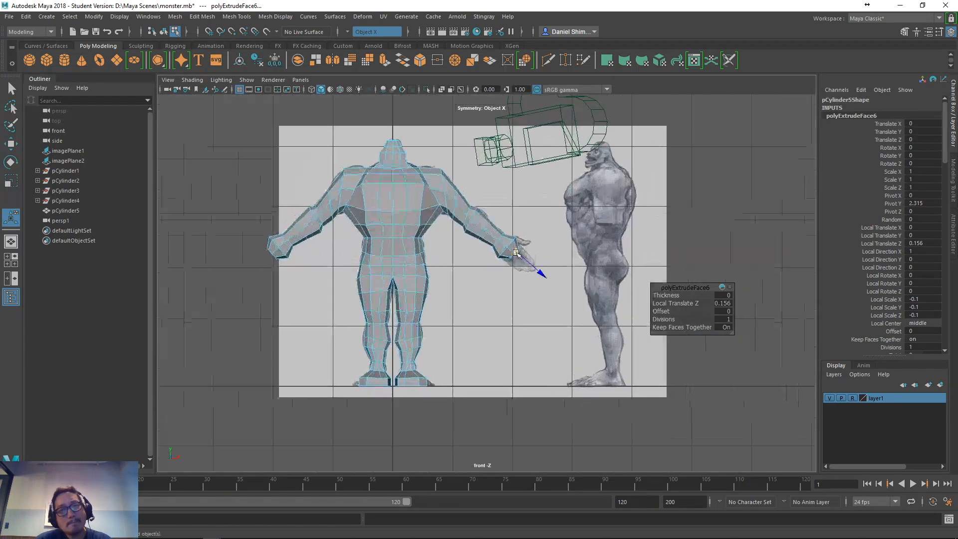
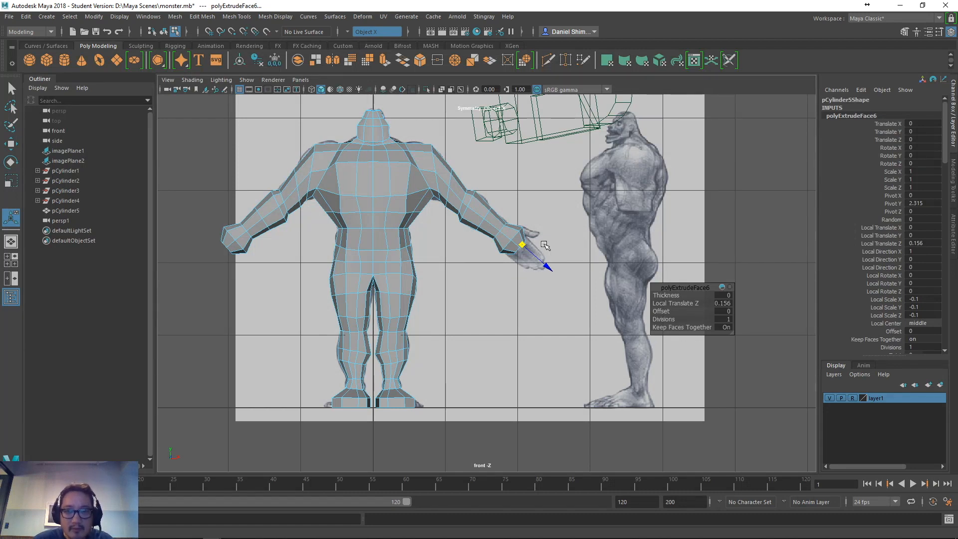
{"action": "scroll", "coordinate": [533, 243], "scroll_direction": "up", "scroll_amount": 5}
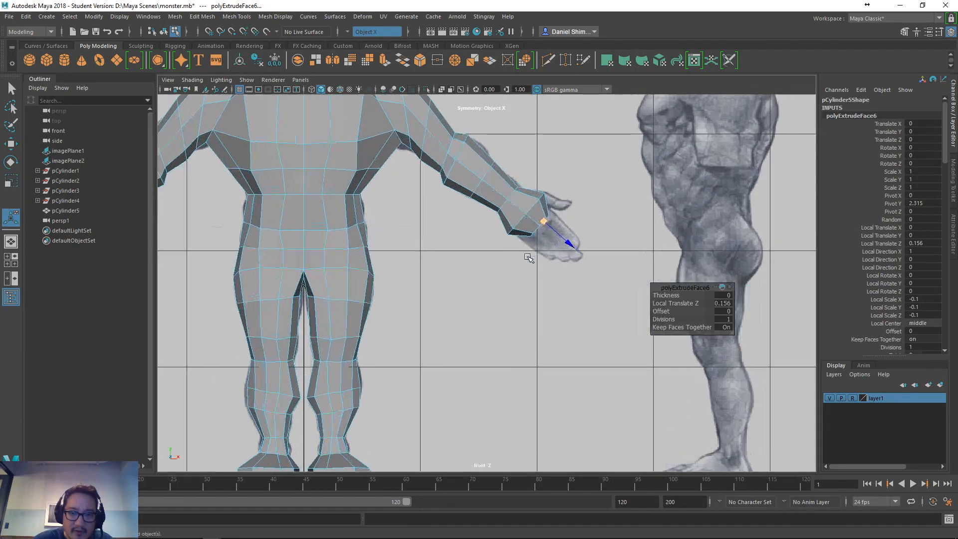
{"action": "key", "text": "w"}
{"action": "left_click_drag", "start_coordinate": [545, 220], "coordinate": [580, 251]}
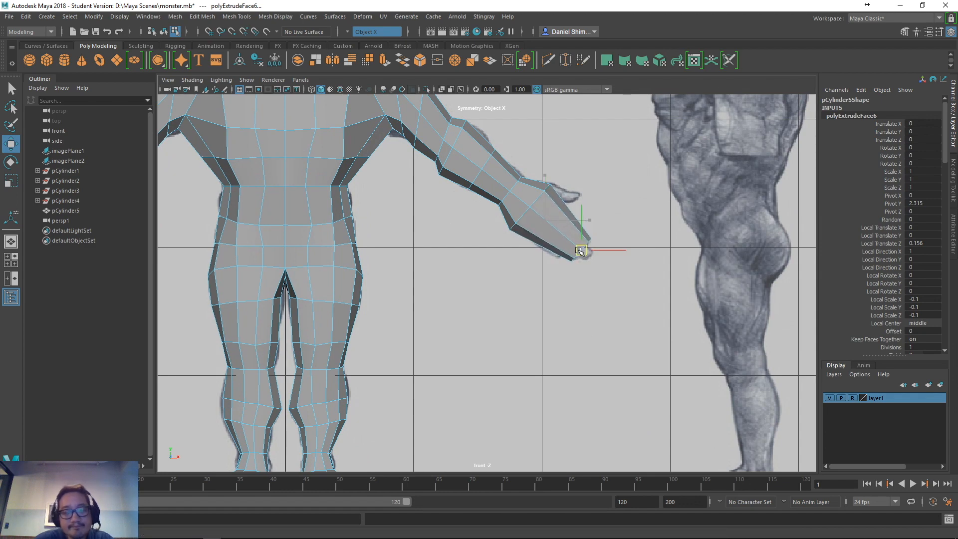
- Check the extended hand in perspective, then return to the front view and switch the body mesh to object mode
{"action": "key", "text": "space"}
{"action": "key", "text": "space"}
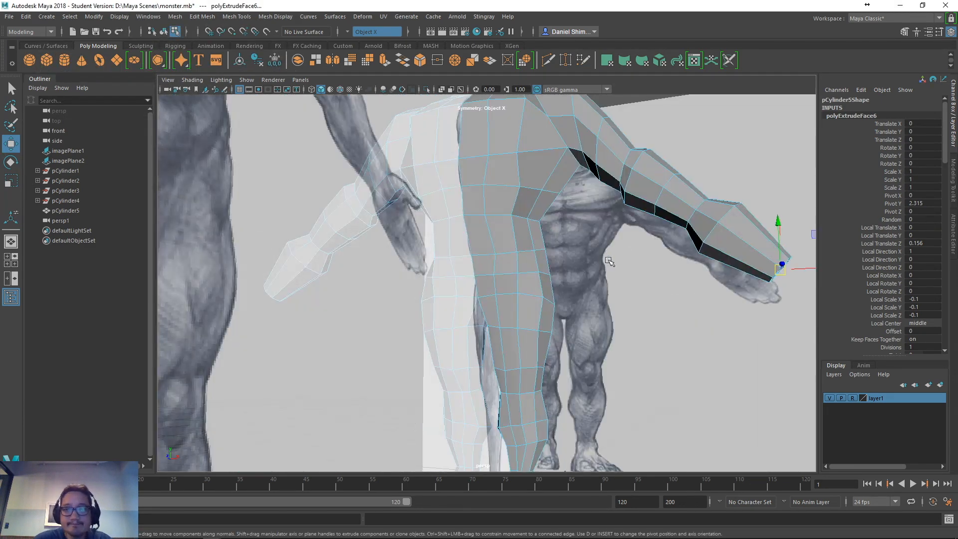
{"action": "left_click_drag", "start_coordinate": [670, 276], "coordinate": [664, 297], "text": "alt"}
{"action": "key", "text": "space"}
{"action": "right_click_drag", "start_coordinate": [559, 223], "coordinate": [561, 284]}
{"action": "key", "text": "F8"}
{"action": "mouse_move", "coordinate": [562, 227]}
{"action": "right_mouse_down"}
{"action": "mouse_move", "coordinate": [565, 270]}
{"action": "mouse_move", "coordinate": [564, 226]}
{"action": "right_mouse_up"}
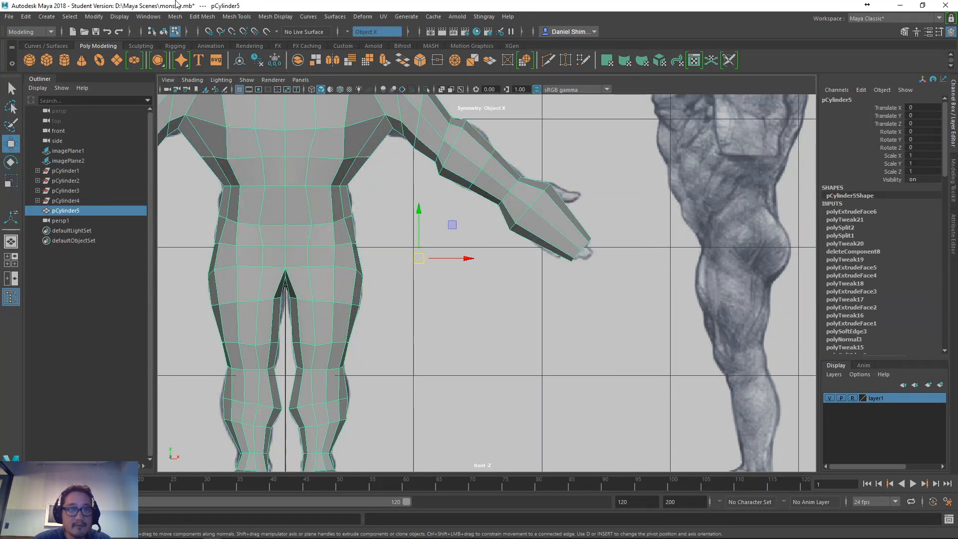
- Try to slice across the hand with the Multi-Cut tool in the front and perspective views
{"action": "left_click", "coordinate": [905, 33]}
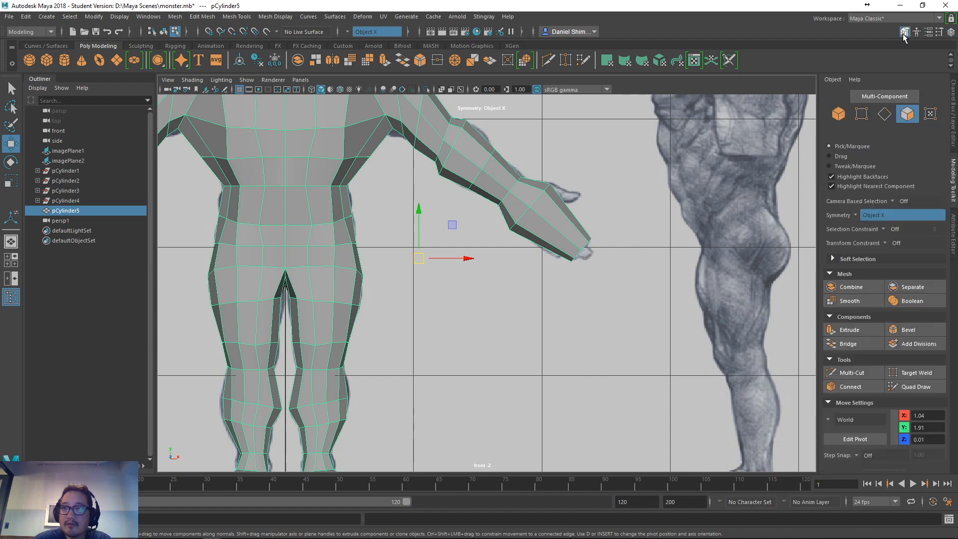
{"action": "left_click", "coordinate": [851, 373]}
{"action": "scroll", "coordinate": [587, 193], "scroll_direction": "up", "scroll_amount": 1}
{"action": "left_click_drag", "start_coordinate": [588, 192], "coordinate": [551, 239]}
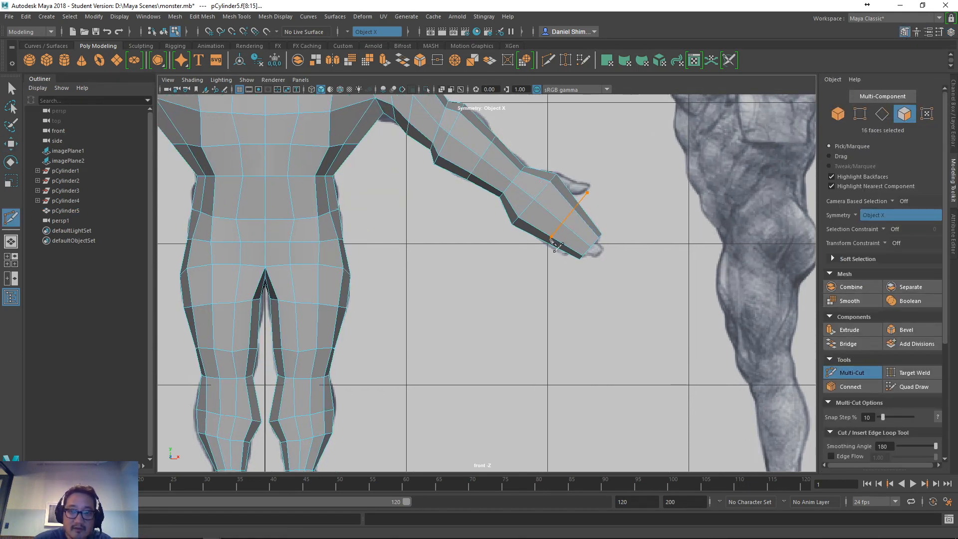
{"action": "key", "text": "a"}
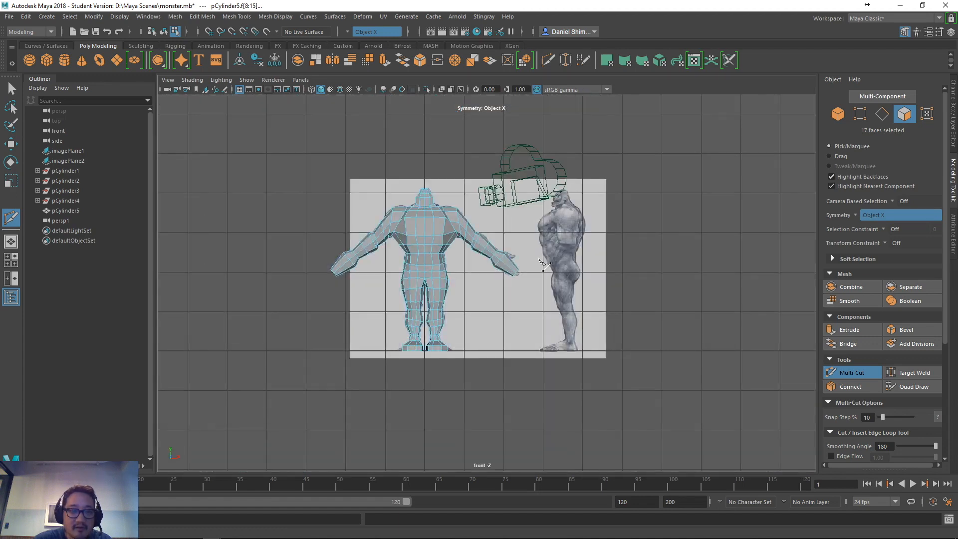
{"action": "scroll", "coordinate": [542, 262], "scroll_direction": "up", "scroll_amount": 3}
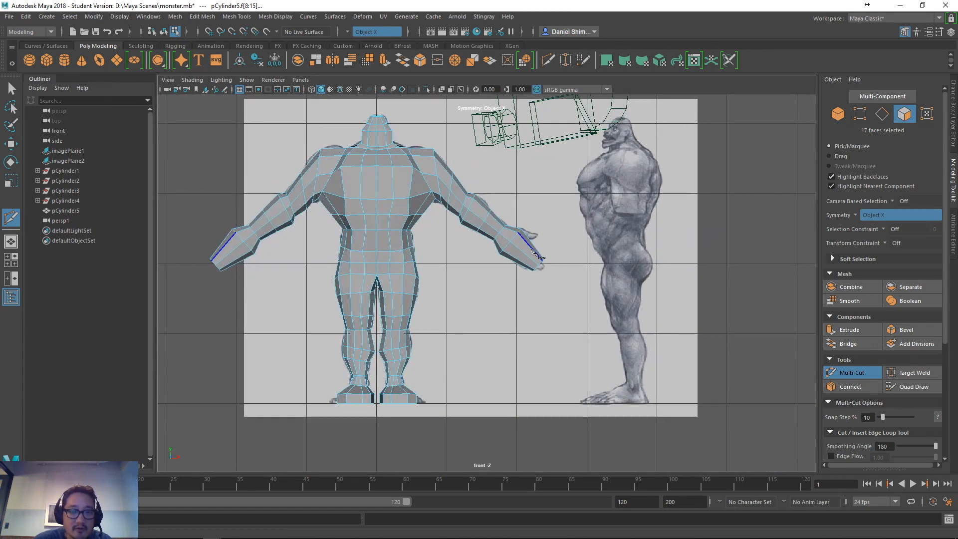
{"action": "key", "text": "space"}
{"action": "left_click_drag", "start_coordinate": [531, 248], "coordinate": [749, 296]}
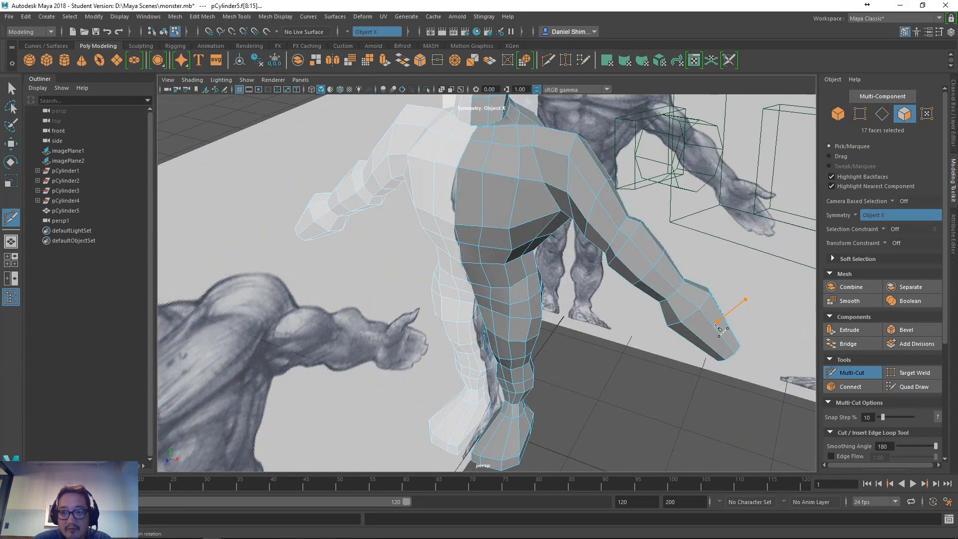
{"action": "left_click_drag", "start_coordinate": [686, 367], "coordinate": [734, 324], "text": "alt"}
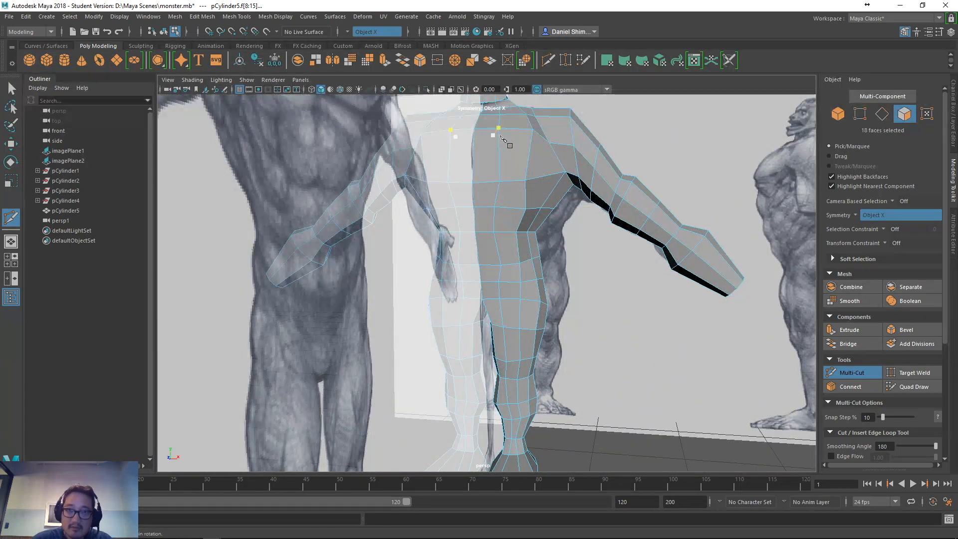
{"action": "key", "text": "q"}
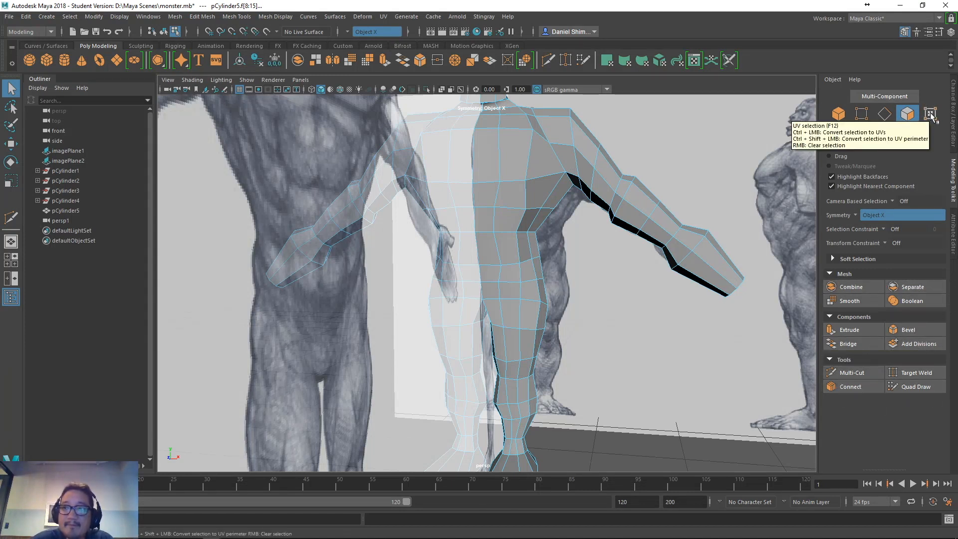
- Insert an edge loop across the hand between the wrist and the fingertips with the Insert Edge Loop tool
{"action": "left_click", "coordinate": [285, 19]}
{"action": "mouse_move", "coordinate": [224, 19]}
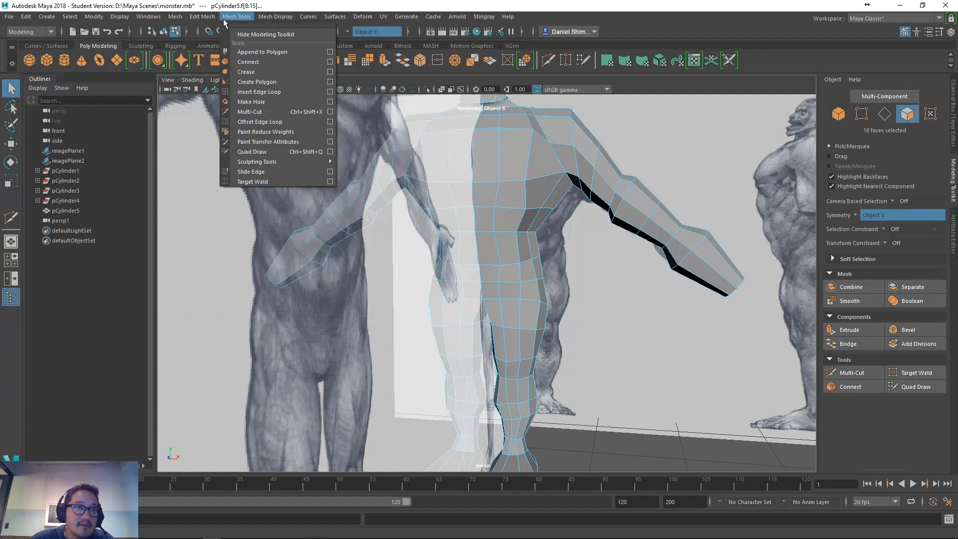
{"action": "left_click", "coordinate": [259, 92]}
{"action": "left_click", "coordinate": [724, 259]}
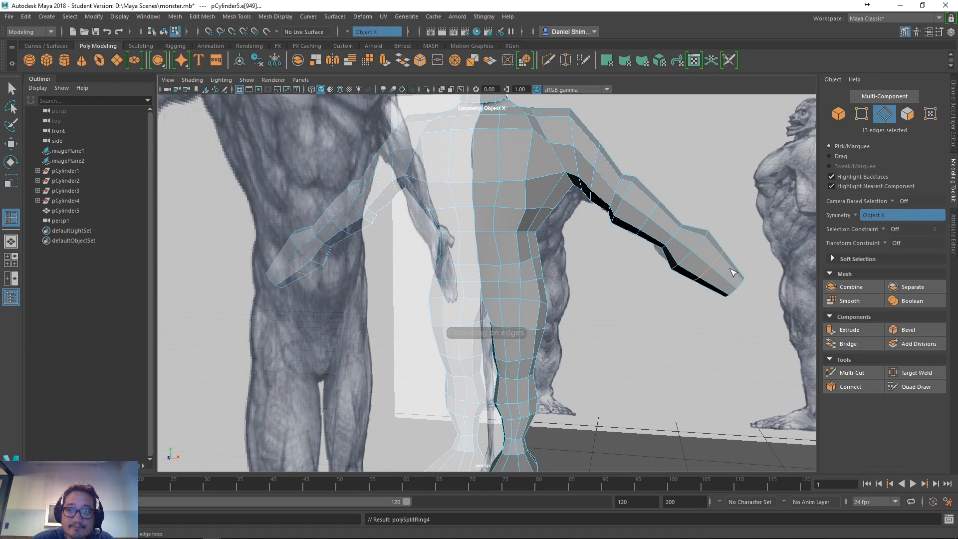
{"action": "key", "text": "q"}
- Select the single face on the thumb side of the hand, just past the wrist, and extrude it
{"action": "left_click_drag", "start_coordinate": [681, 279], "coordinate": [589, 325], "text": "alt"}
{"action": "right_click", "coordinate": [580, 338]}
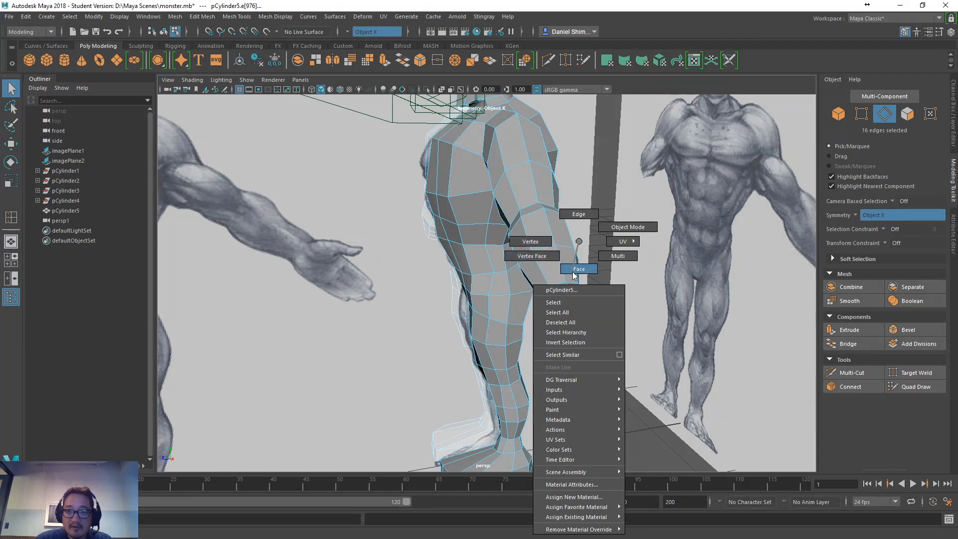
{"action": "left_click", "coordinate": [574, 273]}
{"action": "left_click", "coordinate": [597, 323]}
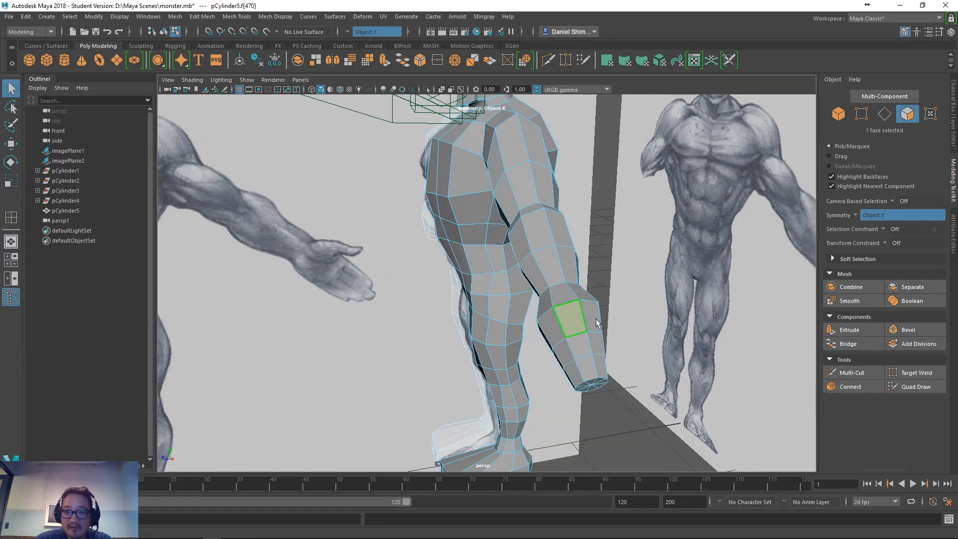
{"action": "left_click_drag", "start_coordinate": [597, 323], "coordinate": [692, 280], "text": "alt"}
{"action": "key", "text": "ctrl+e"}
- In the front wireframe view, move and scale the extruded thumb's end face to fit the reference thumb tip
{"action": "key", "text": "space"}
{"action": "key", "text": "4"}
{"action": "key", "text": "e"}
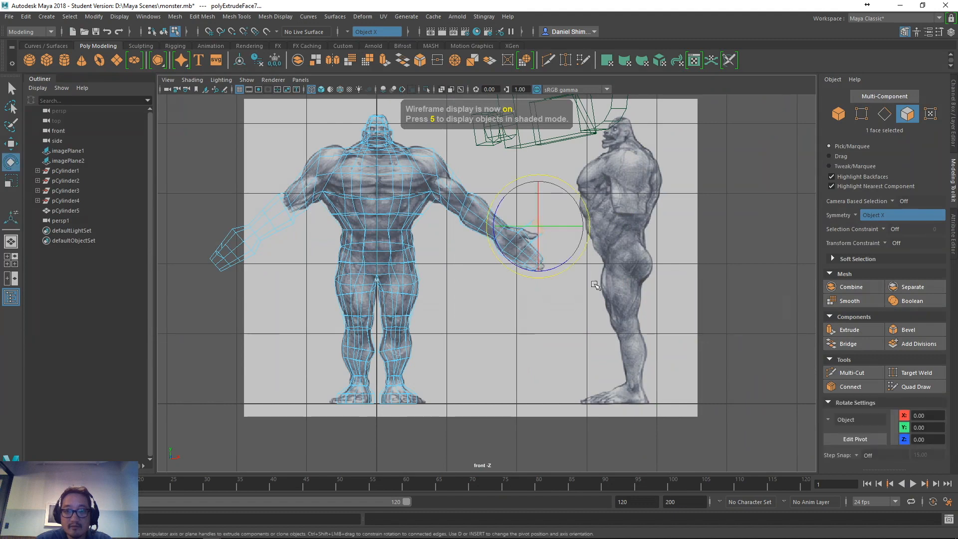
{"action": "key", "text": "w"}
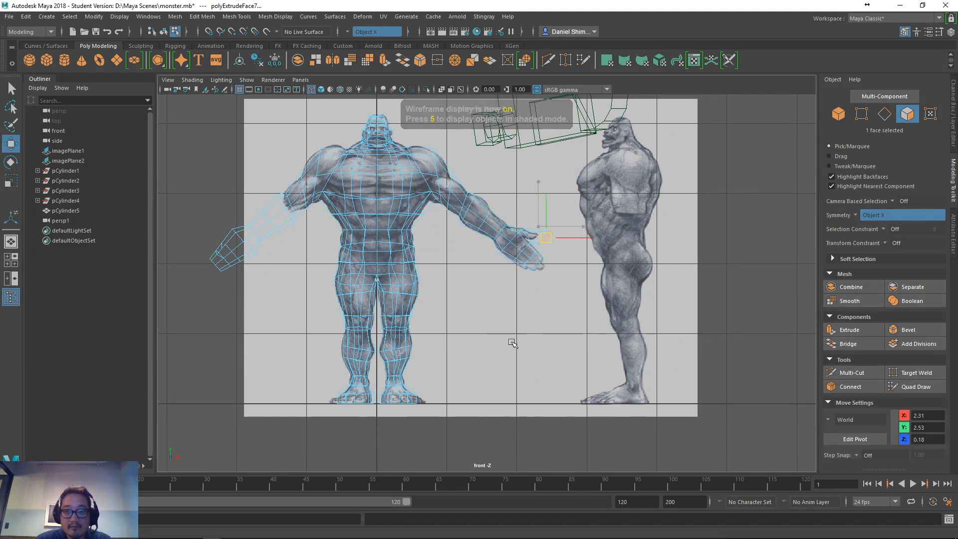
{"action": "key", "text": "r"}
{"action": "key", "text": "f"}
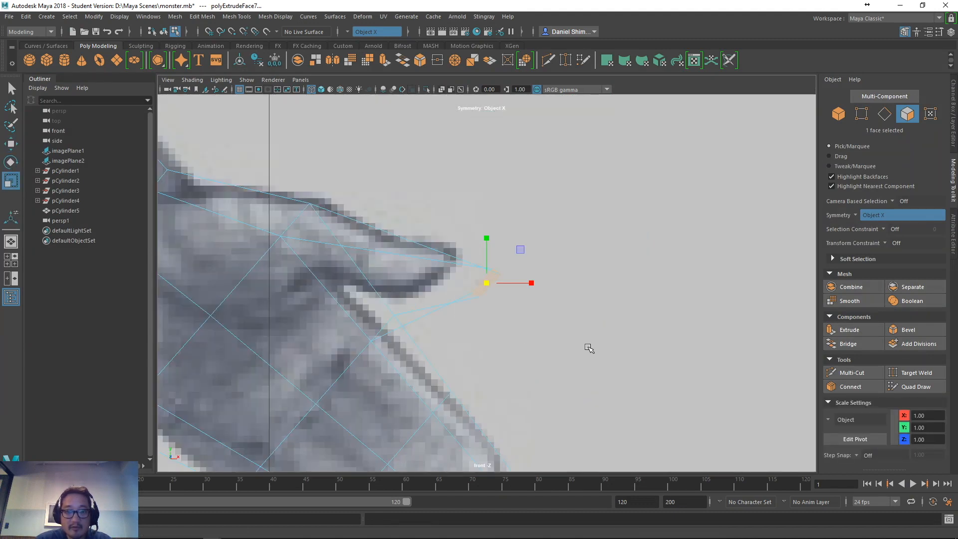
{"action": "scroll", "coordinate": [590, 348], "scroll_direction": "down", "scroll_amount": 8}
{"action": "scroll", "coordinate": [411, 251], "scroll_direction": "up", "scroll_amount": 5}
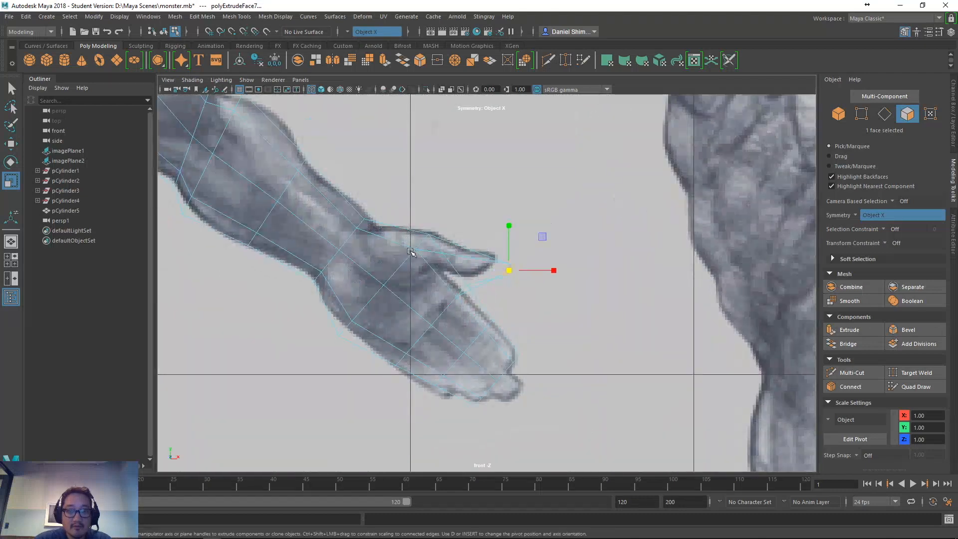
- Move the vertices at the thumb's base to the reference outline, placing the thumb web at about X 2.09, Y 2.36
{"action": "right_click_drag", "start_coordinate": [410, 251], "coordinate": [438, 210]}
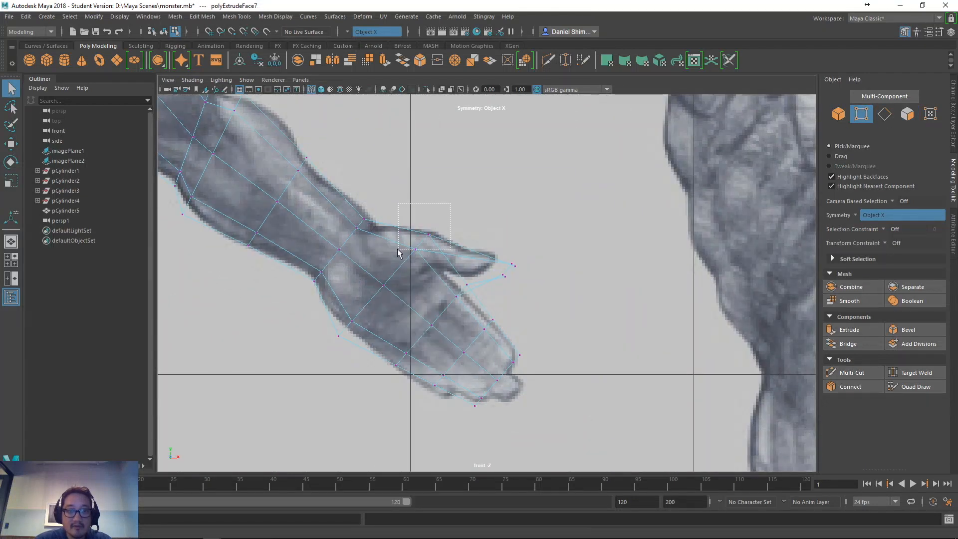
{"action": "key", "text": "w"}
{"action": "left_click_drag", "start_coordinate": [399, 253], "coordinate": [417, 239]}
{"action": "left_click_drag", "start_coordinate": [477, 306], "coordinate": [435, 274]}
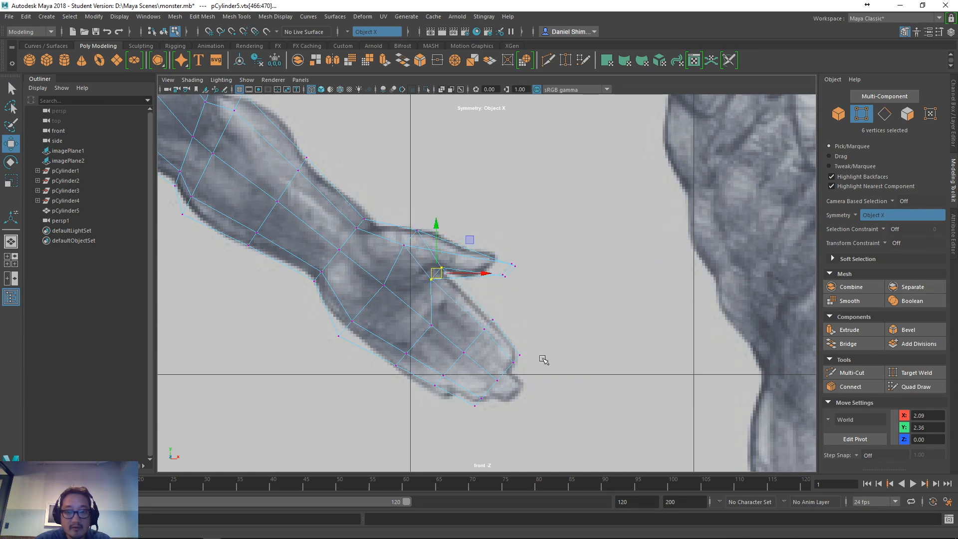
- Move the fingertip corner vertices to about X 2.38, Y 1.91 and the mid-palm vertex to about X 2.00, Y 2.22
{"action": "mouse_move", "coordinate": [513, 386]}
{"action": "left_mouse_down"}
{"action": "mouse_move", "coordinate": [478, 368]}
{"action": "mouse_move", "coordinate": [519, 400]}
{"action": "left_mouse_up"}
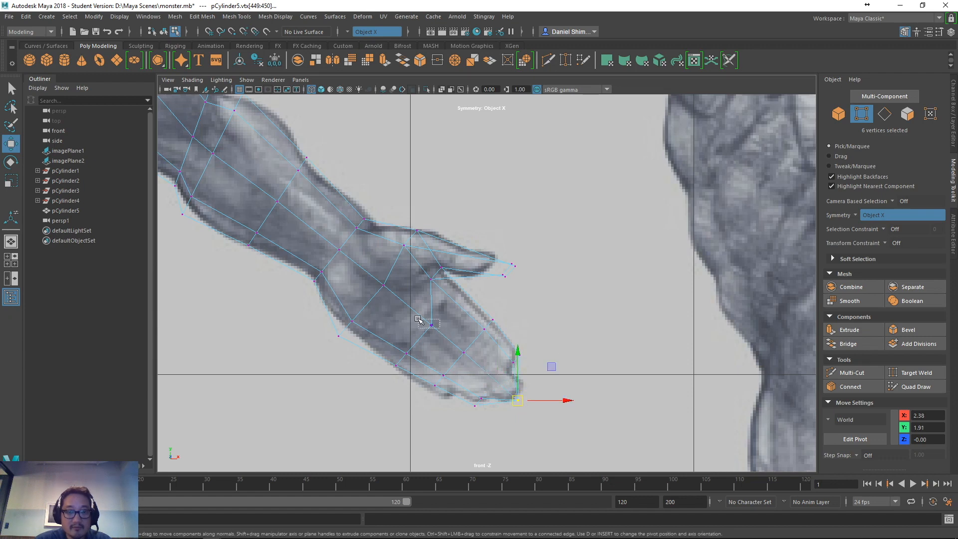
{"action": "left_click", "coordinate": [433, 325]}
{"action": "mouse_move", "coordinate": [433, 326]}
{"action": "left_mouse_down"}
{"action": "mouse_move", "coordinate": [416, 311]}
{"action": "mouse_move", "coordinate": [420, 290]}
{"action": "left_mouse_up"}
- In shaded perspective, push the palm vertex below the thumb base inward along Z, snapping it to a neighbouring vertex's depth
{"action": "key", "text": "space"}
{"action": "key", "text": "5"}
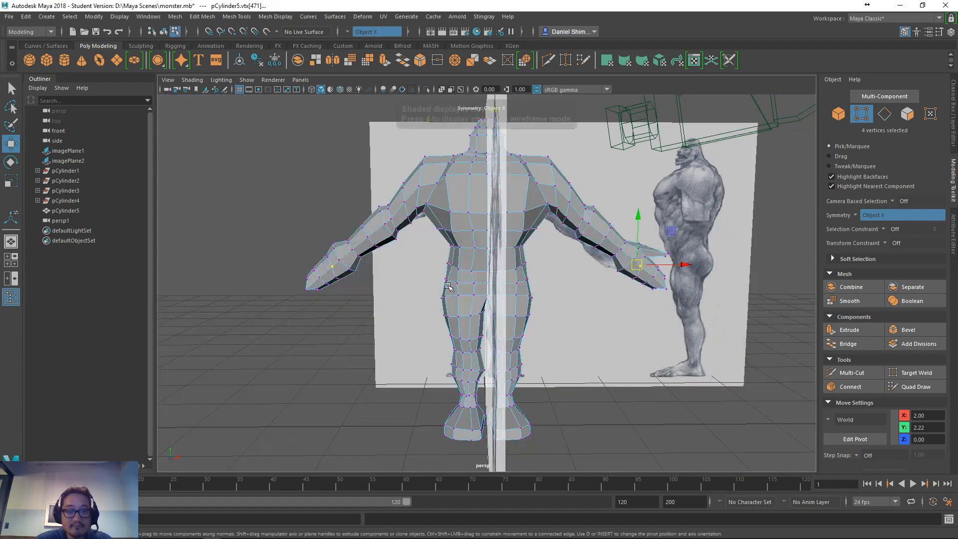
{"action": "scroll", "coordinate": [574, 268], "scroll_direction": "up", "scroll_amount": 4}
{"action": "scroll", "coordinate": [574, 280], "scroll_direction": "down", "scroll_amount": 2}
{"action": "mouse_move", "coordinate": [574, 284]}
{"action": "left_mouse_down", "text": "alt"}
{"action": "mouse_move", "coordinate": [396, 302]}
{"action": "mouse_move", "coordinate": [417, 299]}
{"action": "mouse_move", "coordinate": [374, 295]}
{"action": "mouse_move", "coordinate": [498, 290]}
{"action": "mouse_move", "coordinate": [509, 280]}
{"action": "mouse_move", "coordinate": [499, 281]}
{"action": "left_mouse_up", "text": "alt"}
{"action": "right_click_drag", "start_coordinate": [498, 281], "coordinate": [584, 344], "text": "alt"}
{"action": "left_click_drag", "start_coordinate": [584, 345], "coordinate": [704, 306], "text": "alt"}
{"action": "key", "text": "q"}
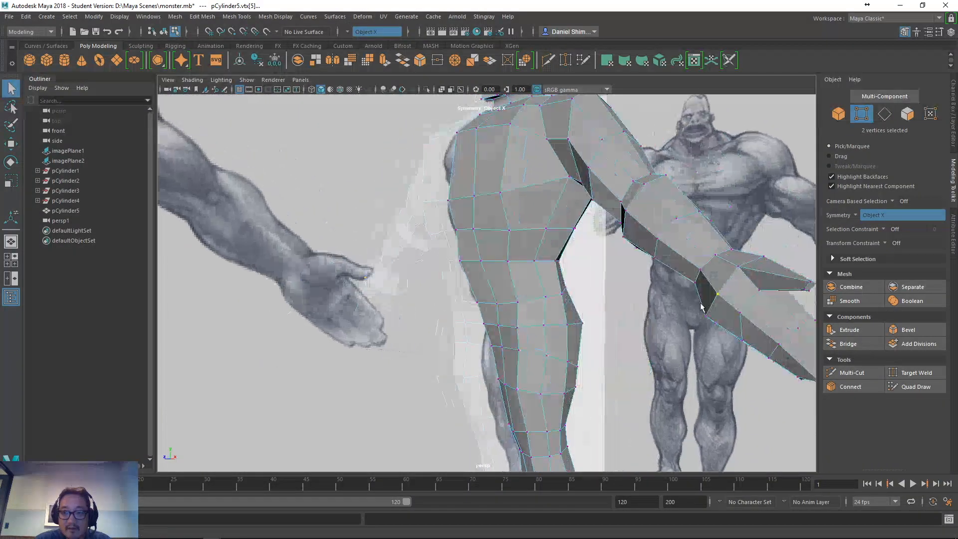
{"action": "key", "text": "w"}
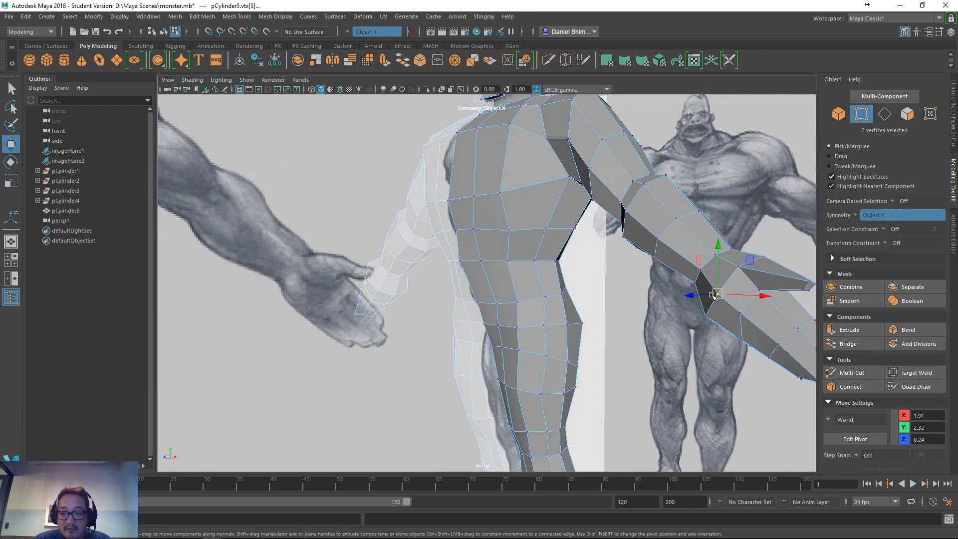
{"action": "left_click", "coordinate": [713, 296]}
{"action": "left_click_drag", "start_coordinate": [715, 318], "coordinate": [701, 318], "text": "alt"}
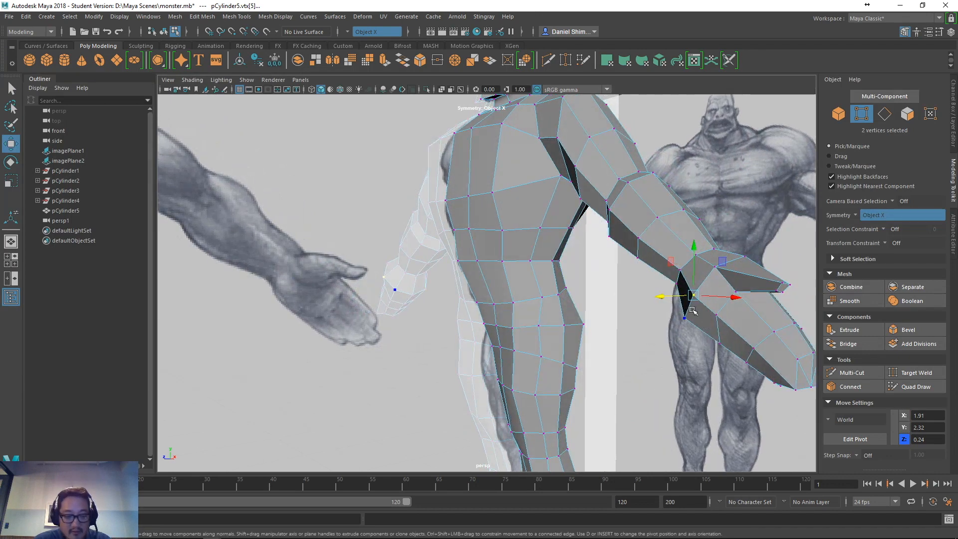
{"action": "key", "text": "v"}
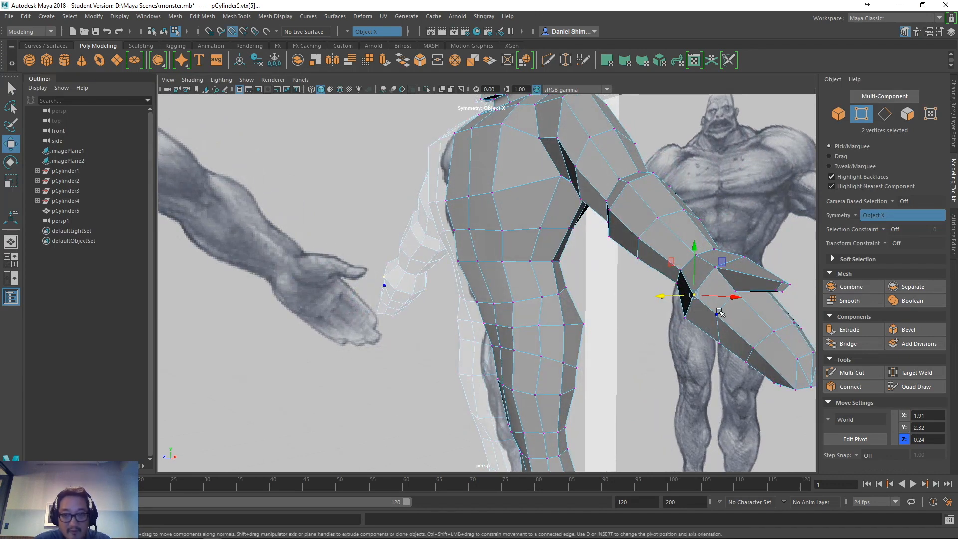
{"action": "left_click_drag", "start_coordinate": [671, 299], "coordinate": [707, 297]}
- Snap the next two palm vertices toward the fingers along Z, bringing the outer one to about Z 0.11
{"action": "left_click", "coordinate": [717, 315]}
{"action": "key", "text": "v"}
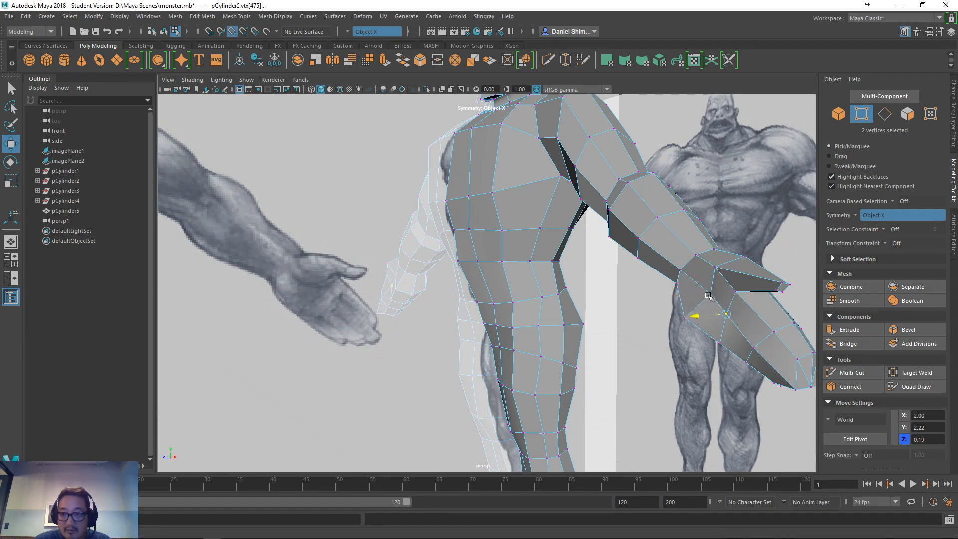
{"action": "left_click", "coordinate": [753, 348]}
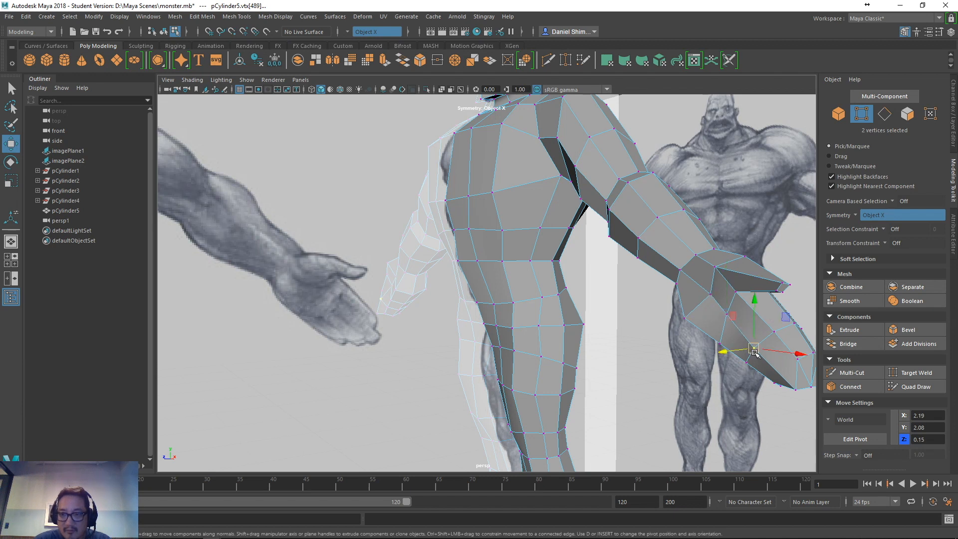
{"action": "left_click_drag", "start_coordinate": [731, 353], "coordinate": [725, 317]}
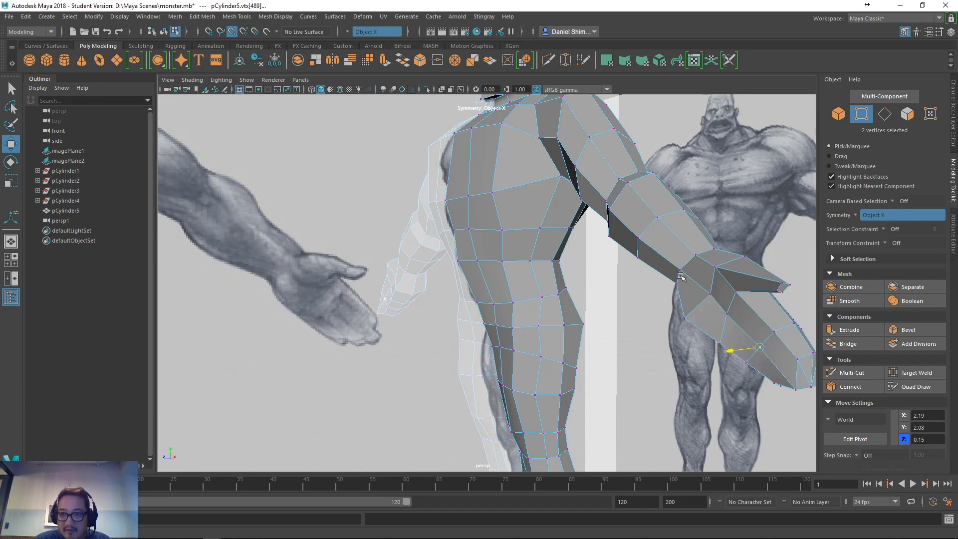
{"action": "left_click_drag", "start_coordinate": [681, 276], "coordinate": [728, 313]}
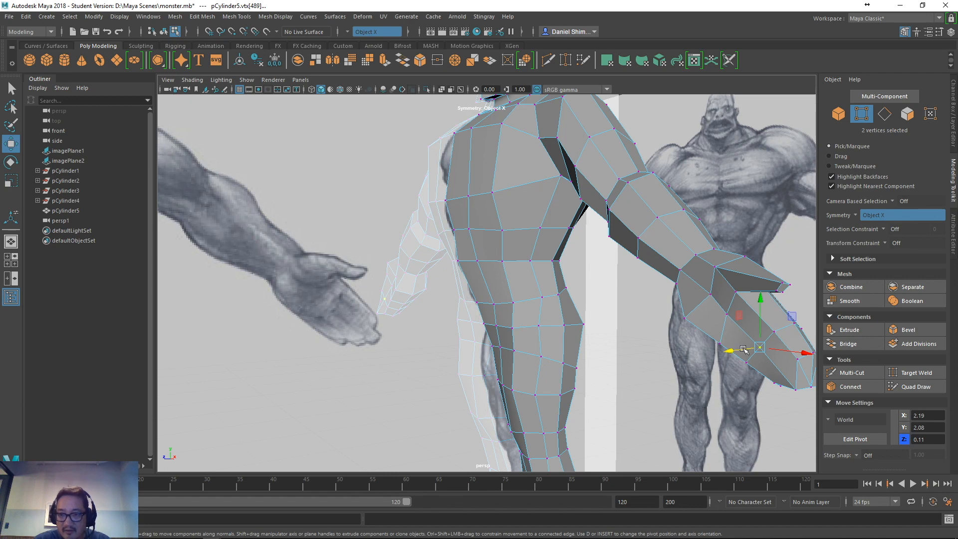
{"action": "key", "text": "bracketleft"}
{"action": "key", "text": "bracketleft"}
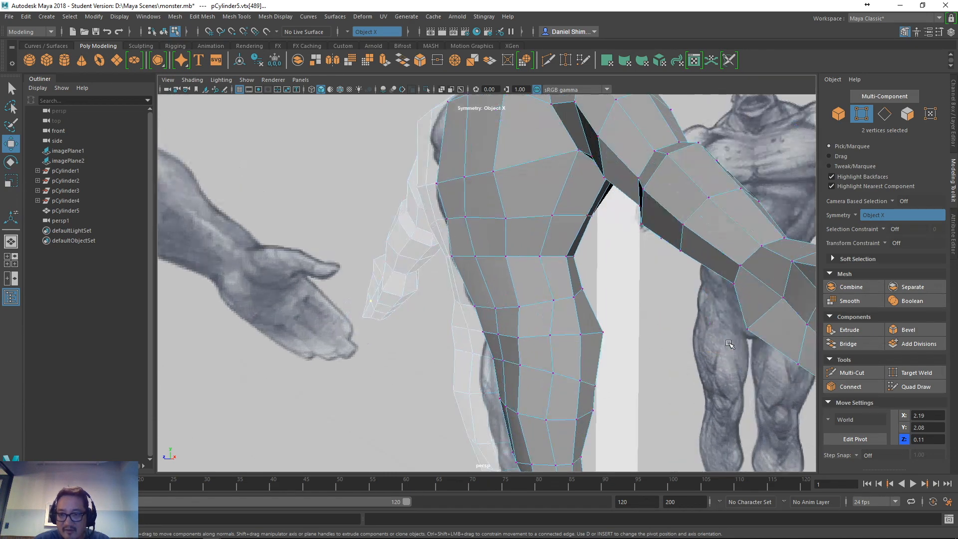
{"action": "key", "text": "bracketright"}
{"action": "key", "text": "bracketright"}
- Snap the vertex at the heel of the palm along Z to the depth of the adjacent palm vertex
{"action": "left_click", "coordinate": [685, 319]}
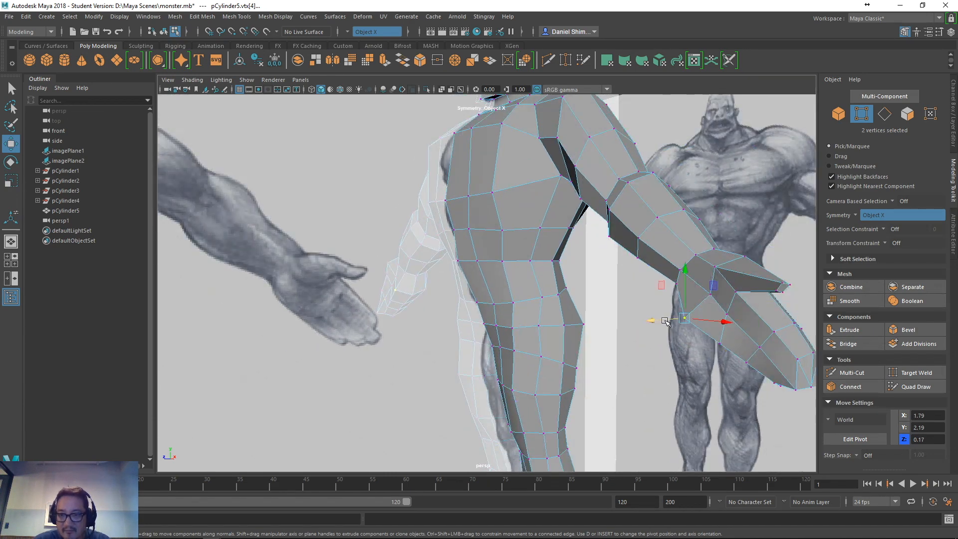
{"action": "key", "text": "v"}
{"action": "left_click", "coordinate": [713, 294]}
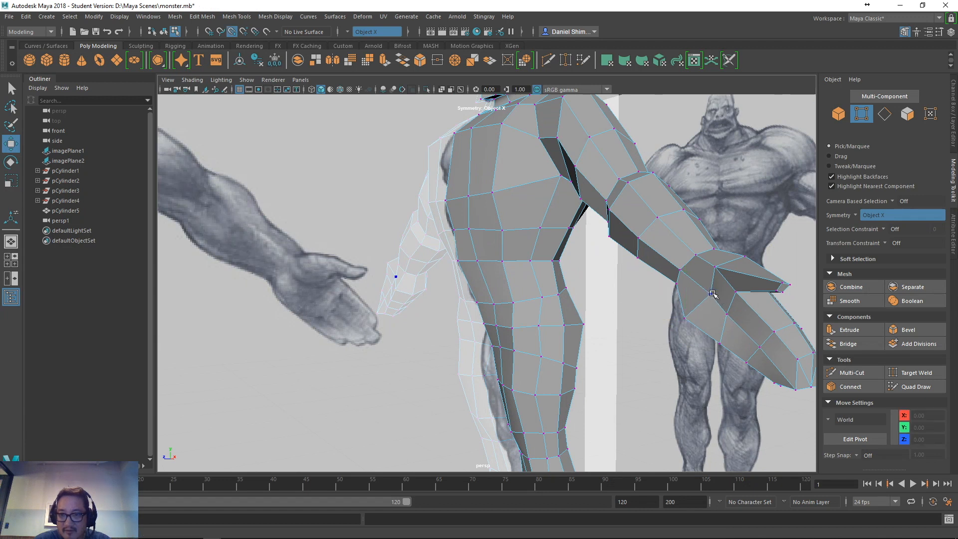
{"action": "left_click", "coordinate": [685, 318]}
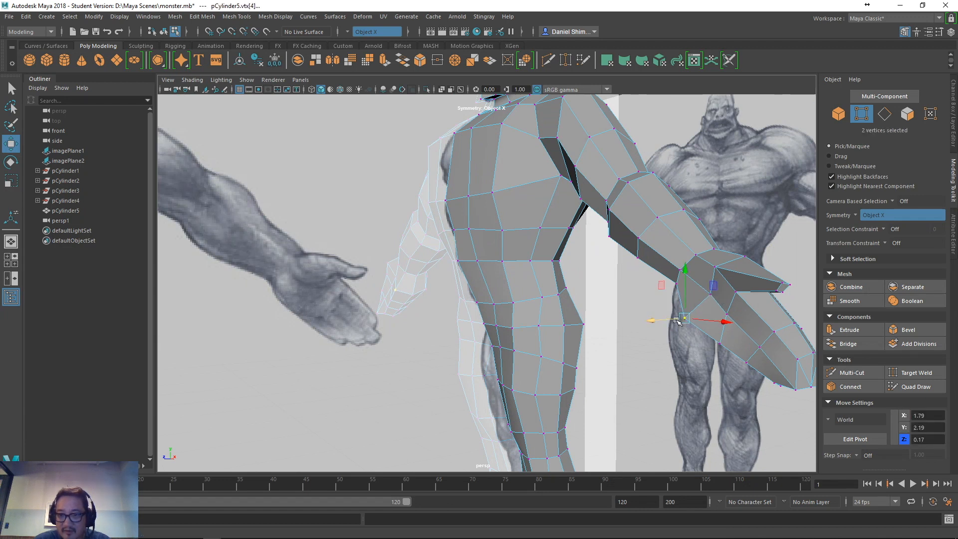
{"action": "key", "text": "v"}
{"action": "key", "text": "v"}
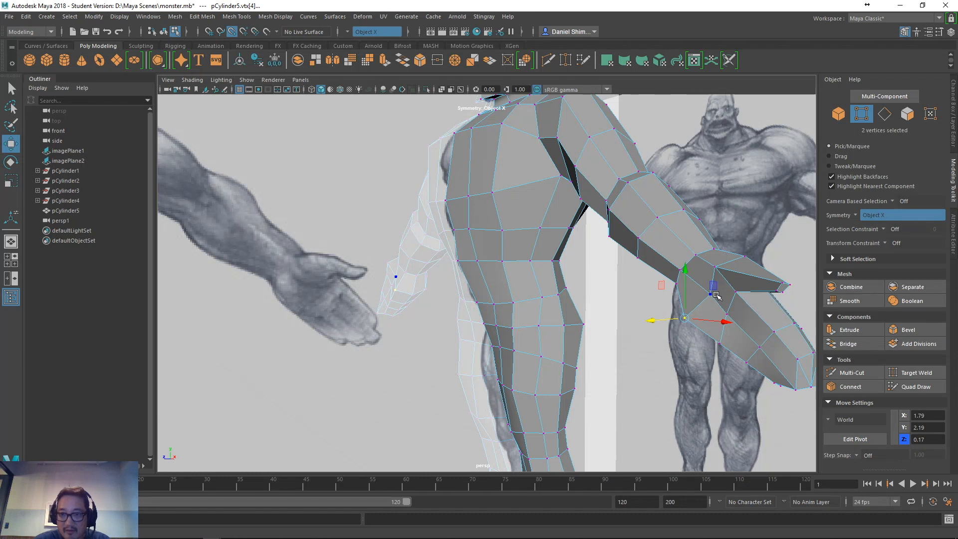
{"action": "middle_click_drag", "start_coordinate": [715, 295], "coordinate": [710, 294]}
- Move the lower palm-edge vertex along Z to about 0.11 with vertex snapping
{"action": "left_click", "coordinate": [720, 344]}
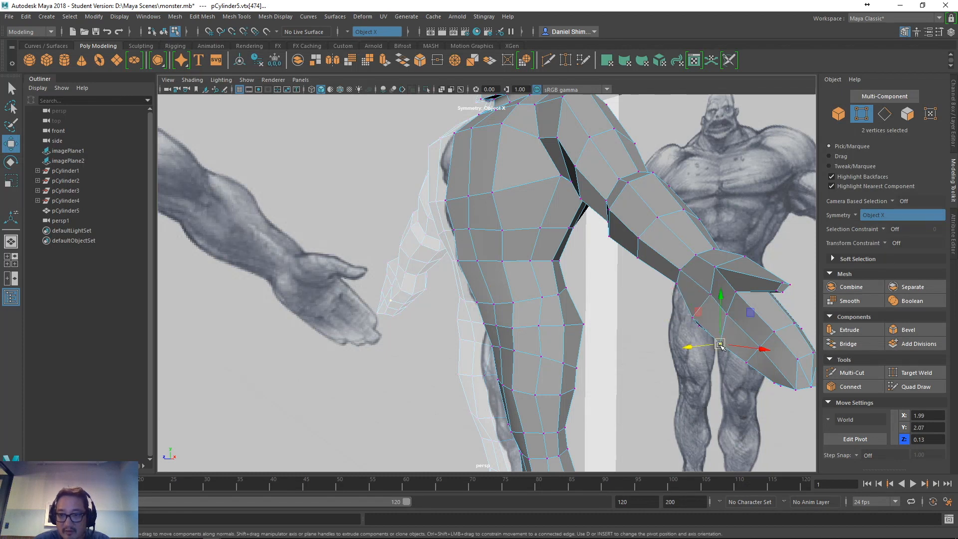
{"action": "key", "text": "v"}
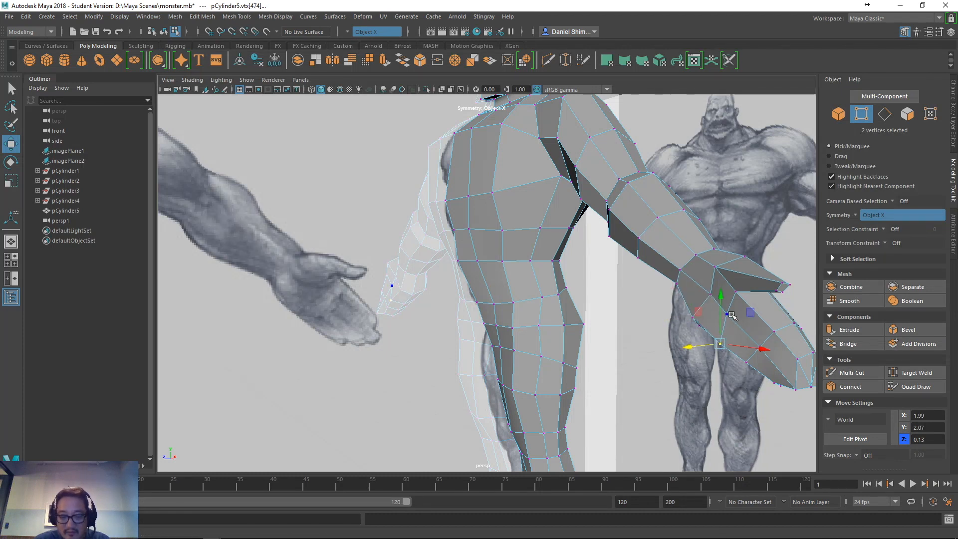
{"action": "key", "text": "v"}
{"action": "left_click_drag", "start_coordinate": [732, 315], "coordinate": [746, 370]}
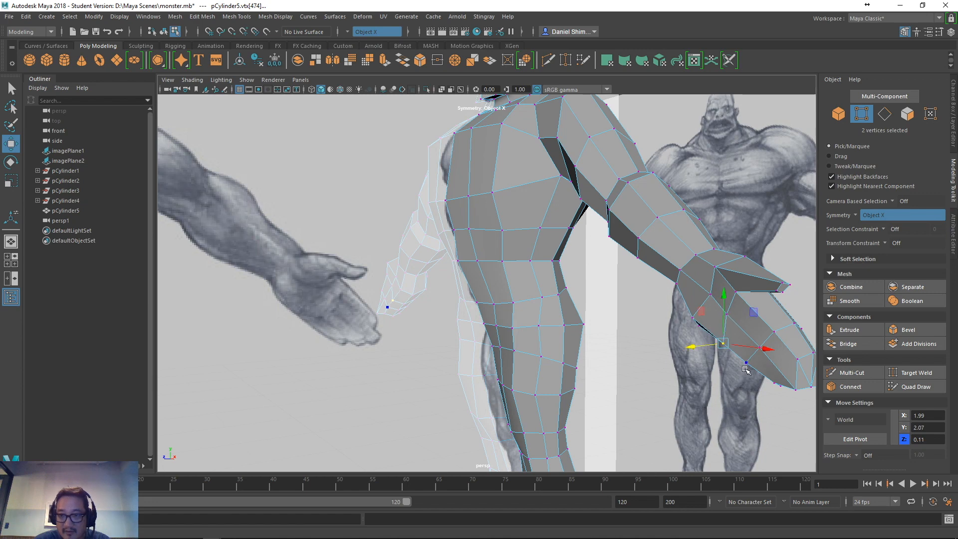
- Snap the remaining lower palm-edge vertices, out to the fingertip corner, along Z to about 0.11
{"action": "left_click", "coordinate": [749, 363]}
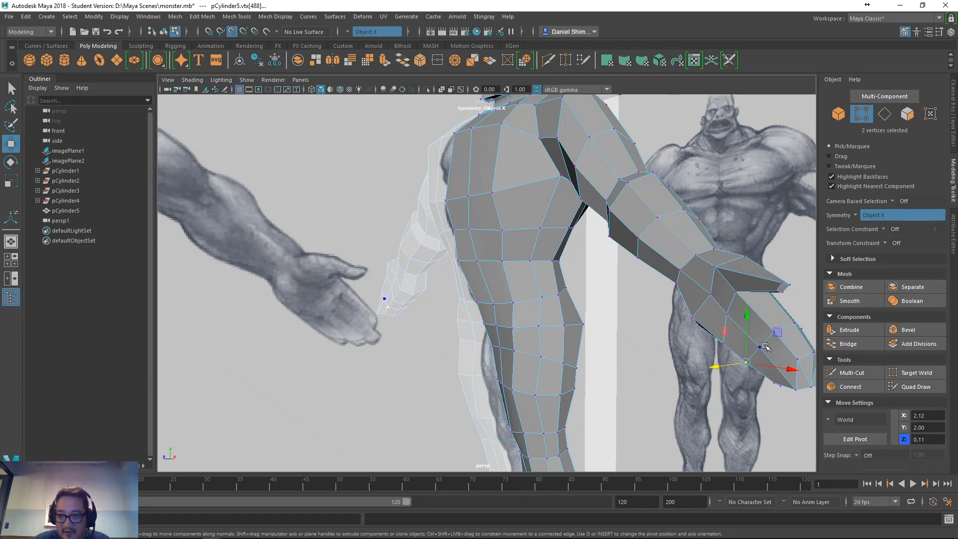
{"action": "left_click_drag", "start_coordinate": [732, 369], "coordinate": [669, 327], "text": "alt"}
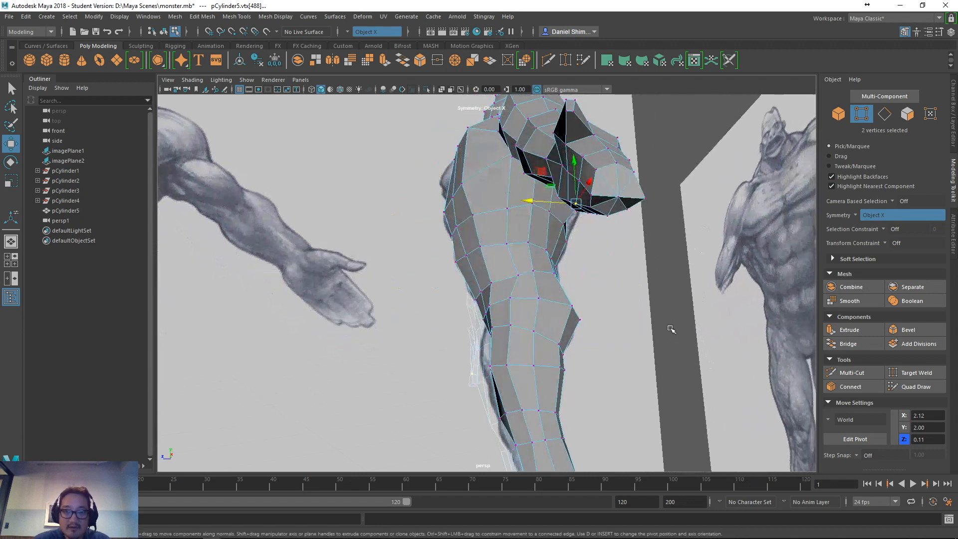
{"action": "key", "text": "q"}
{"action": "left_click", "coordinate": [593, 200]}
{"action": "left_click_drag", "start_coordinate": [592, 200], "coordinate": [644, 266], "text": "alt"}
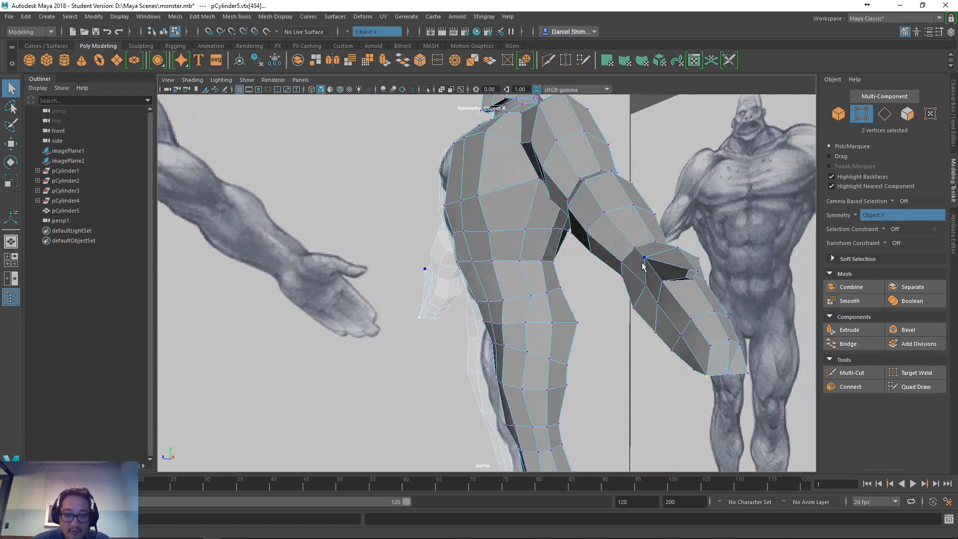
{"action": "key", "text": "w"}
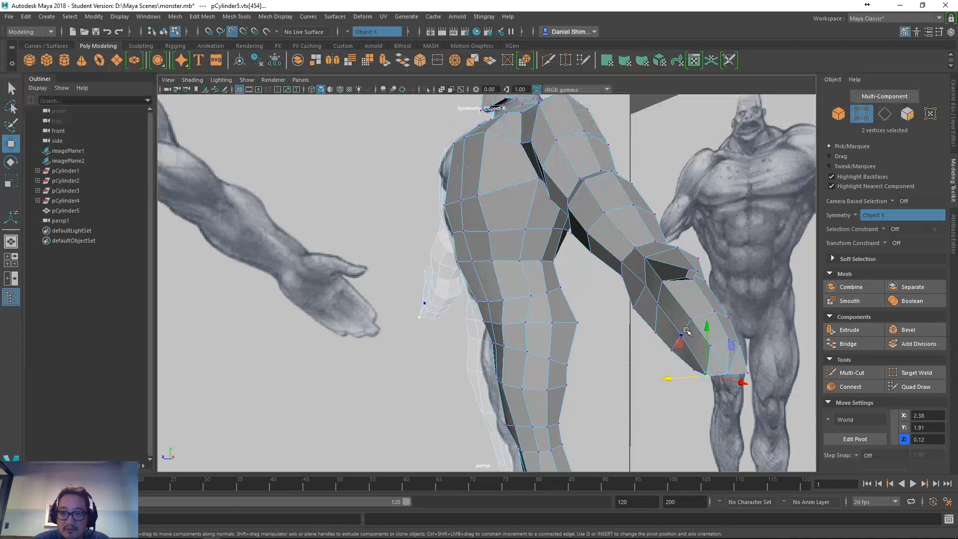
{"action": "left_click_drag", "start_coordinate": [681, 331], "coordinate": [371, 281], "text": "alt"}
- Select the vertices along the rear edge of the hand from fingertip to wrist and snap them along Z toward the adjacent forearm vertex
{"action": "left_click", "coordinate": [388, 422]}
{"action": "key", "text": "q"}
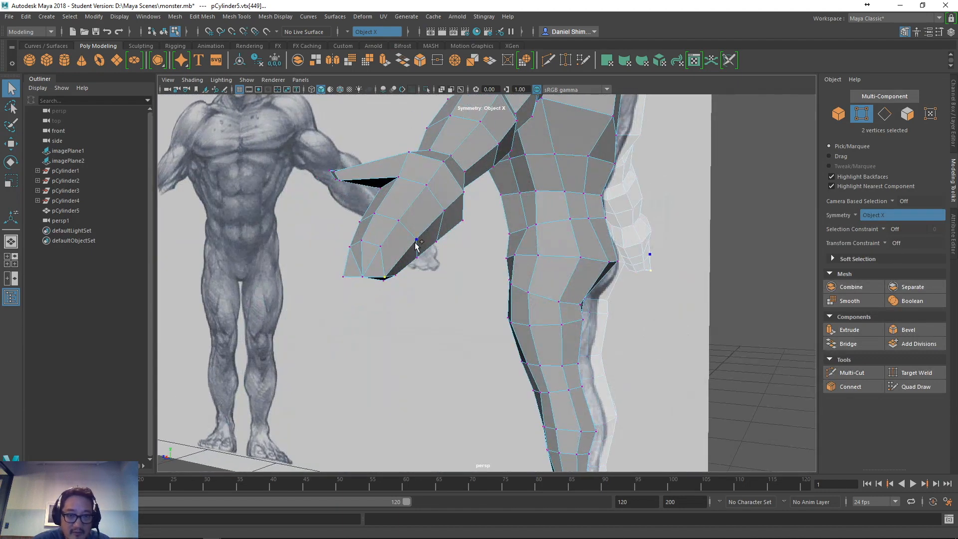
{"action": "left_click", "coordinate": [419, 258], "text": "shift"}
{"action": "left_click", "coordinate": [442, 224], "text": "shift"}
{"action": "left_click", "coordinate": [445, 212], "text": "shift"}
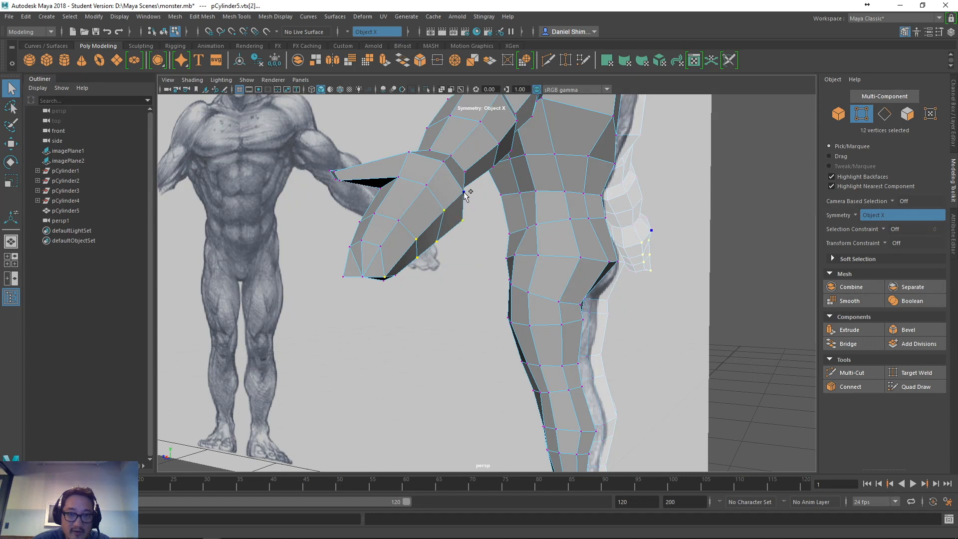
{"action": "key", "text": "w"}
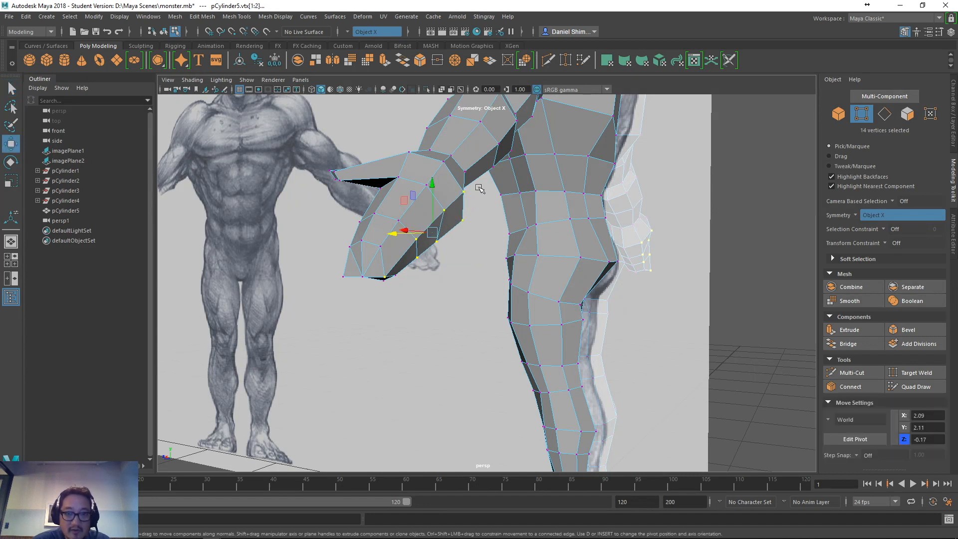
{"action": "key", "text": "v"}
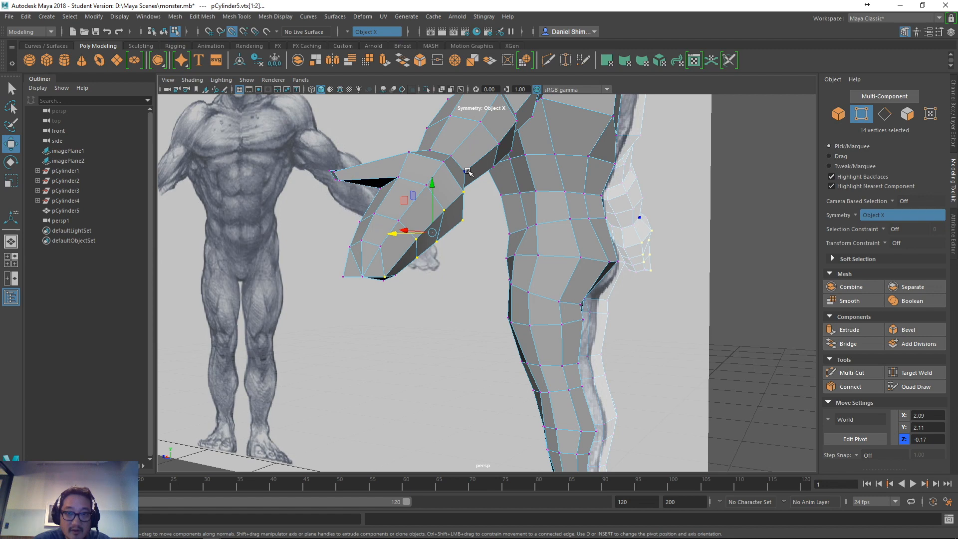
{"action": "middle_click_drag", "start_coordinate": [468, 172], "coordinate": [464, 172]}
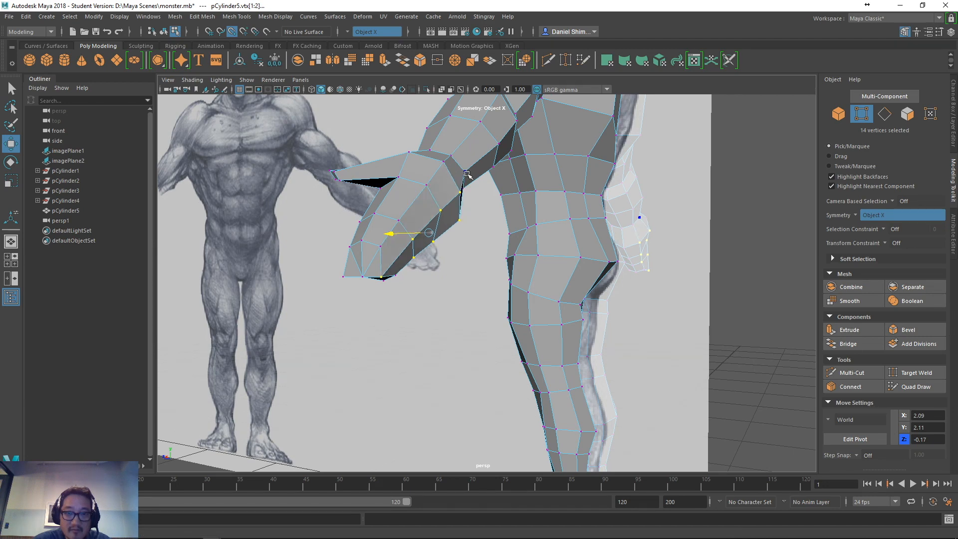
- Turn off Keep Spacing for the Move tool and flatten the selected rear-edge hand vertices to a shared Z depth with vertex snapping
{"action": "left_click_drag", "start_coordinate": [467, 174], "coordinate": [476, 201], "text": "alt"}
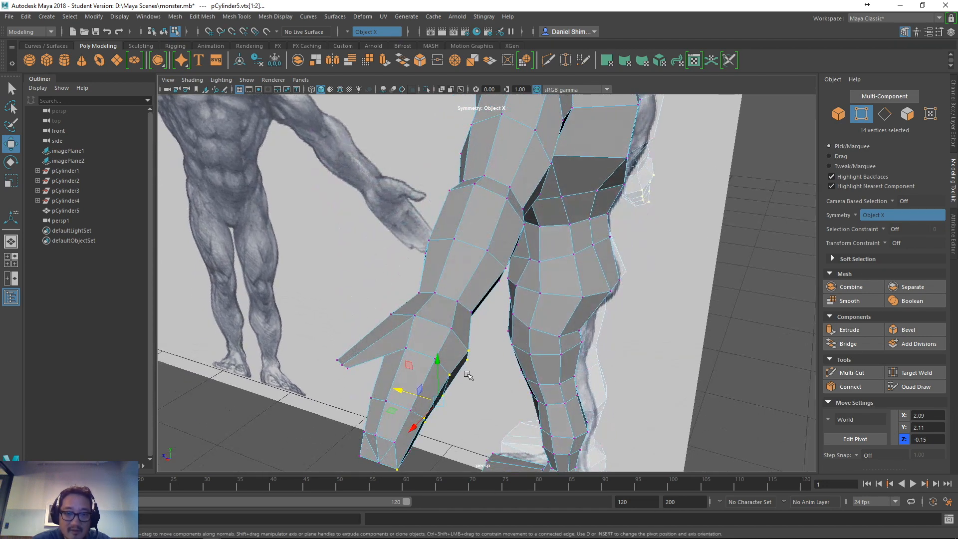
{"action": "left_click", "coordinate": [468, 367]}
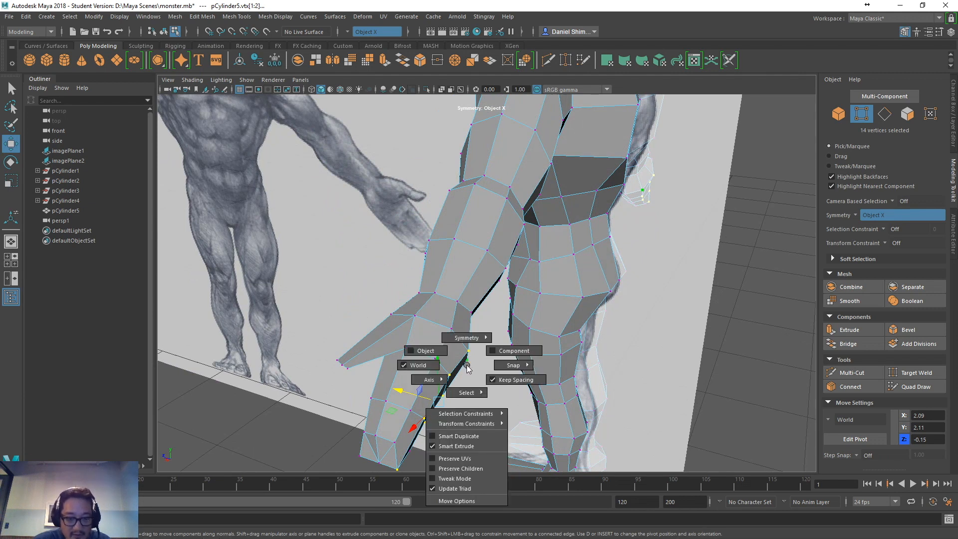
{"action": "left_click", "coordinate": [495, 381]}
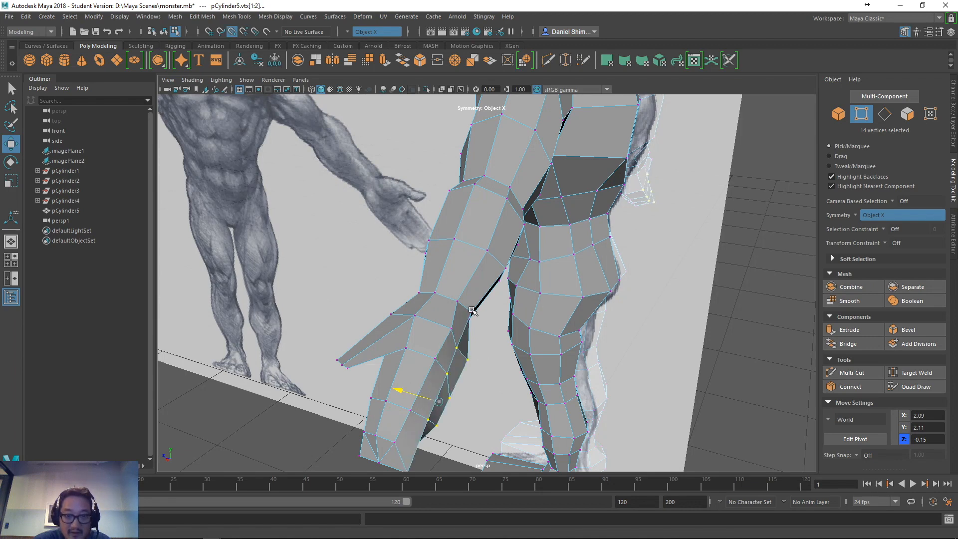
{"action": "left_click_drag", "start_coordinate": [471, 312], "coordinate": [377, 333], "text": "alt"}
{"action": "key", "text": "v"}
{"action": "middle_click_drag", "start_coordinate": [363, 321], "coordinate": [340, 319]}
{"action": "key", "text": "ctrl+z"}
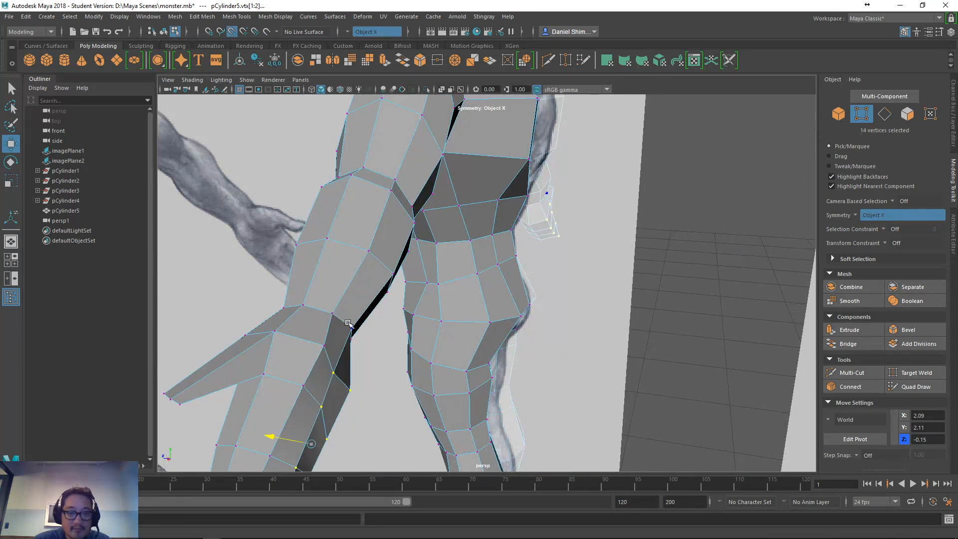
- Move the palm vertex below the thumb base outward along Z to about 0.15
{"action": "left_click_drag", "start_coordinate": [385, 343], "coordinate": [339, 312], "text": "alt"}
{"action": "left_click_drag", "start_coordinate": [380, 312], "coordinate": [549, 302], "text": "alt"}
{"action": "left_click", "coordinate": [582, 320]}
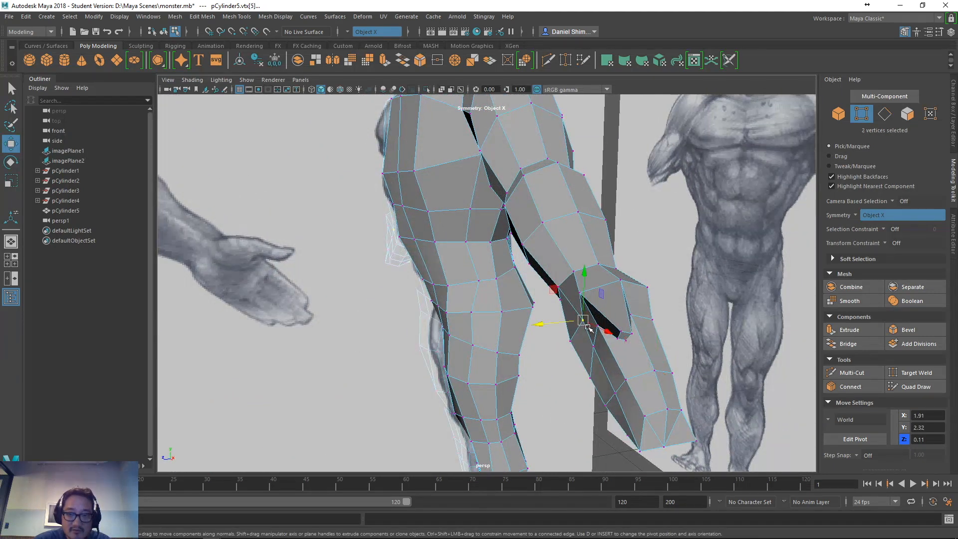
{"action": "middle_click_drag", "start_coordinate": [564, 290], "coordinate": [560, 288]}
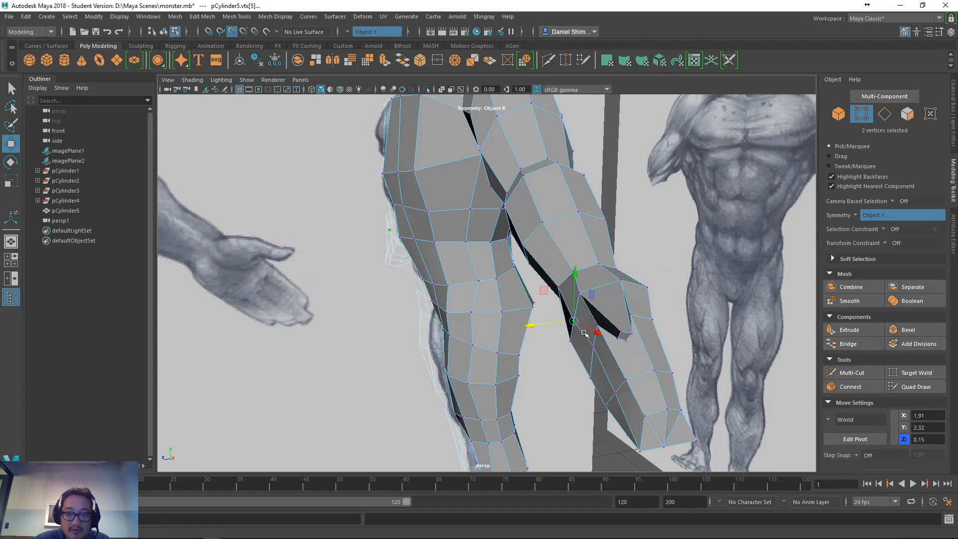
{"action": "left_click_drag", "start_coordinate": [584, 333], "coordinate": [588, 325], "text": "alt"}
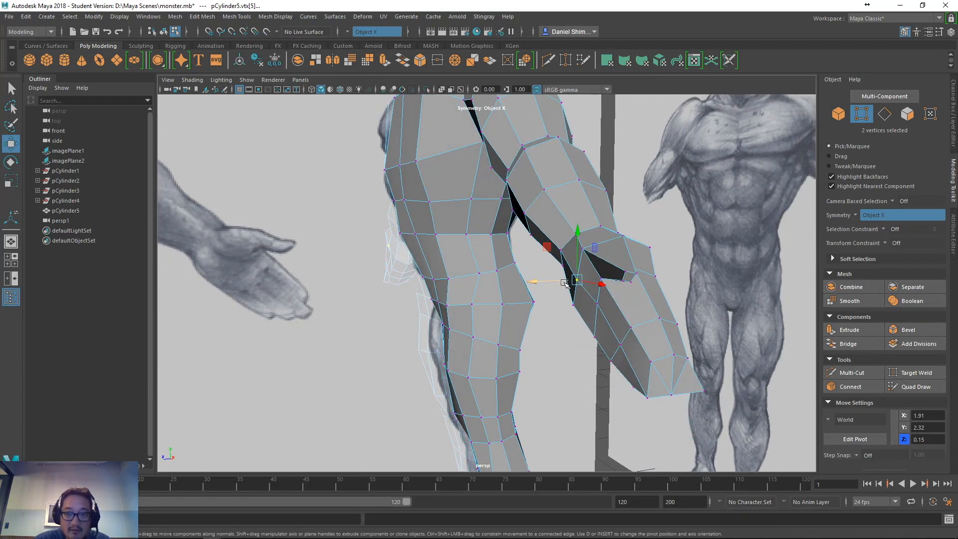
{"action": "left_click_drag", "start_coordinate": [564, 282], "coordinate": [663, 323]}
- Adjust the lower palm-edge vertices between the heel of the palm and the fingers along Z to taper the hand
{"action": "left_click", "coordinate": [643, 255]}
{"action": "left_click_drag", "start_coordinate": [645, 274], "coordinate": [615, 340], "text": "alt"}
{"action": "key", "text": "q"}
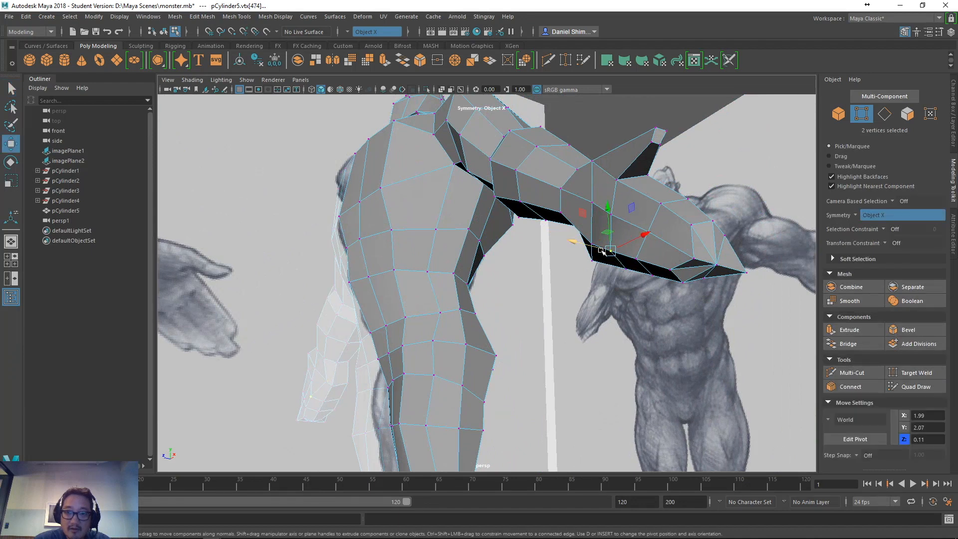
{"action": "left_click_drag", "start_coordinate": [612, 256], "coordinate": [602, 263], "text": "alt"}
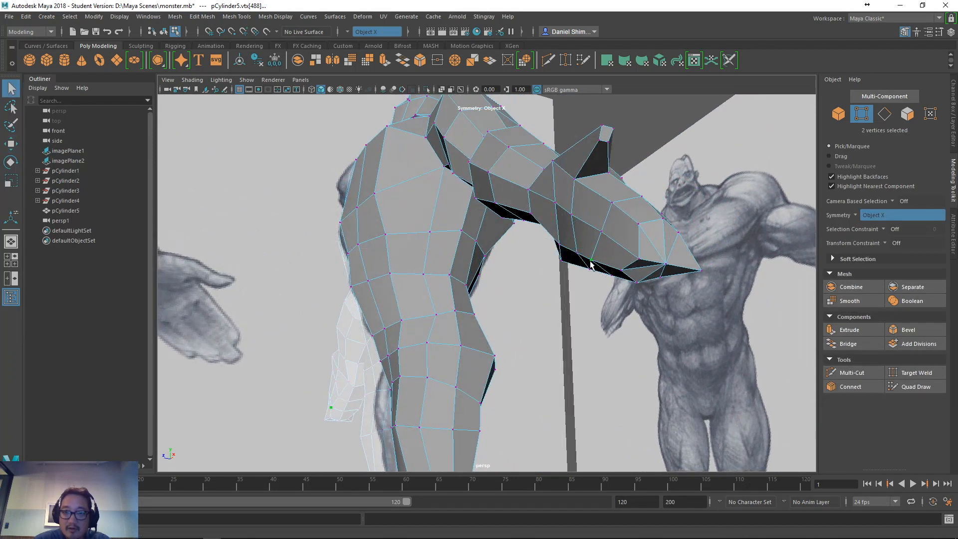
{"action": "key", "text": "w"}
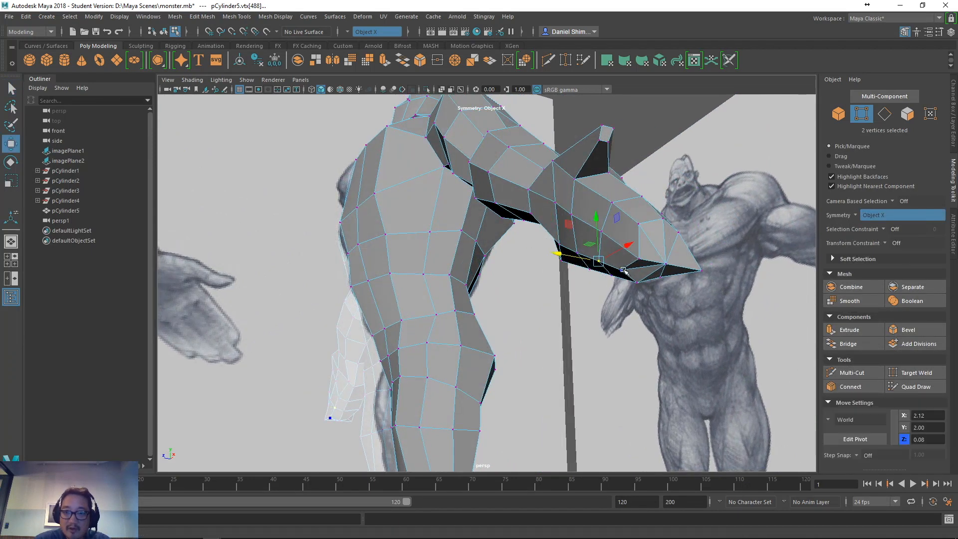
{"action": "left_click", "coordinate": [624, 273]}
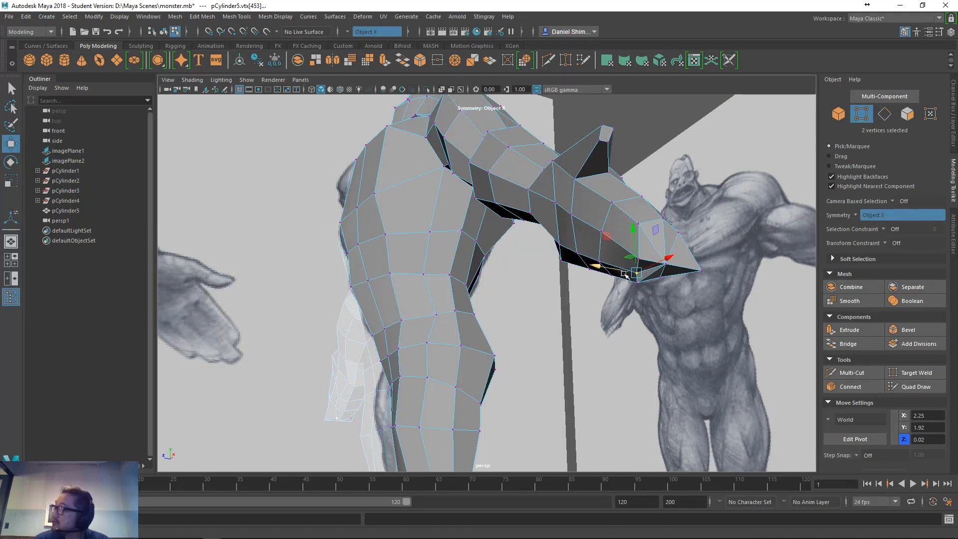
- Move the two outer fingertip corner vertices inward along Z to narrow the end of the hand
{"action": "left_click_drag", "start_coordinate": [624, 272], "coordinate": [579, 278], "text": "alt"}
{"action": "key", "text": "q"}
{"action": "key", "text": "w"}
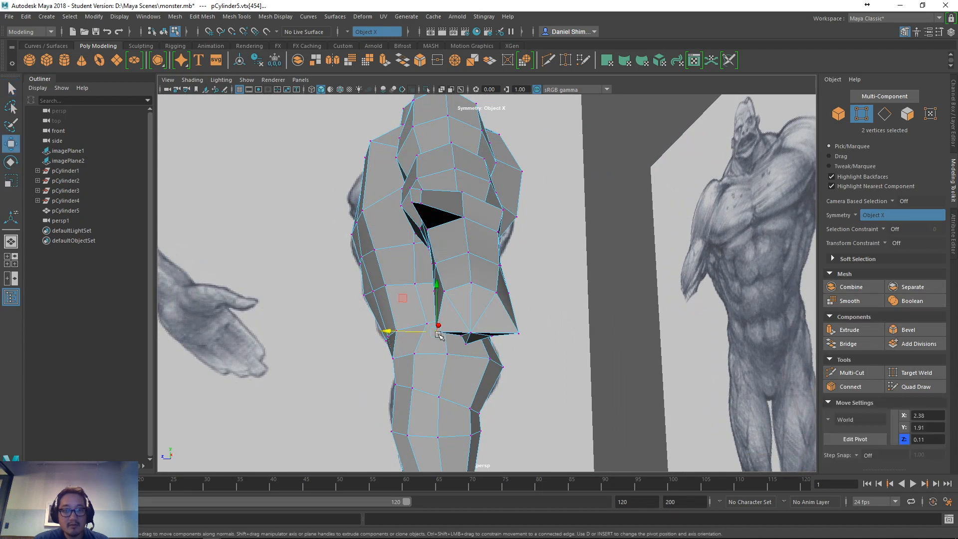
{"action": "left_click_drag", "start_coordinate": [418, 334], "coordinate": [444, 333]}
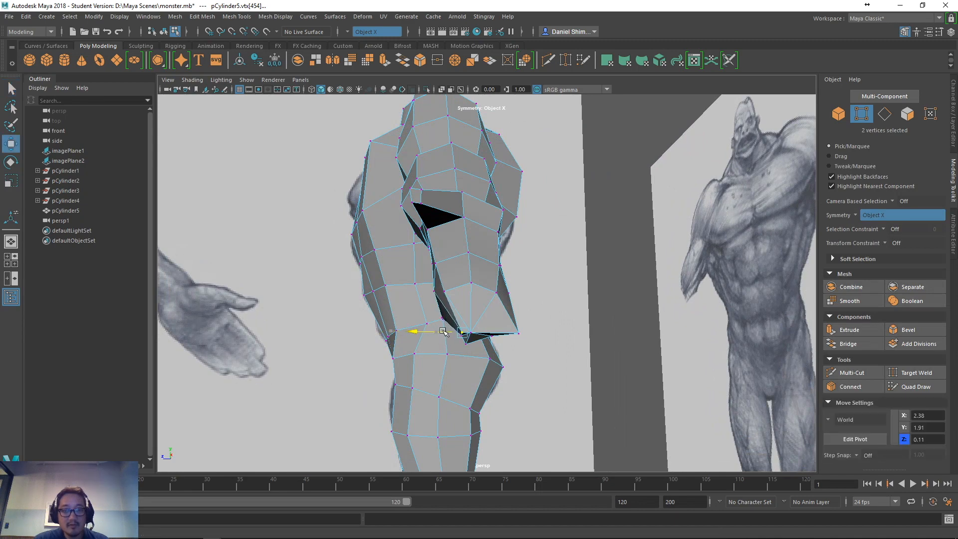
{"action": "left_click", "coordinate": [518, 333]}
{"action": "left_click_drag", "start_coordinate": [508, 333], "coordinate": [378, 314]}
- Shift the rear-edge vertices near the fingers along Z to round the back of the hand
{"action": "left_click", "coordinate": [354, 298]}
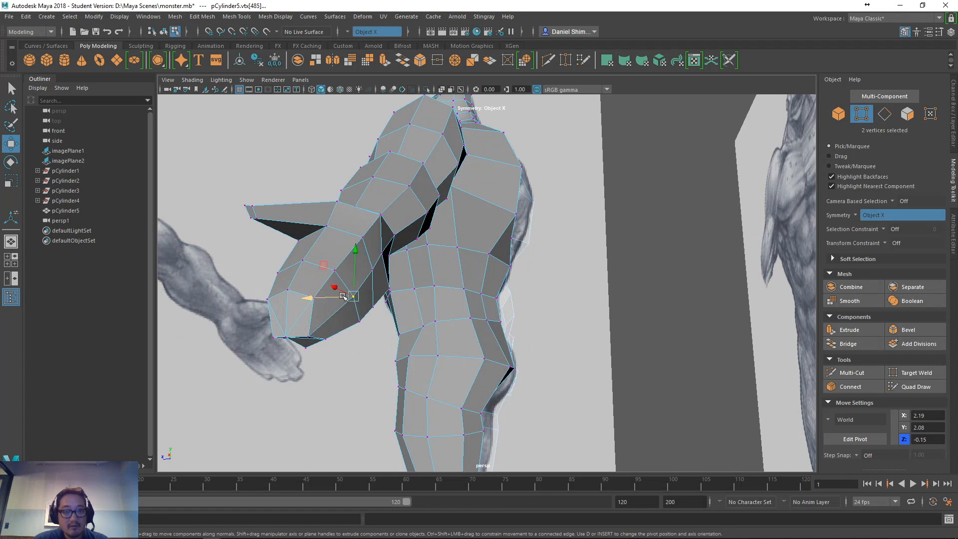
{"action": "left_click", "coordinate": [310, 298]}
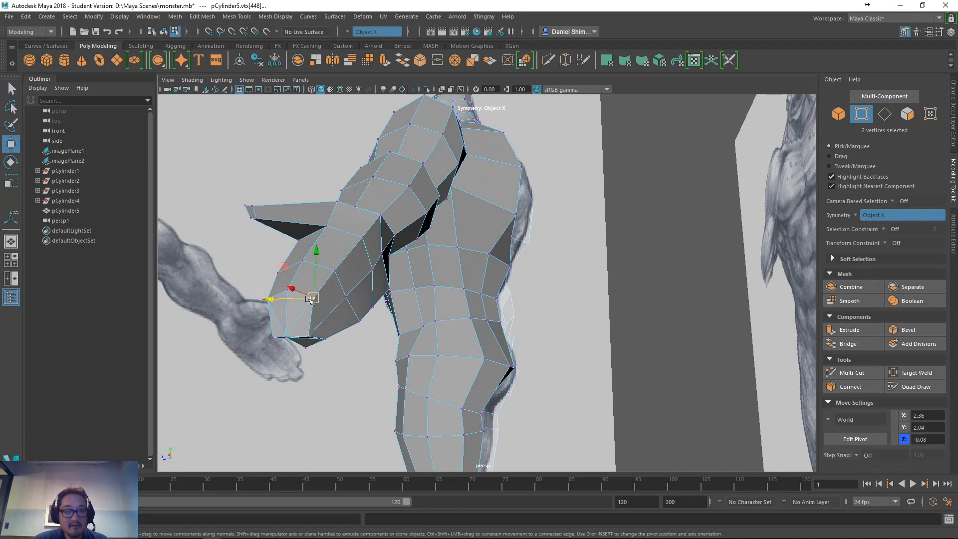
{"action": "left_click_drag", "start_coordinate": [309, 299], "coordinate": [412, 295]}
{"action": "left_click", "coordinate": [336, 271]}
- Reposition the lower rear-edge vertices of the hand, including the one near the wrist, along Z to smooth the outline
{"action": "right_click_drag", "start_coordinate": [412, 295], "coordinate": [325, 284], "text": "alt"}
{"action": "left_click_drag", "start_coordinate": [325, 285], "coordinate": [376, 334], "text": "alt"}
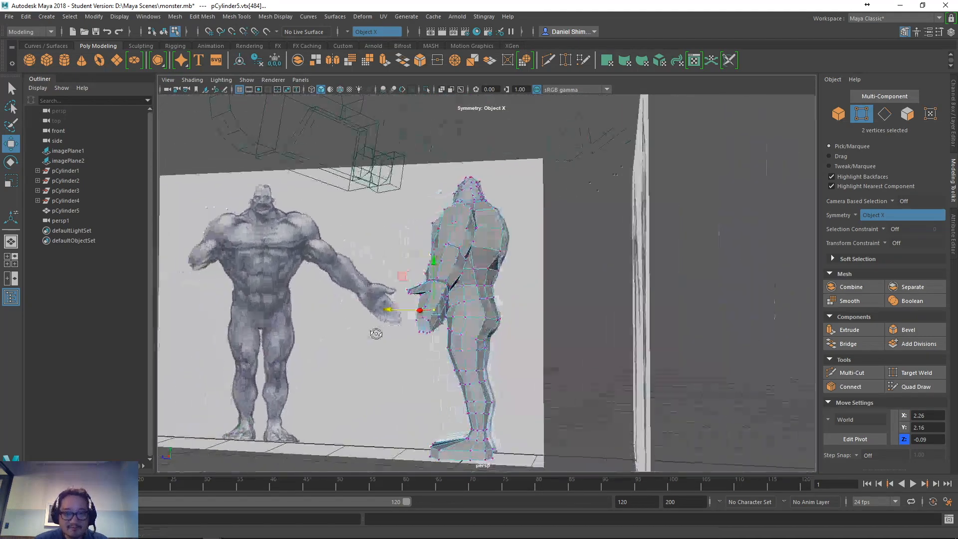
{"action": "right_click_drag", "start_coordinate": [376, 334], "coordinate": [497, 370], "text": "alt"}
{"action": "middle_click_drag", "start_coordinate": [496, 369], "coordinate": [616, 321], "text": "alt"}
{"action": "left_click_drag", "start_coordinate": [616, 321], "coordinate": [506, 315], "text": "alt"}
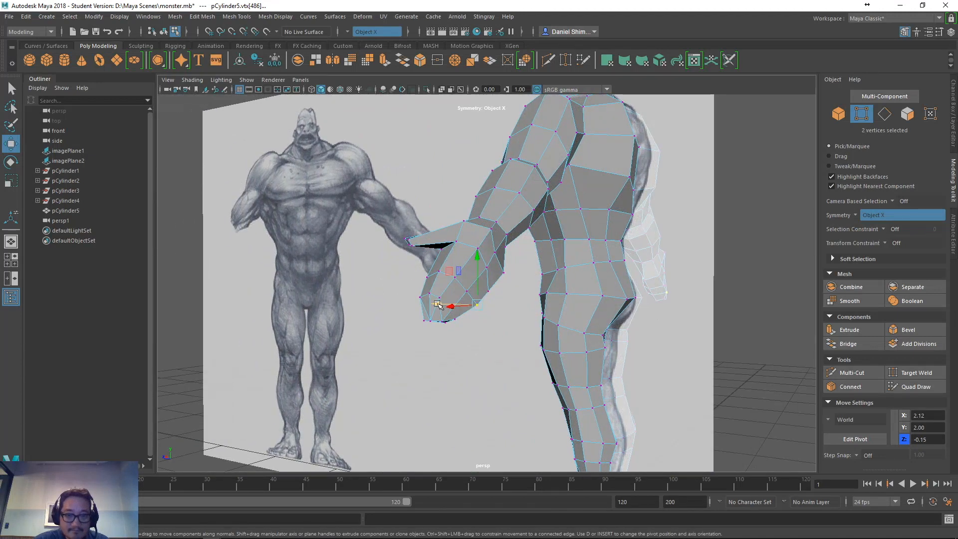
{"action": "mouse_move", "coordinate": [439, 305]}
{"action": "left_mouse_down"}
{"action": "mouse_move", "coordinate": [430, 304]}
{"action": "mouse_move", "coordinate": [447, 291]}
{"action": "left_mouse_up"}
{"action": "left_click", "coordinate": [488, 291]}
{"action": "left_click", "coordinate": [475, 273]}
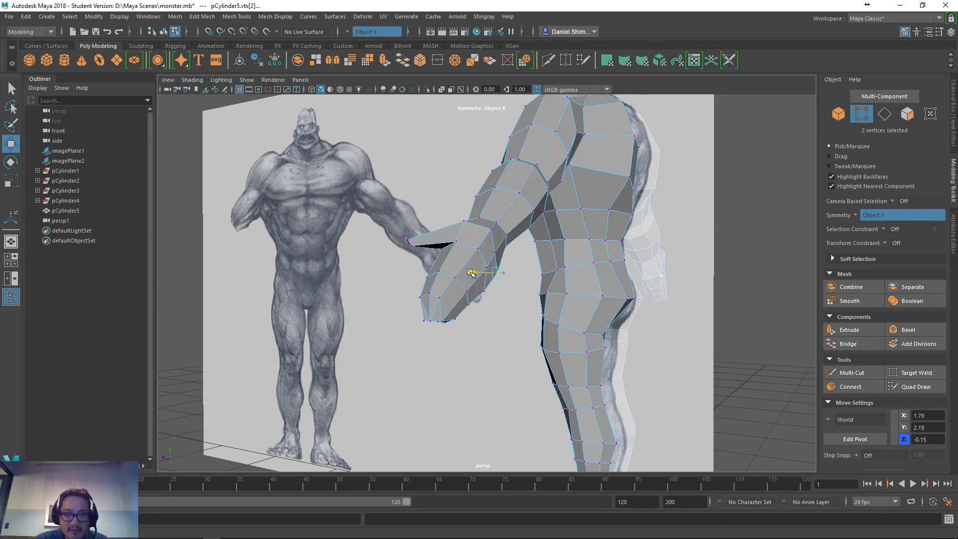
{"action": "left_click_drag", "start_coordinate": [471, 273], "coordinate": [469, 273]}
- Select all vertices of both hands and rotate them using soft selection with a falloff reaching up the forearms
{"action": "left_click_drag", "start_coordinate": [516, 276], "coordinate": [622, 317], "text": "alt"}
{"action": "key", "text": "q"}
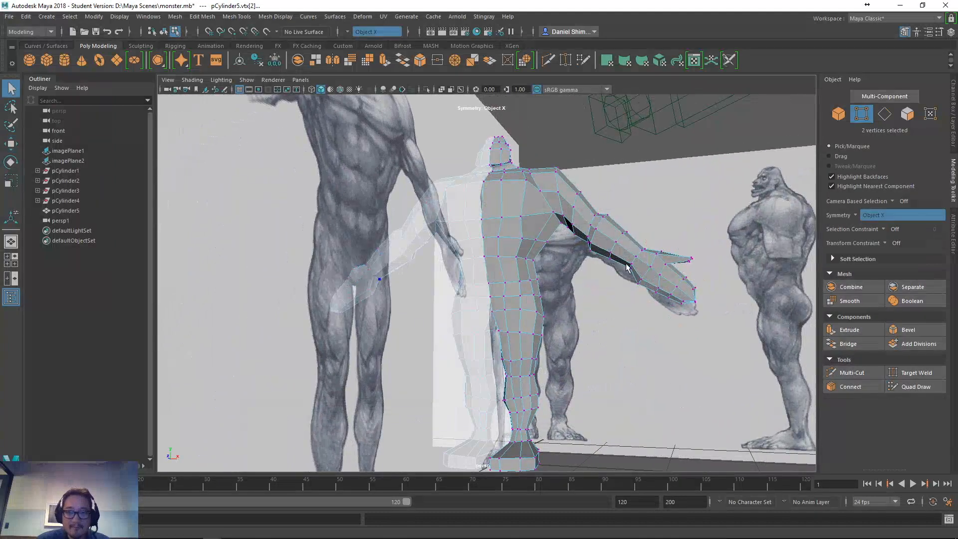
{"action": "right_click", "coordinate": [668, 293]}
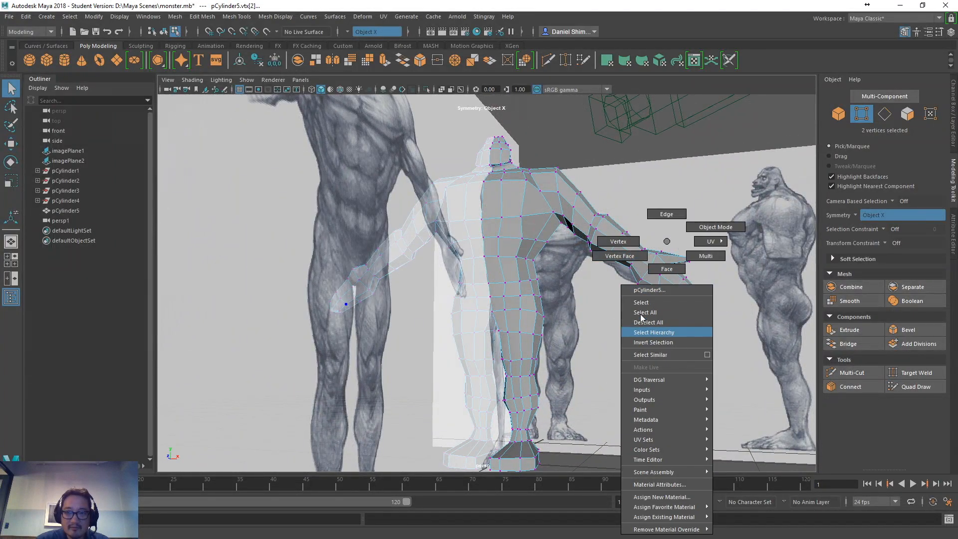
{"action": "left_click", "coordinate": [618, 243]}
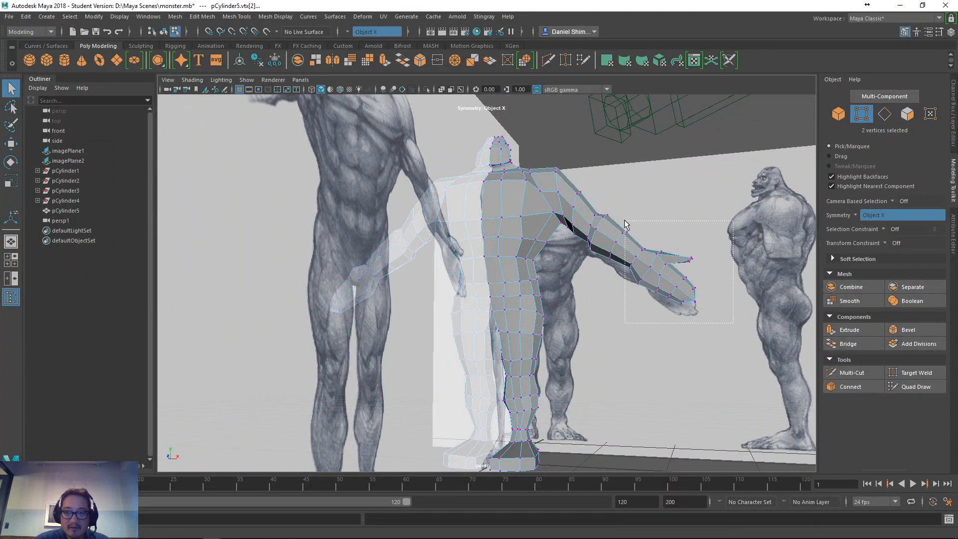
{"action": "left_click_drag", "start_coordinate": [629, 212], "coordinate": [629, 212]}
{"action": "left_click_drag", "start_coordinate": [629, 212], "coordinate": [589, 294], "text": "alt"}
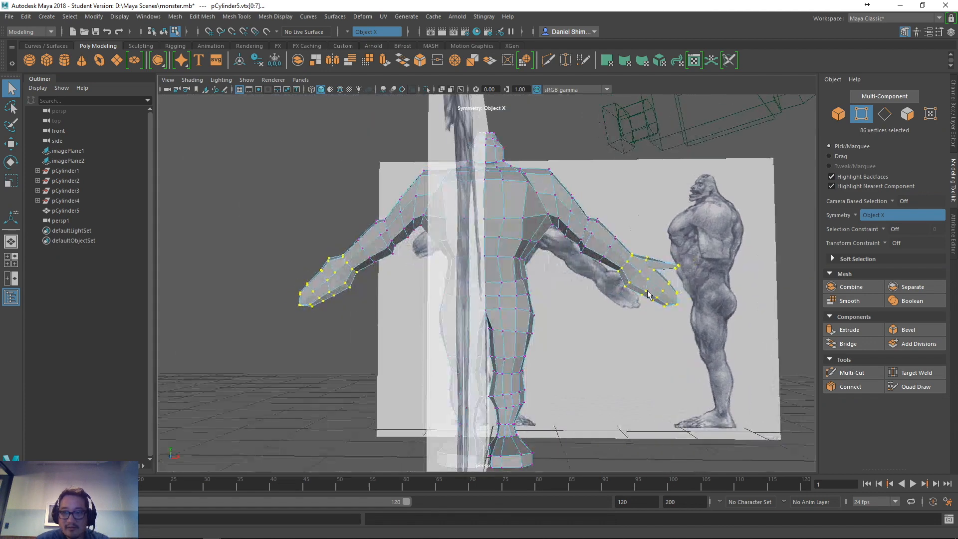
{"action": "key", "text": "5"}
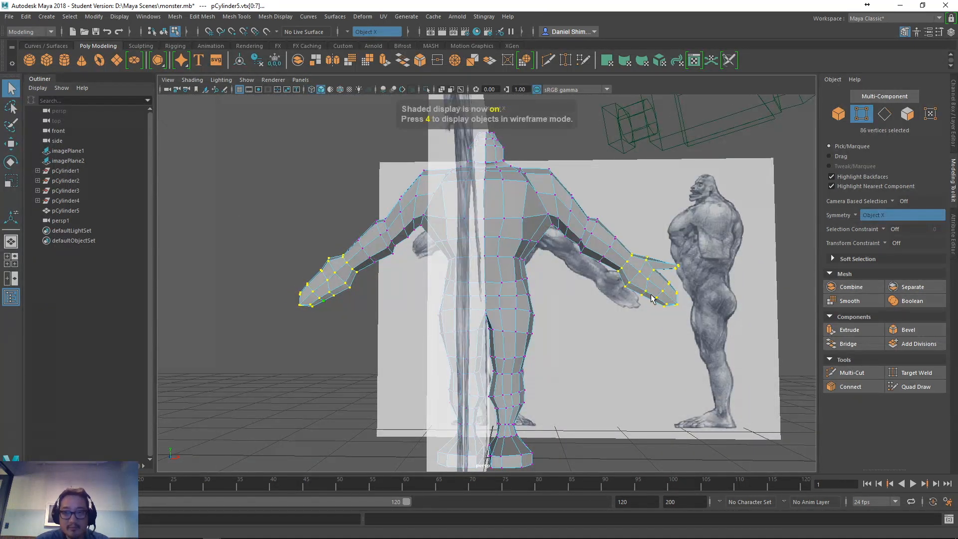
{"action": "key", "text": "b"}
{"action": "left_click_drag", "start_coordinate": [649, 280], "coordinate": [675, 275]}
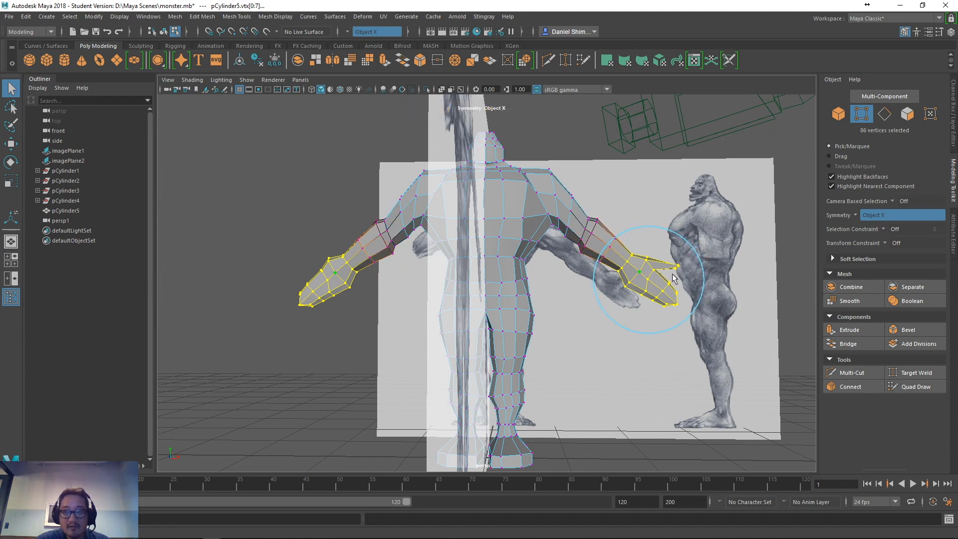
{"action": "key", "text": "e"}
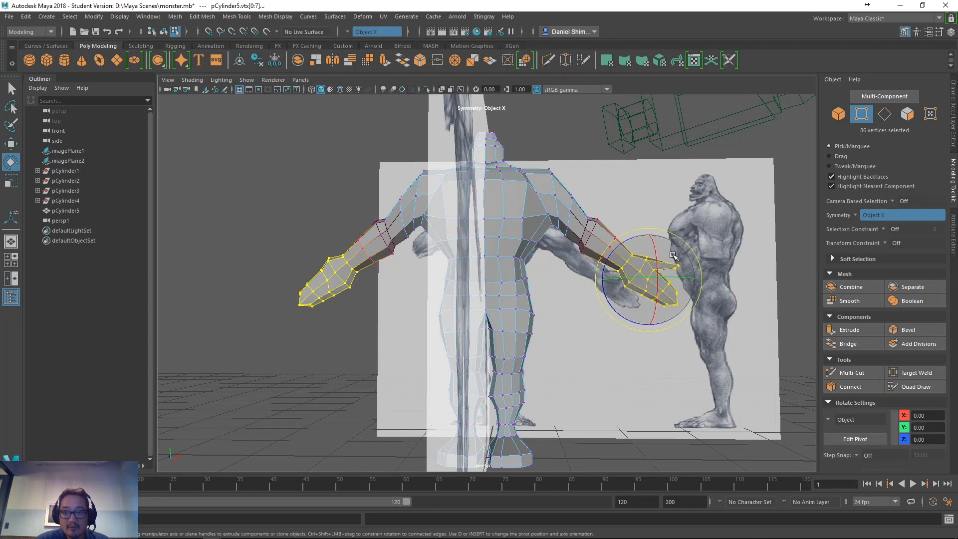
{"action": "left_click_drag", "start_coordinate": [673, 254], "coordinate": [634, 306]}
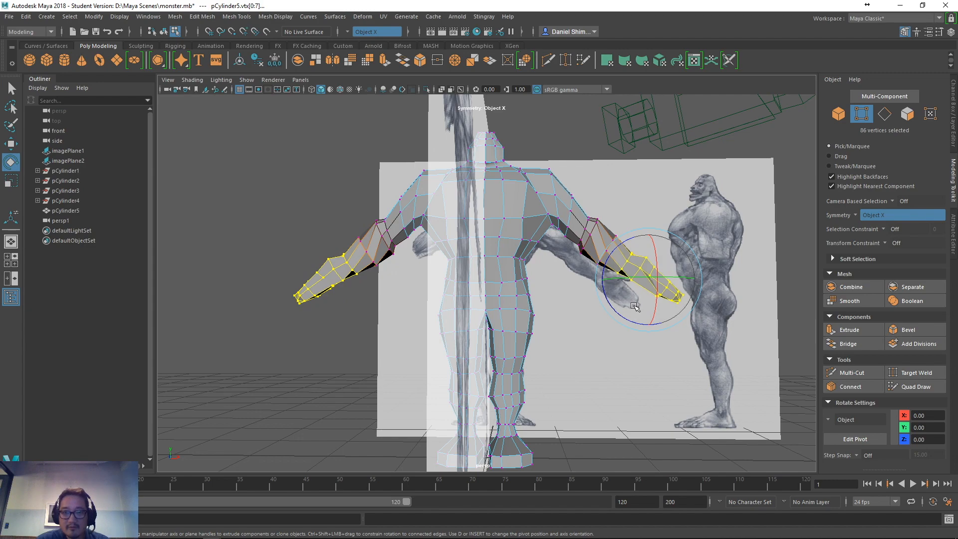
- Switch from the perspective view to the front view of the monster body
{"action": "left_click_drag", "start_coordinate": [635, 323], "coordinate": [651, 297], "text": "alt"}
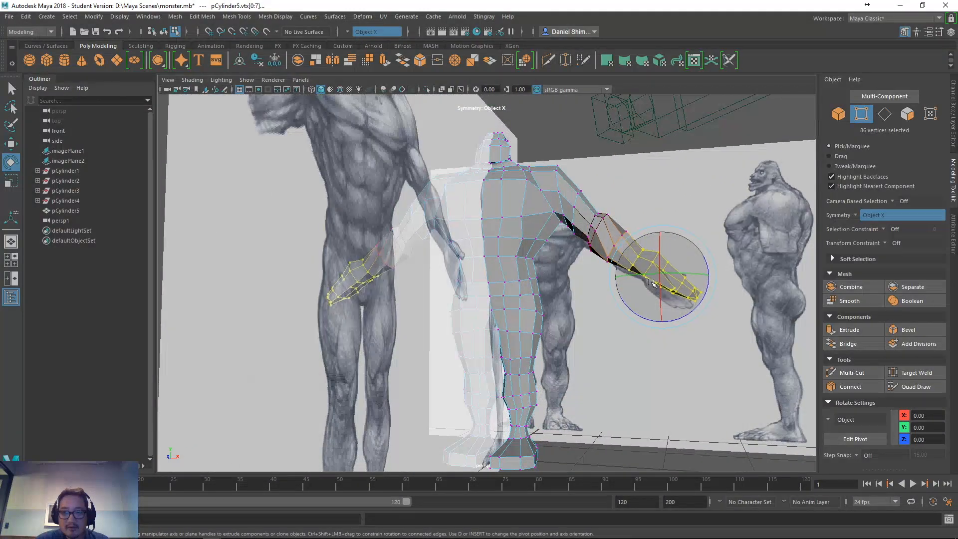
{"action": "key", "text": "space"}
{"action": "left_click_drag", "start_coordinate": [666, 329], "coordinate": [667, 357]}
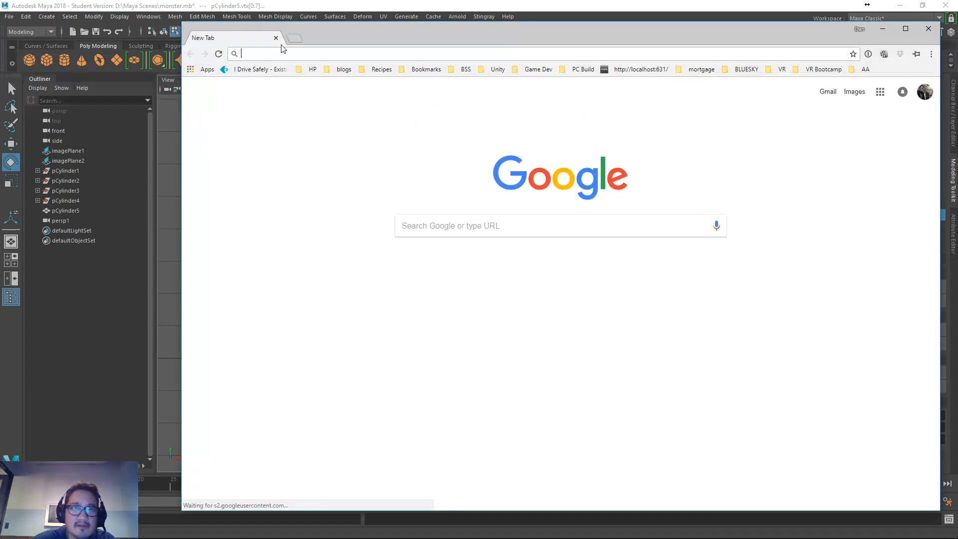
- Switch to the web browser and load mixamo.com in a new tab
{"action": "left_click", "coordinate": [295, 40]}
{"action": "type", "text": "mixamo.com"}
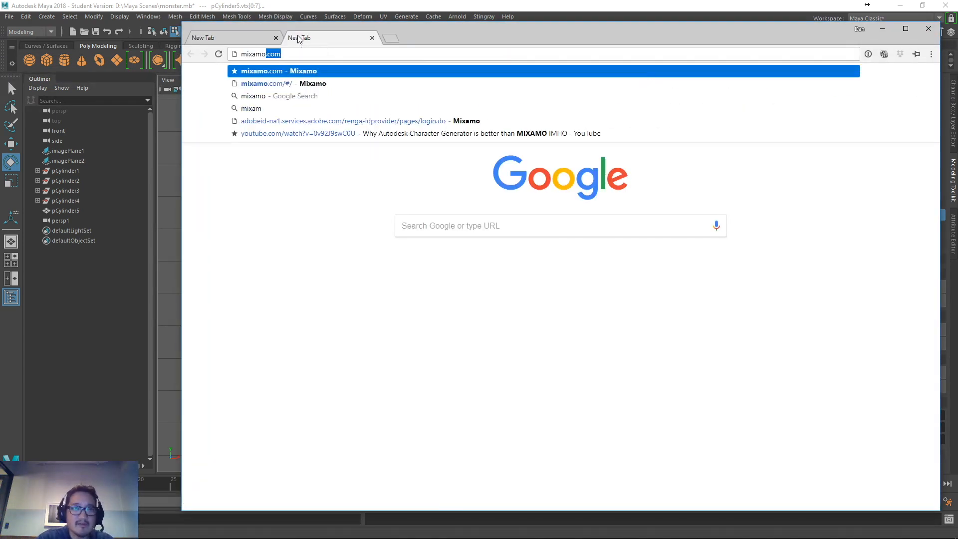
{"action": "key", "text": "Return"}
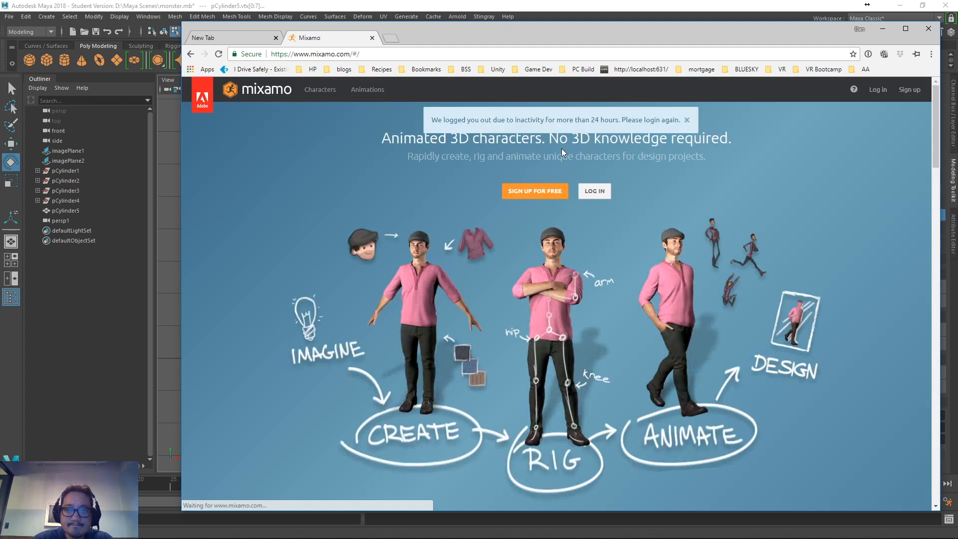
- Log in to Mixamo and open the character upload dialog to see the accepted file formats, and return to Maya
{"action": "left_click", "coordinate": [878, 90]}
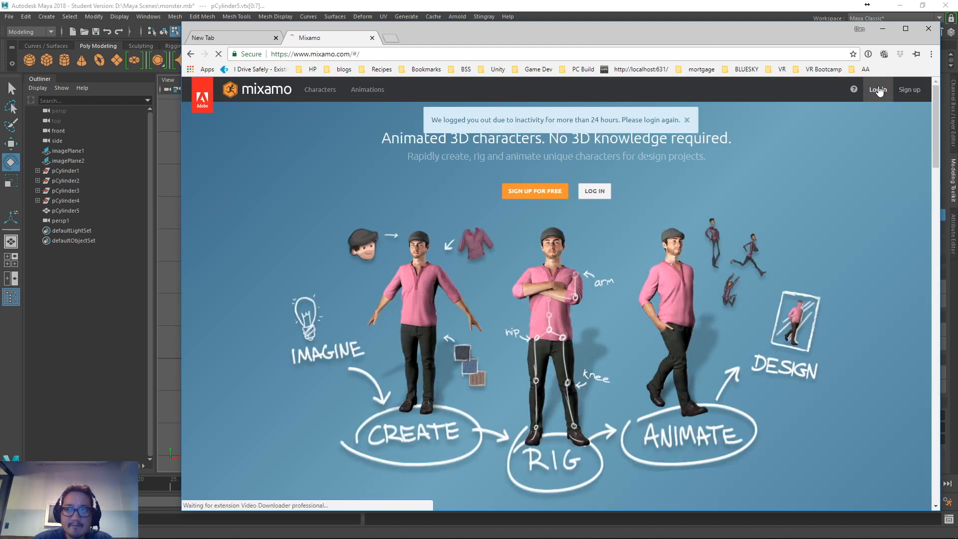
{"action": "left_click", "coordinate": [496, 205]}
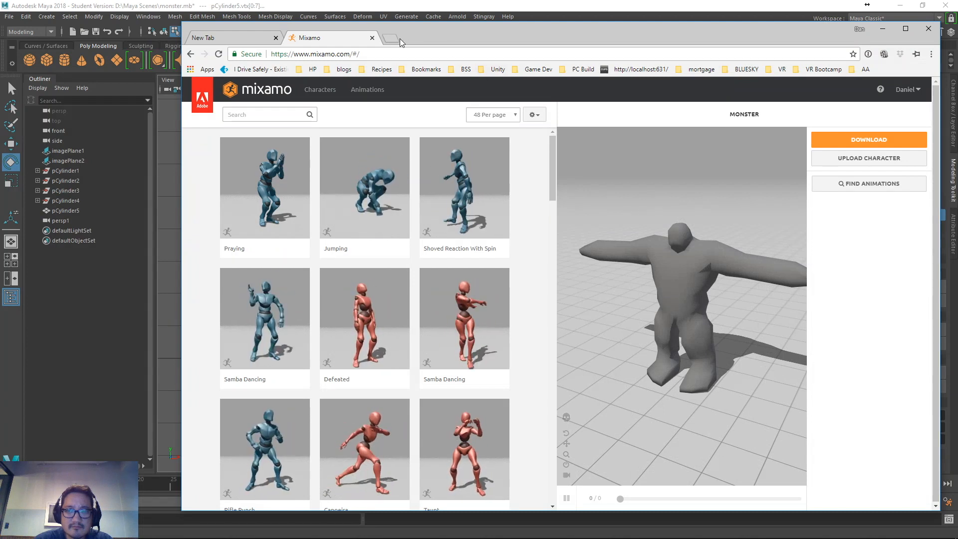
{"action": "left_click", "coordinate": [842, 164]}
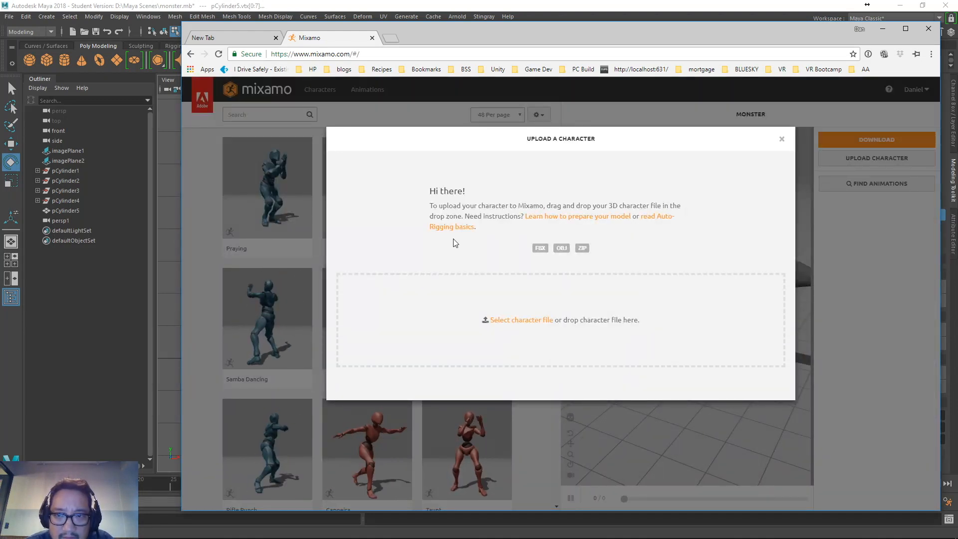
{"action": "key", "text": "alt+Tab"}
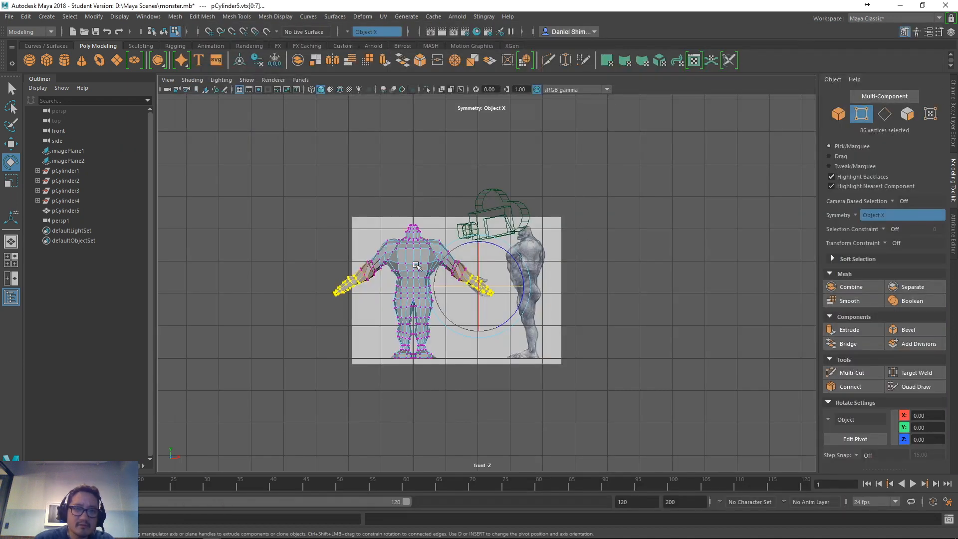
{"action": "right_click_drag", "start_coordinate": [397, 241], "coordinate": [391, 306]}
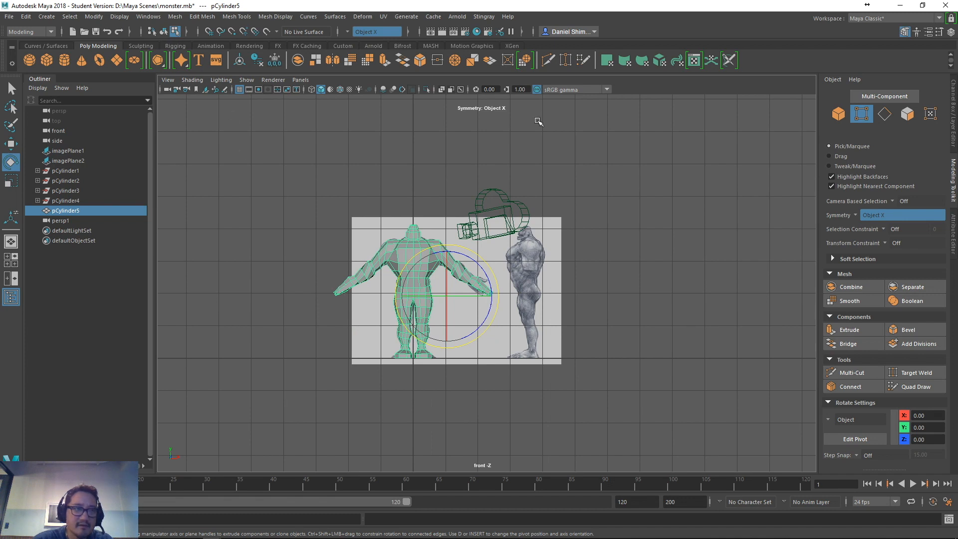
{"action": "key", "text": "q"}
{"action": "right_click_drag", "start_coordinate": [389, 242], "coordinate": [390, 260]}
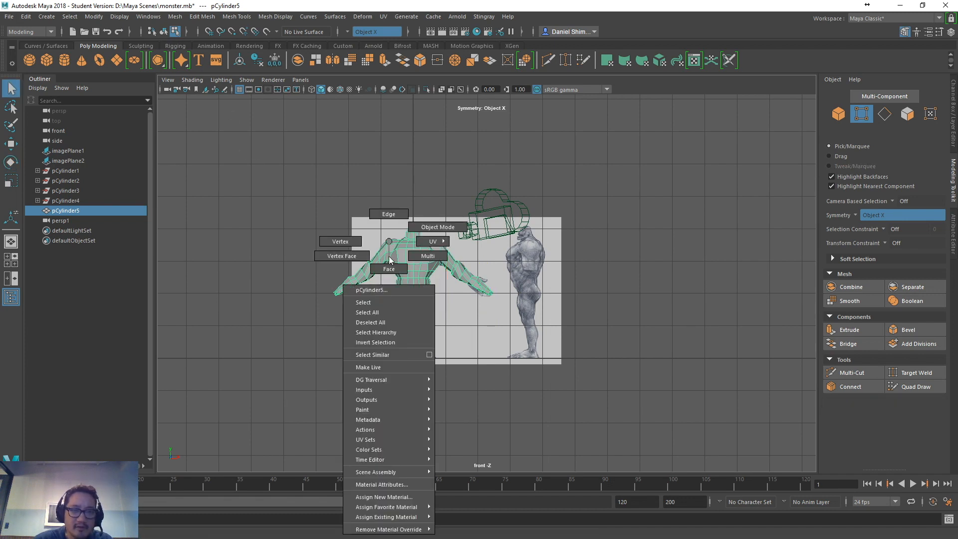
{"action": "right_click_drag", "start_coordinate": [389, 355], "coordinate": [392, 272]}
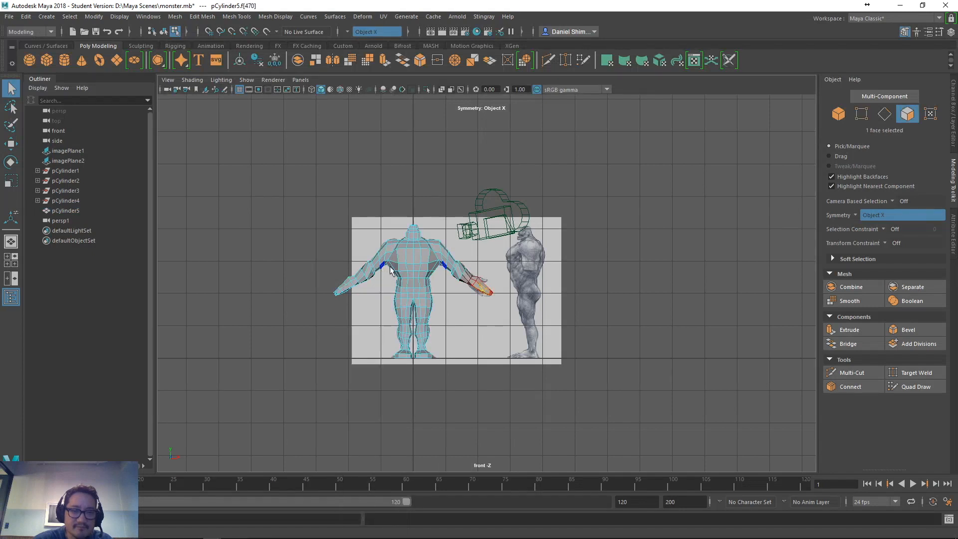
{"action": "key", "text": "space"}
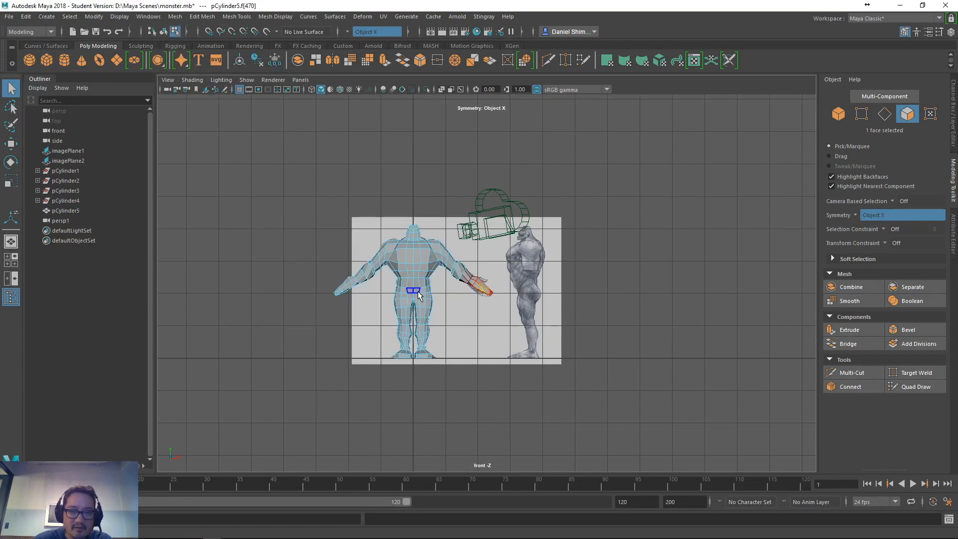
{"action": "scroll", "coordinate": [419, 289], "scroll_direction": "up", "scroll_amount": 3}
{"action": "scroll", "coordinate": [419, 293], "scroll_direction": "up", "scroll_amount": 2}
{"action": "key", "text": "w"}
{"action": "left_click_drag", "start_coordinate": [328, 248], "coordinate": [339, 214]}
{"action": "left_click_drag", "start_coordinate": [339, 177], "coordinate": [338, 179]}
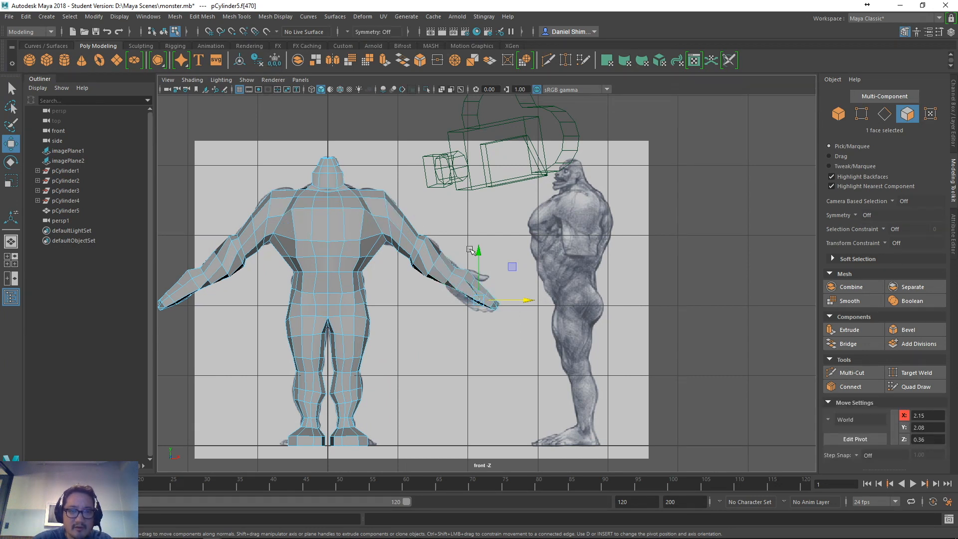
- Undo the recent selection changes and the soft-selection rotation of both hands
{"action": "key", "text": "ctrl+z"}
{"action": "key", "text": "ctrl+z"}
{"action": "key", "text": "ctrl+z"}
{"action": "key", "text": "ctrl+z"}
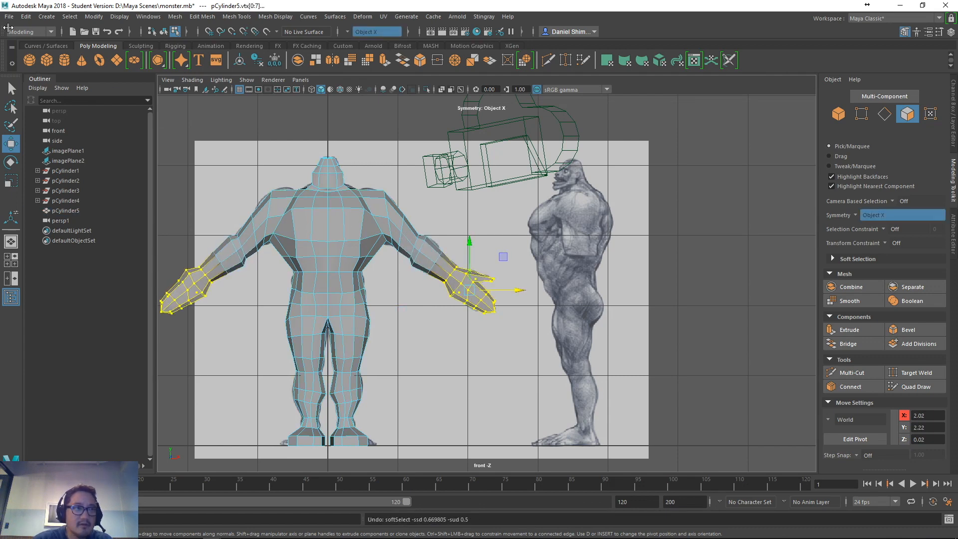
- Save the monster.mb scene, accepting the Student Version notice
{"action": "left_click", "coordinate": [9, 17]}
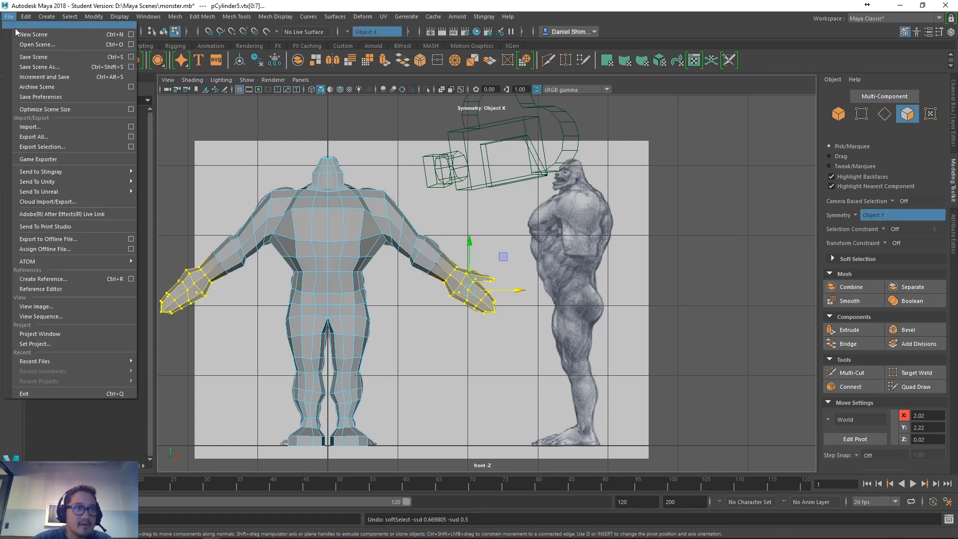
{"action": "left_click", "coordinate": [31, 61]}
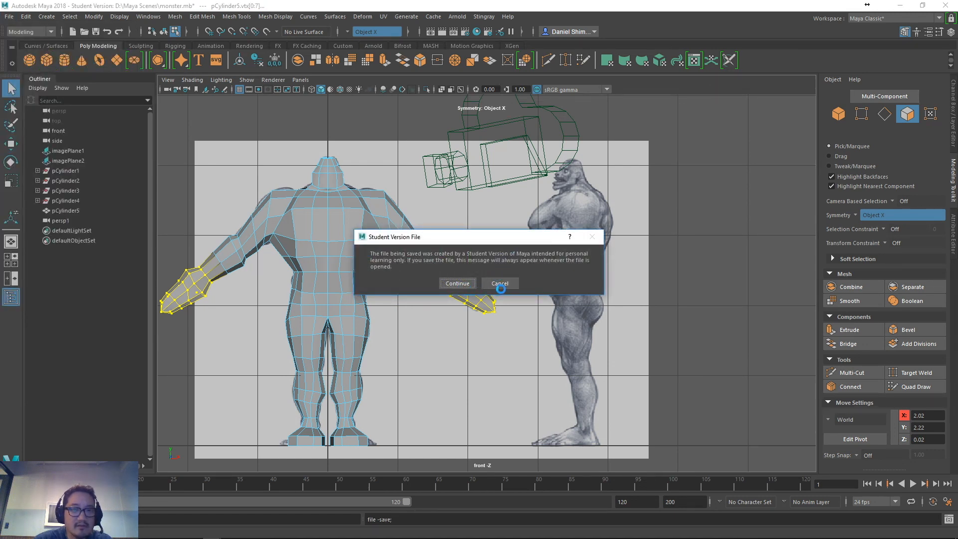
{"action": "left_click", "coordinate": [450, 282]}
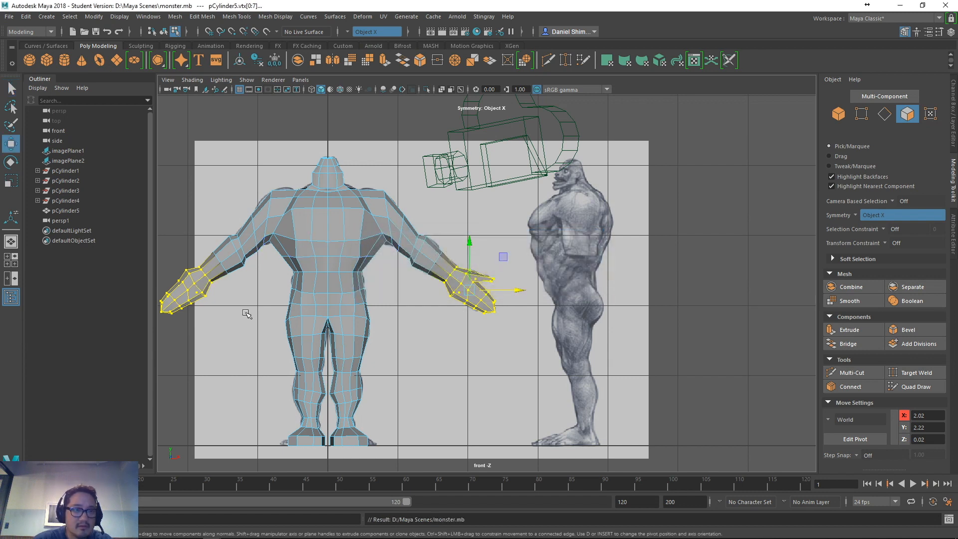
- Put the body mesh in face selection mode and turn symmetry off in the front view
{"action": "right_click", "coordinate": [376, 243]}
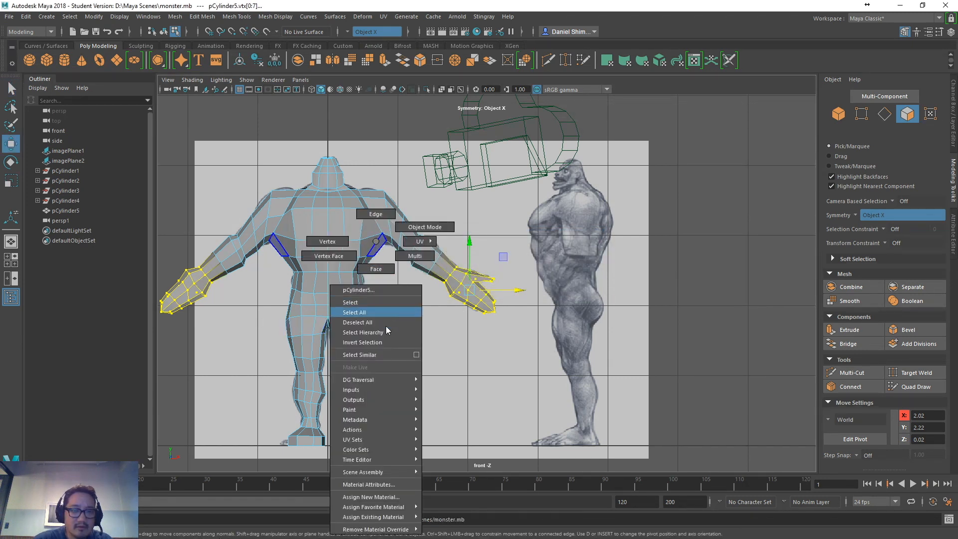
{"action": "left_click", "coordinate": [376, 270]}
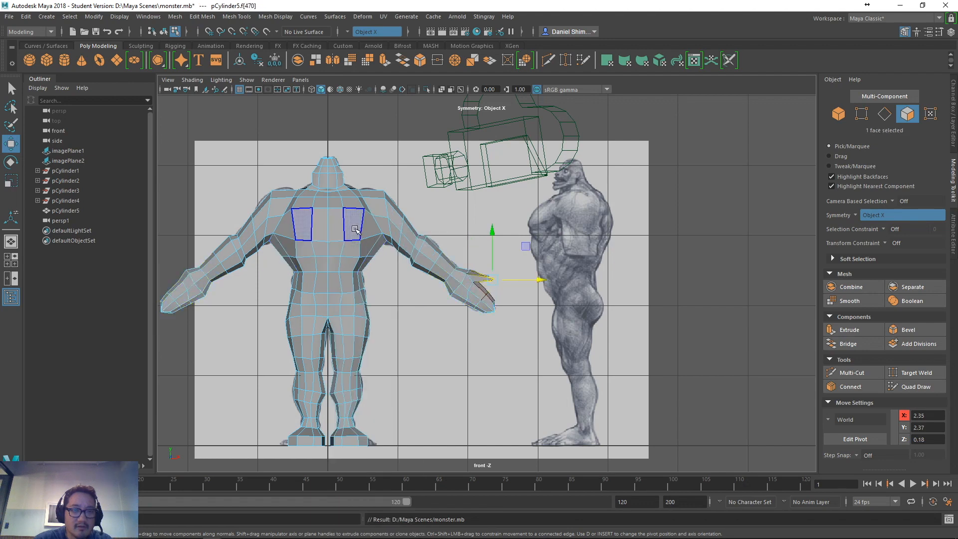
{"action": "left_click", "coordinate": [354, 229]}
{"action": "key", "text": "space"}
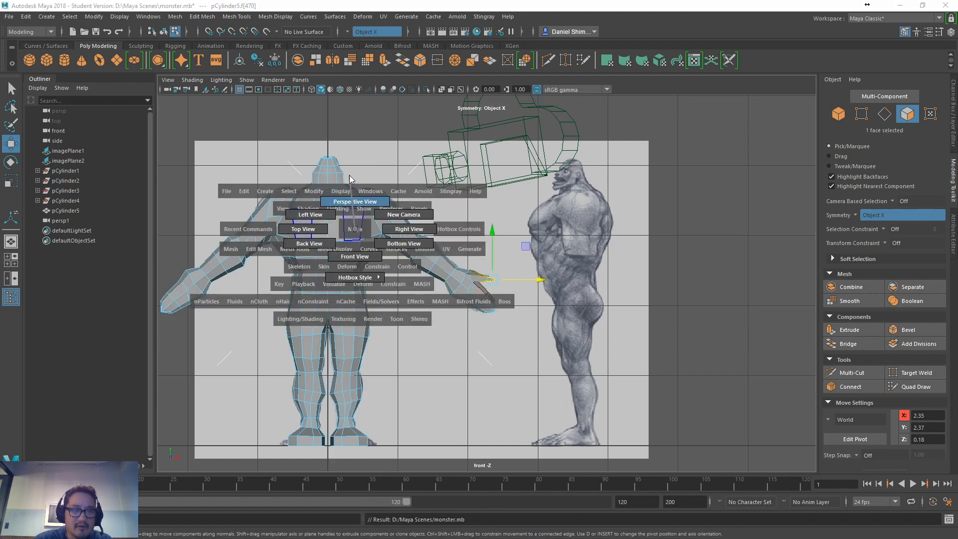
{"action": "left_click", "coordinate": [359, 202]}
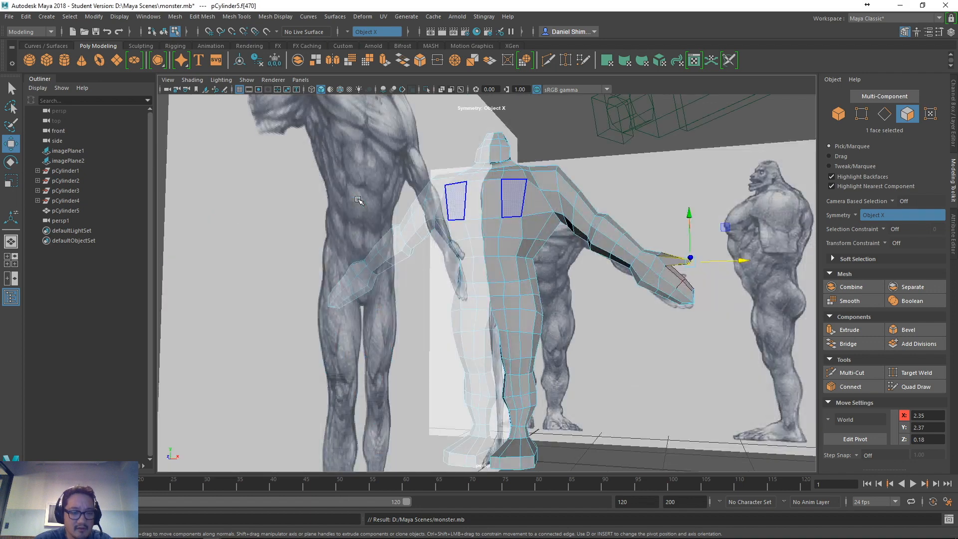
{"action": "key", "text": "space"}
{"action": "left_click", "coordinate": [495, 275]}
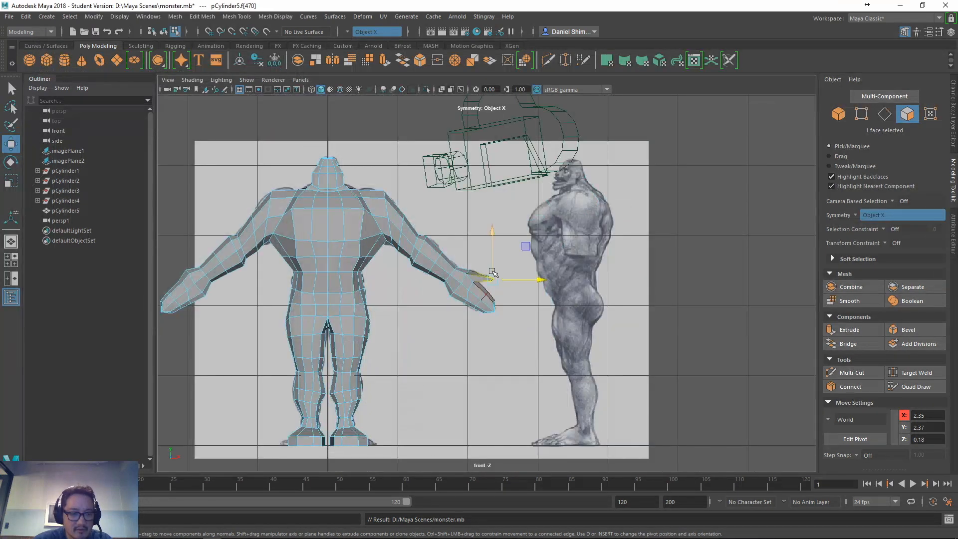
{"action": "right_click_drag", "start_coordinate": [366, 201], "coordinate": [368, 140], "text": "ctrl+shift"}
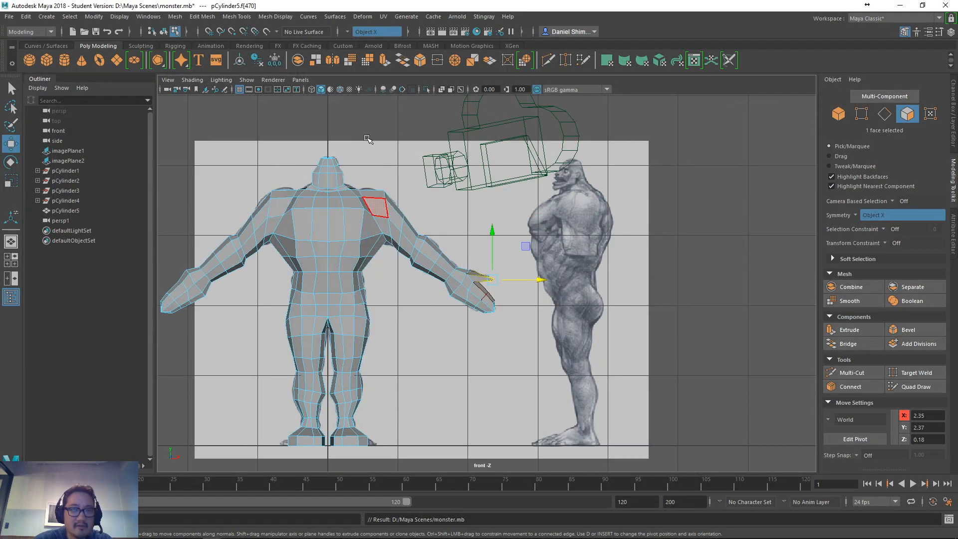
- Delete all faces on the negative X half of the body and return the remaining half to object mode
{"action": "scroll", "coordinate": [407, 200], "scroll_direction": "down", "scroll_amount": 3}
{"action": "left_click_drag", "start_coordinate": [255, 177], "coordinate": [390, 449]}
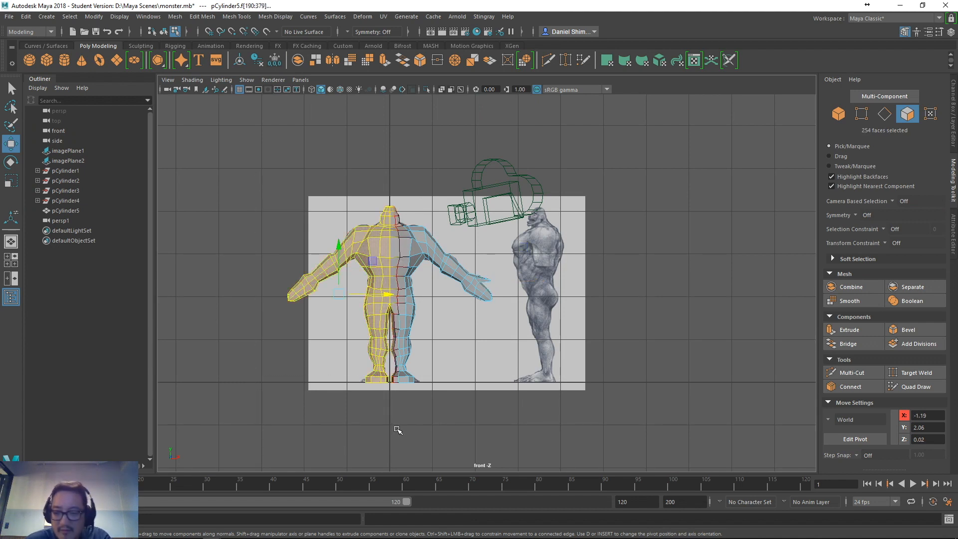
{"action": "key", "text": "b"}
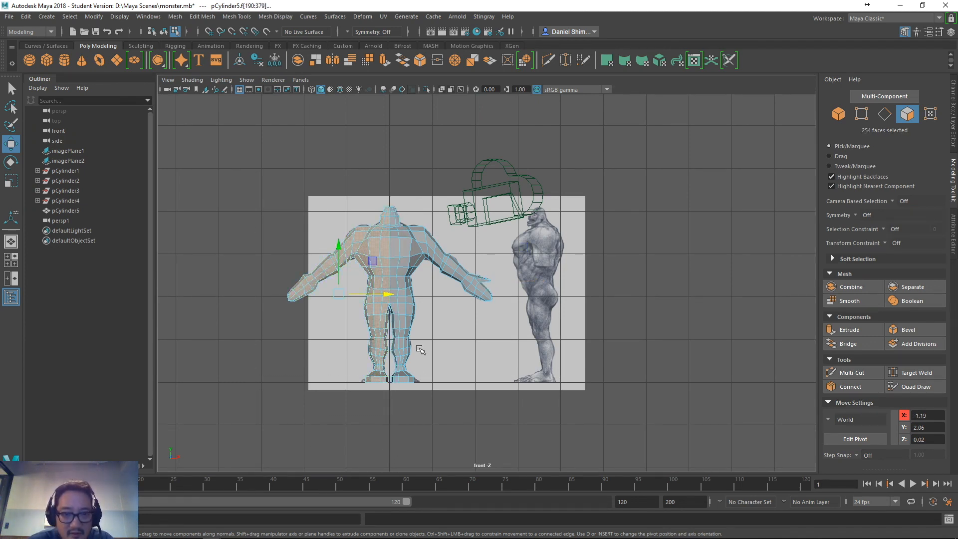
{"action": "key", "text": "Delete"}
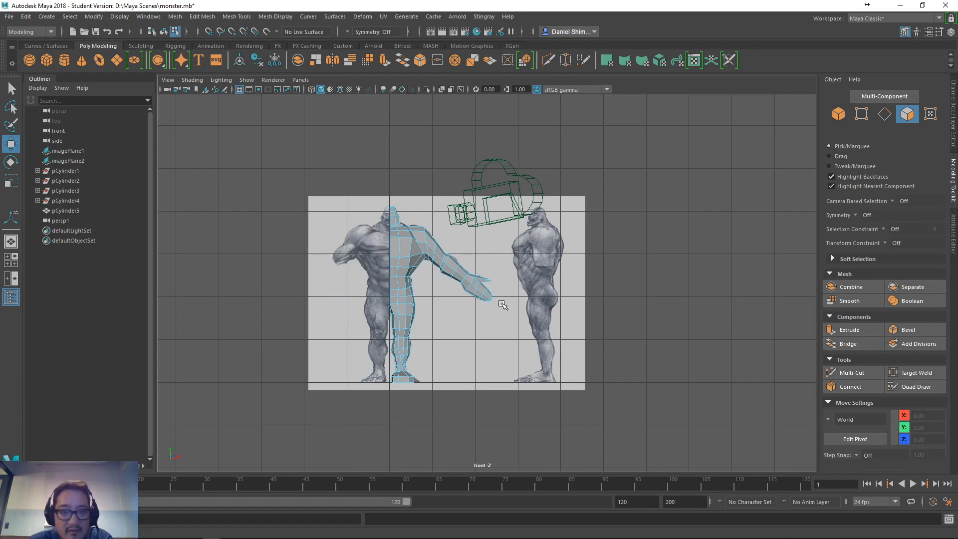
{"action": "scroll", "coordinate": [500, 305], "scroll_direction": "up", "scroll_amount": 4}
{"action": "right_click_drag", "start_coordinate": [356, 241], "coordinate": [362, 304]}
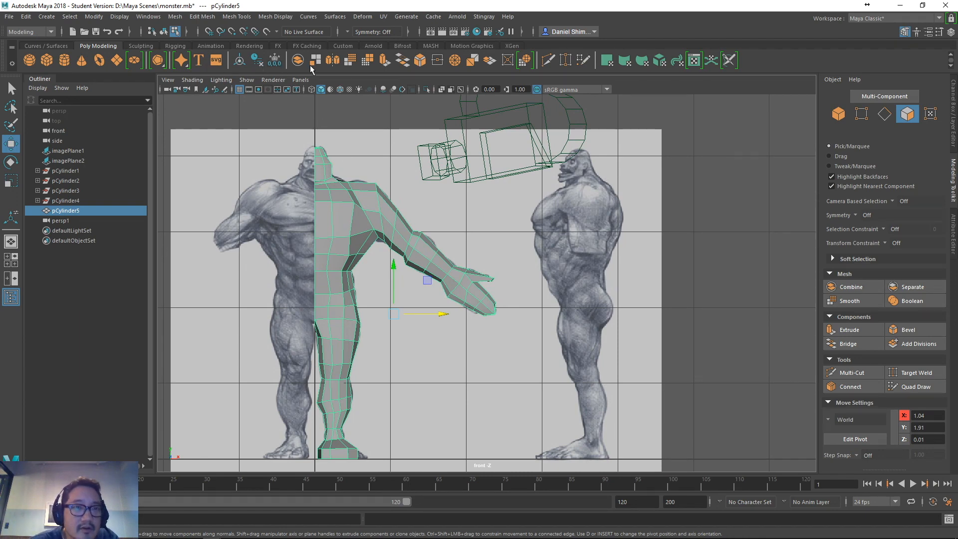
- Mirror the half-body mesh across the world X axis with merged borders and select the whole body
{"action": "left_click", "coordinate": [332, 60]}
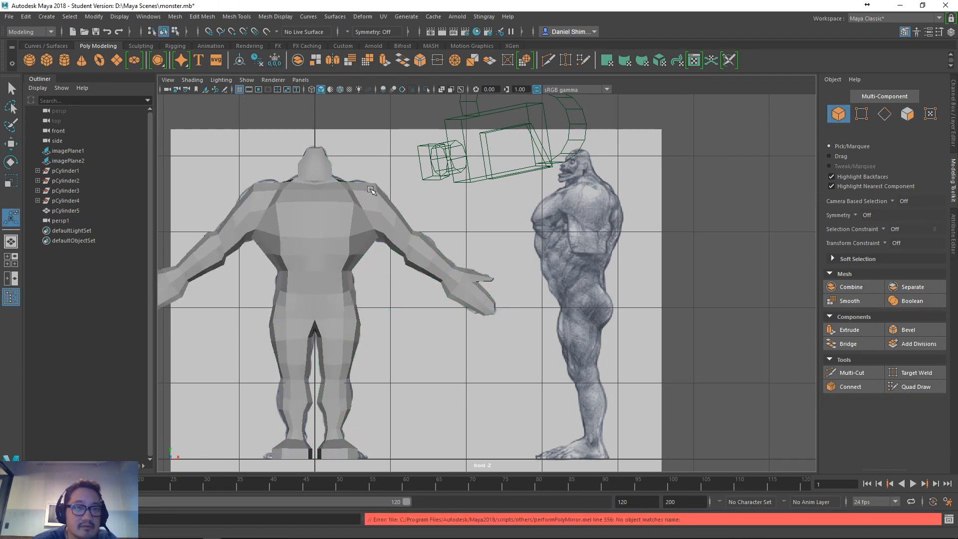
{"action": "left_click", "coordinate": [326, 211]}
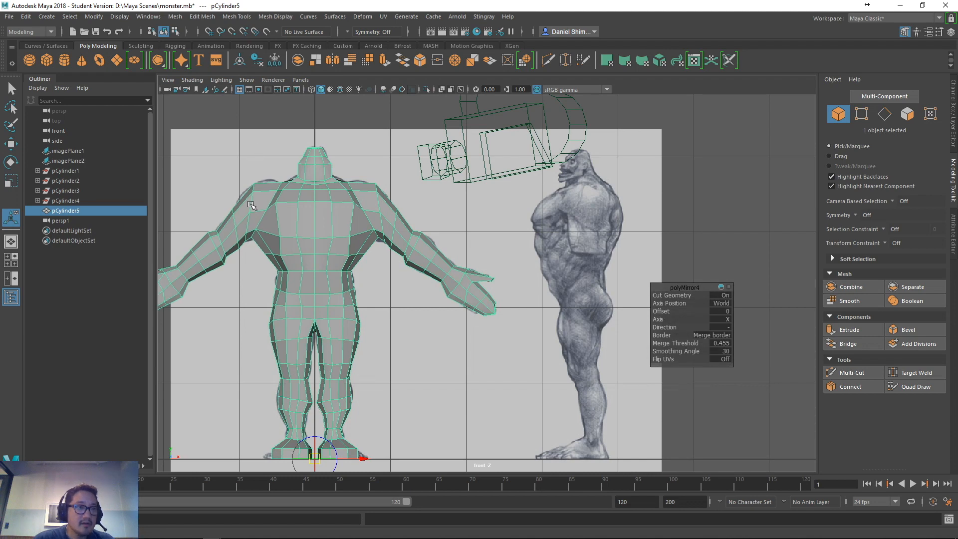
- Examine the leftover pCylinder nodes in the scene hierarchy, checking what each selects and what pCylinder3 contains
{"action": "left_click", "coordinate": [85, 200]}
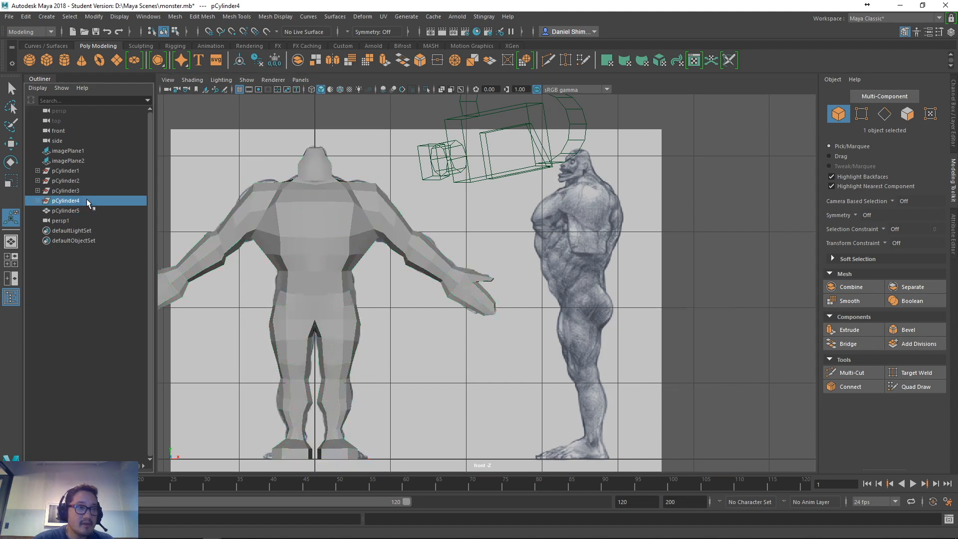
{"action": "left_click", "coordinate": [79, 211]}
{"action": "left_click", "coordinate": [66, 178]}
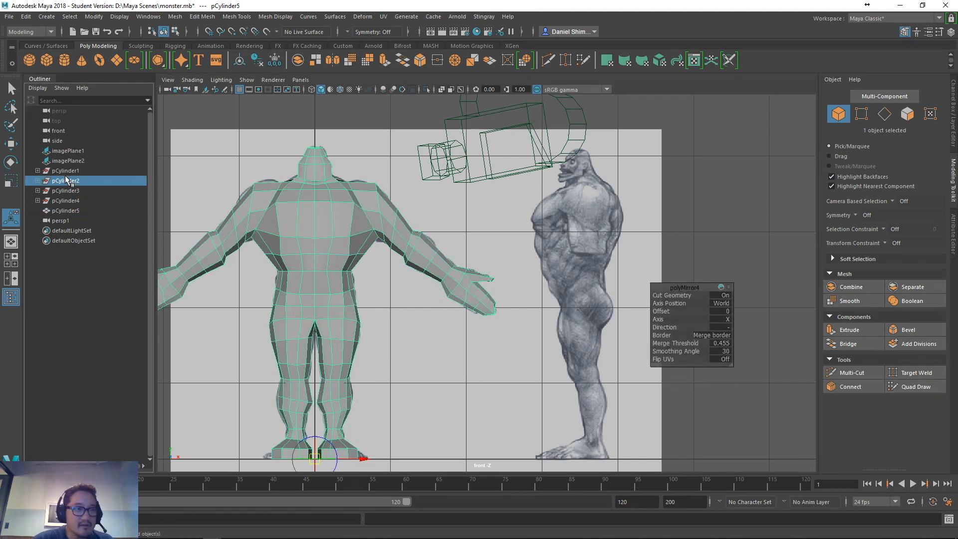
{"action": "left_click", "coordinate": [66, 171]}
{"action": "left_click", "coordinate": [66, 180]}
{"action": "left_click", "coordinate": [66, 192]}
{"action": "left_click", "coordinate": [37, 190]}
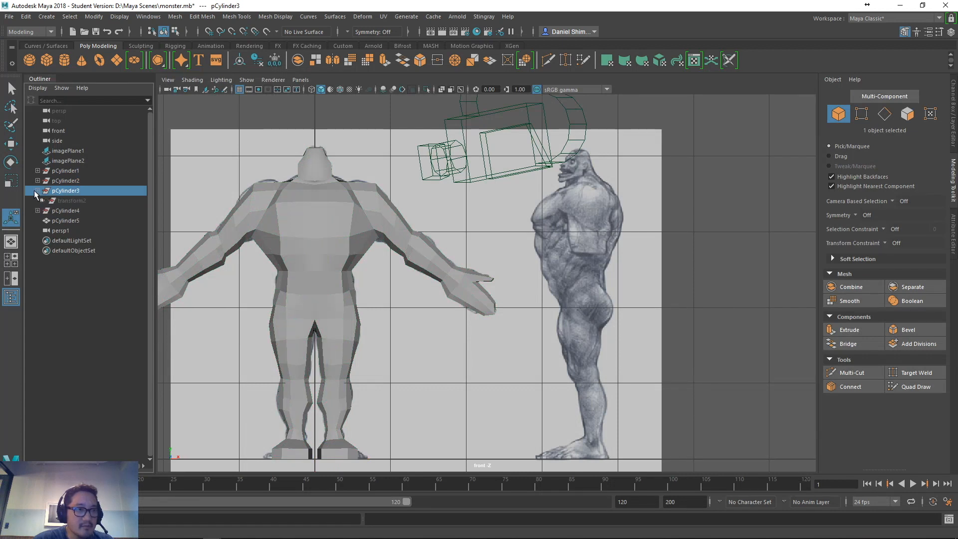
{"action": "left_click", "coordinate": [37, 190]}
- Show the channel attributes of pCylinder5 and delete its construction history
{"action": "left_click", "coordinate": [65, 211]}
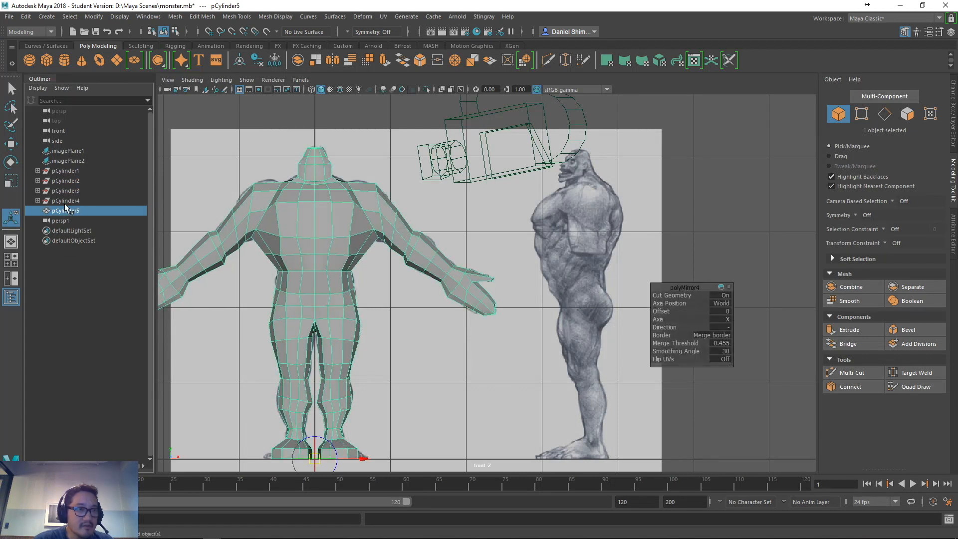
{"action": "left_click", "coordinate": [951, 32]}
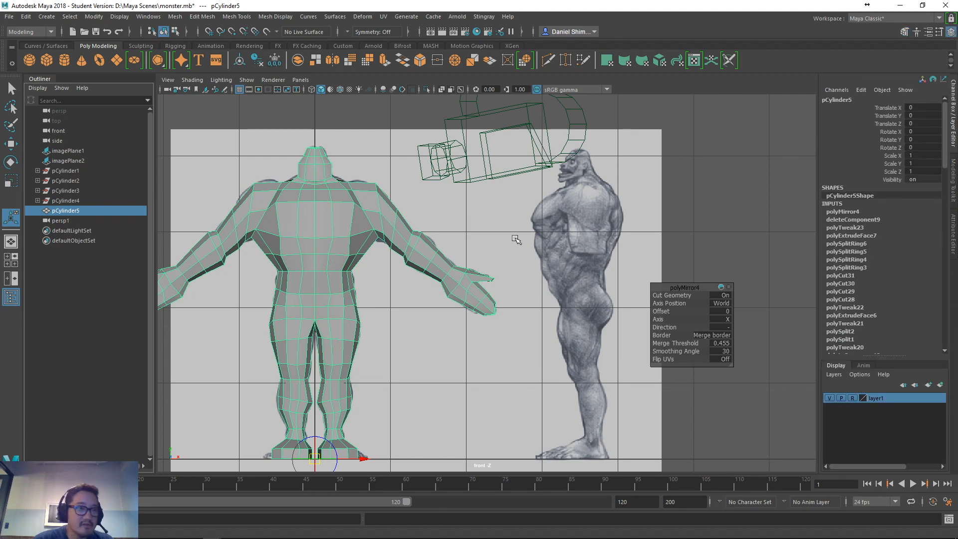
{"action": "left_click", "coordinate": [26, 16]}
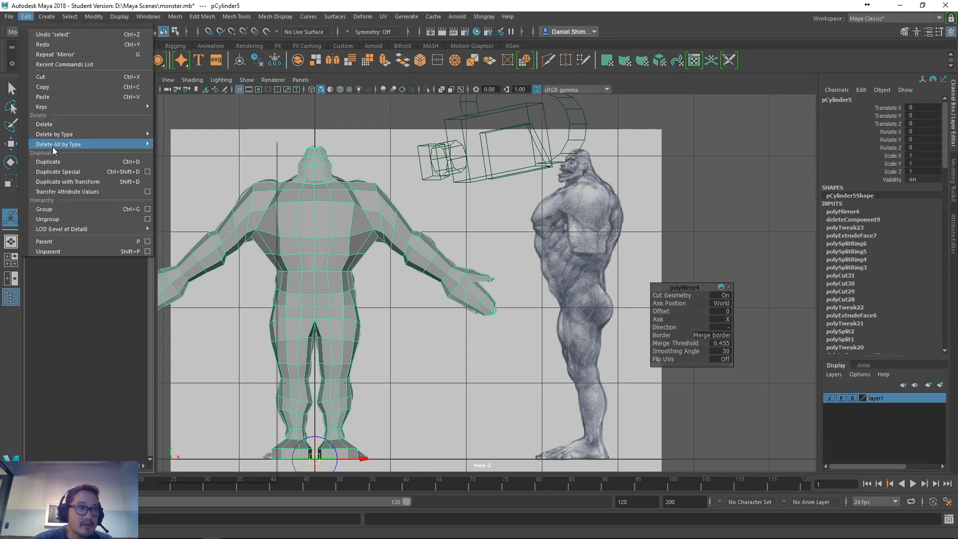
{"action": "mouse_move", "coordinate": [64, 134]}
{"action": "left_click", "coordinate": [175, 152]}
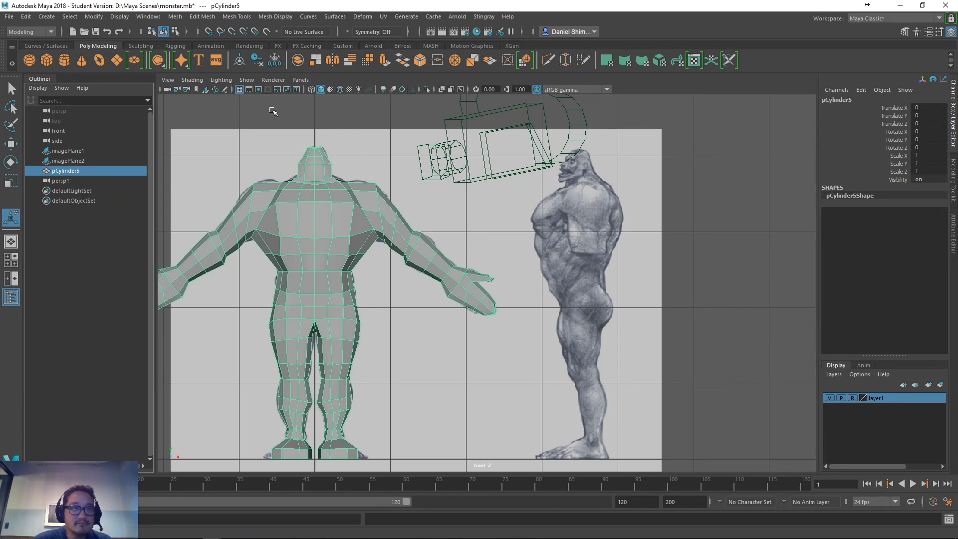
- Export only the body mesh as an FBX file named monsterHandsForward into the D:\TAP data folder
{"action": "left_click", "coordinate": [247, 130]}
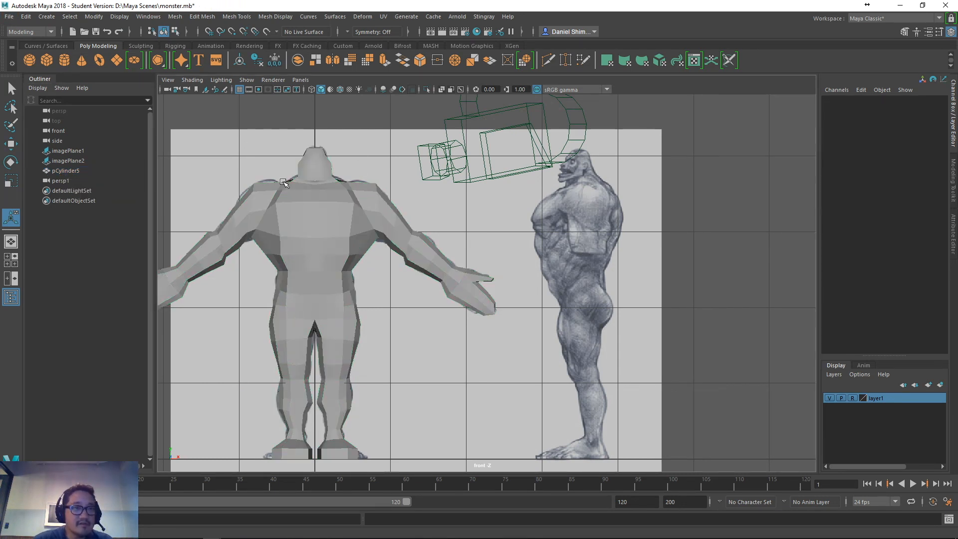
{"action": "left_click", "coordinate": [284, 183]}
{"action": "left_click", "coordinate": [9, 17]}
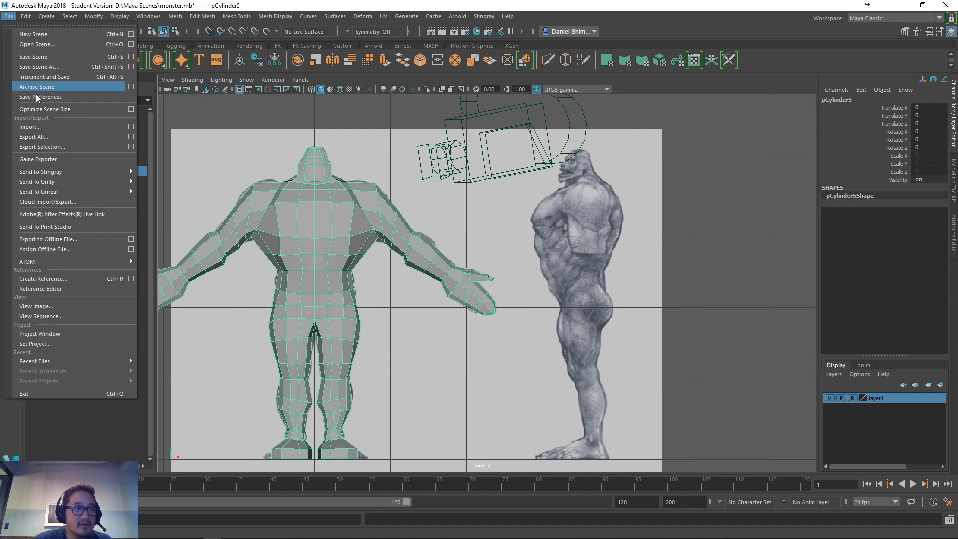
{"action": "left_click", "coordinate": [48, 145]}
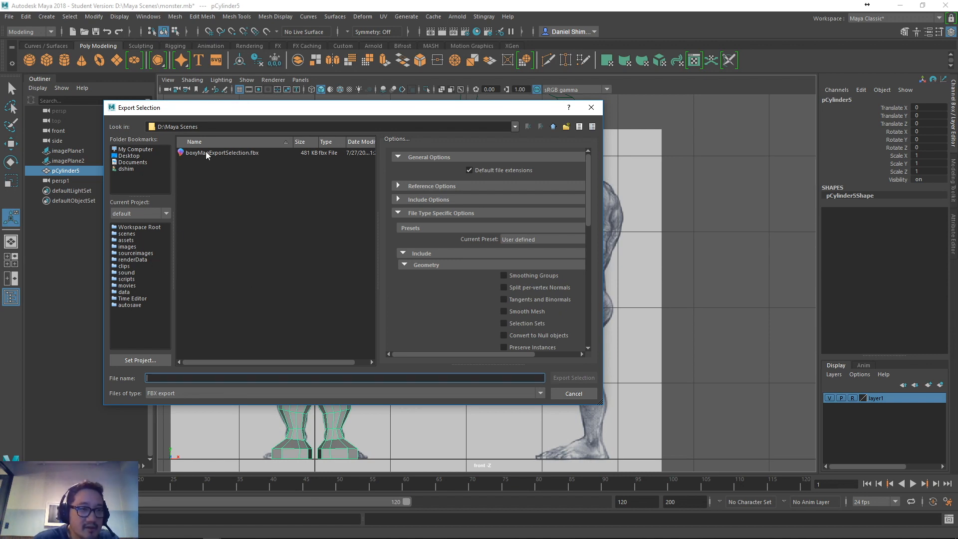
{"action": "left_click", "coordinate": [133, 150]}
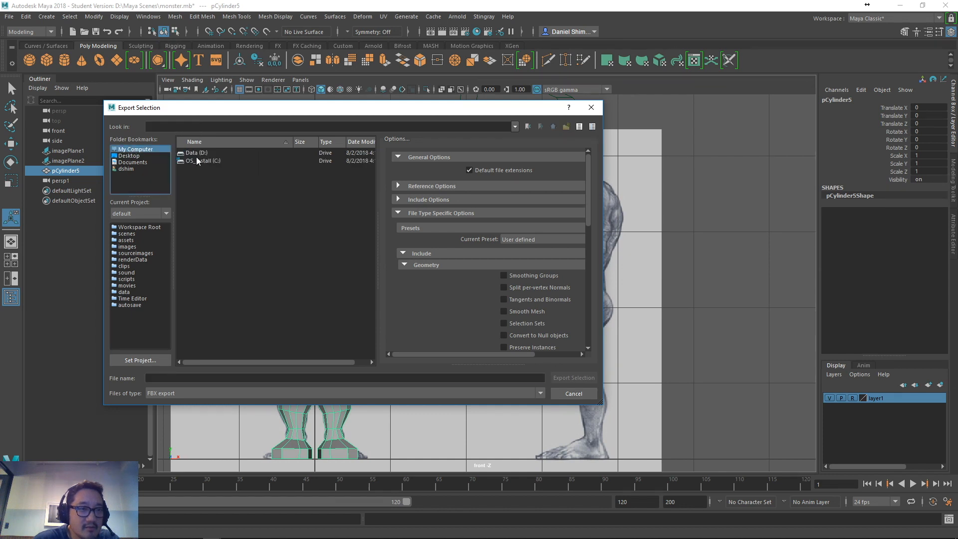
{"action": "left_click", "coordinate": [195, 153]}
{"action": "double_click", "coordinate": [194, 161]}
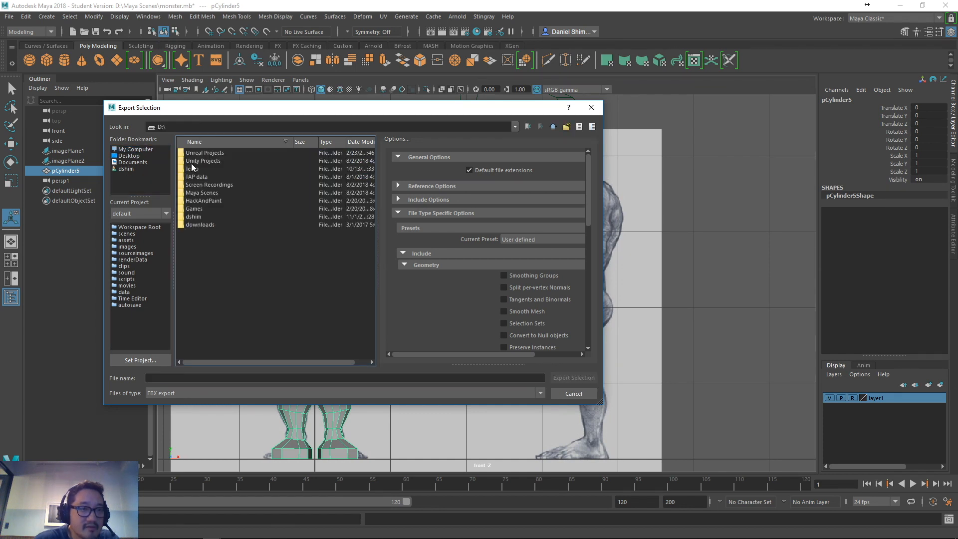
{"action": "double_click", "coordinate": [201, 178]}
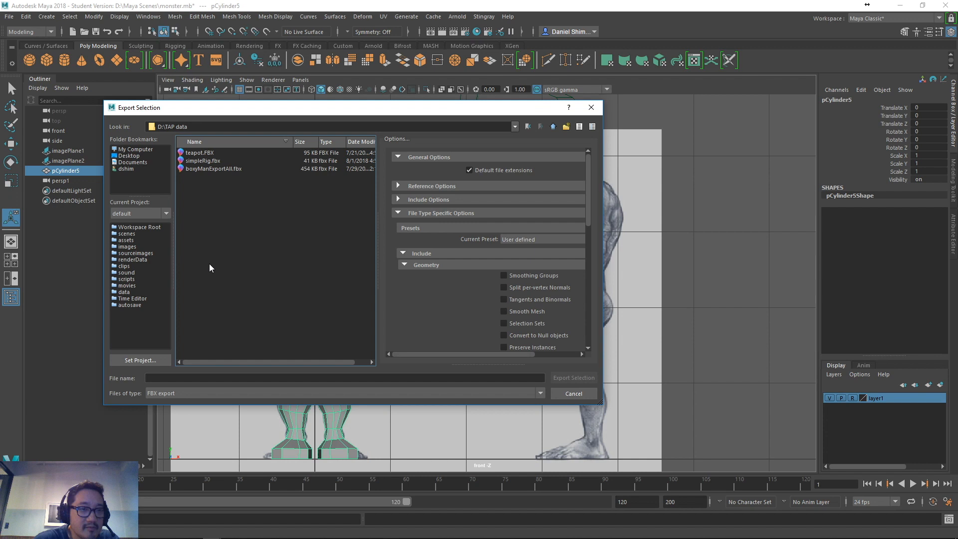
{"action": "left_click", "coordinate": [223, 380]}
{"action": "type", "text": "monsterHandsForward"}
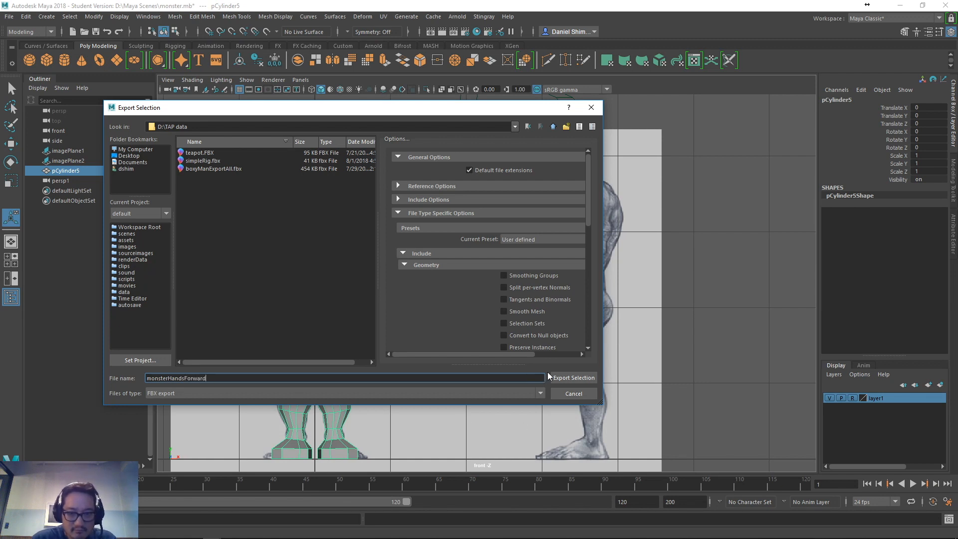
{"action": "left_click", "coordinate": [564, 379]}
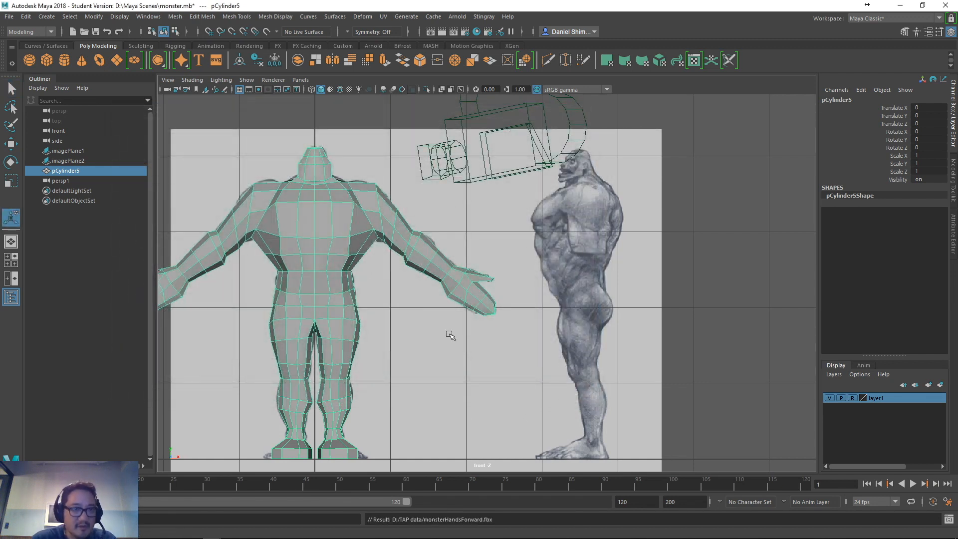
- Switch to Mixamo in Chrome and try to upload monsterHandsForward.fbx from D:\TAP data as the character file
{"action": "key", "text": "alt+Tab"}
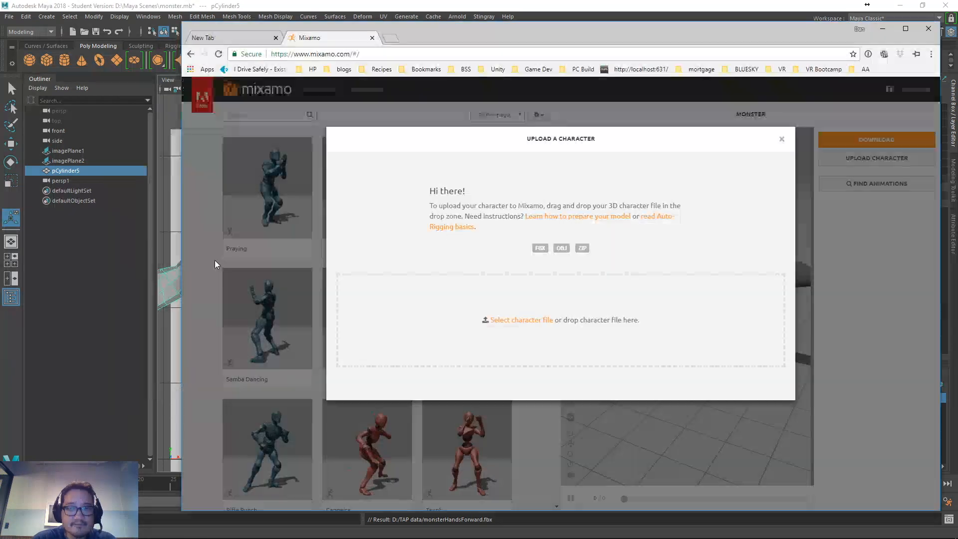
{"action": "key", "text": "alt+Tab"}
{"action": "key", "text": "alt+Tab"}
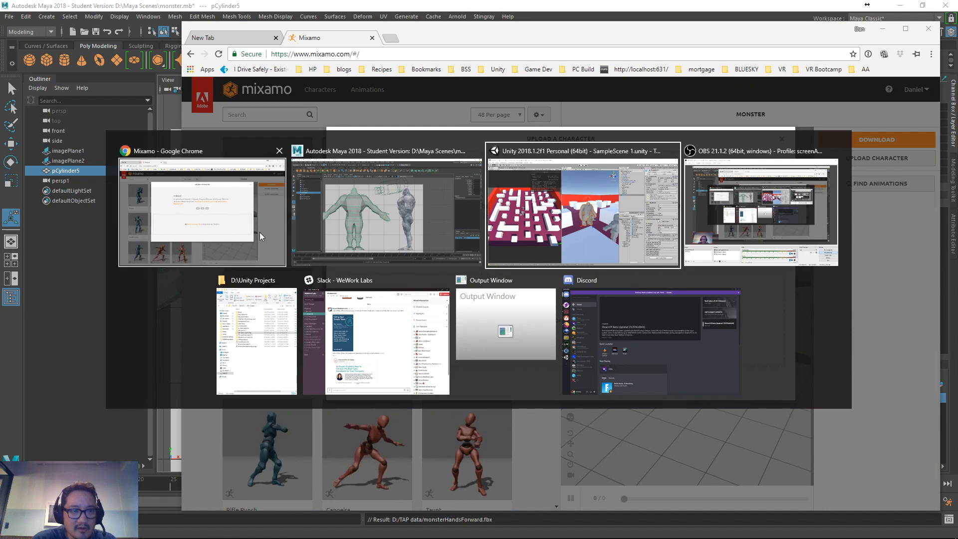
{"action": "left_click", "coordinate": [269, 355]}
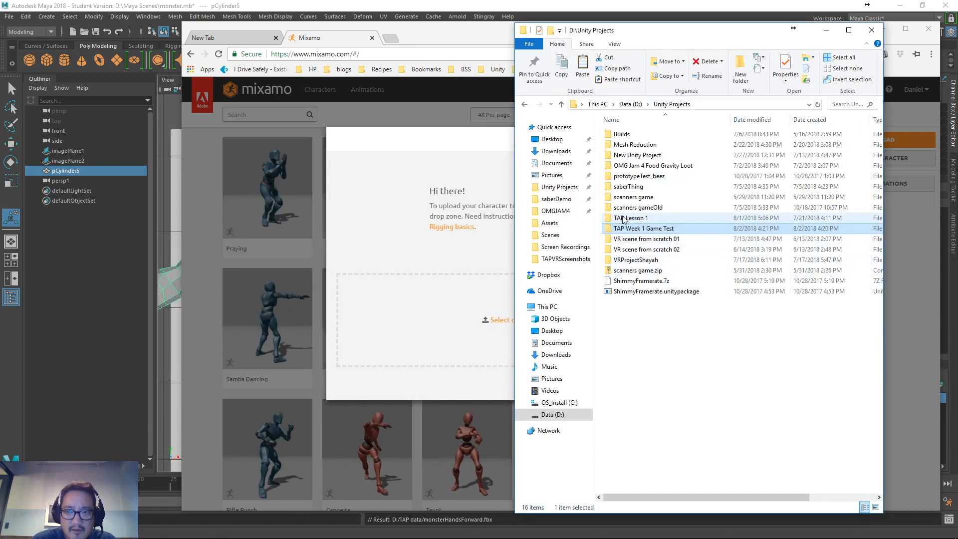
{"action": "left_click", "coordinate": [571, 415]}
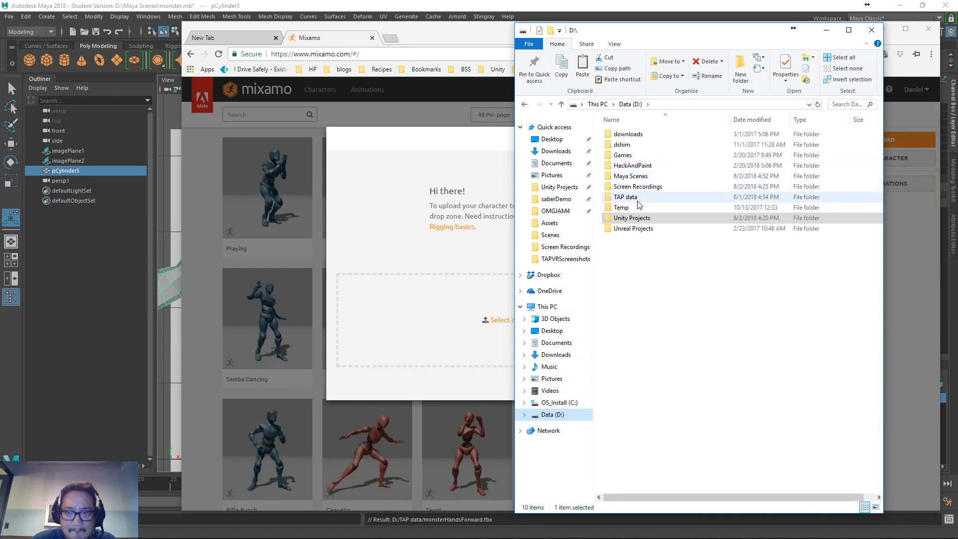
{"action": "double_click", "coordinate": [637, 198]}
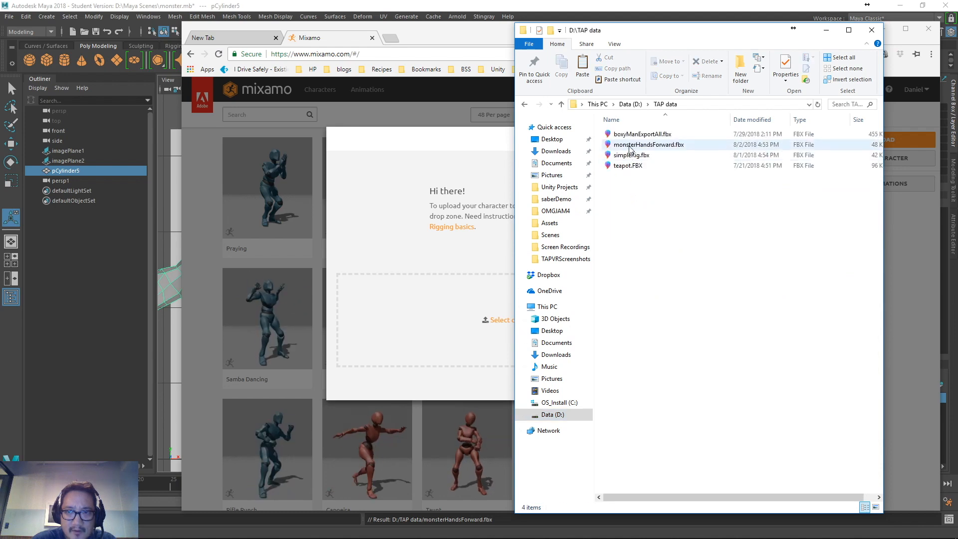
{"action": "left_click_drag", "start_coordinate": [634, 145], "coordinate": [460, 314]}
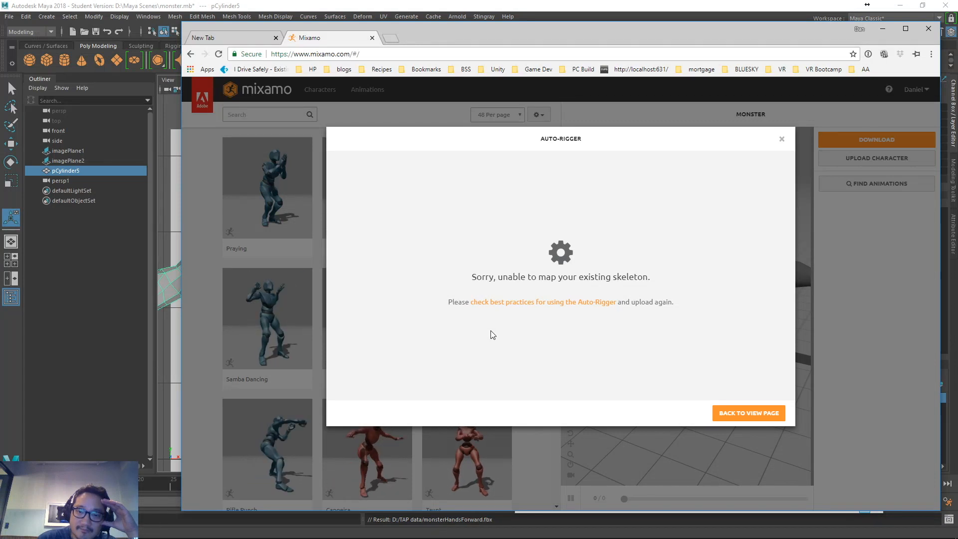
- Open the Auto-Rigger best practices page and read the section on uploading and rigging a custom character
{"action": "left_click", "coordinate": [499, 304]}
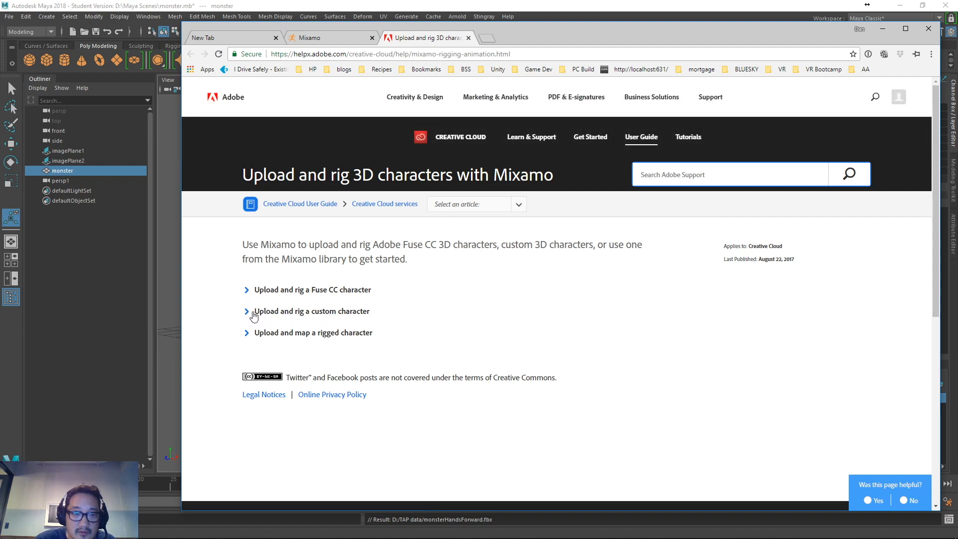
{"action": "left_click", "coordinate": [247, 312]}
{"action": "scroll", "coordinate": [248, 315], "scroll_direction": "down", "scroll_amount": 1}
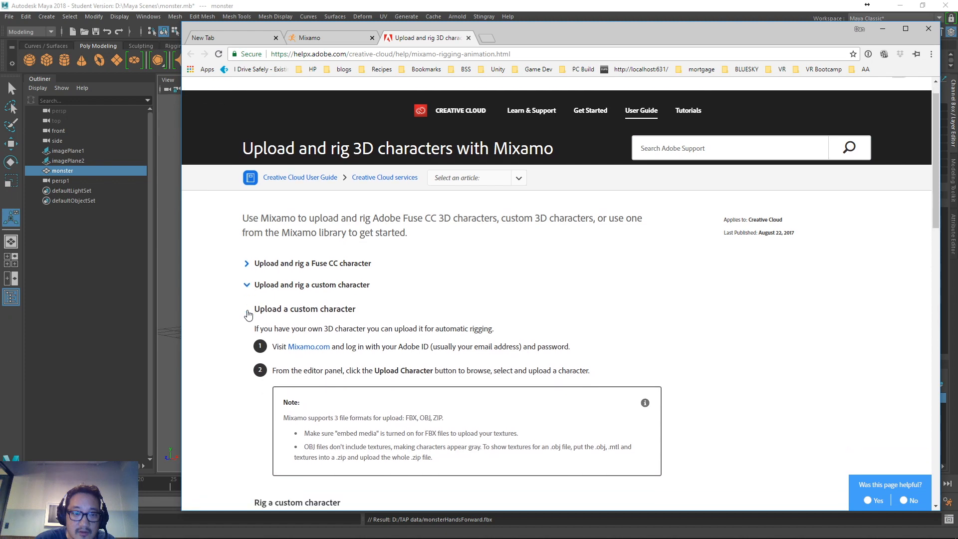
{"action": "scroll", "coordinate": [250, 312], "scroll_direction": "down", "scroll_amount": 2}
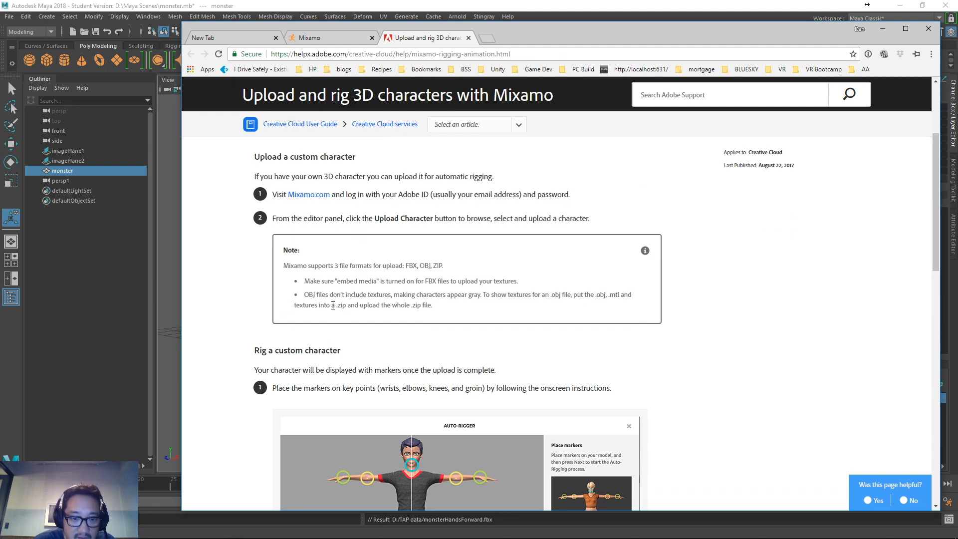
{"action": "scroll", "coordinate": [334, 307], "scroll_direction": "down", "scroll_amount": 2}
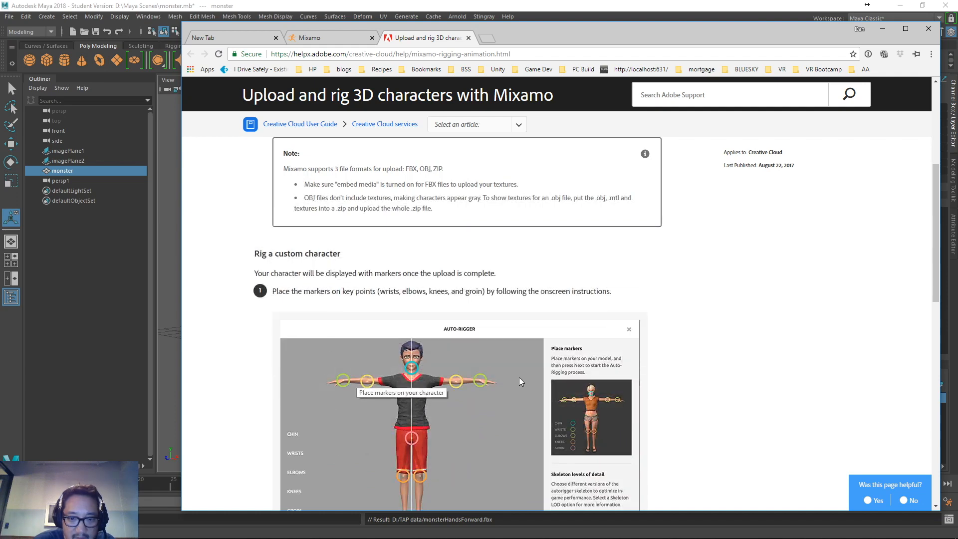
- Switch back to Maya and focus on the monster mesh
{"action": "key", "text": "alt+Tab"}
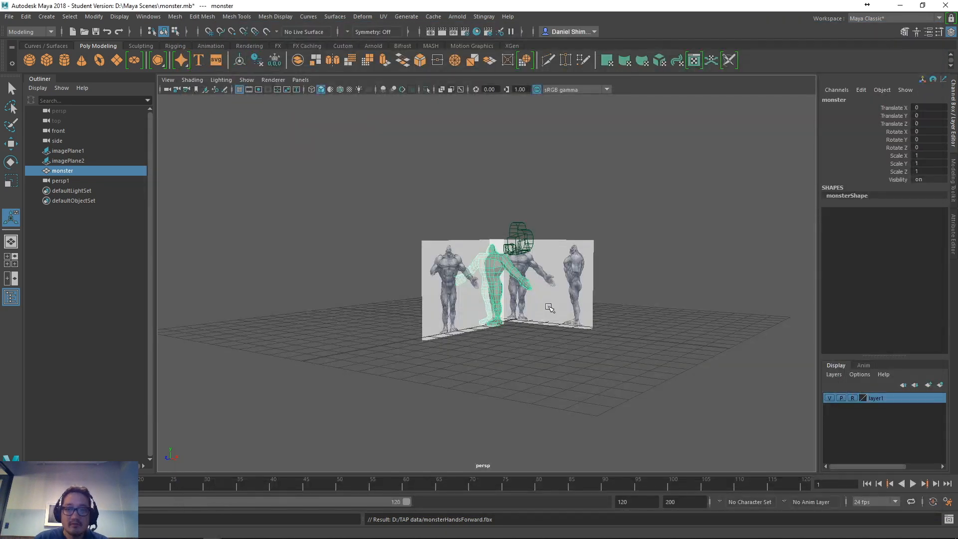
{"action": "key", "text": "f"}
{"action": "right_click_drag", "start_coordinate": [649, 291], "coordinate": [607, 252]}
{"action": "left_click_drag", "start_coordinate": [618, 310], "coordinate": [649, 308], "text": "alt"}
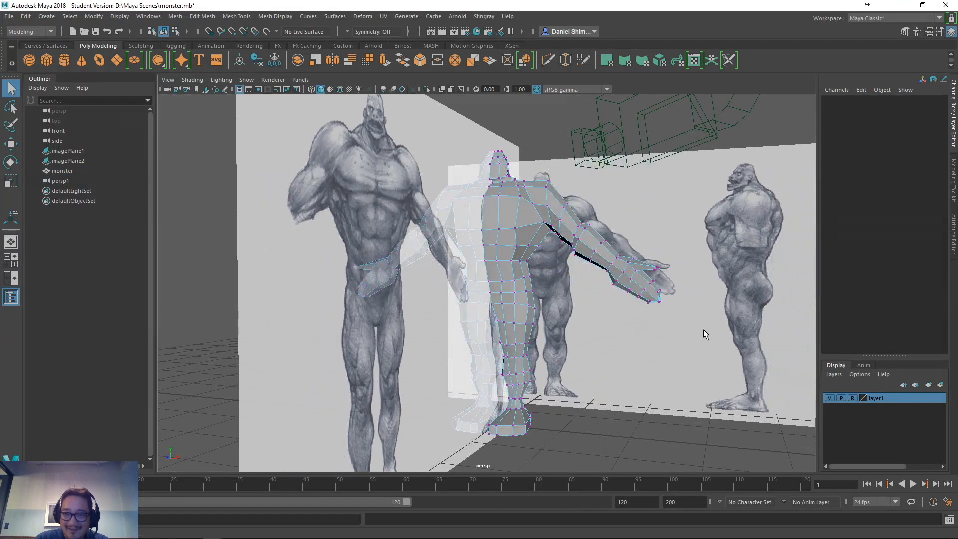
{"action": "left_click_drag", "start_coordinate": [706, 332], "coordinate": [628, 243]}
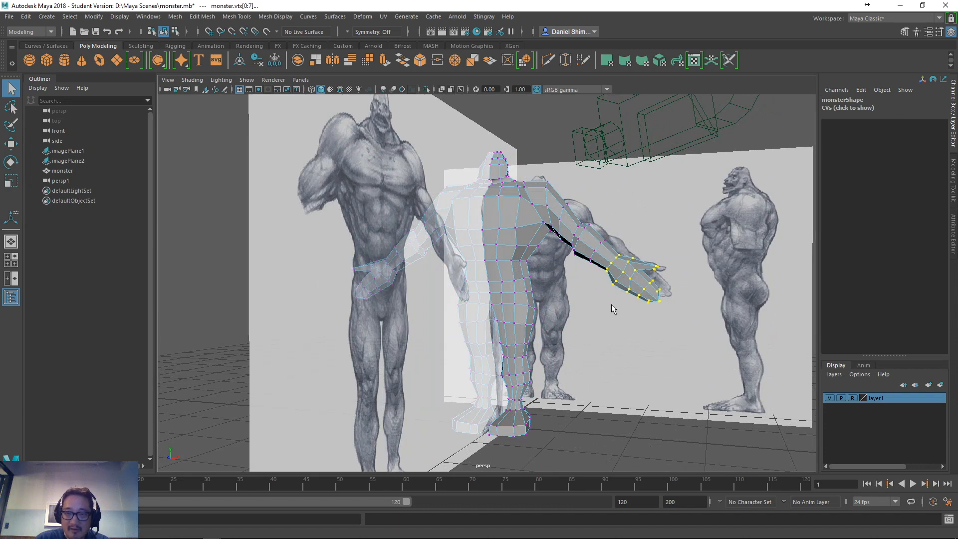
{"action": "left_click_drag", "start_coordinate": [612, 304], "coordinate": [568, 301], "text": "alt"}
{"action": "left_click", "coordinate": [622, 334]}
- In the front view, select all faces of the monster on the negative X side of the centreline and delete them
{"action": "left_click_drag", "start_coordinate": [555, 352], "coordinate": [419, 258], "text": "alt"}
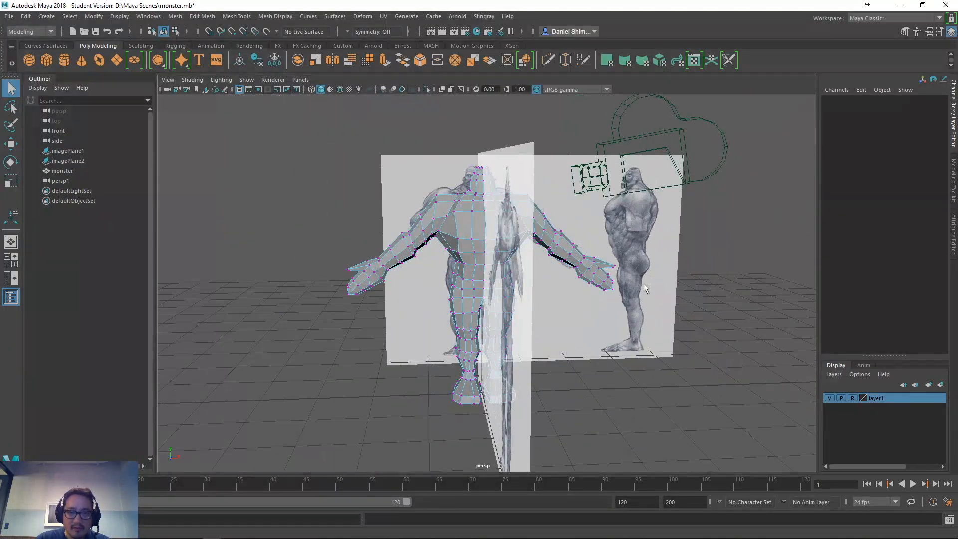
{"action": "left_click_drag", "start_coordinate": [644, 288], "coordinate": [562, 250], "text": "alt"}
{"action": "mouse_move", "coordinate": [561, 250]}
{"action": "right_mouse_down"}
{"action": "mouse_move", "coordinate": [574, 265]}
{"action": "mouse_move", "coordinate": [553, 244]}
{"action": "right_mouse_up"}
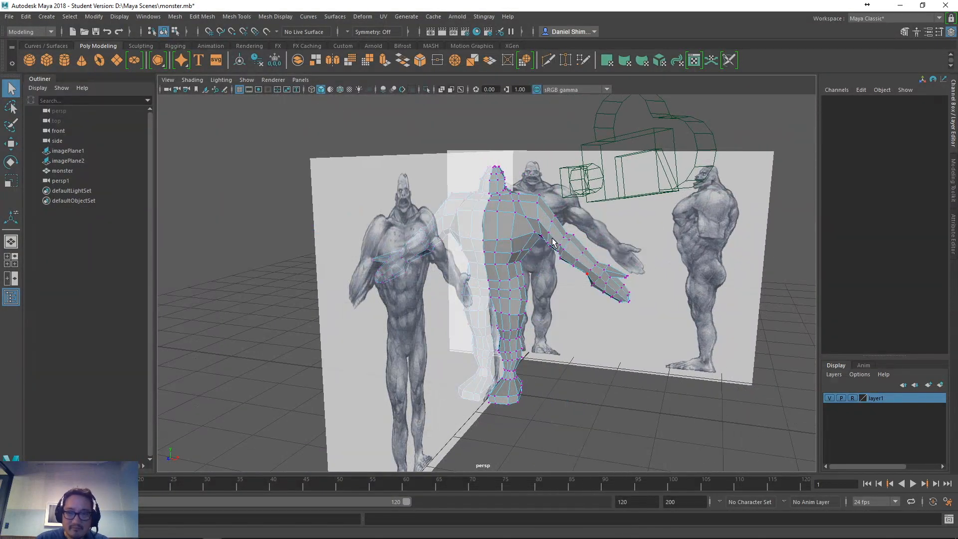
{"action": "left_click_drag", "start_coordinate": [552, 243], "coordinate": [552, 442], "text": "alt"}
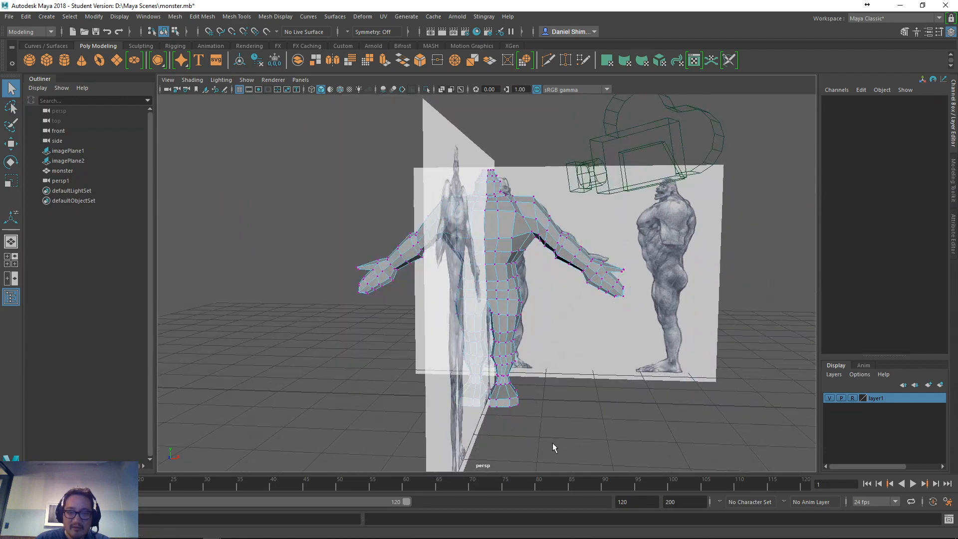
{"action": "right_click_drag", "start_coordinate": [512, 217], "coordinate": [519, 282]}
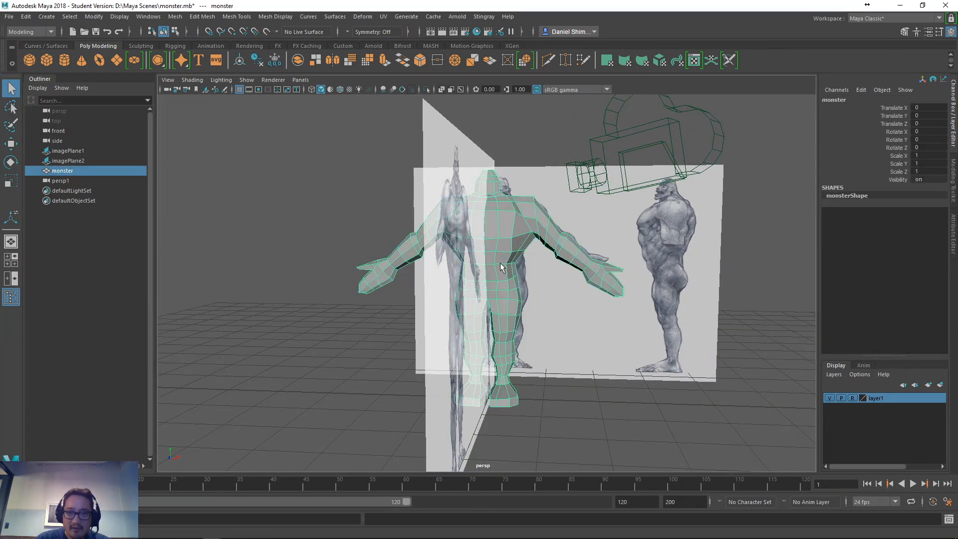
{"action": "right_click_drag", "start_coordinate": [492, 237], "coordinate": [501, 265]}
{"action": "key", "text": "space"}
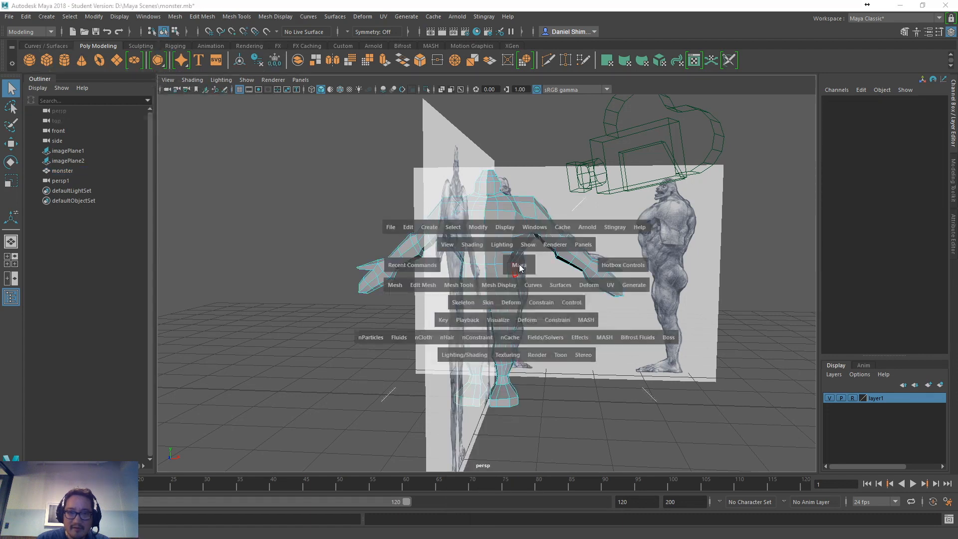
{"action": "left_click_drag", "start_coordinate": [519, 264], "coordinate": [513, 293]}
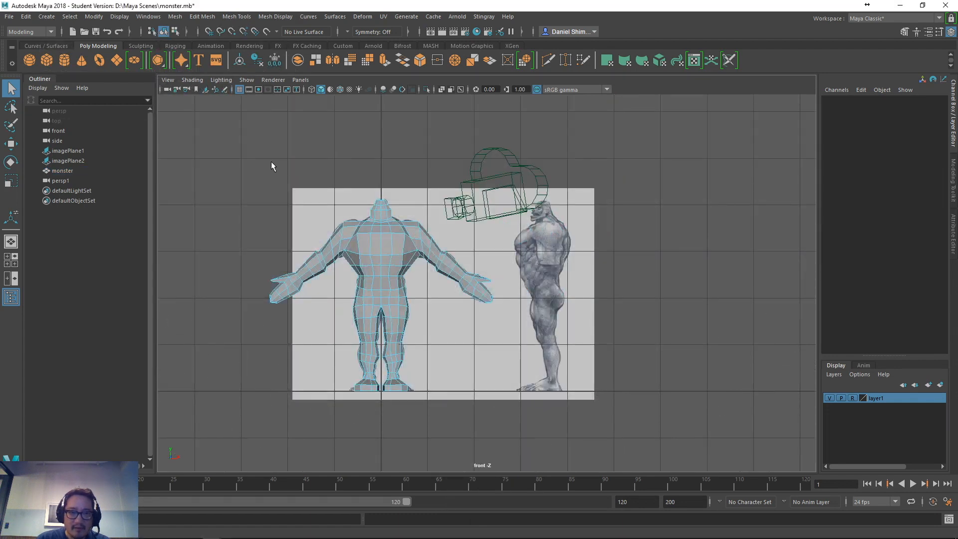
{"action": "left_click_drag", "start_coordinate": [272, 162], "coordinate": [378, 432]}
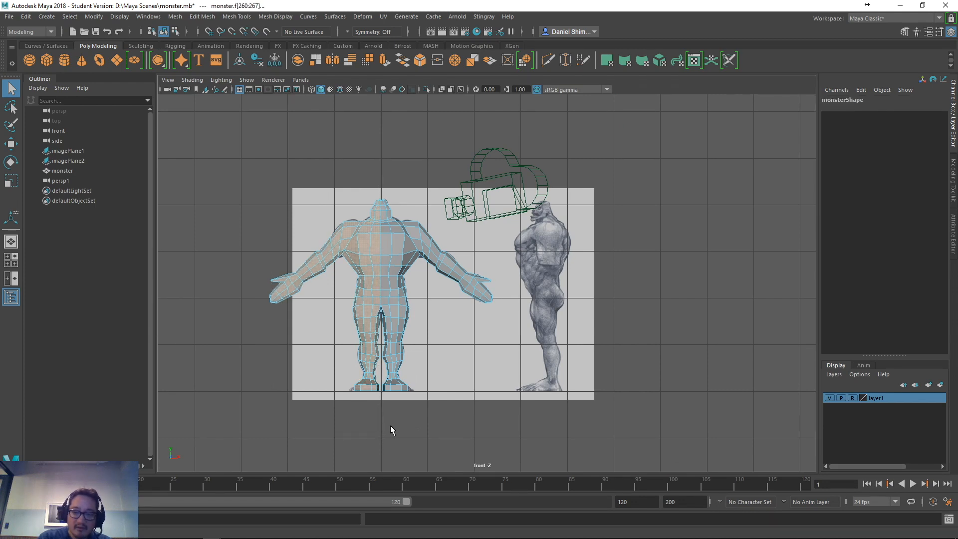
{"action": "key", "text": "Delete"}
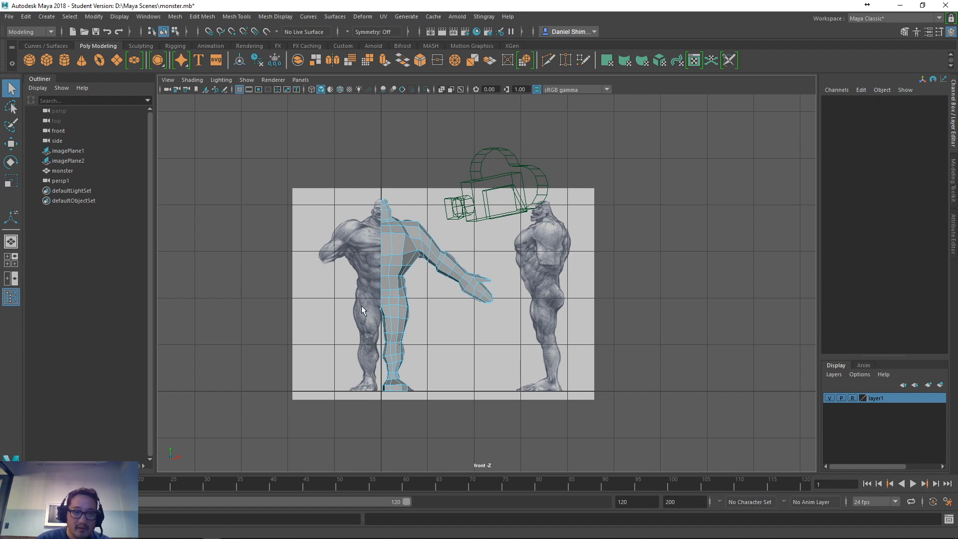
- Mirror the remaining half of the monster across the world X axis with the border merged
{"action": "scroll", "coordinate": [361, 306], "scroll_direction": "up", "scroll_amount": 3}
{"action": "mouse_move", "coordinate": [356, 297]}
{"action": "right_mouse_down"}
{"action": "mouse_move", "coordinate": [355, 286]}
{"action": "mouse_move", "coordinate": [362, 329]}
{"action": "mouse_move", "coordinate": [350, 309]}
{"action": "right_mouse_up"}
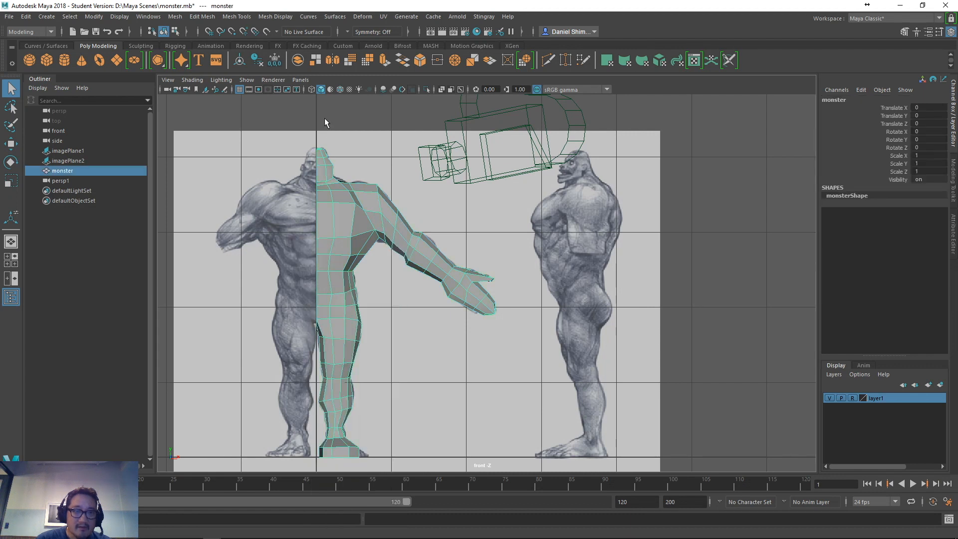
{"action": "left_click", "coordinate": [331, 59]}
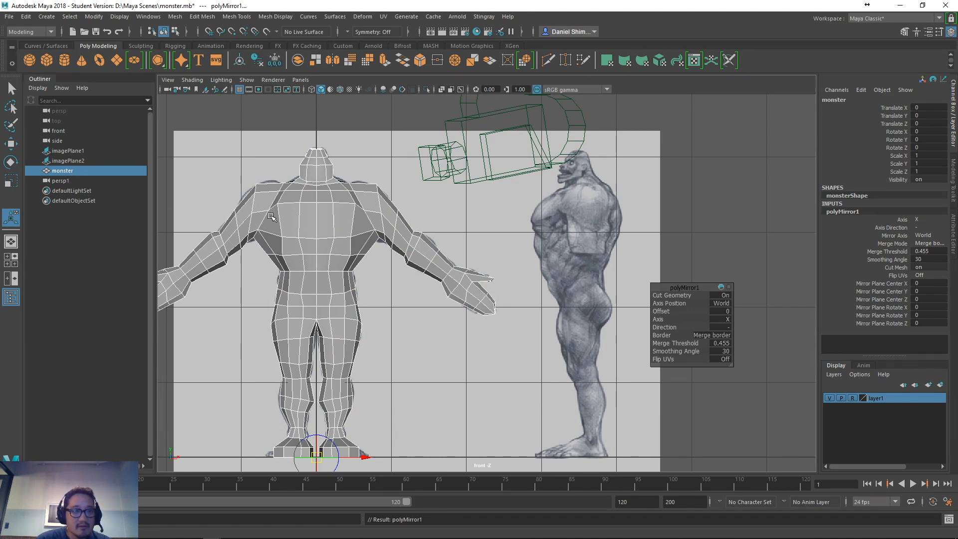
{"action": "left_click", "coordinate": [323, 125]}
{"action": "left_click", "coordinate": [343, 201]}
- Select the vertices of the positive X hand in wireframe and enable Soft Select with a falloff reaching up the forearm
{"action": "right_click_drag", "start_coordinate": [425, 241], "coordinate": [390, 236]}
{"action": "left_click_drag", "start_coordinate": [541, 344], "coordinate": [440, 260]}
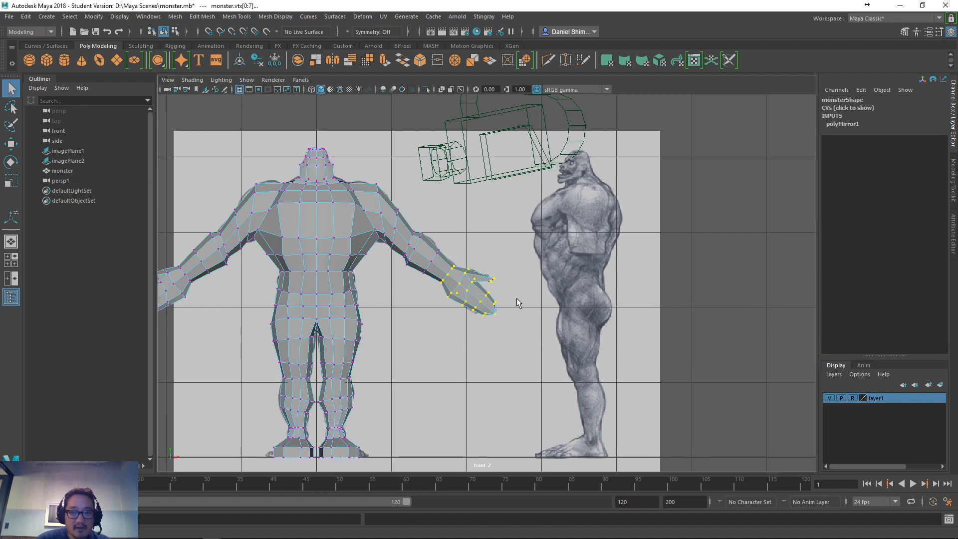
{"action": "key", "text": "4"}
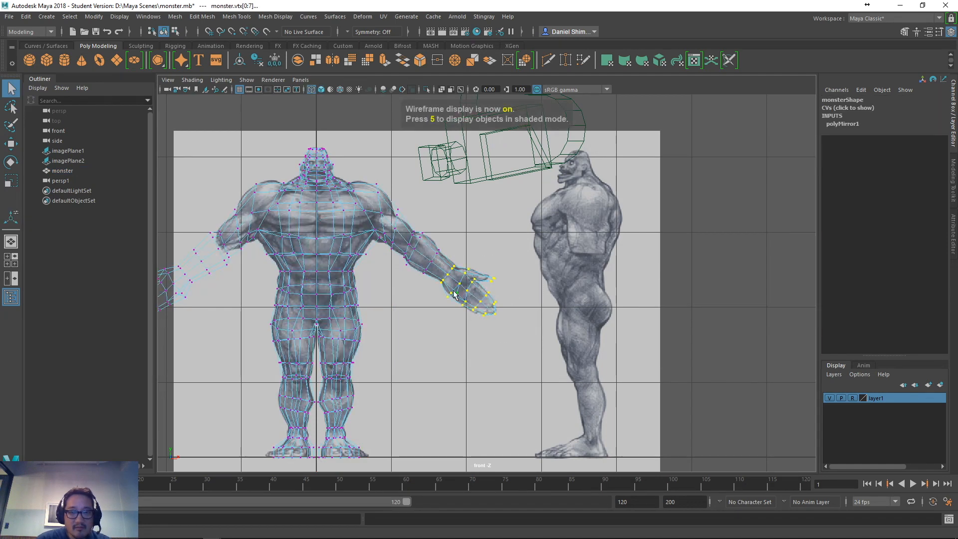
{"action": "scroll", "coordinate": [453, 295], "scroll_direction": "up", "scroll_amount": 4}
{"action": "left_click_drag", "start_coordinate": [440, 225], "coordinate": [417, 270], "text": "ctrl"}
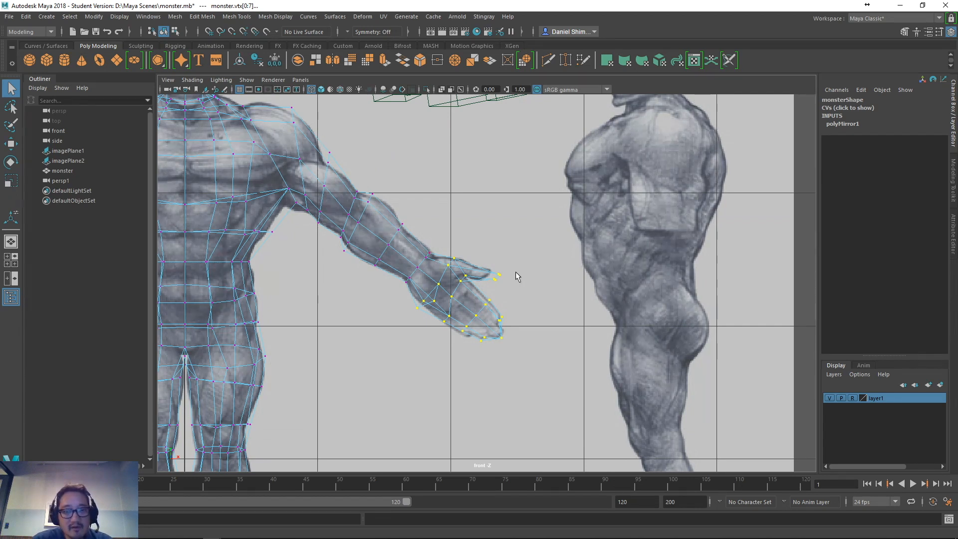
{"action": "key", "text": "b"}
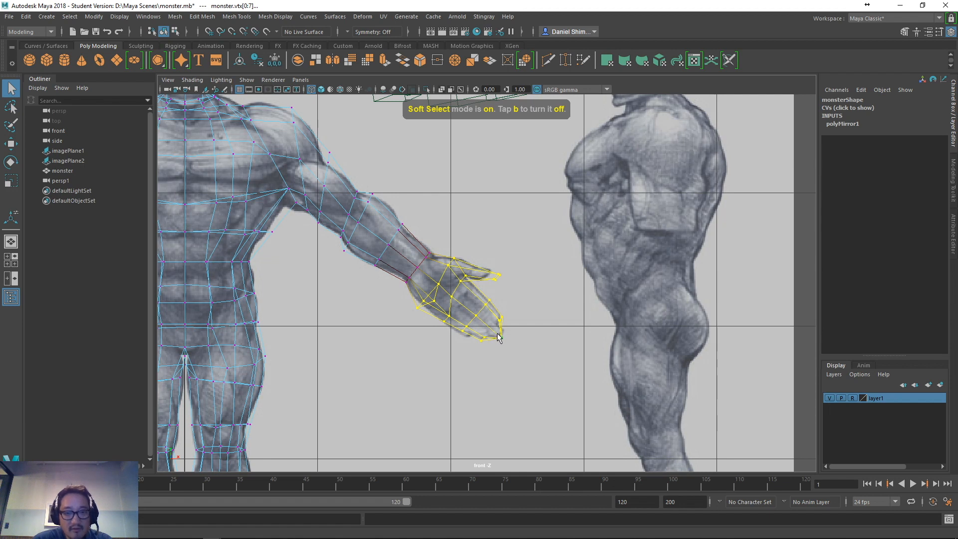
{"action": "left_click_drag", "start_coordinate": [498, 337], "coordinate": [582, 340]}
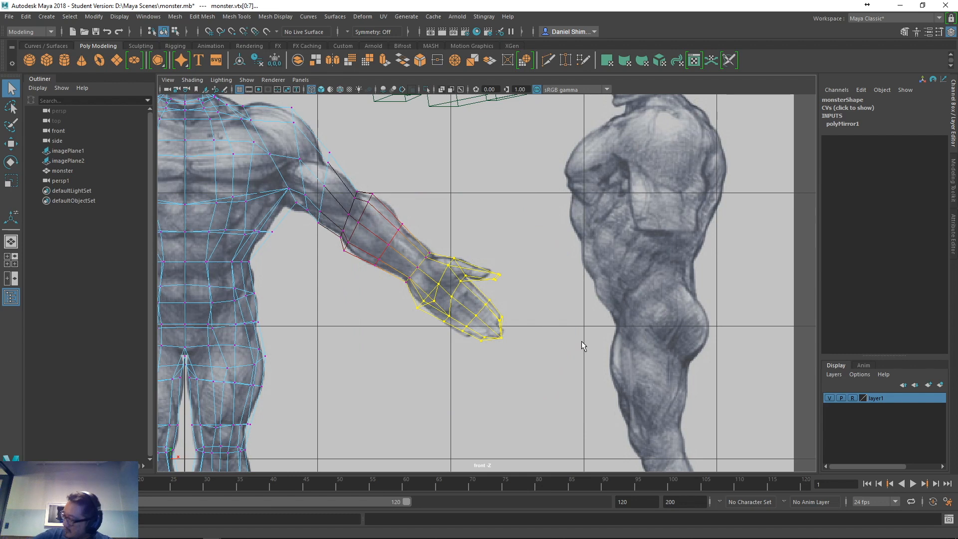
- Rotate the soft-selected hand to turn the palm, and move it back in line with the forearm
{"action": "key", "text": "e"}
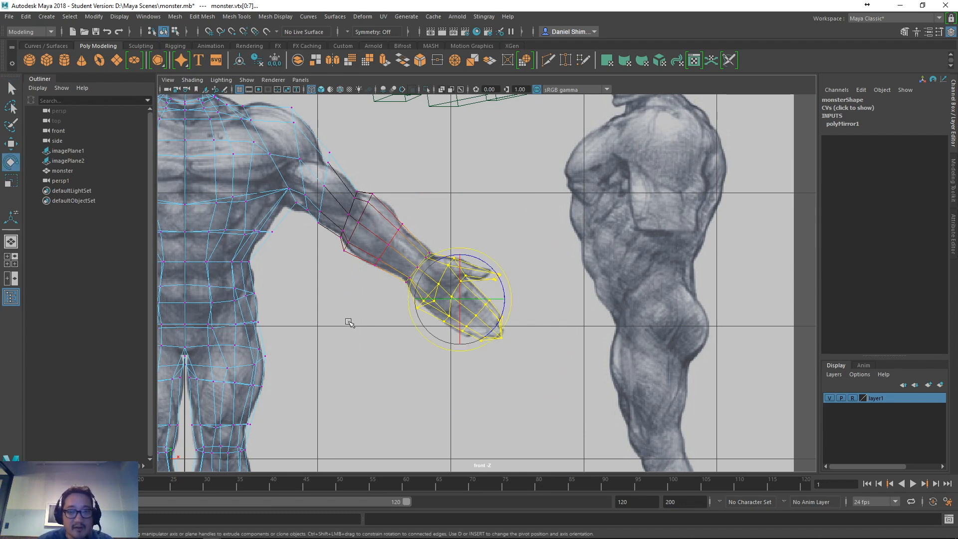
{"action": "left_click_drag", "start_coordinate": [479, 277], "coordinate": [449, 310]}
{"action": "left_click_drag", "start_coordinate": [451, 313], "coordinate": [453, 310]}
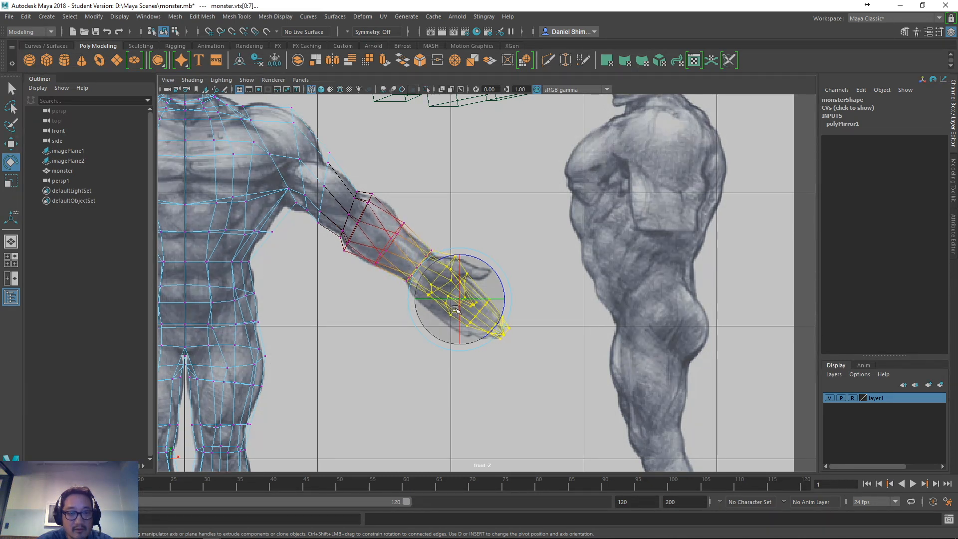
{"action": "key", "text": "w"}
{"action": "mouse_move", "coordinate": [466, 301]}
{"action": "left_mouse_down"}
{"action": "mouse_move", "coordinate": [464, 277]}
{"action": "mouse_move", "coordinate": [444, 265]}
{"action": "mouse_move", "coordinate": [494, 251]}
{"action": "left_mouse_up"}
- Return to the shaded front view and delete all faces on the side opposite the rotated hand
{"action": "key", "text": "5"}
{"action": "key", "text": "space"}
{"action": "right_click_drag", "start_coordinate": [524, 235], "coordinate": [525, 296]}
{"action": "right_click_drag", "start_coordinate": [565, 241], "coordinate": [567, 249]}
{"action": "right_click_drag", "start_coordinate": [574, 285], "coordinate": [564, 268]}
{"action": "key", "text": "space"}
{"action": "left_click_drag", "start_coordinate": [564, 269], "coordinate": [564, 293]}
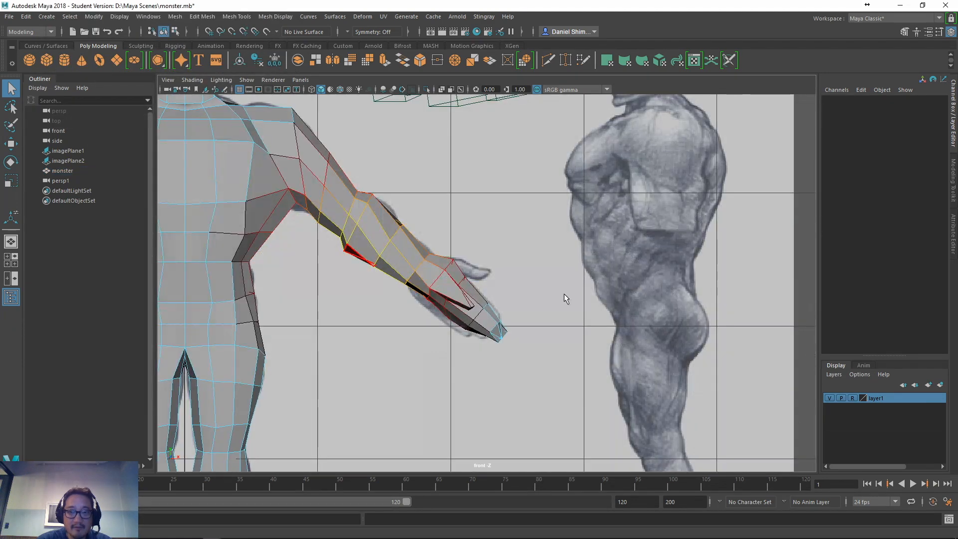
{"action": "key", "text": "a"}
{"action": "scroll", "coordinate": [542, 297], "scroll_direction": "down", "scroll_amount": 3}
{"action": "left_click_drag", "start_coordinate": [322, 181], "coordinate": [419, 400]}
{"action": "scroll", "coordinate": [409, 339], "scroll_direction": "up", "scroll_amount": 5}
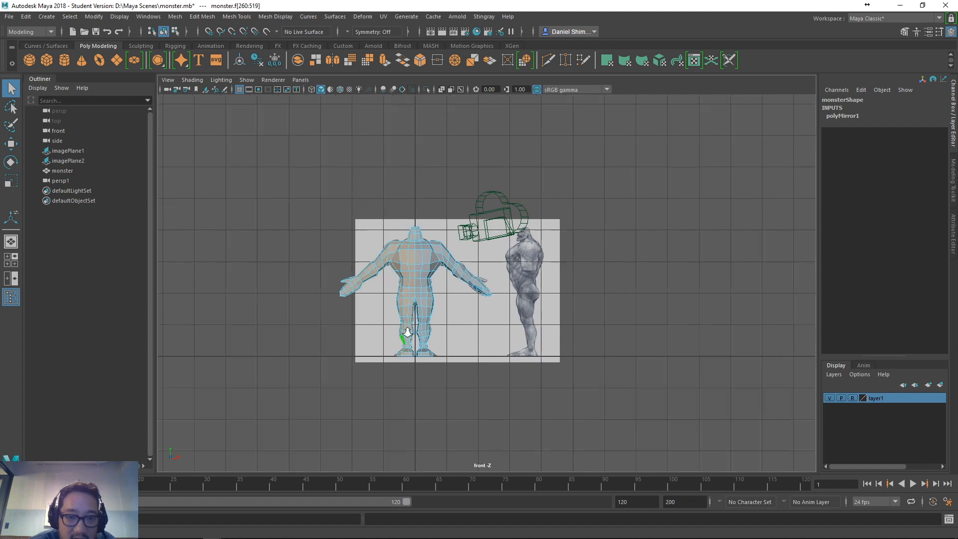
{"action": "middle_click_drag", "start_coordinate": [410, 342], "coordinate": [487, 335], "text": "alt"}
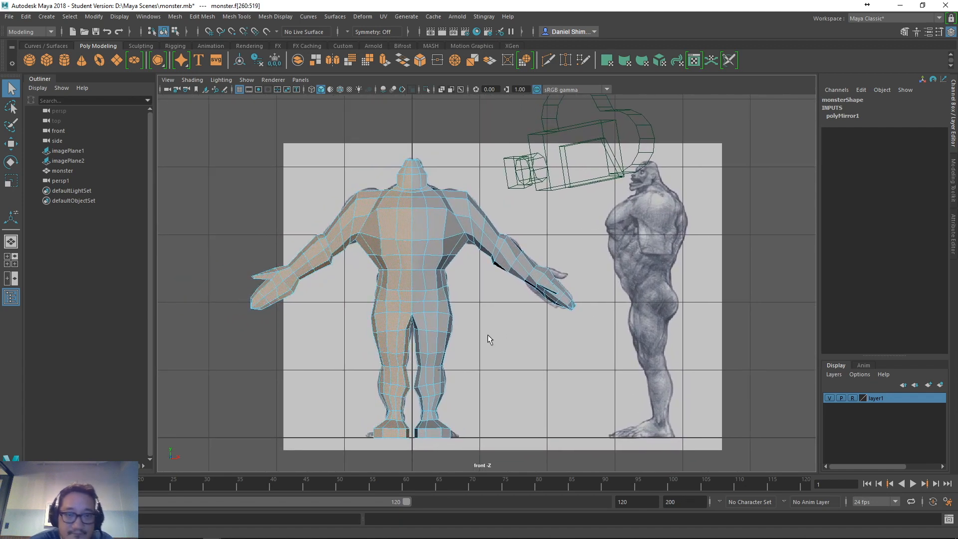
{"action": "key", "text": "Delete"}
- Try to mirror the half body with the rotated hand across the world X axis
{"action": "right_click", "coordinate": [448, 242]}
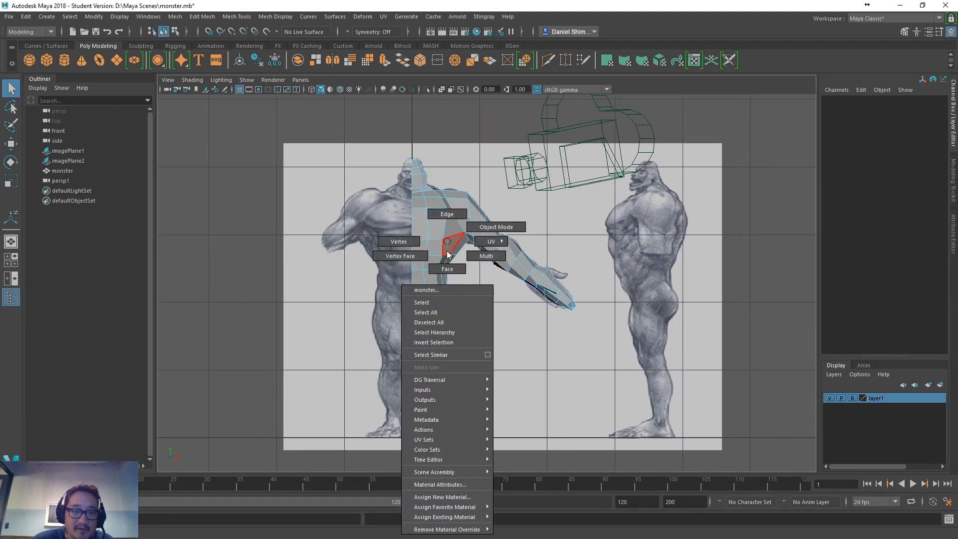
{"action": "left_click", "coordinate": [448, 310]}
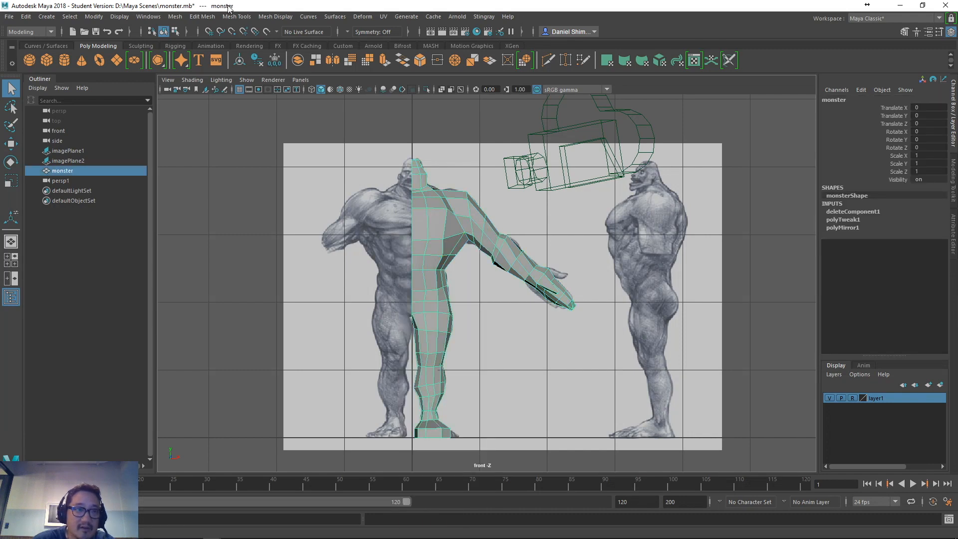
{"action": "left_click", "coordinate": [334, 61]}
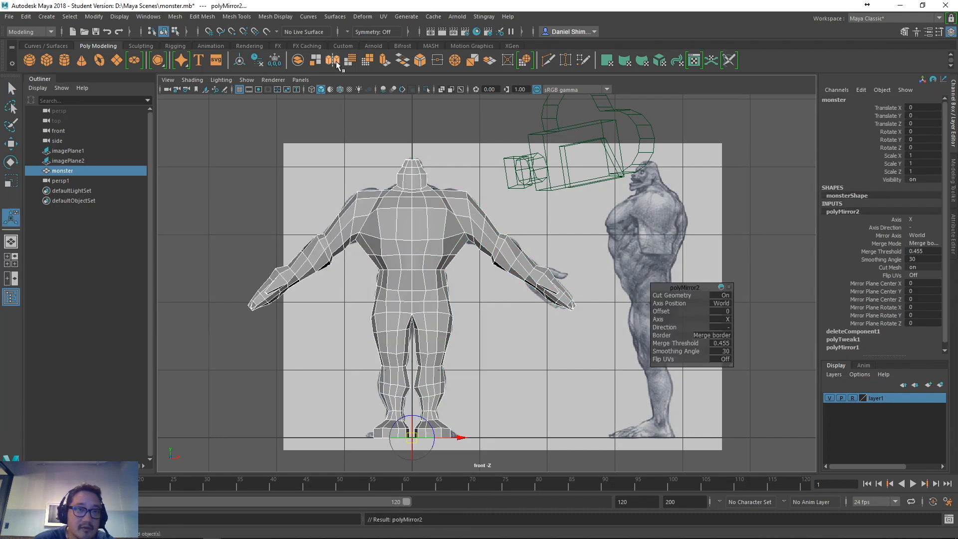
{"action": "key", "text": "ctrl+z"}
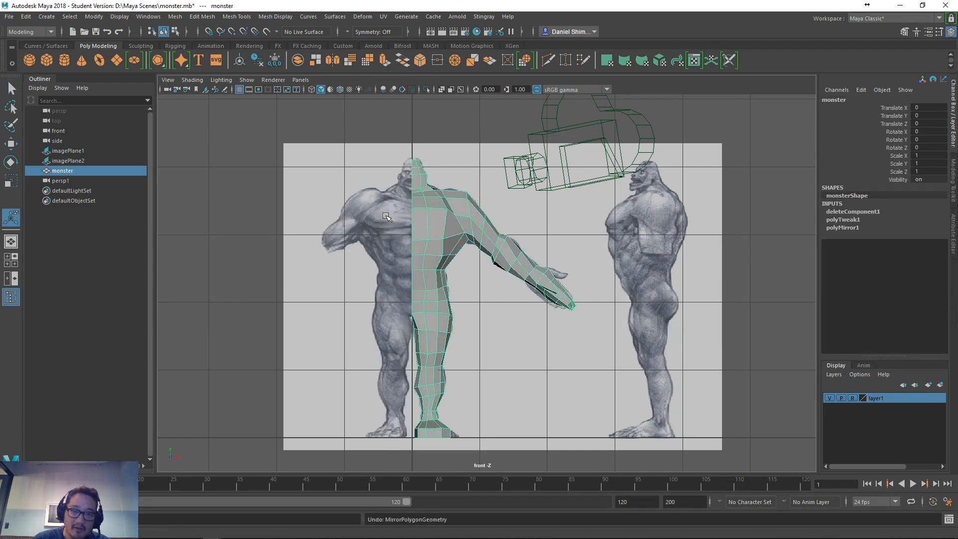
- In the perspective view, shift the chest's centreline vertices along the X axis
{"action": "right_click_drag", "start_coordinate": [430, 216], "coordinate": [394, 211]}
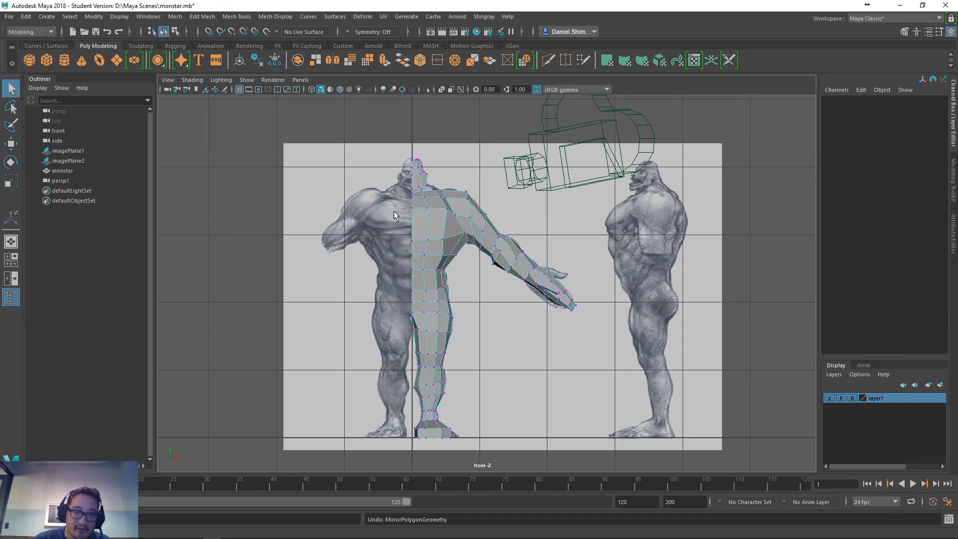
{"action": "mouse_move", "coordinate": [394, 203]}
{"action": "left_mouse_down"}
{"action": "mouse_move", "coordinate": [415, 218]}
{"action": "mouse_move", "coordinate": [416, 198]}
{"action": "mouse_move", "coordinate": [395, 222]}
{"action": "left_mouse_up"}
{"action": "key", "text": "w"}
{"action": "key", "text": "space"}
{"action": "key", "text": "f"}
{"action": "scroll", "coordinate": [388, 252], "scroll_direction": "down", "scroll_amount": 5}
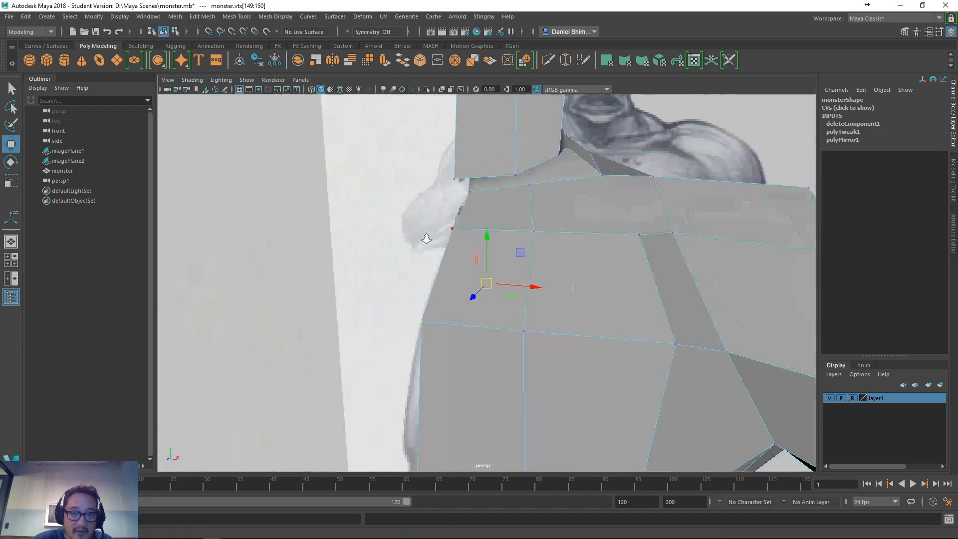
{"action": "left_click_drag", "start_coordinate": [435, 310], "coordinate": [470, 315]}
{"action": "left_click_drag", "start_coordinate": [439, 414], "coordinate": [474, 433]}
{"action": "left_click_drag", "start_coordinate": [482, 311], "coordinate": [395, 283], "text": "alt"}
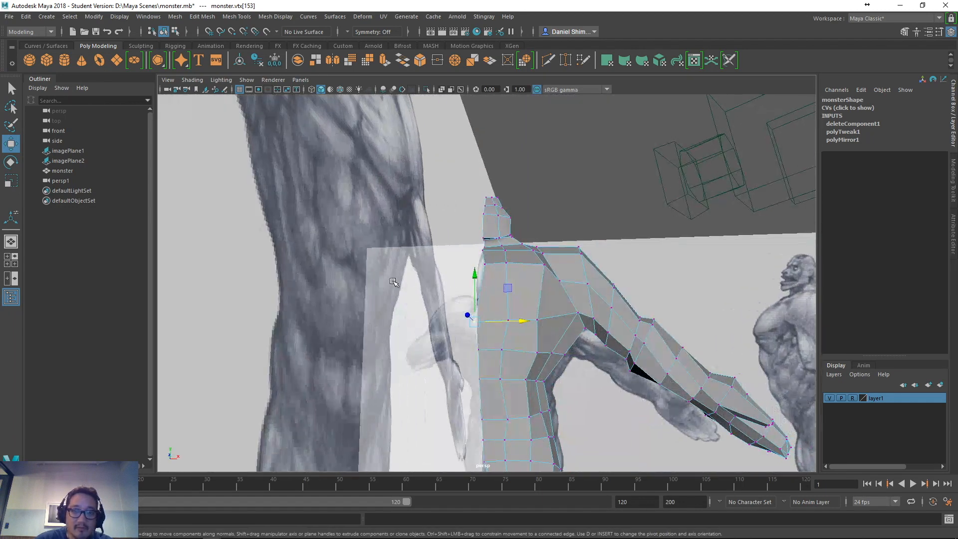
- Return the monster to object mode and hide layer1 with the reference images
{"action": "mouse_move", "coordinate": [503, 292]}
{"action": "right_mouse_down"}
{"action": "mouse_move", "coordinate": [507, 388]}
{"action": "mouse_move", "coordinate": [493, 303]}
{"action": "right_mouse_up"}
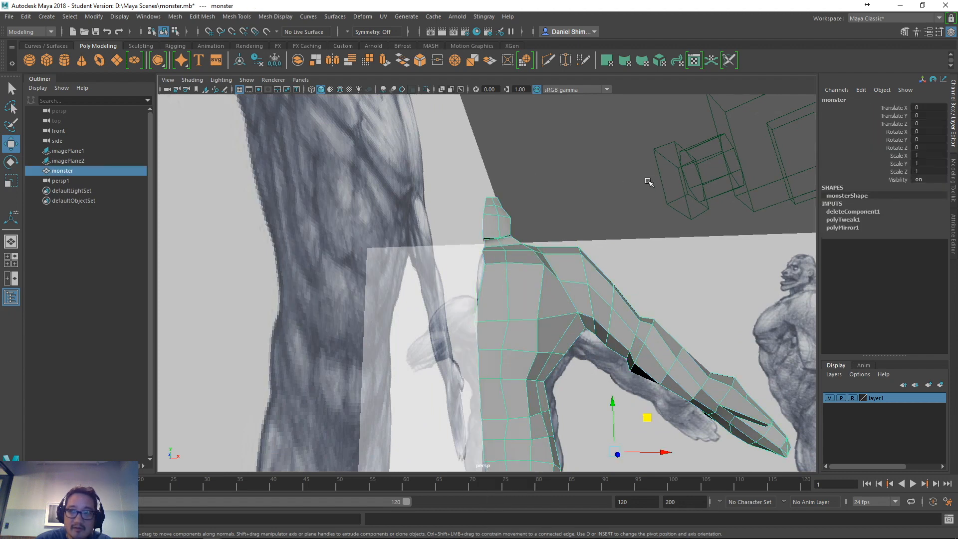
{"action": "left_click", "coordinate": [830, 398]}
{"action": "right_click_drag", "start_coordinate": [550, 372], "coordinate": [513, 331], "text": "alt"}
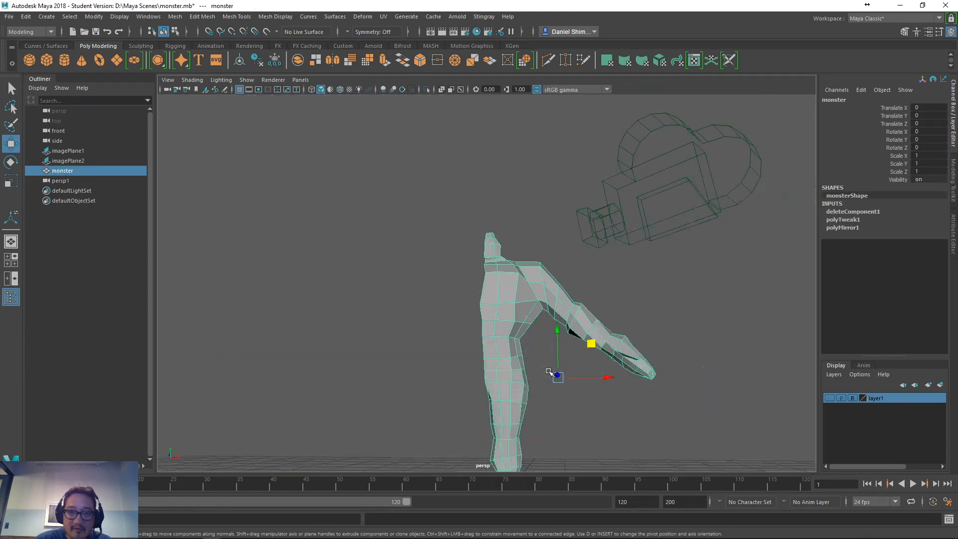
{"action": "mouse_move", "coordinate": [513, 331]}
{"action": "left_mouse_down", "text": "alt"}
{"action": "mouse_move", "coordinate": [523, 357]}
{"action": "mouse_move", "coordinate": [499, 338]}
{"action": "mouse_move", "coordinate": [548, 325]}
{"action": "mouse_move", "coordinate": [508, 273]}
{"action": "mouse_move", "coordinate": [508, 313]}
{"action": "mouse_move", "coordinate": [532, 300]}
{"action": "mouse_move", "coordinate": [515, 295]}
{"action": "left_mouse_up", "text": "alt"}
- Try mirroring the monster with the adjusted centreline and inspect the merged seam in wireframe
{"action": "left_click", "coordinate": [335, 61]}
{"action": "key", "text": "4"}
{"action": "key", "text": "5"}
{"action": "key", "text": "ctrl+z"}
- Pull the waist's centreline vertex outward along X, past the open edge of the half body
{"action": "right_click_drag", "start_coordinate": [496, 241], "coordinate": [449, 242]}
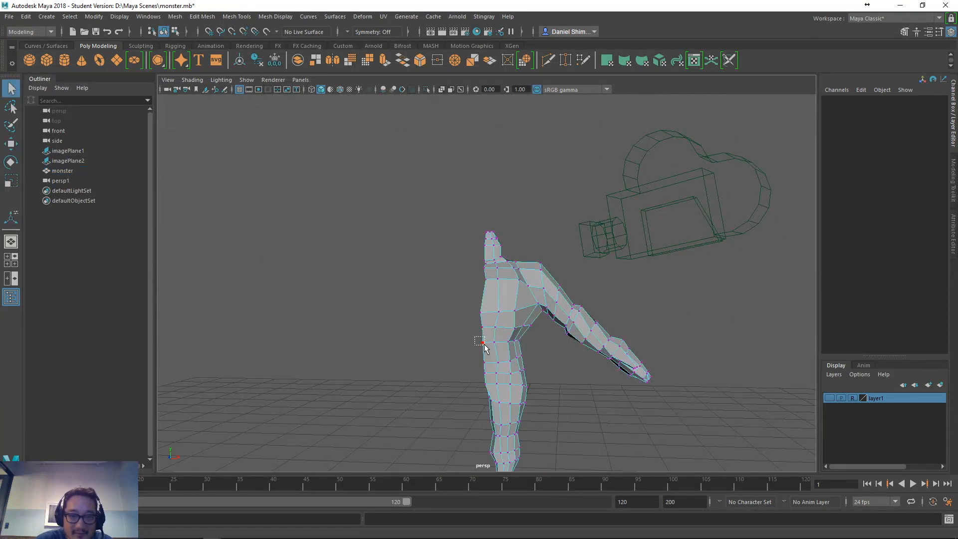
{"action": "left_click_drag", "start_coordinate": [484, 347], "coordinate": [487, 340]}
{"action": "key", "text": "w"}
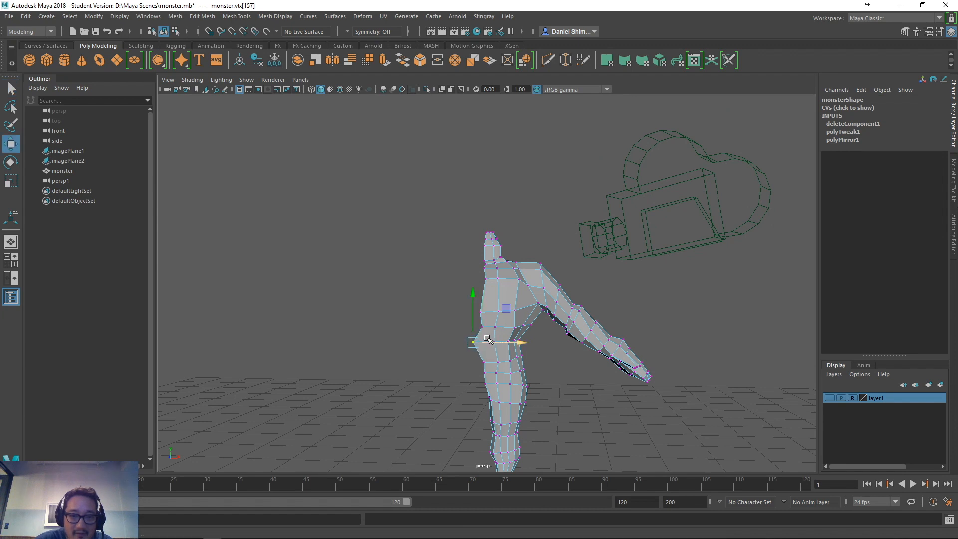
{"action": "key", "text": "q"}
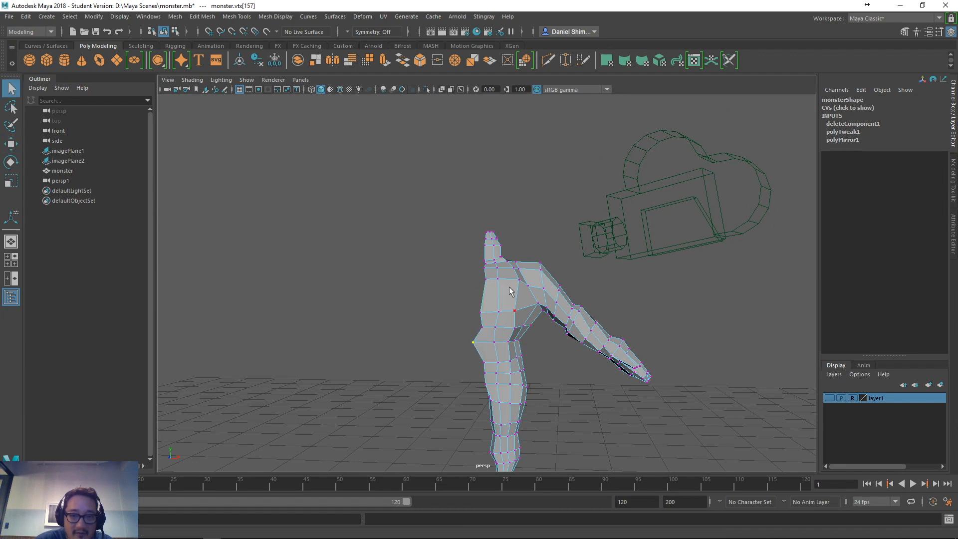
- Move the centreline vertices at the base of the neck inward along X and return to object mode
{"action": "left_click", "coordinate": [484, 259]}
{"action": "key", "text": "w"}
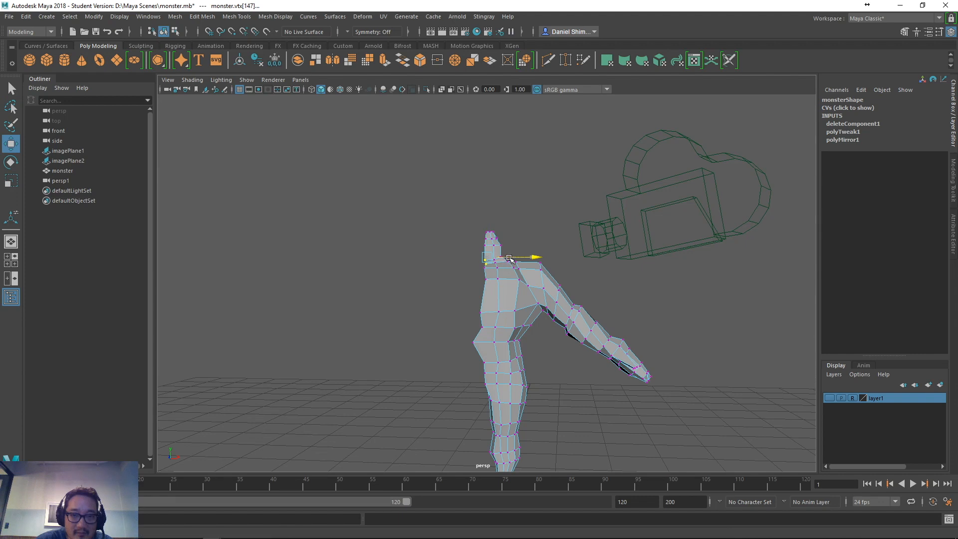
{"action": "key", "text": "q"}
{"action": "left_click", "coordinate": [522, 221]}
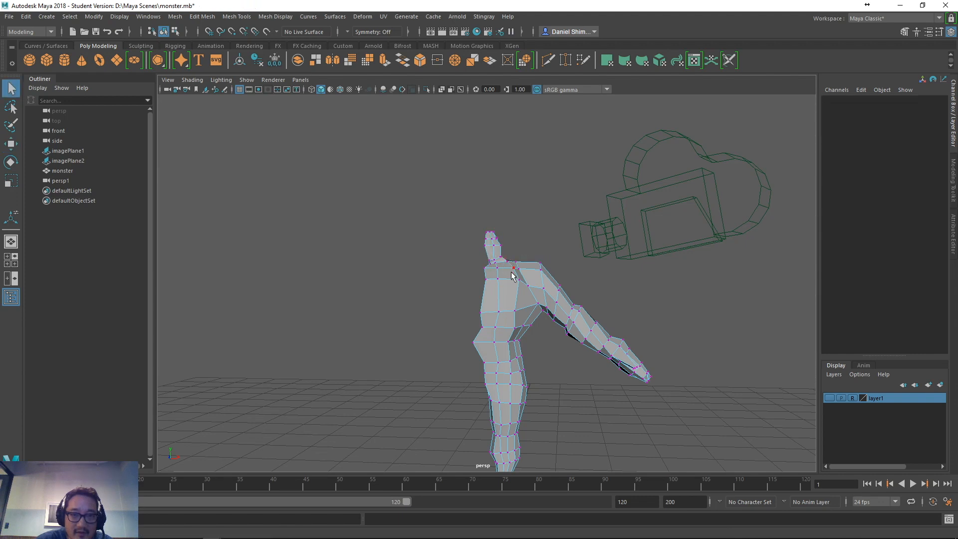
{"action": "right_click_drag", "start_coordinate": [512, 275], "coordinate": [507, 302]}
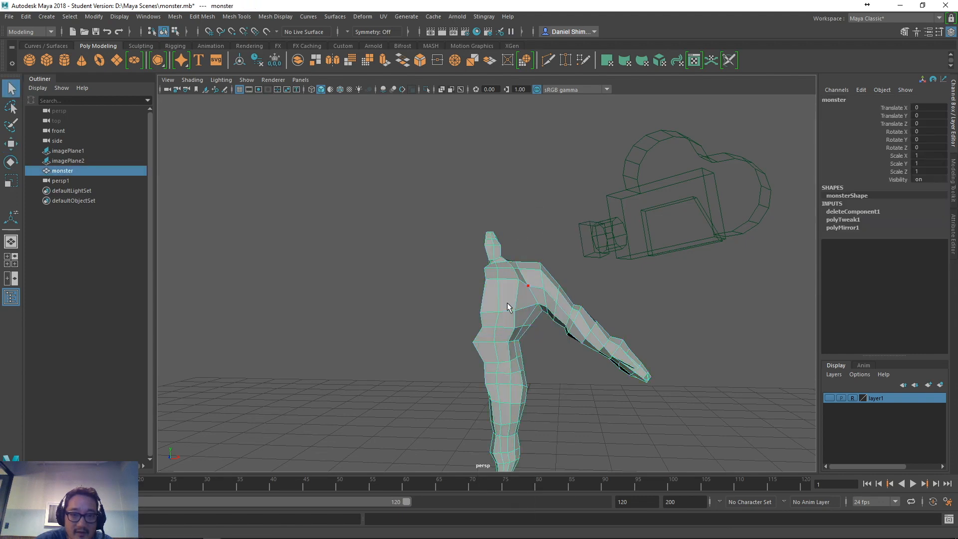
- Try mirroring the monster half with the altered centreline vertices, and undo the mirror
{"action": "left_click", "coordinate": [331, 59]}
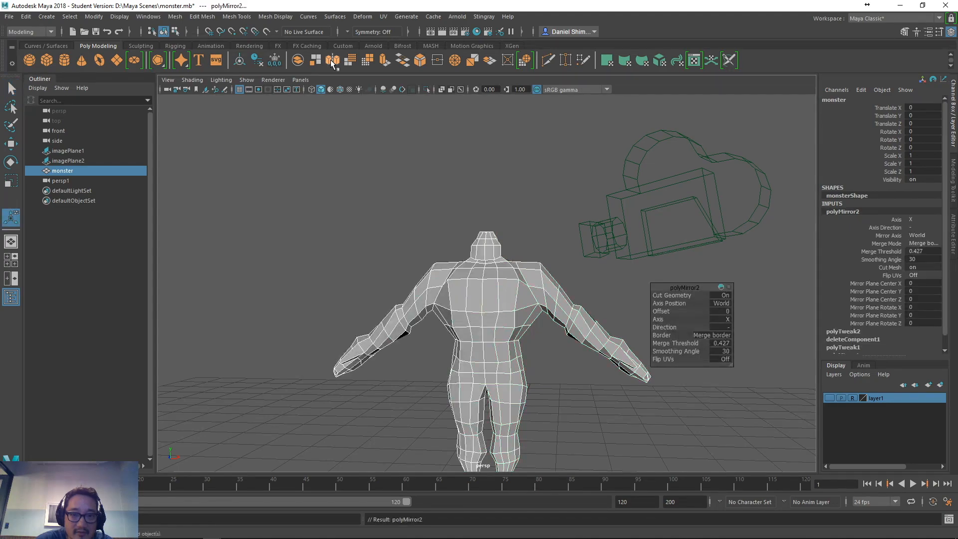
{"action": "mouse_move", "coordinate": [536, 263]}
{"action": "left_mouse_down", "text": "alt"}
{"action": "mouse_move", "coordinate": [479, 299]}
{"action": "mouse_move", "coordinate": [407, 317]}
{"action": "mouse_move", "coordinate": [349, 252]}
{"action": "mouse_move", "coordinate": [507, 273]}
{"action": "mouse_move", "coordinate": [552, 252]}
{"action": "left_mouse_up", "text": "alt"}
{"action": "key", "text": "ctrl+z"}
- Undo the earlier centreline vertex edits on the monster, back past the hiding of layer1
{"action": "key", "text": "ctrl+z"}
{"action": "key", "text": "ctrl+z"}
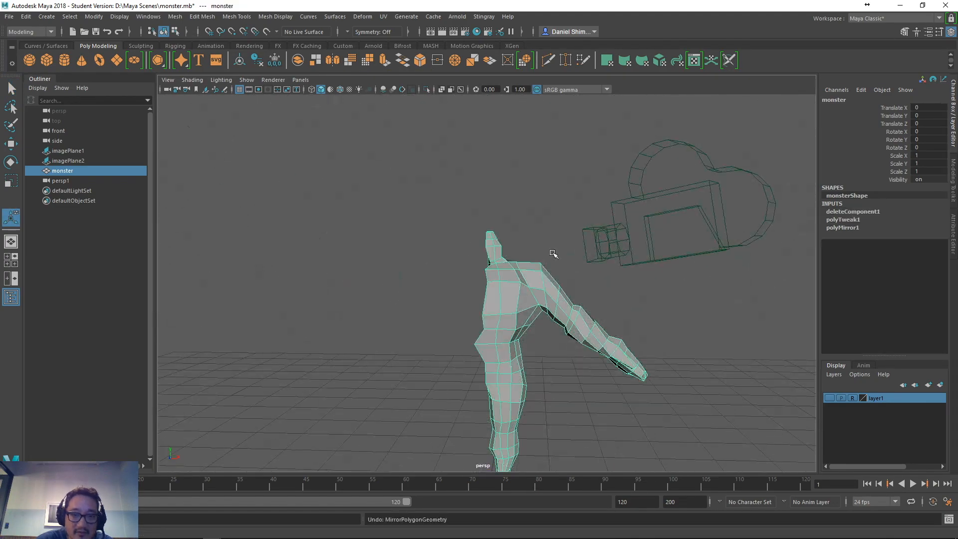
{"action": "key", "text": "ctrl+z"}
{"action": "key", "text": "ctrl+z"}
{"action": "key", "text": "ctrl+z"}
{"action": "key", "text": "ctrl+z"}
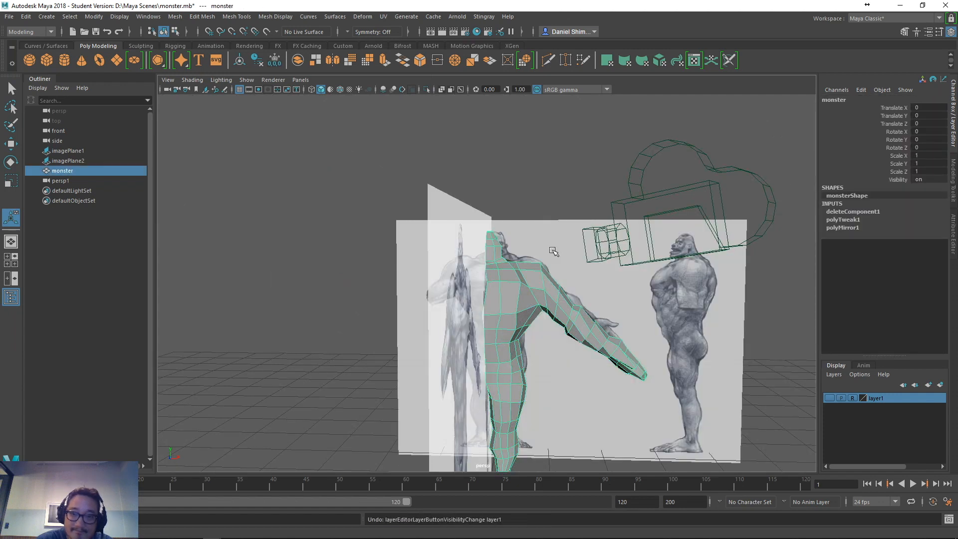
{"action": "key", "text": "ctrl+z"}
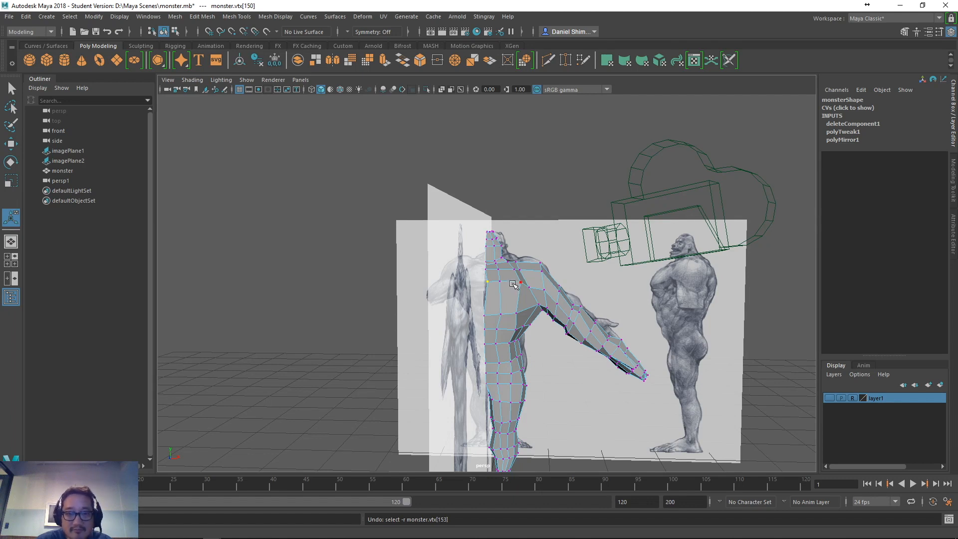
- Hide layer1 again and select the open centreline border edges of the monster in edge mode
{"action": "left_click", "coordinate": [830, 399]}
{"action": "right_click_drag", "start_coordinate": [494, 242], "coordinate": [493, 217]}
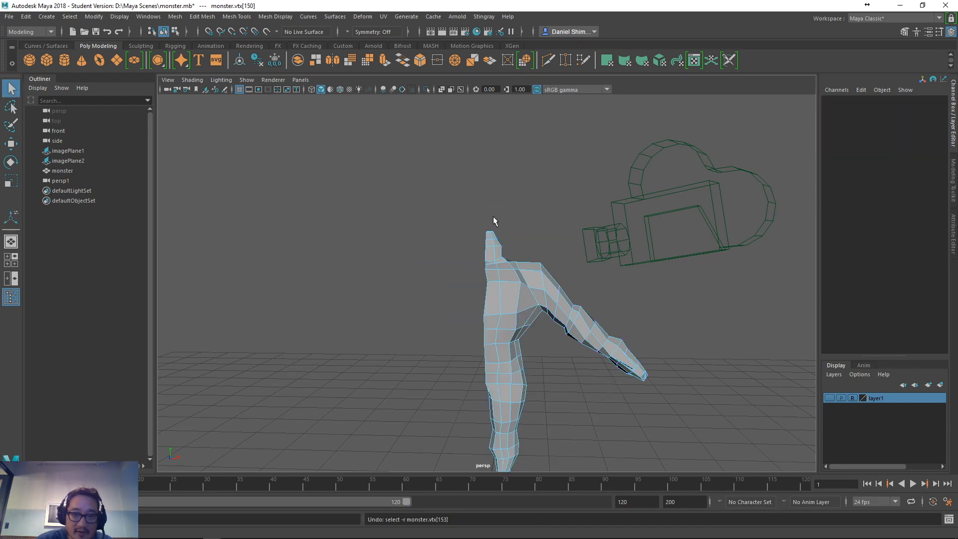
{"action": "left_click", "coordinate": [485, 299]}
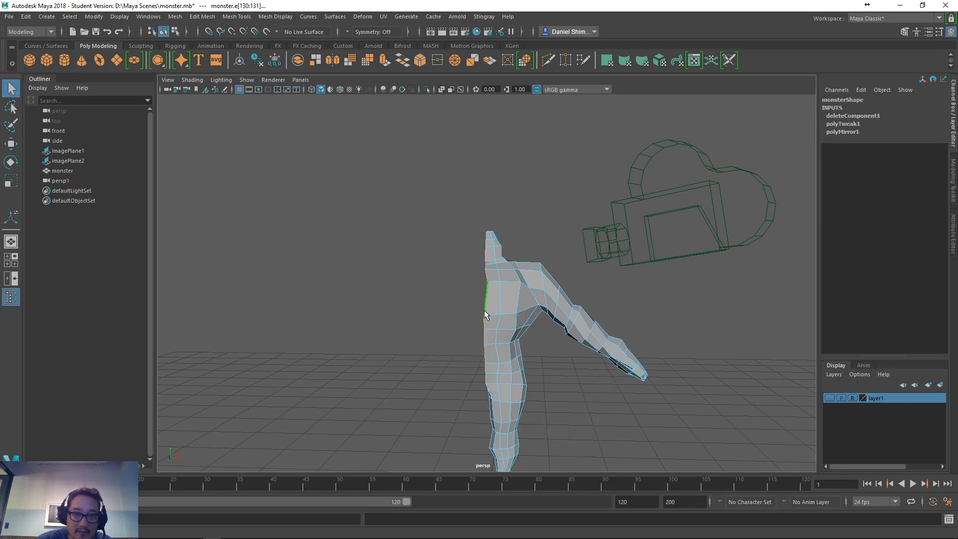
{"action": "left_click_drag", "start_coordinate": [469, 310], "coordinate": [440, 302], "text": "alt"}
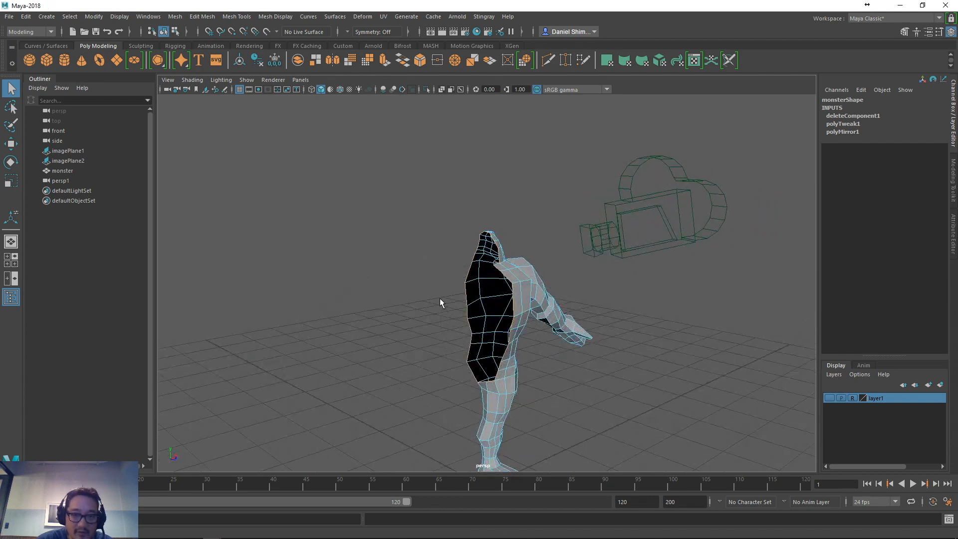
{"action": "left_click", "coordinate": [466, 294]}
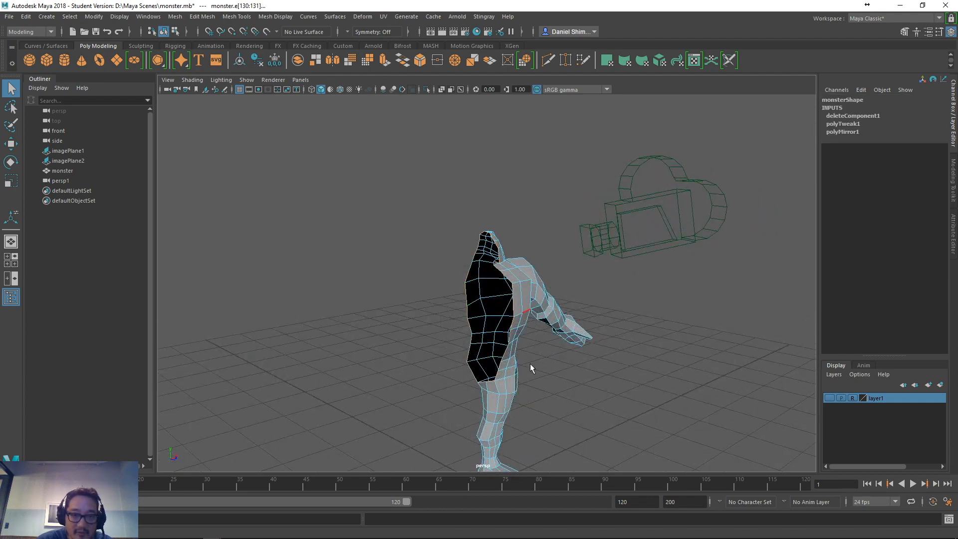
- In wireframe display, move the selected centreline edges slightly outward along X
{"action": "left_click_drag", "start_coordinate": [492, 326], "coordinate": [523, 317], "text": "alt"}
{"action": "key", "text": "4"}
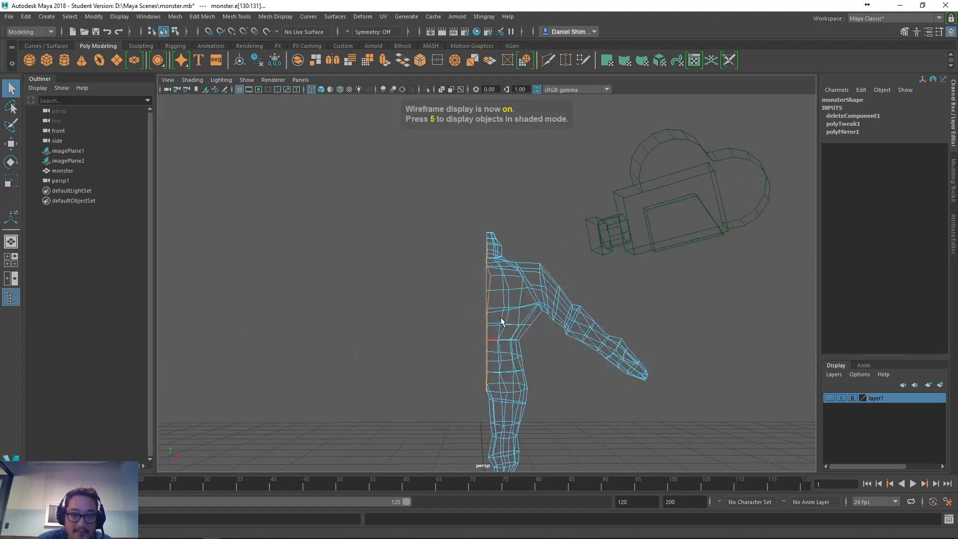
{"action": "key", "text": "w"}
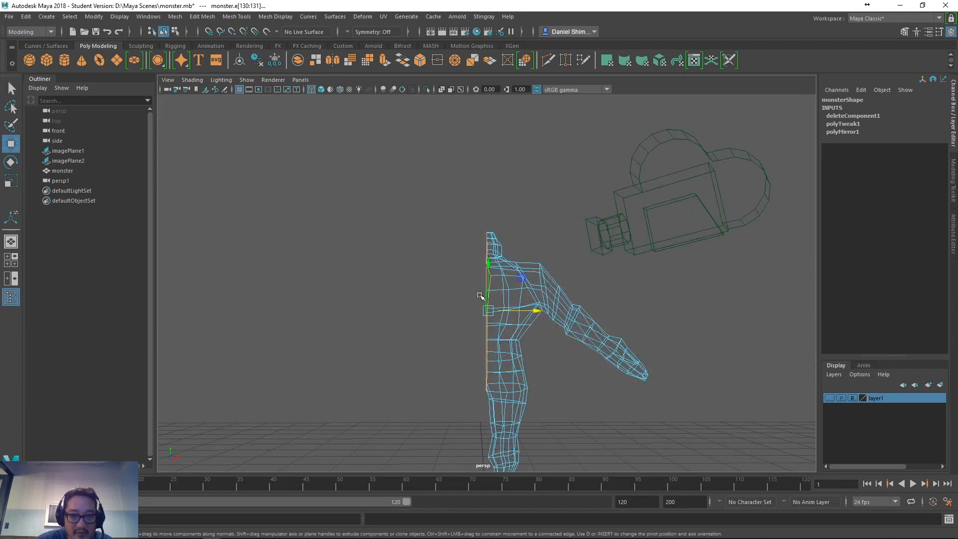
{"action": "left_click", "coordinate": [453, 287]}
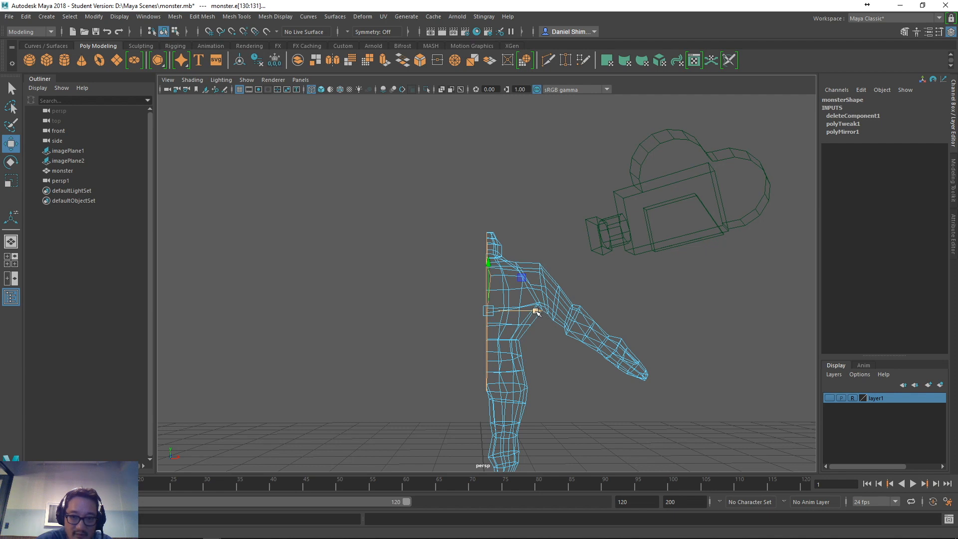
{"action": "left_click_drag", "start_coordinate": [538, 313], "coordinate": [535, 311]}
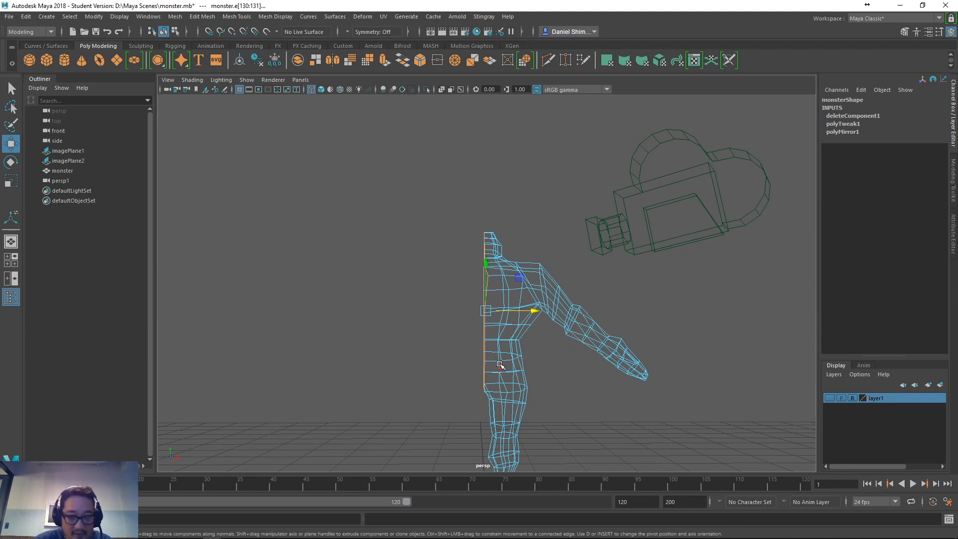
- Try snapping the centreline edges along X to the central grid line, and undo the move
{"action": "left_click_drag", "start_coordinate": [500, 365], "coordinate": [495, 412], "text": "alt"}
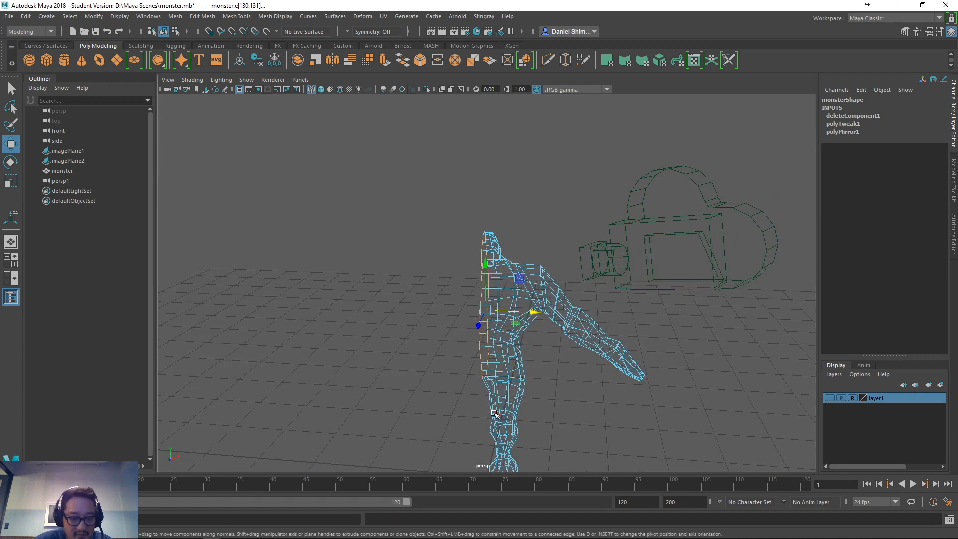
{"action": "key", "text": "x"}
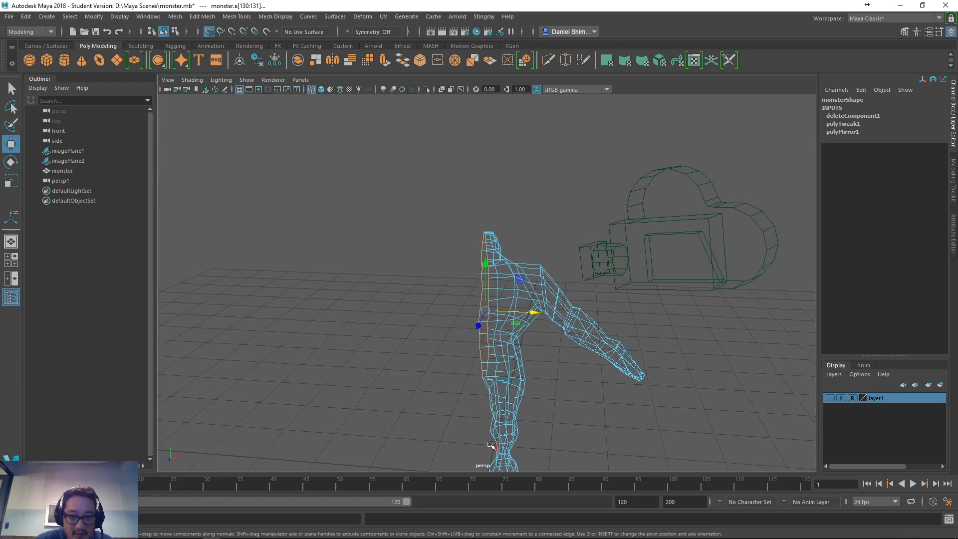
{"action": "middle_click_drag", "start_coordinate": [488, 444], "coordinate": [492, 446]}
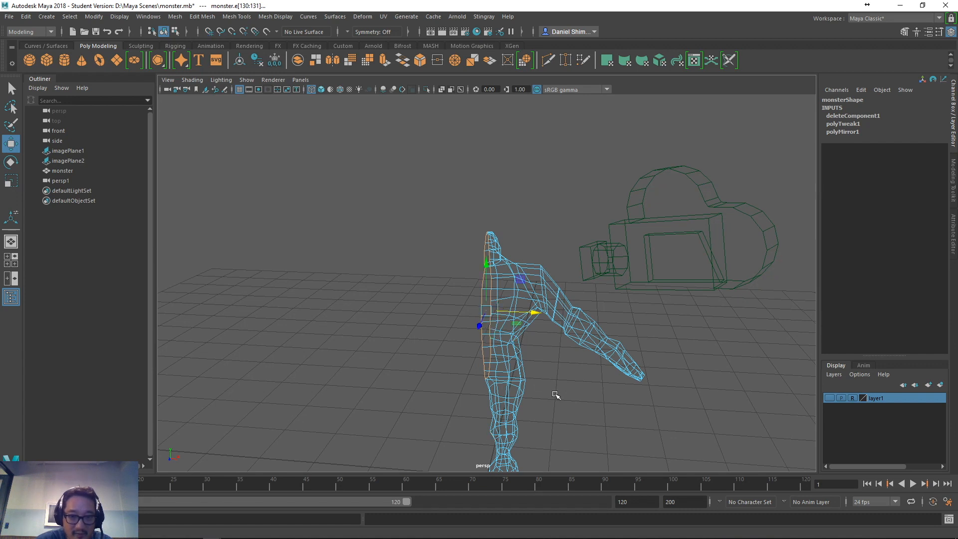
{"action": "key", "text": "ctrl+z"}
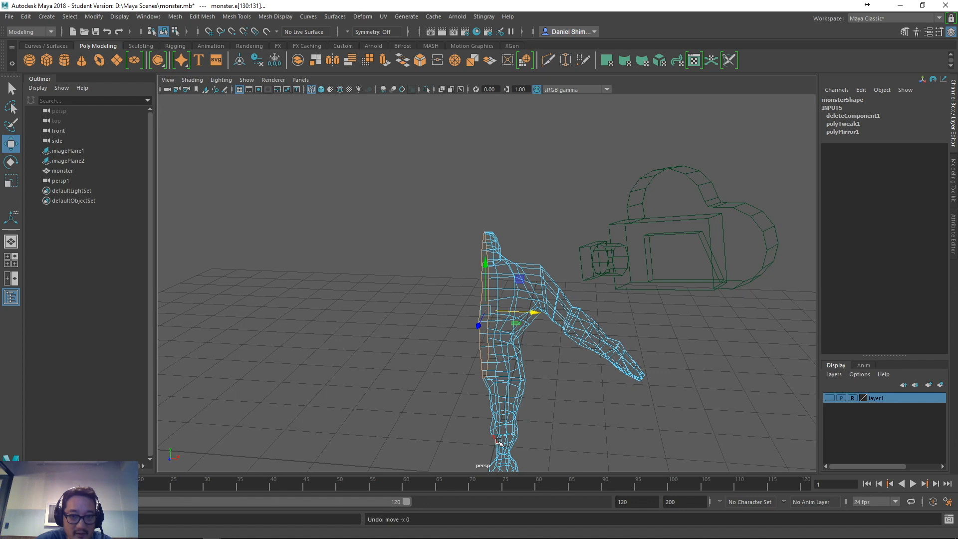
- Snap the selected centreline edges along X onto the central grid line and return to shaded display
{"action": "key", "text": "x"}
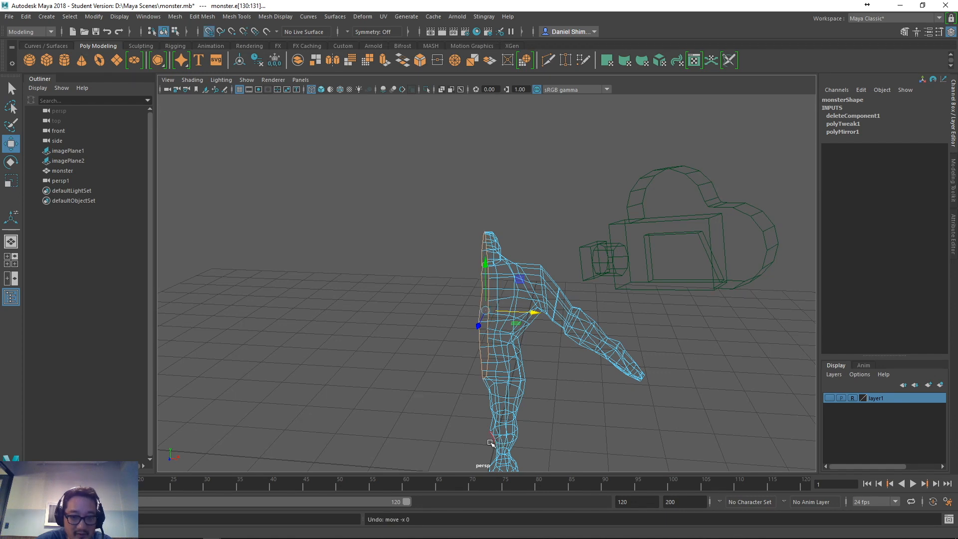
{"action": "middle_click_drag", "start_coordinate": [487, 447], "coordinate": [493, 449]}
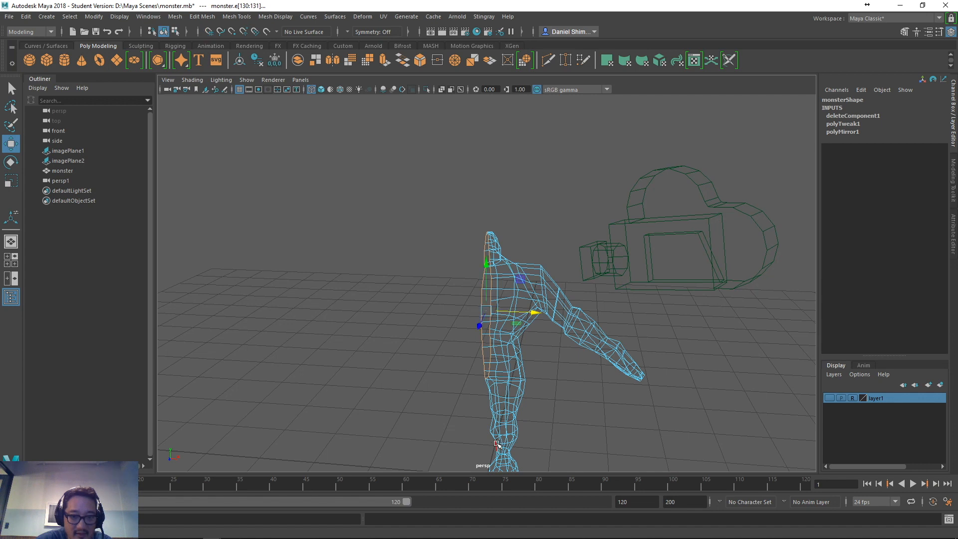
{"action": "left_click_drag", "start_coordinate": [493, 446], "coordinate": [492, 358], "text": "alt"}
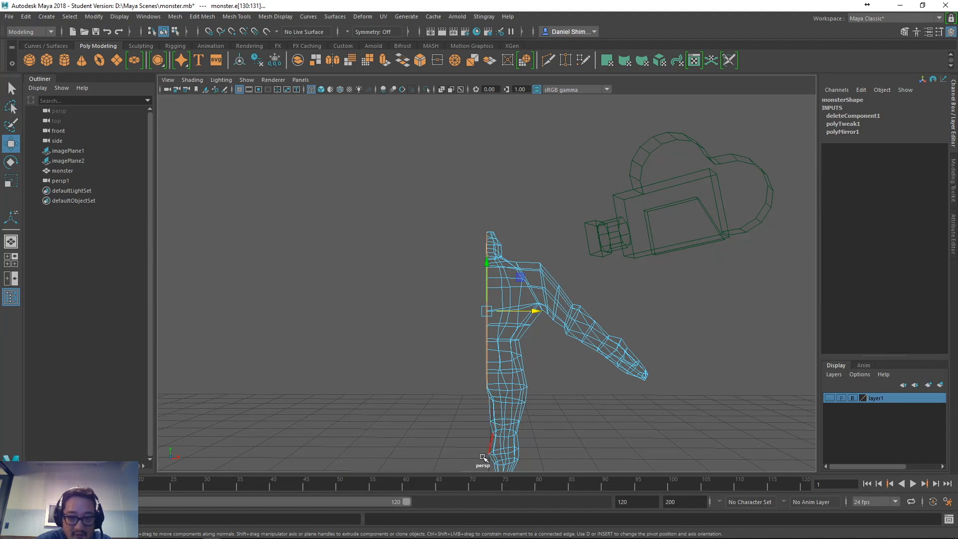
{"action": "left_click_drag", "start_coordinate": [516, 383], "coordinate": [485, 389], "text": "alt"}
{"action": "key", "text": "5"}
{"action": "left_click_drag", "start_coordinate": [471, 342], "coordinate": [517, 335], "text": "alt"}
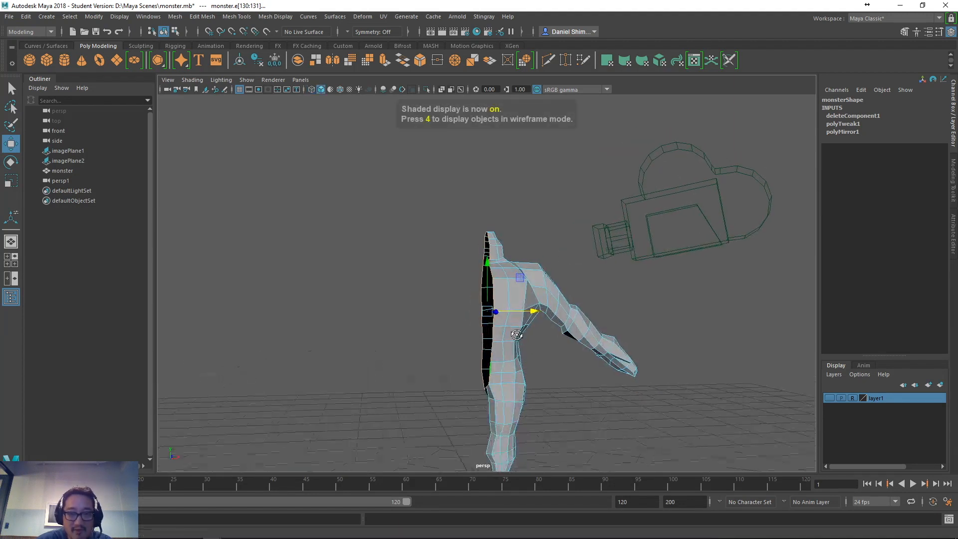
- Deselect the centreline edges, switch to the front view and return the monster to object mode
{"action": "key", "text": "q"}
{"action": "left_click", "coordinate": [568, 242]}
{"action": "left_click_drag", "start_coordinate": [568, 239], "coordinate": [518, 275], "text": "alt"}
{"action": "key", "text": "space"}
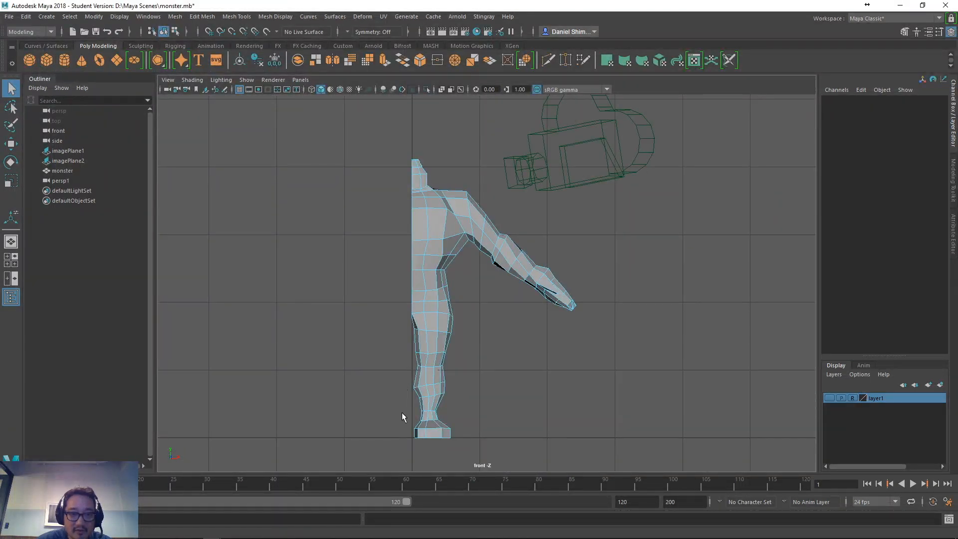
{"action": "right_click_drag", "start_coordinate": [445, 177], "coordinate": [446, 263]}
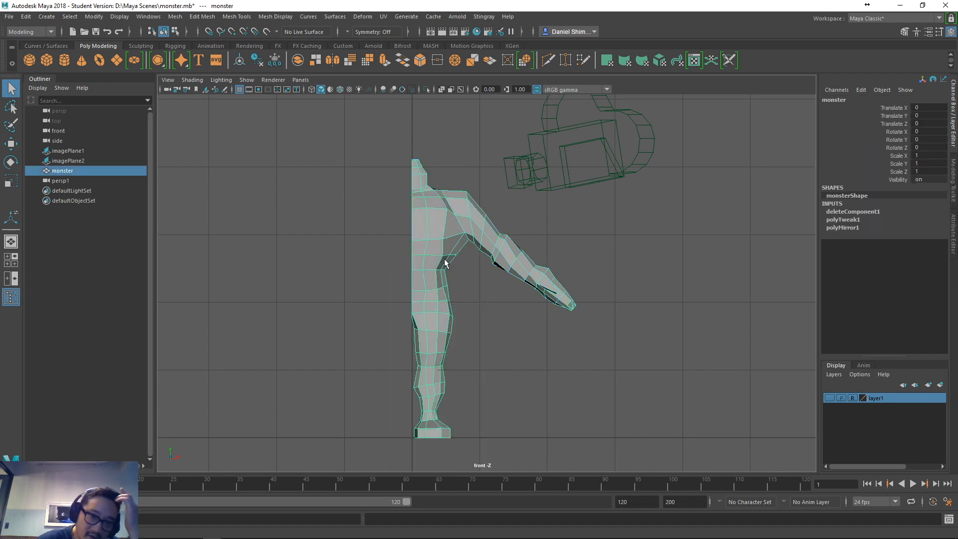
- Mirror the monster half across the world X axis with merged borders and return to the perspective view
{"action": "left_click", "coordinate": [332, 59]}
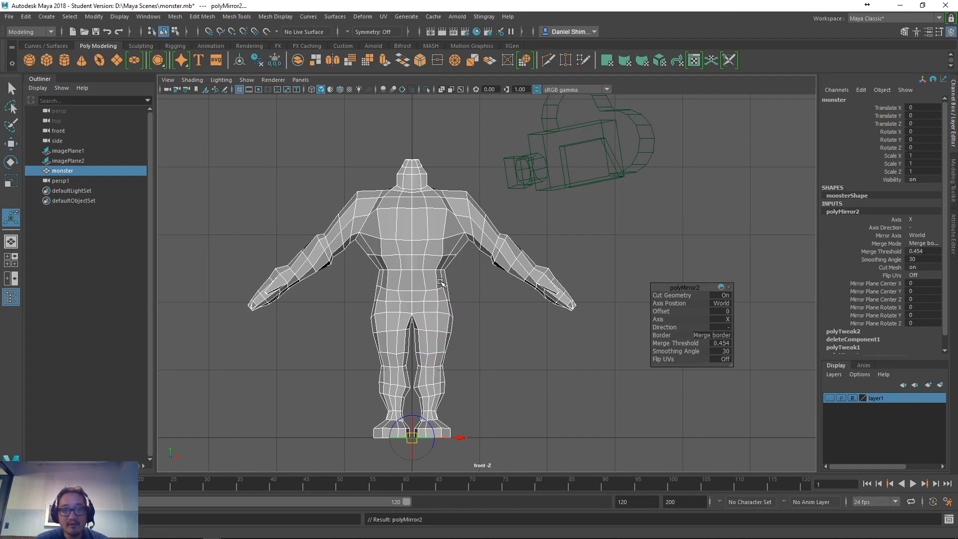
{"action": "key", "text": "space"}
{"action": "left_click_drag", "start_coordinate": [439, 283], "coordinate": [445, 226]}
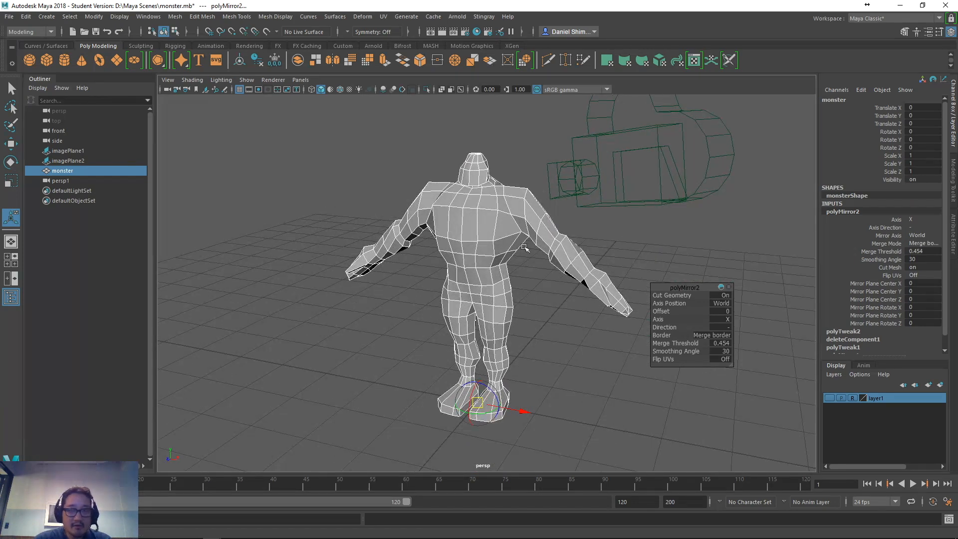
- Delete the construction history of the mirrored monster
{"action": "scroll", "coordinate": [869, 250], "scroll_direction": "down", "scroll_amount": 1}
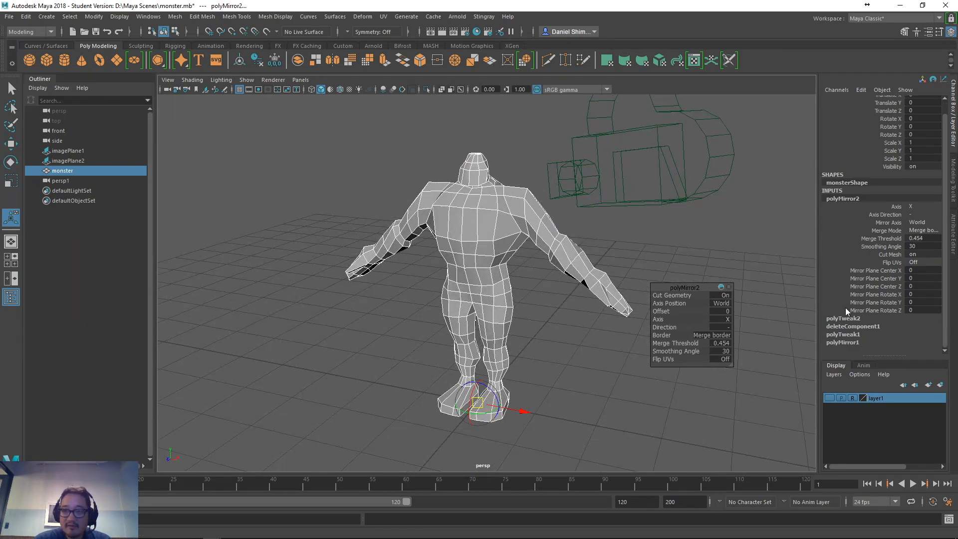
{"action": "left_click", "coordinate": [28, 18]}
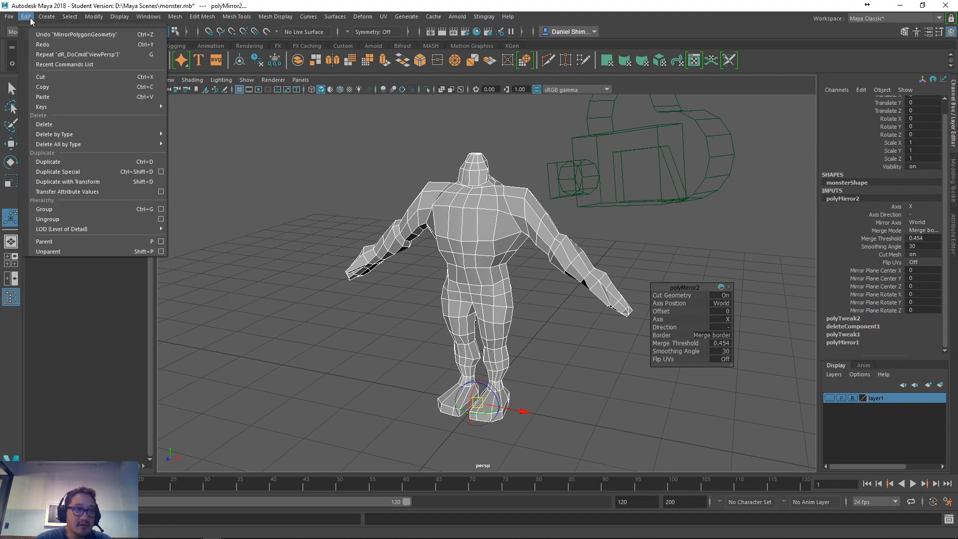
{"action": "mouse_move", "coordinate": [75, 135]}
{"action": "left_click", "coordinate": [210, 142]}
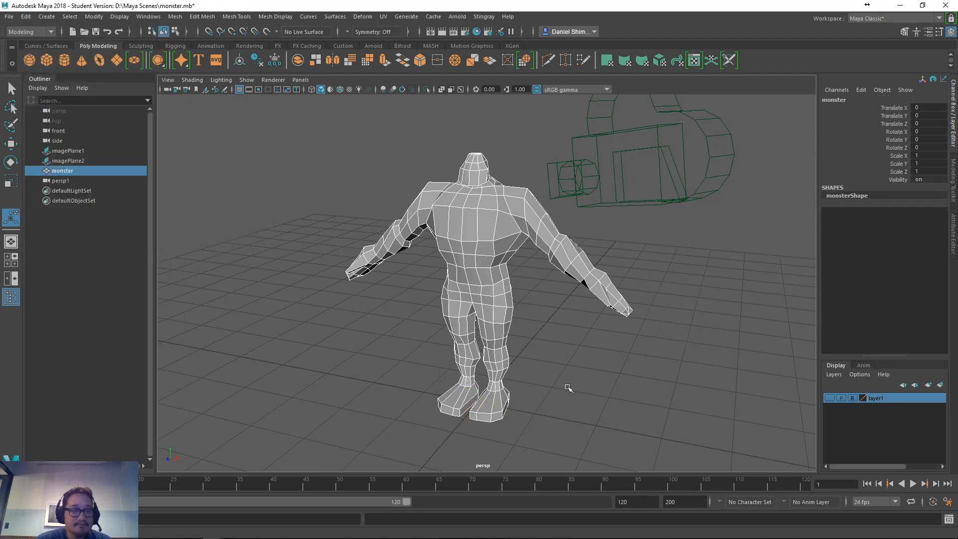
- Export the selected monster as an FBX file named monsterHandsDown in D:\TAP data
{"action": "left_click", "coordinate": [9, 16]}
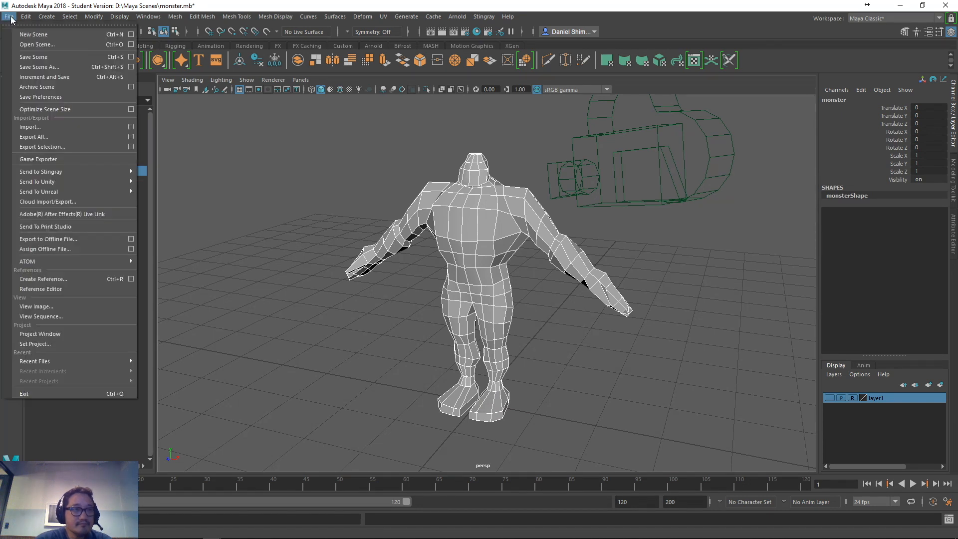
{"action": "left_click", "coordinate": [37, 150]}
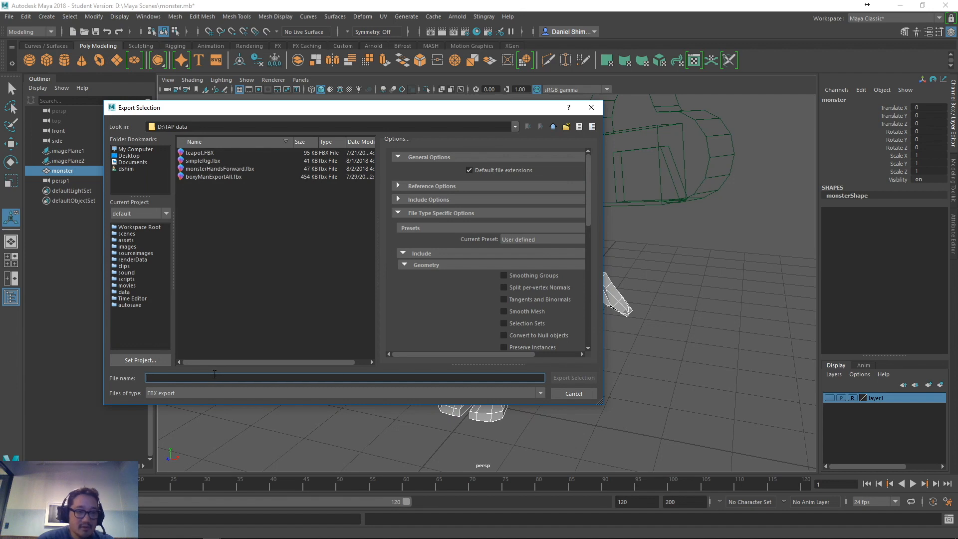
{"action": "type", "text": "monsterHand"}
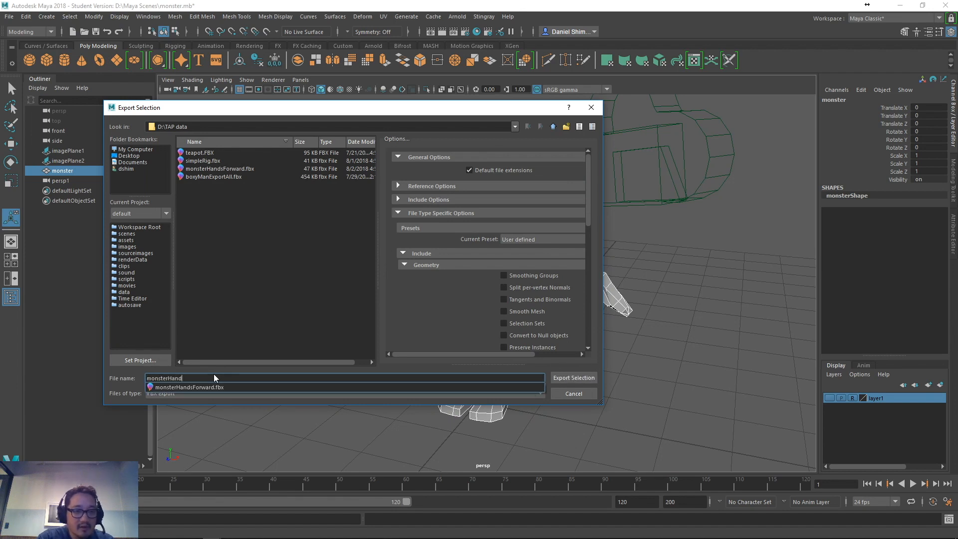
{"action": "type", "text": "sDown"}
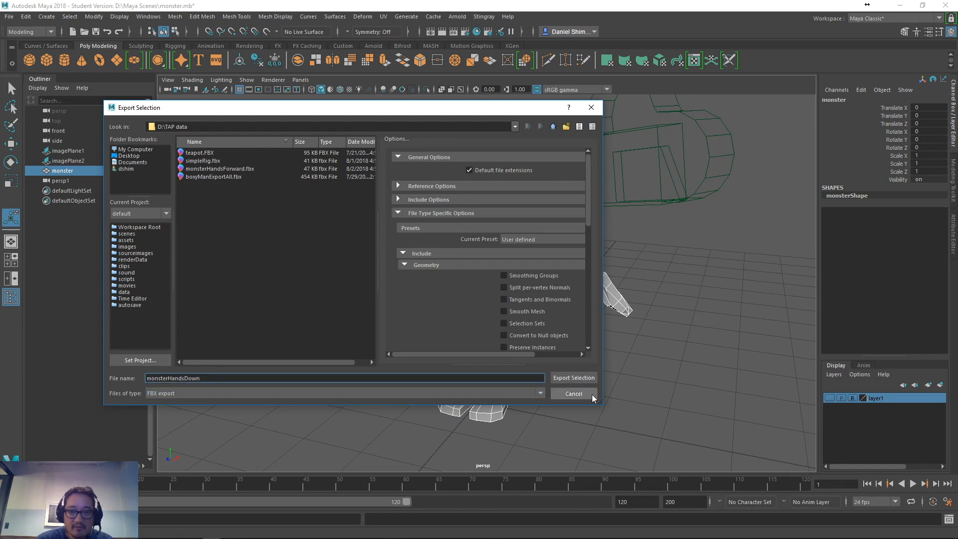
{"action": "left_click", "coordinate": [587, 378]}
- Switch to the Mixamo page in Chrome and dismiss the Auto-Rigger error to return to the character view
{"action": "key", "text": "alt+Tab"}
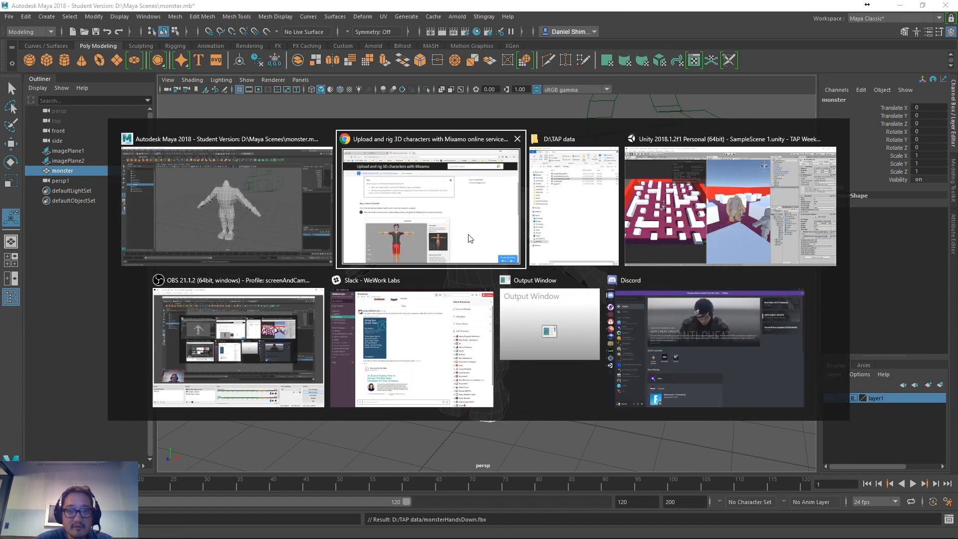
{"action": "left_click", "coordinate": [502, 217]}
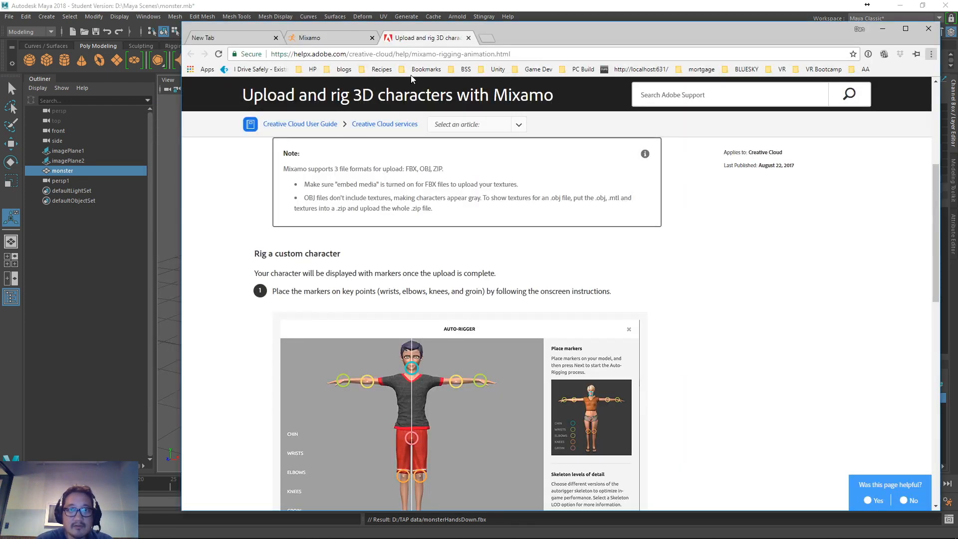
{"action": "left_click", "coordinate": [306, 39]}
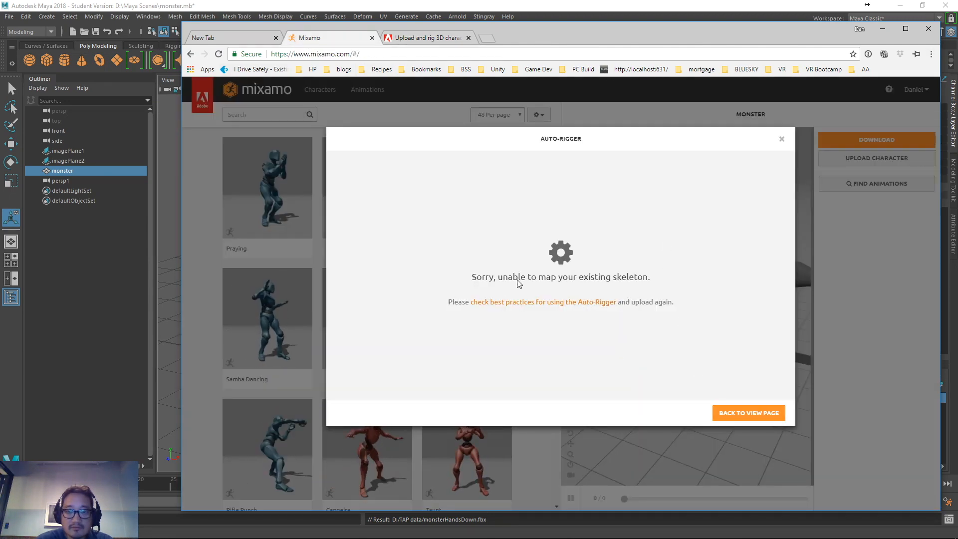
{"action": "left_click", "coordinate": [758, 418]}
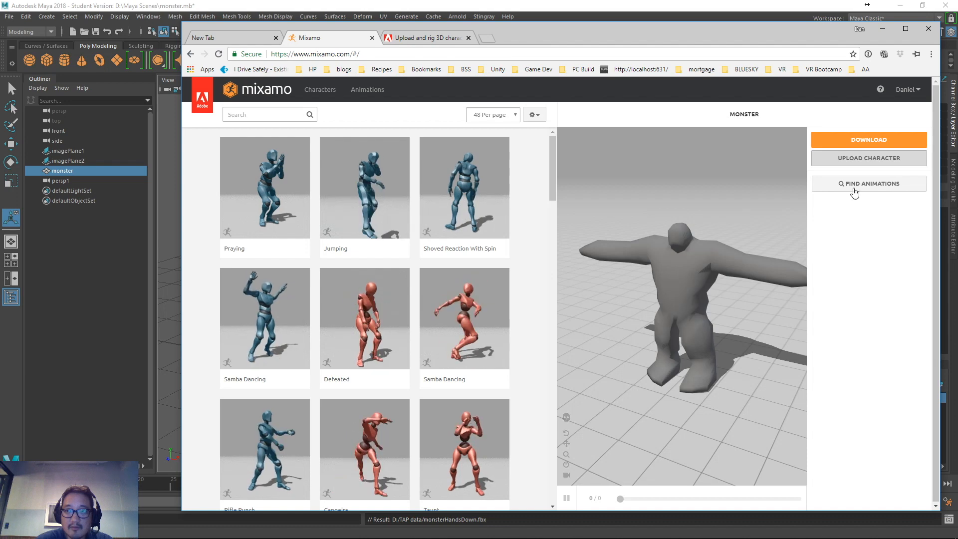
- Upload monsterHandsDown.fbx from the TAP data folder to Mixamo as a new character
{"action": "left_click", "coordinate": [855, 159]}
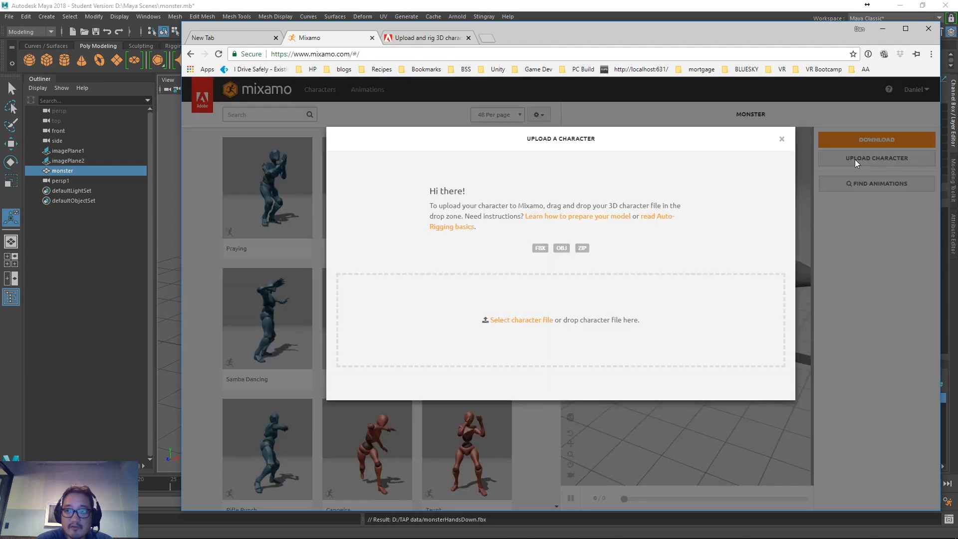
{"action": "left_click", "coordinate": [515, 327]}
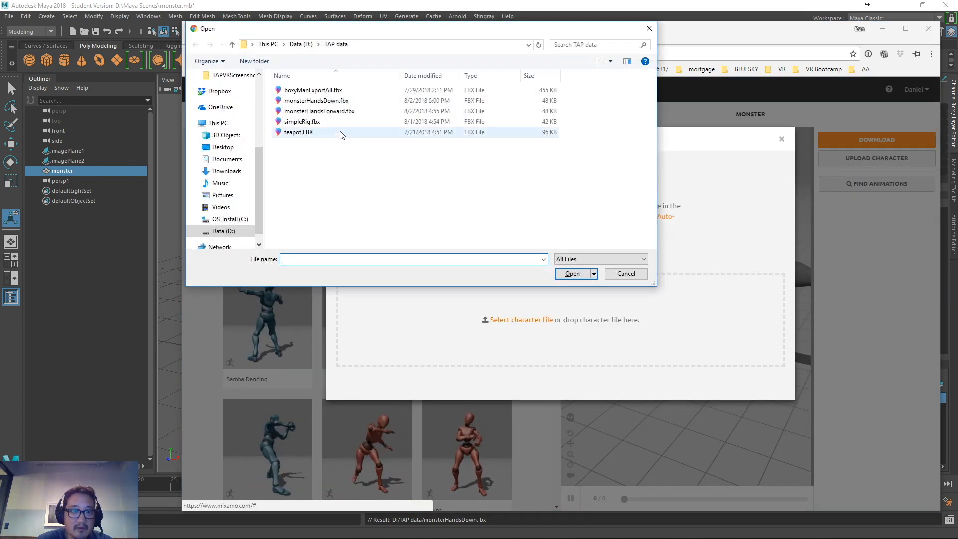
{"action": "left_click", "coordinate": [325, 102]}
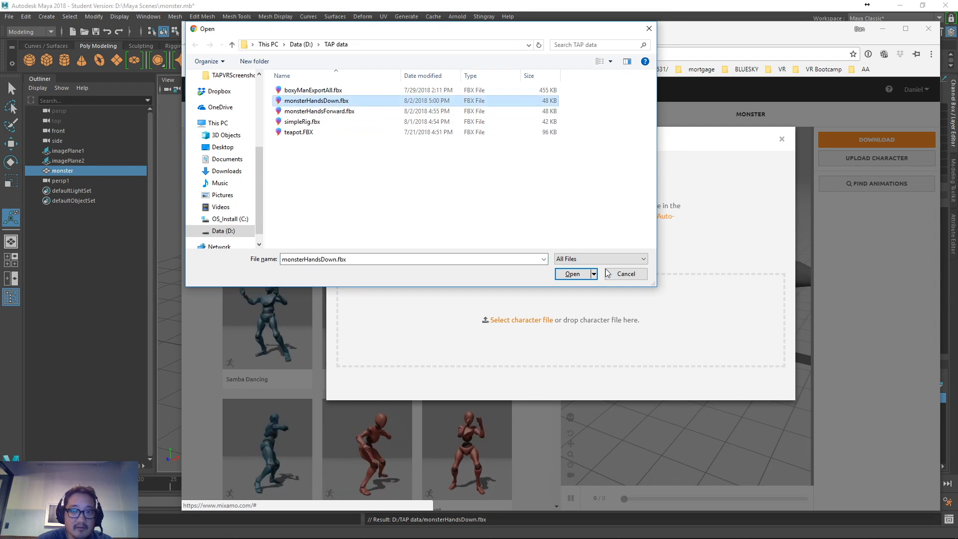
{"action": "left_click", "coordinate": [568, 274]}
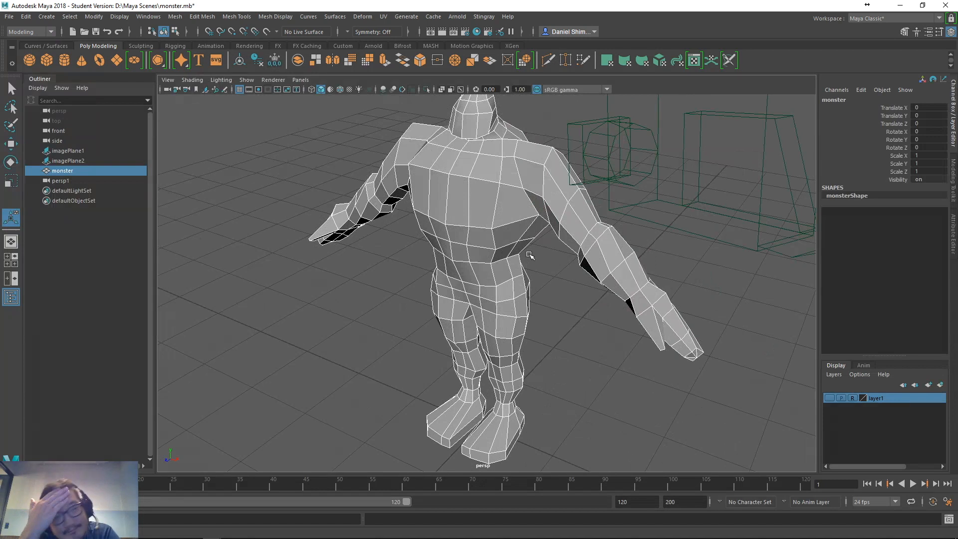
- Switch back to Maya, merge all of the monster's vertices with a 0.01 distance threshold, and return to object mode
{"action": "right_click_drag", "start_coordinate": [502, 245], "coordinate": [460, 240]}
{"action": "scroll", "coordinate": [470, 250], "scroll_direction": "down", "scroll_amount": 5}
{"action": "left_click_drag", "start_coordinate": [366, 172], "coordinate": [636, 423]}
{"action": "left_click", "coordinate": [280, 16]}
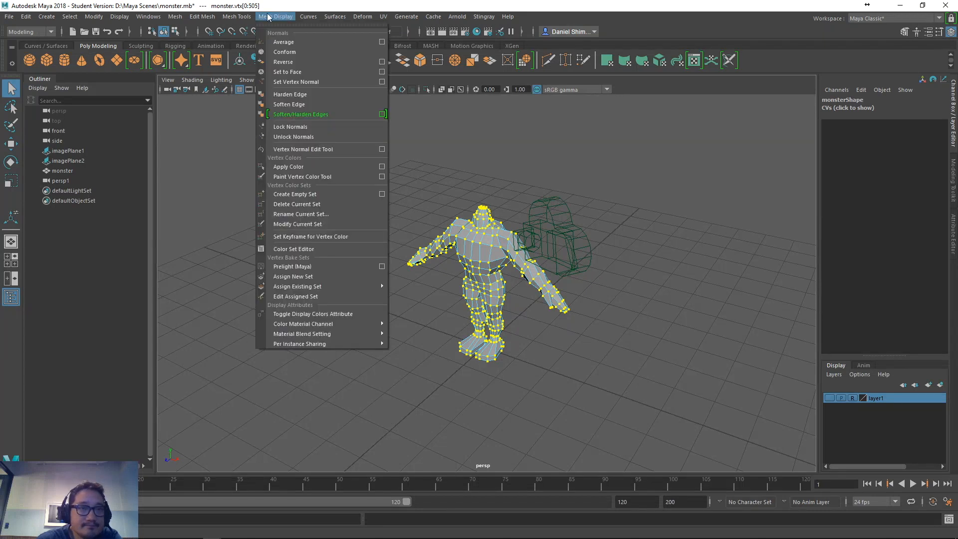
{"action": "mouse_move", "coordinate": [239, 16]}
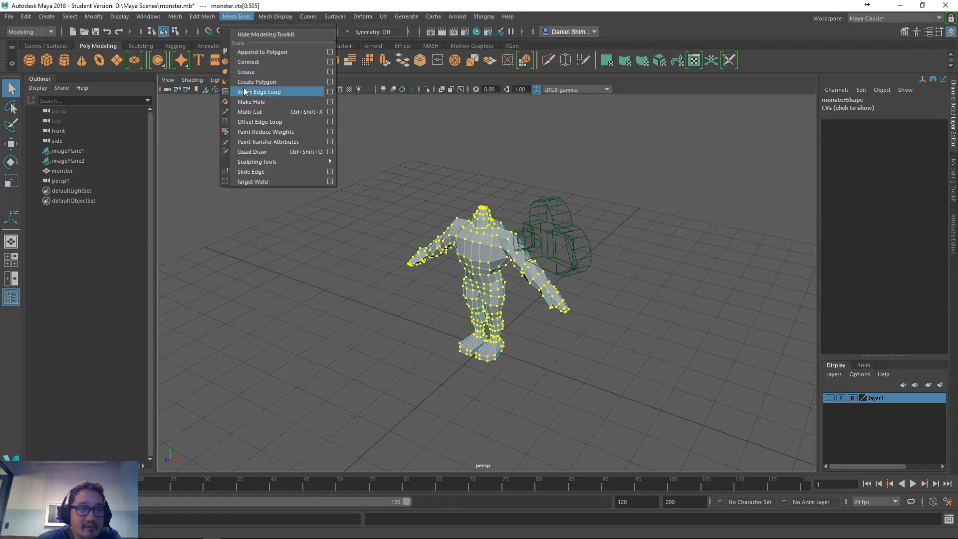
{"action": "left_click", "coordinate": [202, 16]}
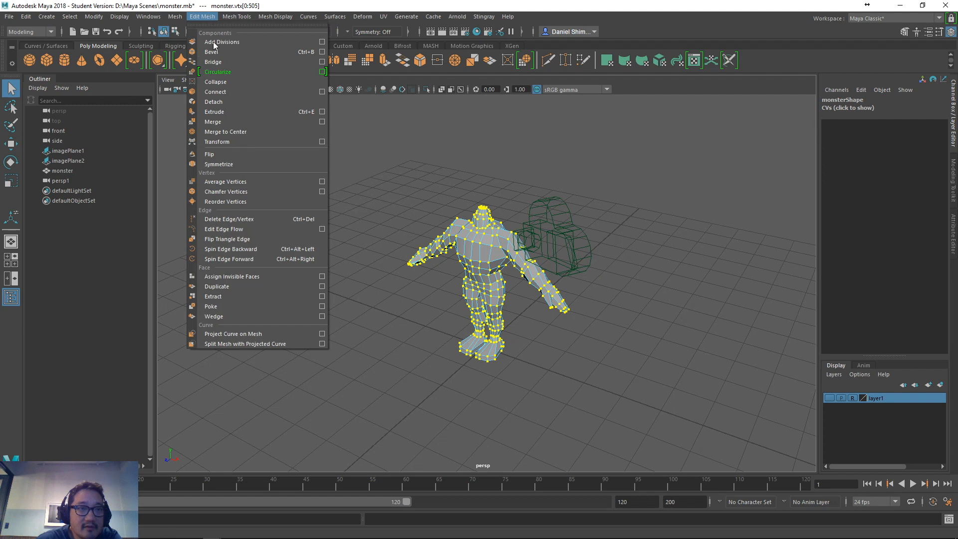
{"action": "left_click", "coordinate": [226, 122]}
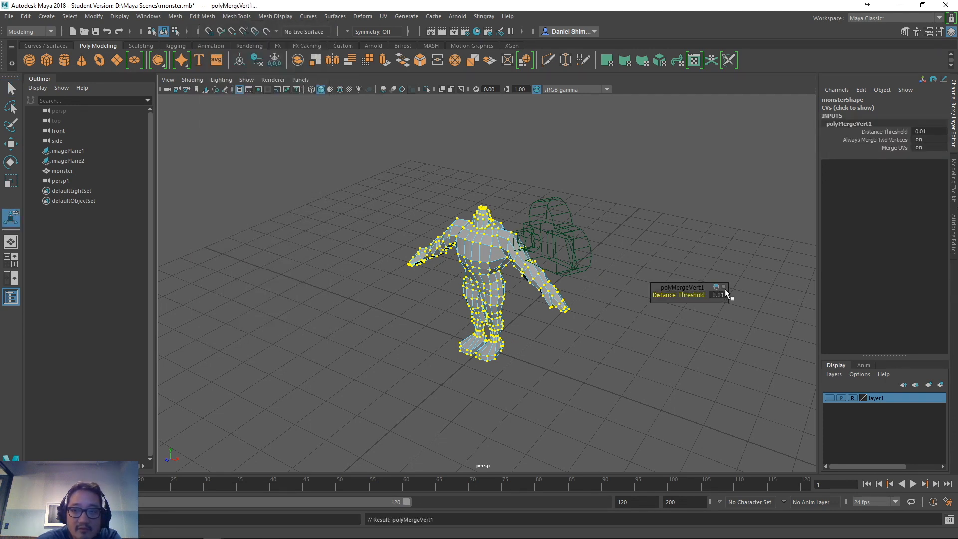
{"action": "left_click", "coordinate": [735, 261]}
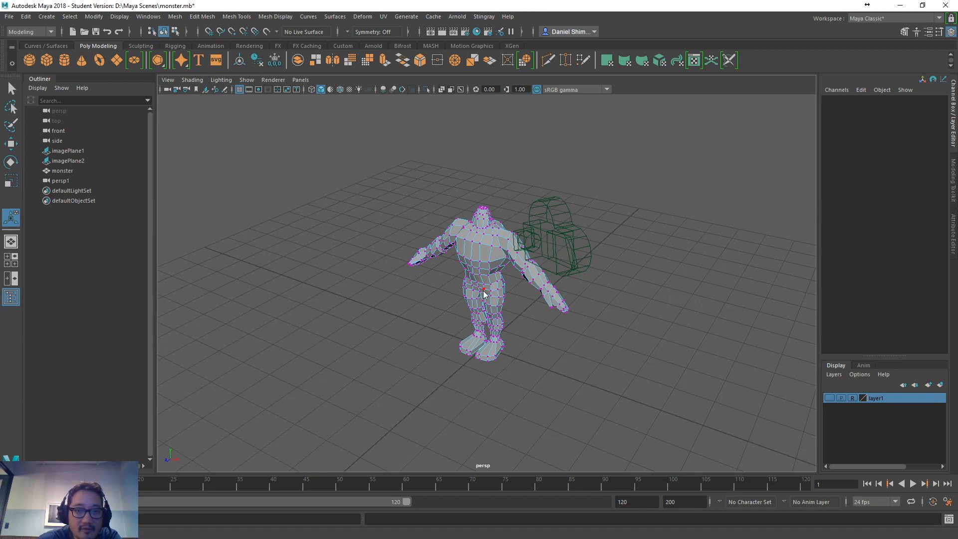
{"action": "right_click_drag", "start_coordinate": [477, 272], "coordinate": [481, 306]}
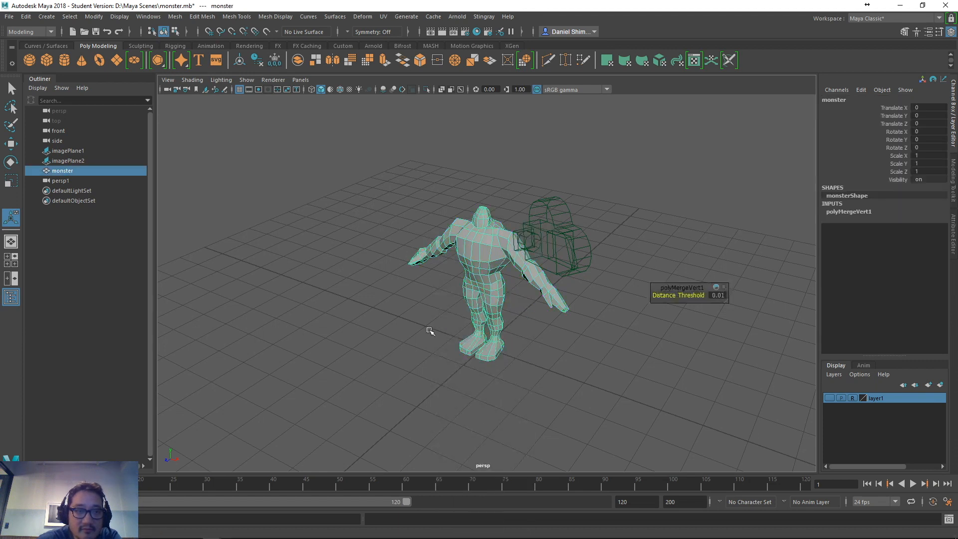
- Soften all the edges of the monster mesh
{"action": "left_click", "coordinate": [383, 330]}
{"action": "left_click", "coordinate": [468, 255]}
{"action": "left_click", "coordinate": [236, 16]}
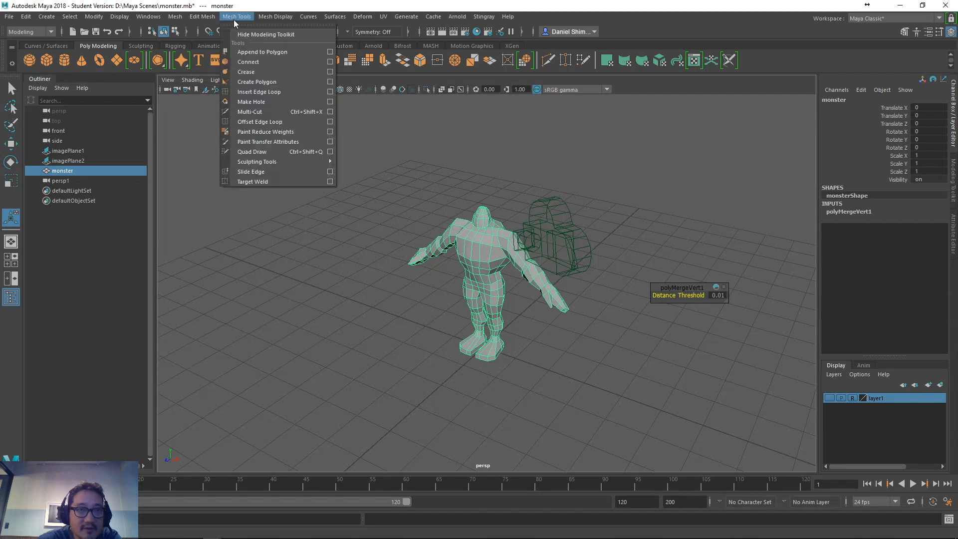
{"action": "mouse_move", "coordinate": [210, 20]}
{"action": "mouse_move", "coordinate": [265, 17]}
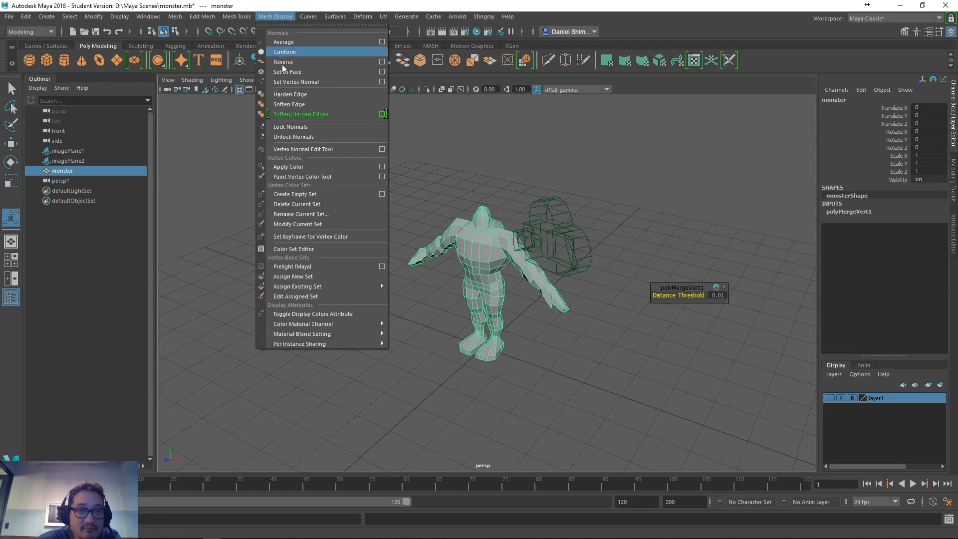
{"action": "left_click", "coordinate": [289, 104]}
{"action": "left_click", "coordinate": [337, 196]}
{"action": "left_click", "coordinate": [469, 290]}
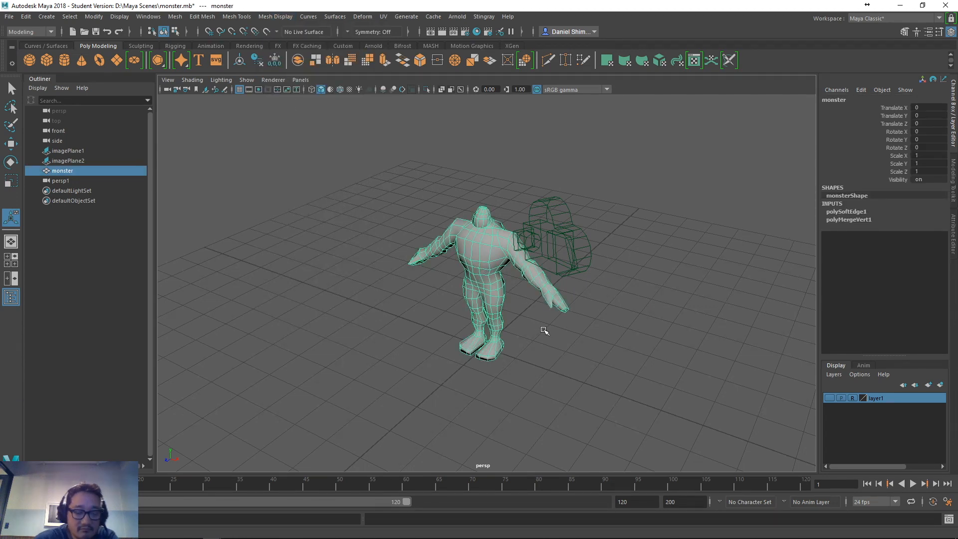
- In the side view, select the vertices along the soles of the feet and snap them vertically to the ground grid line
{"action": "left_click_drag", "start_coordinate": [547, 330], "coordinate": [552, 294], "text": "alt"}
{"action": "key", "text": "space"}
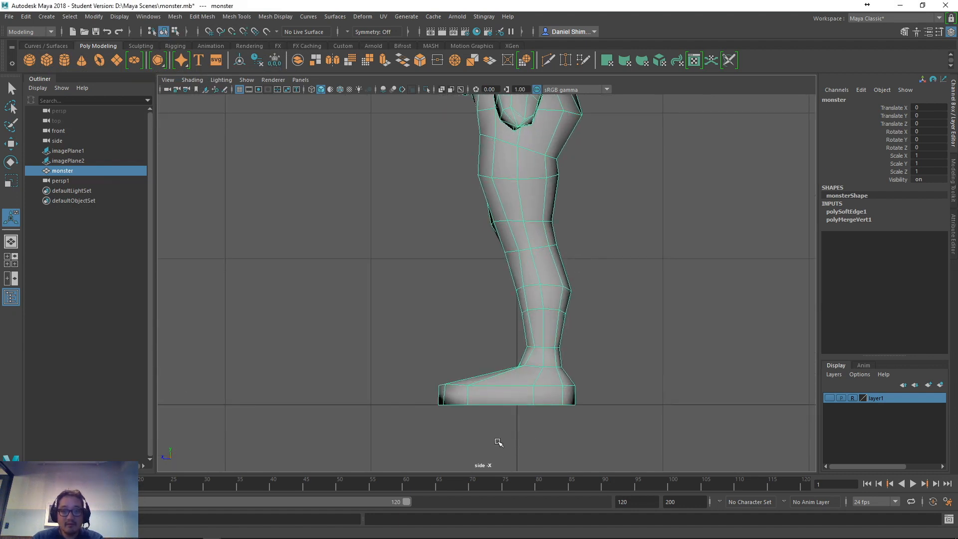
{"action": "right_click", "coordinate": [499, 405]}
{"action": "right_click_drag", "start_coordinate": [430, 276], "coordinate": [439, 243]}
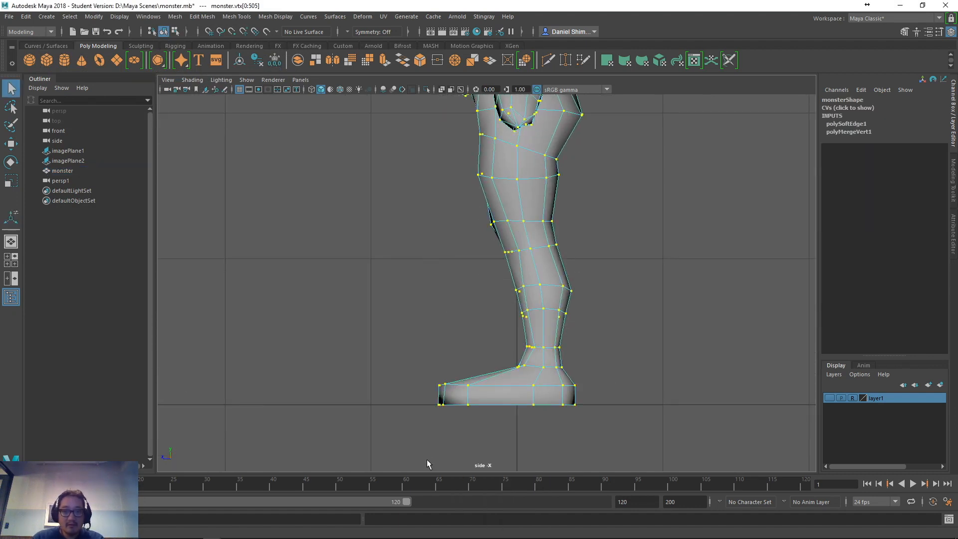
{"action": "left_click_drag", "start_coordinate": [424, 432], "coordinate": [609, 397]}
{"action": "key", "text": "w"}
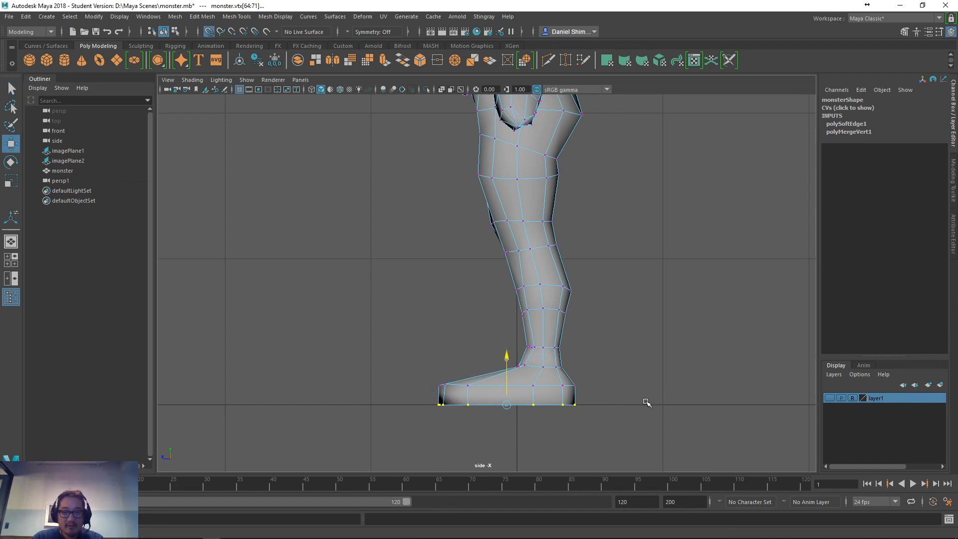
{"action": "key", "text": "space"}
{"action": "left_click_drag", "start_coordinate": [655, 402], "coordinate": [649, 380]}
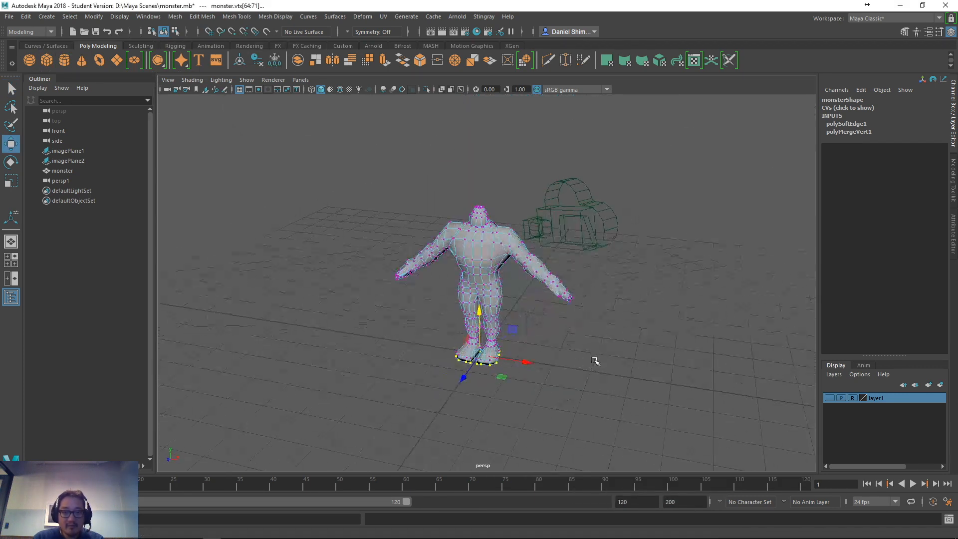
- Select the row of vertices across the monster's chest and nudge it slightly upward in the perspective view
{"action": "left_click_drag", "start_coordinate": [595, 361], "coordinate": [556, 315], "text": "alt"}
{"action": "right_click_drag", "start_coordinate": [556, 314], "coordinate": [614, 315], "text": "alt"}
{"action": "left_click_drag", "start_coordinate": [614, 314], "coordinate": [623, 297], "text": "alt"}
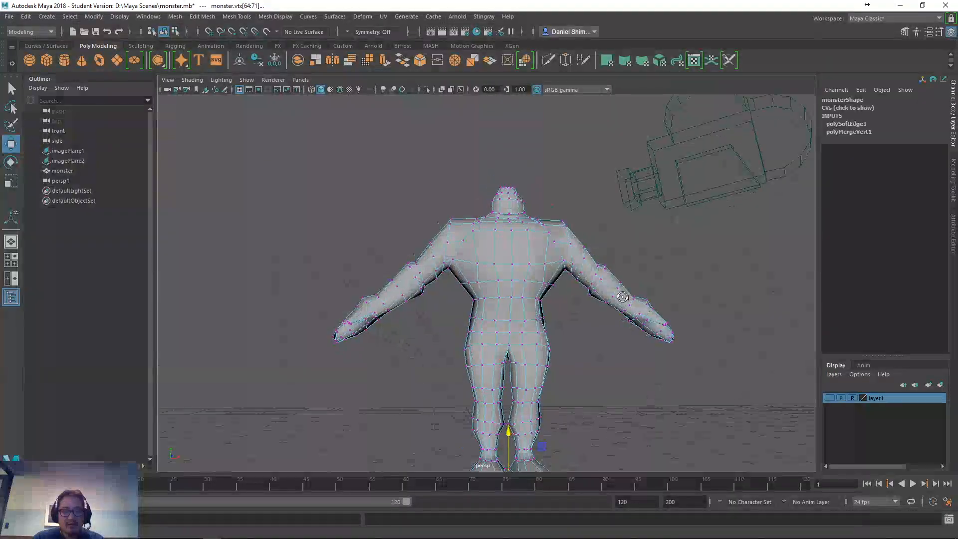
{"action": "left_click_drag", "start_coordinate": [627, 382], "coordinate": [567, 295], "text": "alt"}
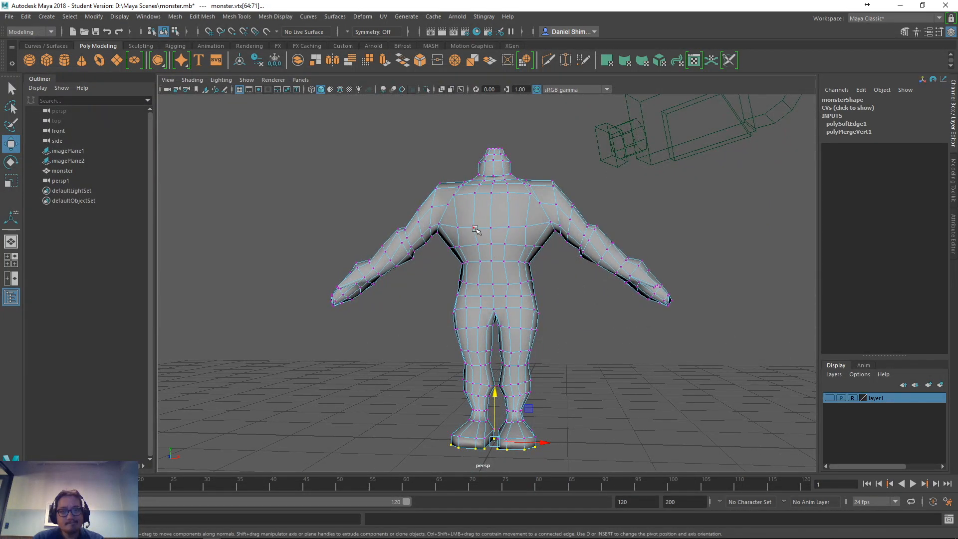
{"action": "left_click", "coordinate": [490, 227]}
{"action": "key", "text": "q"}
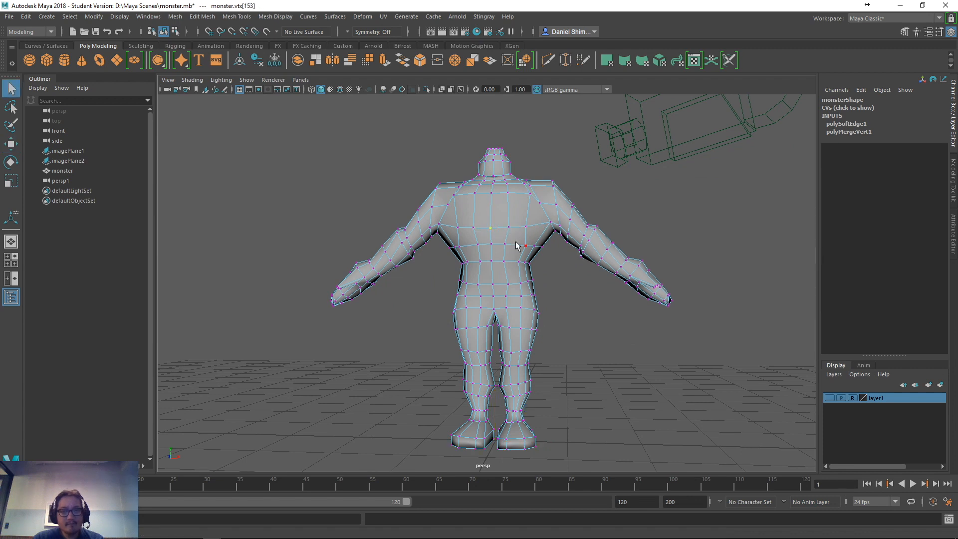
{"action": "key", "text": "w"}
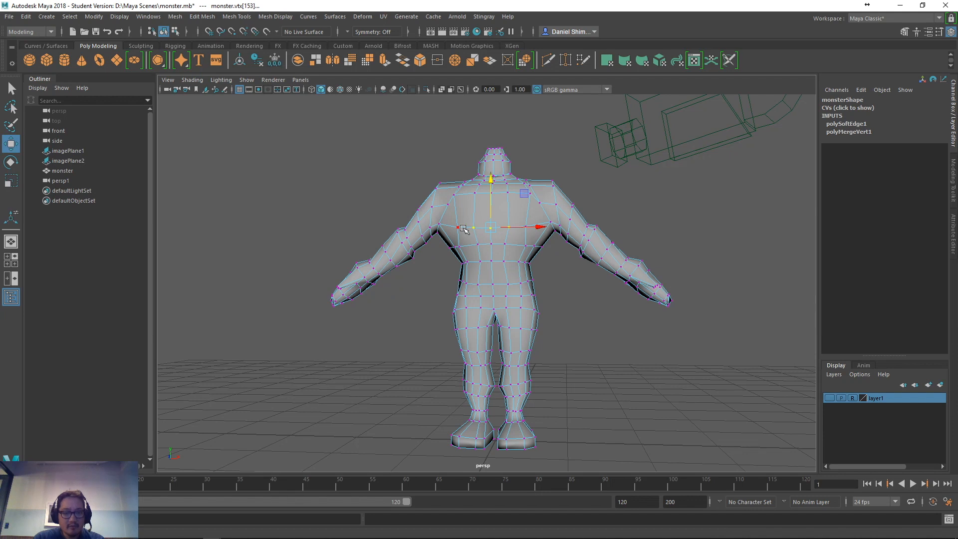
{"action": "key", "text": "v"}
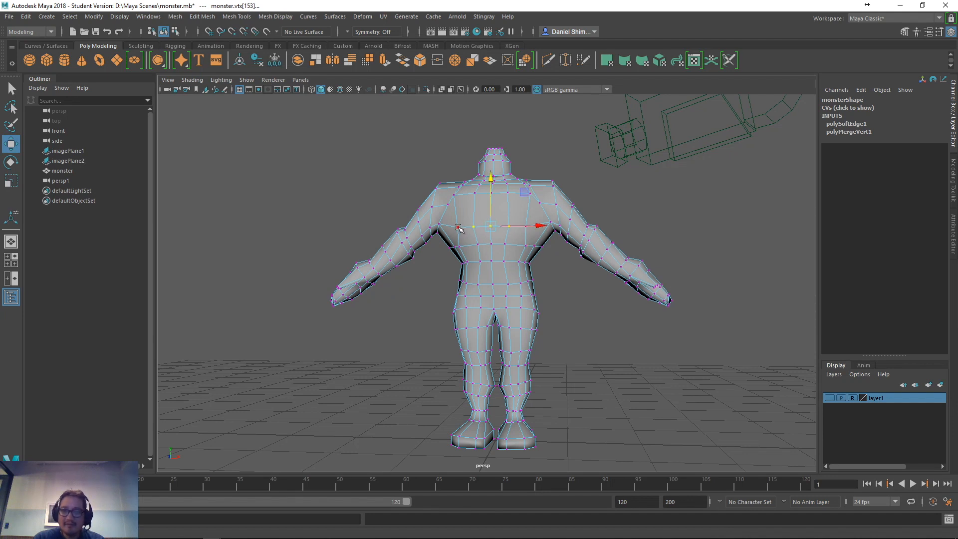
{"action": "key", "text": "q"}
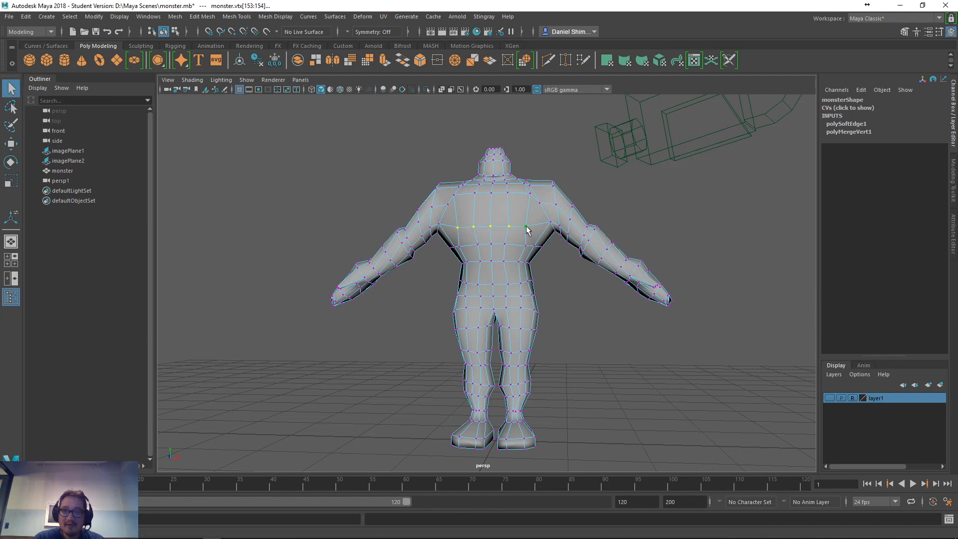
{"action": "key", "text": "w"}
{"action": "left_click_drag", "start_coordinate": [491, 179], "coordinate": [538, 254]}
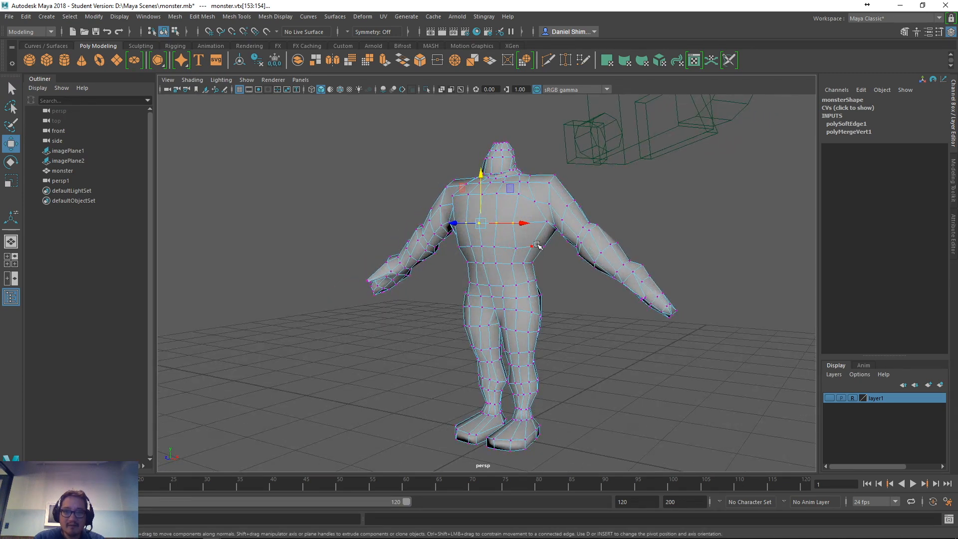
- Turn on Object X symmetry for editing the monster's vertices
{"action": "left_click", "coordinate": [583, 278]}
{"action": "left_click", "coordinate": [517, 224]}
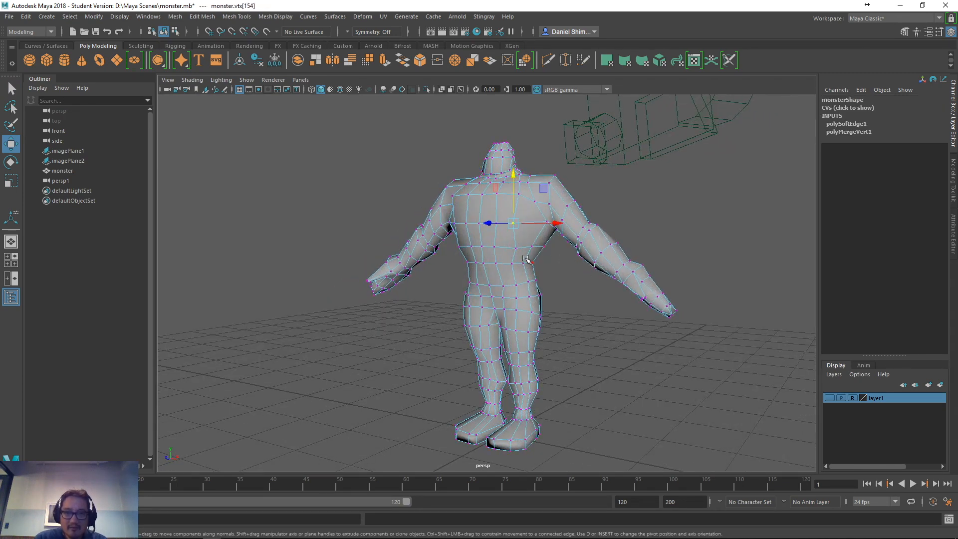
{"action": "left_click_drag", "start_coordinate": [517, 224], "coordinate": [546, 257], "text": "alt"}
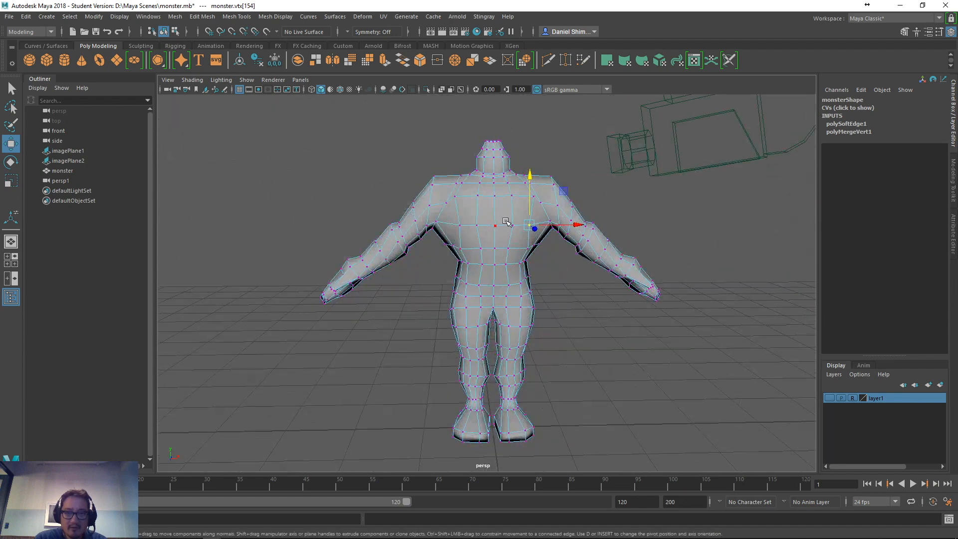
{"action": "right_click_drag", "start_coordinate": [514, 226], "coordinate": [515, 170], "text": "ctrl+shift"}
{"action": "left_click_drag", "start_coordinate": [514, 219], "coordinate": [539, 272], "text": "alt"}
{"action": "left_click", "coordinate": [571, 299]}
{"action": "left_click_drag", "start_coordinate": [572, 300], "coordinate": [366, 308], "text": "alt"}
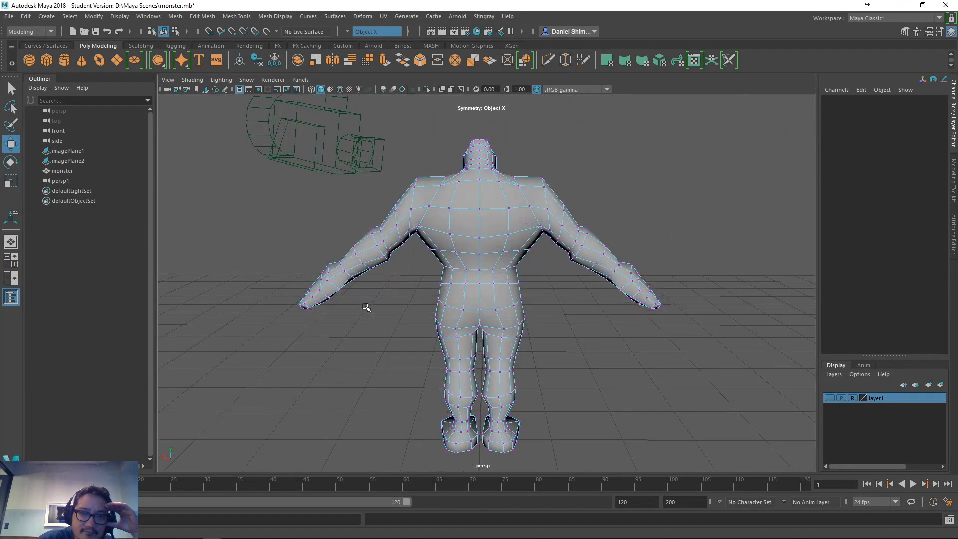
- Adjust the symmetric vertex pairs on the monster's back beside the armpits to refine the shoulder-blade area
{"action": "left_click", "coordinate": [541, 226]}
{"action": "left_click", "coordinate": [520, 256]}
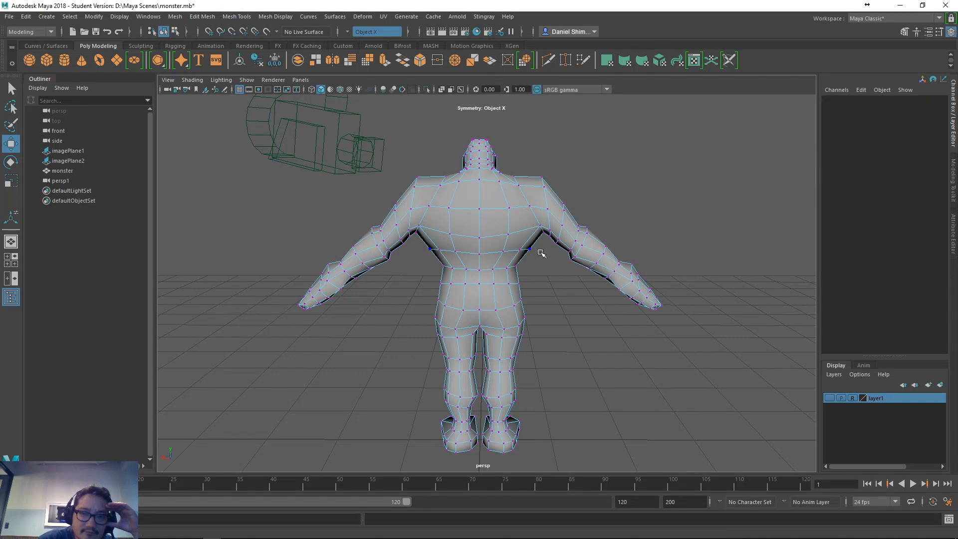
{"action": "left_click", "coordinate": [541, 225]}
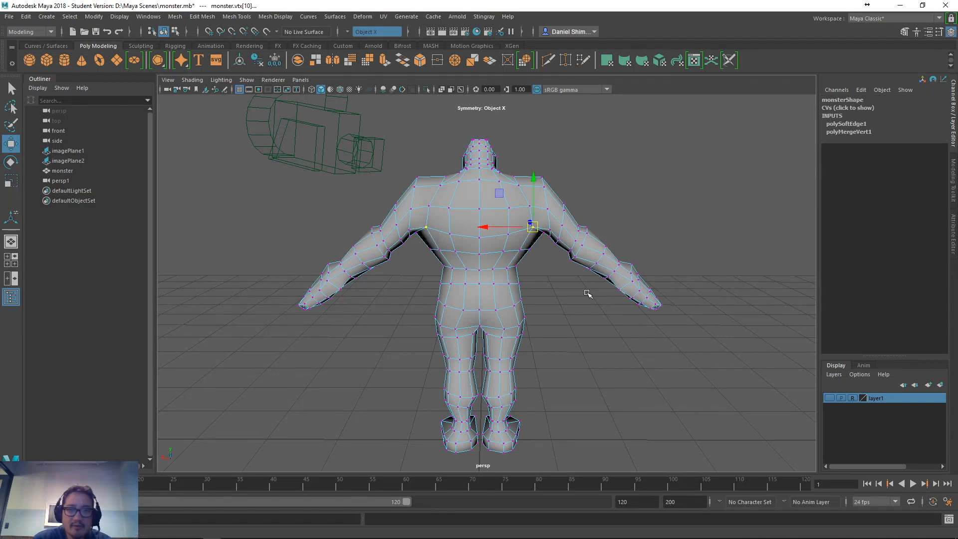
{"action": "left_click_drag", "start_coordinate": [587, 294], "coordinate": [555, 312], "text": "alt"}
{"action": "left_click", "coordinate": [546, 318]}
{"action": "left_click", "coordinate": [534, 306]}
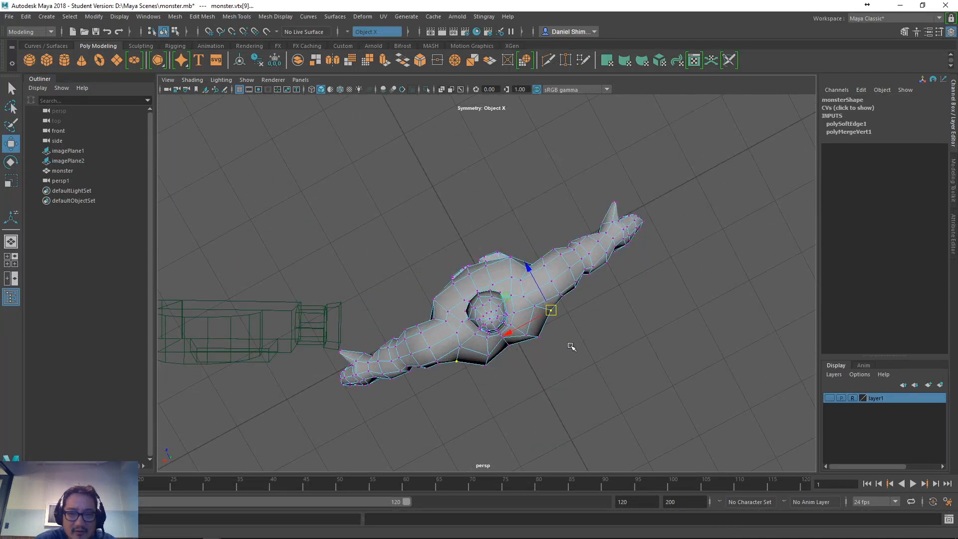
{"action": "left_click_drag", "start_coordinate": [571, 346], "coordinate": [533, 280], "text": "alt"}
{"action": "middle_click_drag", "start_coordinate": [533, 280], "coordinate": [533, 358], "text": "alt"}
{"action": "scroll", "coordinate": [504, 316], "scroll_direction": "up", "scroll_amount": 6}
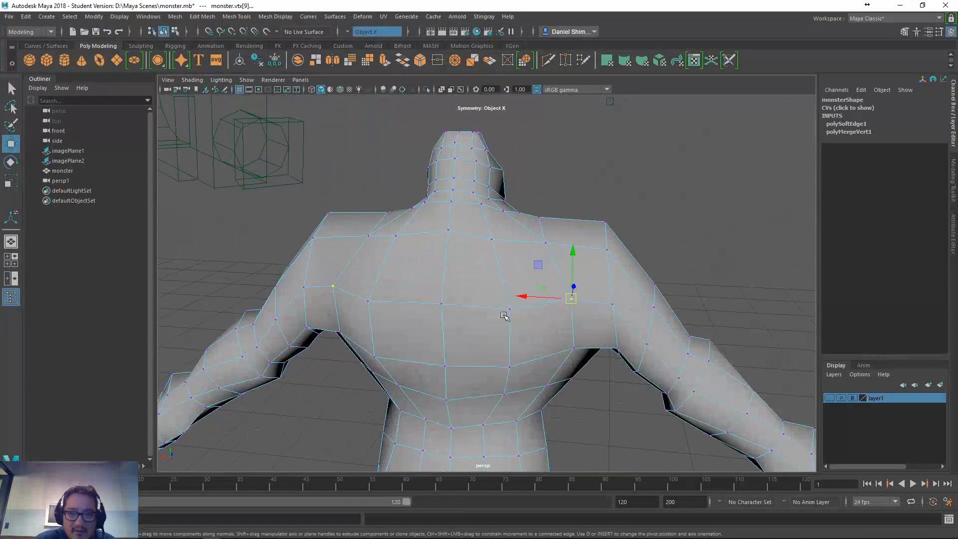
{"action": "scroll", "coordinate": [505, 316], "scroll_direction": "down", "scroll_amount": 2}
{"action": "left_click_drag", "start_coordinate": [532, 327], "coordinate": [612, 361], "text": "alt"}
{"action": "left_click", "coordinate": [577, 352]}
{"action": "left_click_drag", "start_coordinate": [634, 398], "coordinate": [580, 331], "text": "alt"}
- Pull the symmetric vertex pair at the front of the armpits forward to fill out the edges of the chest
{"action": "left_click_drag", "start_coordinate": [575, 295], "coordinate": [438, 352], "text": "alt"}
{"action": "left_click", "coordinate": [404, 283]}
{"action": "left_click_drag", "start_coordinate": [543, 365], "coordinate": [485, 328], "text": "alt"}
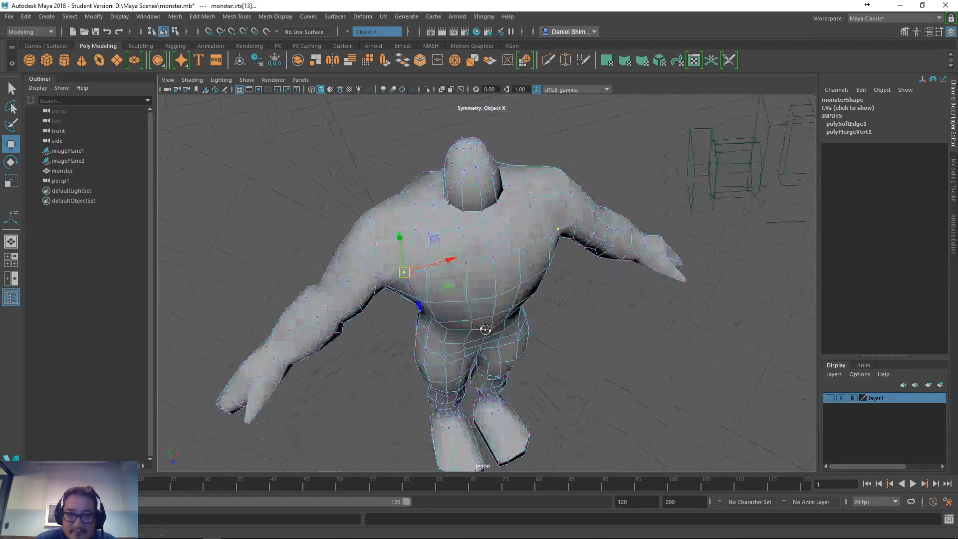
{"action": "left_click_drag", "start_coordinate": [624, 352], "coordinate": [577, 340], "text": "alt"}
{"action": "left_click_drag", "start_coordinate": [584, 268], "coordinate": [588, 348], "text": "alt"}
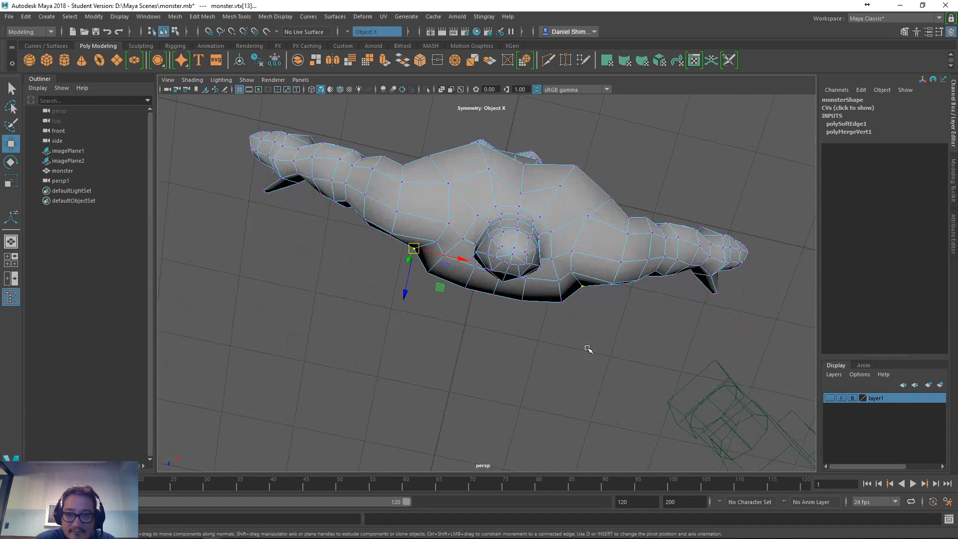
{"action": "middle_click_drag", "start_coordinate": [596, 358], "coordinate": [584, 357]}
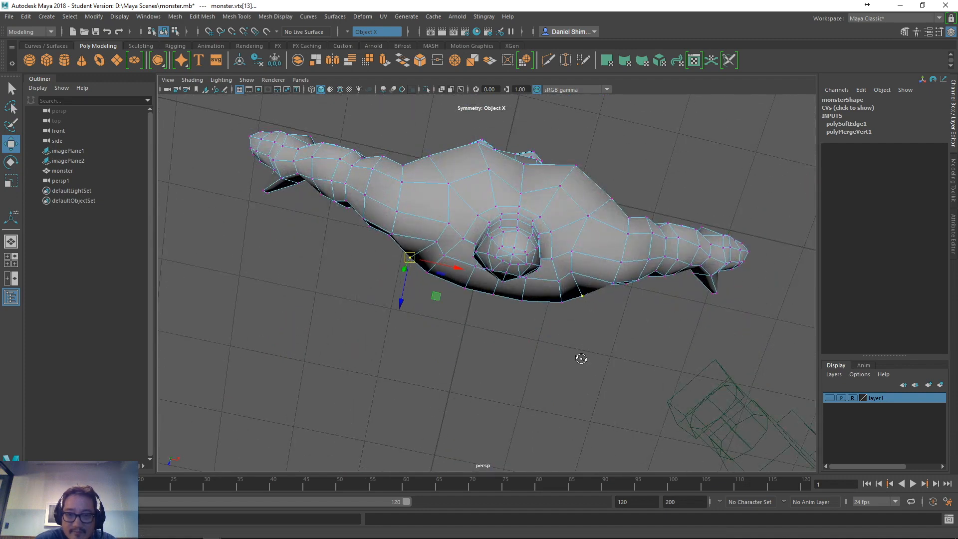
{"action": "left_click_drag", "start_coordinate": [582, 359], "coordinate": [585, 336], "text": "alt"}
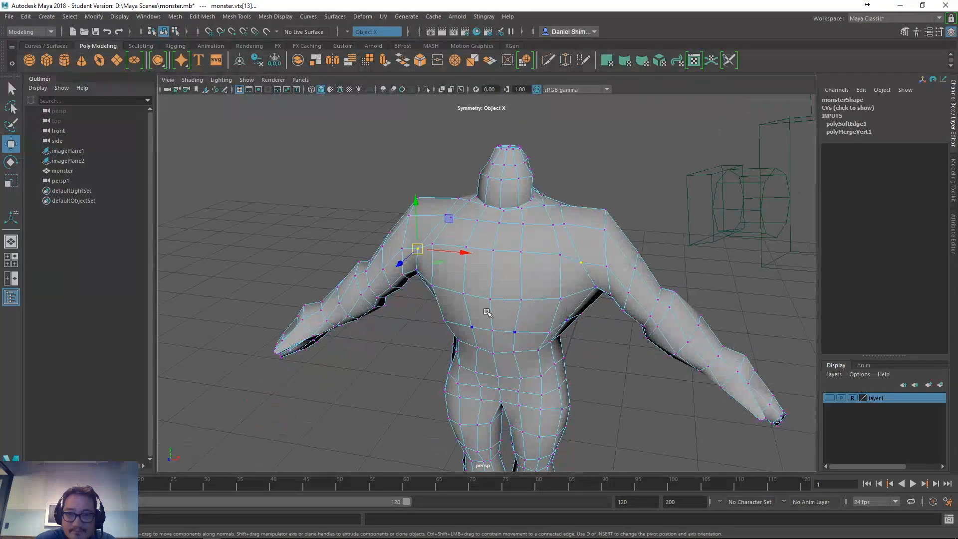
- Check the armpit and chest vertices from several angles, and return to object mode with the whole monster mesh selected
{"action": "left_click_drag", "start_coordinate": [487, 312], "coordinate": [409, 264], "text": "alt"}
{"action": "left_click", "coordinate": [420, 257]}
{"action": "left_click_drag", "start_coordinate": [447, 300], "coordinate": [616, 381], "text": "alt"}
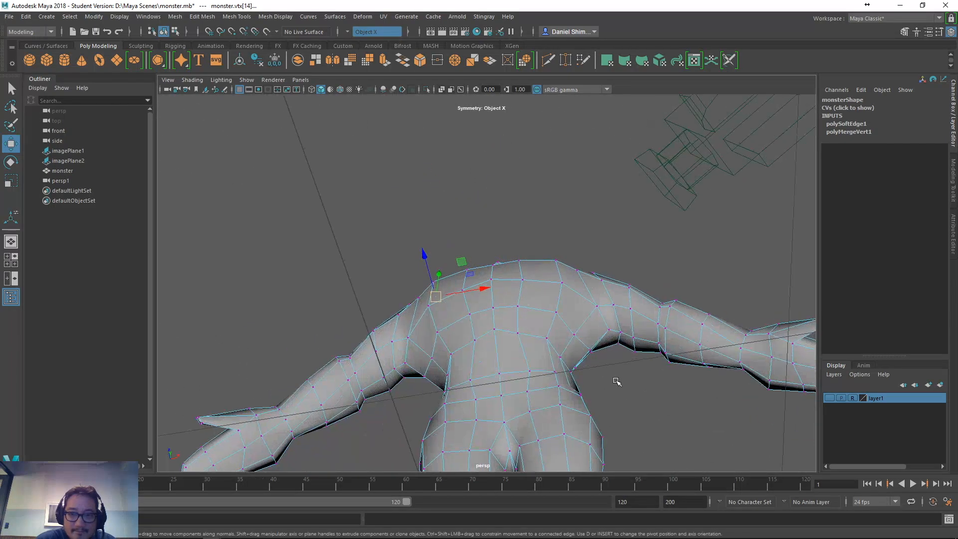
{"action": "left_click", "coordinate": [618, 384]}
{"action": "left_click_drag", "start_coordinate": [558, 348], "coordinate": [525, 249], "text": "alt"}
{"action": "right_click_drag", "start_coordinate": [520, 241], "coordinate": [538, 302]}
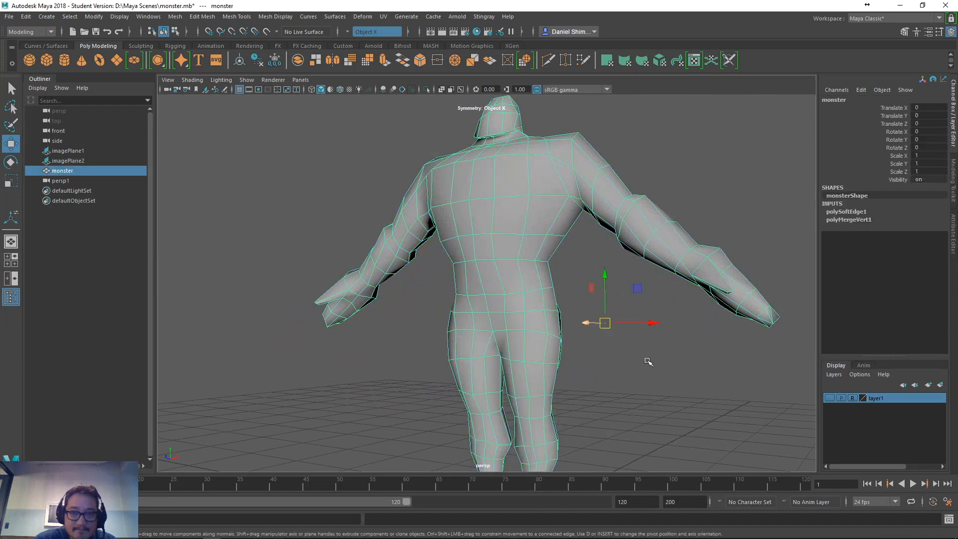
- Start exporting the selected monster as FBX and set the FBX file format version to FBX 2014/2015
{"action": "left_click", "coordinate": [9, 16]}
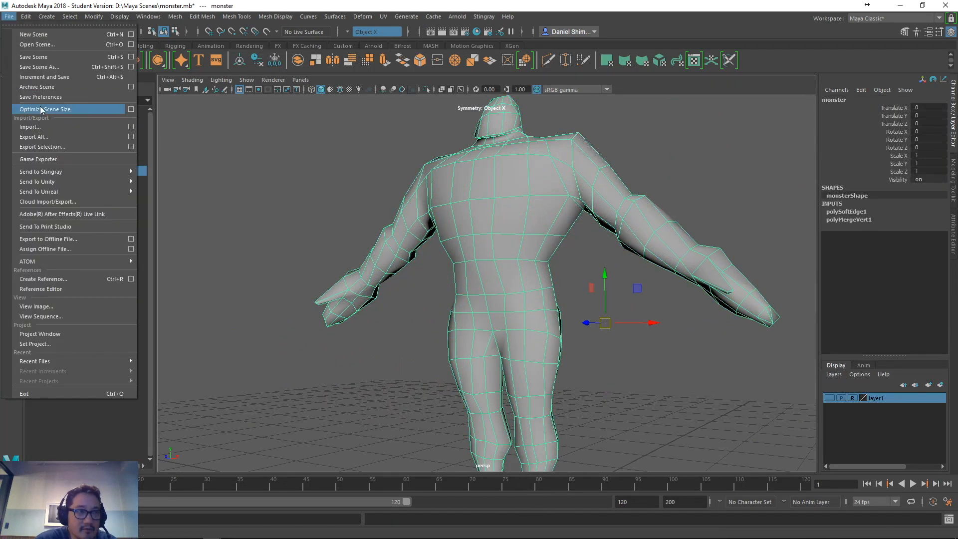
{"action": "left_click", "coordinate": [42, 147]}
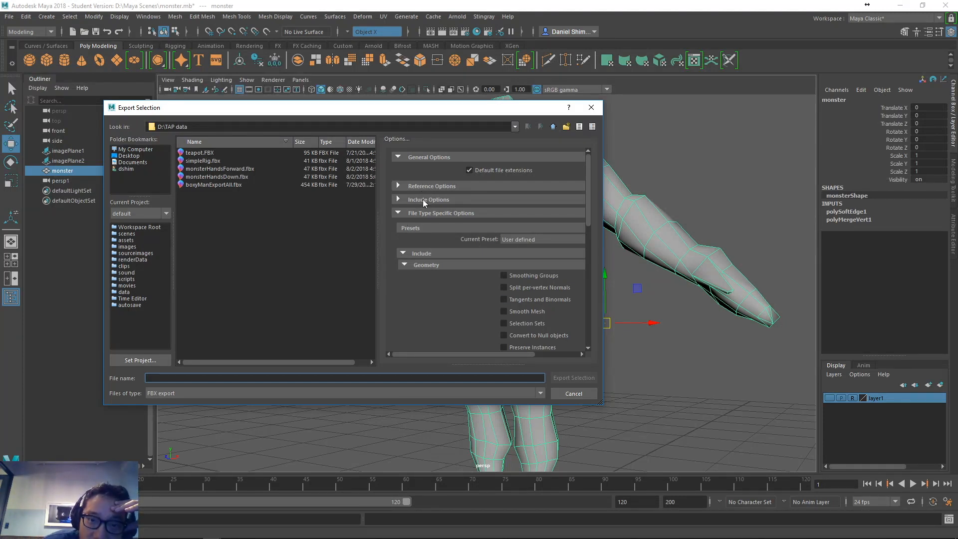
{"action": "scroll", "coordinate": [476, 277], "scroll_direction": "down", "scroll_amount": 2}
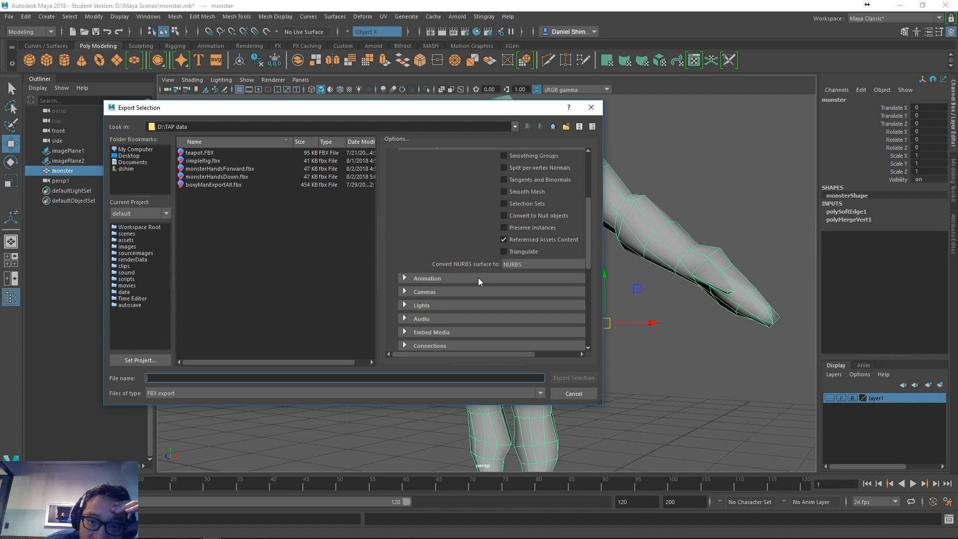
{"action": "scroll", "coordinate": [478, 277], "scroll_direction": "up", "scroll_amount": 2}
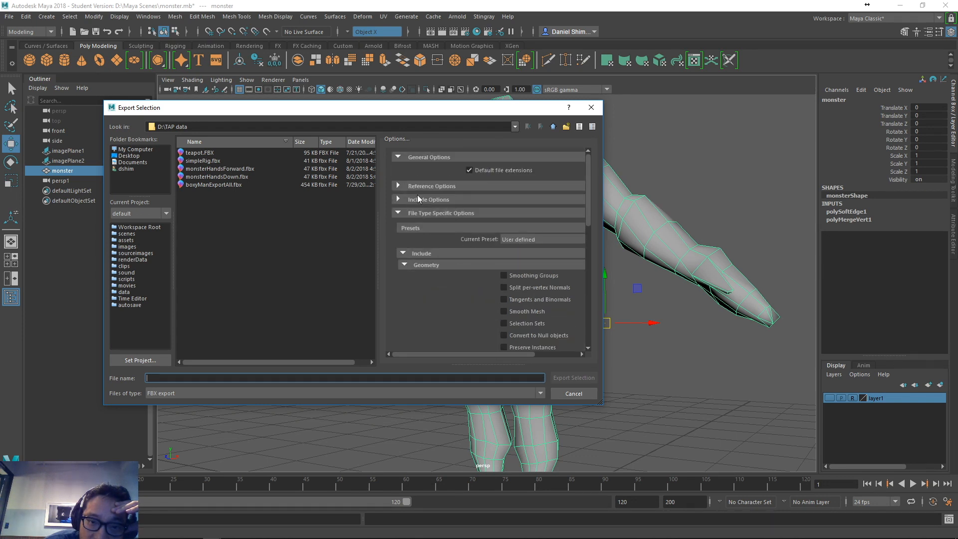
{"action": "scroll", "coordinate": [447, 254], "scroll_direction": "down", "scroll_amount": 2}
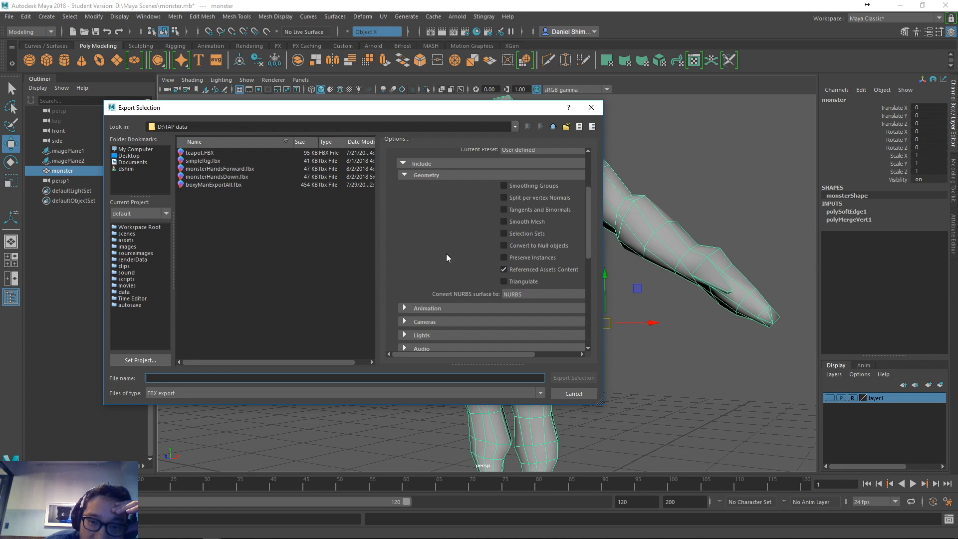
{"action": "scroll", "coordinate": [447, 253], "scroll_direction": "down", "scroll_amount": 4}
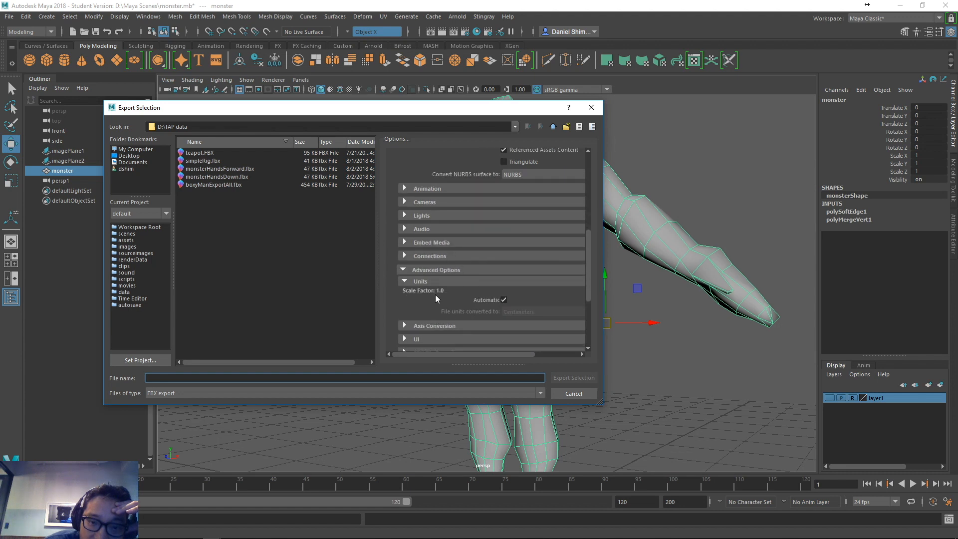
{"action": "scroll", "coordinate": [525, 292], "scroll_direction": "down", "scroll_amount": 3}
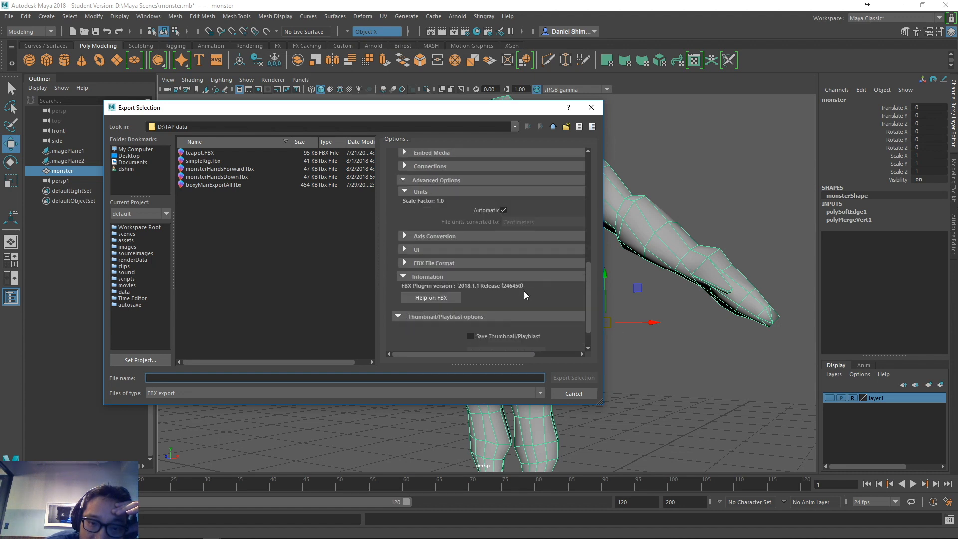
{"action": "left_click", "coordinate": [404, 263]}
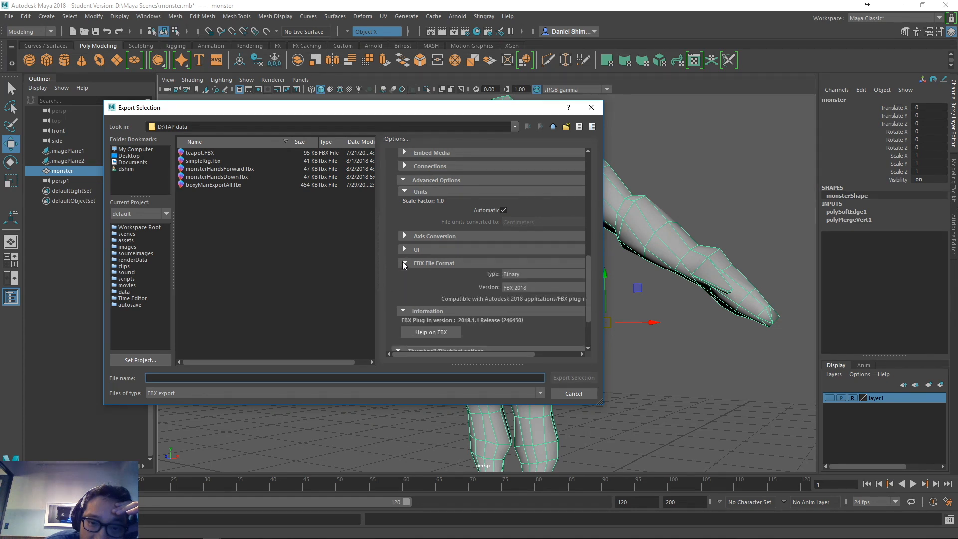
{"action": "left_click", "coordinate": [525, 288]}
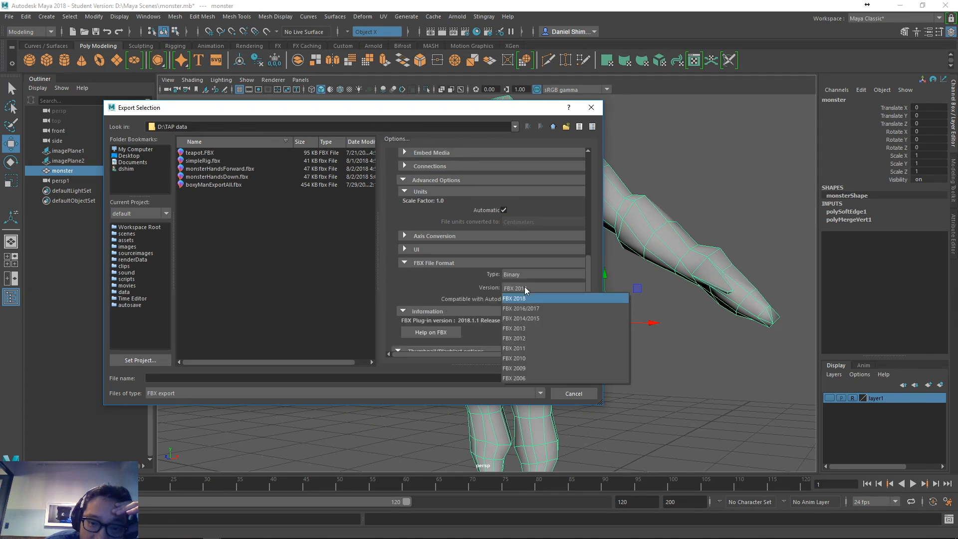
{"action": "left_click", "coordinate": [517, 318]}
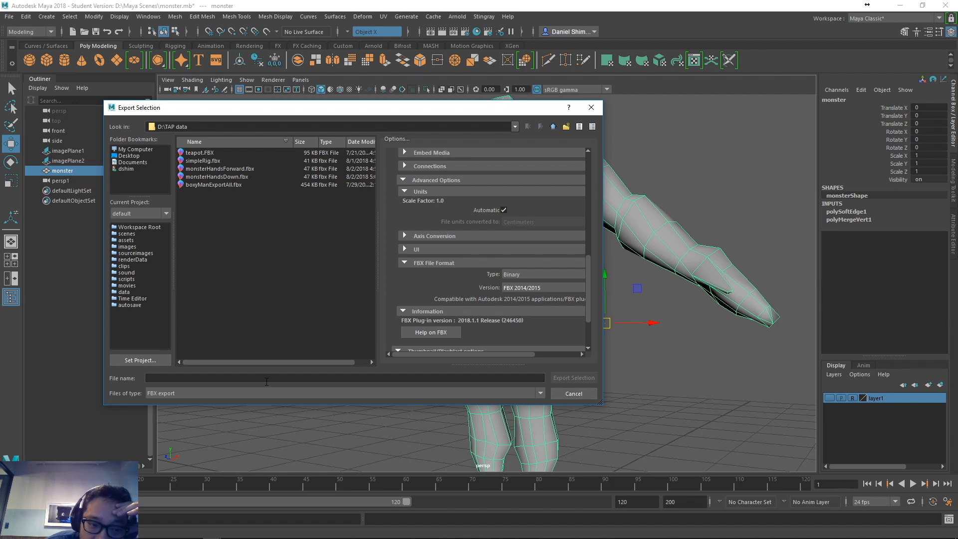
- Export the selection as monsterHandsDown.fbx in the TAP data folder, replacing the existing file
{"action": "left_click", "coordinate": [268, 375]}
{"action": "type", "text": "monst"}
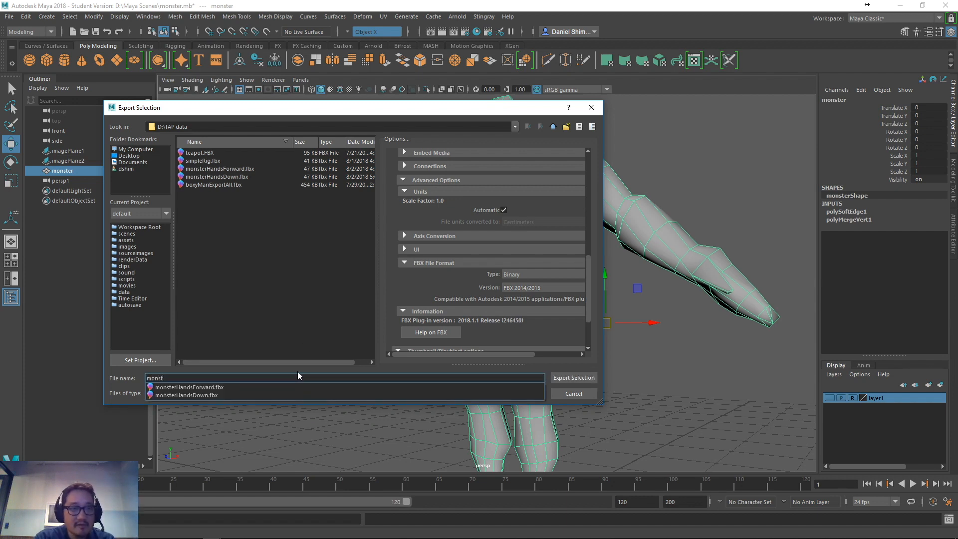
{"action": "type", "text": "erHandsDown.fbx"}
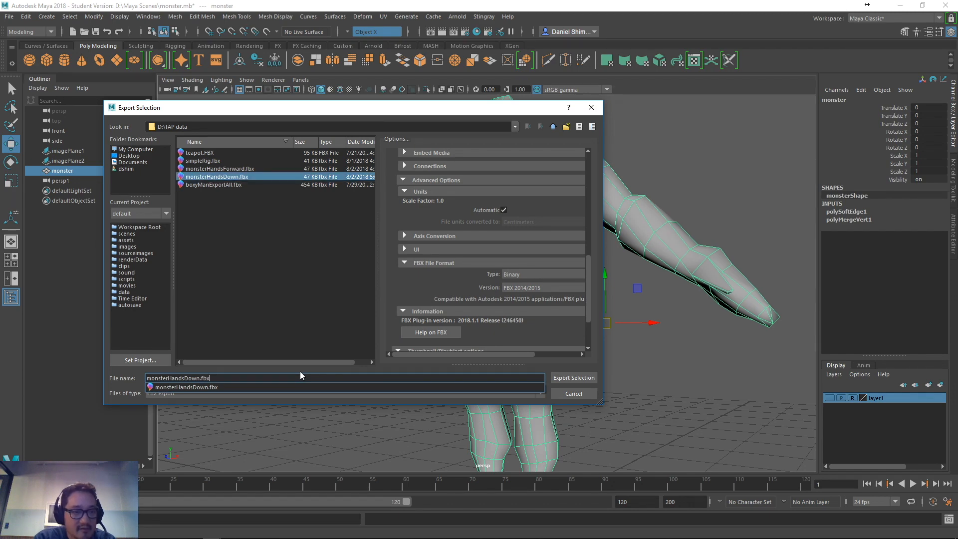
{"action": "key", "text": "Return"}
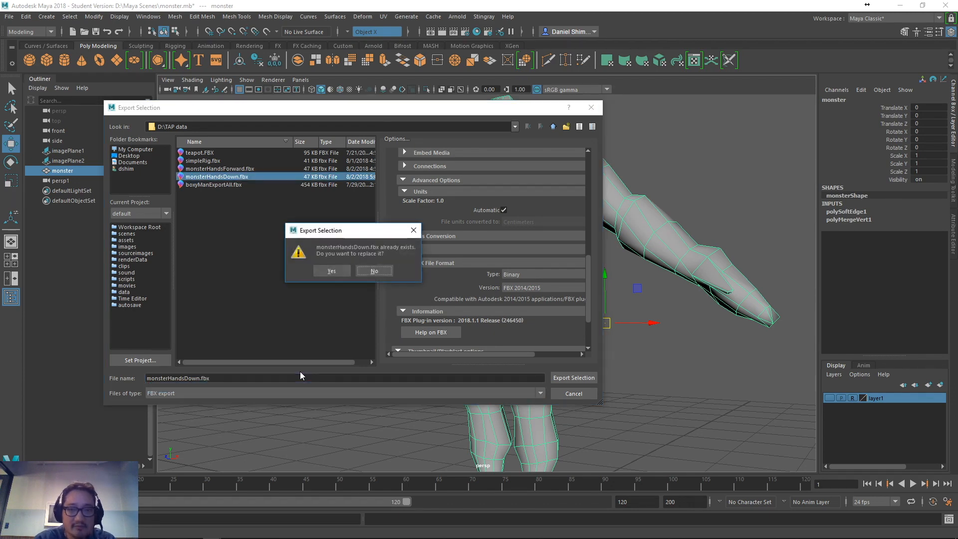
{"action": "left_click", "coordinate": [331, 270]}
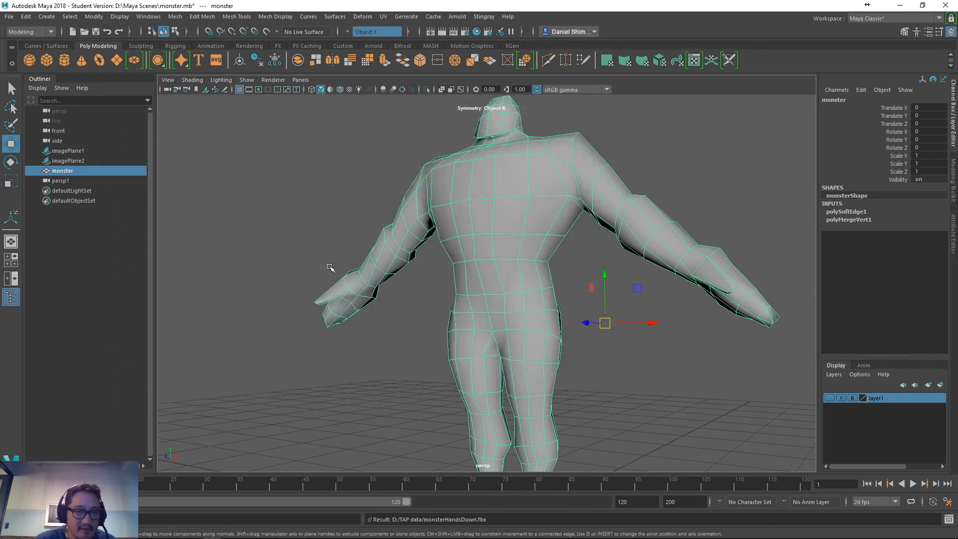
- Switch to Mixamo in the browser, dismiss the auto-rigger error and upload monsterHandsDown.fbx as a new character
{"action": "key", "text": "alt+Tab"}
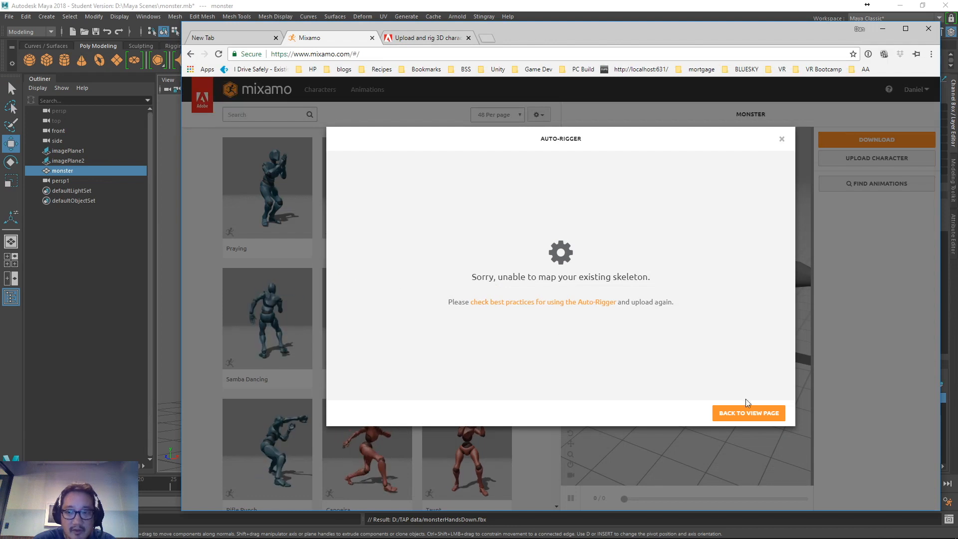
{"action": "left_click", "coordinate": [748, 413]}
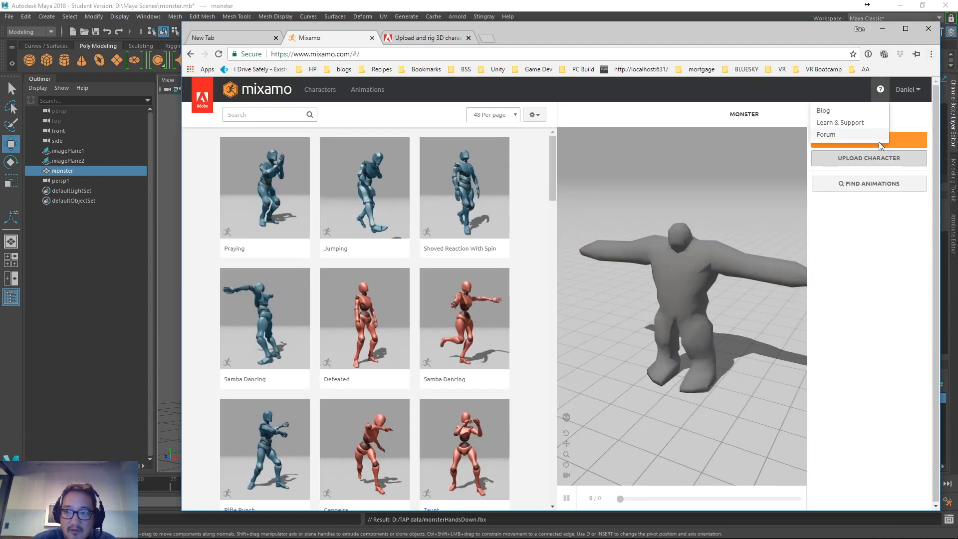
{"action": "left_click", "coordinate": [875, 158]}
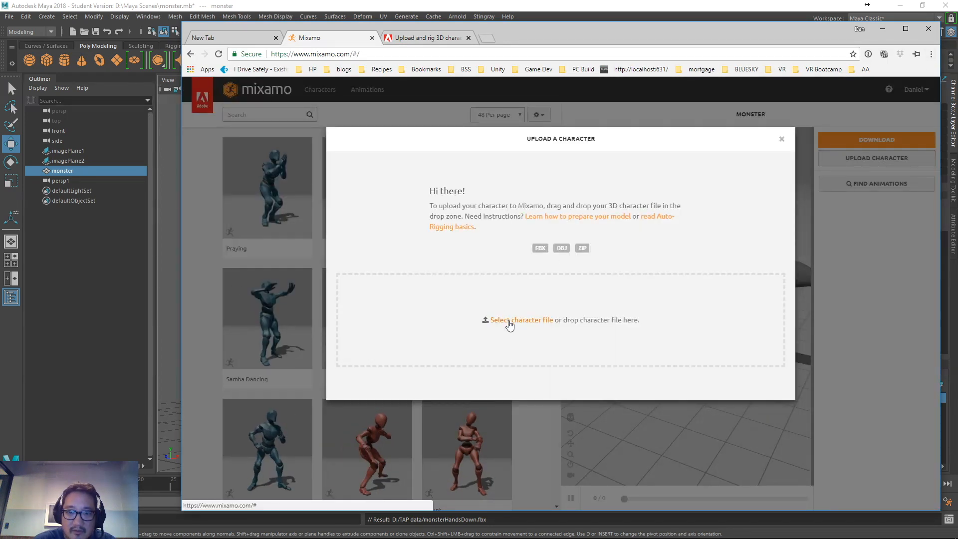
{"action": "left_click", "coordinate": [509, 323]}
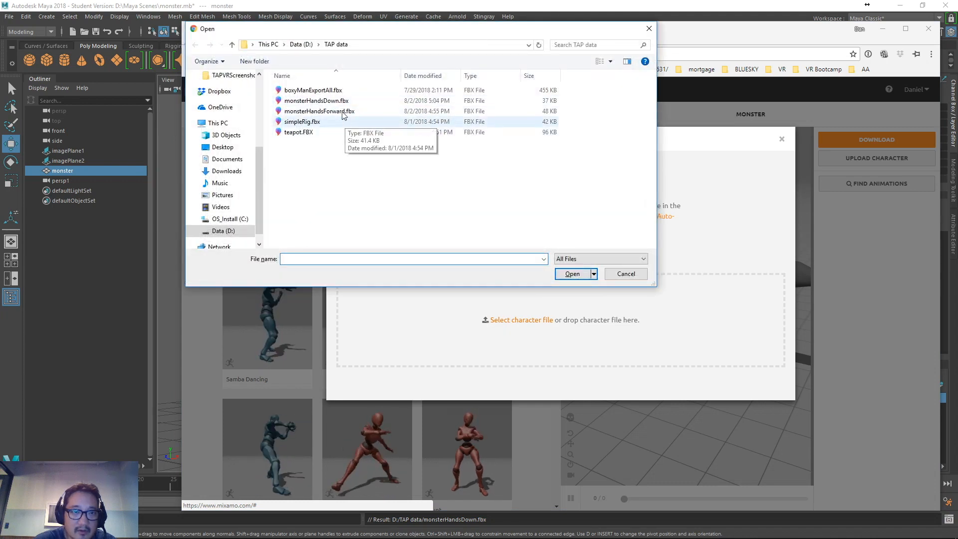
{"action": "left_click", "coordinate": [339, 101]}
{"action": "double_click", "coordinate": [339, 103]}
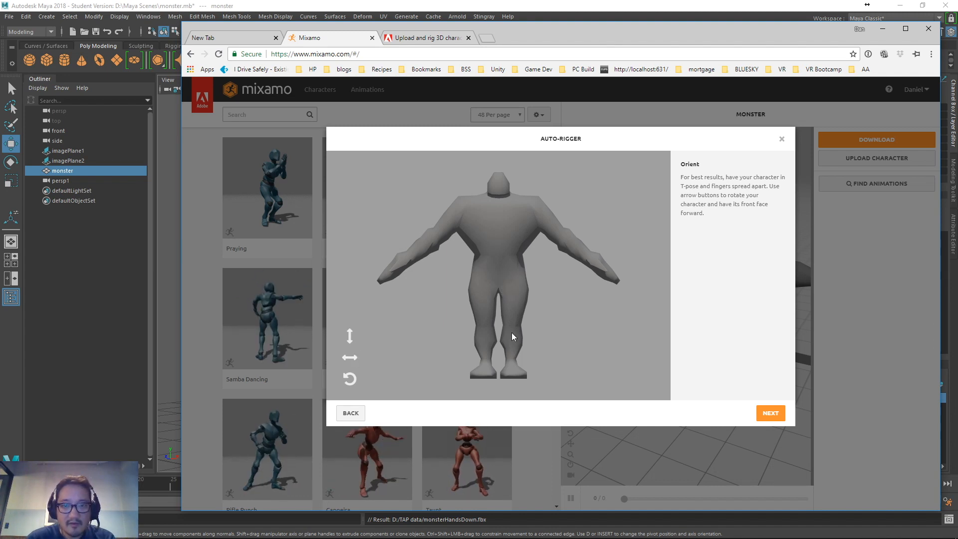
- Accept the monster's orientation and place the auto-rigger's chin, wrist and elbow markers with symmetry on
{"action": "left_click", "coordinate": [760, 414]}
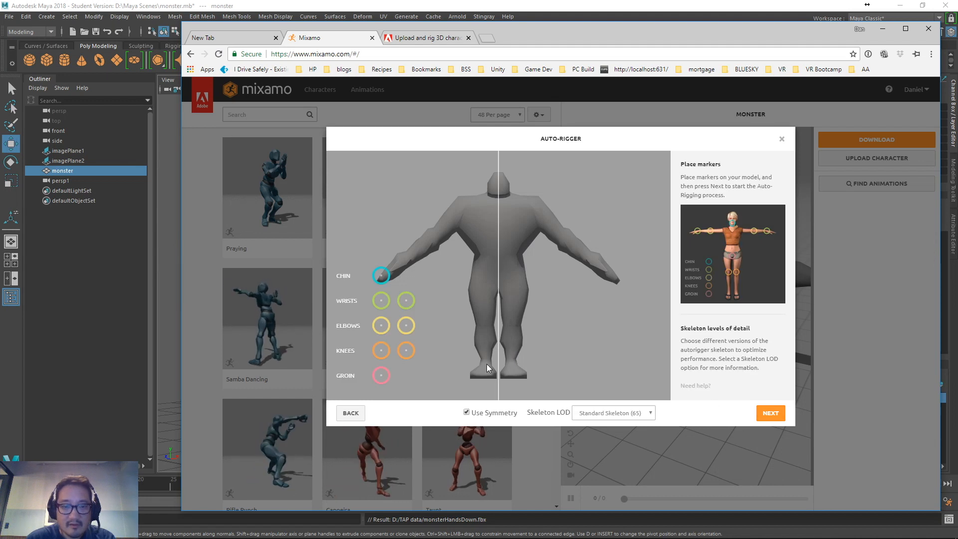
{"action": "mouse_move", "coordinate": [381, 276]}
{"action": "left_mouse_down"}
{"action": "mouse_move", "coordinate": [400, 254]}
{"action": "mouse_move", "coordinate": [507, 199]}
{"action": "mouse_move", "coordinate": [498, 197]}
{"action": "left_mouse_up"}
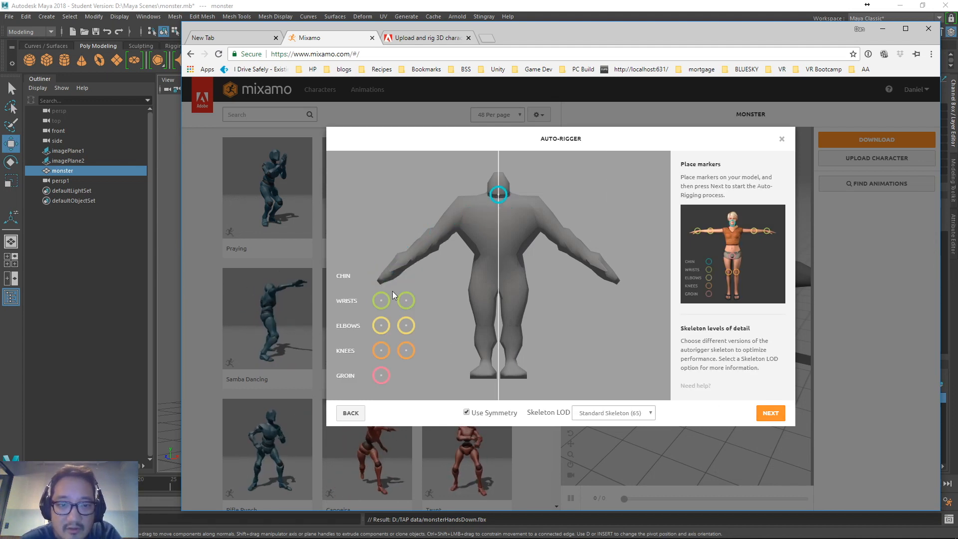
{"action": "left_click_drag", "start_coordinate": [377, 303], "coordinate": [403, 264]}
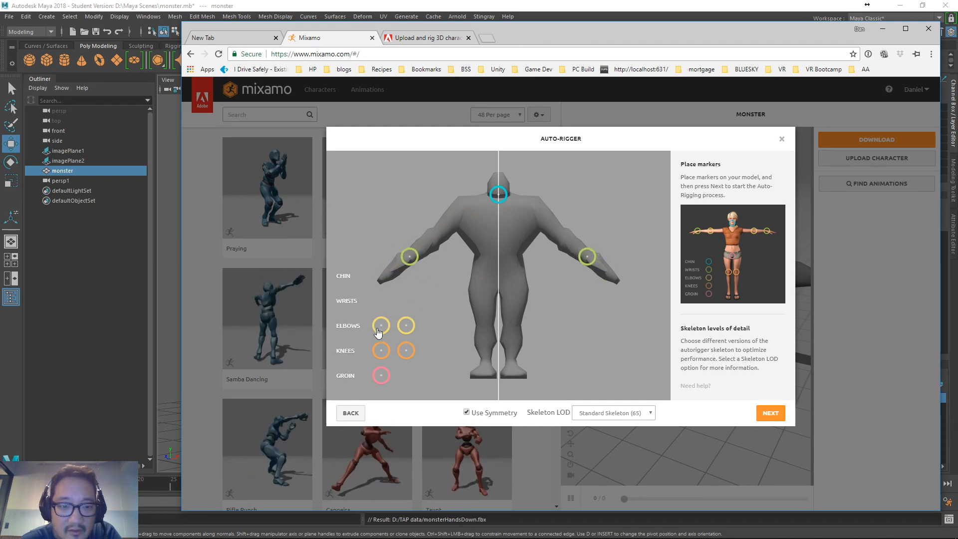
{"action": "mouse_move", "coordinate": [382, 325]}
{"action": "left_mouse_down"}
{"action": "mouse_move", "coordinate": [395, 322]}
{"action": "mouse_move", "coordinate": [434, 238]}
{"action": "left_mouse_up"}
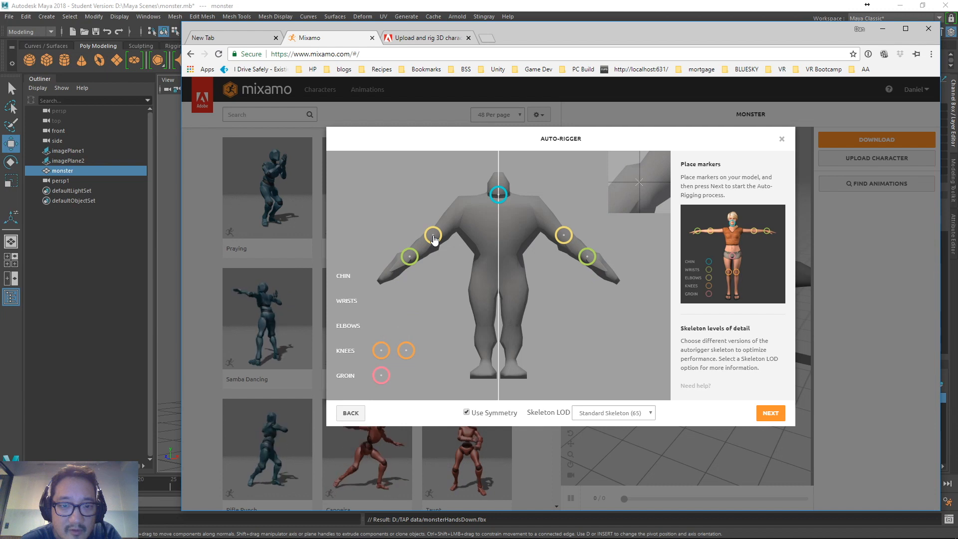
- Place the knee and groin markers on the monster and start auto-rigging with the Standard Skeleton (65)
{"action": "left_click_drag", "start_coordinate": [381, 351], "coordinate": [383, 334]}
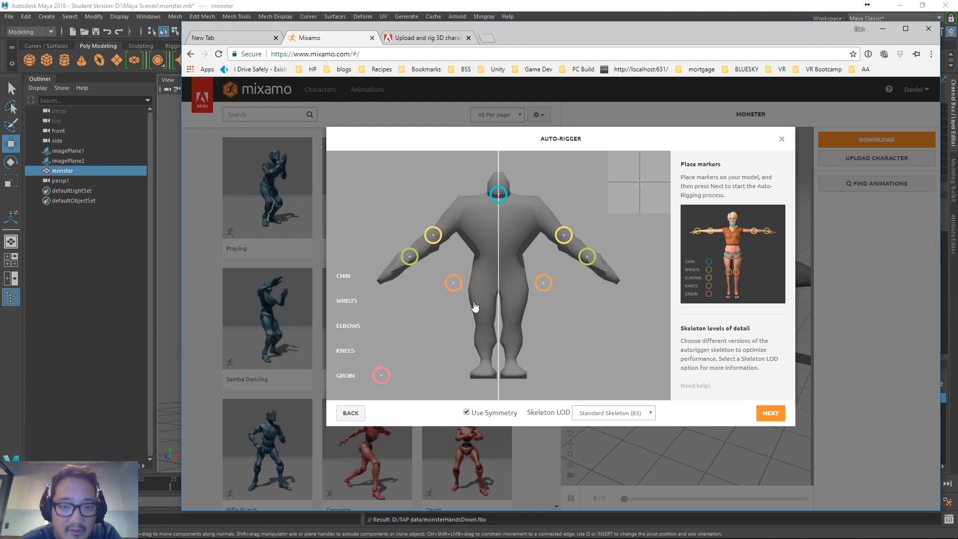
{"action": "left_click_drag", "start_coordinate": [474, 304], "coordinate": [480, 327]}
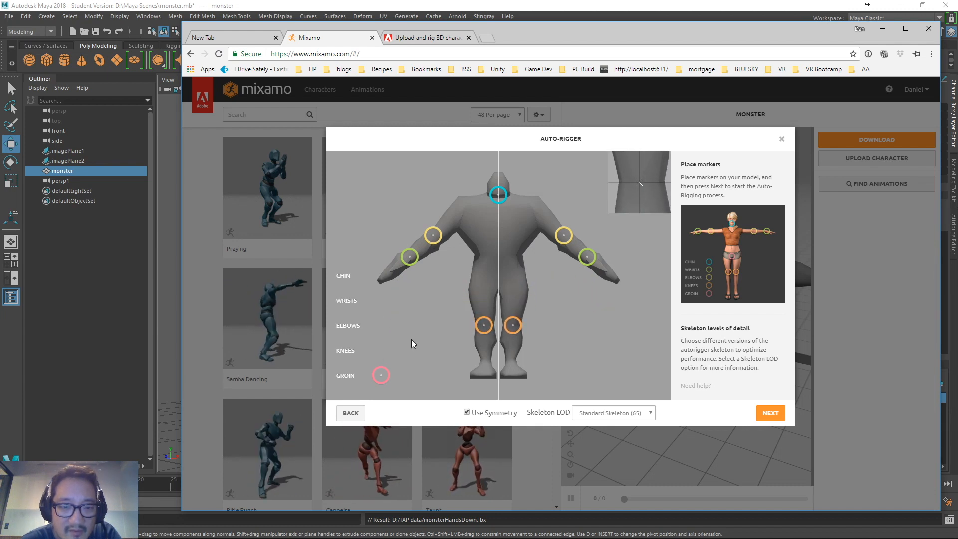
{"action": "left_click_drag", "start_coordinate": [381, 375], "coordinate": [502, 298]}
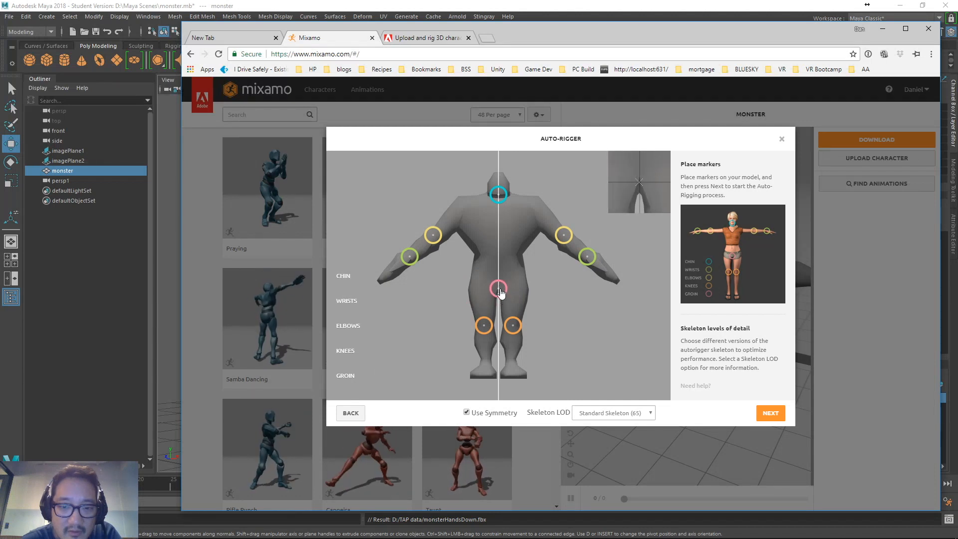
{"action": "left_click", "coordinate": [771, 413]}
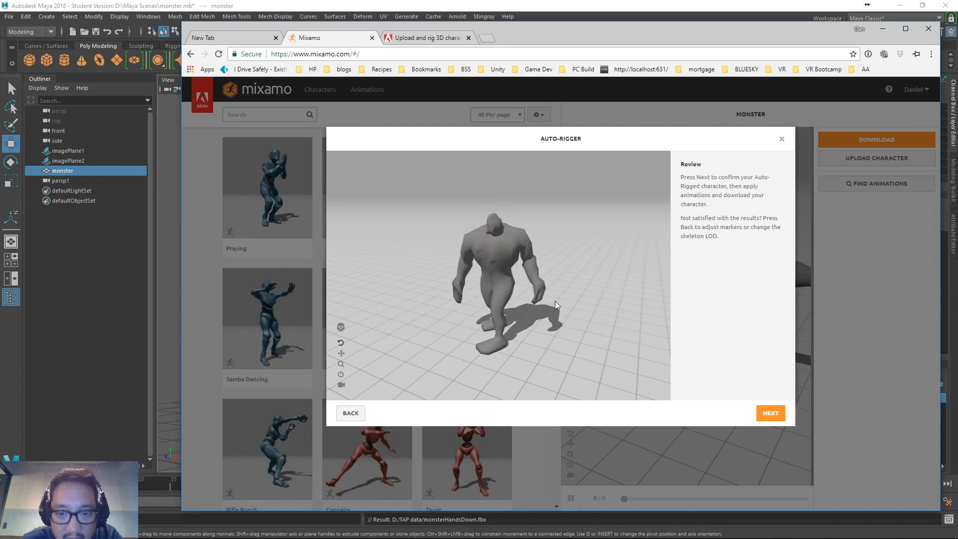
- Review the auto-rigged monster's motion from several angles and accept it as the new current character
{"action": "left_click_drag", "start_coordinate": [555, 301], "coordinate": [561, 280]}
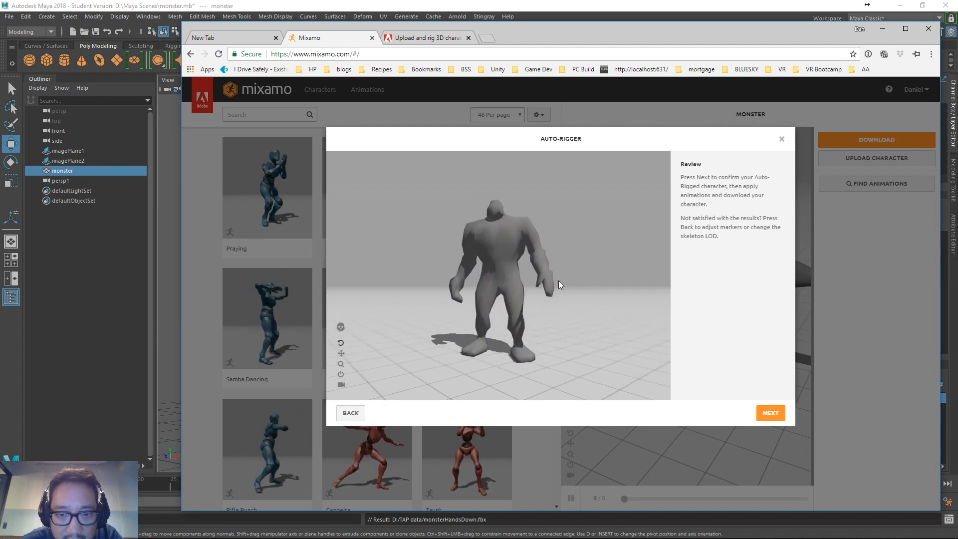
{"action": "left_click_drag", "start_coordinate": [456, 278], "coordinate": [511, 266]}
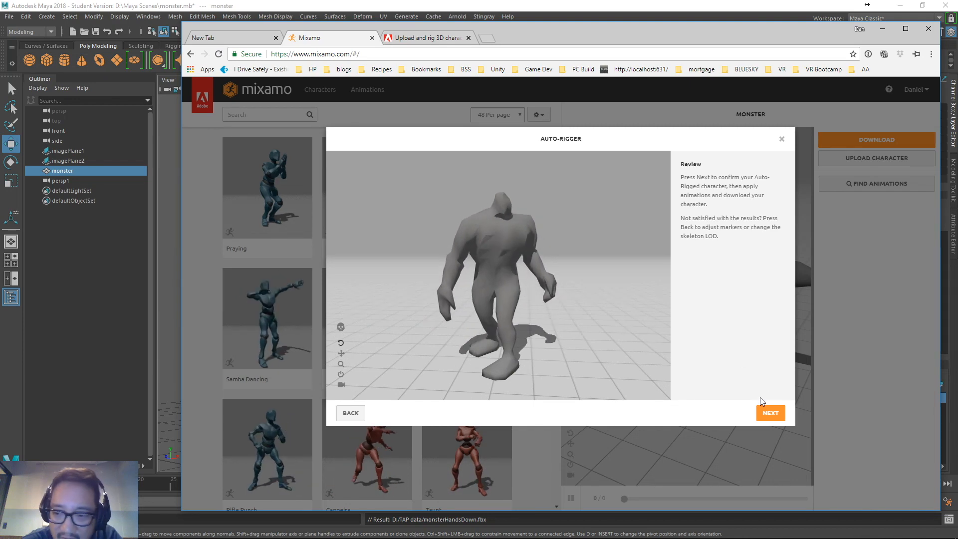
{"action": "left_click", "coordinate": [769, 413]}
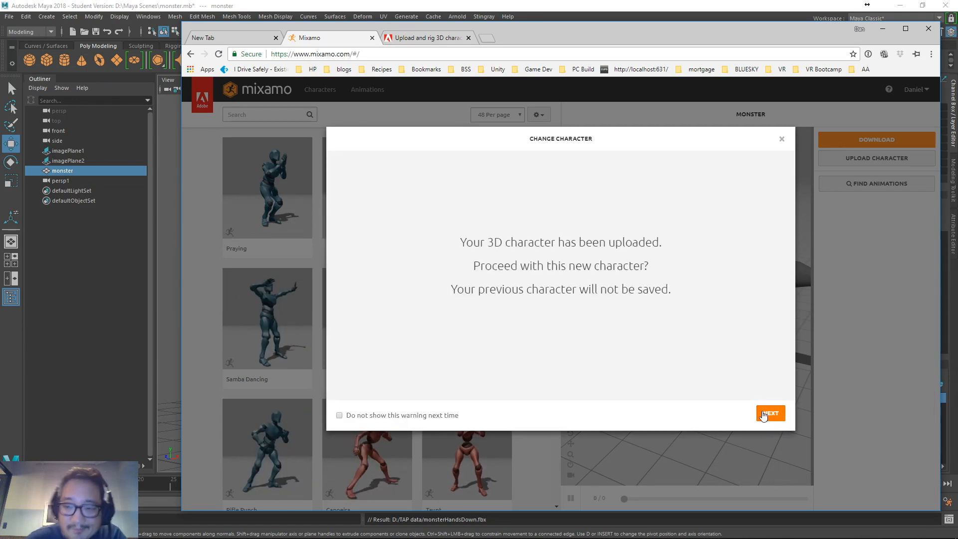
{"action": "left_click", "coordinate": [770, 414]}
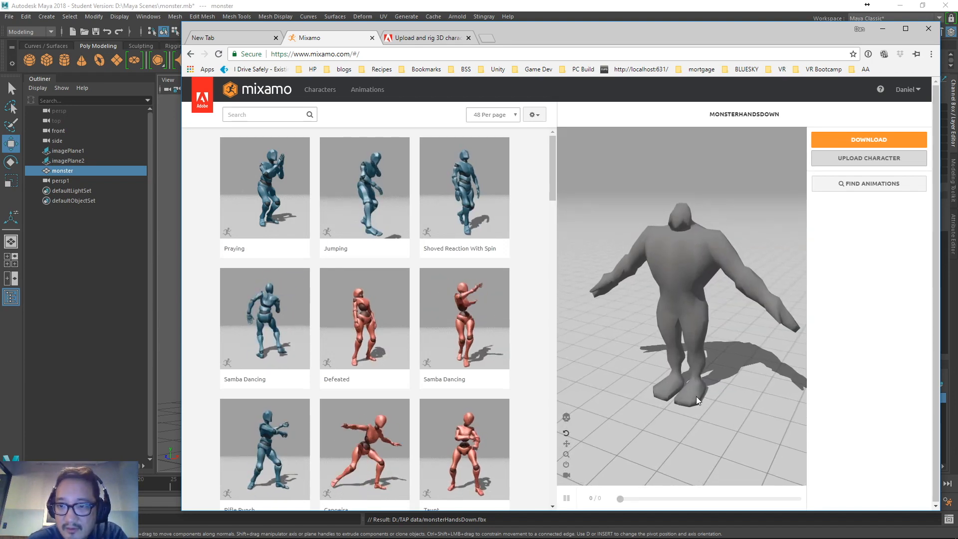
- Apply the Shoved Reaction With Spin animation to the monster and enlarge the browser window to full screen
{"action": "left_click", "coordinate": [449, 190]}
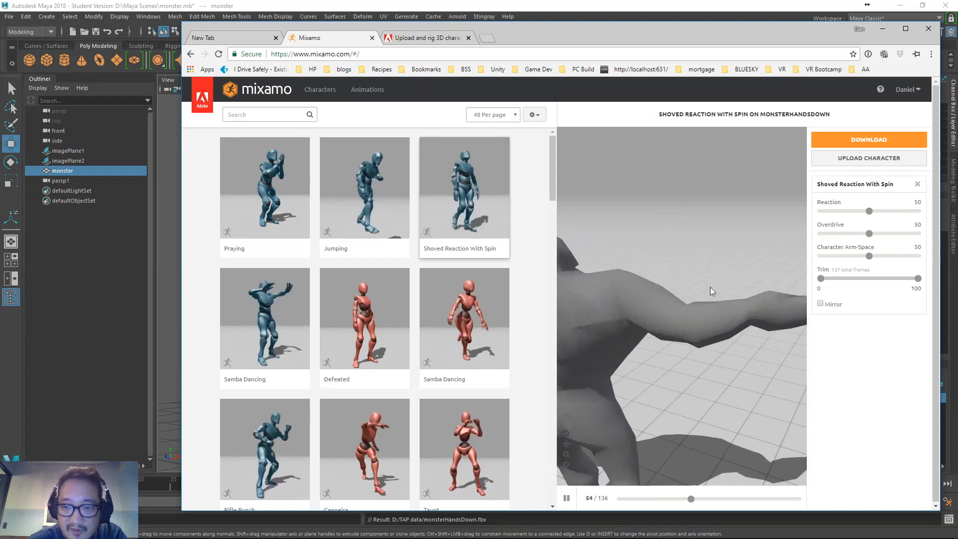
{"action": "left_click_drag", "start_coordinate": [322, 36], "coordinate": [151, 17]}
{"action": "left_click", "coordinate": [726, 10]}
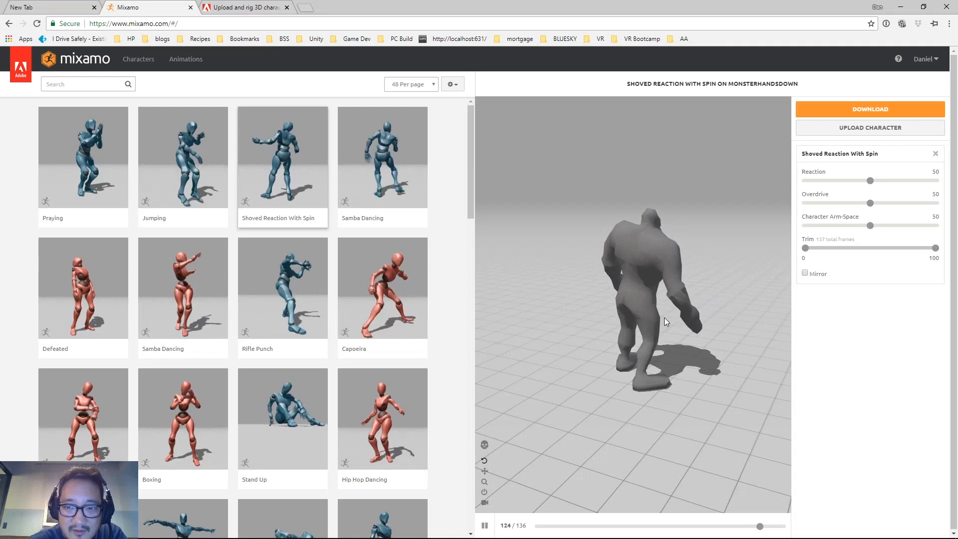
- Switch to the monster scene in Maya and assign a new Blinn material to the monster mesh
{"action": "mouse_move", "coordinate": [497, 517]}
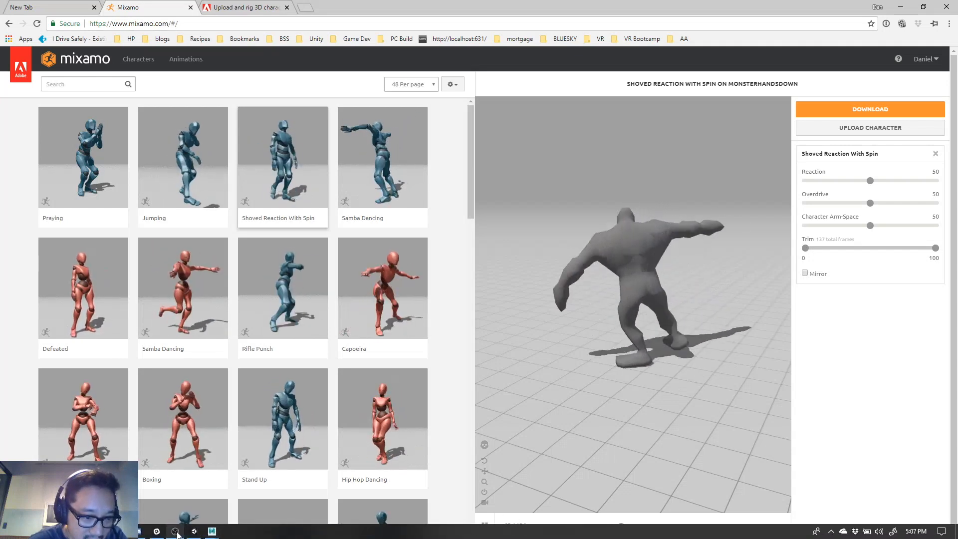
{"action": "mouse_move", "coordinate": [218, 533]}
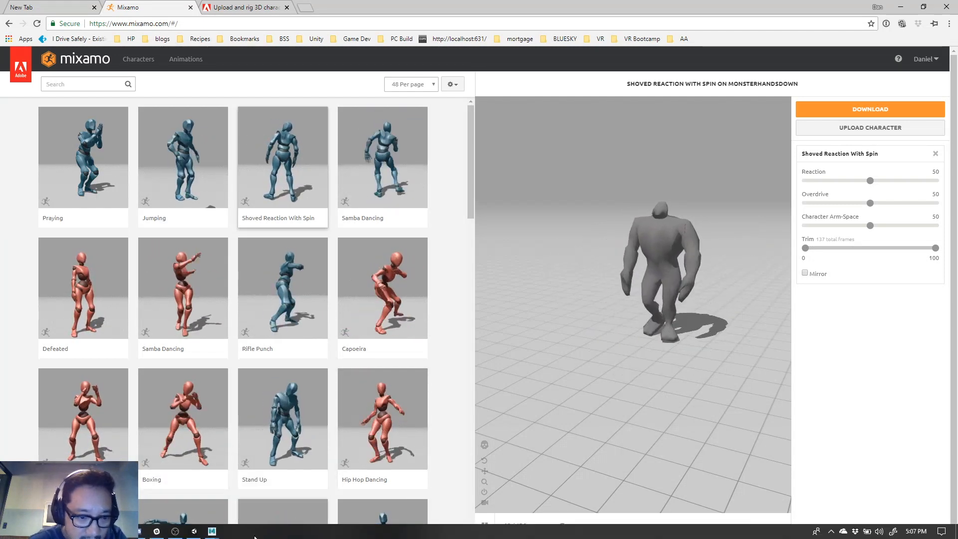
{"action": "left_click", "coordinate": [193, 531]}
{"action": "mouse_move", "coordinate": [212, 532]}
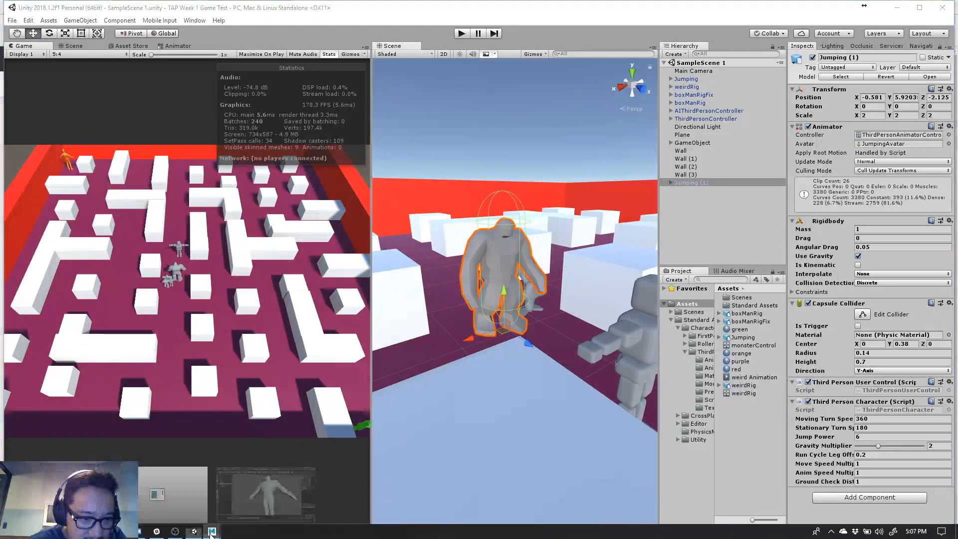
{"action": "left_click", "coordinate": [258, 505]}
{"action": "left_click", "coordinate": [377, 367]}
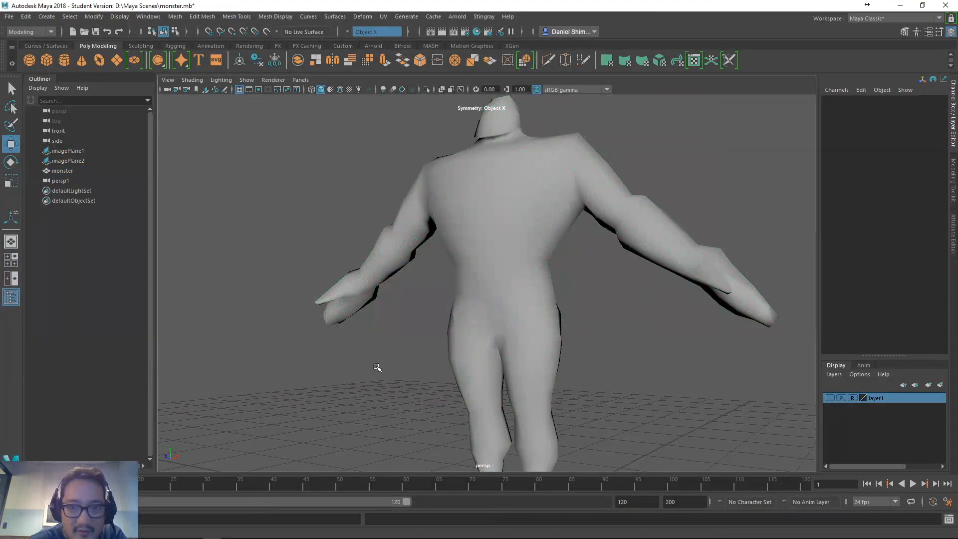
{"action": "left_click", "coordinate": [475, 253]}
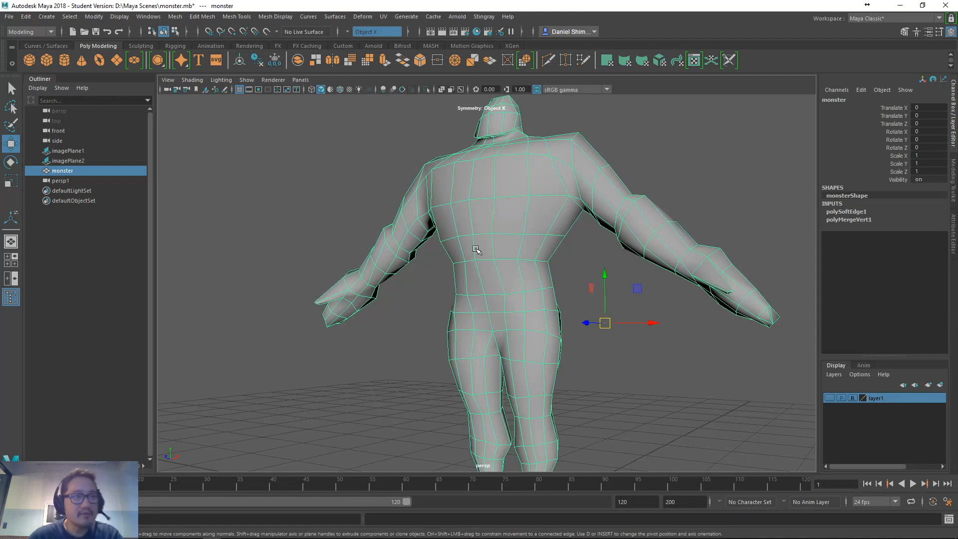
{"action": "key", "text": "space"}
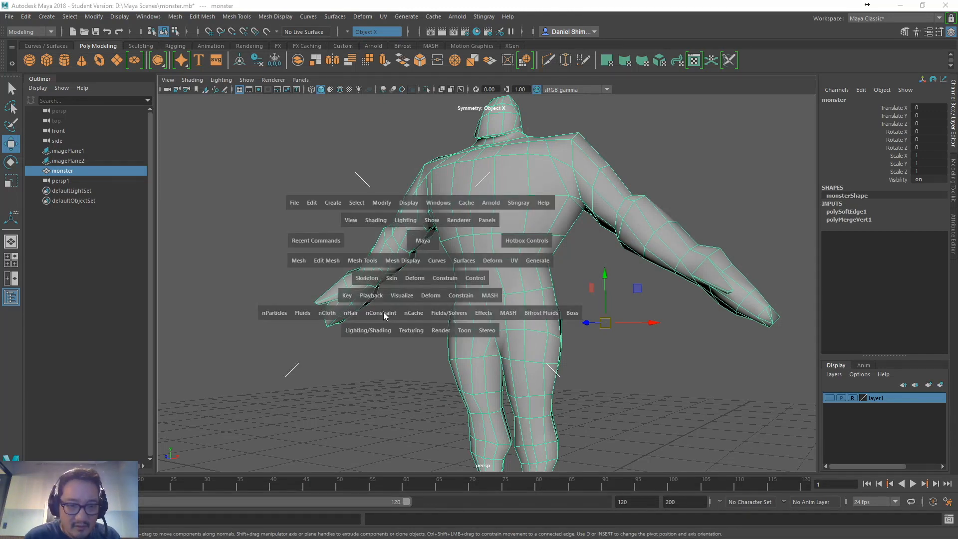
{"action": "left_click", "coordinate": [366, 332]}
{"action": "mouse_move", "coordinate": [396, 382]}
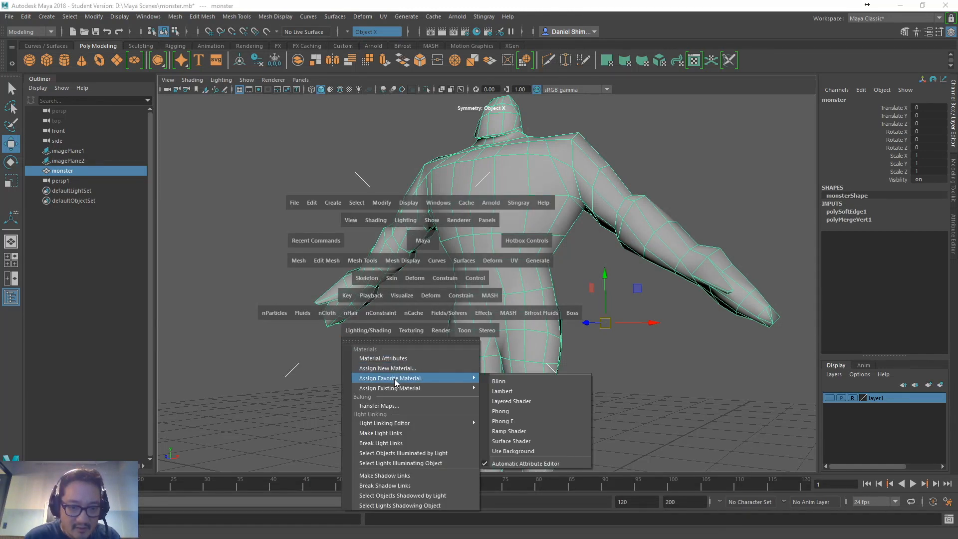
{"action": "left_click", "coordinate": [495, 382]}
- Set the monster's Blinn material colour to light blue, about hue 200, saturation 0.69 and value 0.66
{"action": "mouse_move", "coordinate": [521, 269]}
{"action": "left_mouse_down", "text": "alt"}
{"action": "mouse_move", "coordinate": [537, 280]}
{"action": "mouse_move", "coordinate": [512, 269]}
{"action": "left_mouse_up", "text": "alt"}
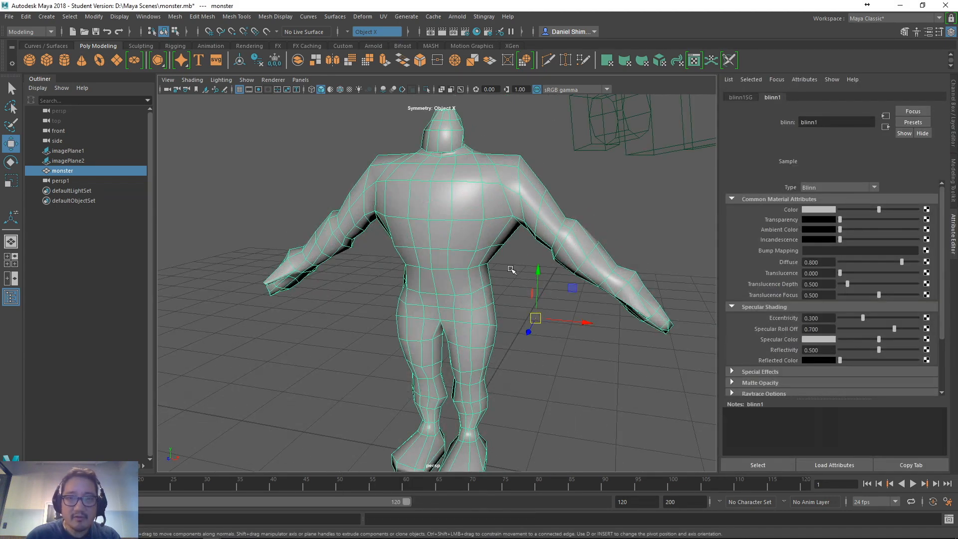
{"action": "middle_click_drag", "start_coordinate": [479, 255], "coordinate": [505, 220], "text": "alt"}
{"action": "left_click_drag", "start_coordinate": [505, 220], "coordinate": [477, 231], "text": "alt"}
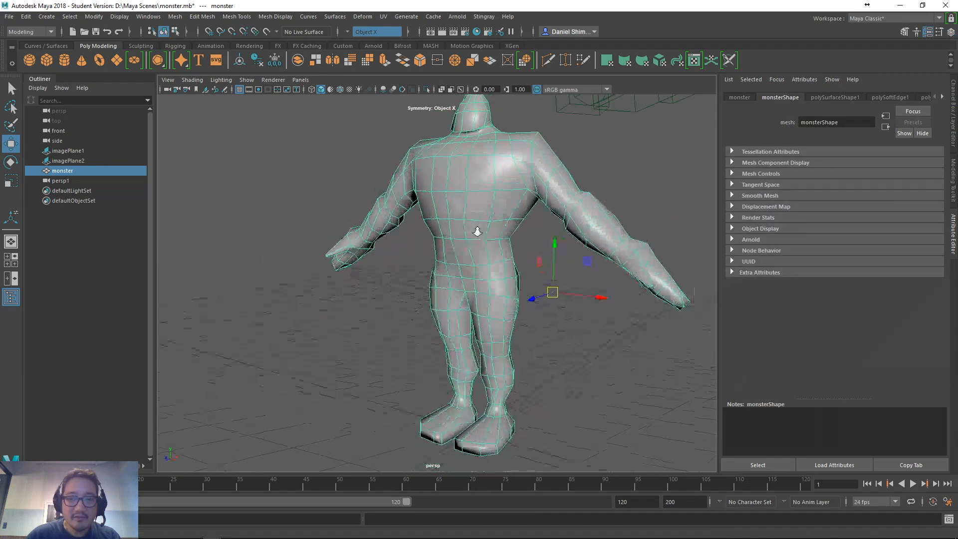
{"action": "middle_click_drag", "start_coordinate": [477, 231], "coordinate": [467, 249], "text": "alt"}
{"action": "left_click_drag", "start_coordinate": [467, 248], "coordinate": [473, 248], "text": "alt"}
{"action": "middle_click_drag", "start_coordinate": [474, 248], "coordinate": [468, 246], "text": "alt"}
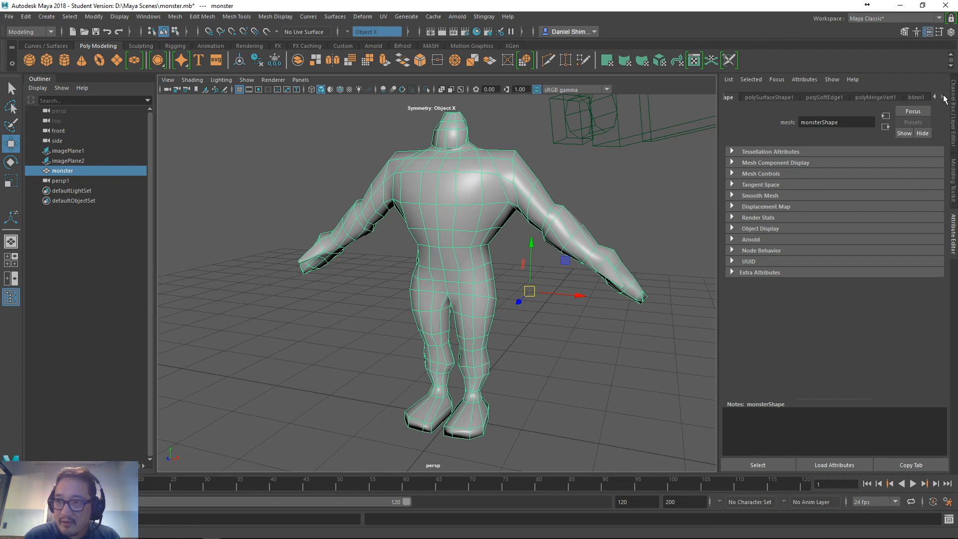
{"action": "left_click", "coordinate": [918, 98]}
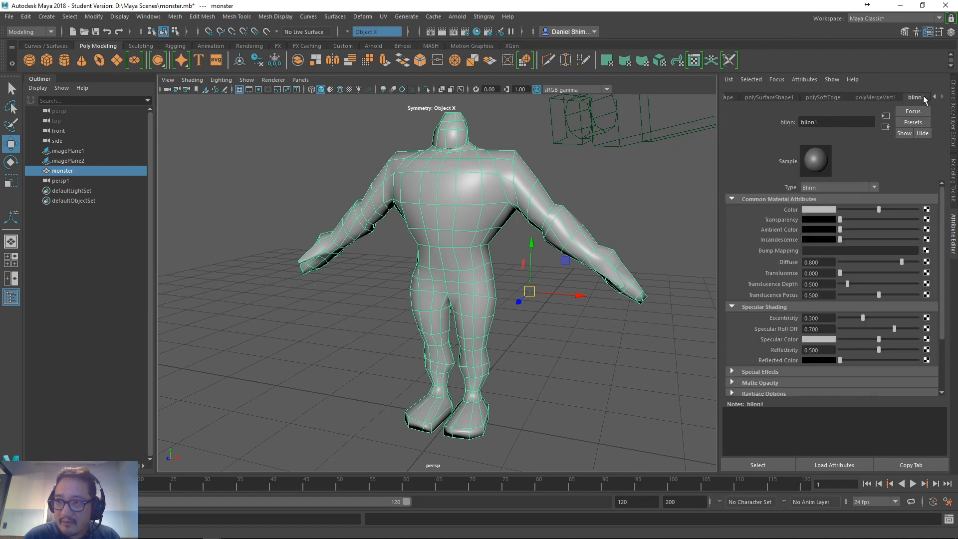
{"action": "left_click", "coordinate": [812, 210]}
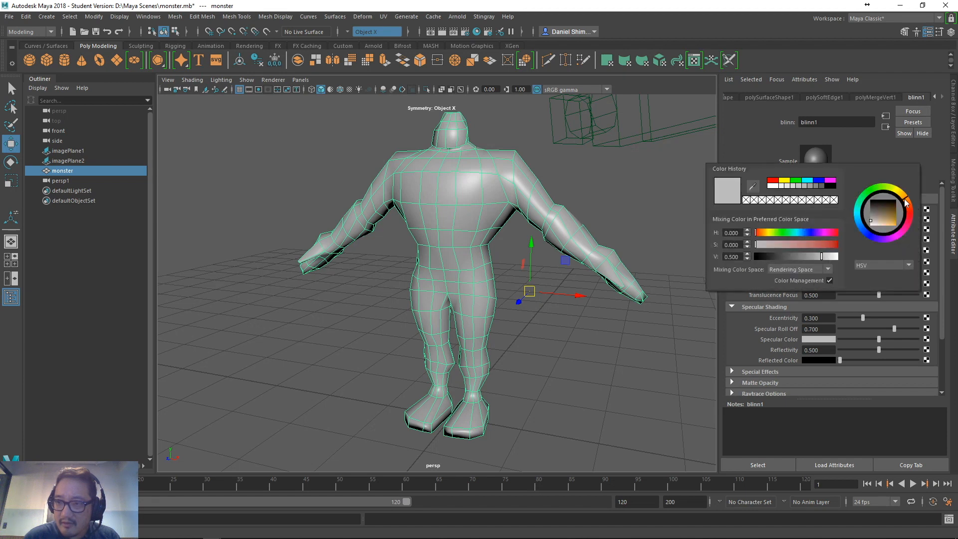
{"action": "left_click_drag", "start_coordinate": [881, 210], "coordinate": [912, 216]}
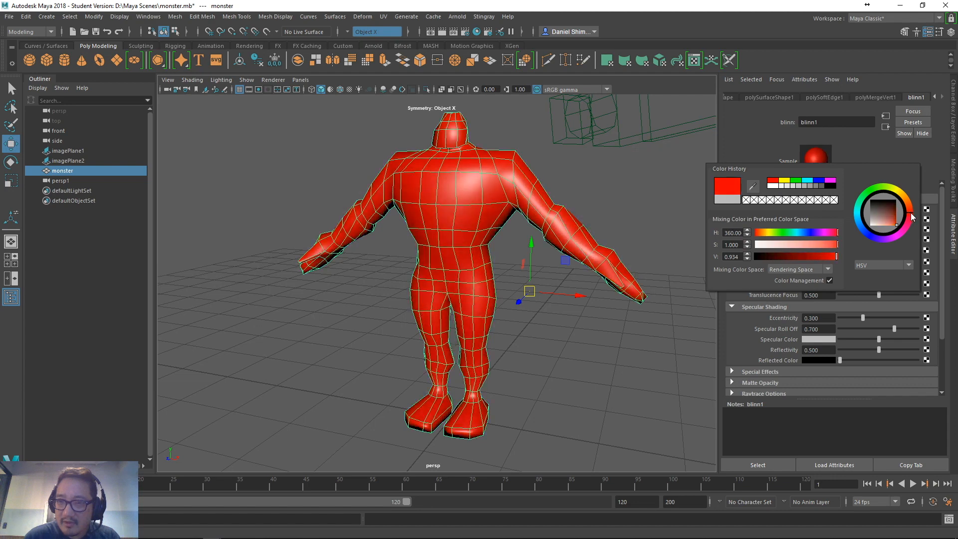
{"action": "left_click_drag", "start_coordinate": [866, 240], "coordinate": [889, 226]}
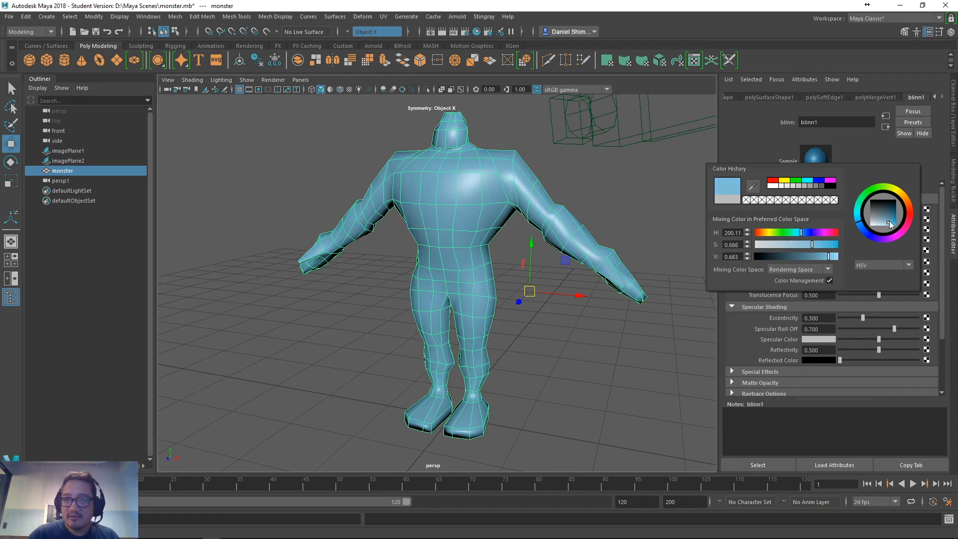
{"action": "left_click", "coordinate": [653, 181]}
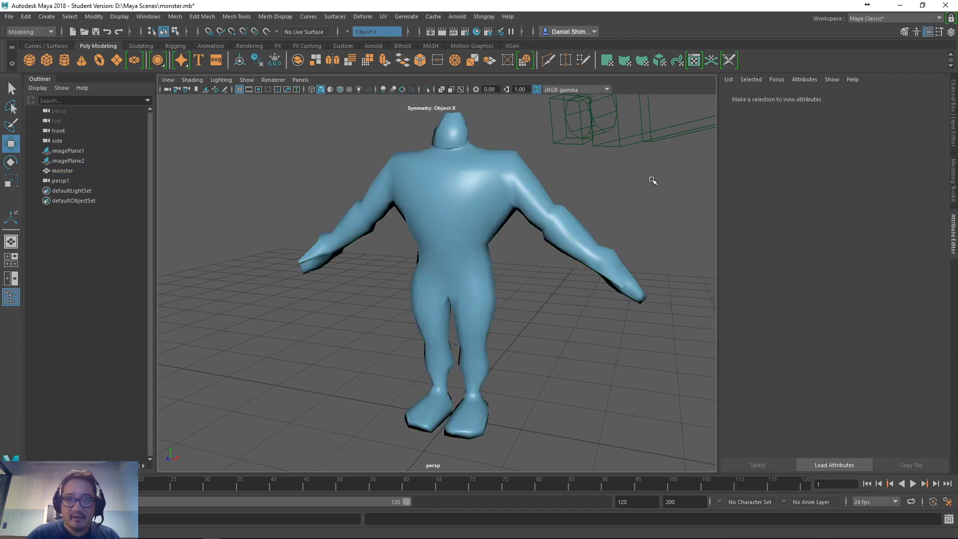
- Export only the blue monster mesh as blueMon.fbx to the D:\TAP data folder
{"action": "left_click", "coordinate": [453, 203]}
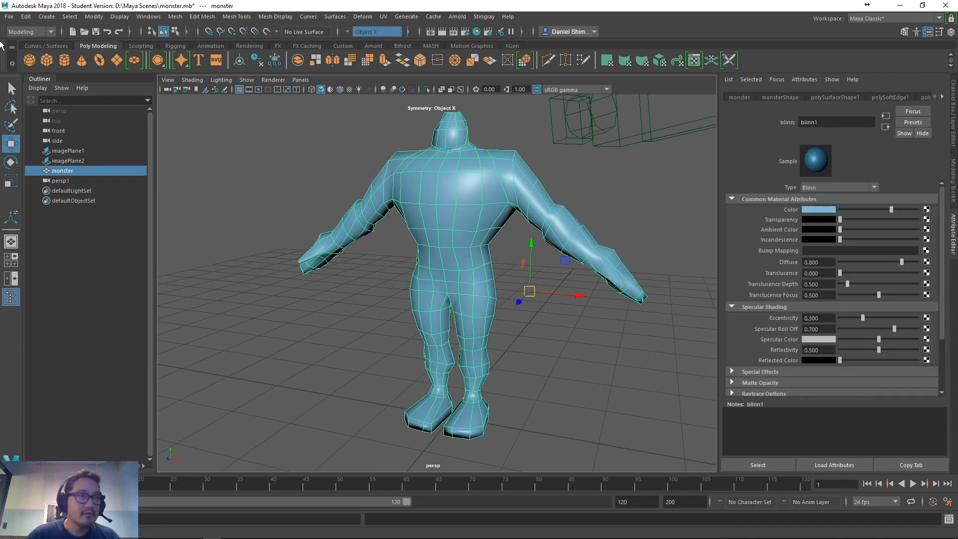
{"action": "left_click", "coordinate": [10, 17]}
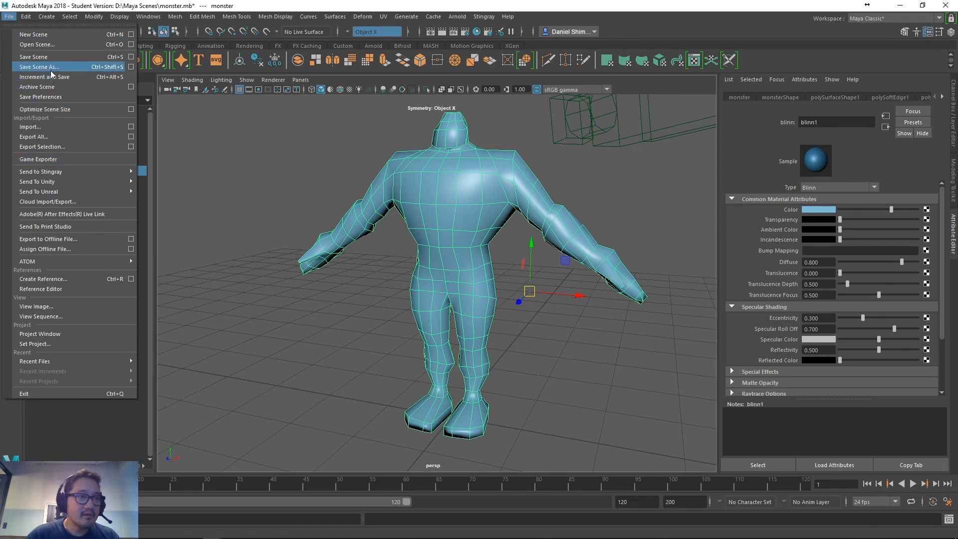
{"action": "left_click", "coordinate": [42, 146]}
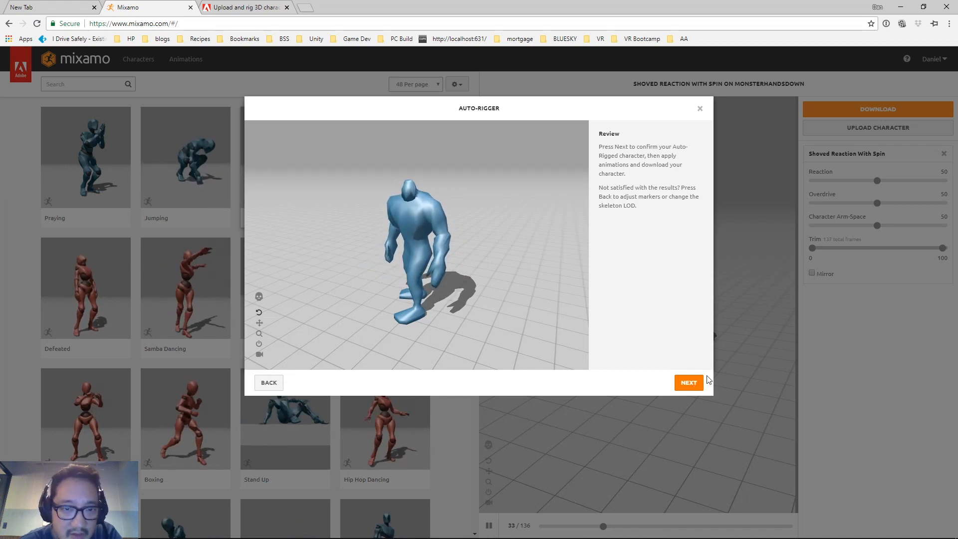
- Review the auto-rigged blue monster from several angles in Mixamo's auto-rigger and close it without accepting
{"action": "left_click_drag", "start_coordinate": [457, 244], "coordinate": [518, 186]}
{"action": "left_click_drag", "start_coordinate": [388, 206], "coordinate": [522, 222]}
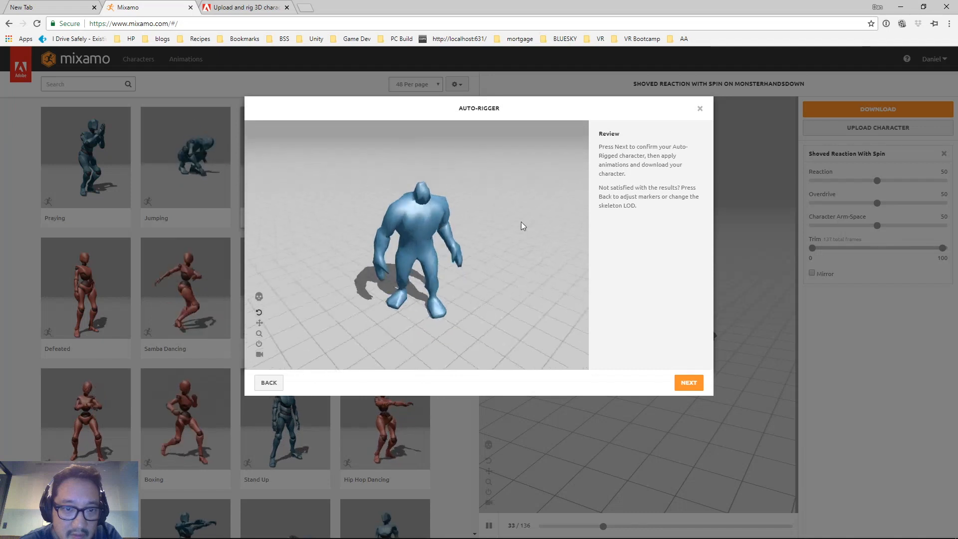
{"action": "scroll", "coordinate": [425, 230], "scroll_direction": "up", "scroll_amount": 2}
{"action": "left_click_drag", "start_coordinate": [433, 240], "coordinate": [385, 223]}
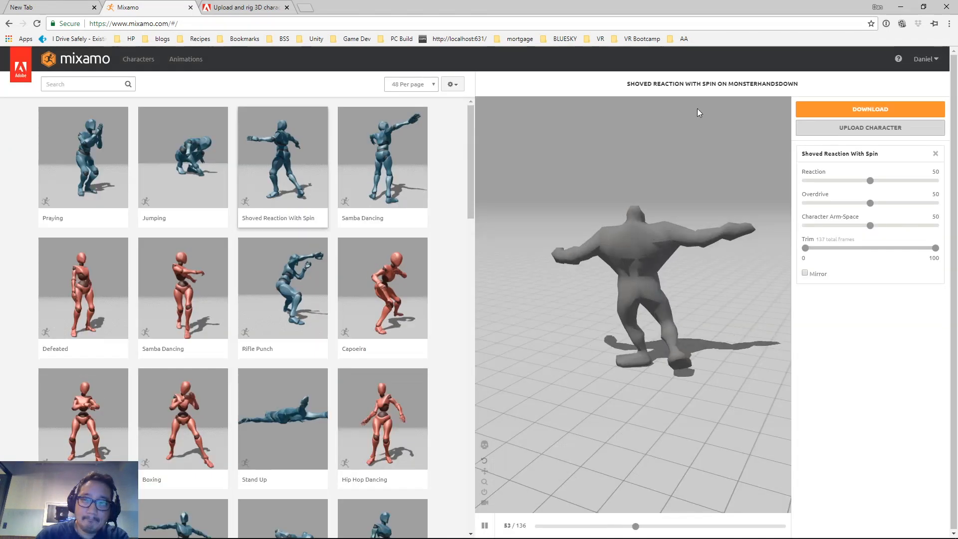
- Switch back to Maya and smooth the monster mesh with one division level
{"action": "key", "text": "alt+Tab"}
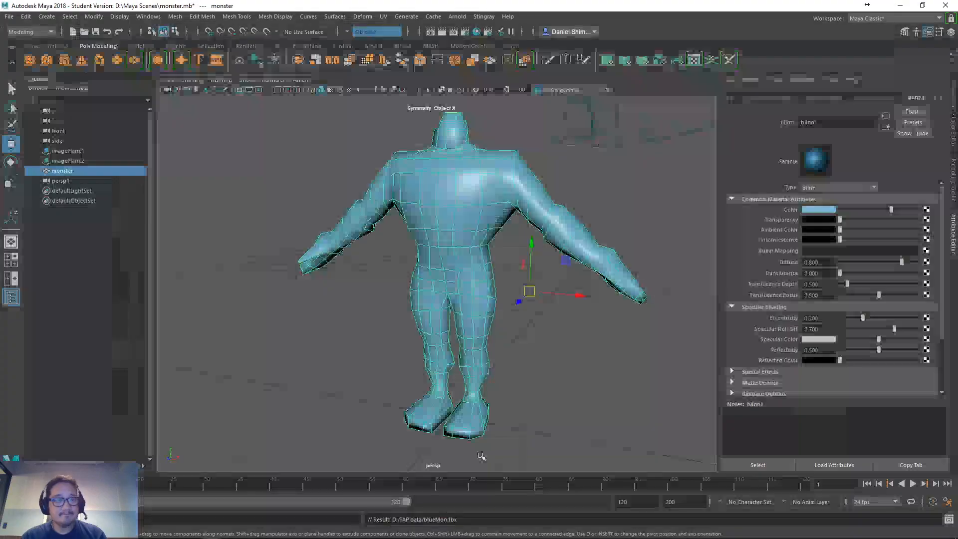
{"action": "left_click", "coordinate": [235, 16]}
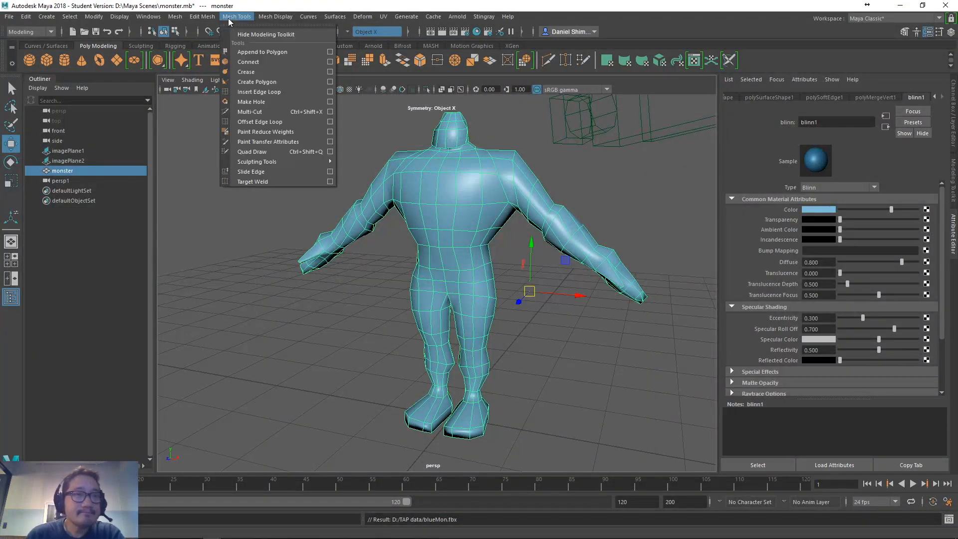
{"action": "mouse_move", "coordinate": [217, 19]}
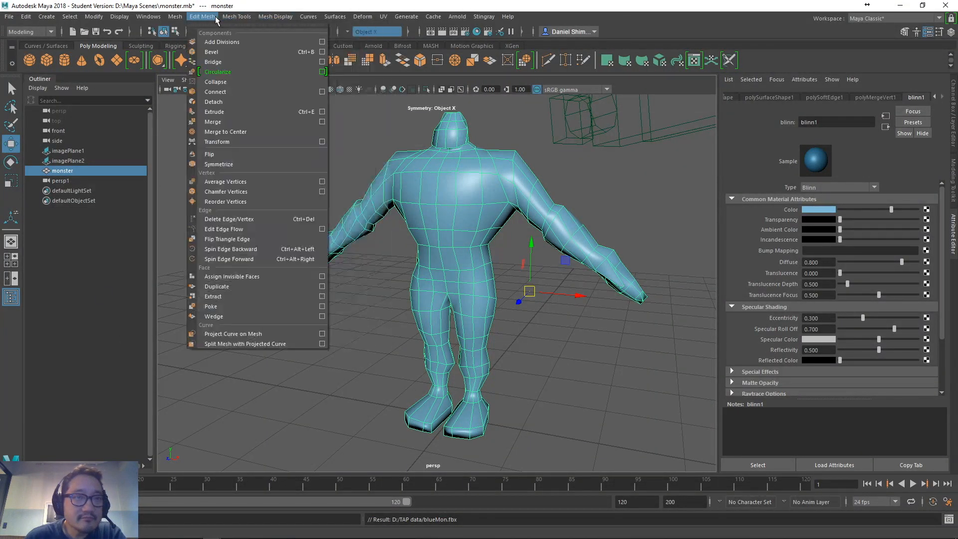
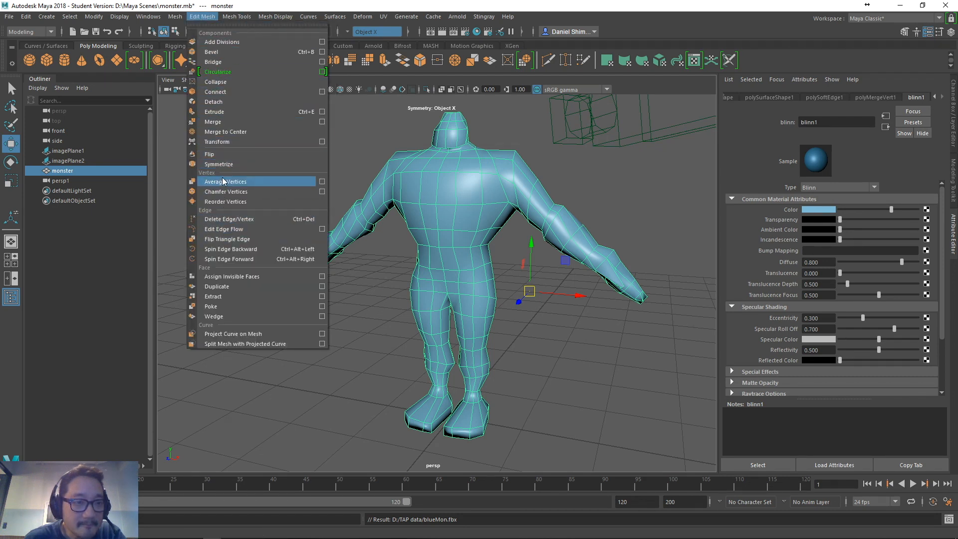
{"action": "mouse_move", "coordinate": [172, 18]}
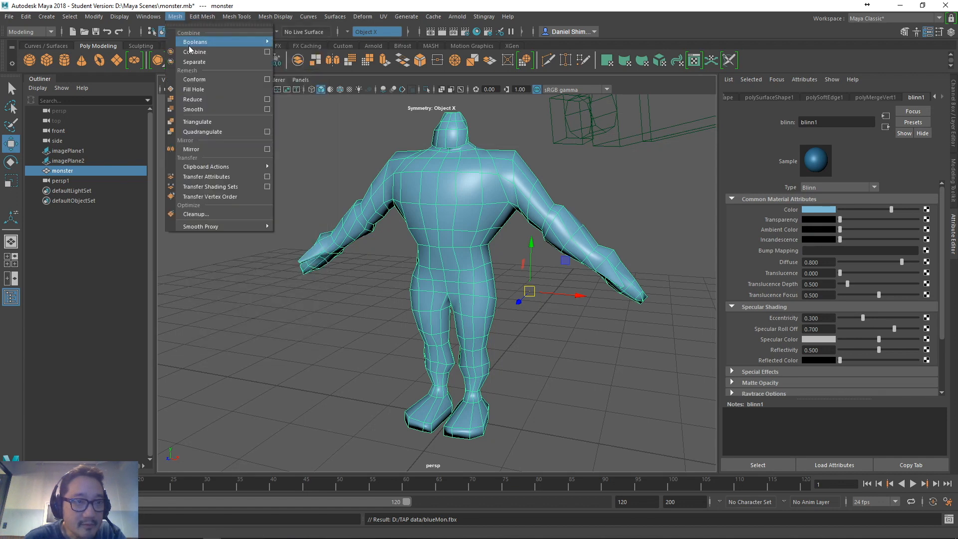
{"action": "left_click", "coordinate": [193, 109]}
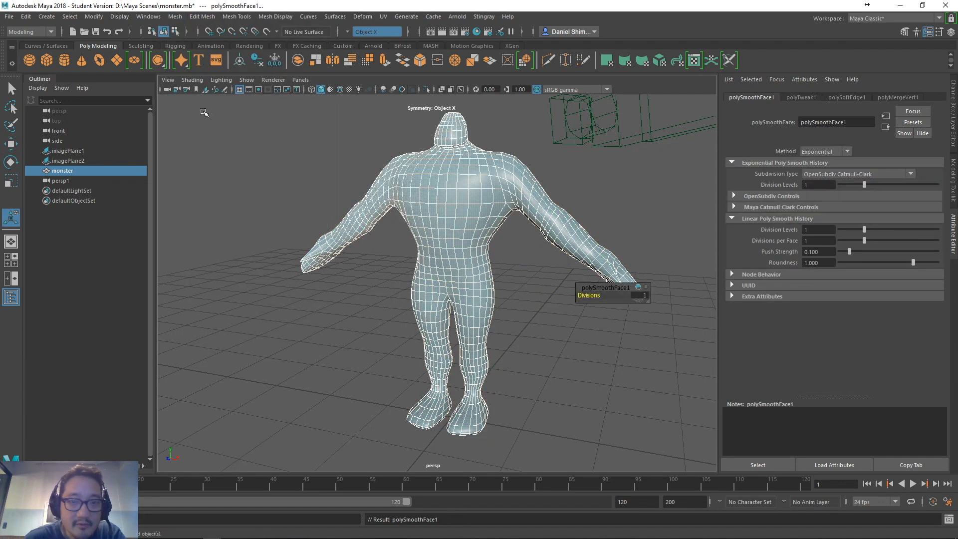
{"action": "left_click", "coordinate": [276, 132]}
- Save the scene as monsterBlueSmooth.mb in D:\TAP data, accepting the student version notice
{"action": "left_click", "coordinate": [10, 17]}
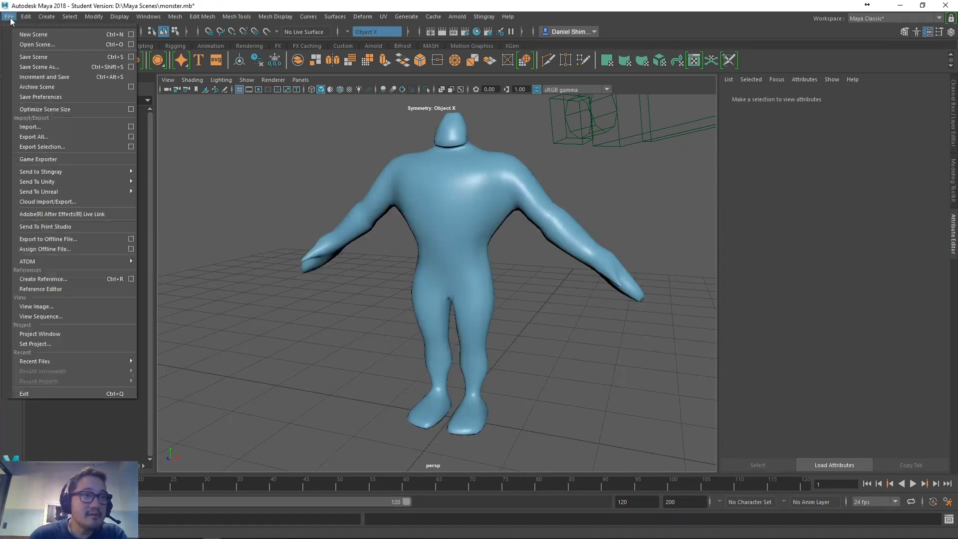
{"action": "left_click", "coordinate": [45, 67]}
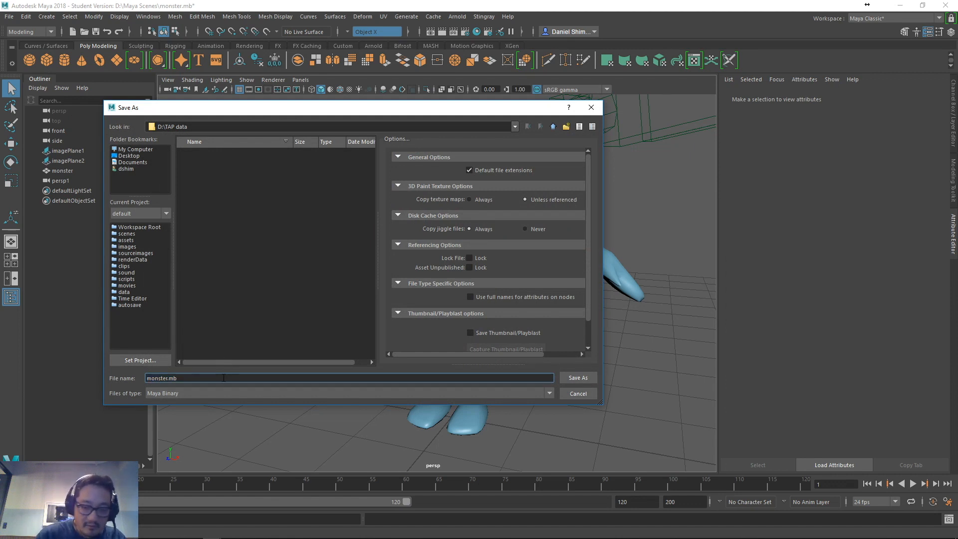
{"action": "type", "text": "BlueSmoo"}
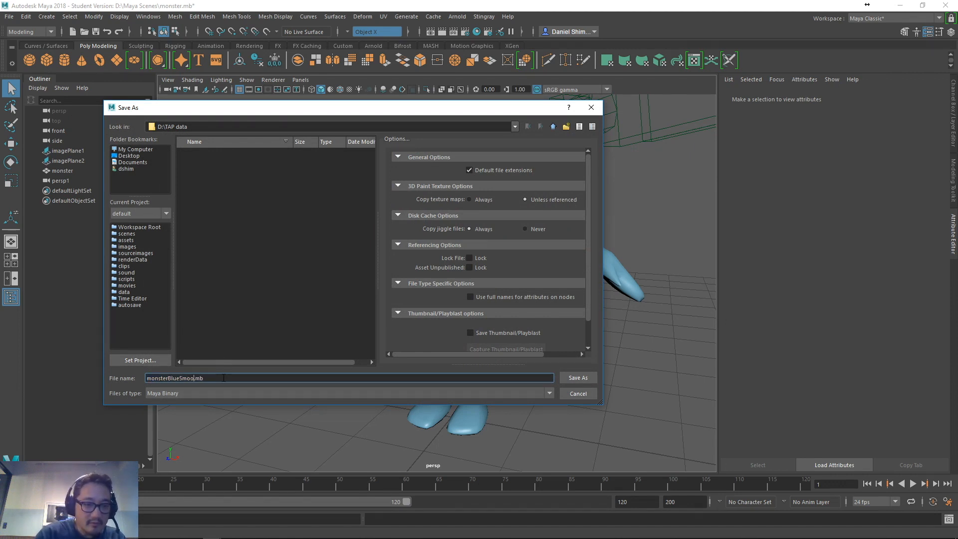
{"action": "type", "text": "th"}
{"action": "key", "text": "Return"}
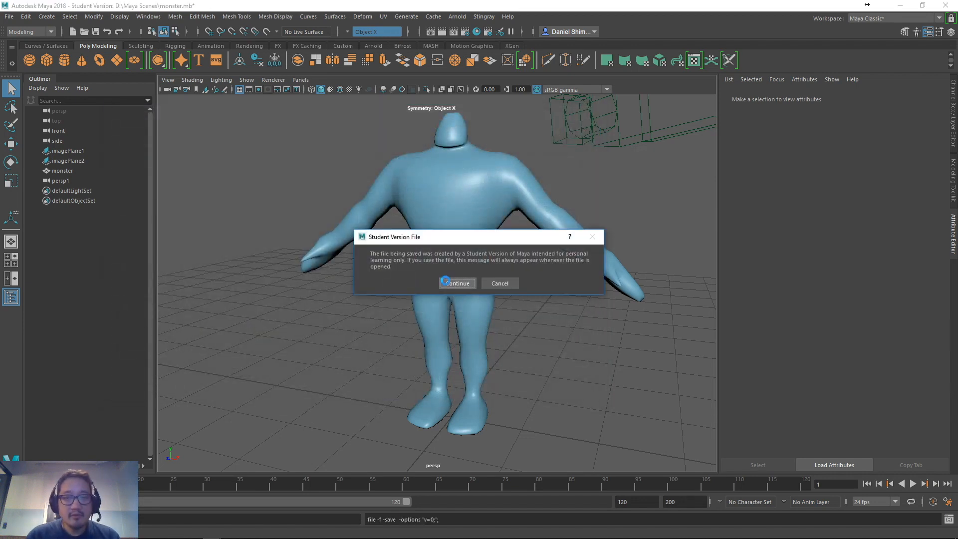
{"action": "left_click", "coordinate": [450, 286]}
- Export only the smoothed monster mesh as blueMonSmooth in FBX format to the D:\TAP data folder
{"action": "left_click", "coordinate": [484, 221]}
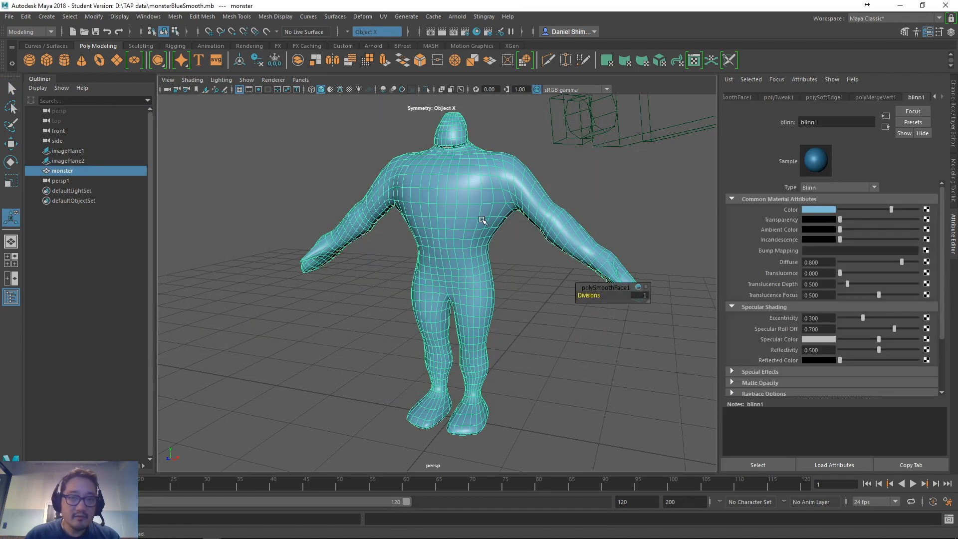
{"action": "left_click", "coordinate": [8, 17]}
{"action": "left_click", "coordinate": [27, 147]}
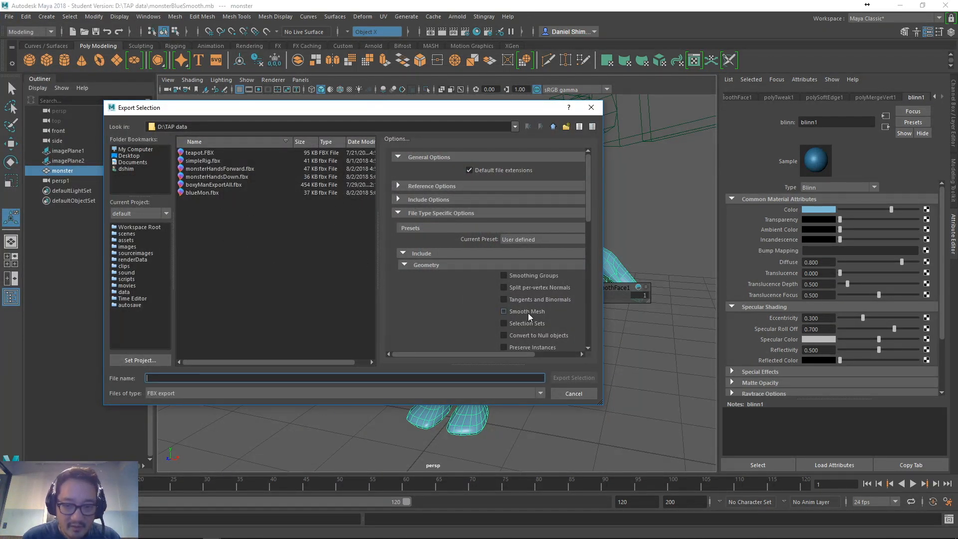
{"action": "scroll", "coordinate": [521, 285], "scroll_direction": "down", "scroll_amount": 10}
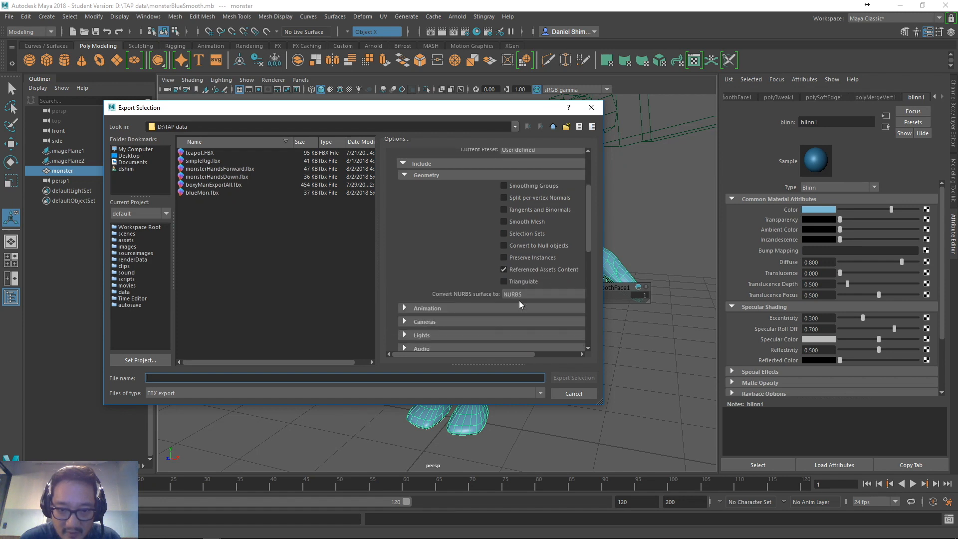
{"action": "scroll", "coordinate": [519, 305], "scroll_direction": "down", "scroll_amount": 3}
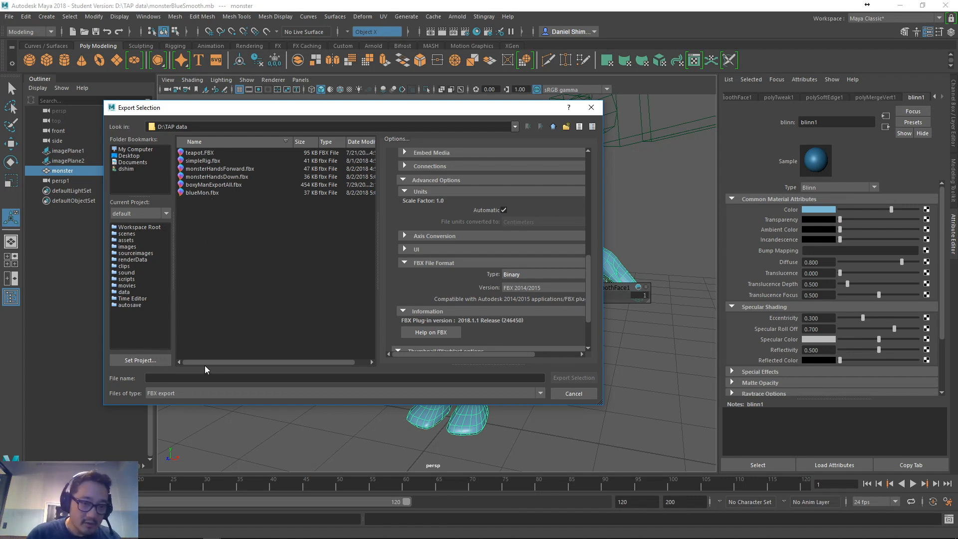
{"action": "left_click", "coordinate": [191, 378]}
{"action": "type", "text": "blue"}
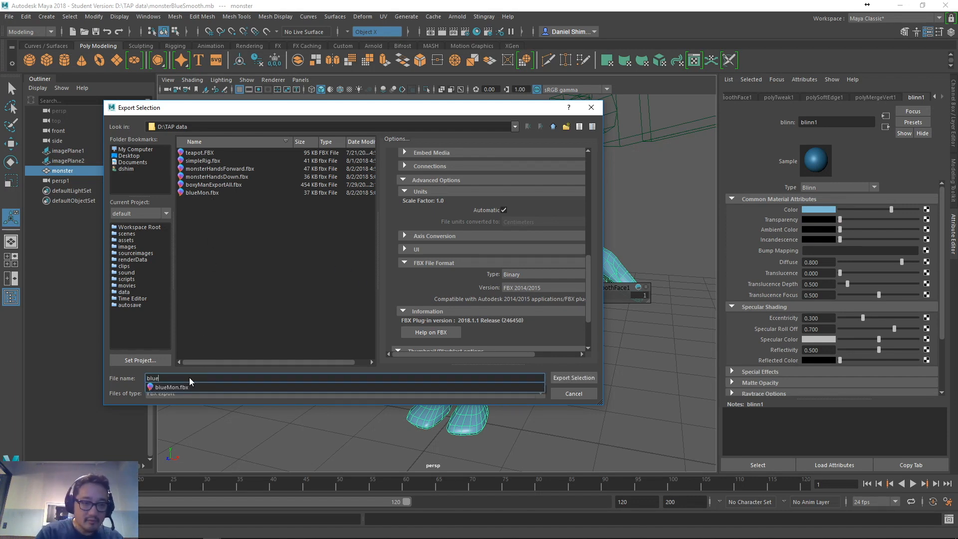
{"action": "type", "text": "MonSmooth"}
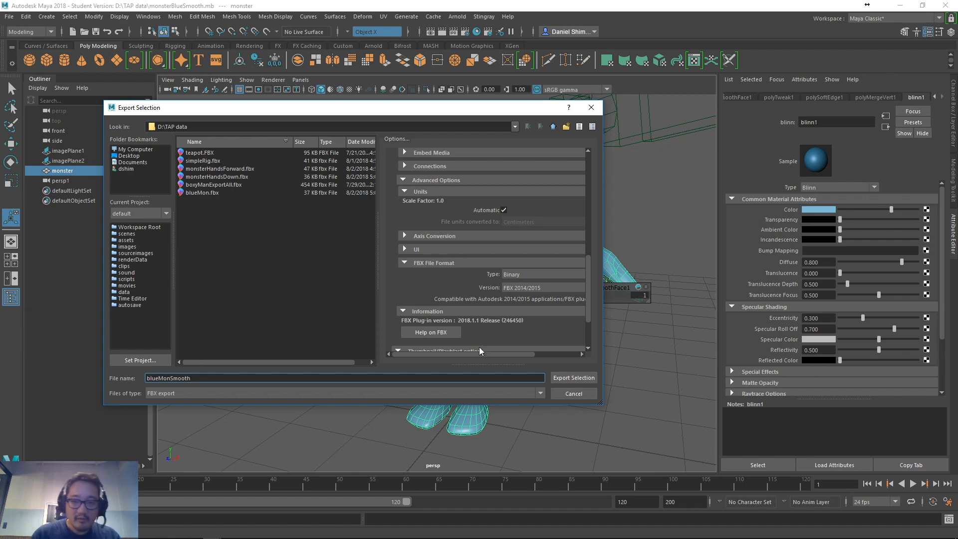
{"action": "left_click", "coordinate": [564, 377]}
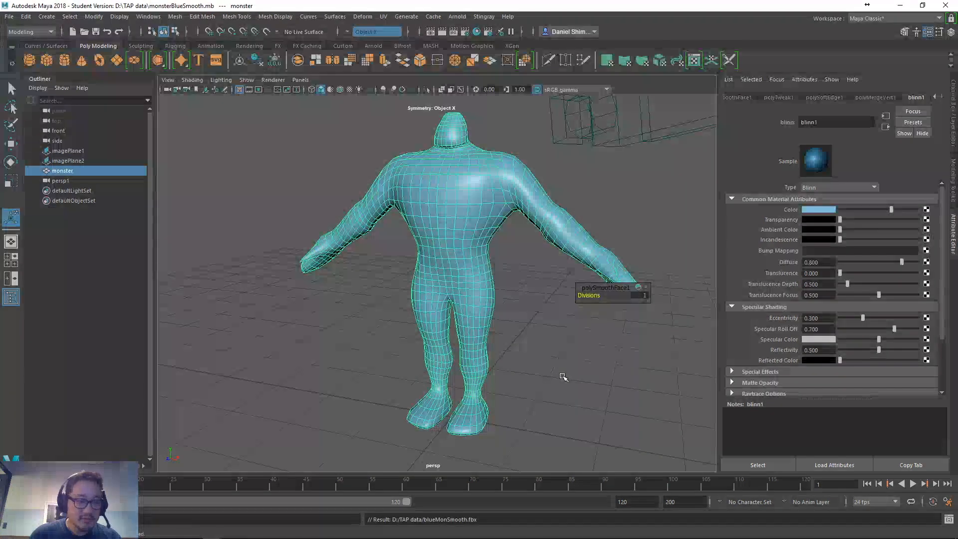
- Switch to Mixamo in the browser and upload blueMonSmooth.fbx as a new character
{"action": "key", "text": "alt+Tab"}
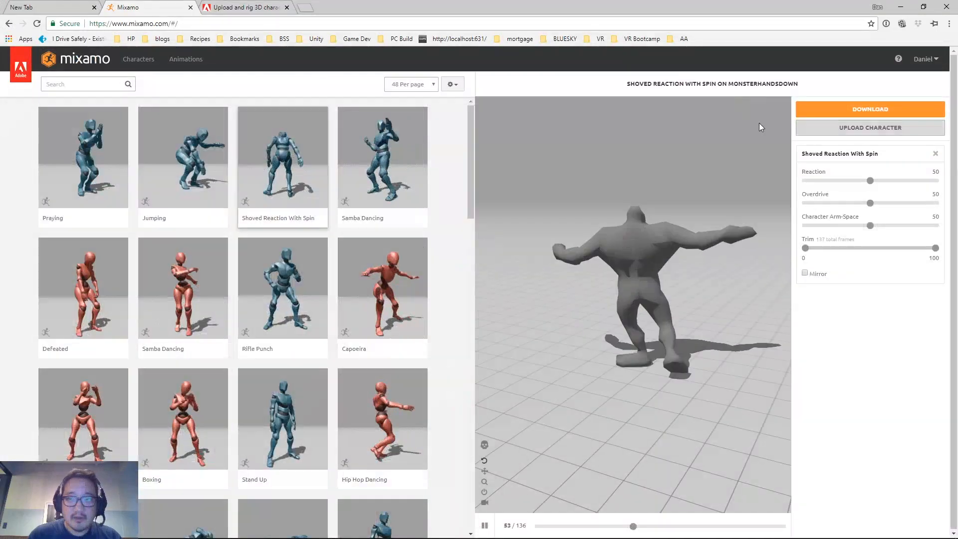
{"action": "left_click", "coordinate": [852, 133]}
{"action": "left_click", "coordinate": [440, 290]}
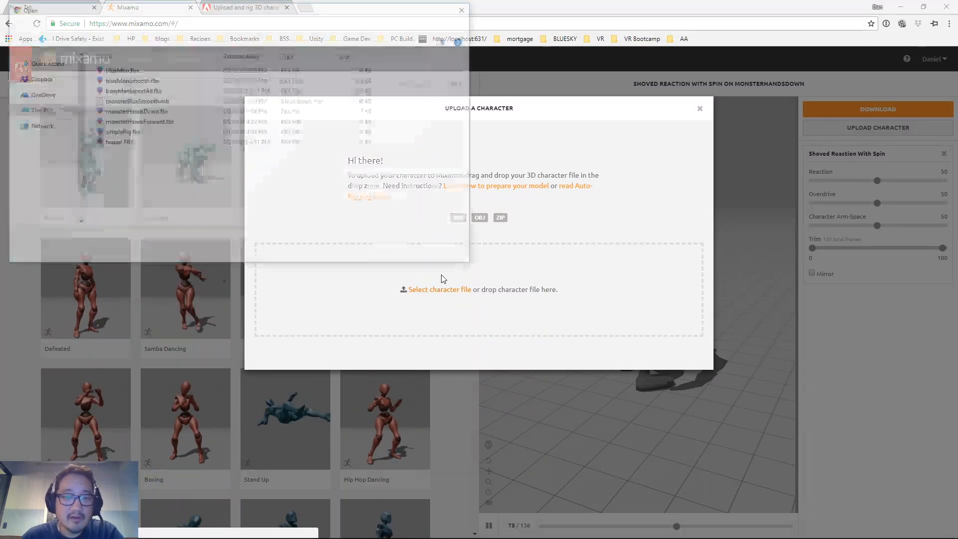
{"action": "double_click", "coordinate": [109, 80]}
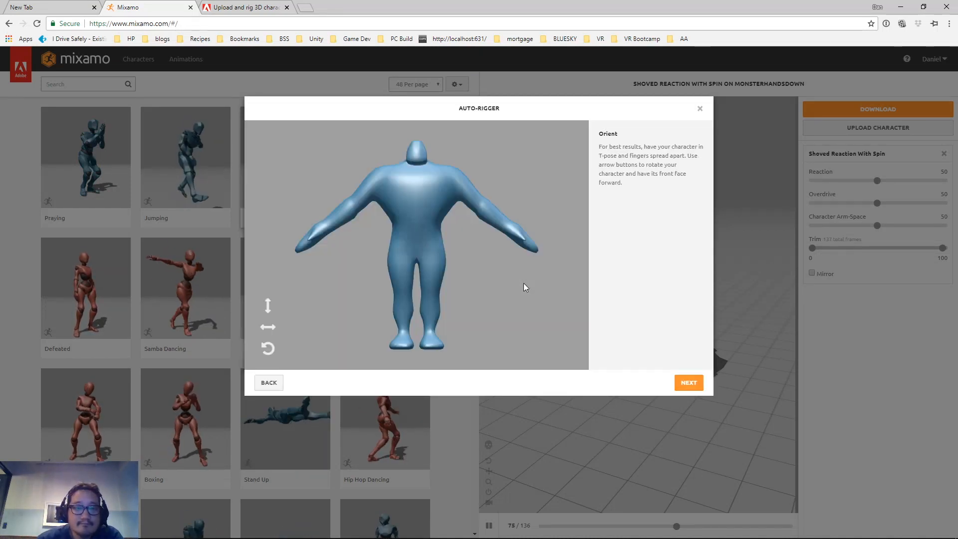
- Accept the monster's orientation, place the chin, wrist, elbow, knee and groin markers with symmetry, and start auto-rigging with the Standard Skeleton (65)
{"action": "left_click", "coordinate": [688, 383]}
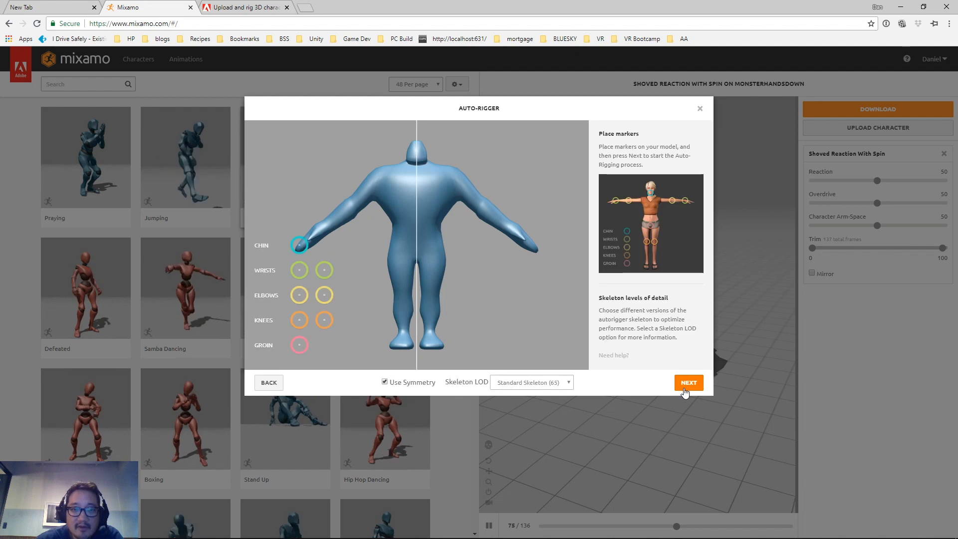
{"action": "mouse_move", "coordinate": [297, 248]}
{"action": "left_mouse_down"}
{"action": "mouse_move", "coordinate": [409, 186]}
{"action": "mouse_move", "coordinate": [423, 163]}
{"action": "left_mouse_up"}
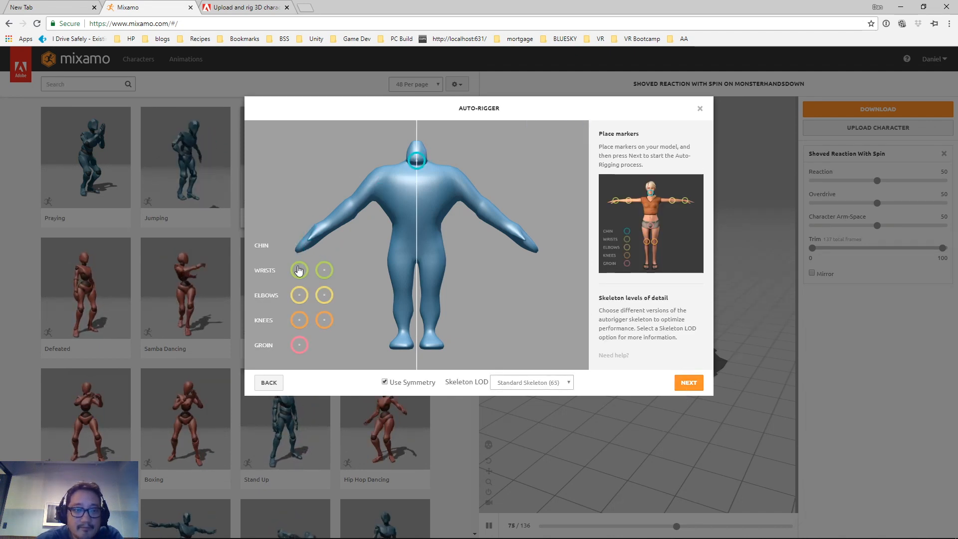
{"action": "left_click_drag", "start_coordinate": [299, 270], "coordinate": [333, 230]}
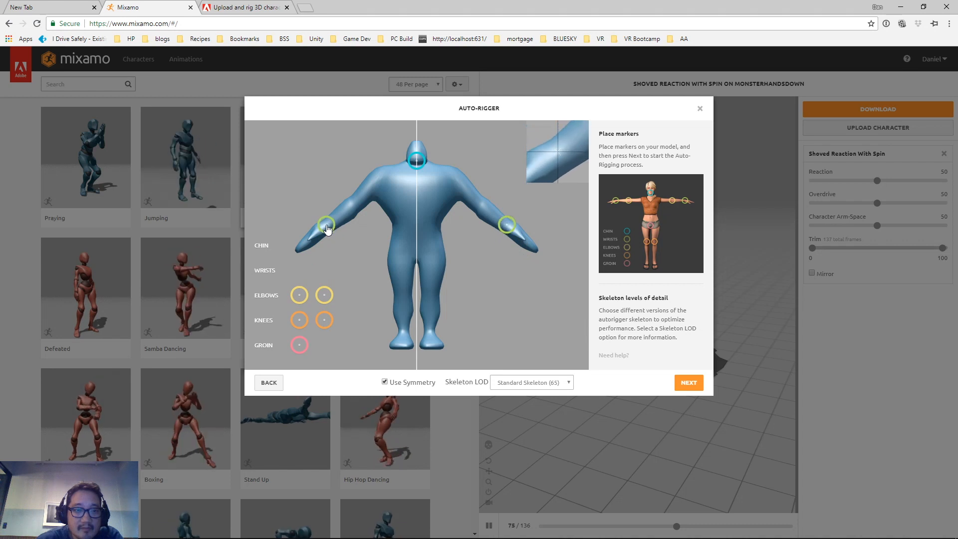
{"action": "left_click_drag", "start_coordinate": [299, 295], "coordinate": [348, 216]}
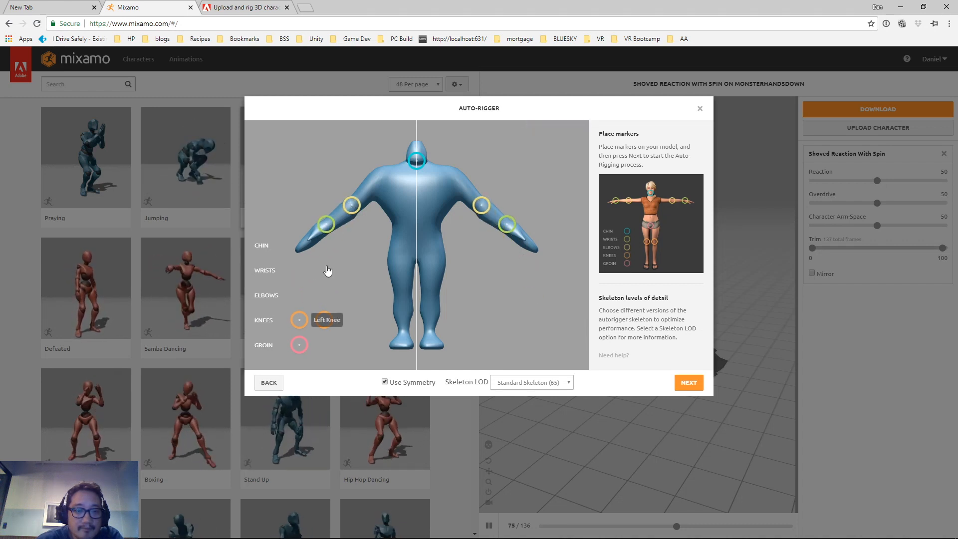
{"action": "mouse_move", "coordinate": [328, 271]}
{"action": "left_mouse_down"}
{"action": "mouse_move", "coordinate": [402, 295]}
{"action": "mouse_move", "coordinate": [417, 264]}
{"action": "left_mouse_up"}
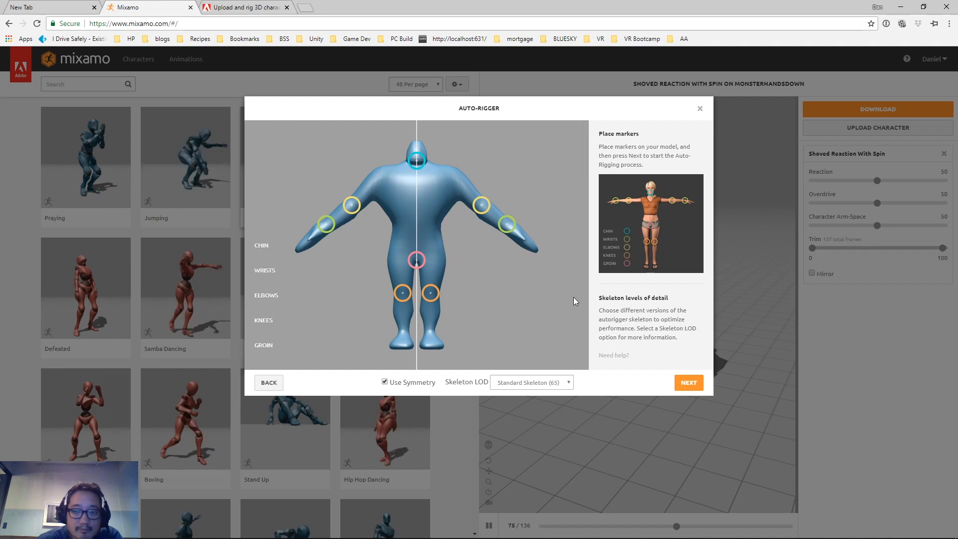
{"action": "left_click", "coordinate": [682, 379]}
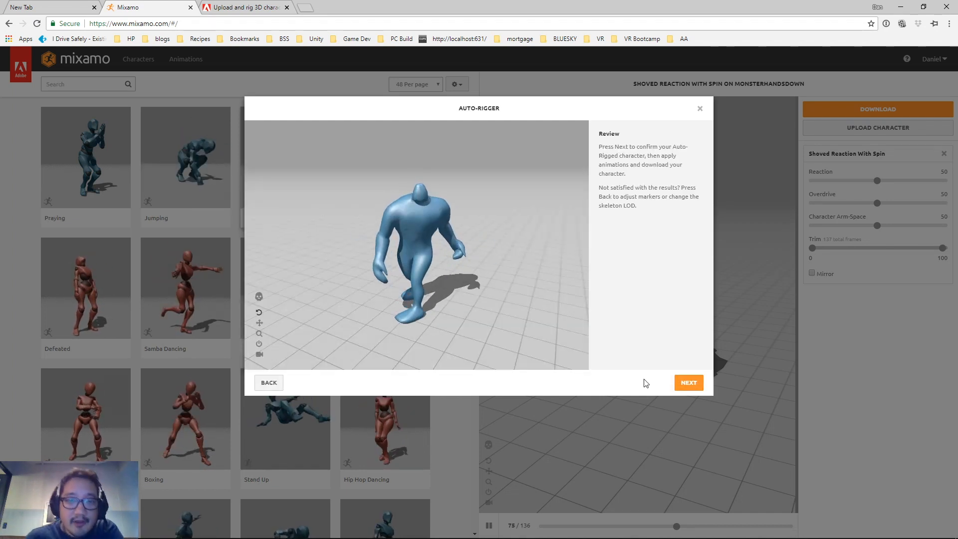
- Review the auto-rigged monster from several angles and accept it as the new character replacing the previous one
{"action": "left_click_drag", "start_coordinate": [400, 212], "coordinate": [500, 235]}
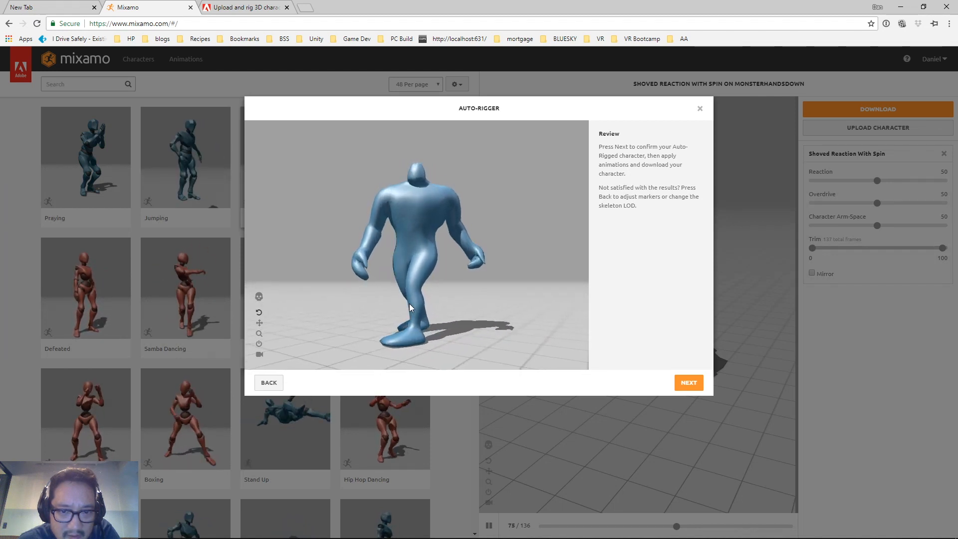
{"action": "left_click_drag", "start_coordinate": [416, 284], "coordinate": [336, 292]}
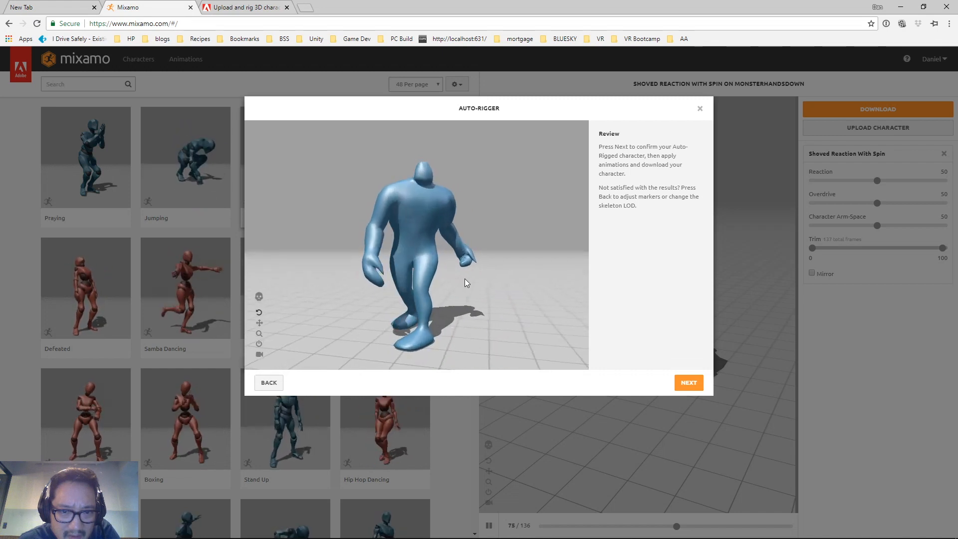
{"action": "mouse_move", "coordinate": [476, 290]}
{"action": "left_mouse_down"}
{"action": "mouse_move", "coordinate": [441, 296]}
{"action": "mouse_move", "coordinate": [526, 292]}
{"action": "mouse_move", "coordinate": [478, 281]}
{"action": "left_mouse_up"}
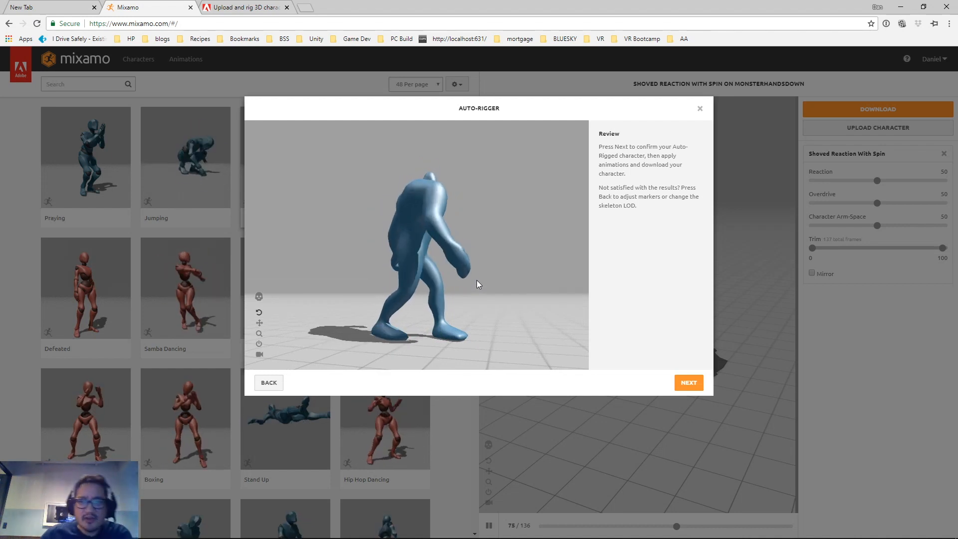
{"action": "left_click", "coordinate": [689, 383]}
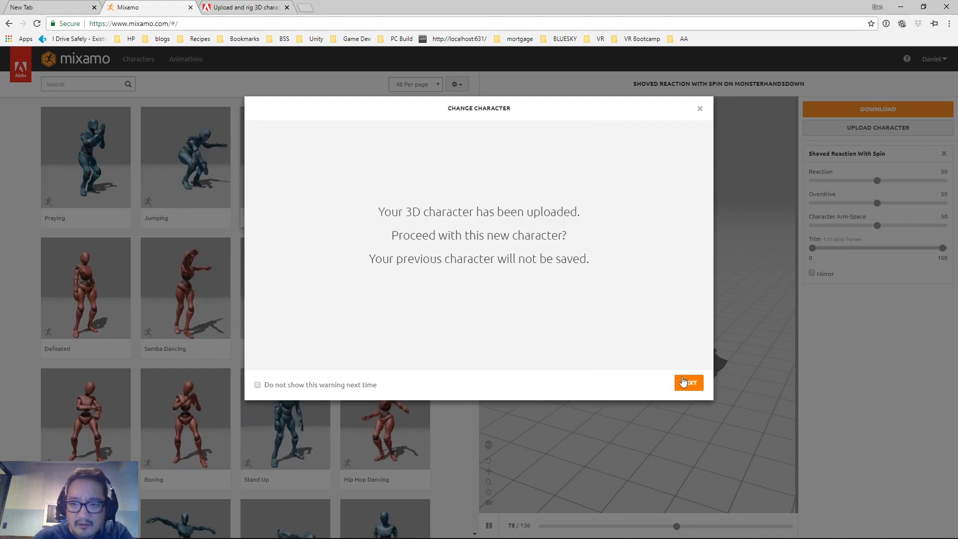
{"action": "left_click", "coordinate": [684, 382]}
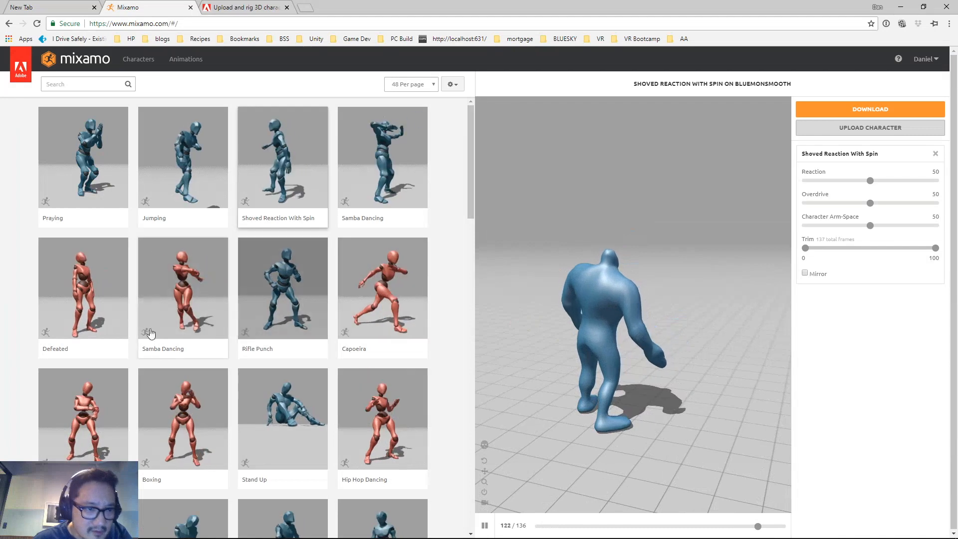
- Apply the red-figure Samba Dancing animation to the monster and download it as FBX with skin at 30 frames per second without keyframe reduction
{"action": "left_click", "coordinate": [202, 306]}
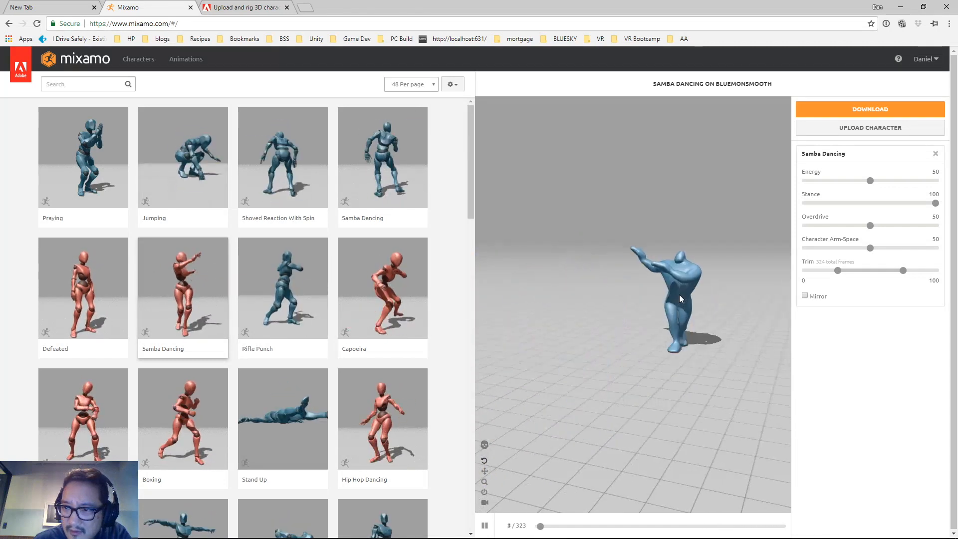
{"action": "left_click", "coordinate": [877, 106]}
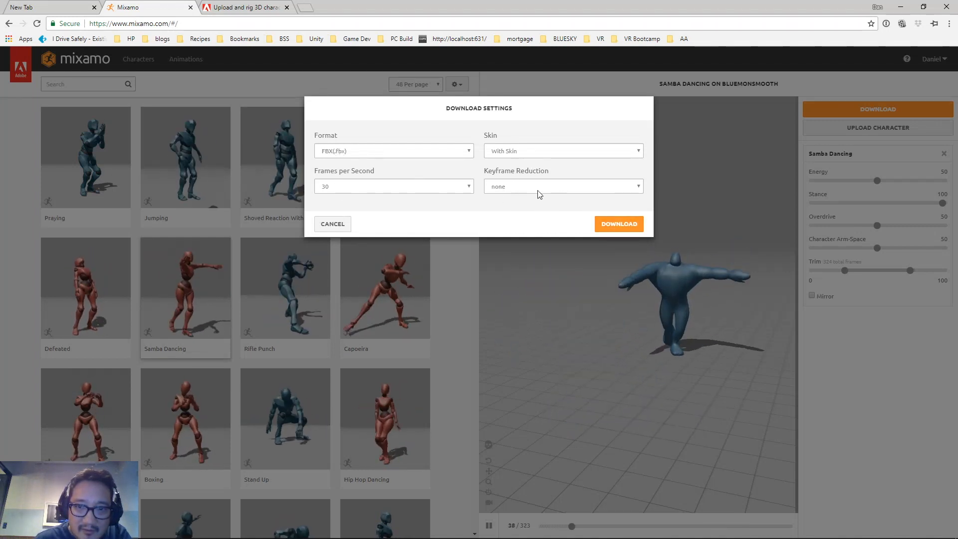
{"action": "left_click", "coordinate": [629, 225]}
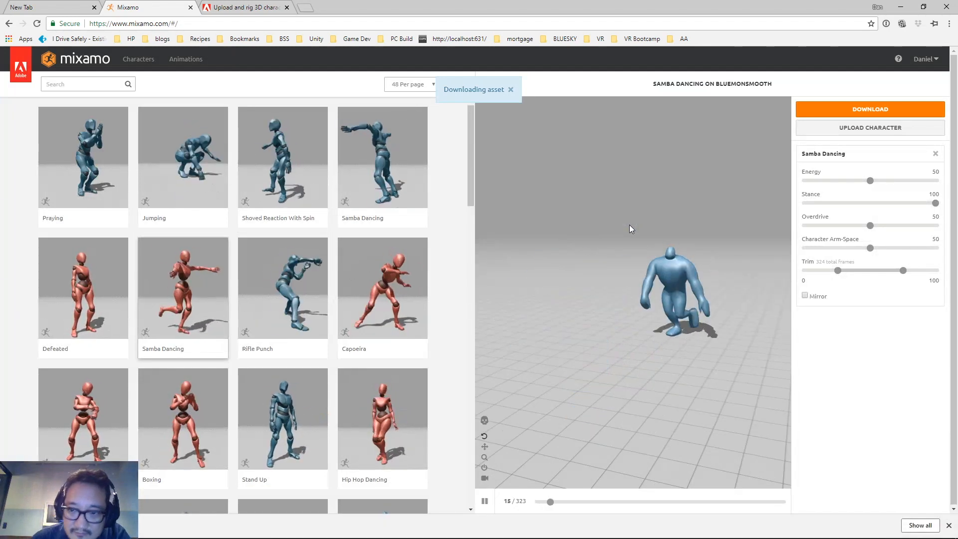
{"action": "mouse_move", "coordinate": [113, 538]}
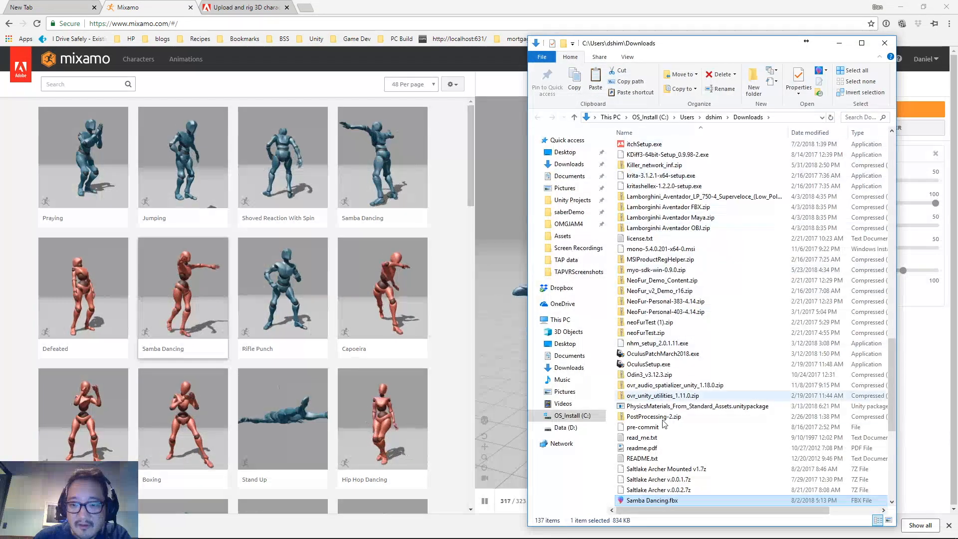
{"action": "left_click", "coordinate": [888, 44]}
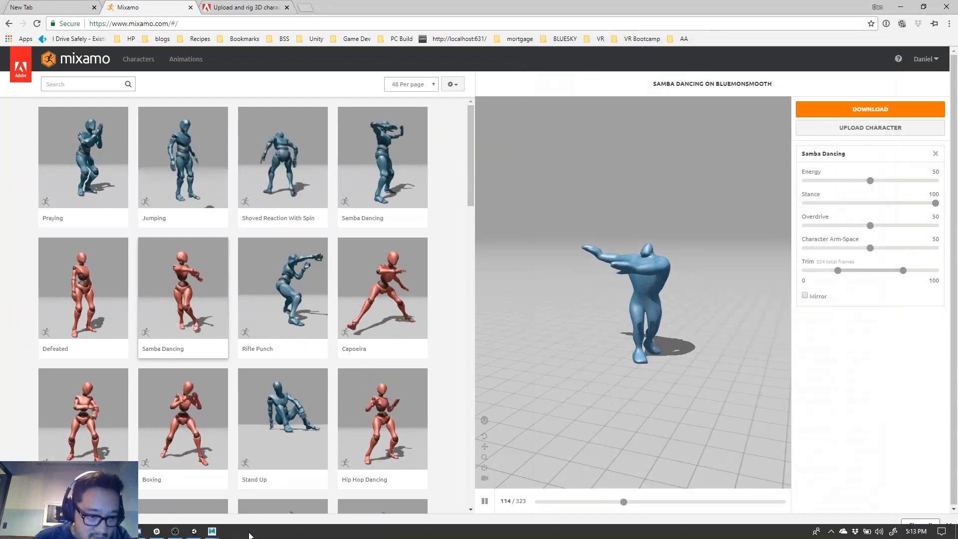
- Switch to Unity and import Samba Dancing.fbx from the Downloads folder into the project's Assets
{"action": "left_click", "coordinate": [194, 531]}
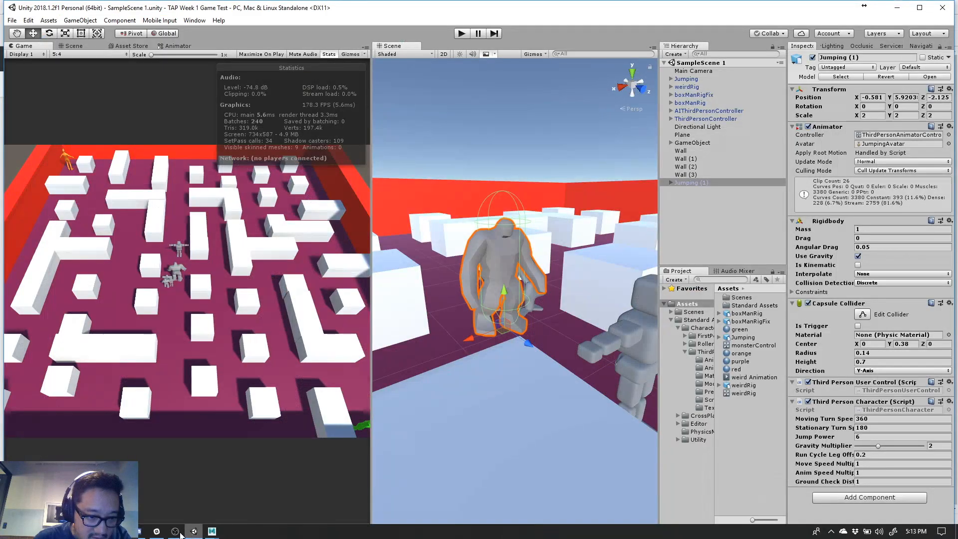
{"action": "key", "text": "alt+Tab"}
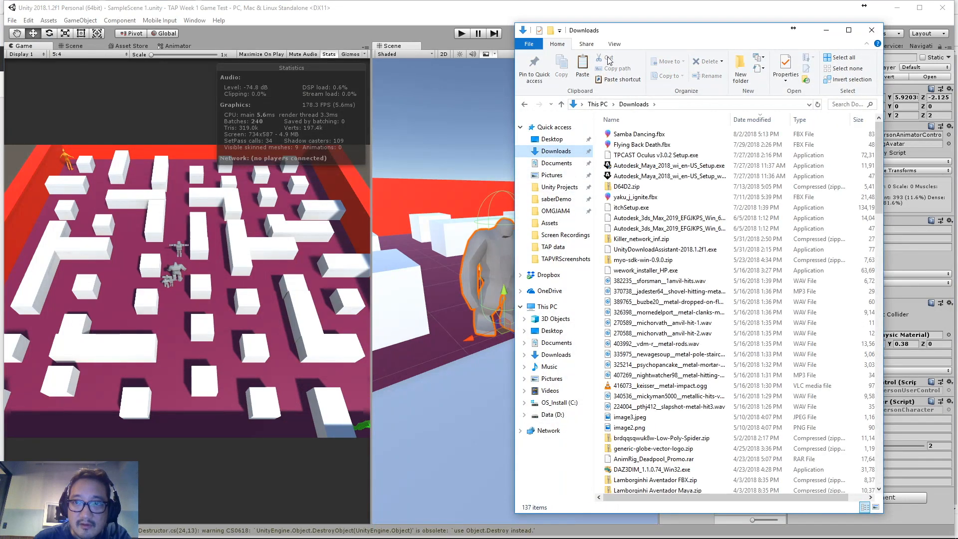
{"action": "left_click_drag", "start_coordinate": [630, 39], "coordinate": [331, 417]}
{"action": "left_click_drag", "start_coordinate": [311, 516], "coordinate": [699, 307]}
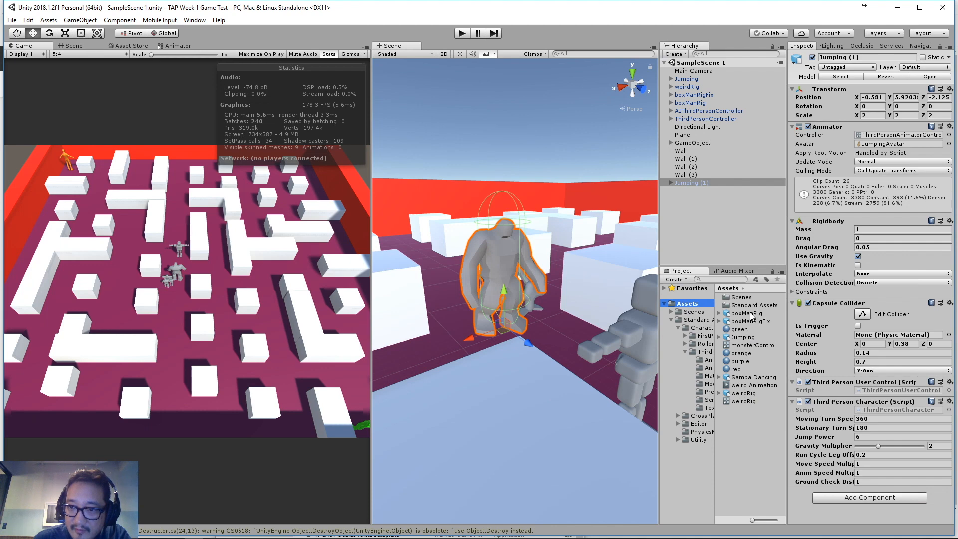
- Rename the imported Samba Dancing asset as Samba Dancing Monster
{"action": "left_click", "coordinate": [748, 378]}
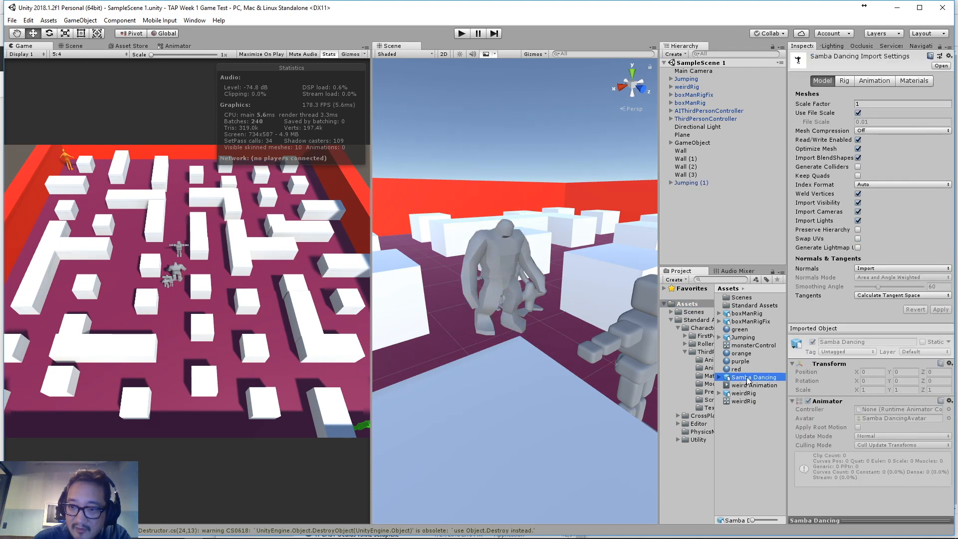
{"action": "left_click", "coordinate": [749, 379]}
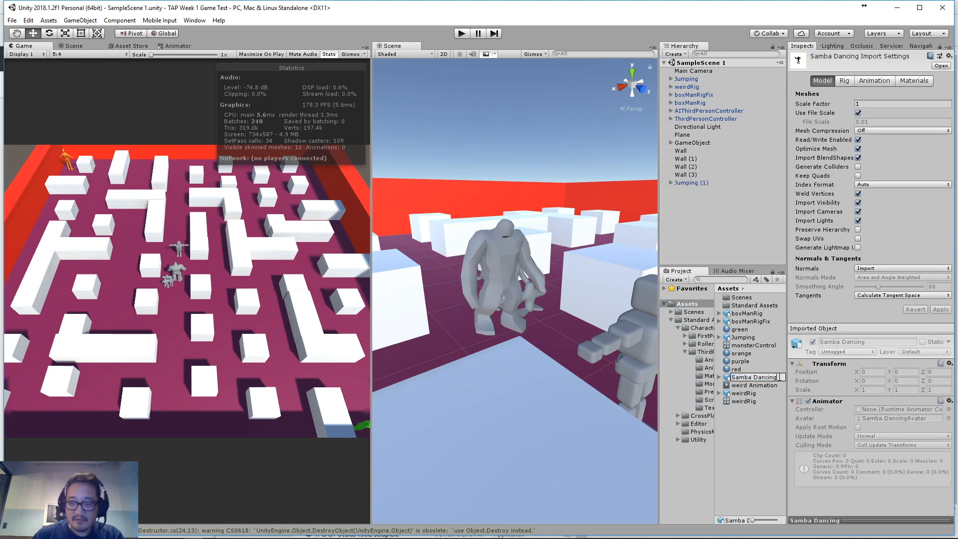
{"action": "type", "text": "Monster"}
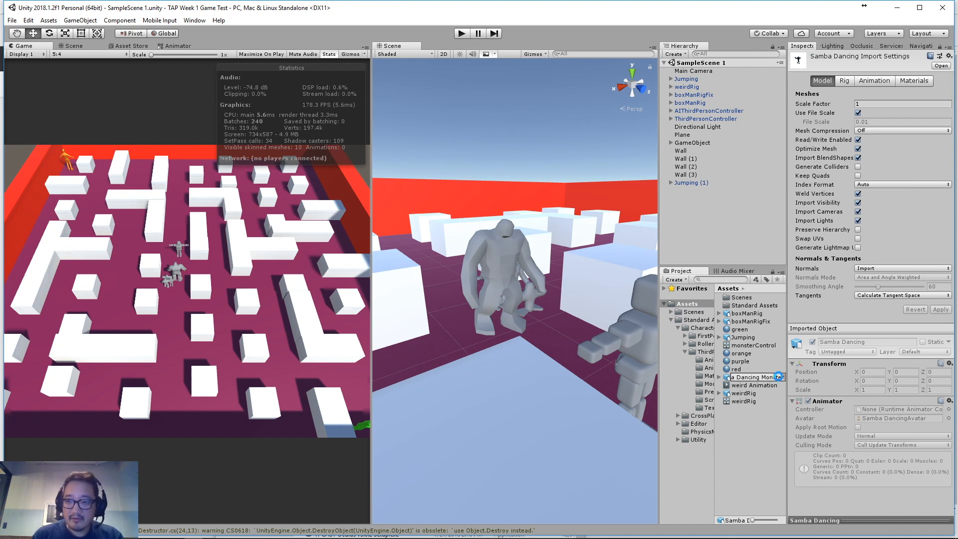
{"action": "key", "text": "Return"}
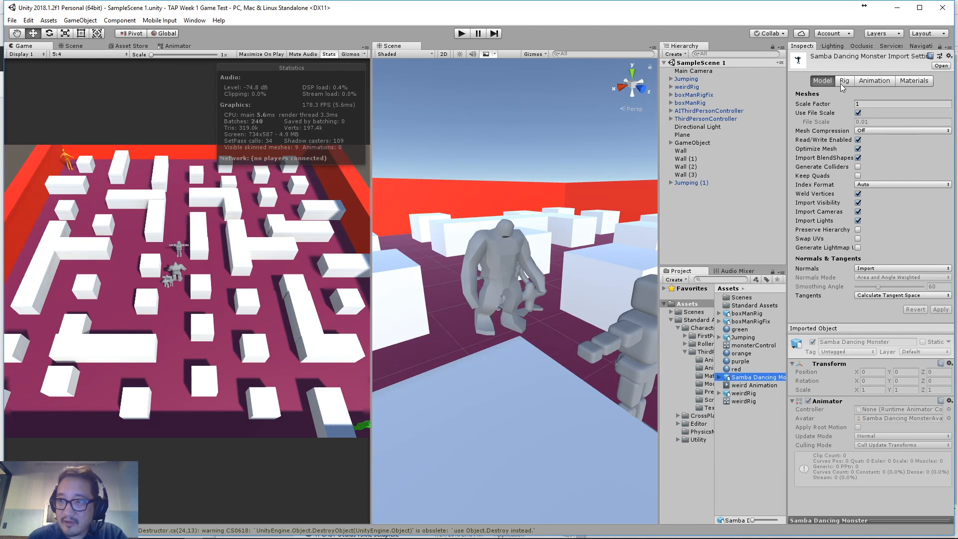
- Set the Samba Dancing Monster model's import scale factor to 20 and apply it
{"action": "left_click", "coordinate": [863, 104]}
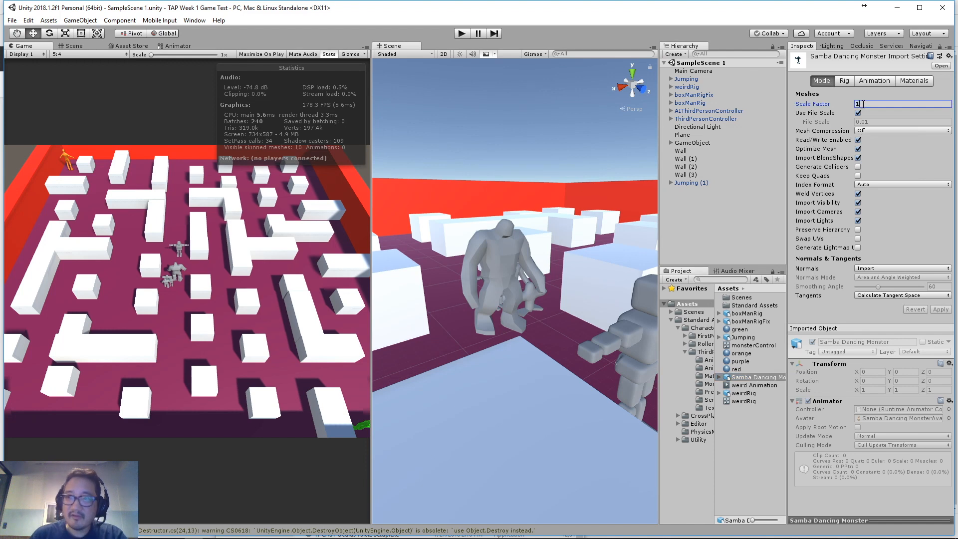
{"action": "type", "text": "2"}
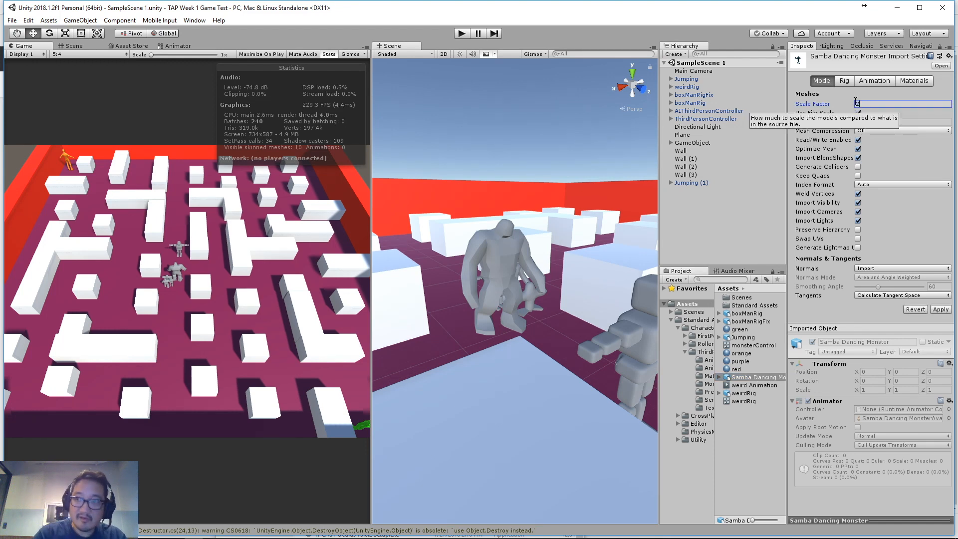
{"action": "type", "text": "0"}
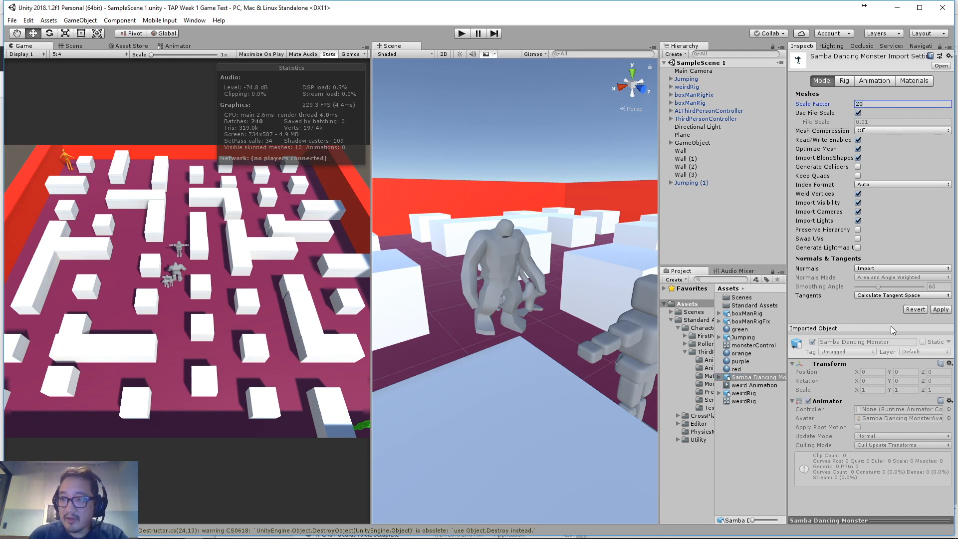
{"action": "left_click", "coordinate": [942, 310]}
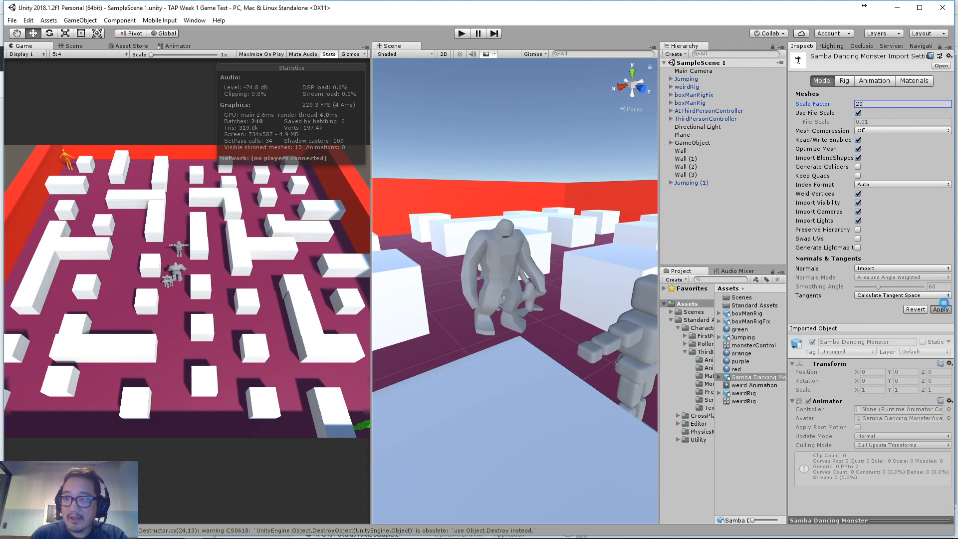
- Set the Samba Dancing Monster's rig animation type to Humanoid and apply it
{"action": "left_click", "coordinate": [847, 82]}
{"action": "left_click", "coordinate": [866, 94]}
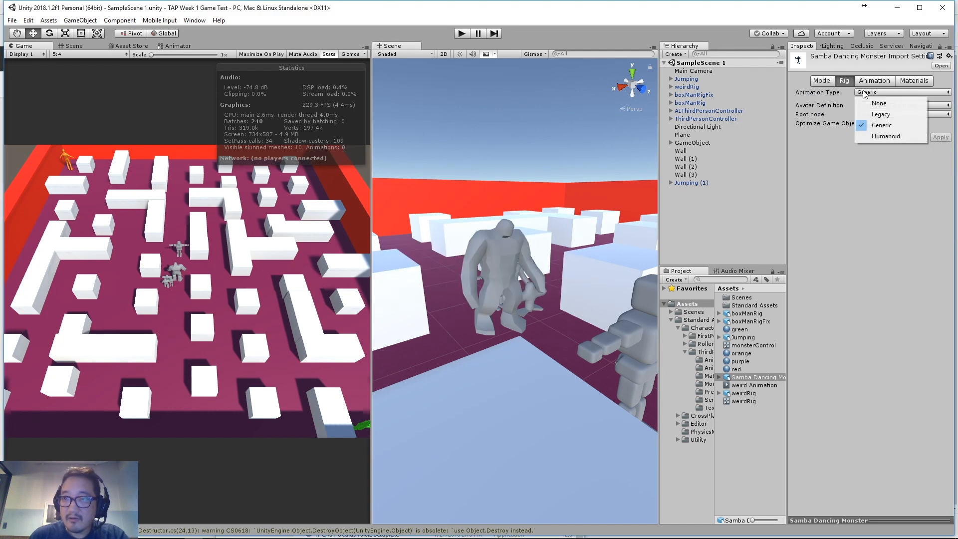
{"action": "left_click", "coordinate": [872, 136]}
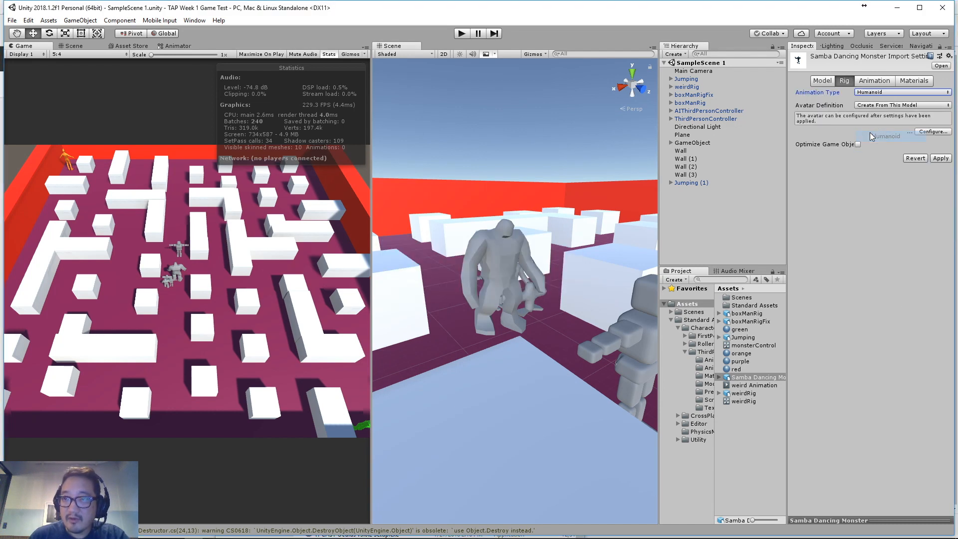
{"action": "left_click", "coordinate": [946, 158]}
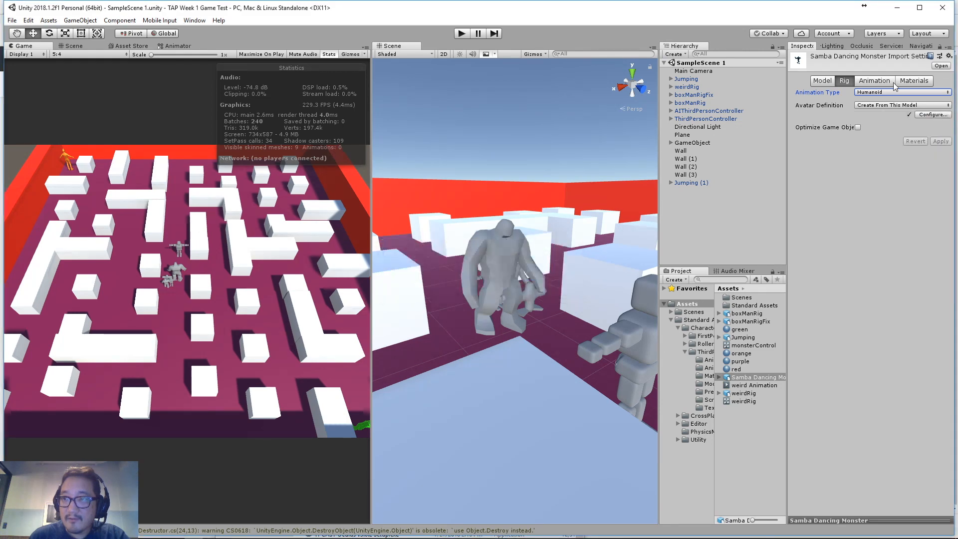
- Rename the imported mixamo.com animation clip to samba
{"action": "left_click", "coordinate": [877, 81]}
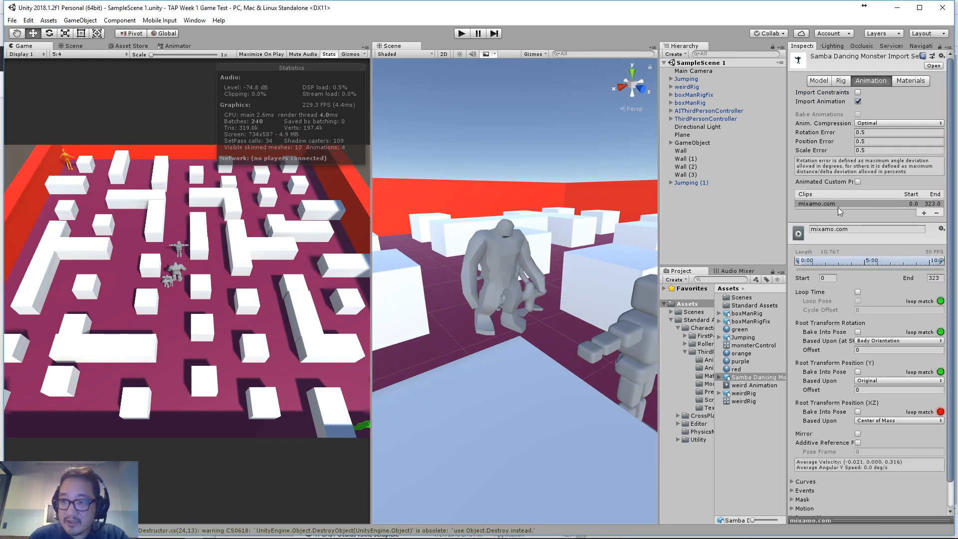
{"action": "double_click", "coordinate": [834, 229]}
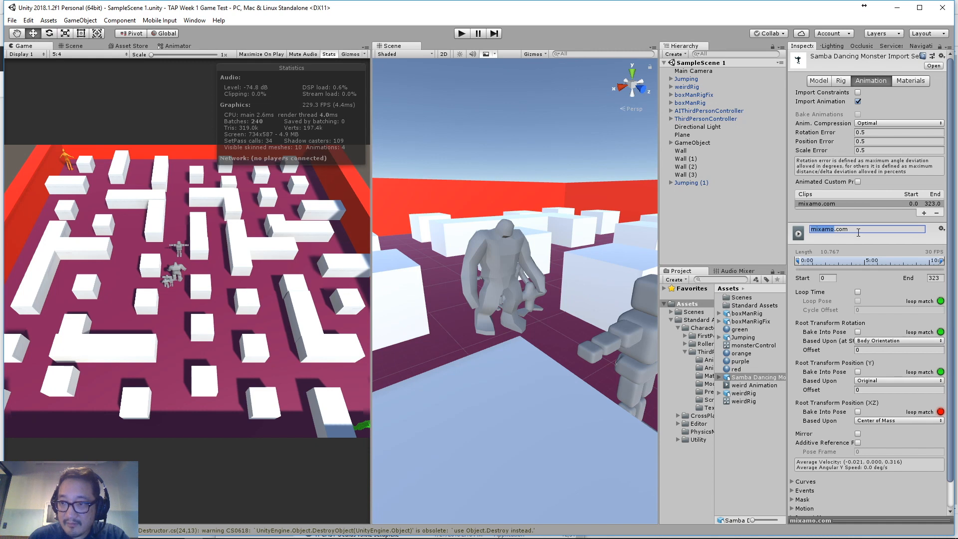
{"action": "left_click_drag", "start_coordinate": [850, 229], "coordinate": [812, 229]}
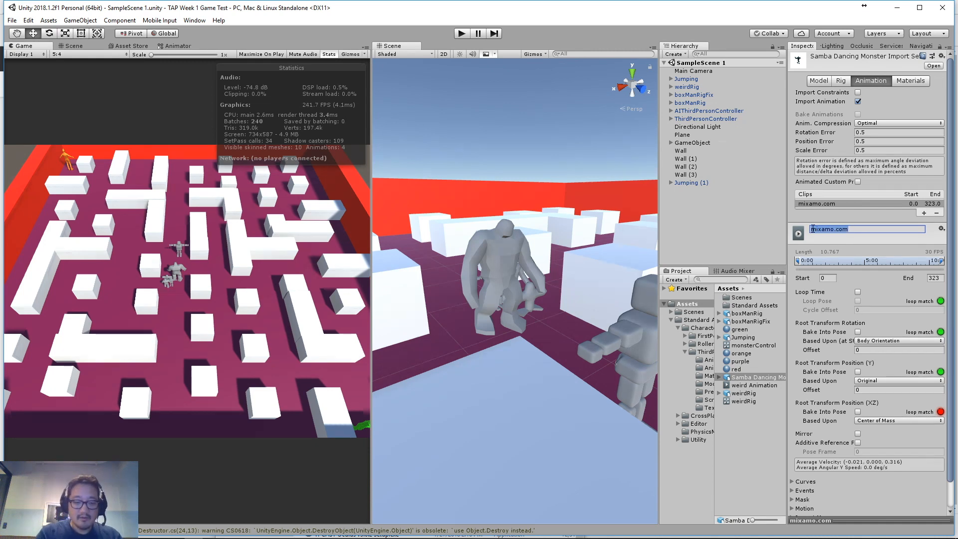
{"action": "type", "text": "samba"}
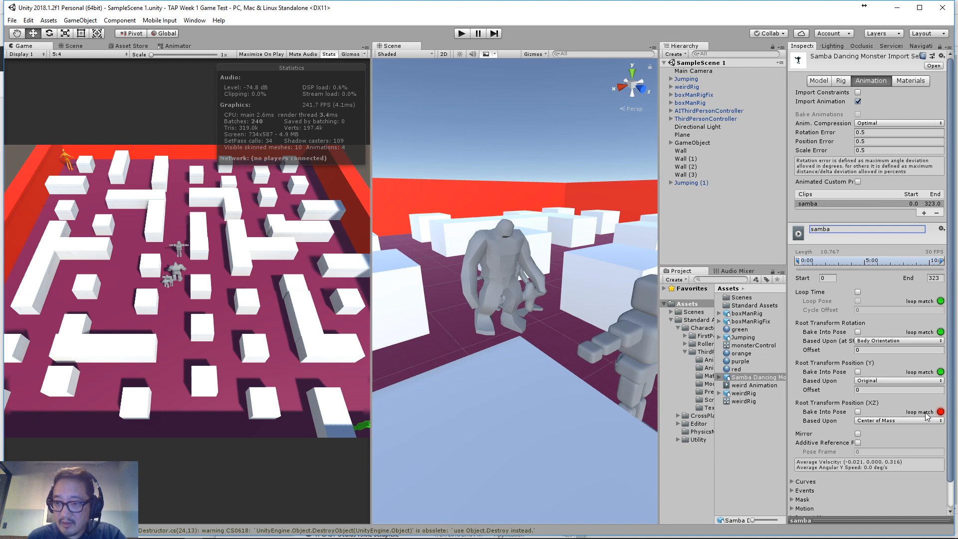
- Play the samba clip on the monster in an enlarged preview, widening the import settings area
{"action": "scroll", "coordinate": [926, 416], "scroll_direction": "down", "scroll_amount": 3}
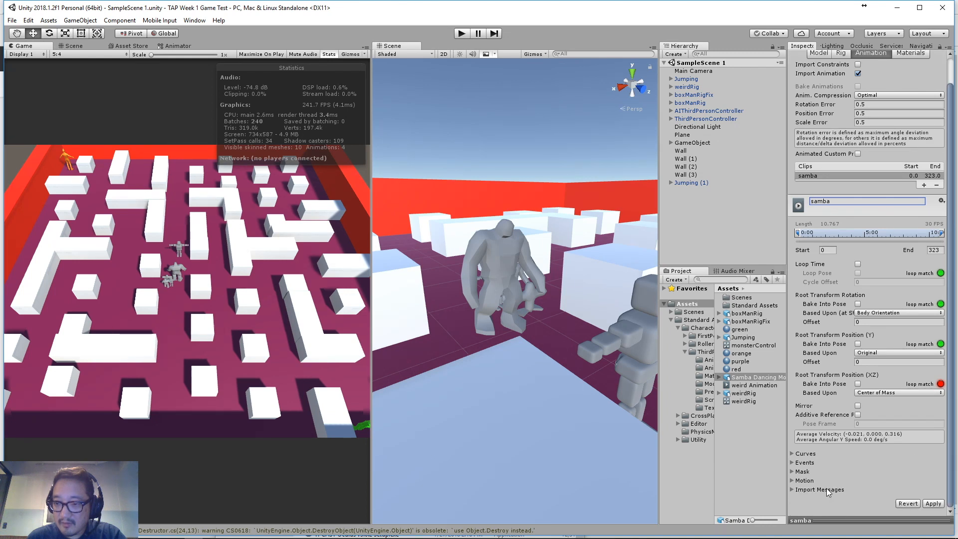
{"action": "left_click_drag", "start_coordinate": [823, 519], "coordinate": [823, 274]}
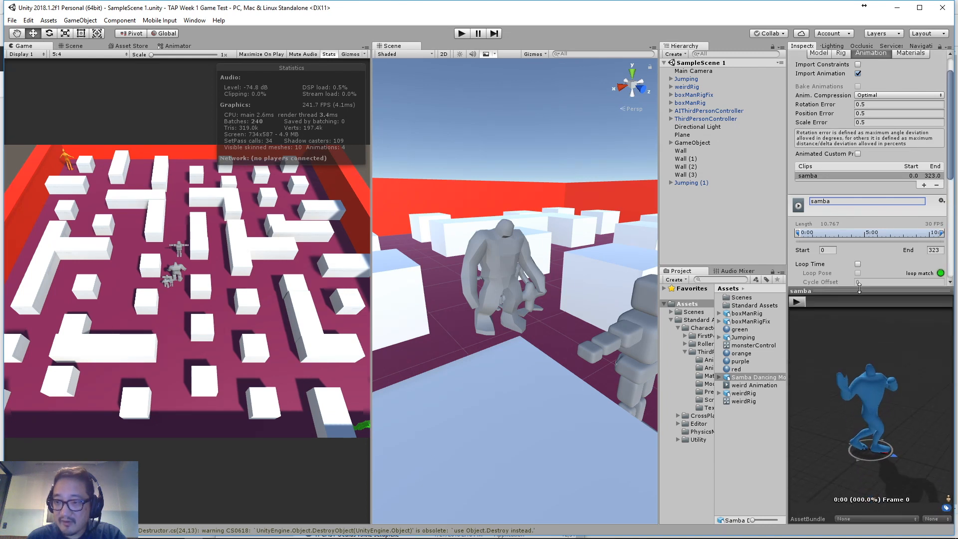
{"action": "left_click", "coordinate": [797, 285]}
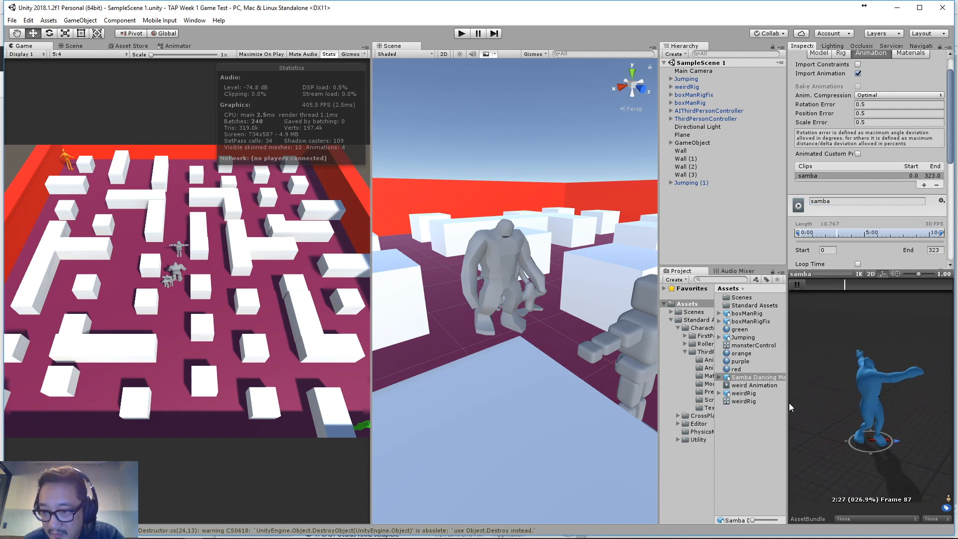
{"action": "left_click_drag", "start_coordinate": [787, 394], "coordinate": [696, 395]}
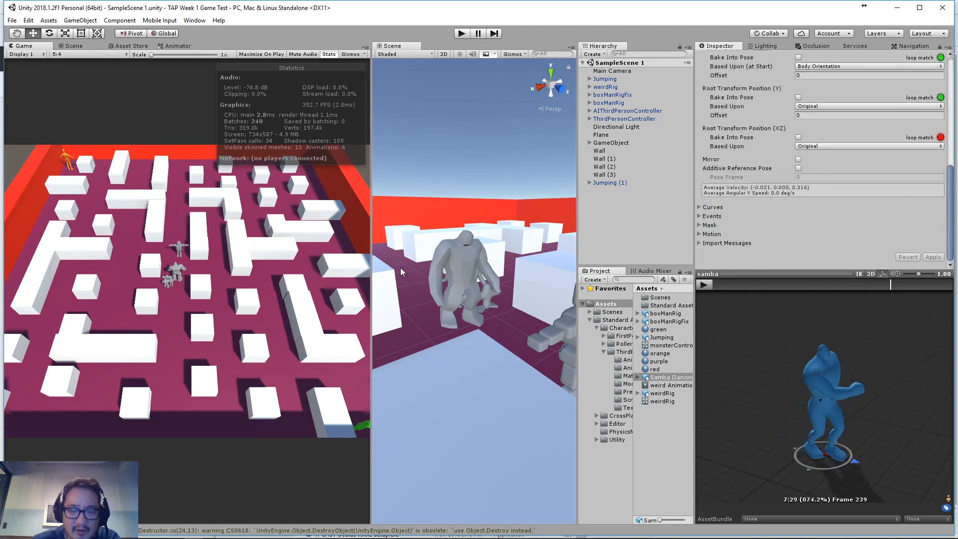
- Place Samba Dancing Monster in the scene beside the large grey monster and run the game briefly to test it
{"action": "left_click_drag", "start_coordinate": [372, 224], "coordinate": [243, 245]}
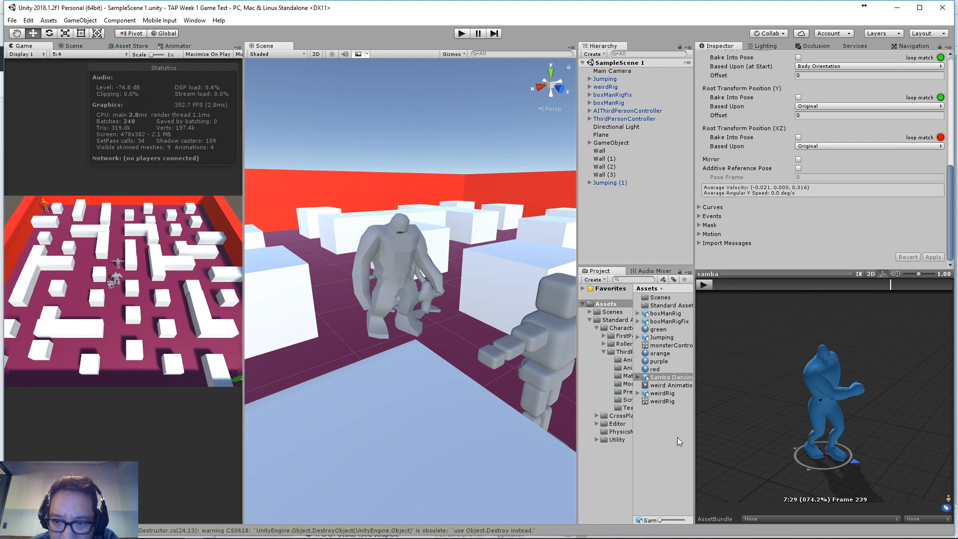
{"action": "left_click_drag", "start_coordinate": [669, 378], "coordinate": [326, 278]}
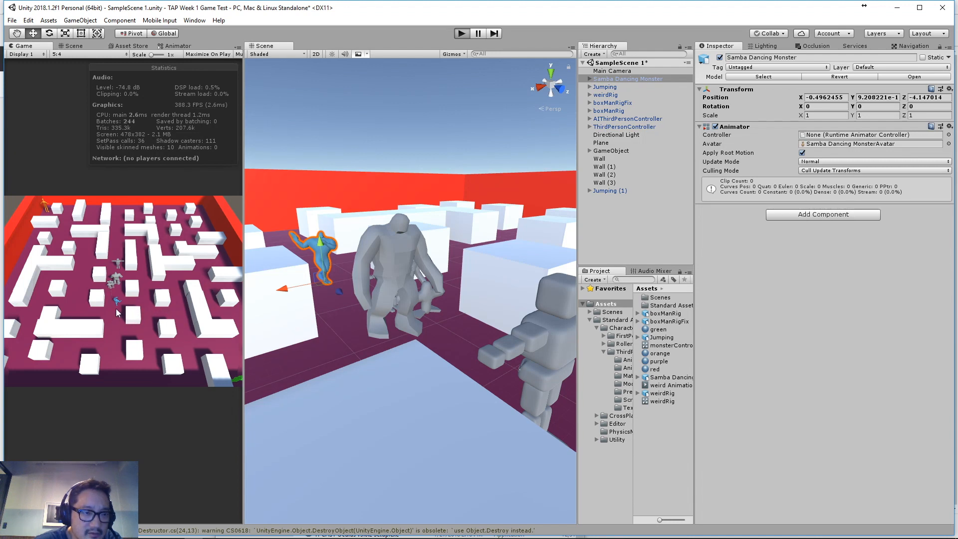
{"action": "key", "text": "ctrl+p"}
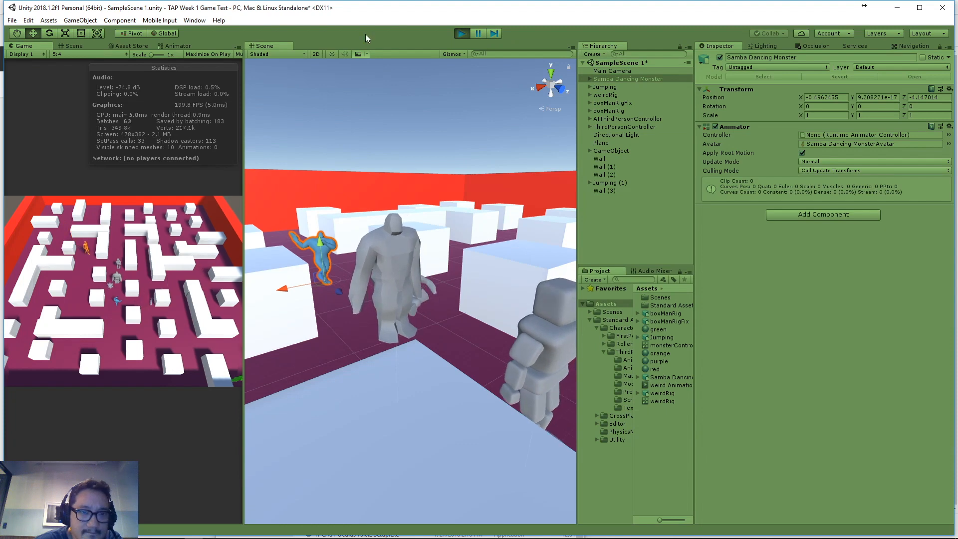
{"action": "left_click", "coordinate": [456, 33]}
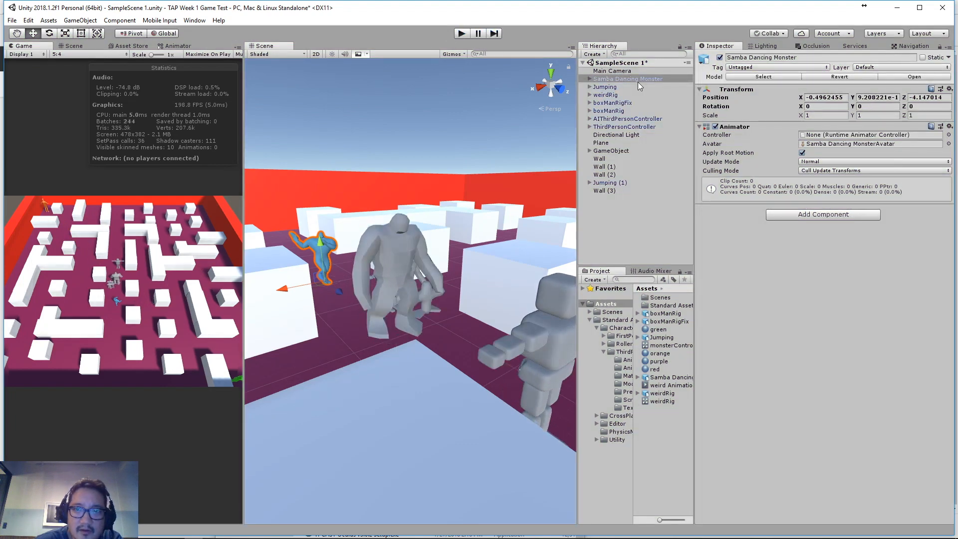
{"action": "left_click", "coordinate": [949, 135]}
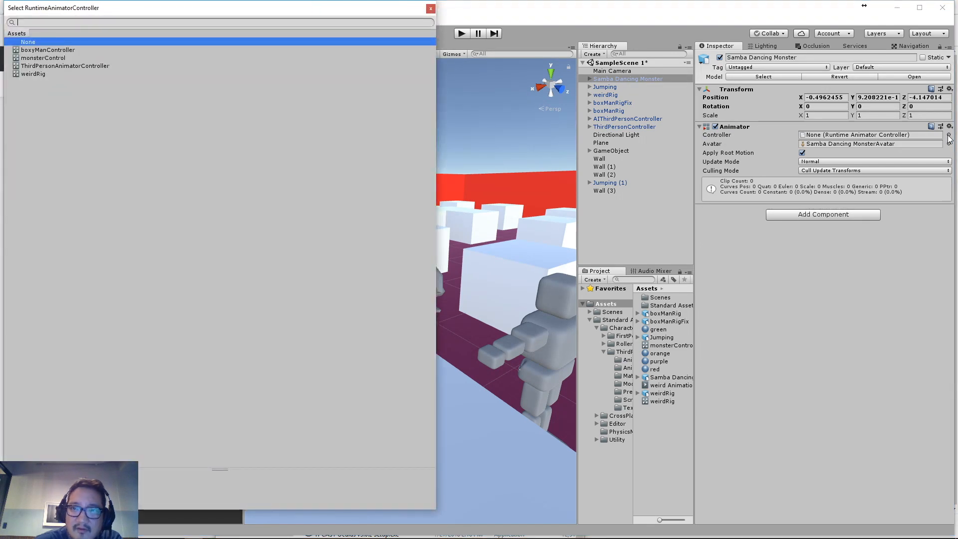
{"action": "key", "text": "Escape"}
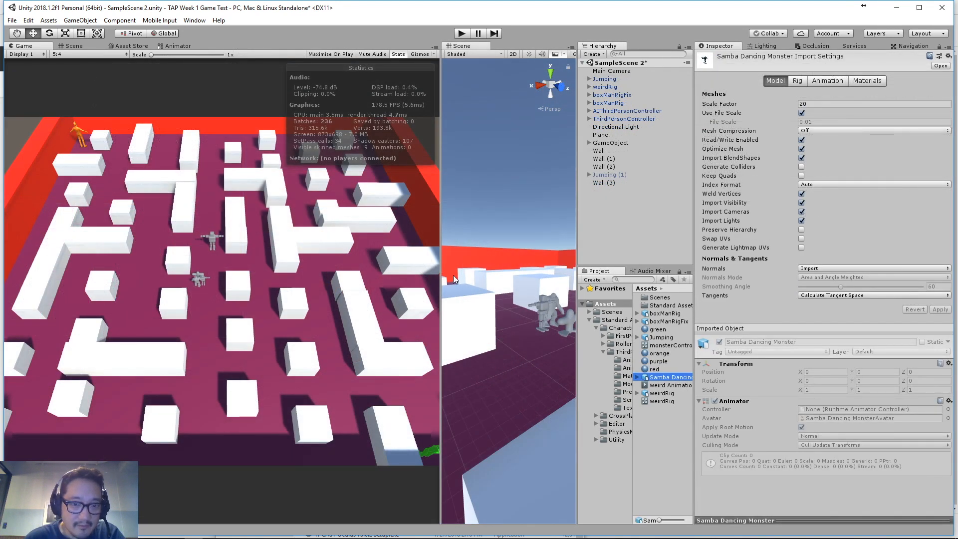
- Review the Samba Dancing Monster's rig, materials, animation and model import settings, with more room given to the scene view
{"action": "left_click_drag", "start_coordinate": [441, 277], "coordinate": [324, 271]}
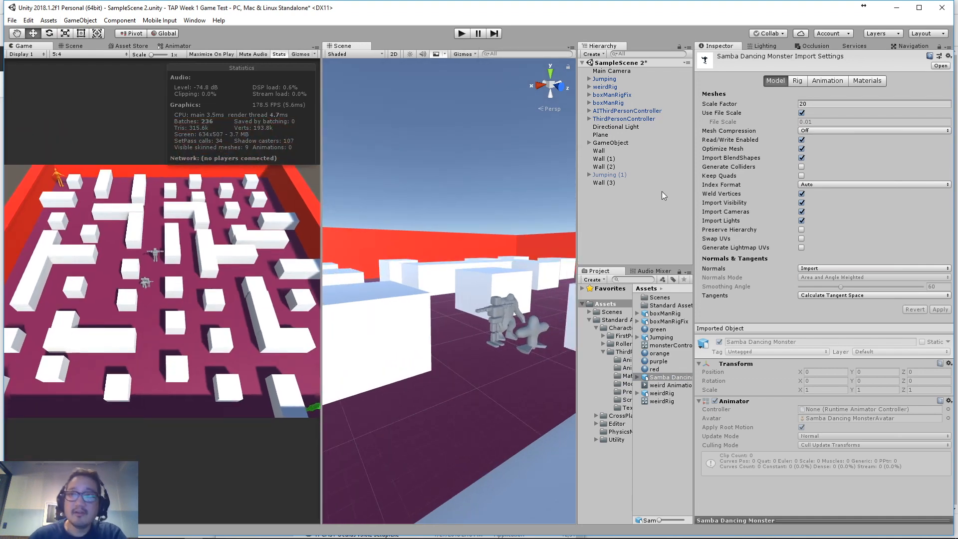
{"action": "left_click", "coordinate": [799, 81]}
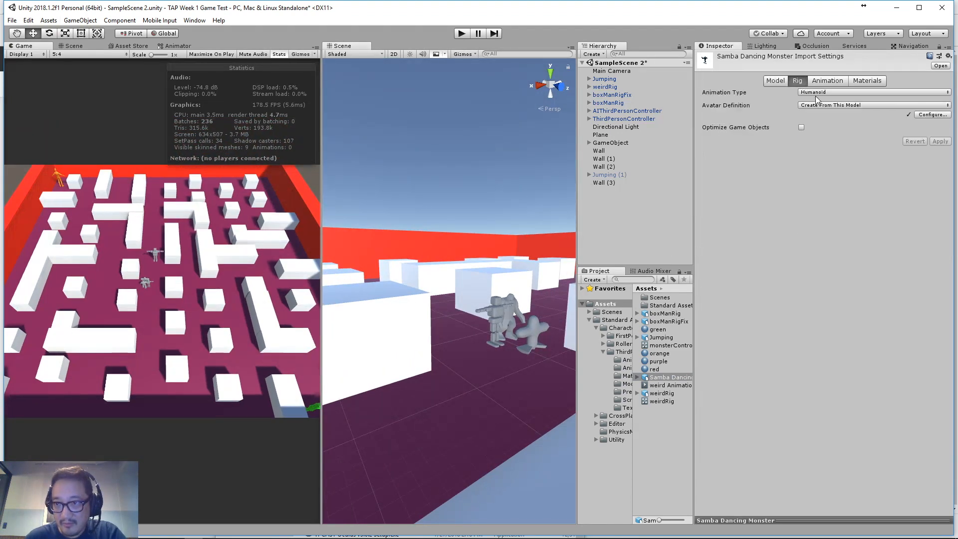
{"action": "left_click", "coordinate": [813, 81]}
{"action": "left_click", "coordinate": [864, 81]}
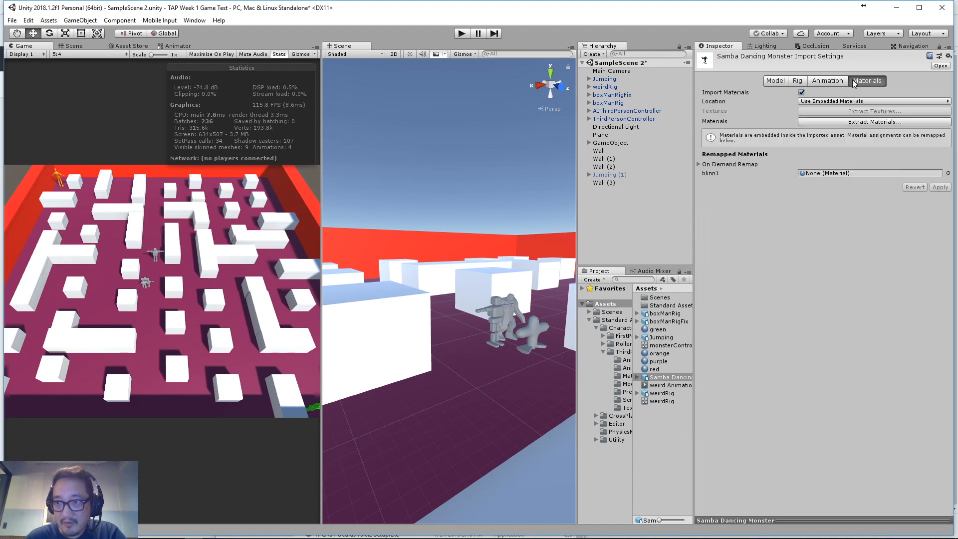
{"action": "left_click", "coordinate": [825, 81]}
{"action": "left_click", "coordinate": [736, 223]}
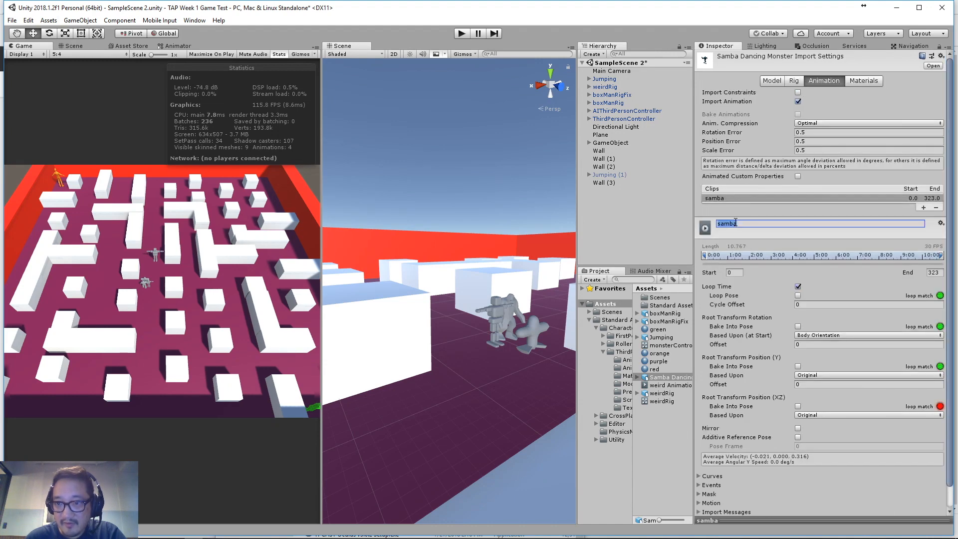
{"action": "left_click", "coordinate": [869, 84]}
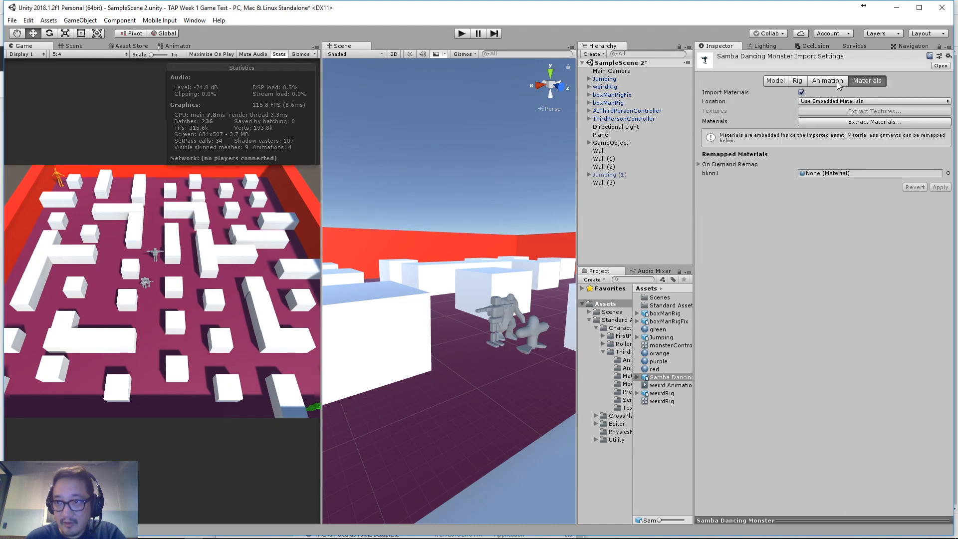
{"action": "left_click", "coordinate": [799, 80]}
{"action": "left_click", "coordinate": [775, 82]}
{"action": "left_click", "coordinate": [819, 105]}
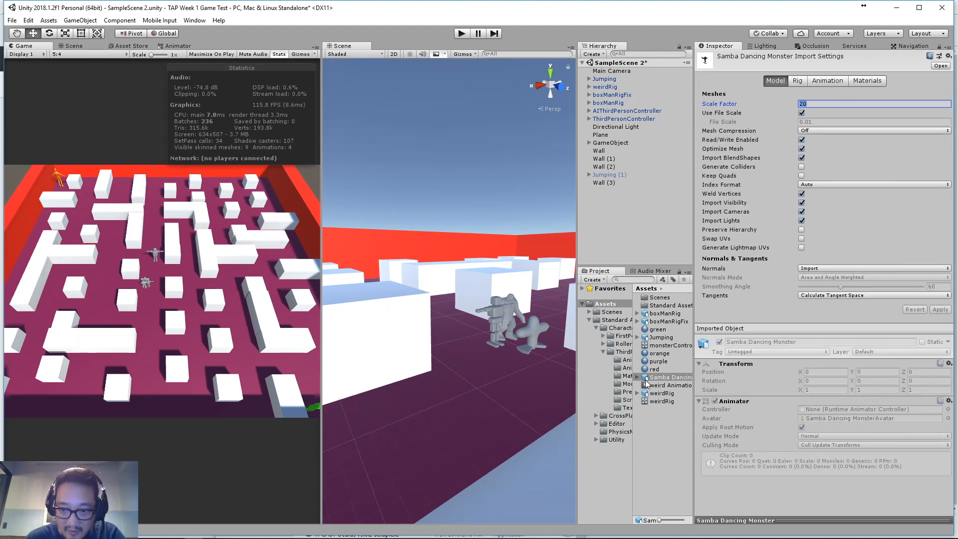
- Place Samba Dancing Monster in the scene near the small grey figures and move ThirdPersonController directly below it in the hierarchy
{"action": "left_click_drag", "start_coordinate": [649, 380], "coordinate": [483, 369]}
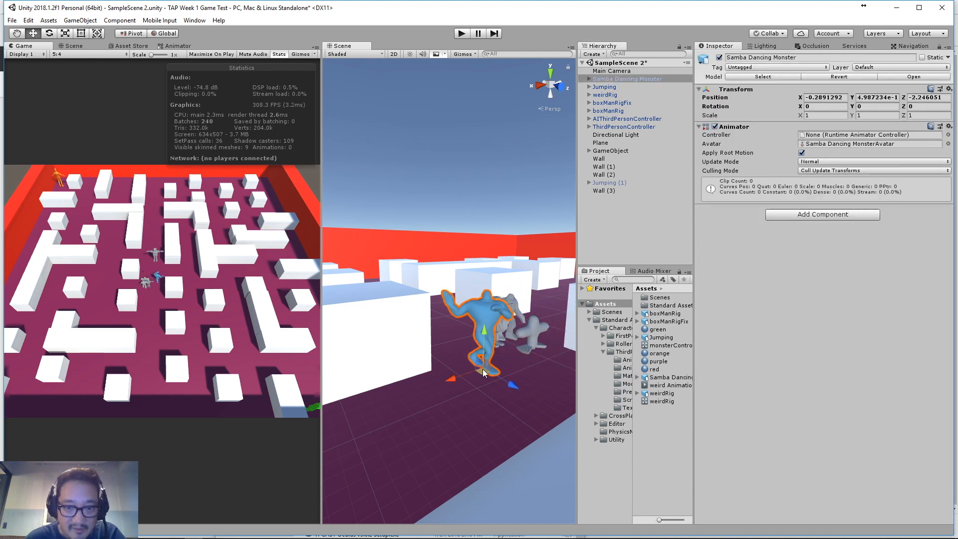
{"action": "left_click", "coordinate": [605, 79]}
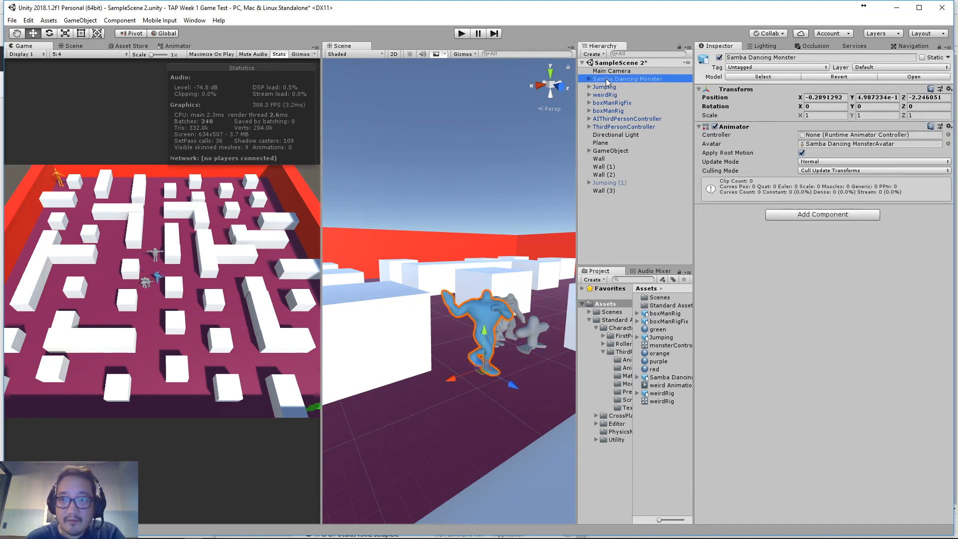
{"action": "left_click_drag", "start_coordinate": [623, 127], "coordinate": [616, 83]}
{"action": "left_click", "coordinate": [616, 80]}
{"action": "left_click", "coordinate": [616, 86]}
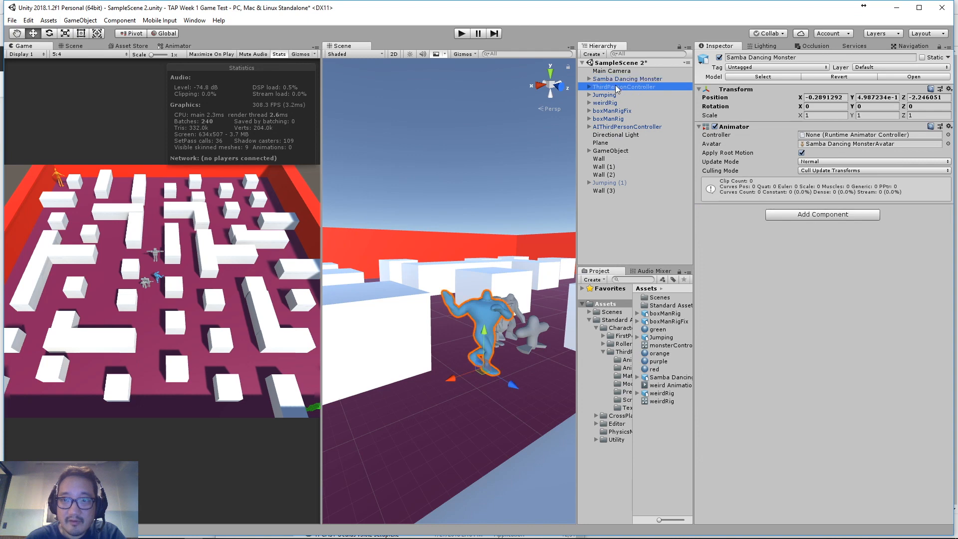
- Add the Third Person User Control component to Samba Dancing Monster
{"action": "left_click", "coordinate": [615, 78]}
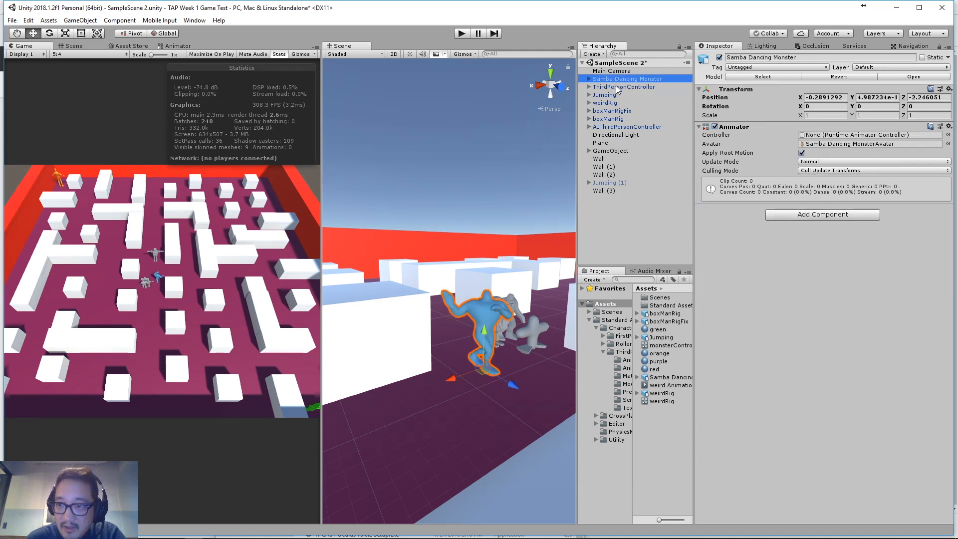
{"action": "left_click", "coordinate": [618, 87]}
{"action": "key", "text": "Up"}
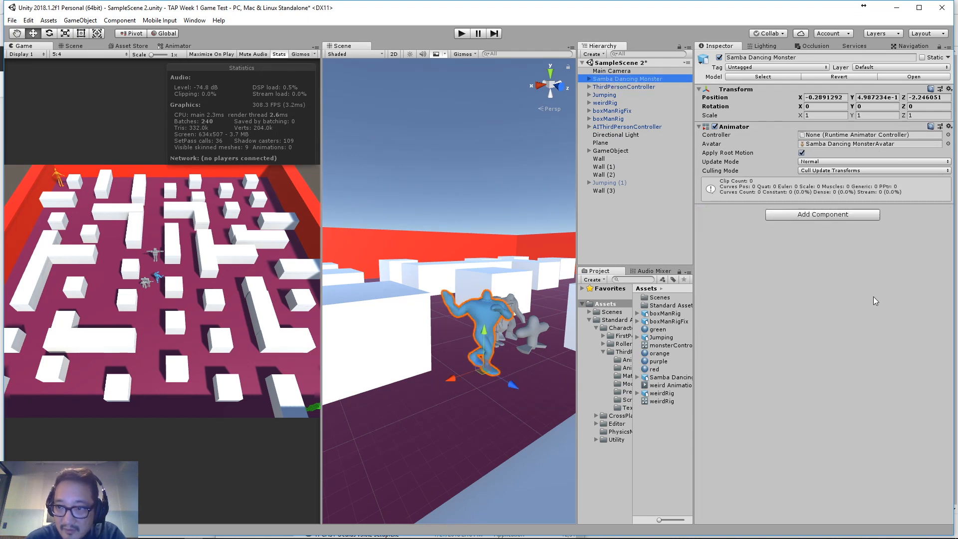
{"action": "left_click", "coordinate": [840, 219]}
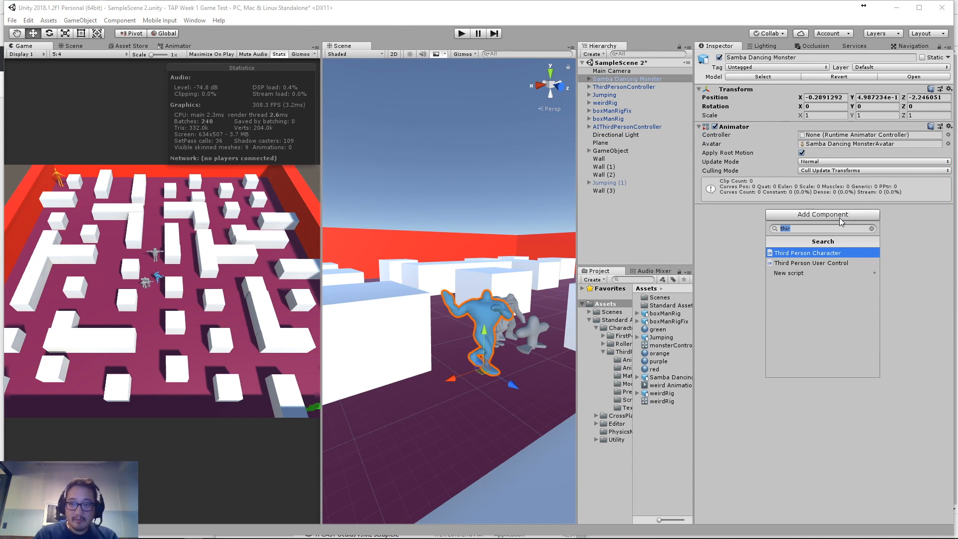
{"action": "key", "text": "Right"}
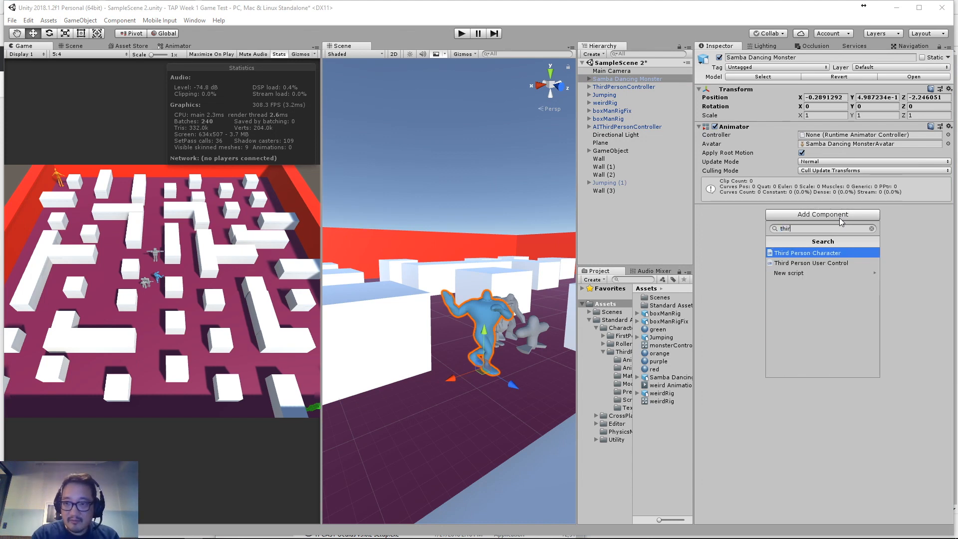
{"action": "type", "text": "d"}
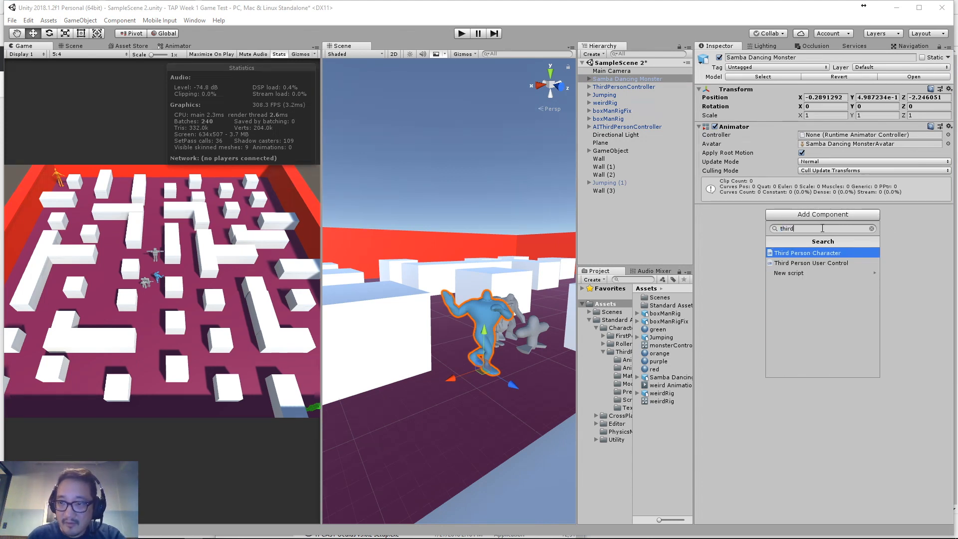
{"action": "left_click", "coordinate": [787, 263]}
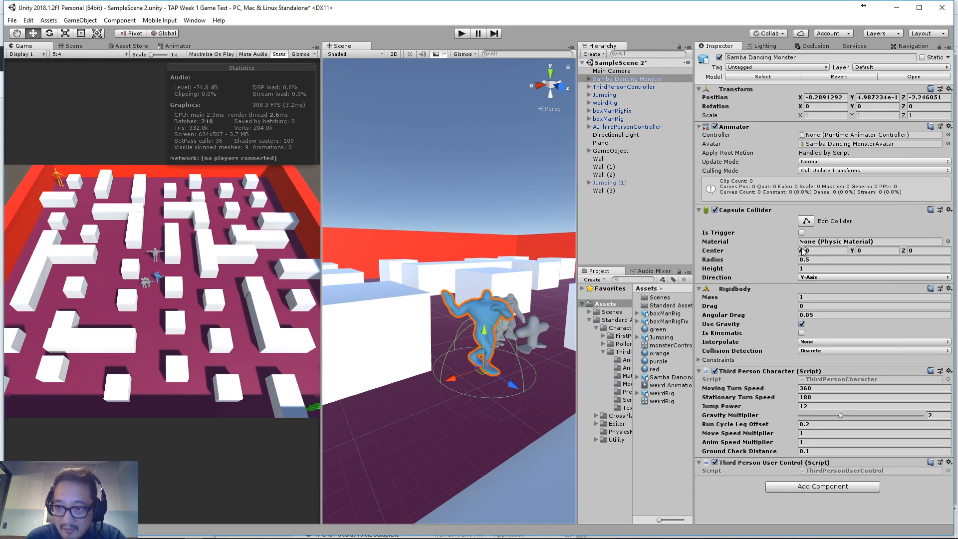
- Fit the monster's Capsule Collider to its body with centre Y 0.4, radius 0.17 and height 0.8
{"action": "left_click_drag", "start_coordinate": [853, 250], "coordinate": [867, 254]}
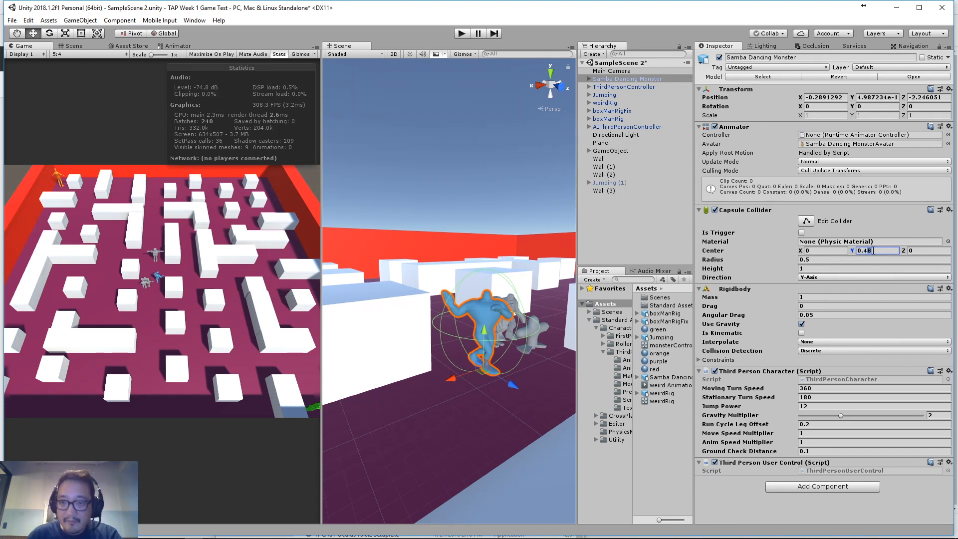
{"action": "key", "text": "BackSpace"}
{"action": "left_click", "coordinate": [873, 259]}
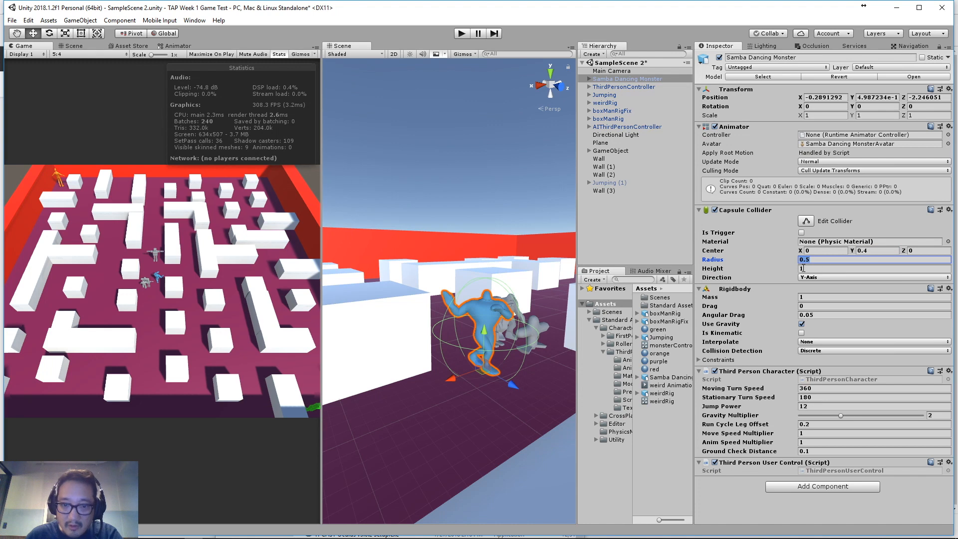
{"action": "type", "text": "0.18"}
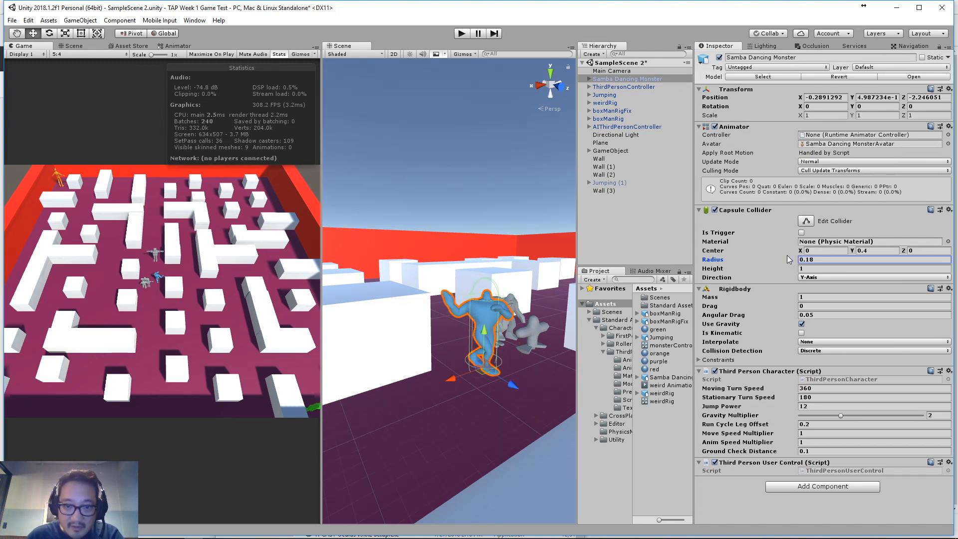
{"action": "left_click_drag", "start_coordinate": [787, 255], "coordinate": [787, 258]}
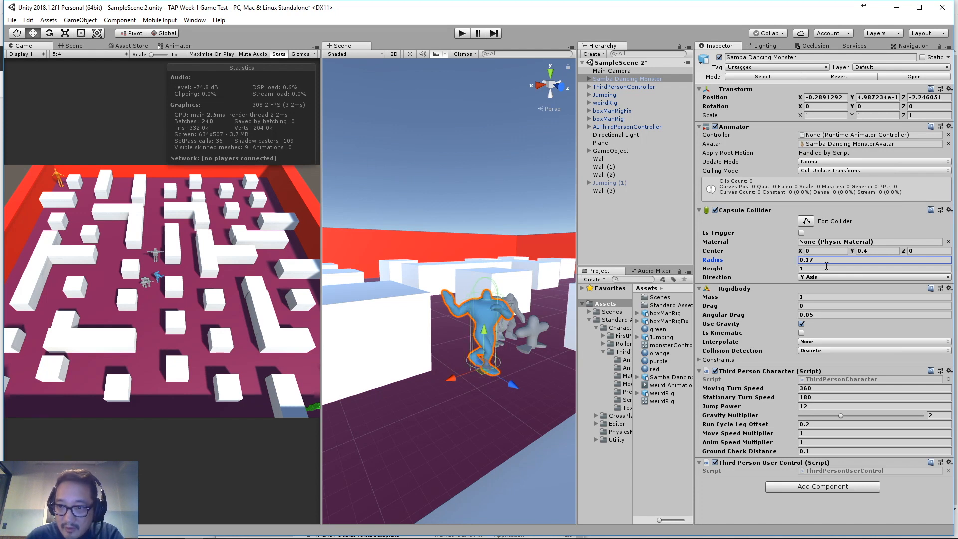
{"action": "left_click", "coordinate": [824, 269]}
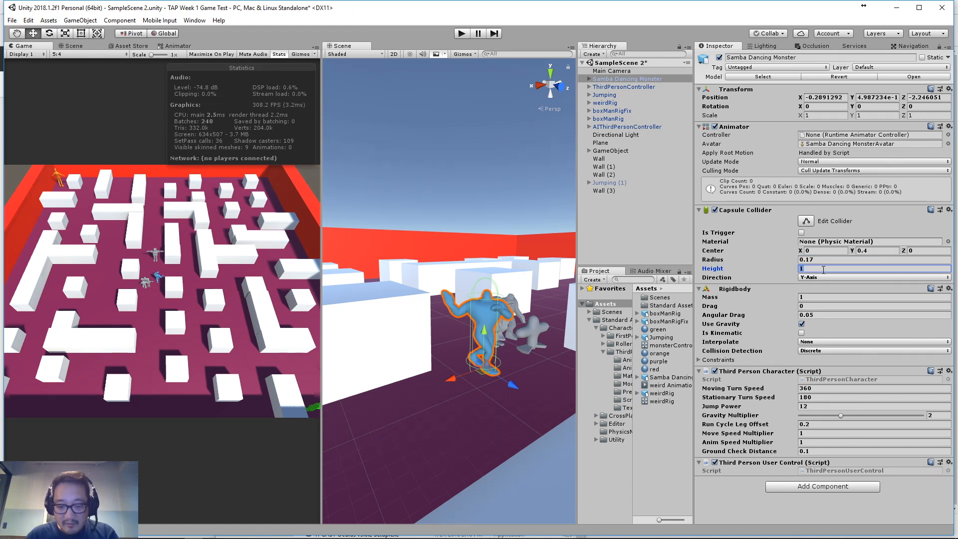
{"action": "type", "text": "0.8"}
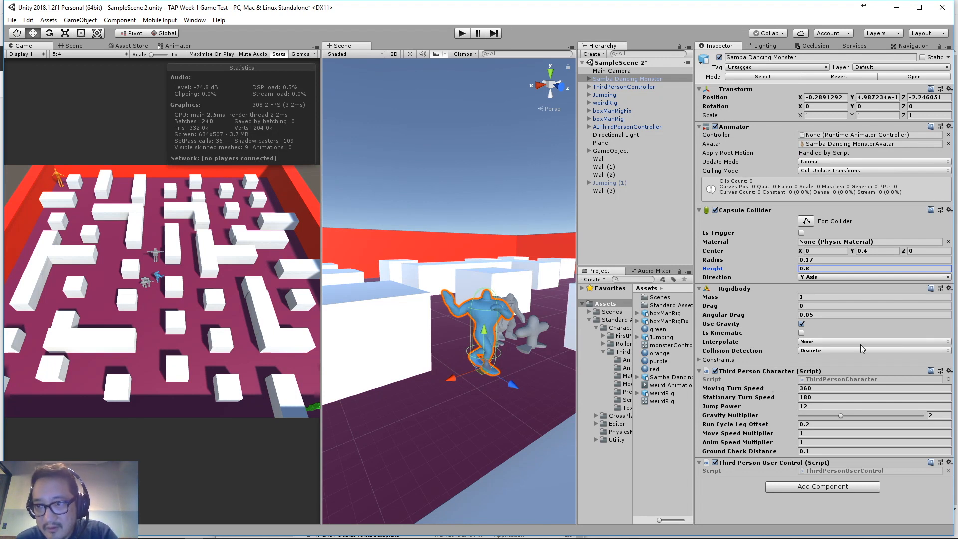
- Assign ThirdPersonAnimatorController as the controller of the monster's Animator
{"action": "left_click", "coordinate": [948, 135]}
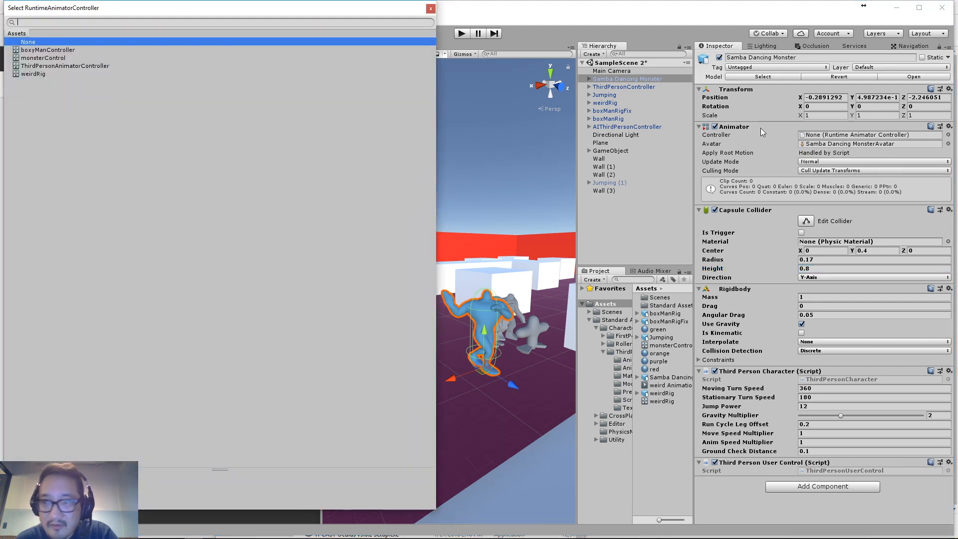
{"action": "left_click", "coordinate": [99, 66]}
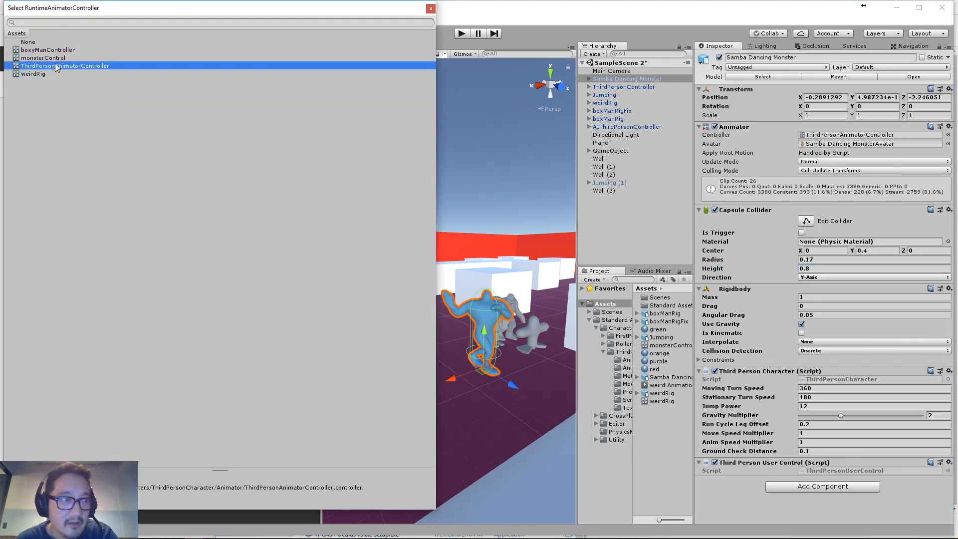
{"action": "left_click", "coordinate": [430, 10]}
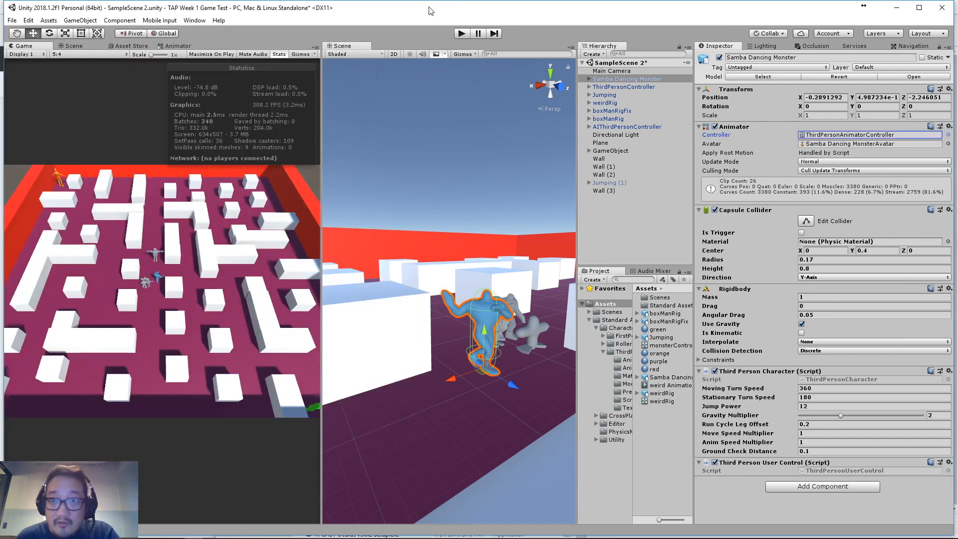
- Run the game, test walking back and forth and jumping with the monster, and stop it
{"action": "left_click", "coordinate": [461, 34]}
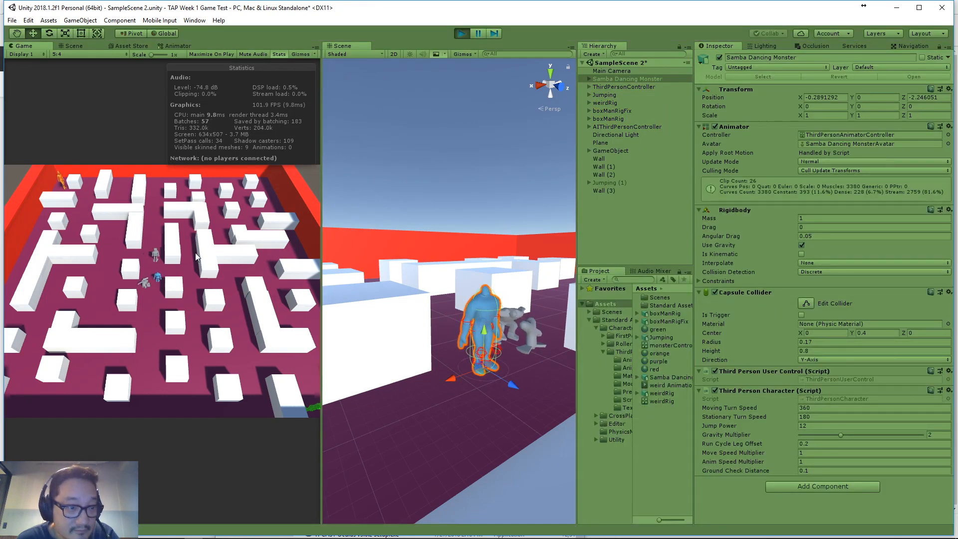
{"action": "key", "text": "s"}
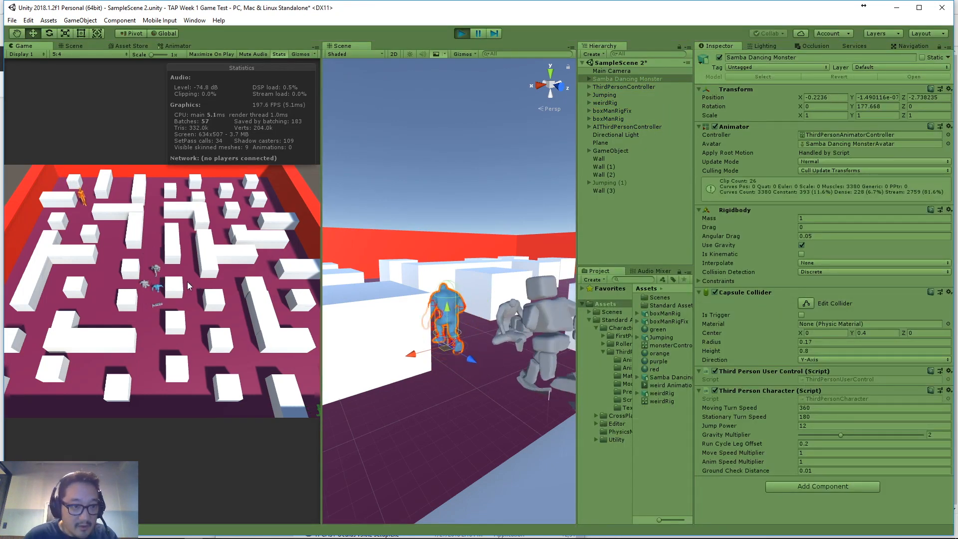
{"action": "key", "text": "space"}
{"action": "key", "text": "w"}
{"action": "key", "text": "space"}
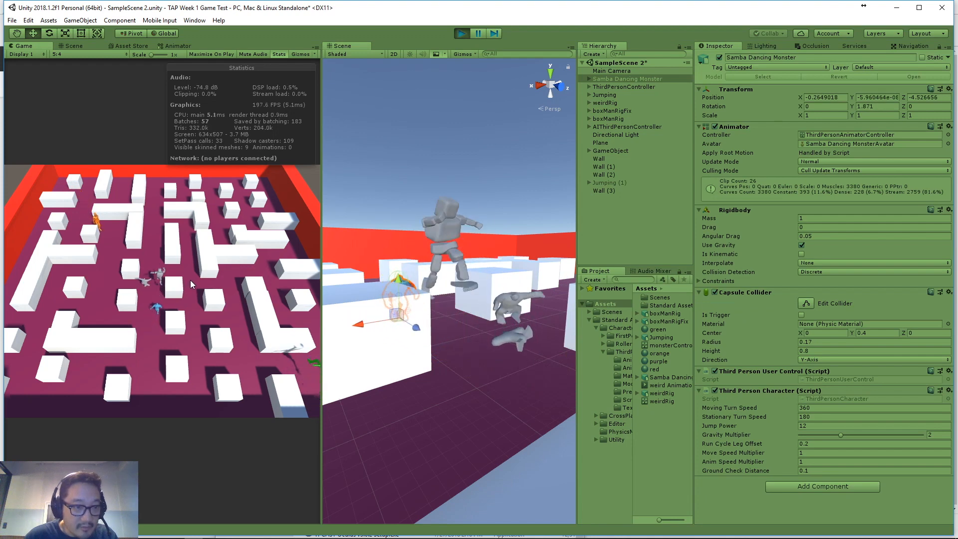
{"action": "key", "text": "s"}
{"action": "key", "text": "space"}
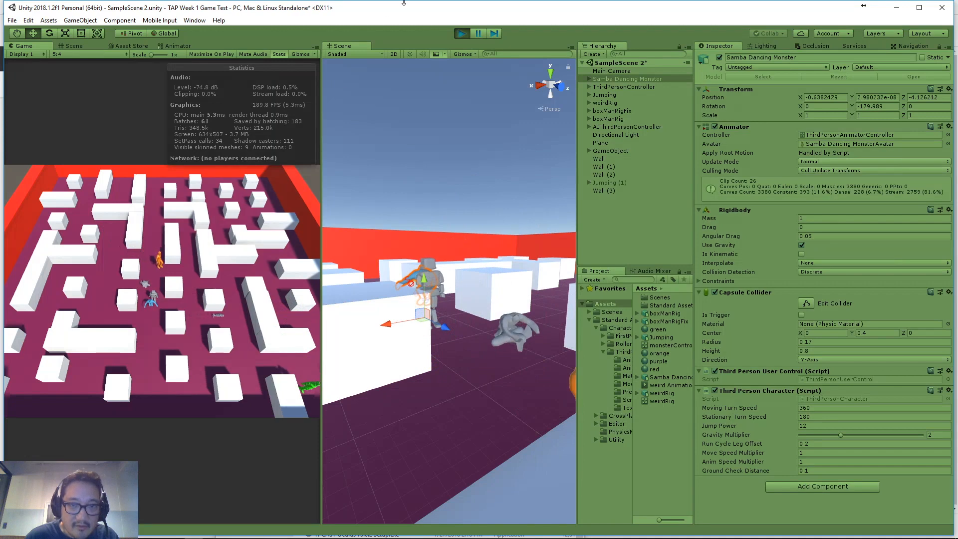
{"action": "left_click", "coordinate": [461, 35]}
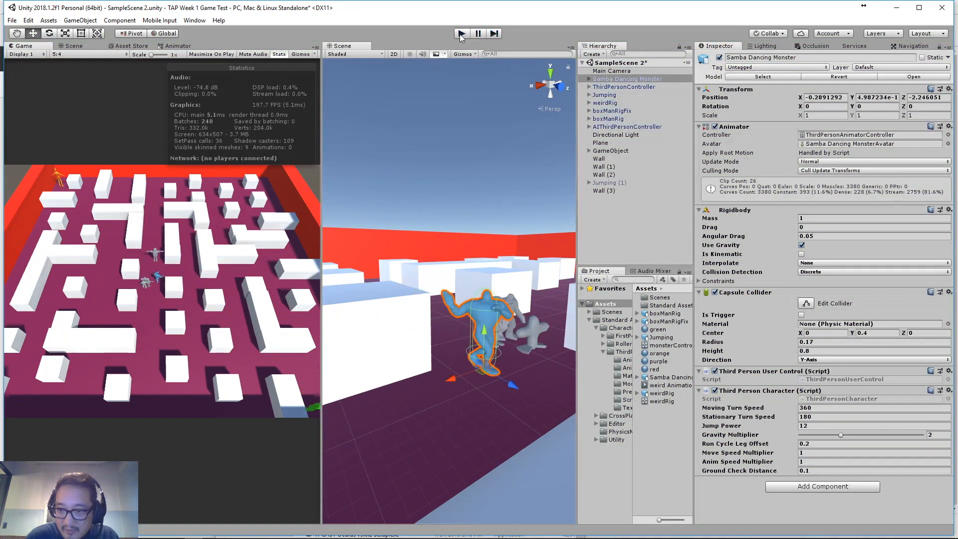
- Set the Ground Check Distance of the monster's Third Person Character script to 0.2
{"action": "scroll", "coordinate": [493, 358], "scroll_direction": "up", "scroll_amount": 5}
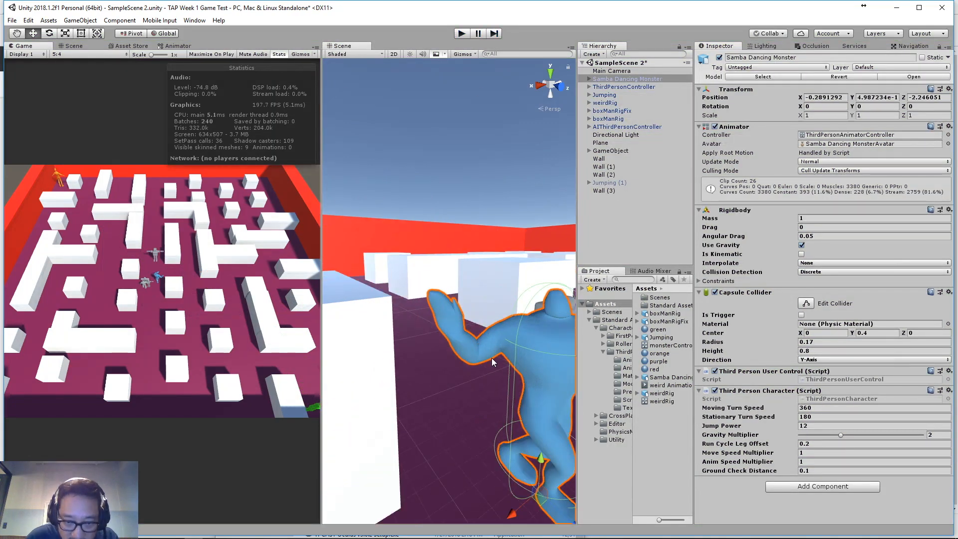
{"action": "scroll", "coordinate": [492, 358], "scroll_direction": "down", "scroll_amount": 2}
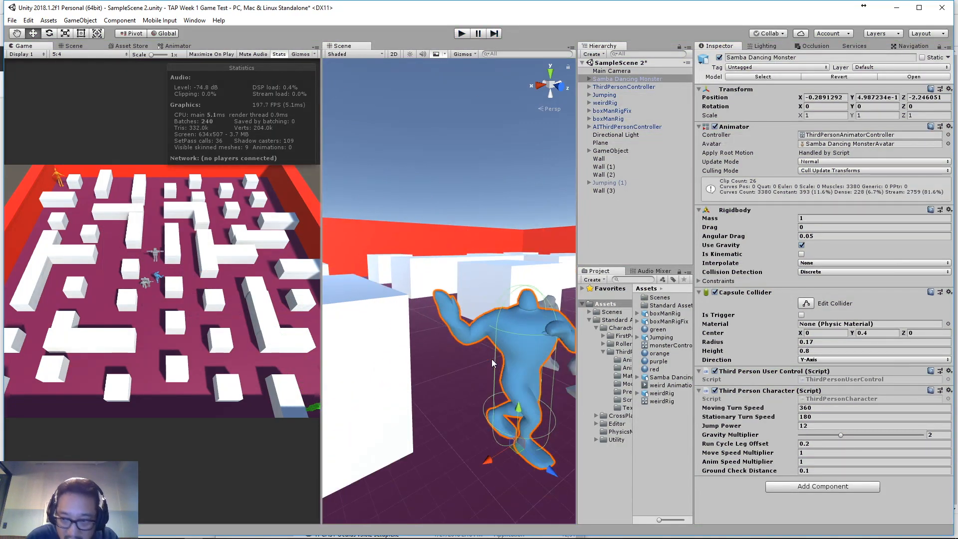
{"action": "left_click", "coordinate": [824, 472]}
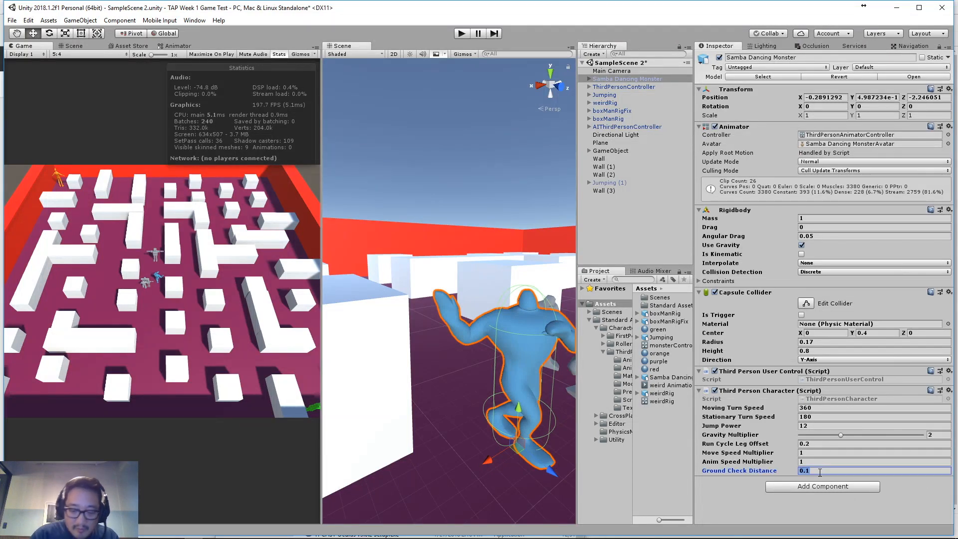
{"action": "type", "text": "0.2"}
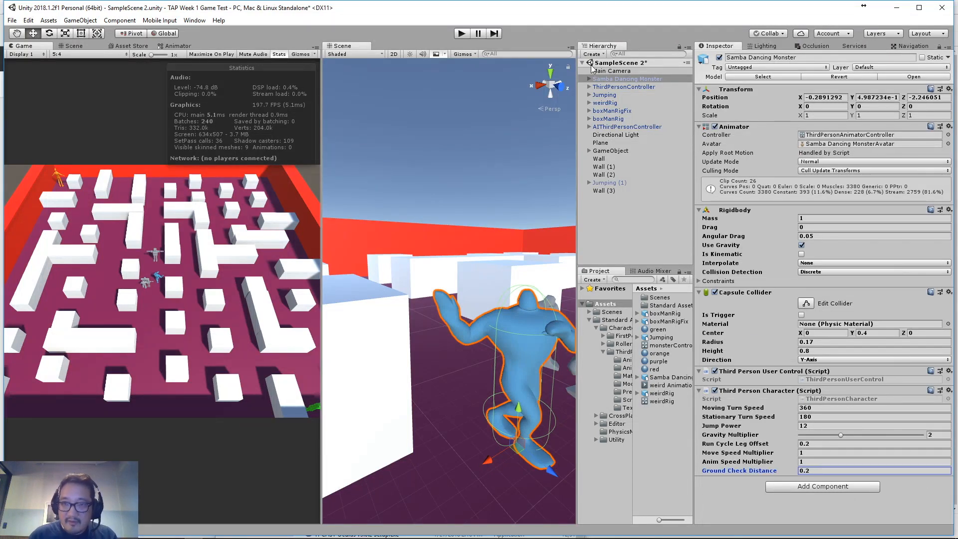
- Run the game again to check the monster's movement with the new ground check distance, and stop it
{"action": "left_click", "coordinate": [479, 34]}
{"action": "left_click", "coordinate": [479, 33]}
{"action": "left_click", "coordinate": [462, 32]}
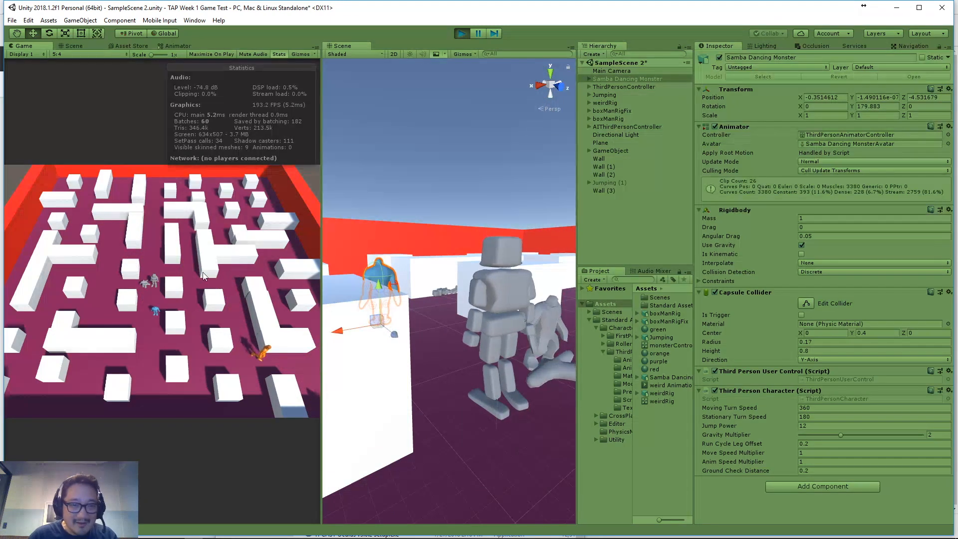
{"action": "left_click", "coordinate": [462, 33]}
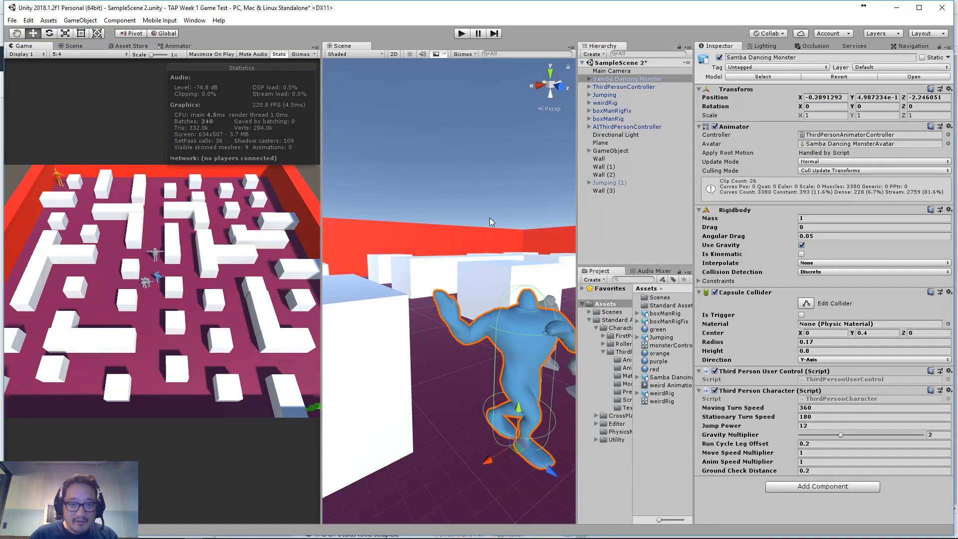
- Scale the monster uniformly to about 1.54 and run the game to test its walking and jumping
{"action": "key", "text": "r"}
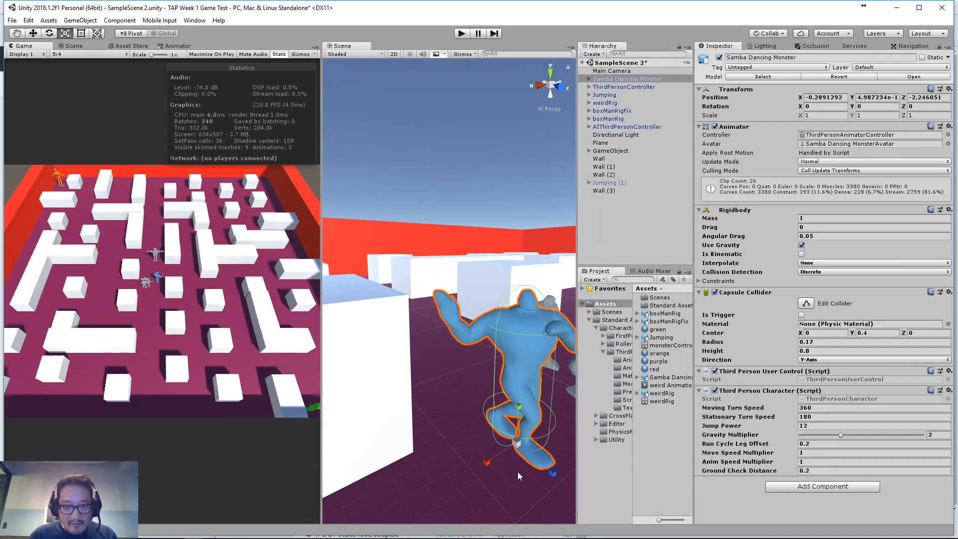
{"action": "left_click_drag", "start_coordinate": [517, 438], "coordinate": [499, 182]}
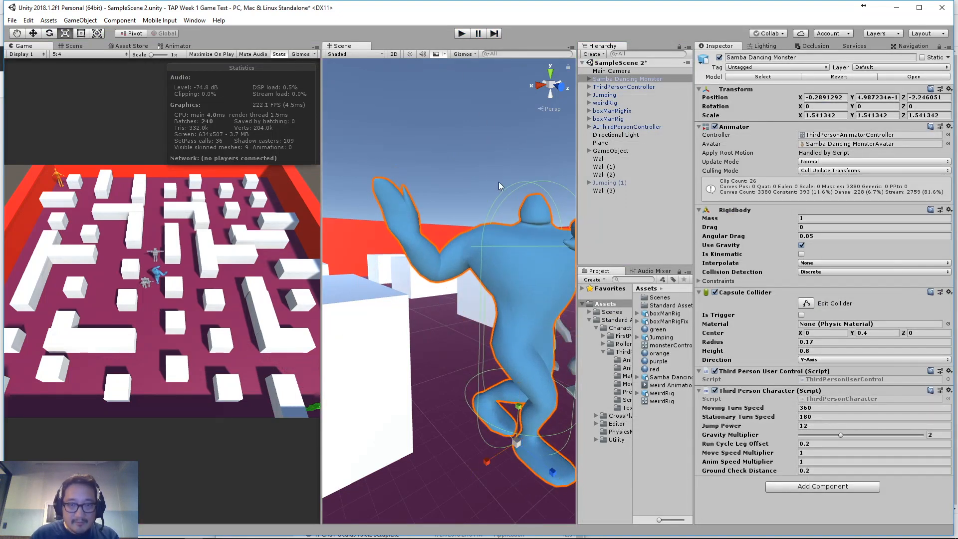
{"action": "left_click", "coordinate": [463, 37]}
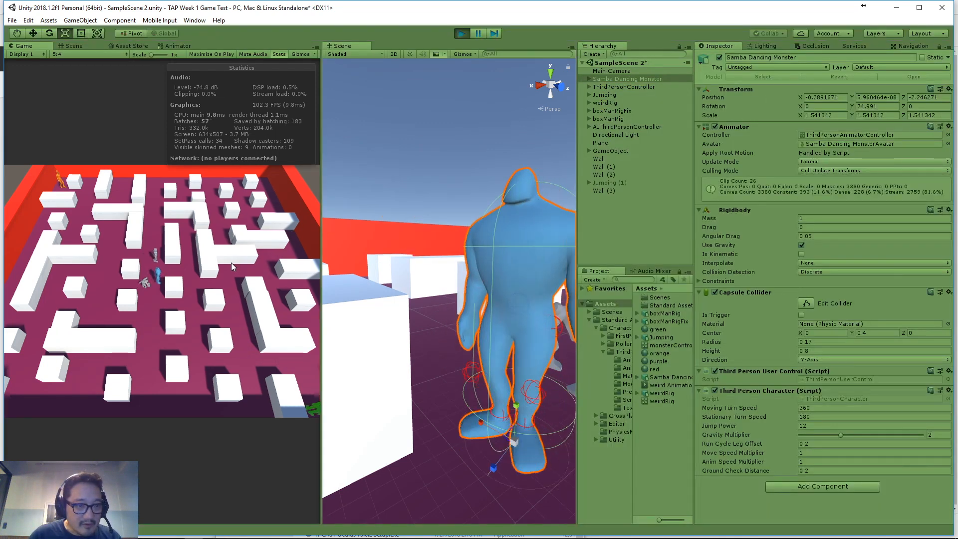
{"action": "key", "text": "s"}
{"action": "key", "text": "w"}
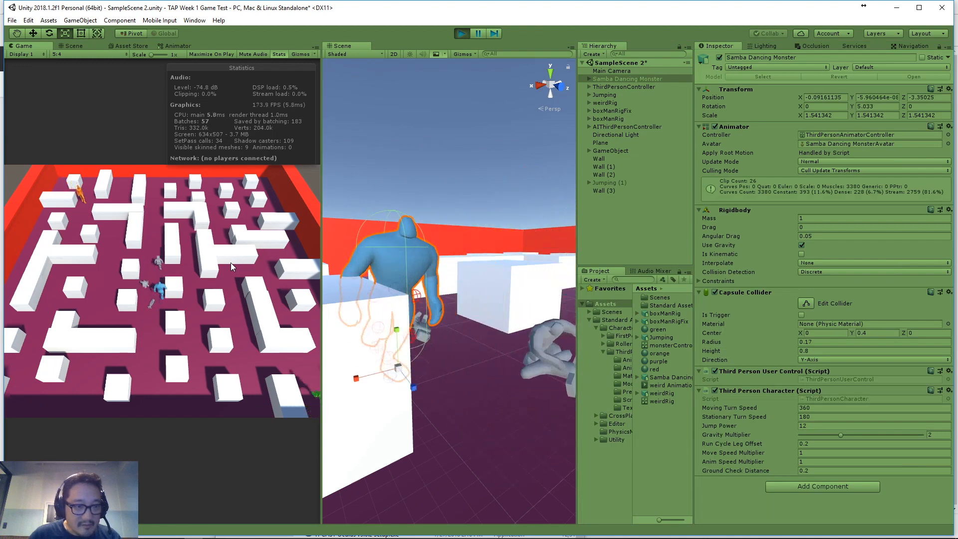
{"action": "key", "text": "space"}
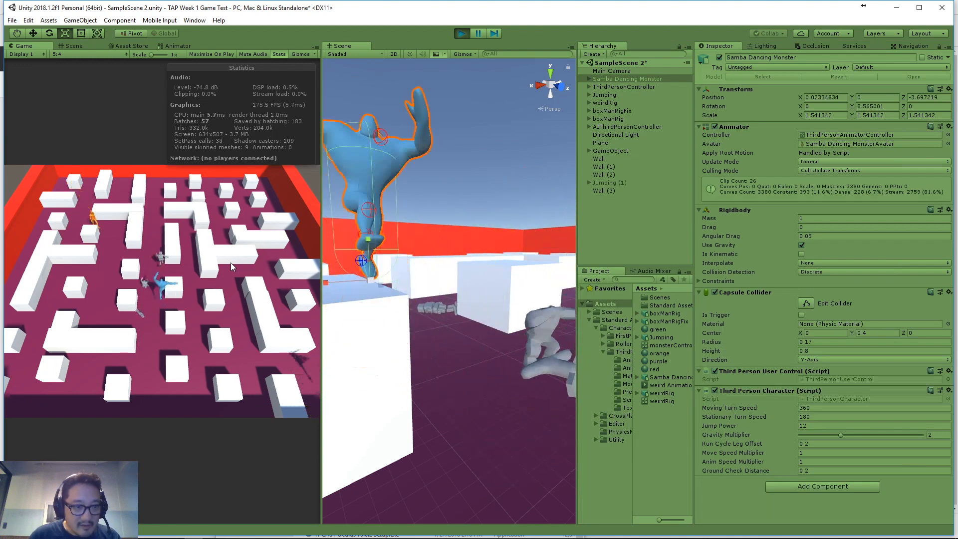
{"action": "key", "text": "space"}
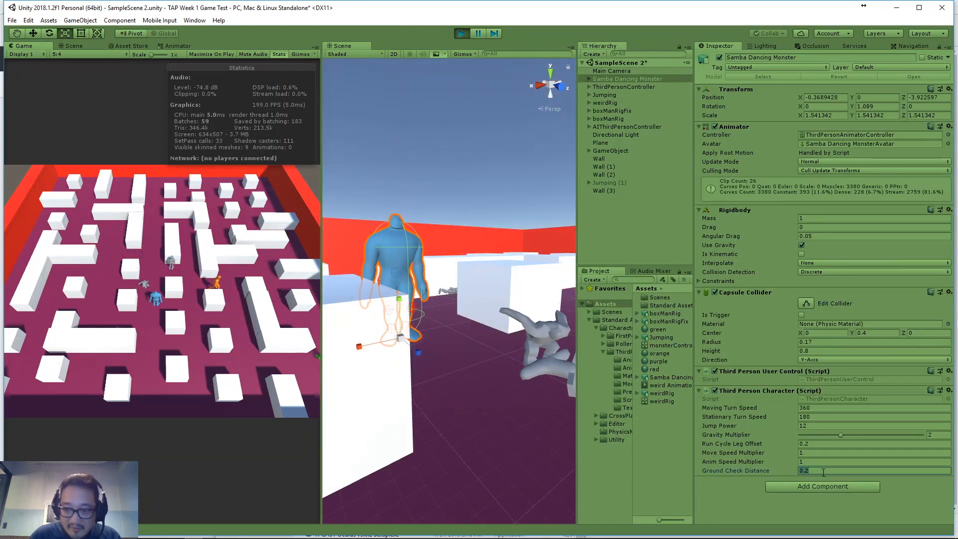
- Try a Ground Check Distance of 0.1 while the game runs, stop the game and reselect Samba Dancing Monster
{"action": "left_click", "coordinate": [824, 471]}
{"action": "type", "text": "0.1"}
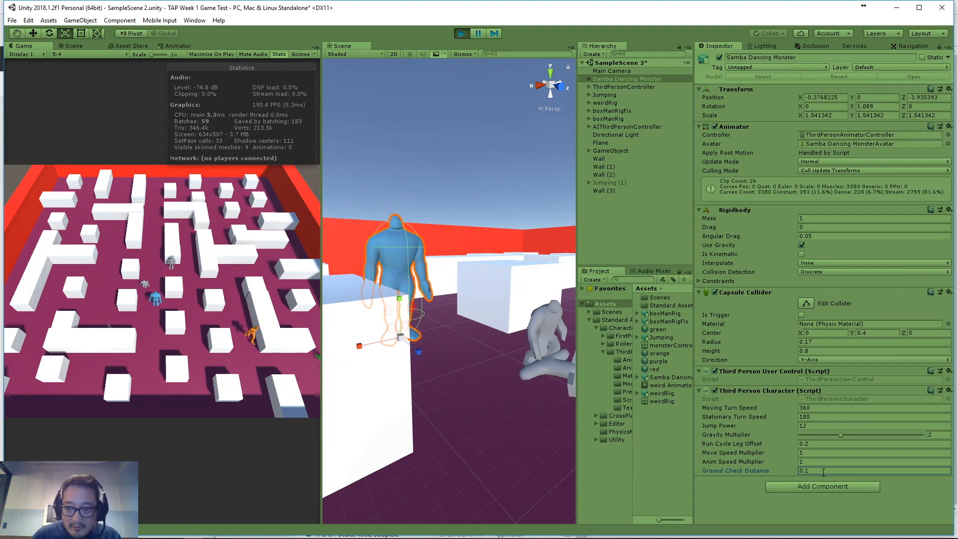
{"action": "left_click", "coordinate": [447, 313]}
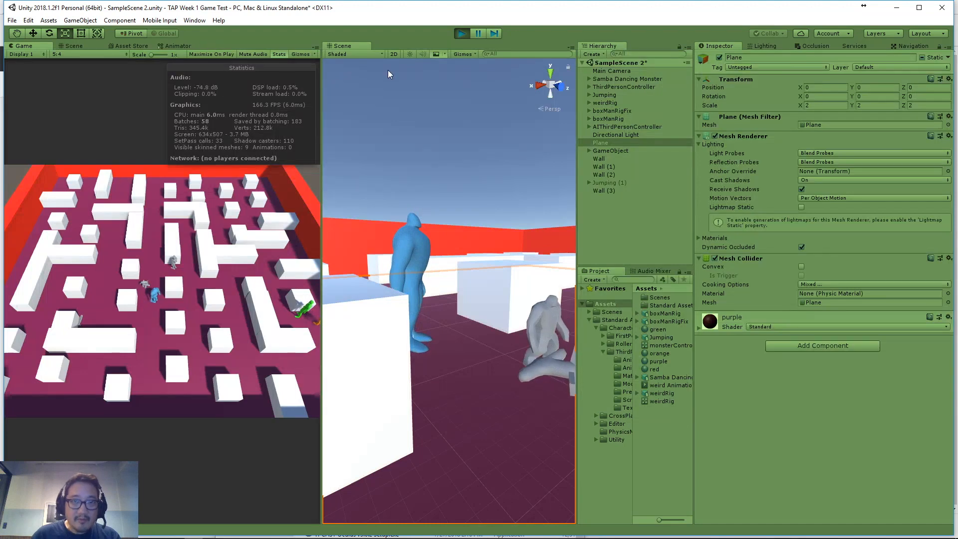
{"action": "left_click", "coordinate": [463, 35]}
{"action": "left_click", "coordinate": [617, 79]}
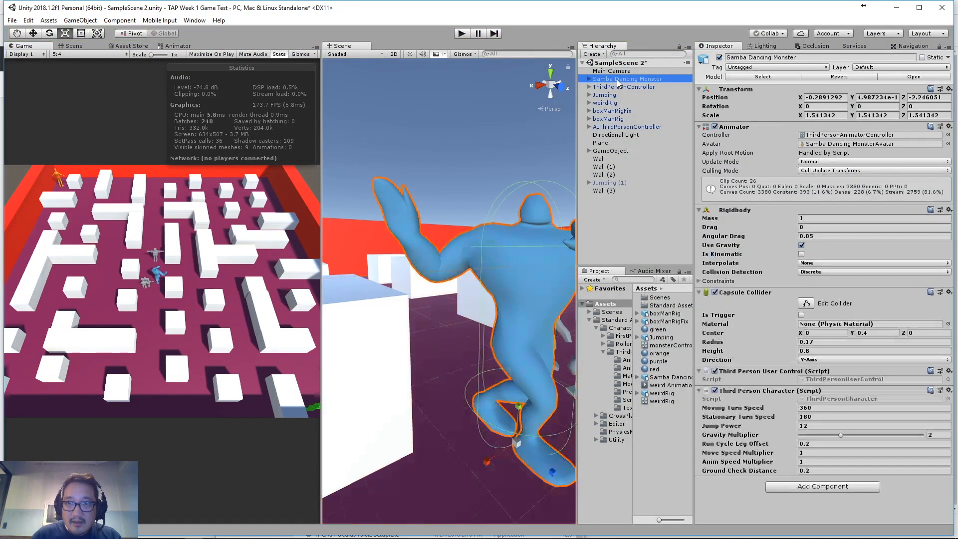
- Try a Ground Check Distance of 0.1 in the Samba Dancing Monster's Third Person Character script
{"action": "left_click", "coordinate": [817, 471]}
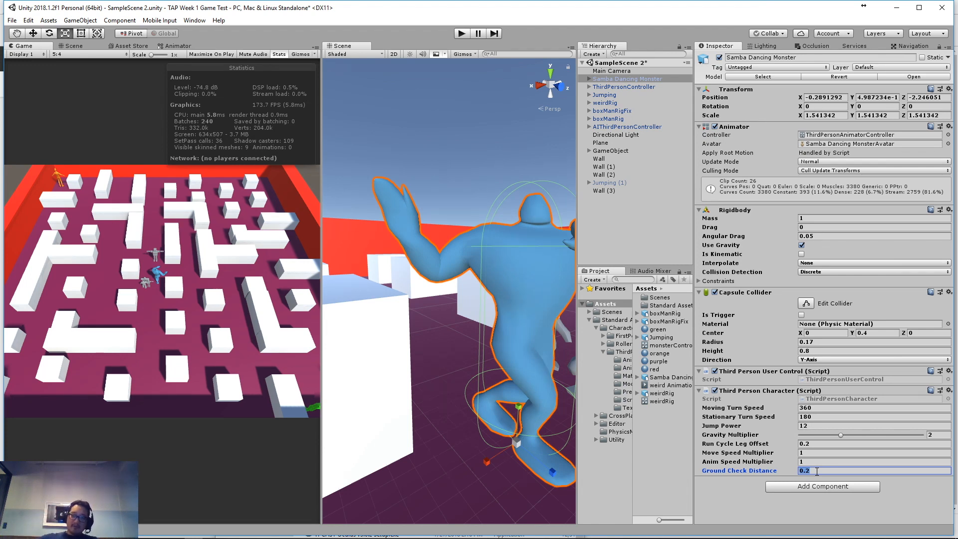
{"action": "left_click", "coordinate": [818, 471]}
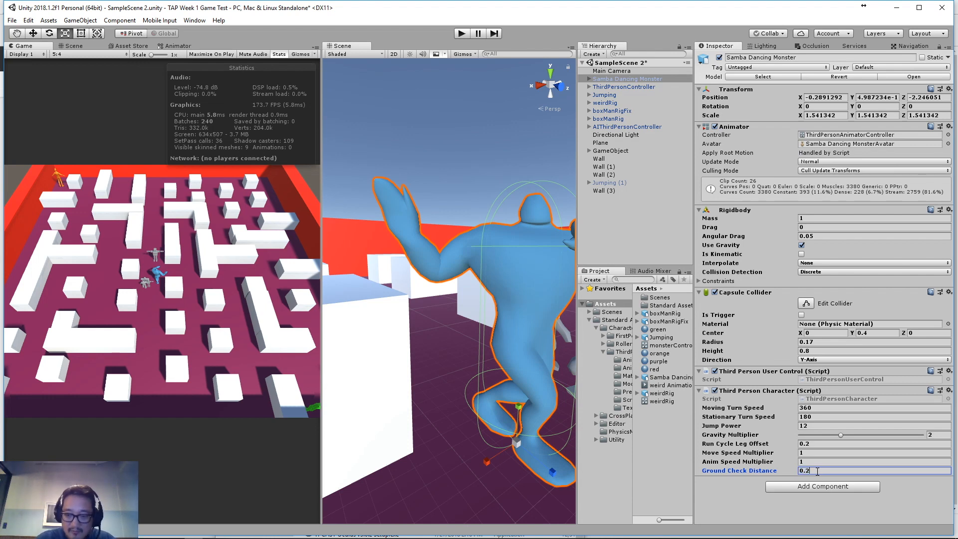
{"action": "type", "text": "1"}
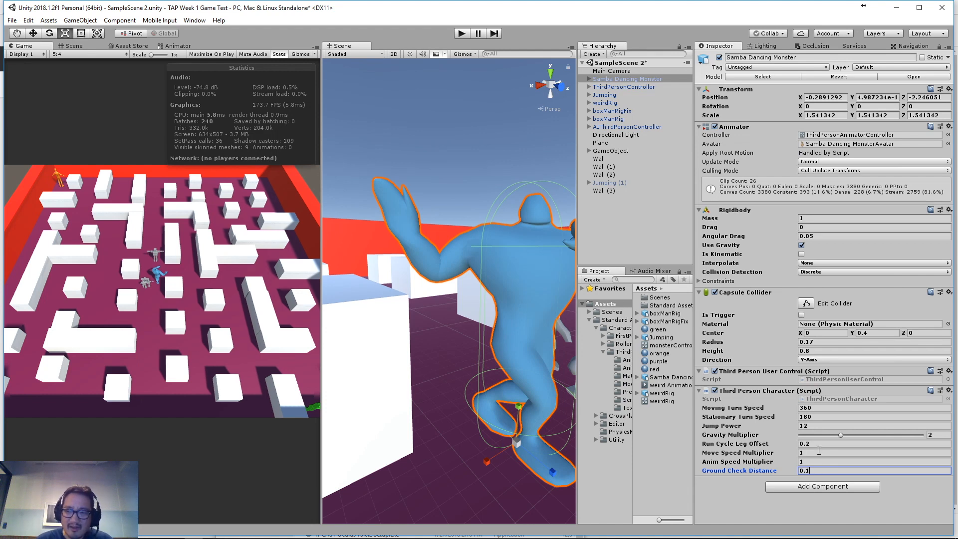
{"action": "double_click", "coordinate": [830, 469]}
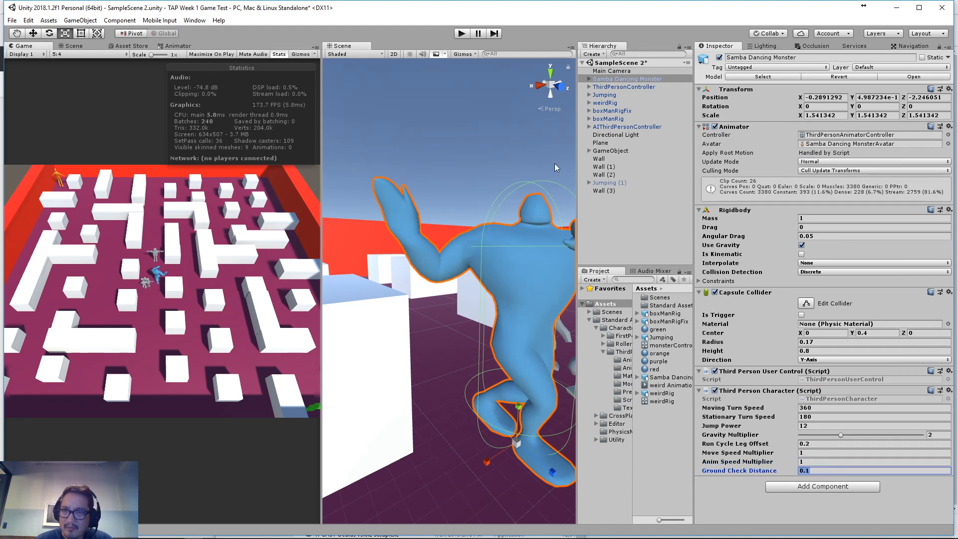
- Run the game, walk the monster around in all directions and make it jump to test its movement, and stop the game
{"action": "left_click", "coordinate": [461, 35]}
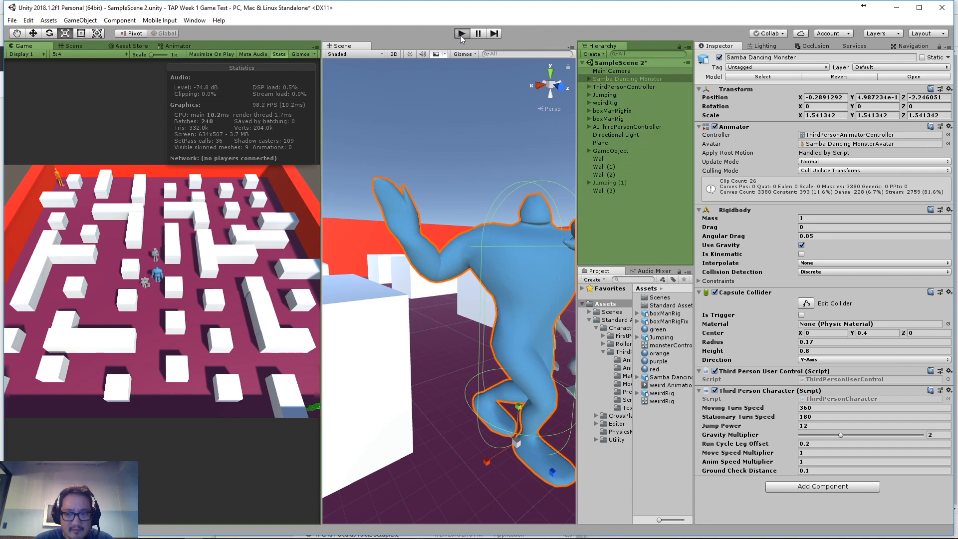
{"action": "key", "text": "d"}
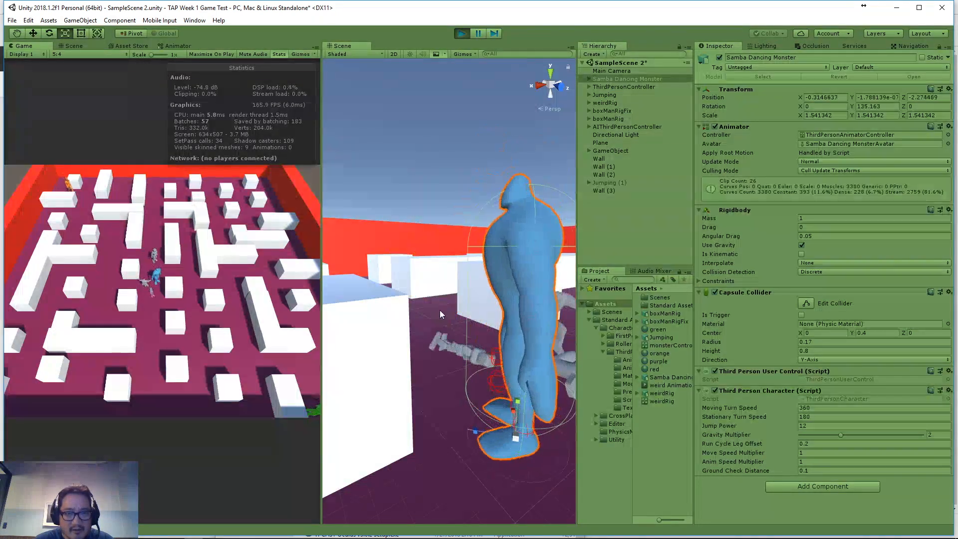
{"action": "key", "text": "w"}
{"action": "key", "text": "s"}
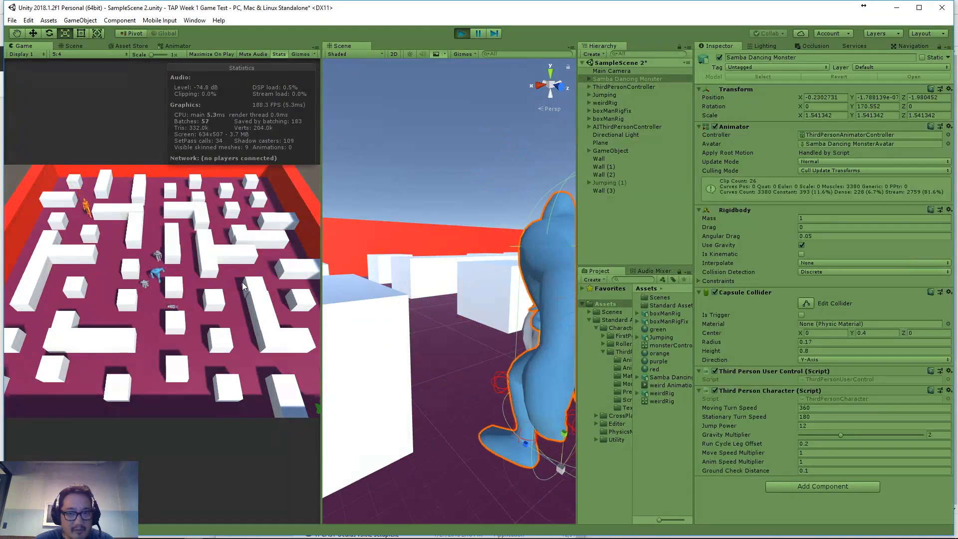
{"action": "key", "text": "w"}
{"action": "key", "text": "w"}
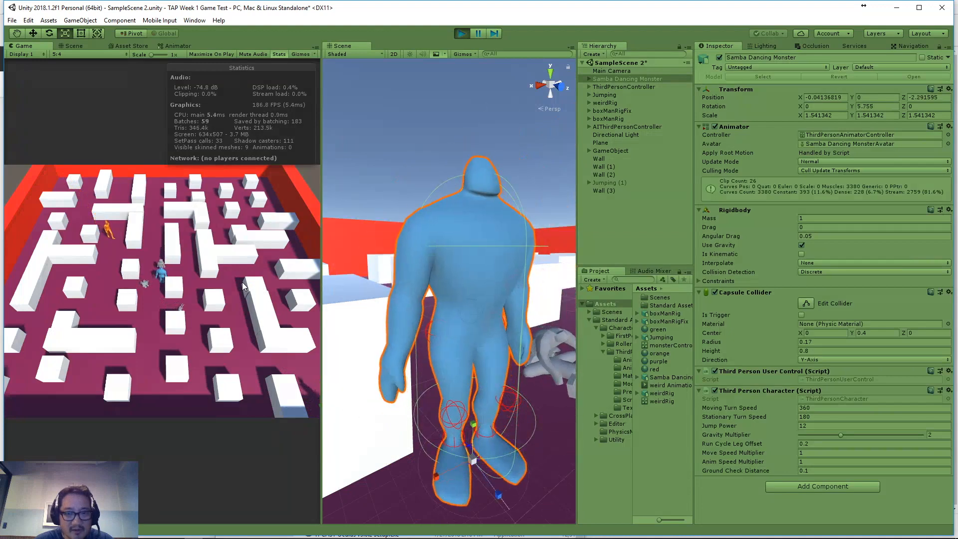
{"action": "key", "text": "s"}
{"action": "key", "text": "w"}
{"action": "key", "text": "a"}
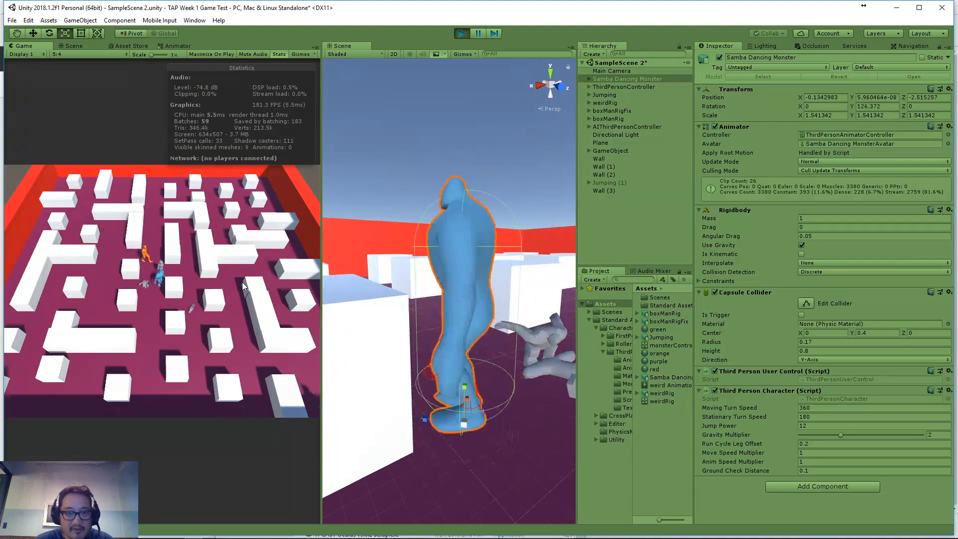
{"action": "key", "text": "w"}
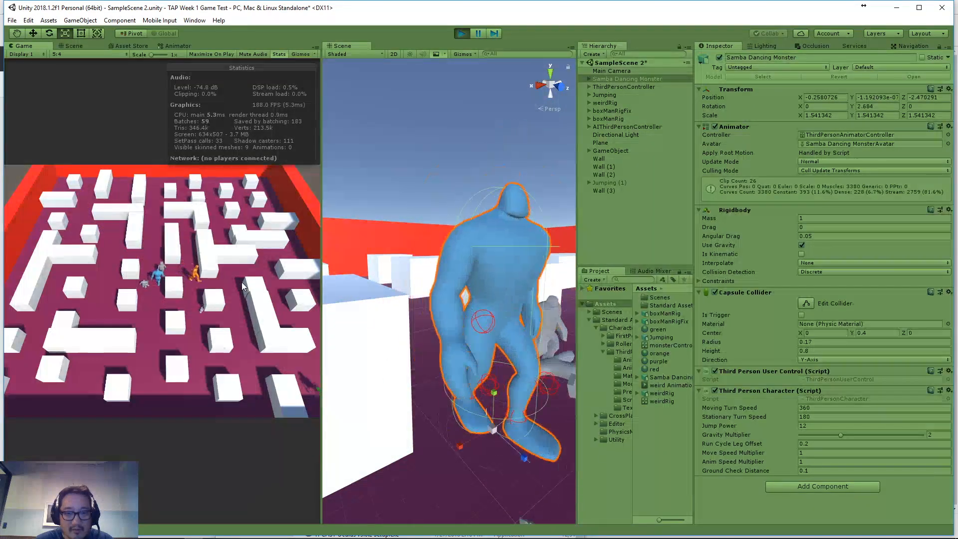
{"action": "key", "text": "s"}
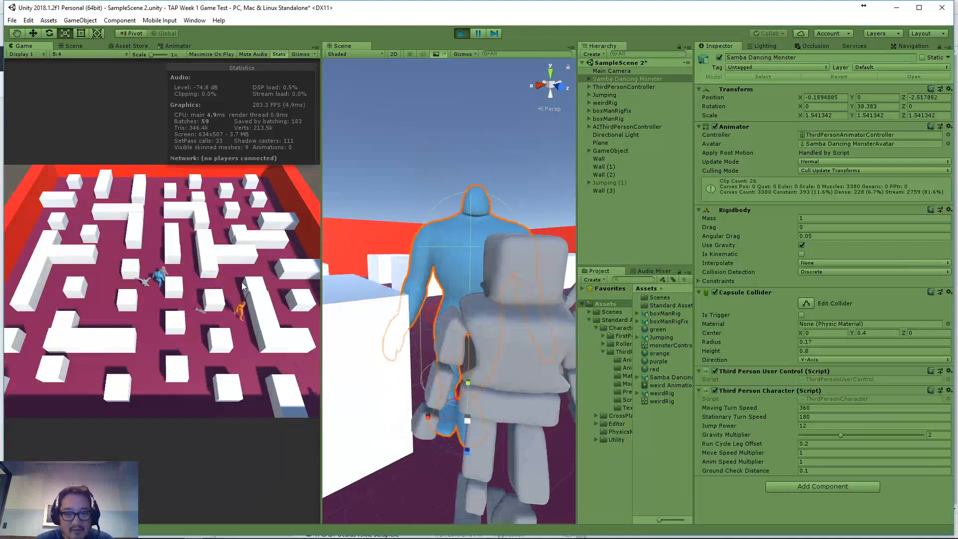
{"action": "key", "text": "space"}
{"action": "key", "text": "w"}
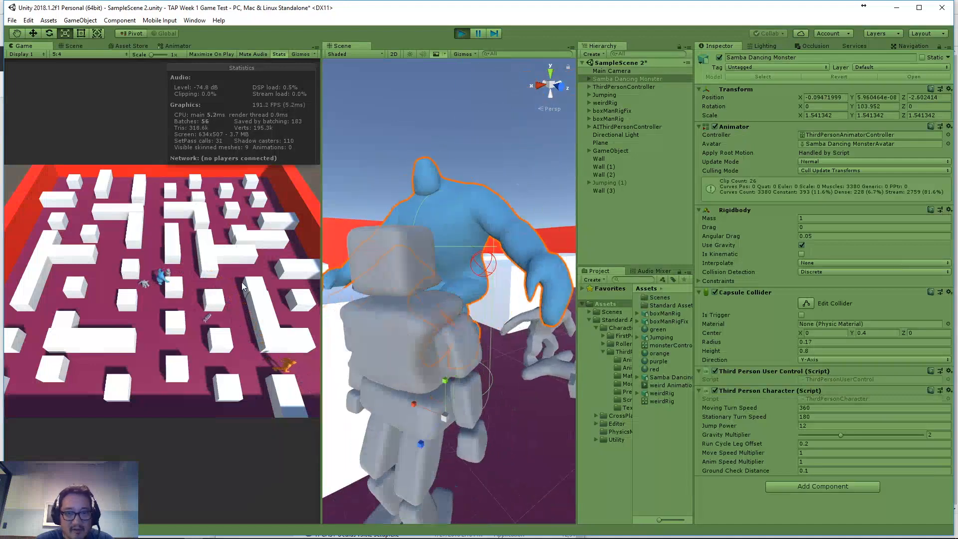
{"action": "left_click", "coordinate": [461, 33]}
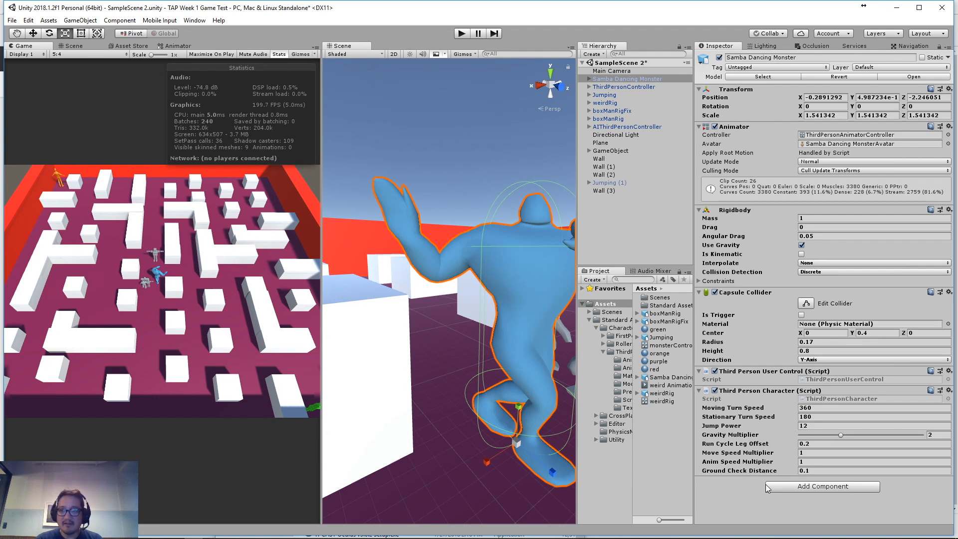
- Set the Ground Check Distance of the monster's Third Person Character script to 0.15
{"action": "left_click", "coordinate": [822, 462]}
{"action": "left_click", "coordinate": [823, 469]}
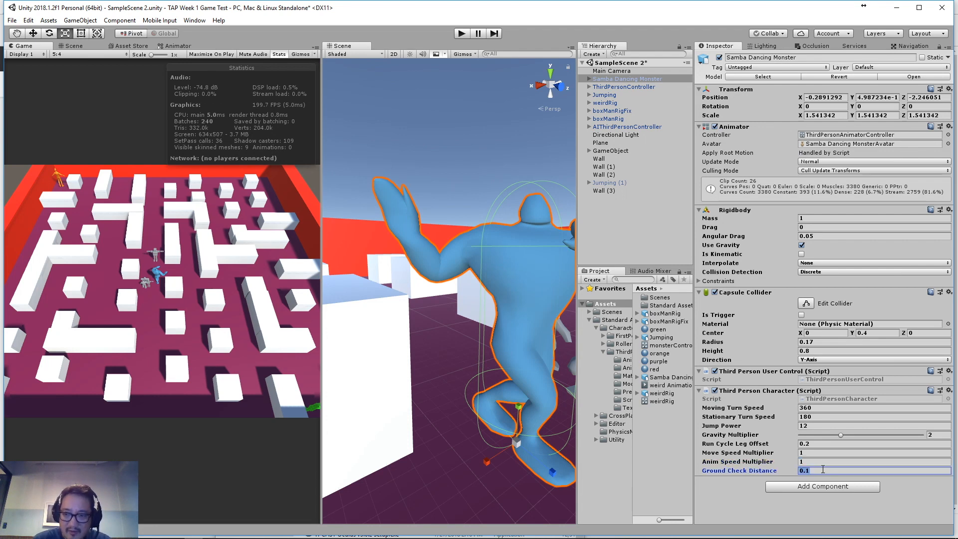
{"action": "left_click", "coordinate": [826, 470]}
{"action": "type", "text": "5"}
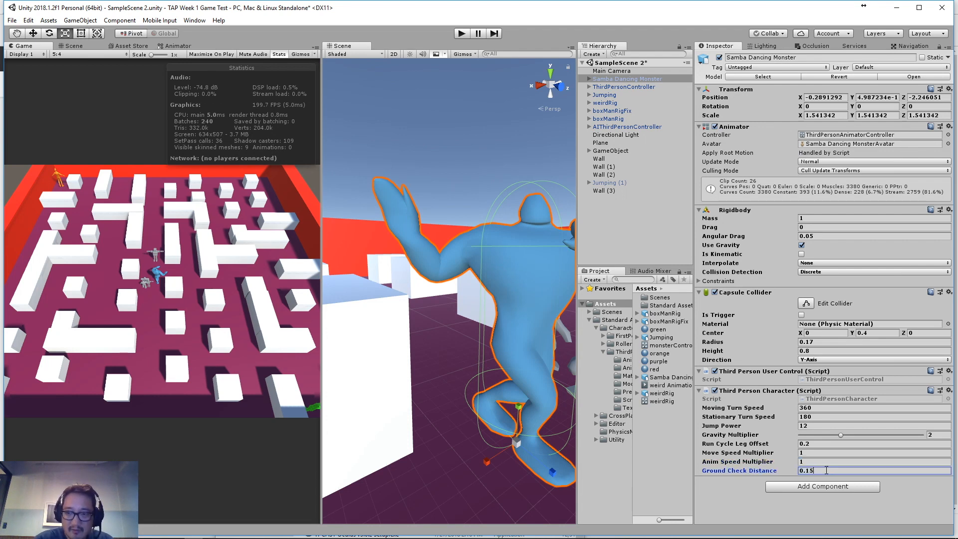
{"action": "left_click", "coordinate": [906, 462]}
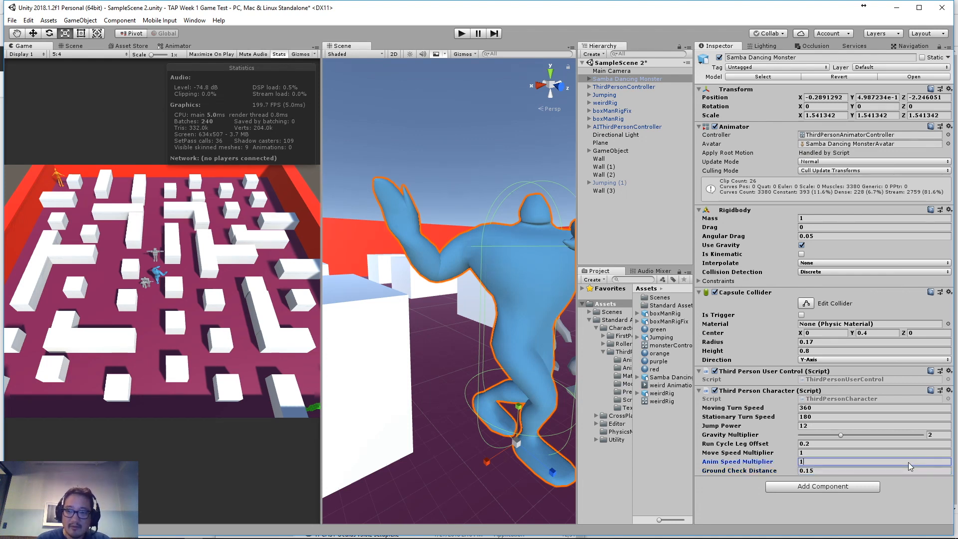
- Run the game to test the monster's walking, turning and repeated jumping with the 0.15 ground check distance, and stop it
{"action": "left_click", "coordinate": [460, 35]}
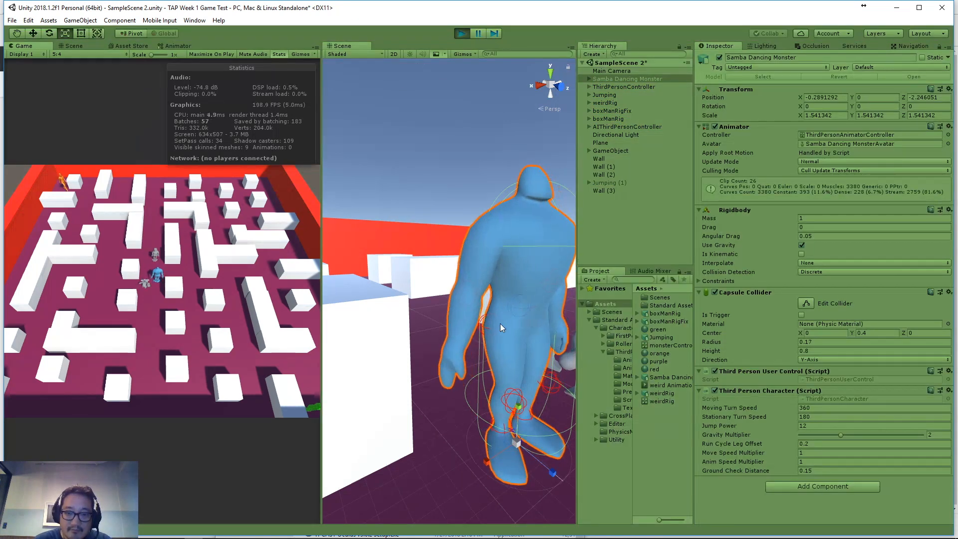
{"action": "key", "text": "a"}
{"action": "key", "text": "w"}
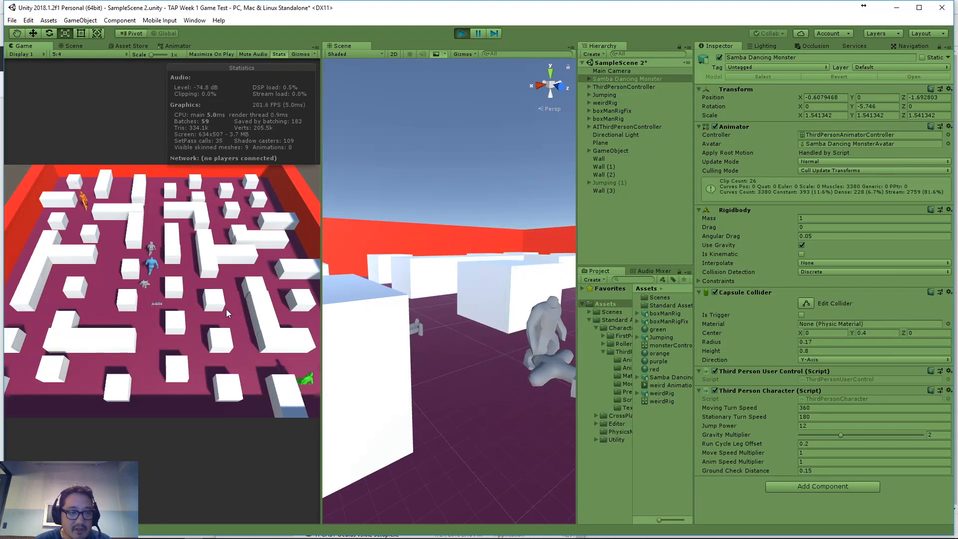
{"action": "key", "text": "s"}
{"action": "key", "text": "w"}
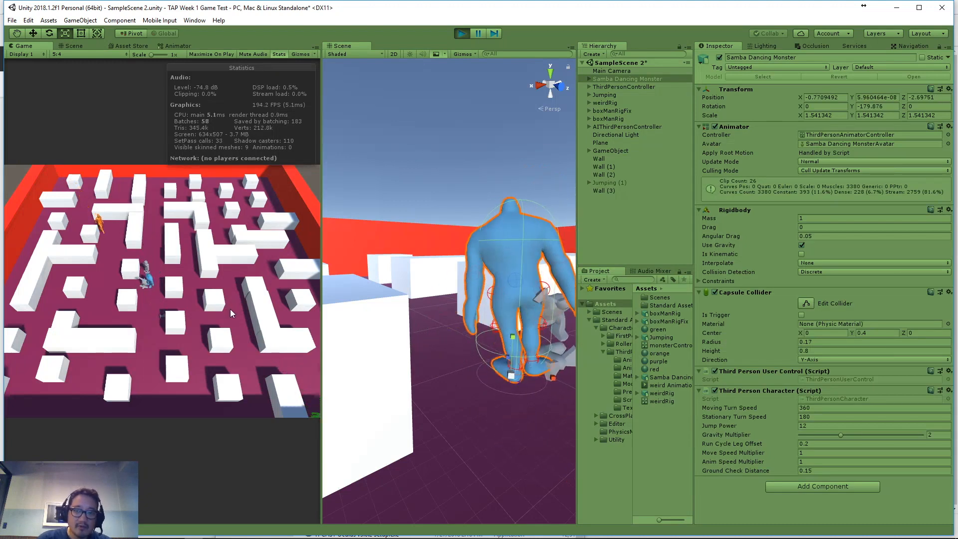
{"action": "key", "text": "s"}
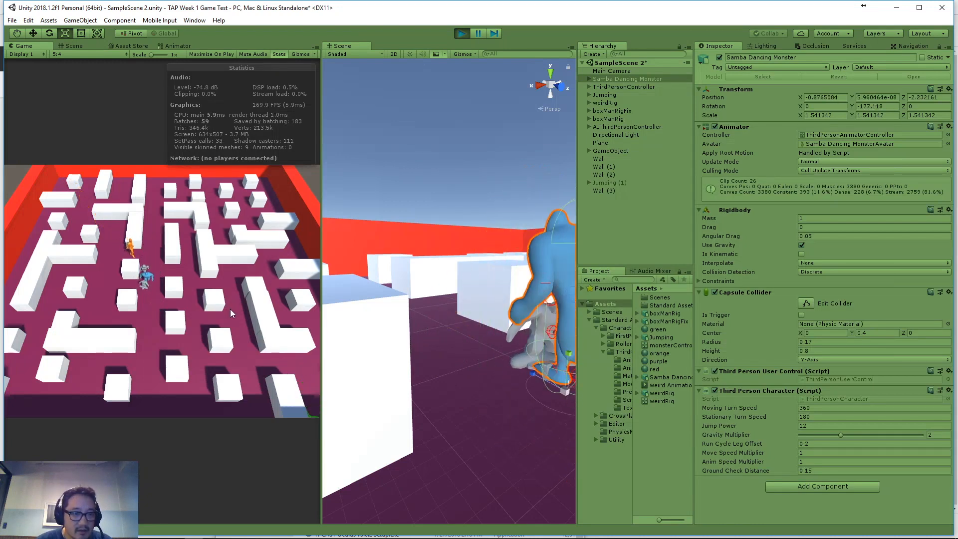
{"action": "key", "text": "w"}
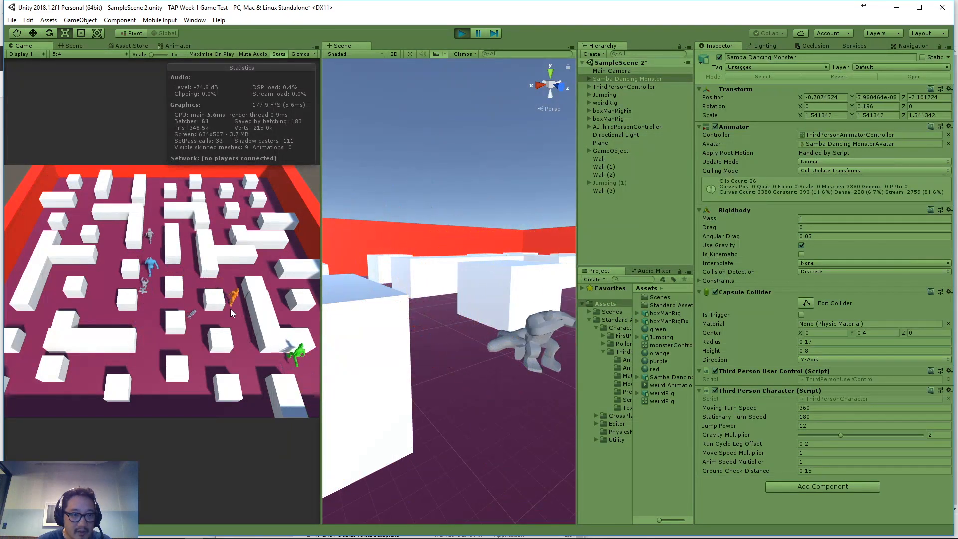
{"action": "key", "text": "s"}
{"action": "key", "text": "s"}
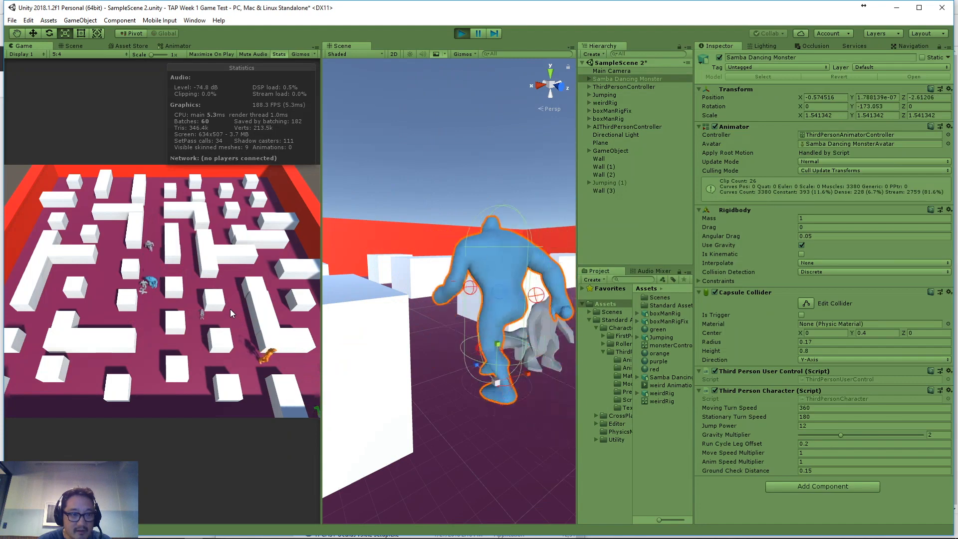
{"action": "key", "text": "w"}
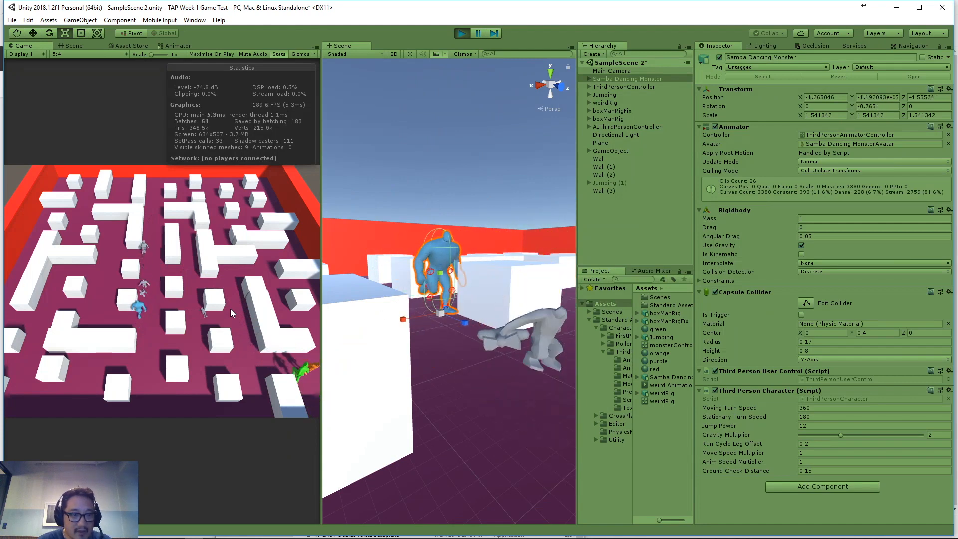
{"action": "key", "text": "w"}
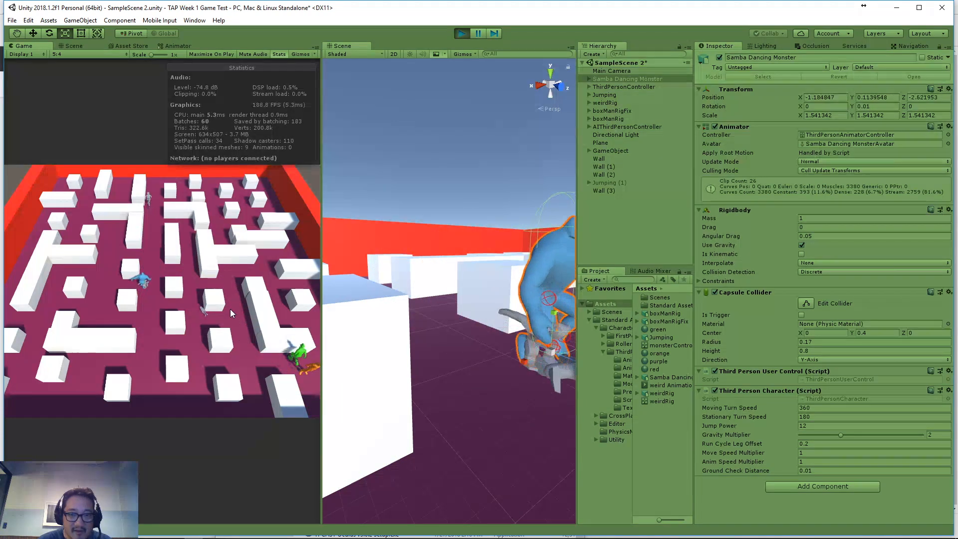
{"action": "key", "text": "s"}
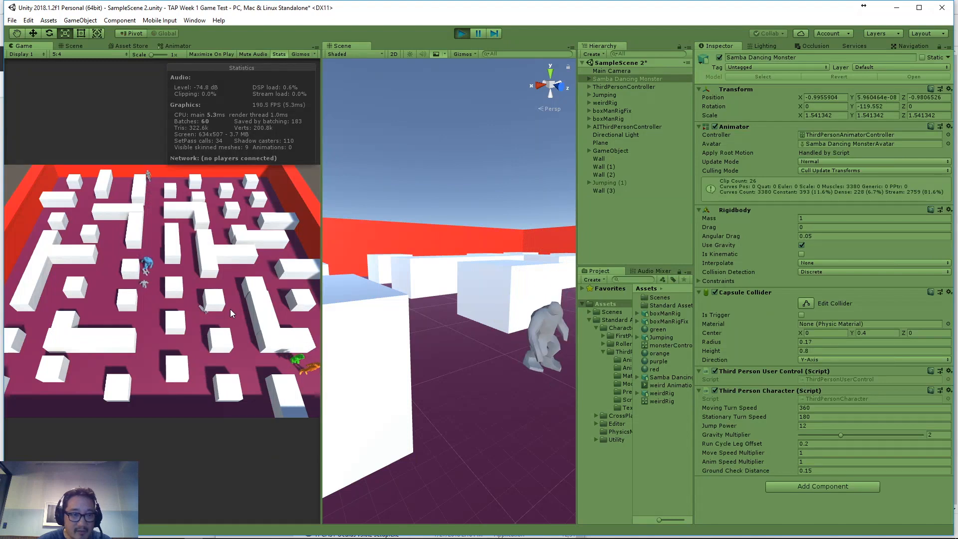
{"action": "key", "text": "w"}
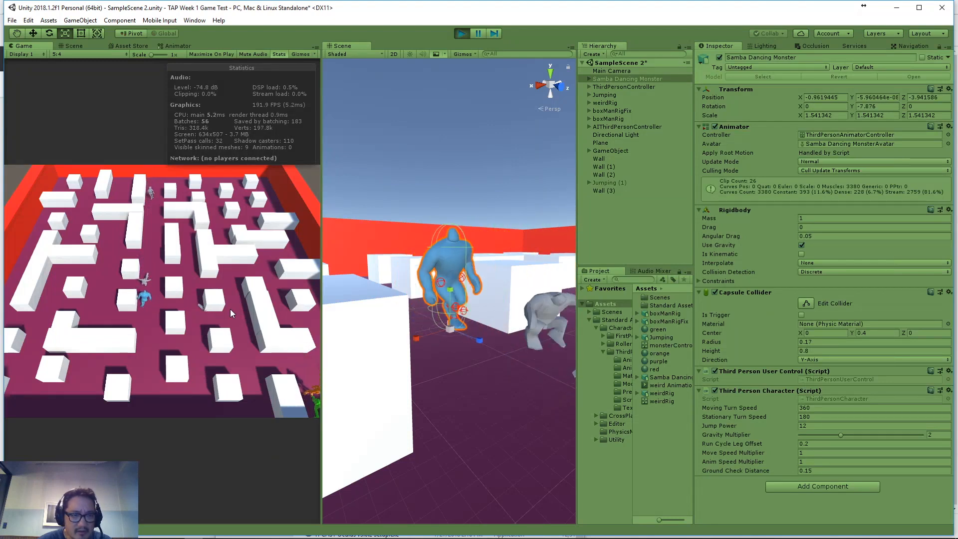
{"action": "key", "text": "space"}
{"action": "key", "text": "d"}
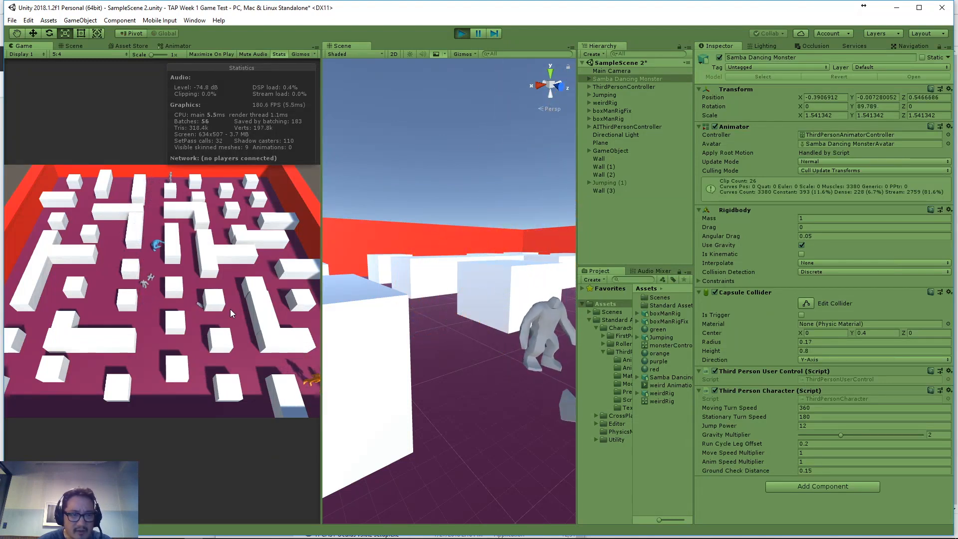
{"action": "key", "text": "s"}
{"action": "key", "text": "space"}
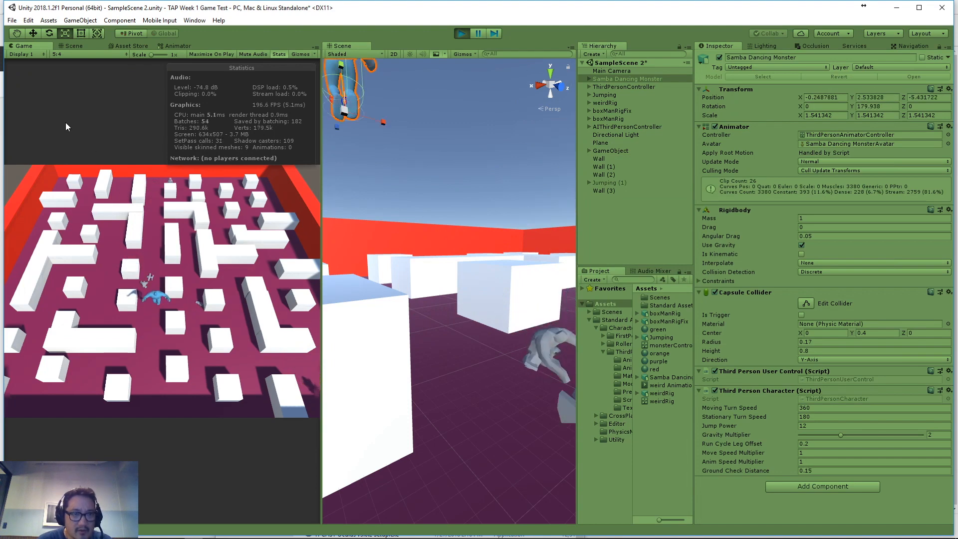
{"action": "key", "text": "w"}
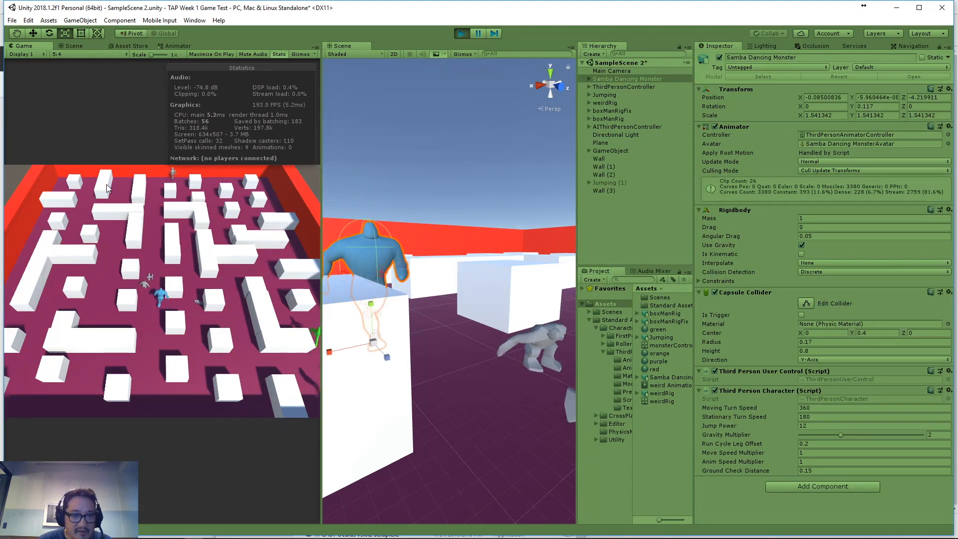
{"action": "key", "text": "space"}
{"action": "key", "text": "s"}
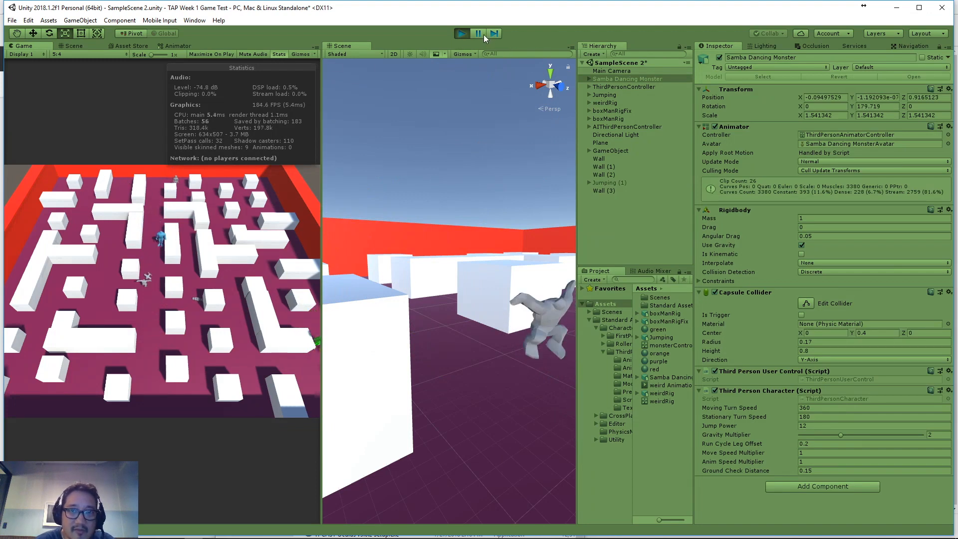
{"action": "left_click", "coordinate": [462, 35]}
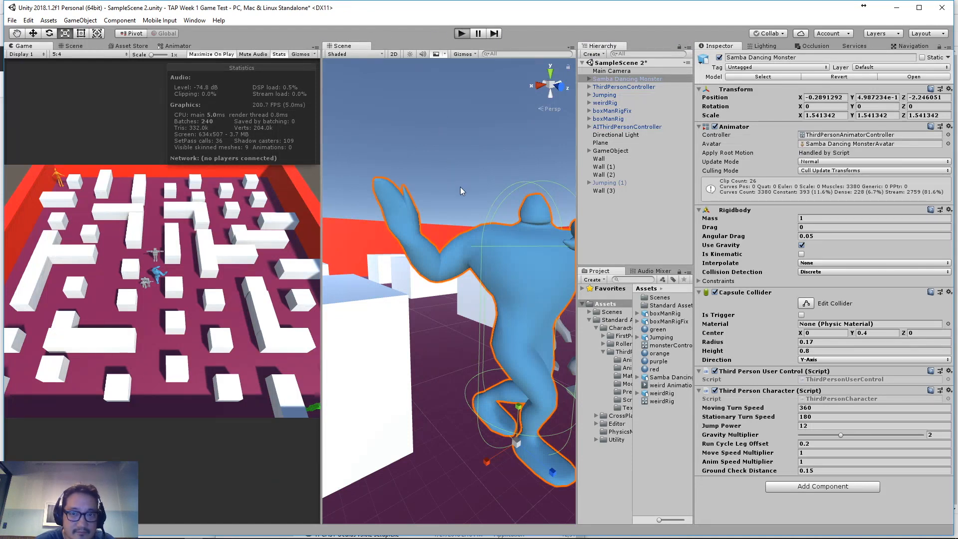
- Play the game maximized for a final check of the monster in the maze, stop it and save the scene
{"action": "key", "text": "ctrl+p"}
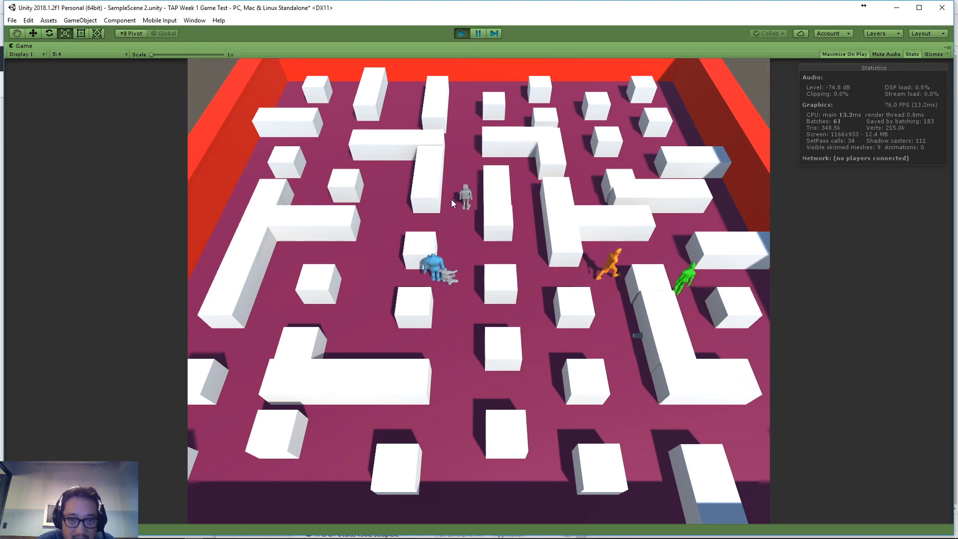
{"action": "left_click", "coordinate": [463, 34]}
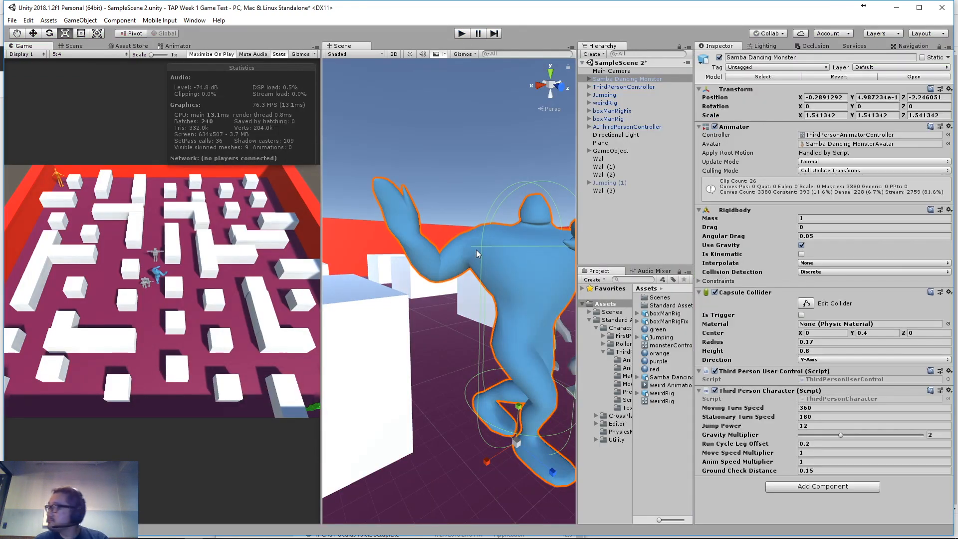
{"action": "left_click", "coordinate": [11, 21]}
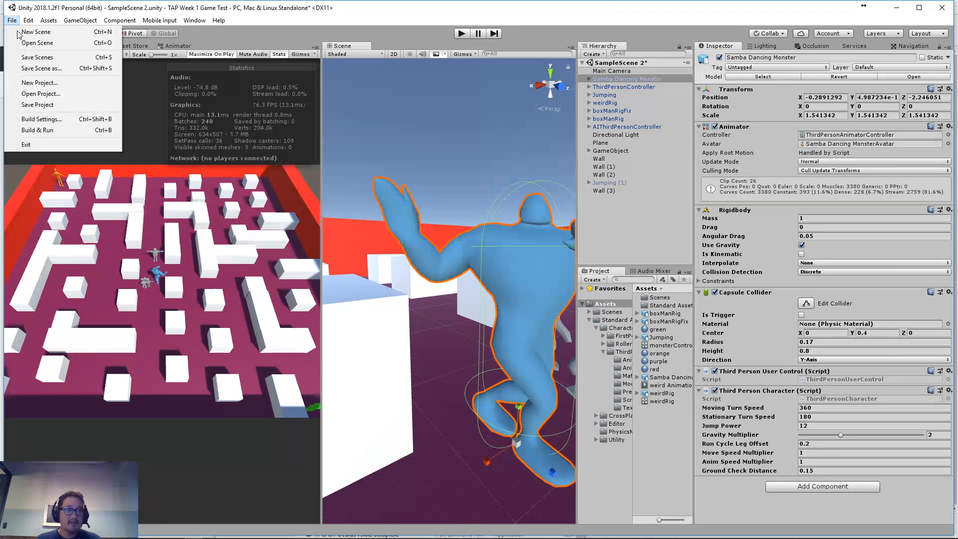
{"action": "left_click", "coordinate": [30, 59]}
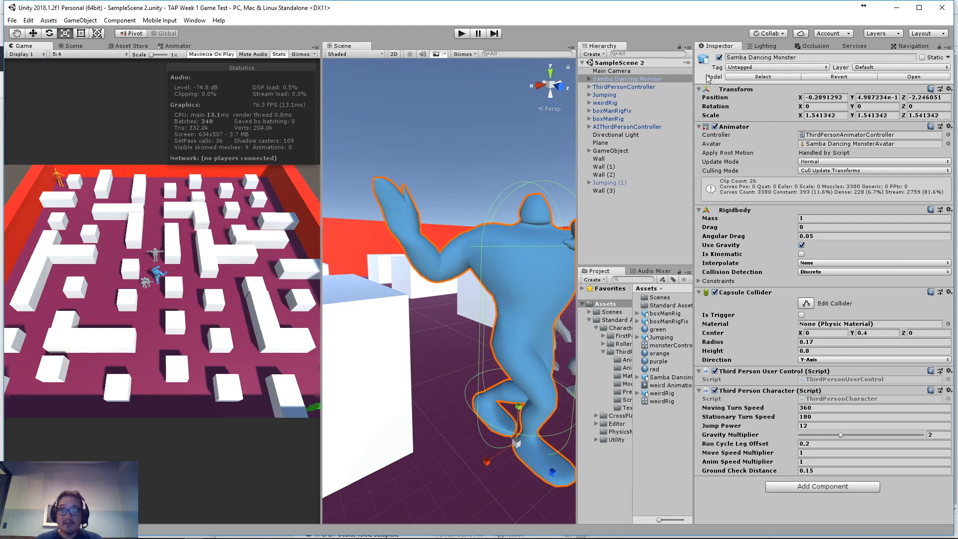